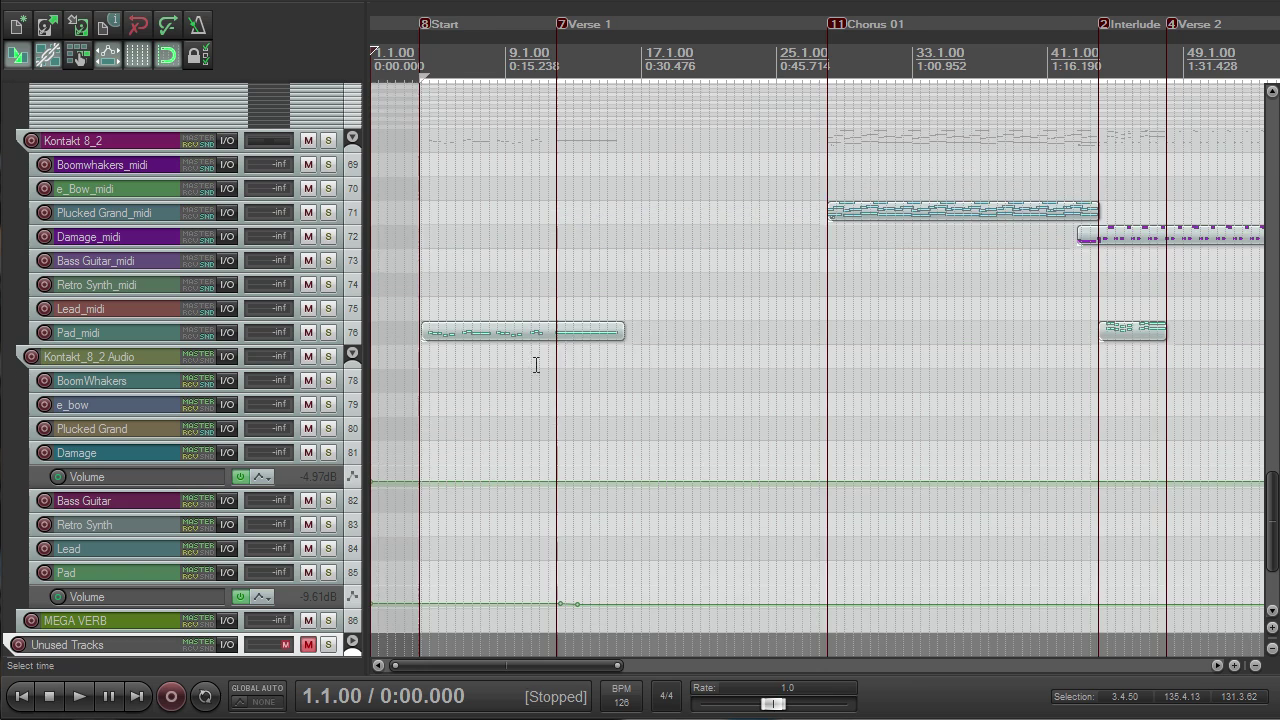
Step: Survey the whole project from the Kontakt and unused tracks up to the master, across every song section
scroll(534, 366, "down", 5)
scroll(686, 354, "up", 4)
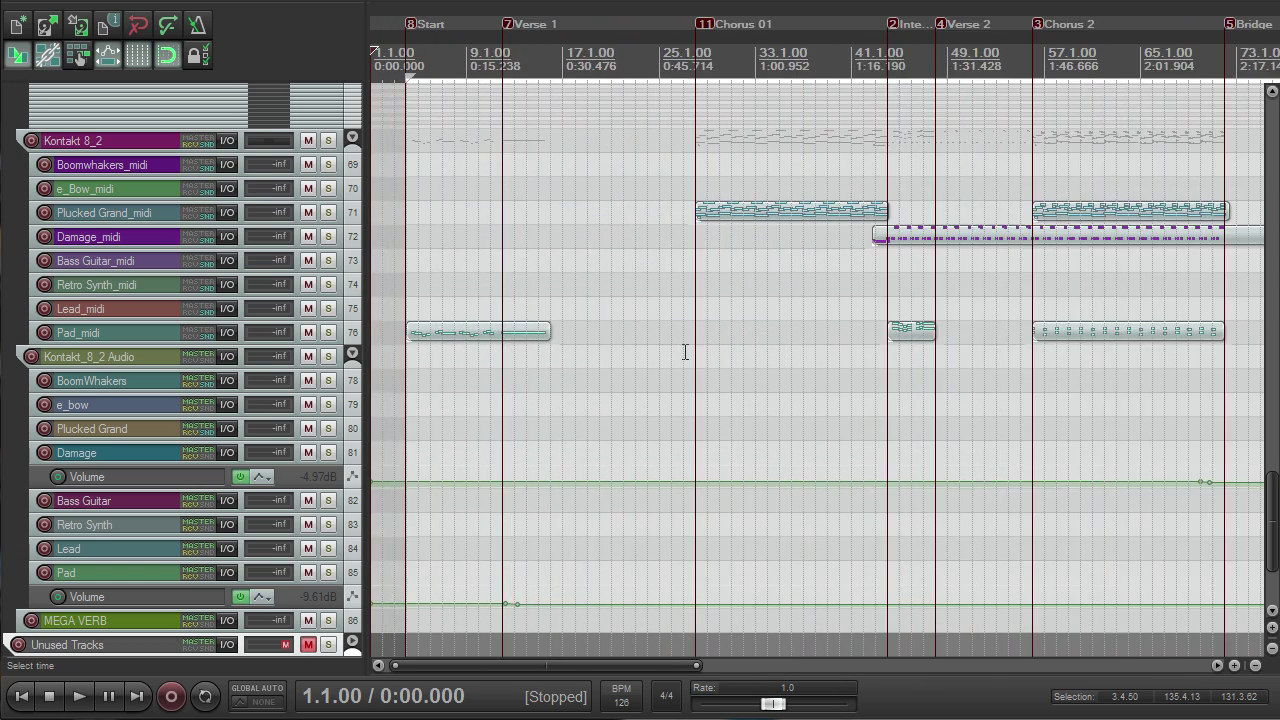
left_click_drag(1275, 487, 1236, 312)
left_click_drag(1236, 304, 1194, 524)
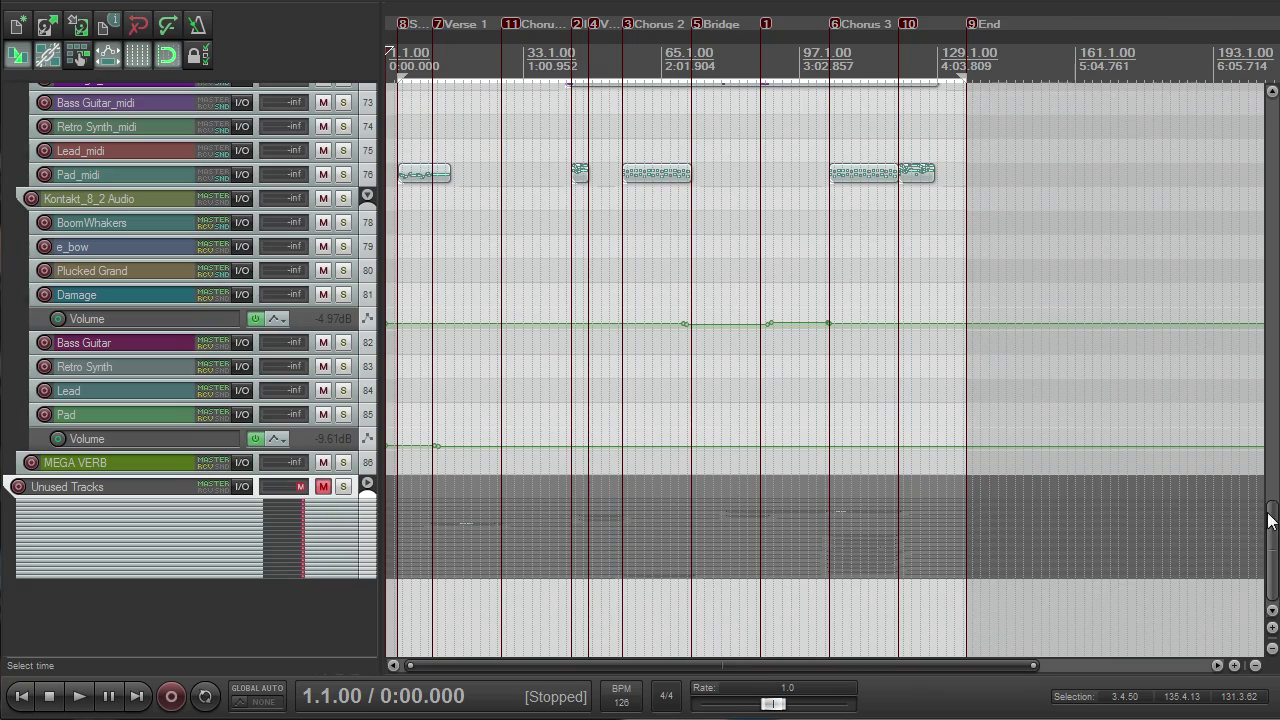
left_click_drag(1272, 517, 1202, 78)
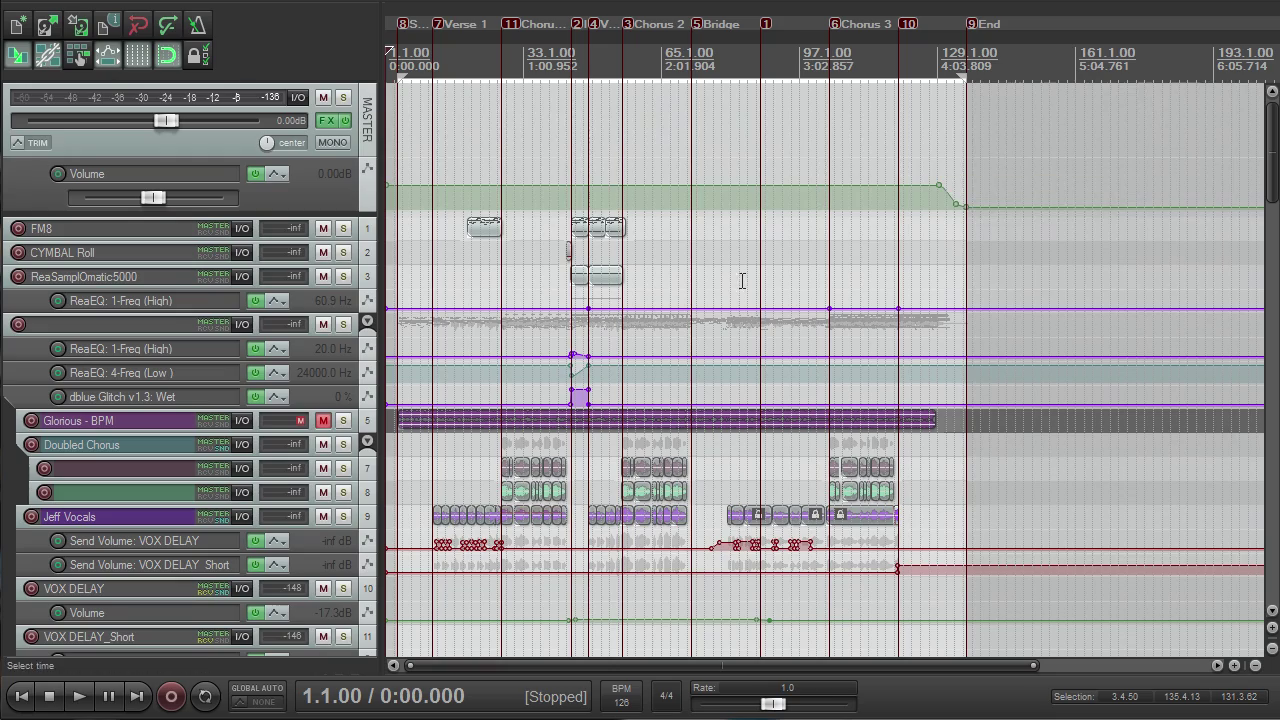
left_click_drag(1272, 135, 1217, 95)
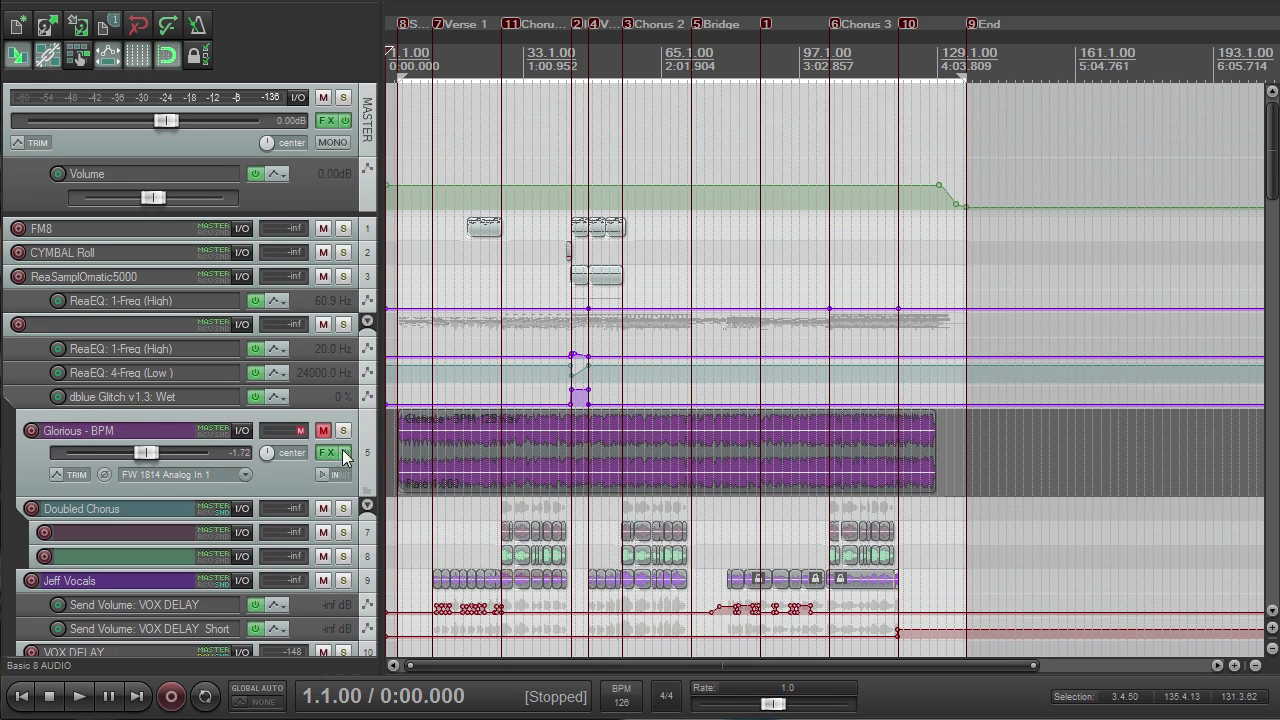
Step: View the exported Patmos mix files in Windows Explorer and move that window aside
left_click(342, 431)
scroll(413, 440, "up", 5)
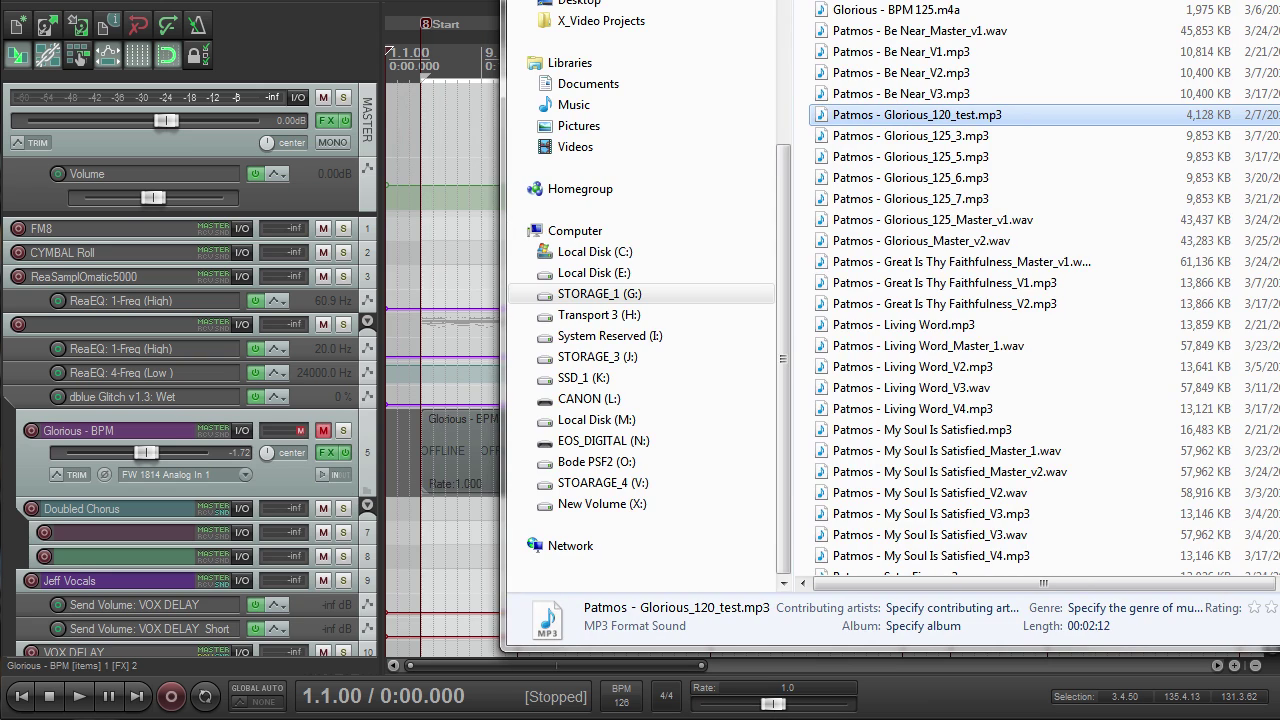
left_click_drag(700, 2, 1244, 8)
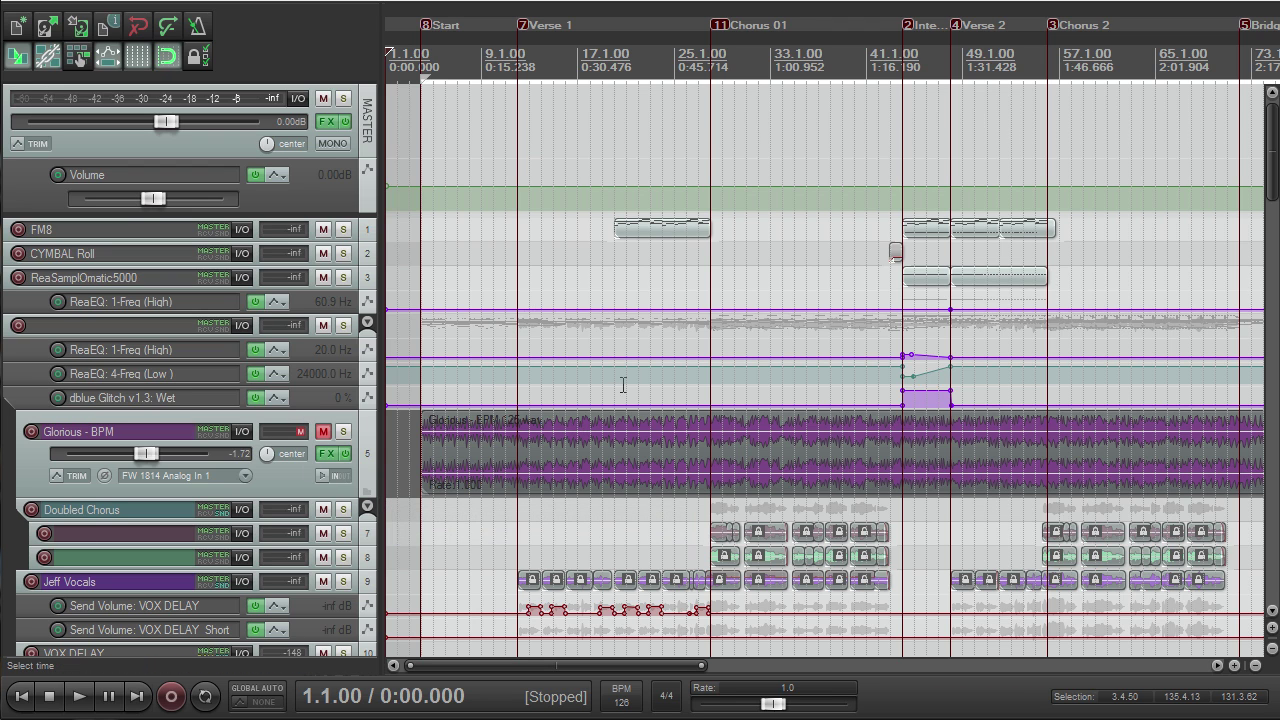
Step: Examine the Glorious - BPM reference item, the vocal tracks and the section markers across the arrangement
left_click_drag(1273, 181, 1273, 235)
scroll(519, 231, "up", 3)
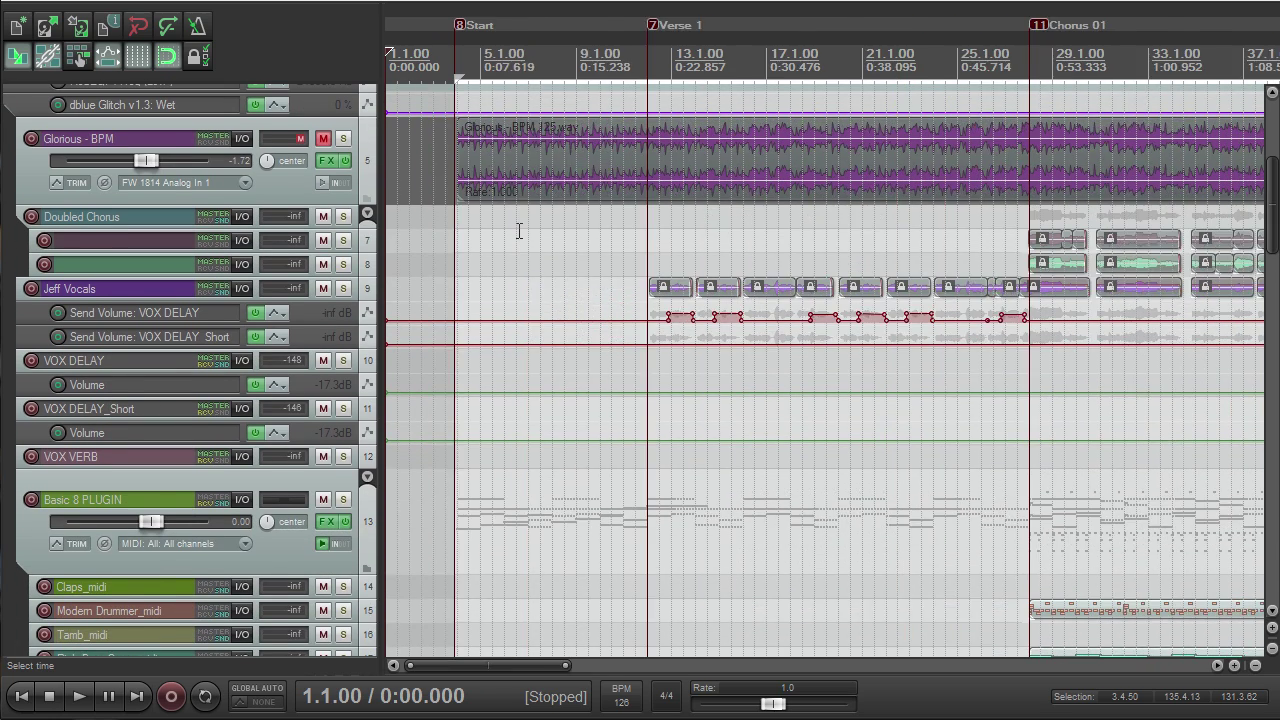
scroll(519, 231, "down", 1)
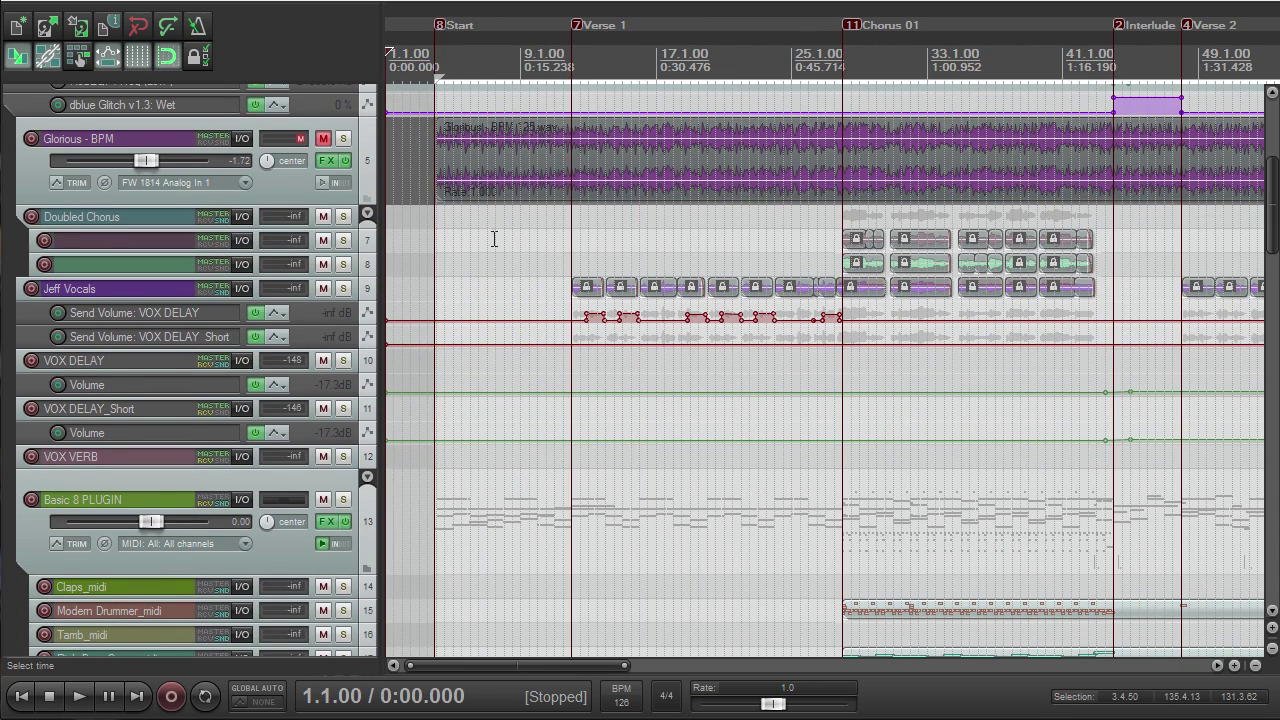
scroll(607, 222, "down", 2)
scroll(602, 221, "up", 2)
scroll(603, 157, "down", 4)
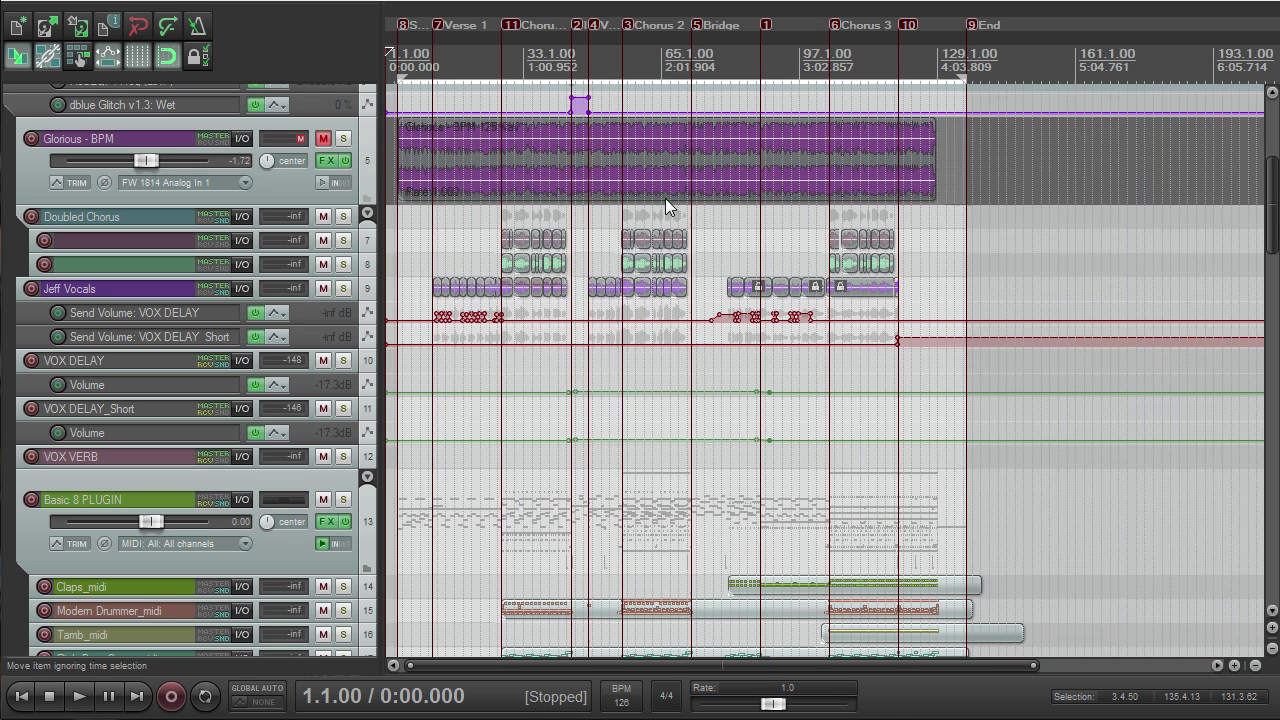
Step: Unmute and solo the Glorious - BPM track and listen to it from 5.1.00
left_click(341, 138)
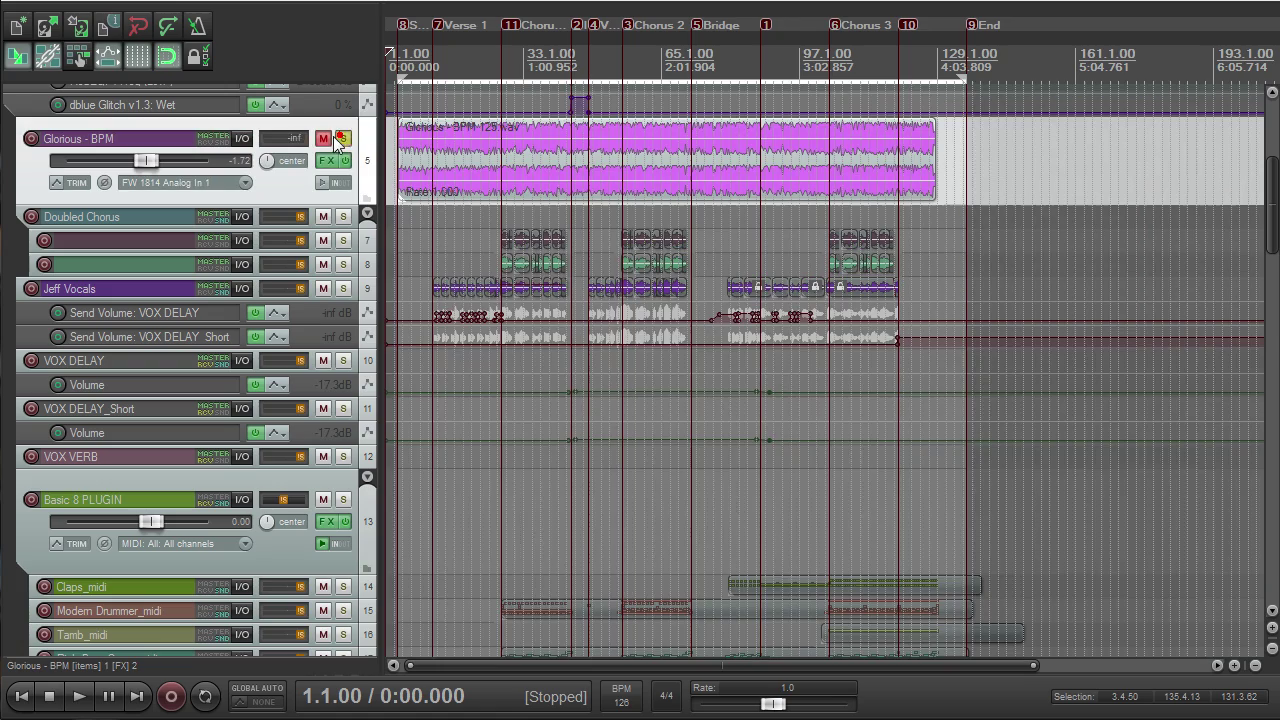
double_click(398, 52)
scroll(445, 92, "up", 2)
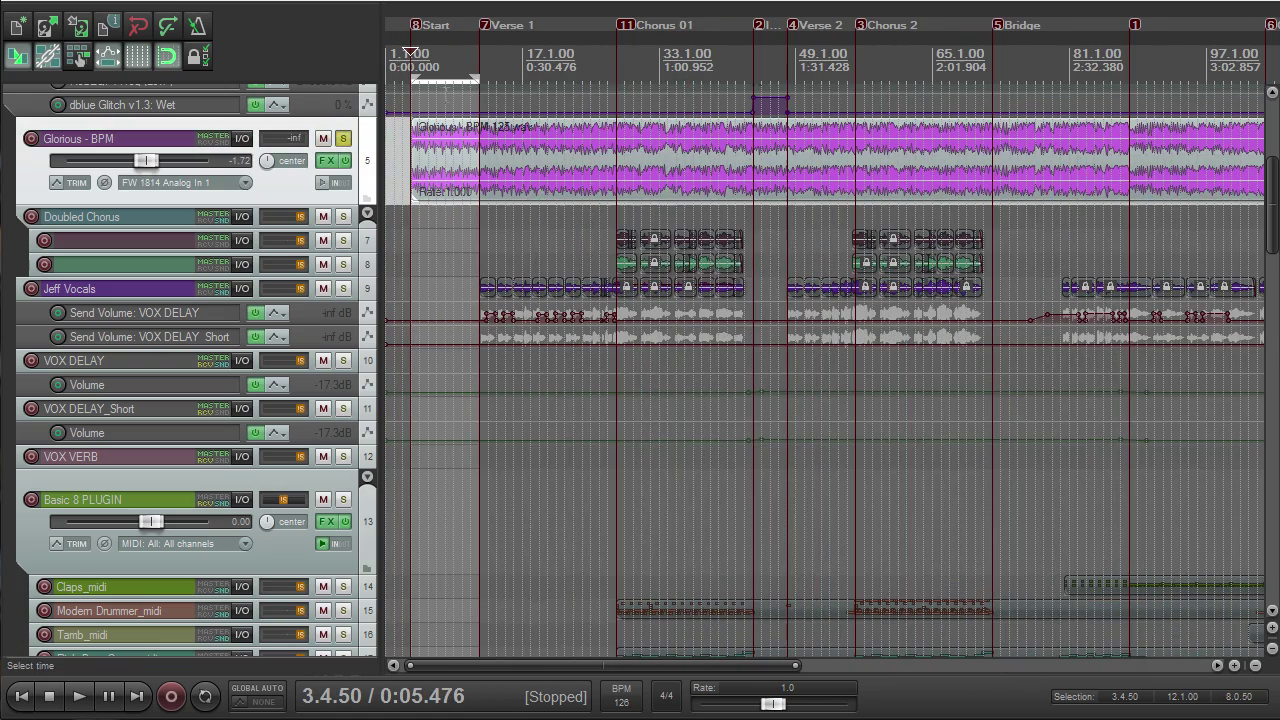
key("ctrl+z")
scroll(510, 130, "up", 5)
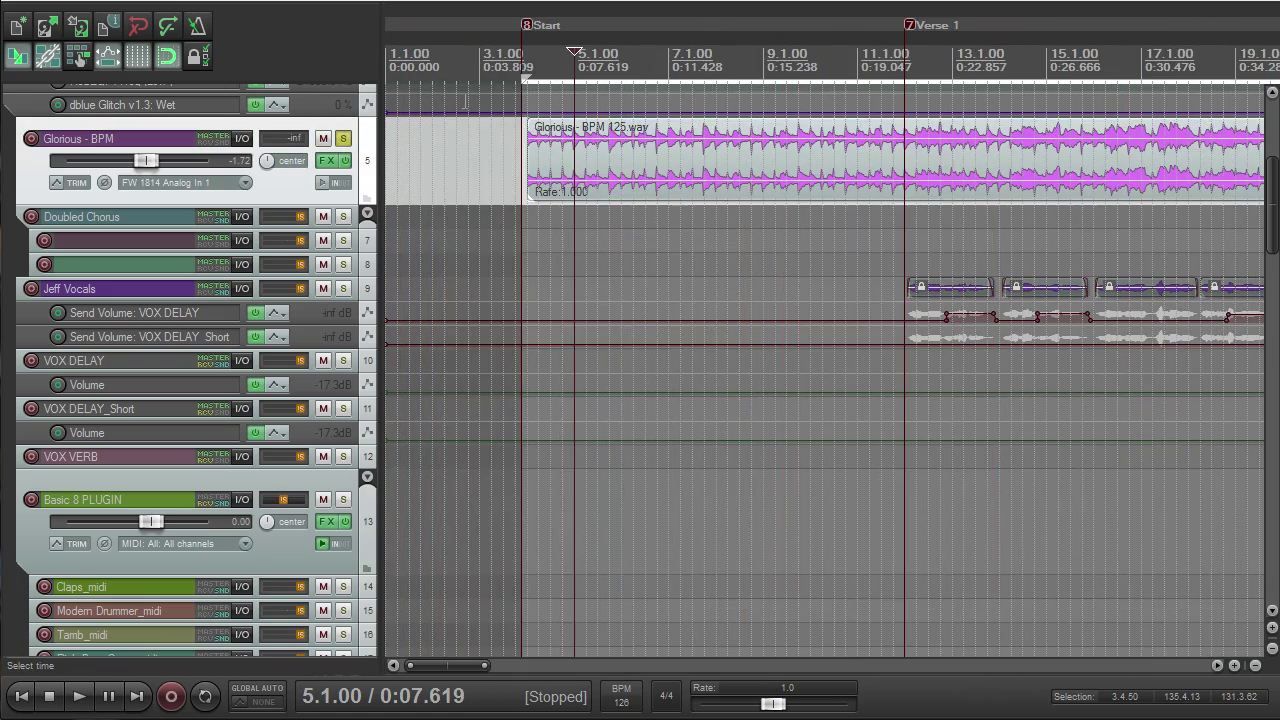
key("space")
scroll(569, 138, "down", 3)
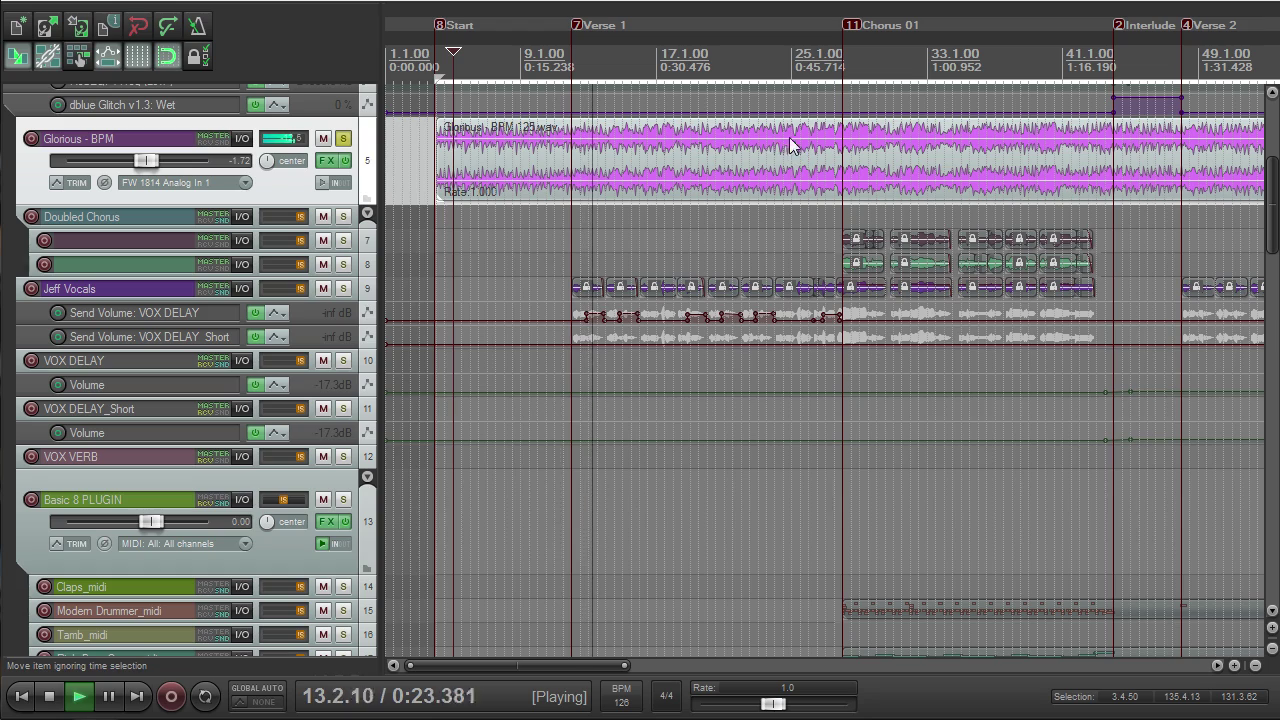
key("space")
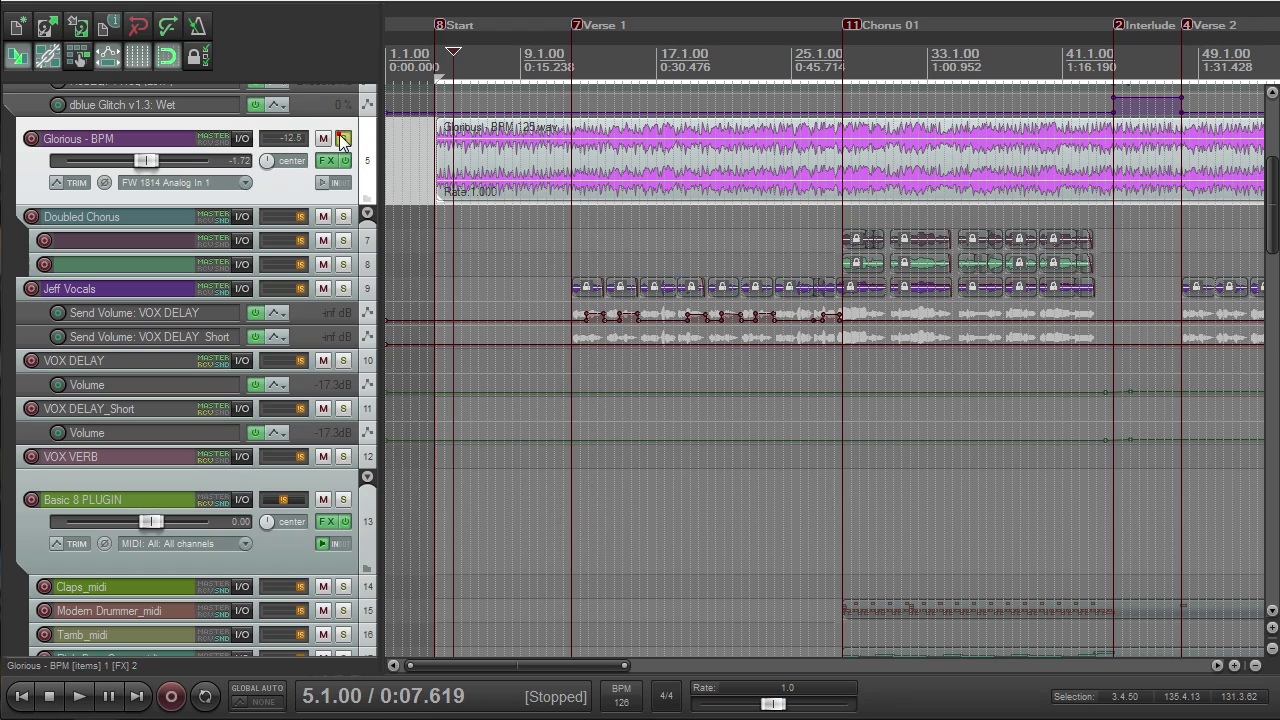
Step: Unsolo and mute the Glorious - BPM track again, and play the full mix from the Start marker
left_click(341, 137)
left_click(323, 138)
scroll(733, 206, "down", 8)
scroll(733, 207, "up", 5)
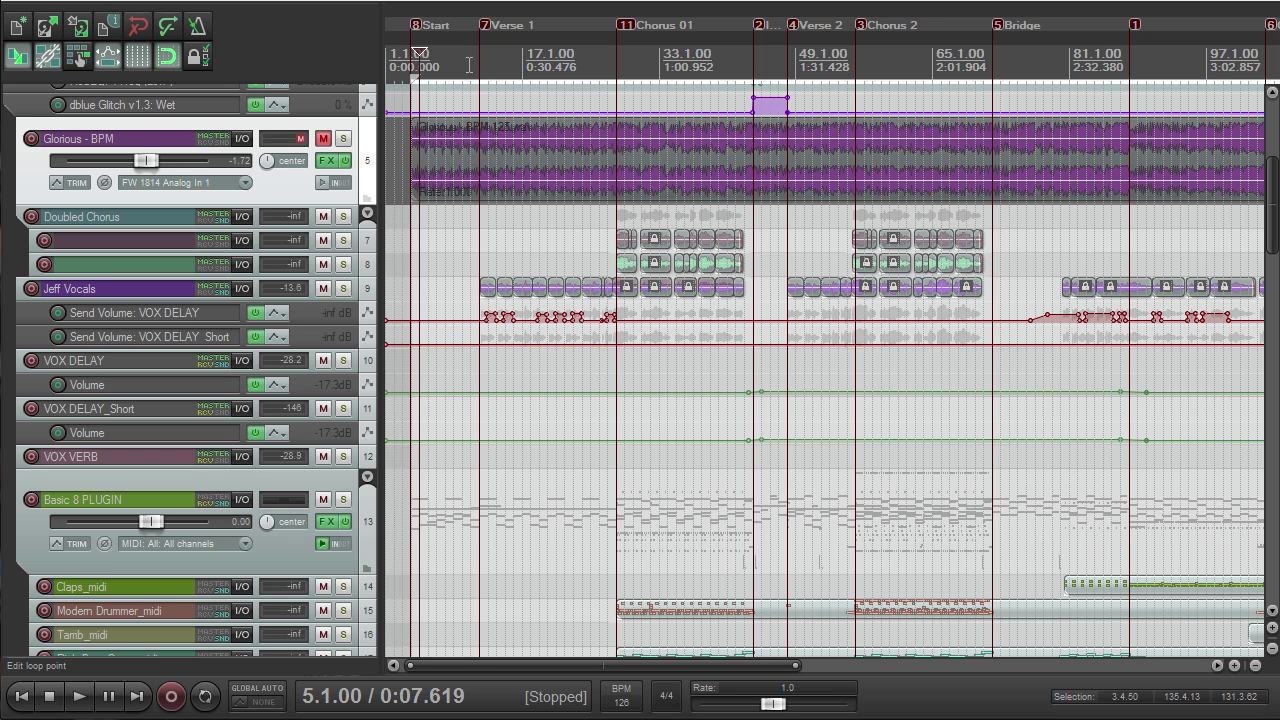
left_click(414, 54)
key("space")
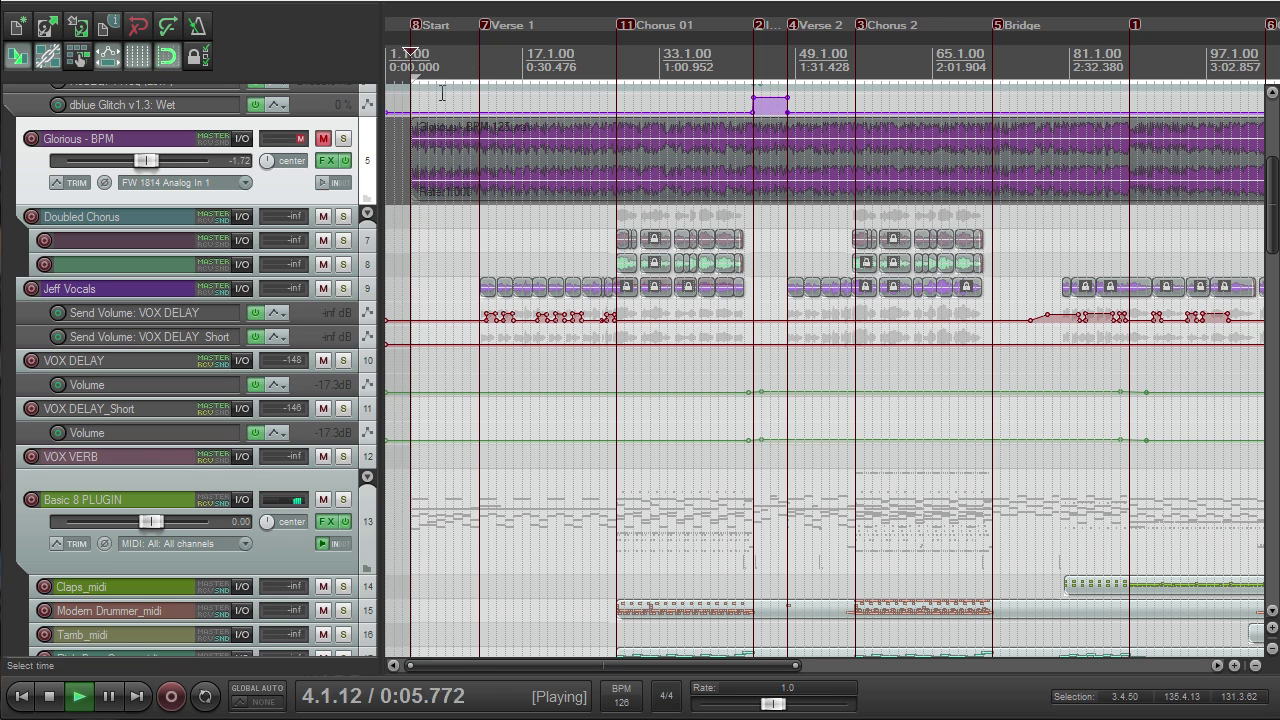
Step: Examine the Basic 8, Battery and Kontakt tracks that play during the intro
scroll(507, 140, "up", 5)
left_click_drag(1273, 189, 1277, 260)
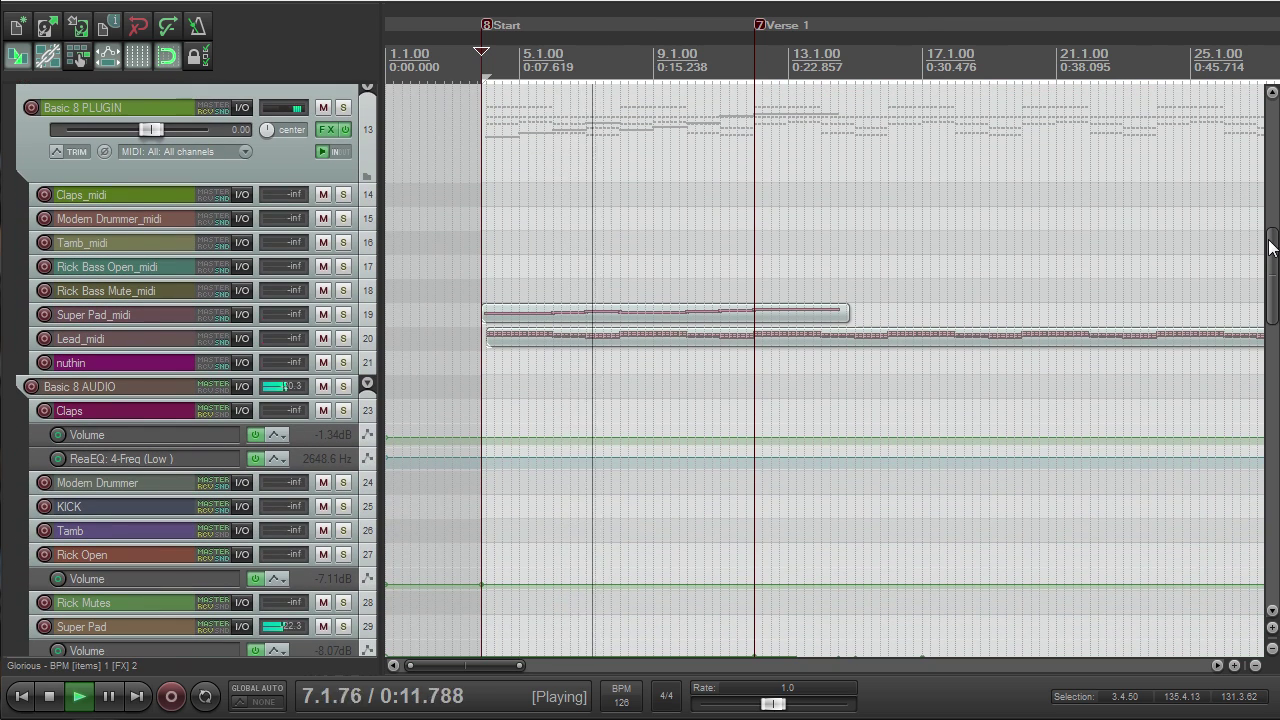
scroll(985, 341, "down", 6)
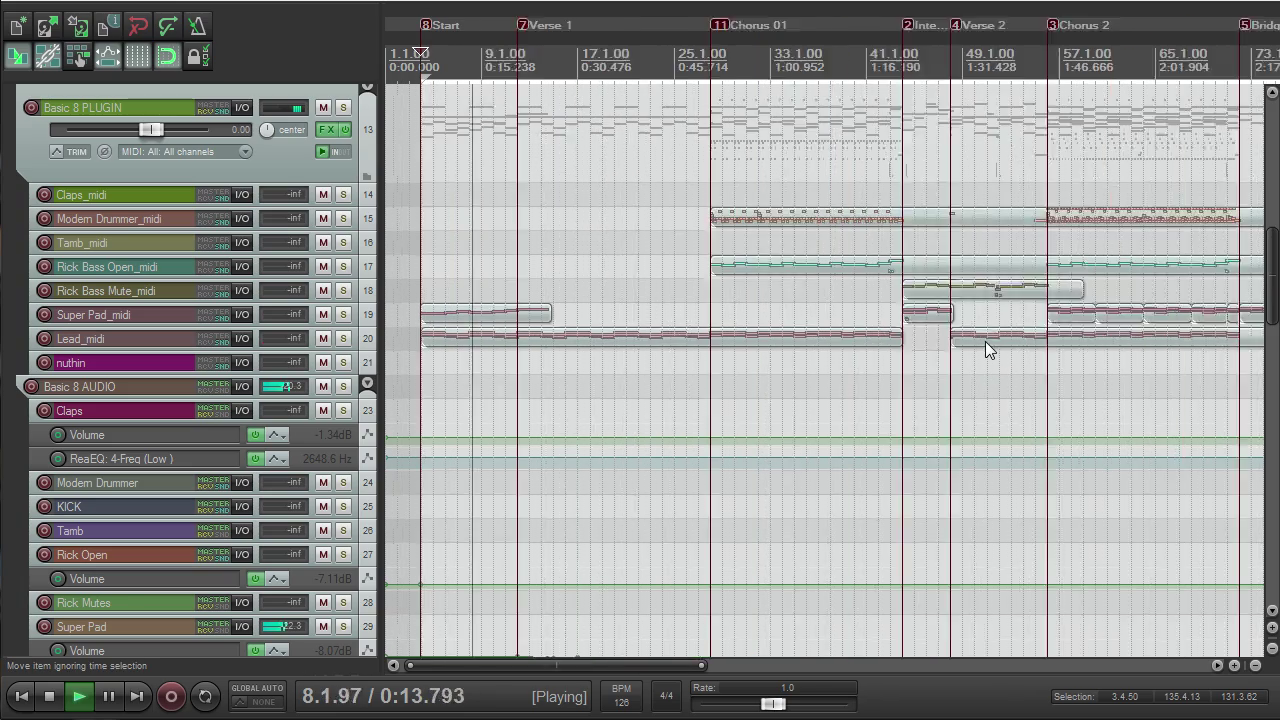
left_click_drag(1276, 251, 1249, 472)
scroll(504, 373, "up", 5)
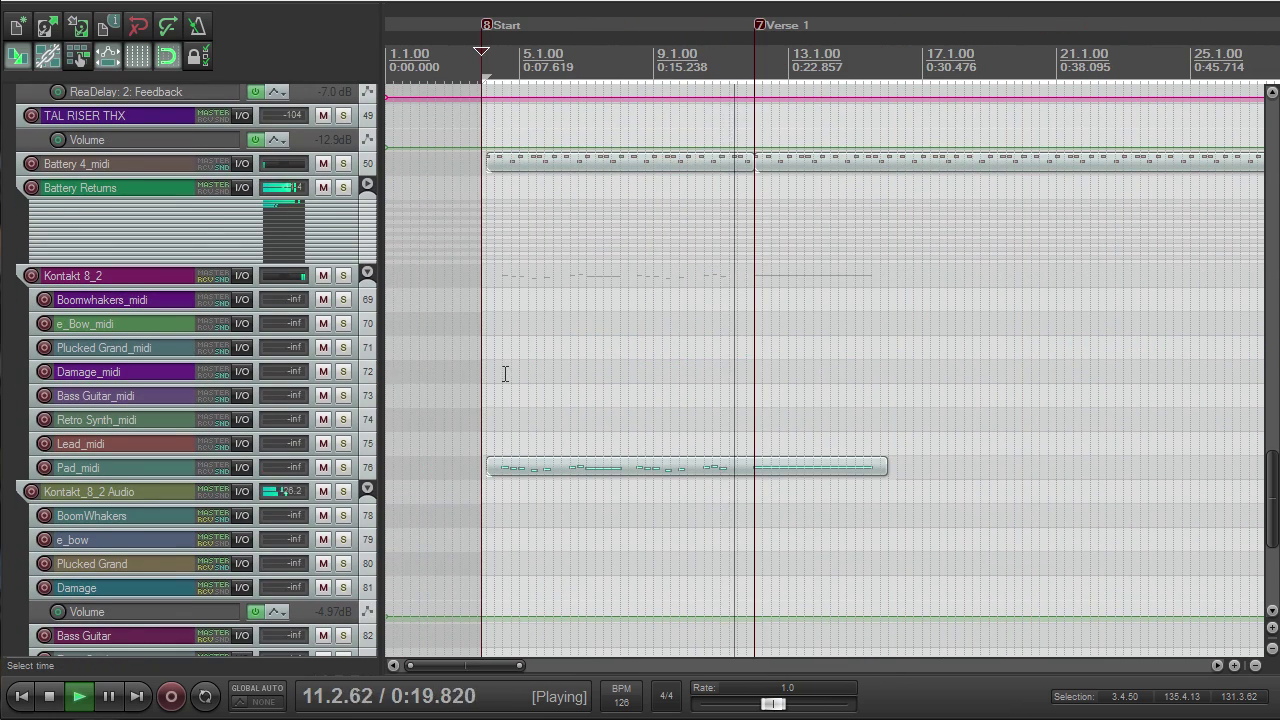
left_click_drag(1272, 472, 1232, 328)
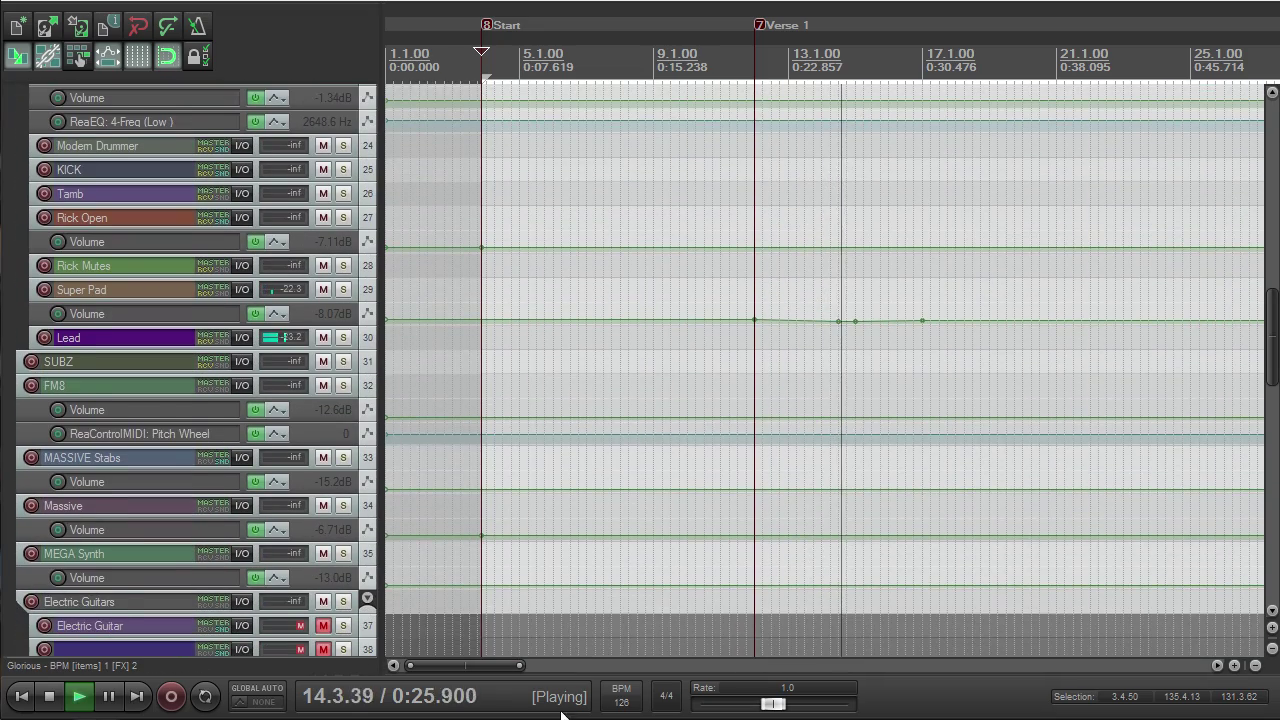
Step: Return to the lead vocal track and inspect its pitch correction graph during playback
left_click_drag(501, 662, 465, 656)
left_click_drag(1247, 358, 1248, 190)
left_click(357, 348)
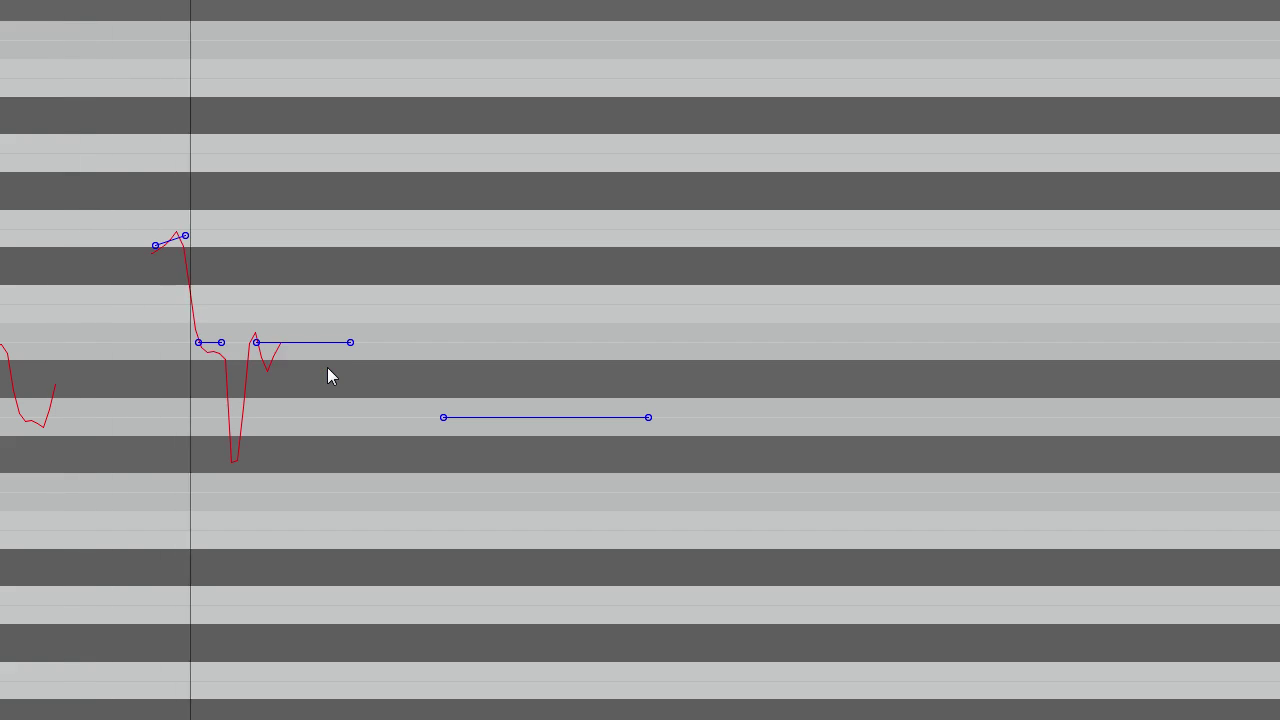
scroll(576, 392, "down", 5)
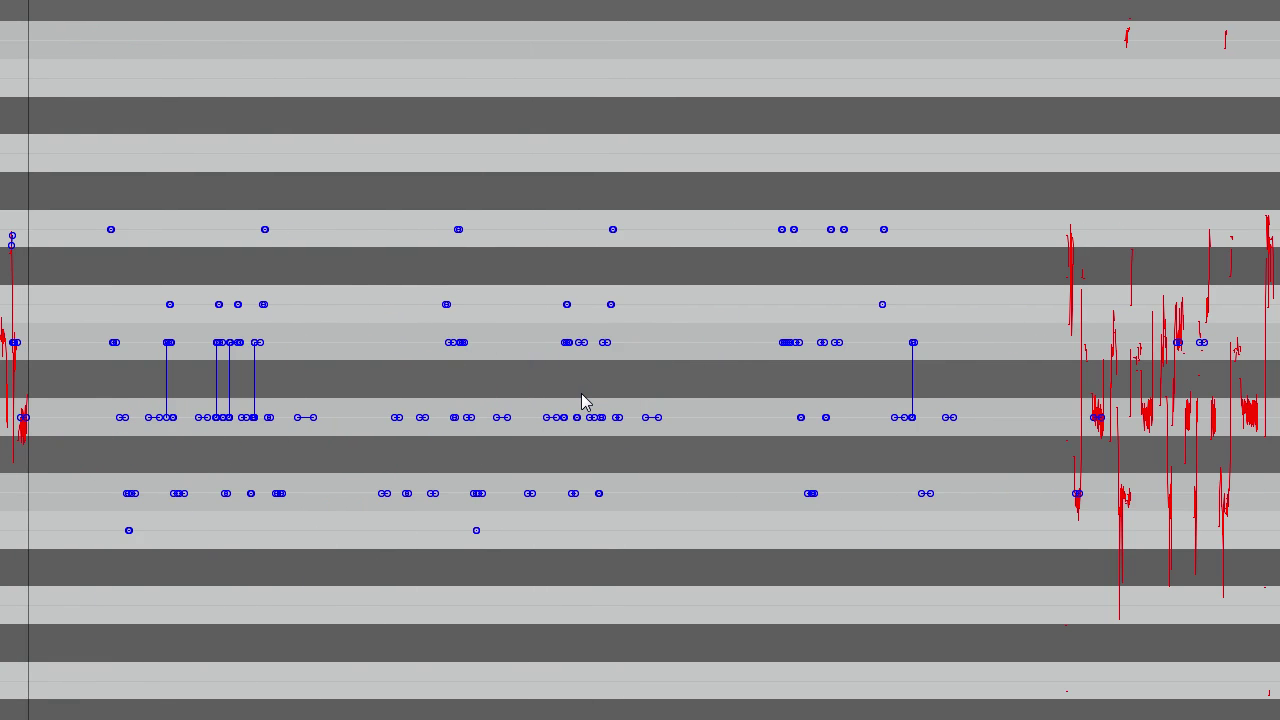
scroll(580, 400, "up", 4)
scroll(587, 400, "up", 2)
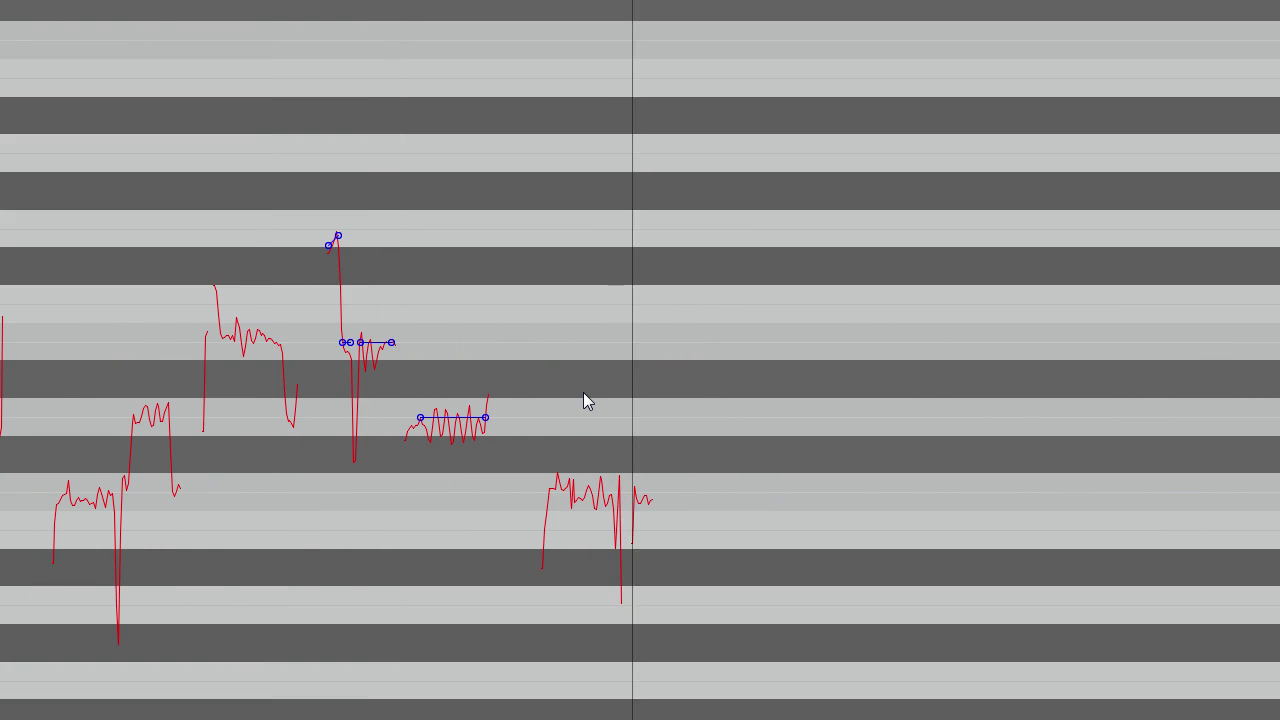
scroll(600, 399, "down", 3)
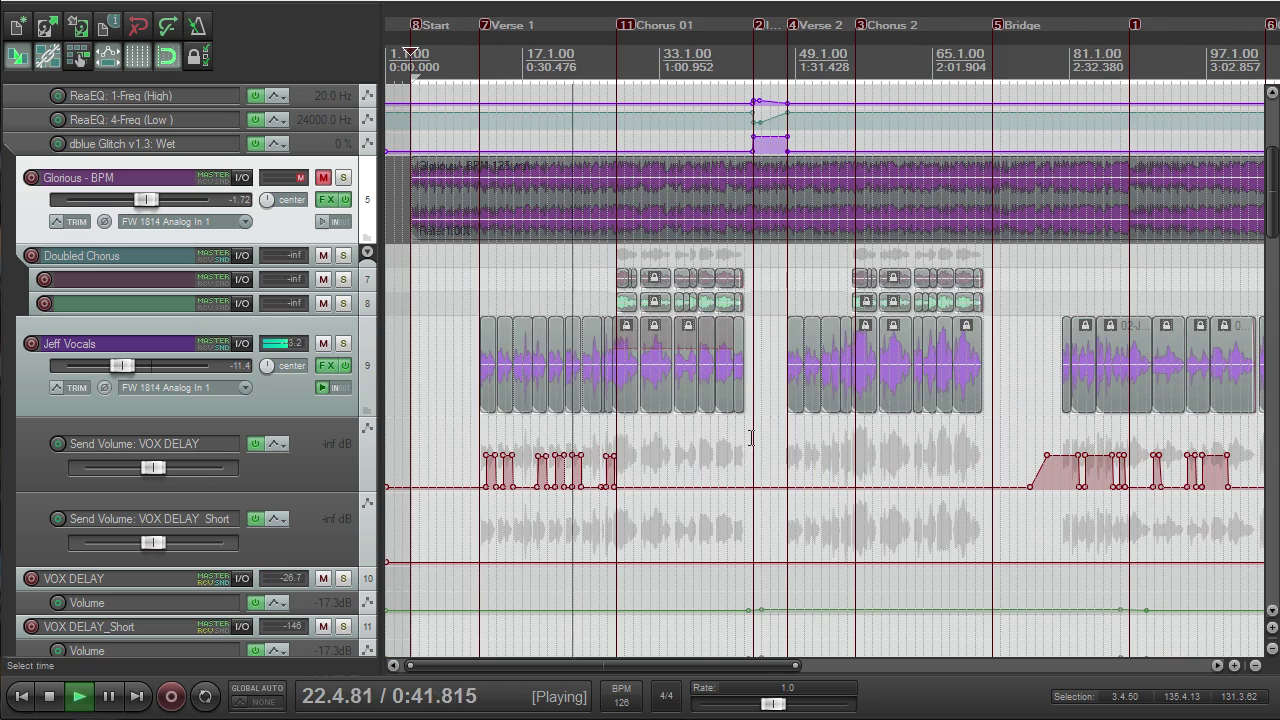
Step: Inspect the lead vocal items and their VOX DELAY send volume automation from Verse 1 into Chorus 01
scroll(752, 440, "up", 6)
scroll(674, 557, "down", 2)
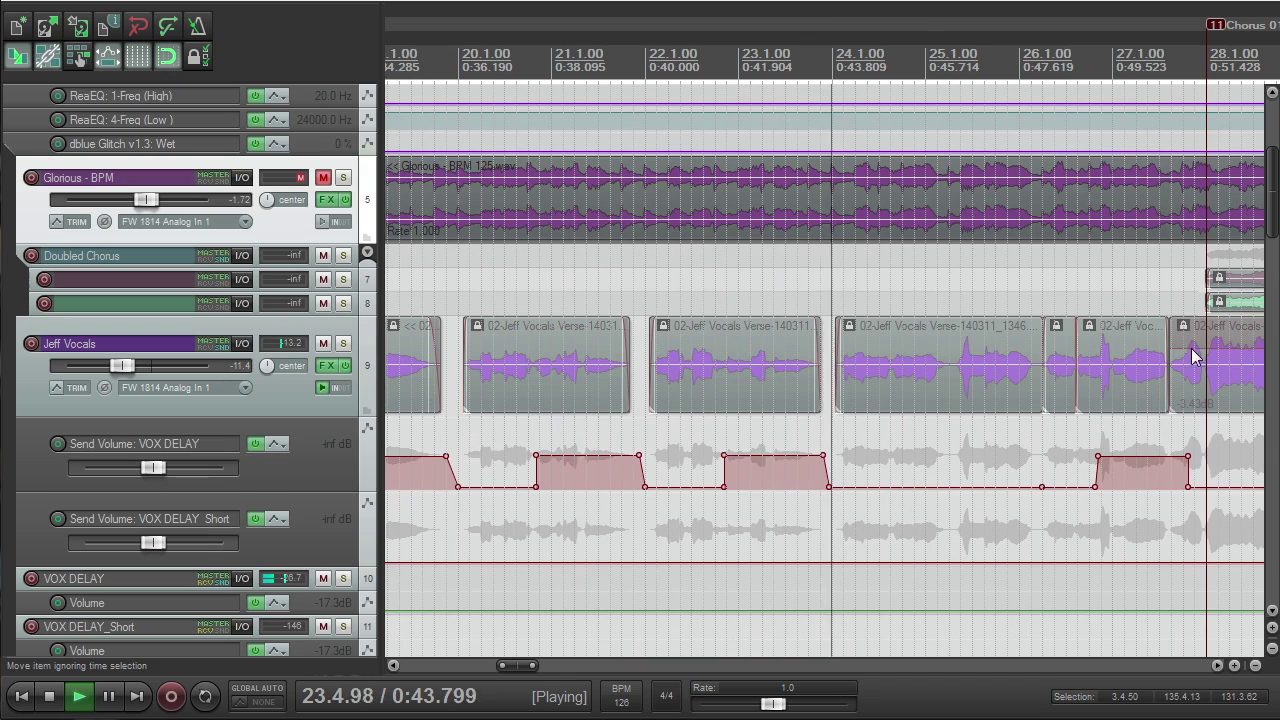
left_click_drag(1271, 205, 1237, 235)
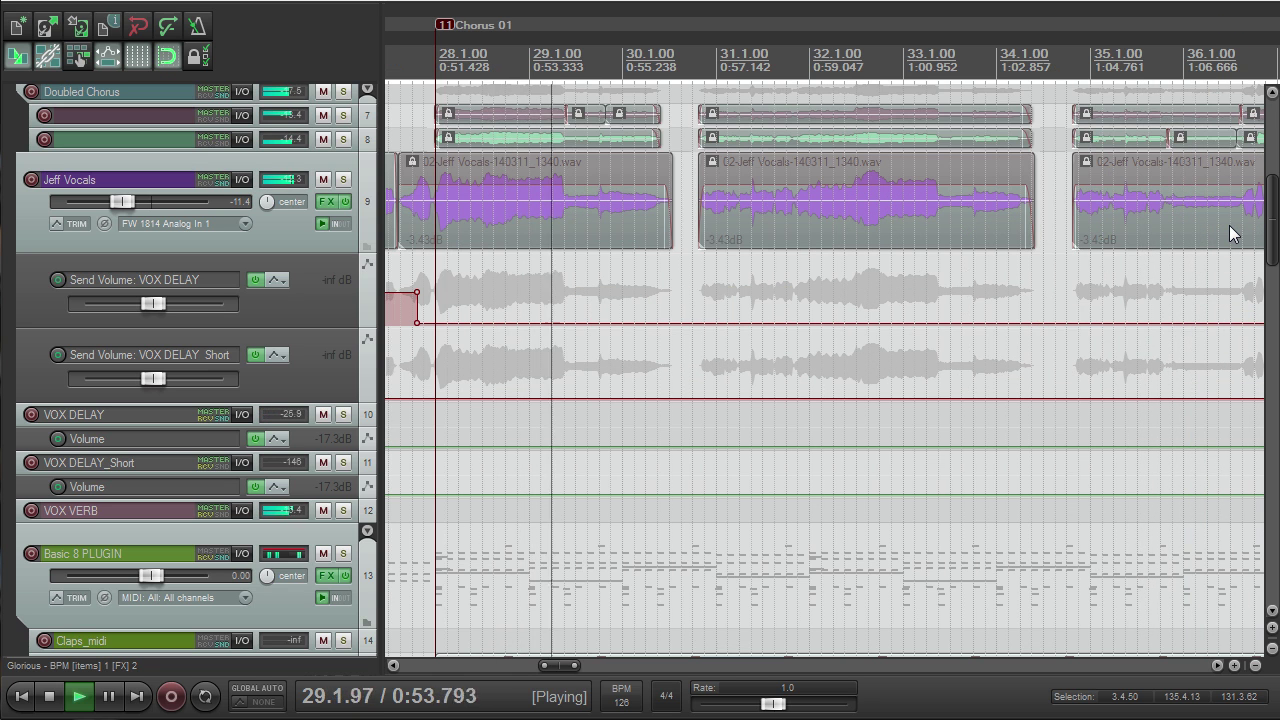
Step: Examine the guitar strum, Battery and Kontakt parts from Chorus 01 to the Interlude
left_click_drag(1271, 199, 1244, 462)
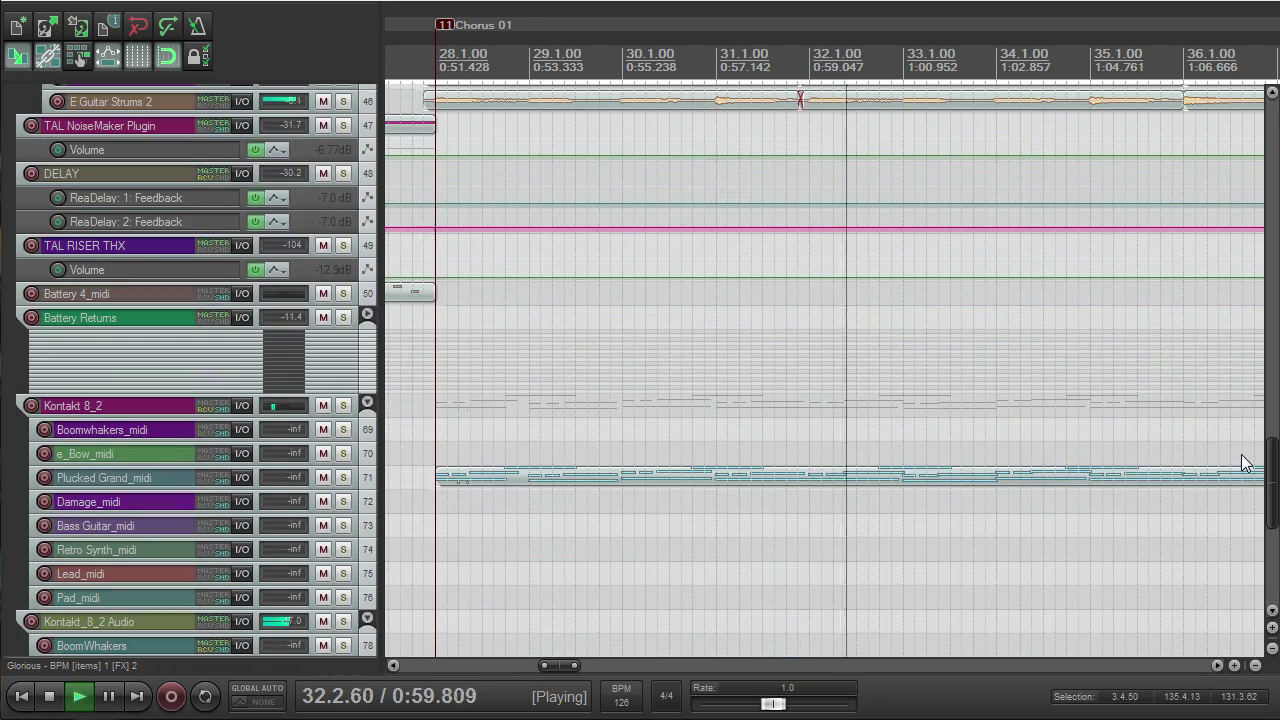
mouse_move(1243, 458)
left_mouse_down()
mouse_move(1225, 520)
mouse_move(1233, 446)
left_mouse_up()
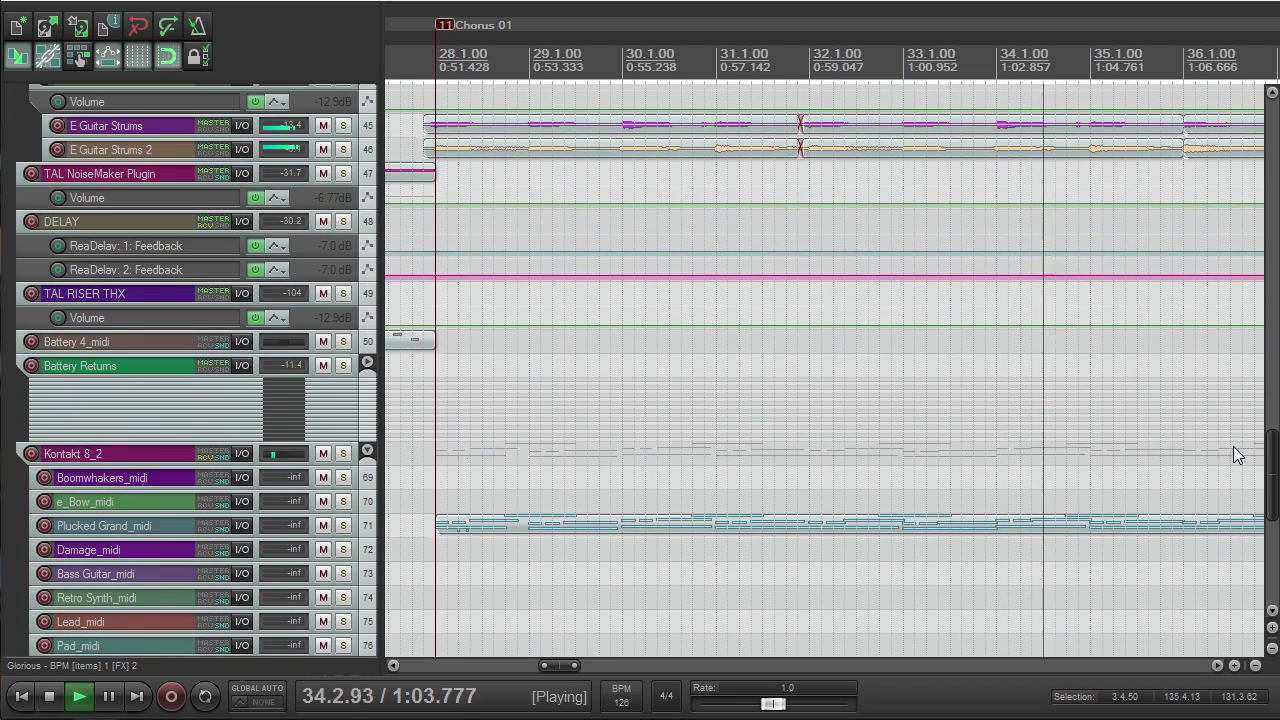
left_click_drag(575, 666, 640, 665)
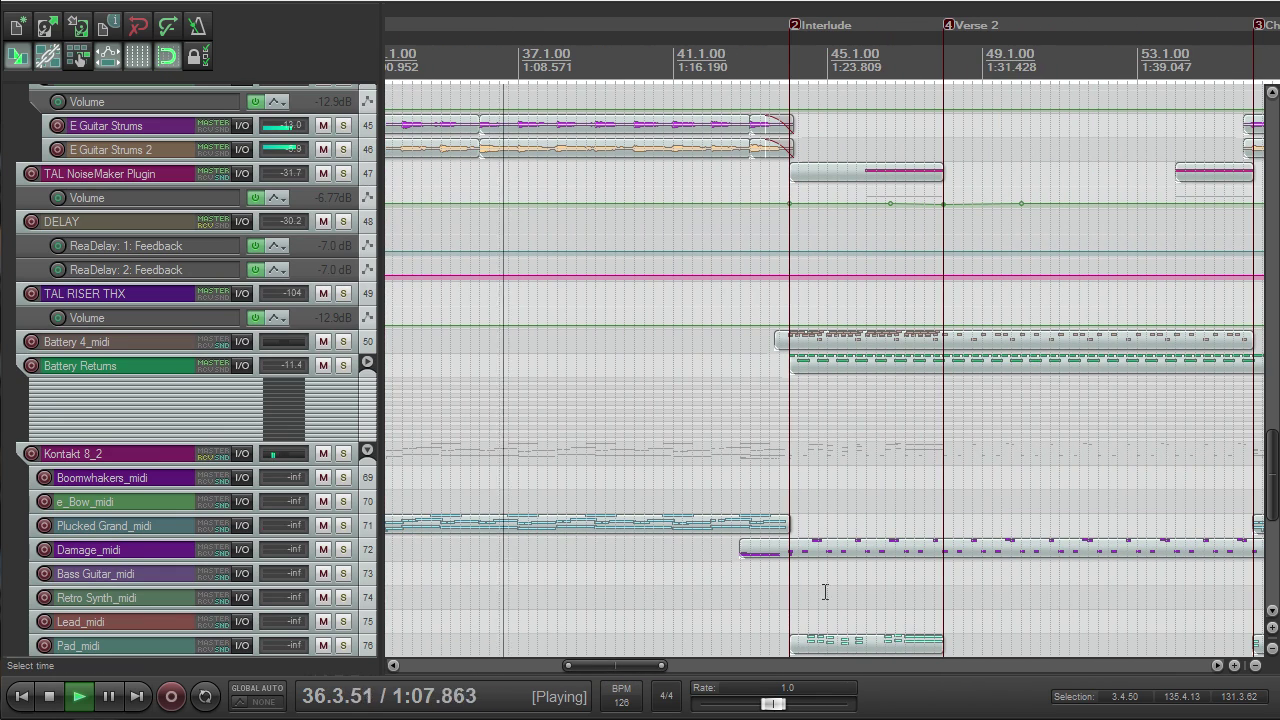
Step: Examine the Basic 8 MIDI and audio tracks through the Interlude, Verse 2 and Chorus 2 during playback
left_click_drag(1270, 460, 1258, 276)
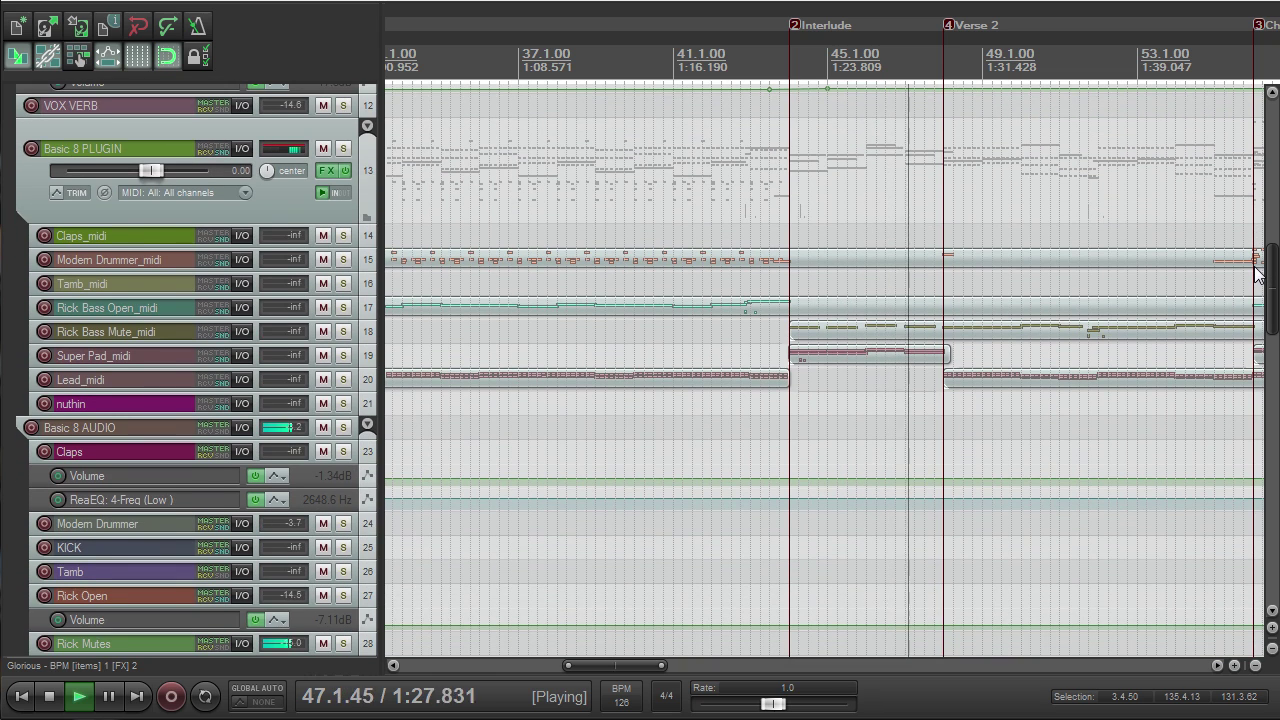
left_click_drag(1258, 276, 1258, 246)
left_click_drag(638, 668, 697, 667)
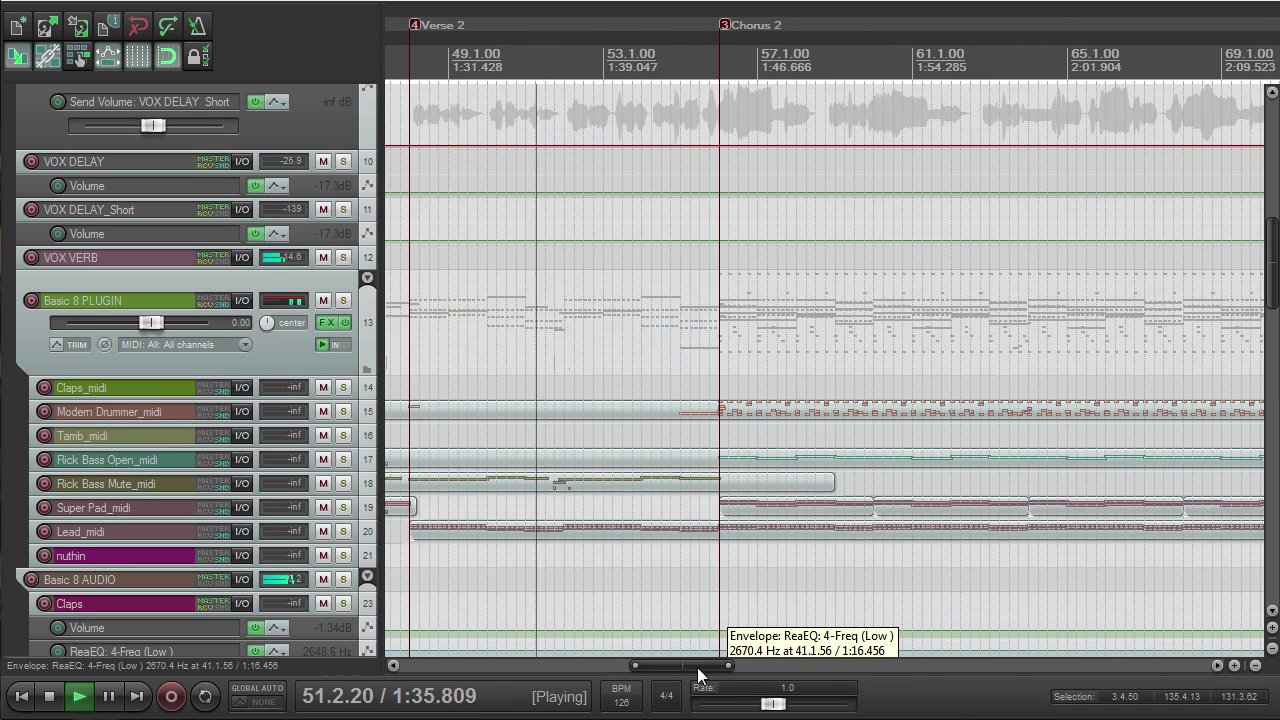
scroll(1264, 318, "down", 5)
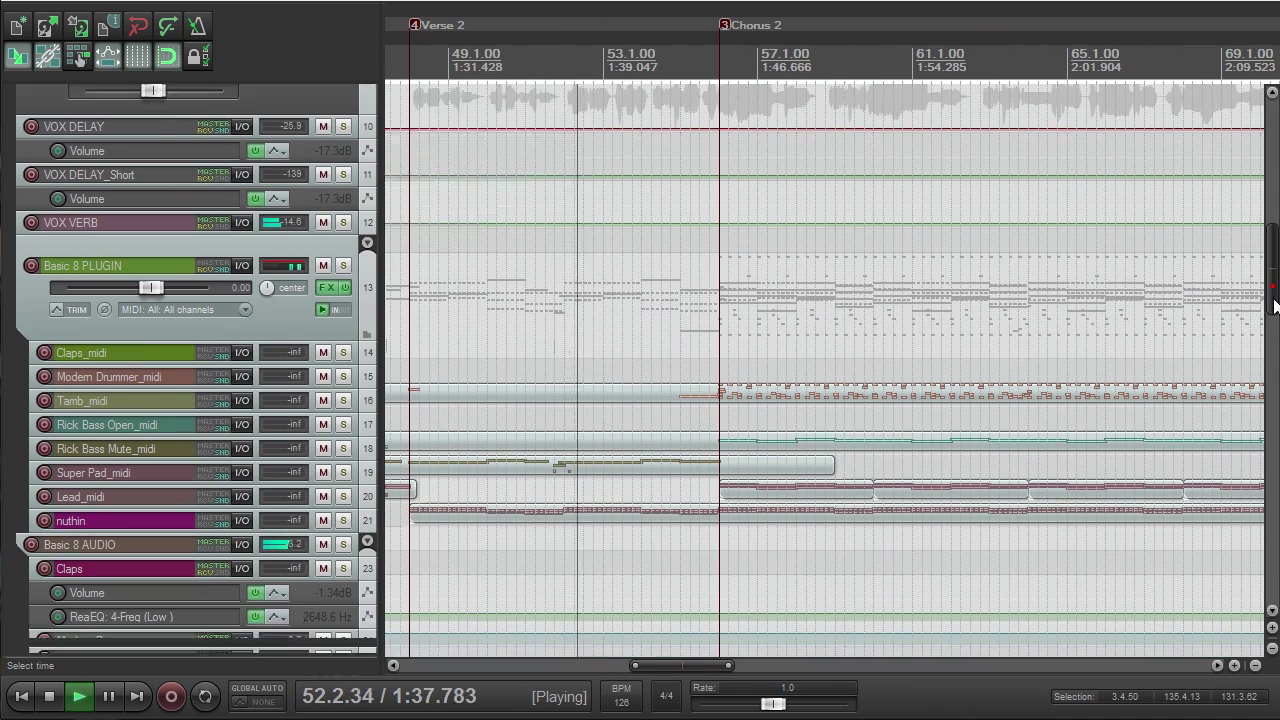
mouse_move(1272, 318)
left_mouse_down()
mouse_move(1272, 279)
mouse_move(1272, 307)
left_mouse_up()
scroll(976, 334, "down", 2)
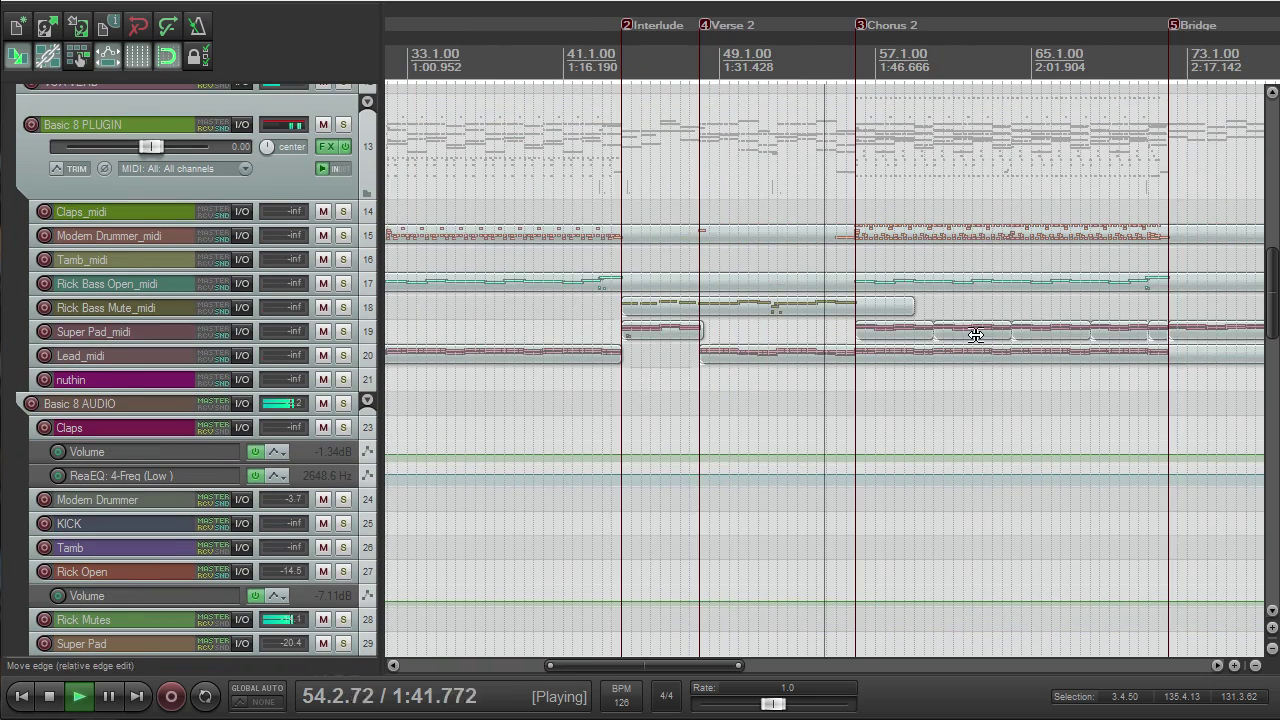
scroll(977, 334, "up", 2)
left_click_drag(676, 662, 714, 662)
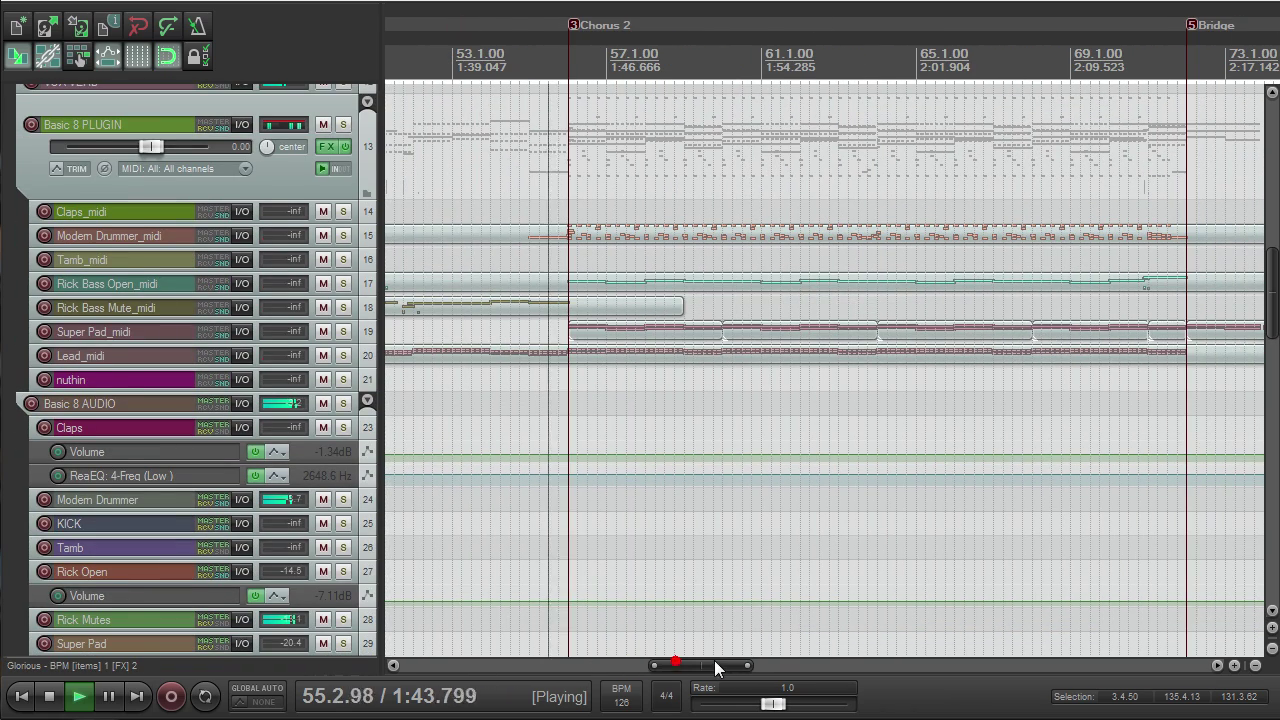
mouse_move(1272, 320)
left_mouse_down()
mouse_move(1272, 270)
mouse_move(1273, 338)
left_mouse_up()
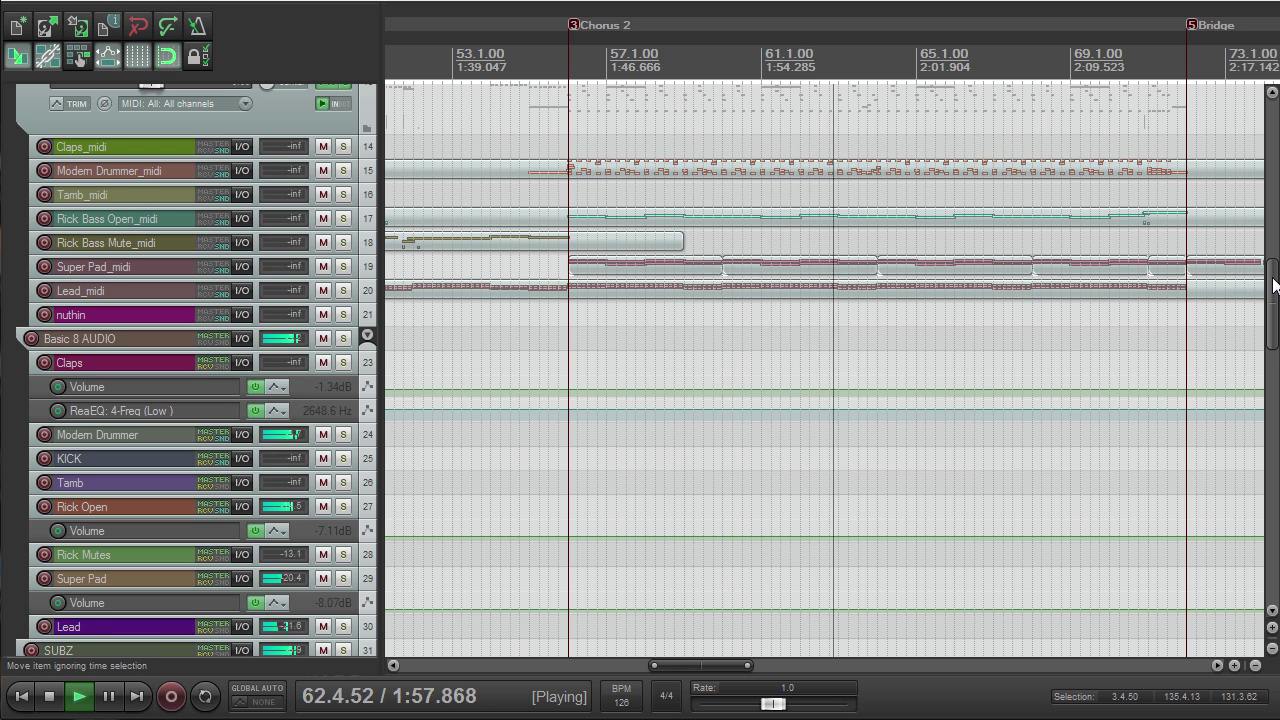
Step: Examine the Basic 8 MIDI tracks and the Massive synth part from Chorus 2 through the Bridge during playback
scroll(1273, 270, "up", 3)
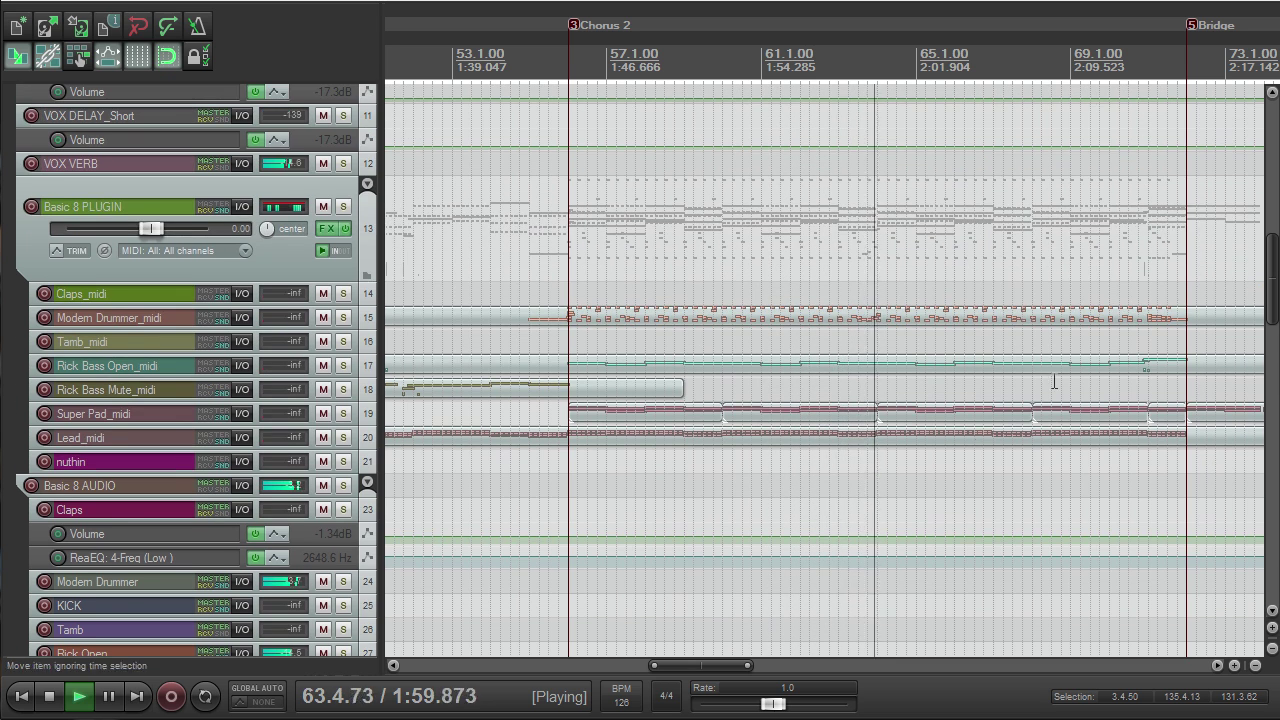
left_click_drag(713, 667, 745, 664)
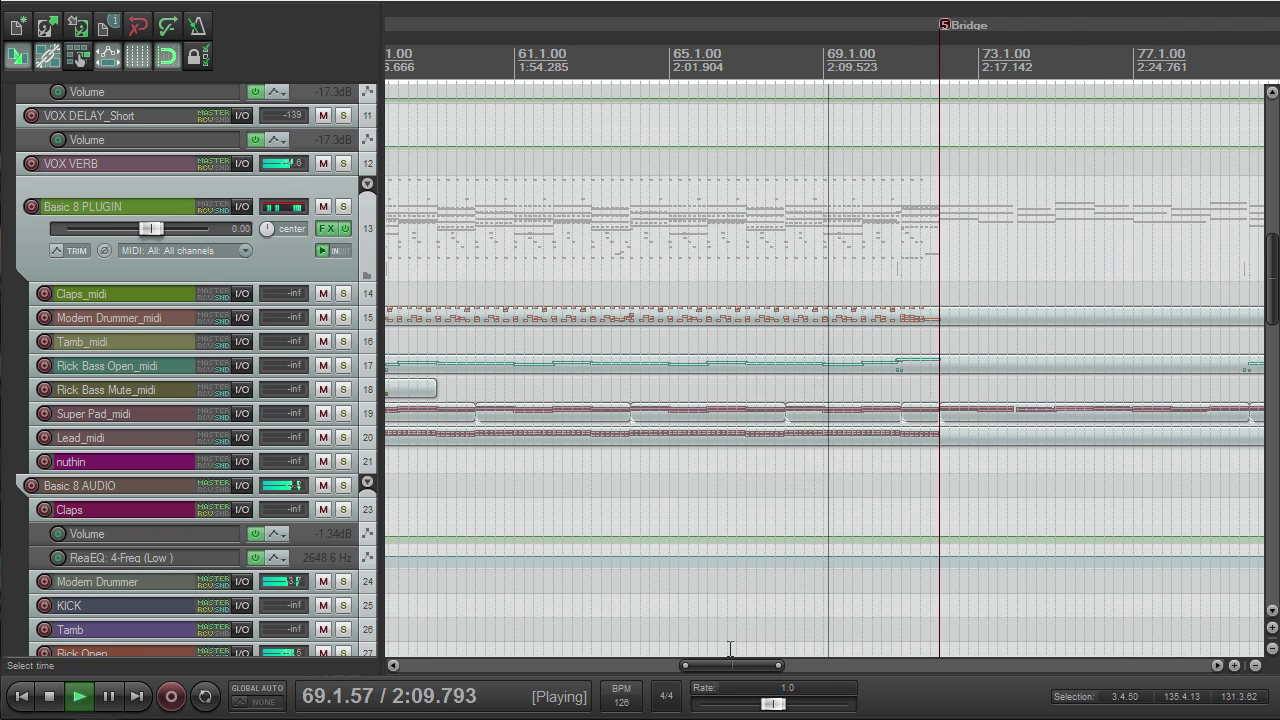
left_click_drag(718, 664, 761, 664)
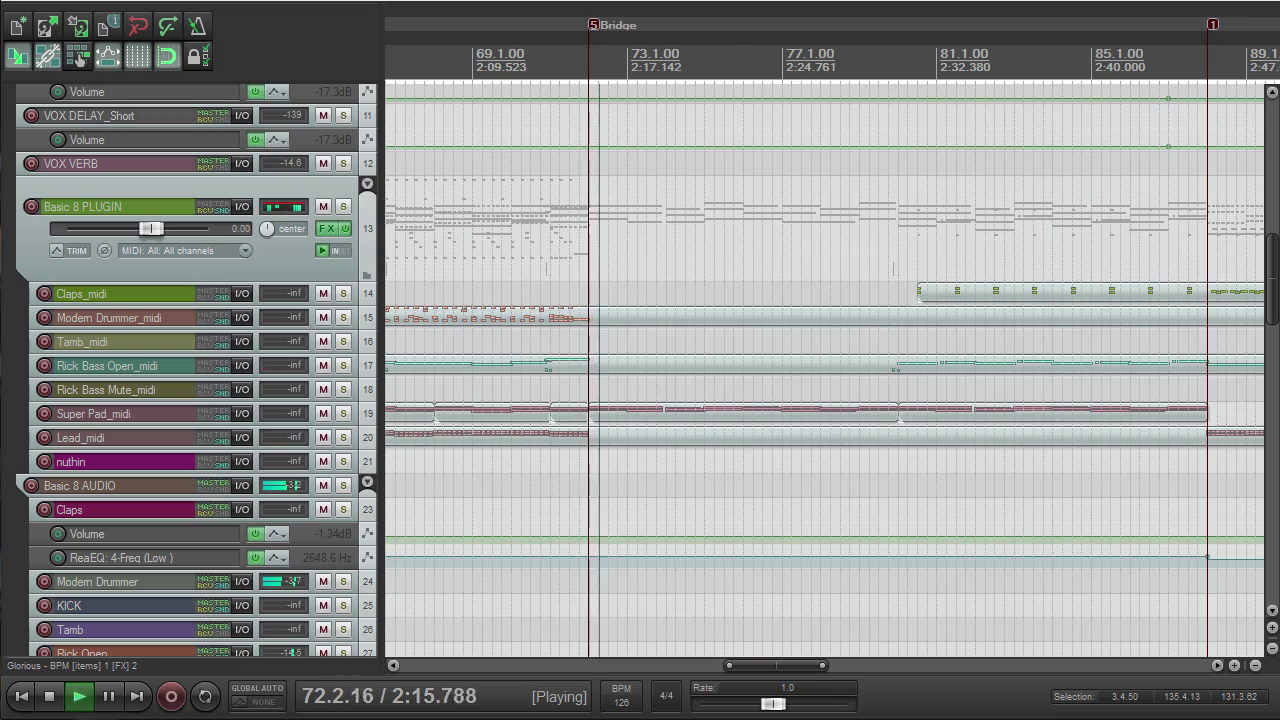
left_click_drag(1277, 257, 1271, 356)
scroll(906, 420, "up", 5)
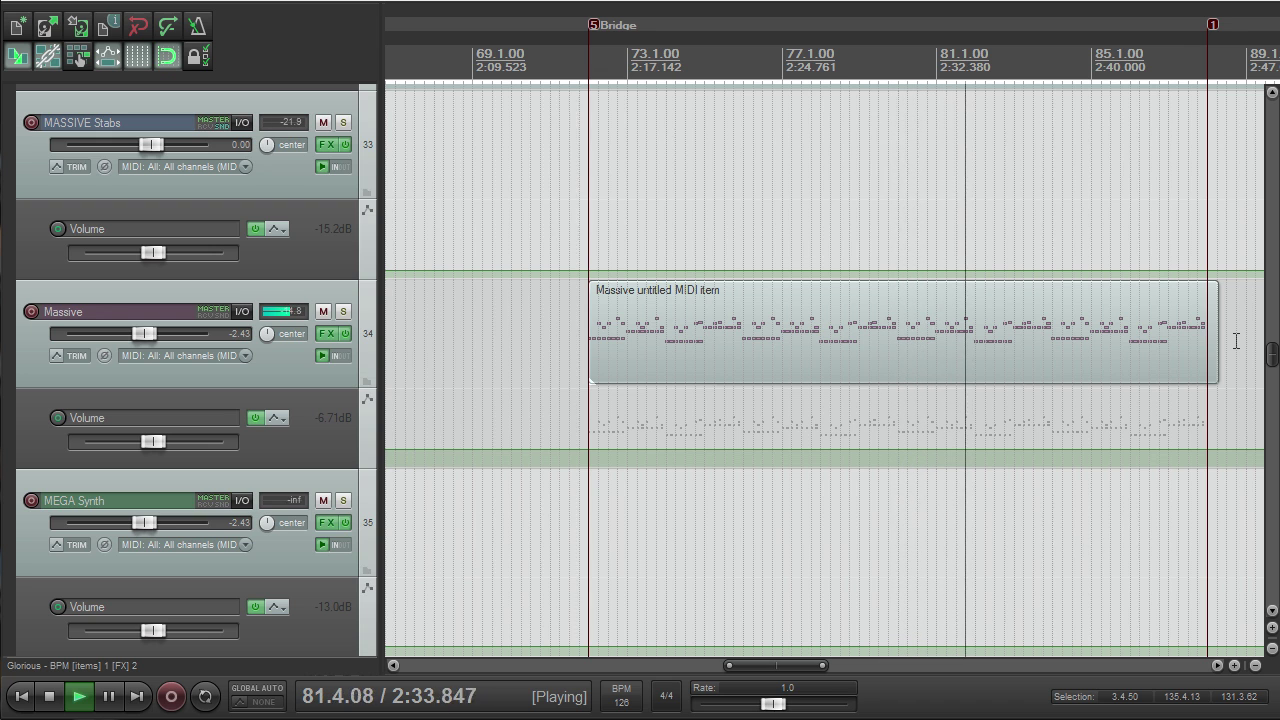
scroll(1225, 312, "up", 2)
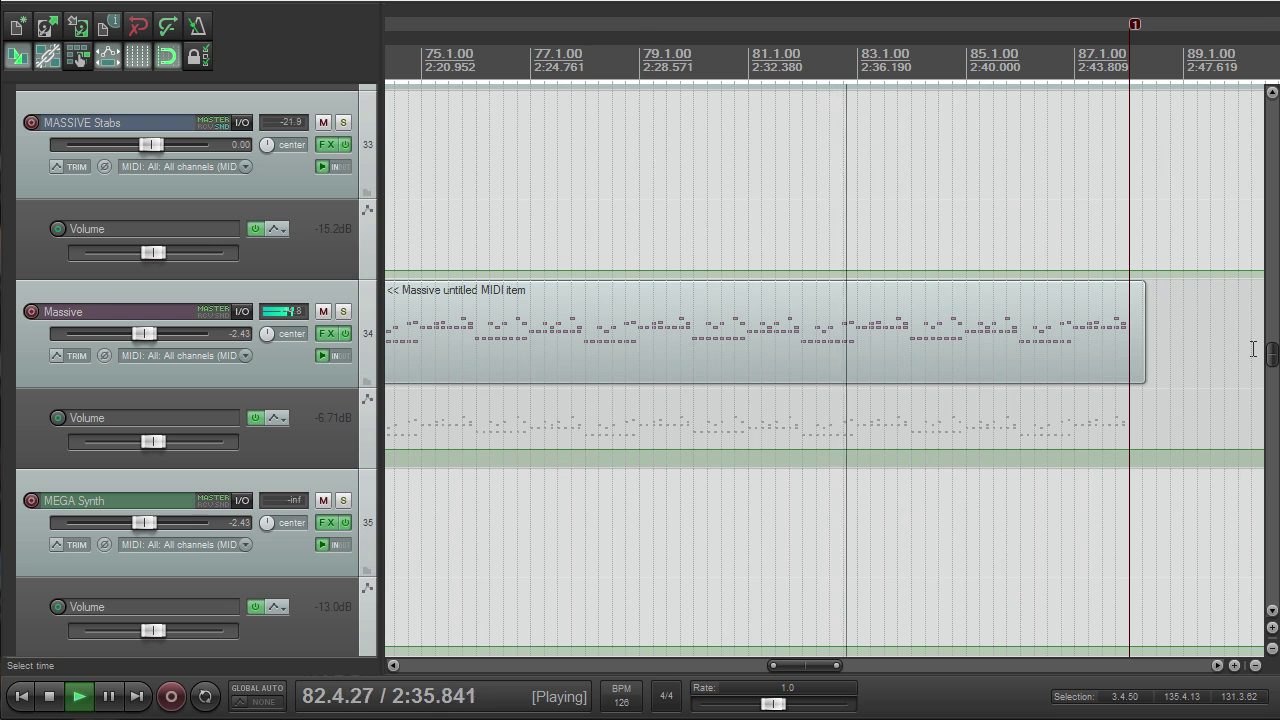
left_click_drag(1271, 353, 1271, 245)
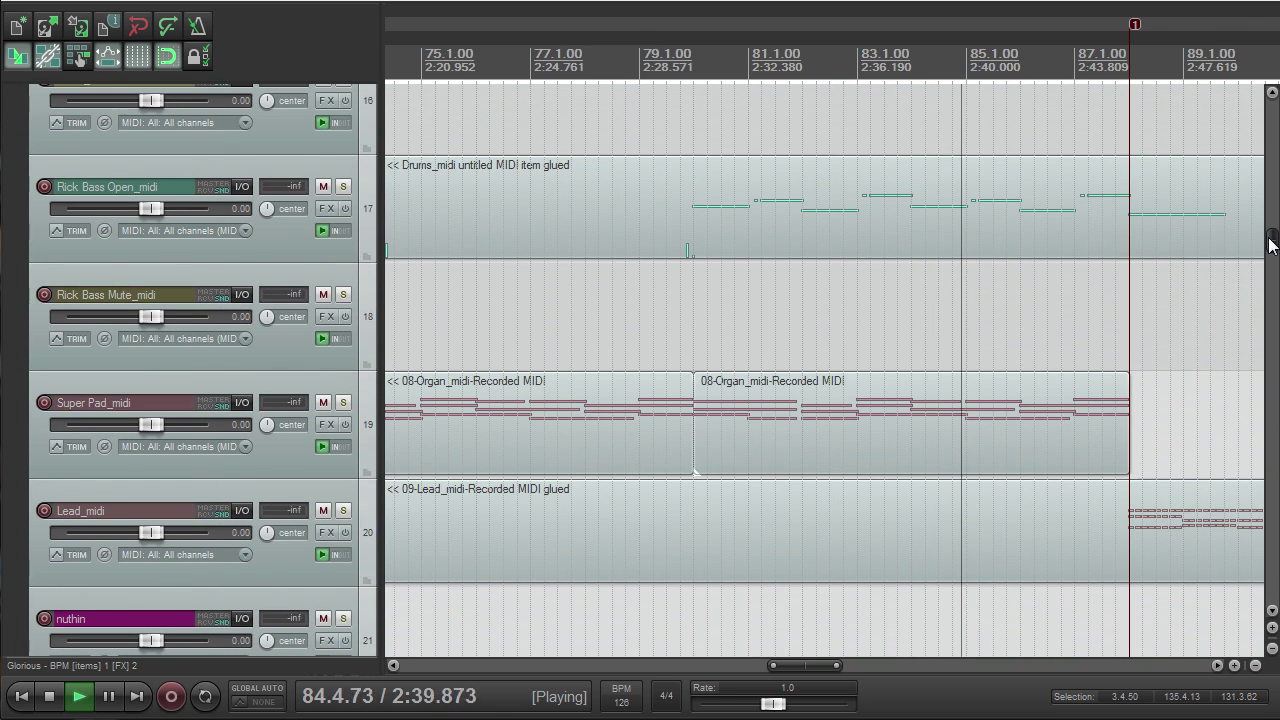
mouse_move(1271, 245)
left_mouse_down()
mouse_move(1271, 216)
mouse_move(1271, 272)
mouse_move(1271, 246)
left_mouse_up()
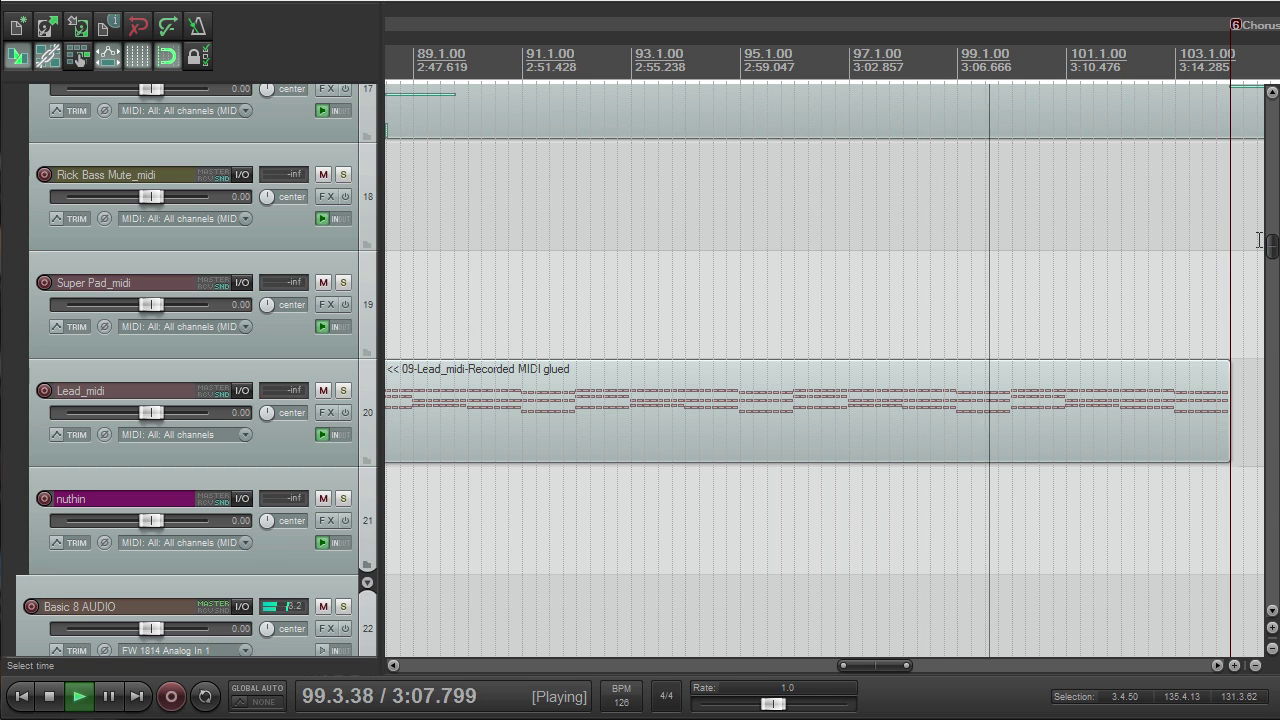
Step: Examine the FM8, Massive, MEGA Synth and electric guitar tracks from the lead-in to Chorus 3 up to the End marker
left_click_drag(1270, 243, 1274, 336)
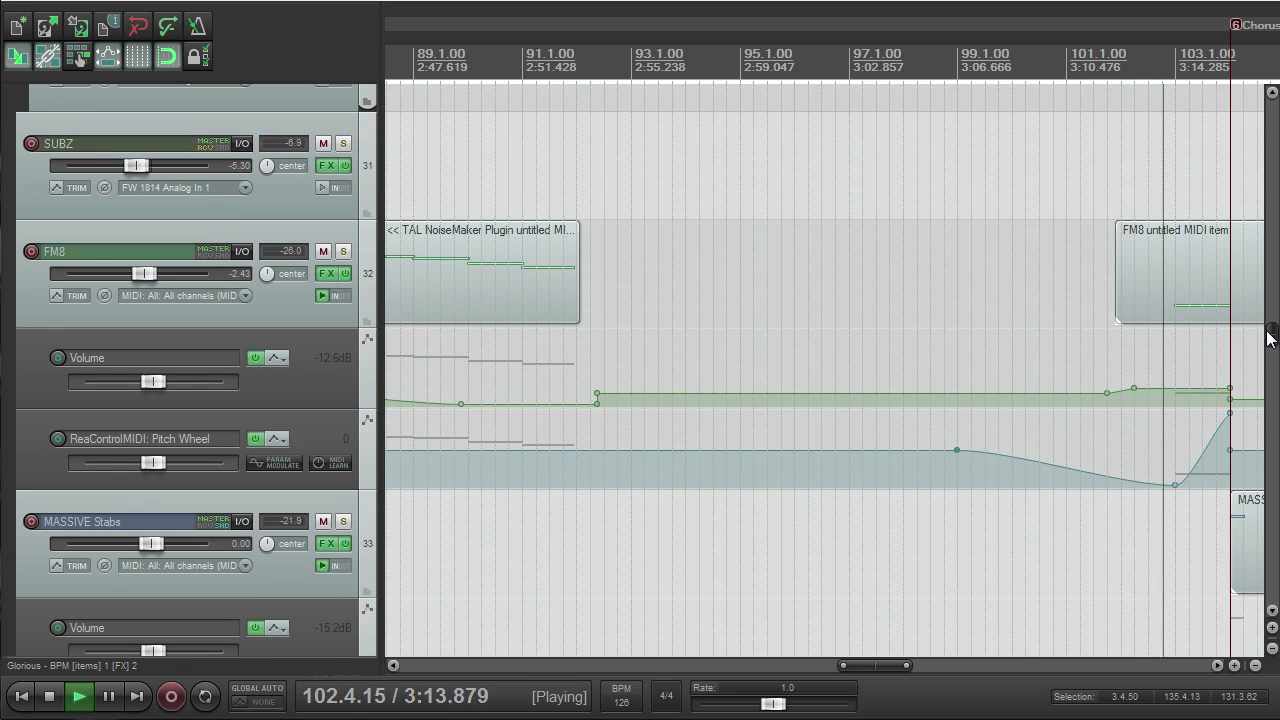
left_click_drag(861, 664, 933, 658)
mouse_move(1273, 336)
left_mouse_down()
mouse_move(1273, 368)
mouse_move(1272, 357)
left_mouse_up()
scroll(1213, 338, "down", 2)
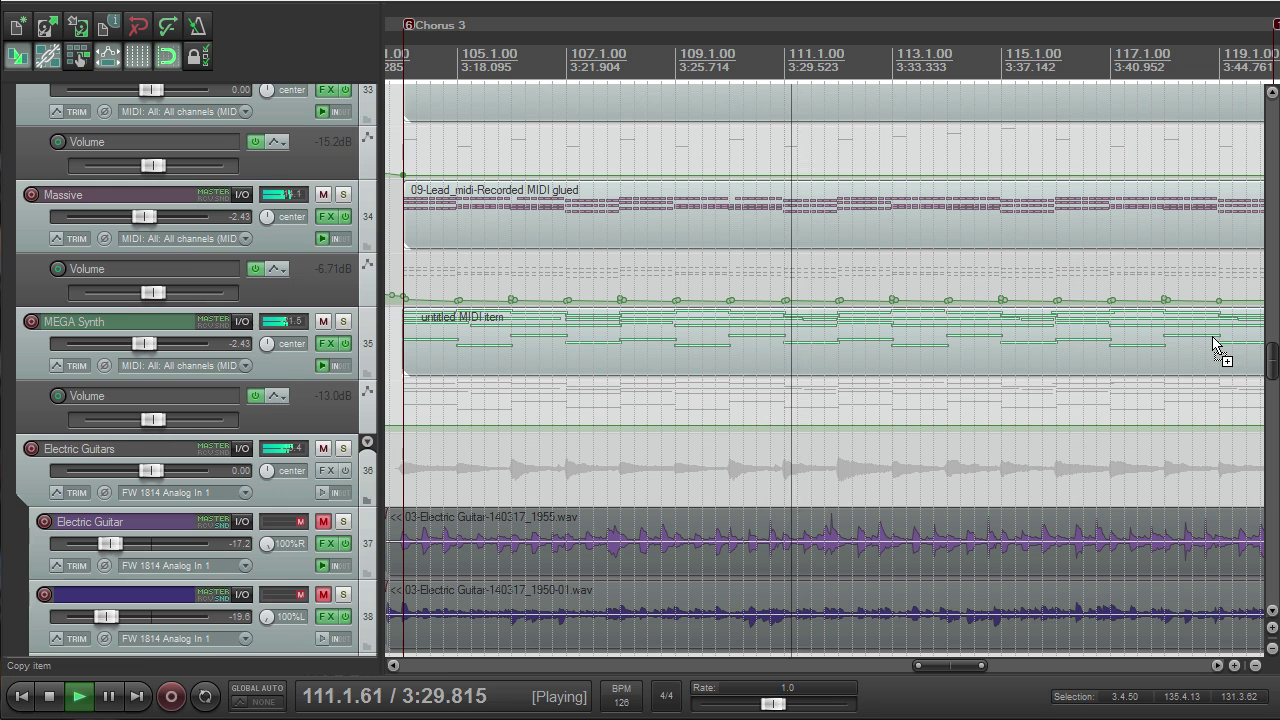
mouse_move(1273, 352)
left_mouse_down()
mouse_move(1278, 390)
mouse_move(1278, 374)
left_mouse_up()
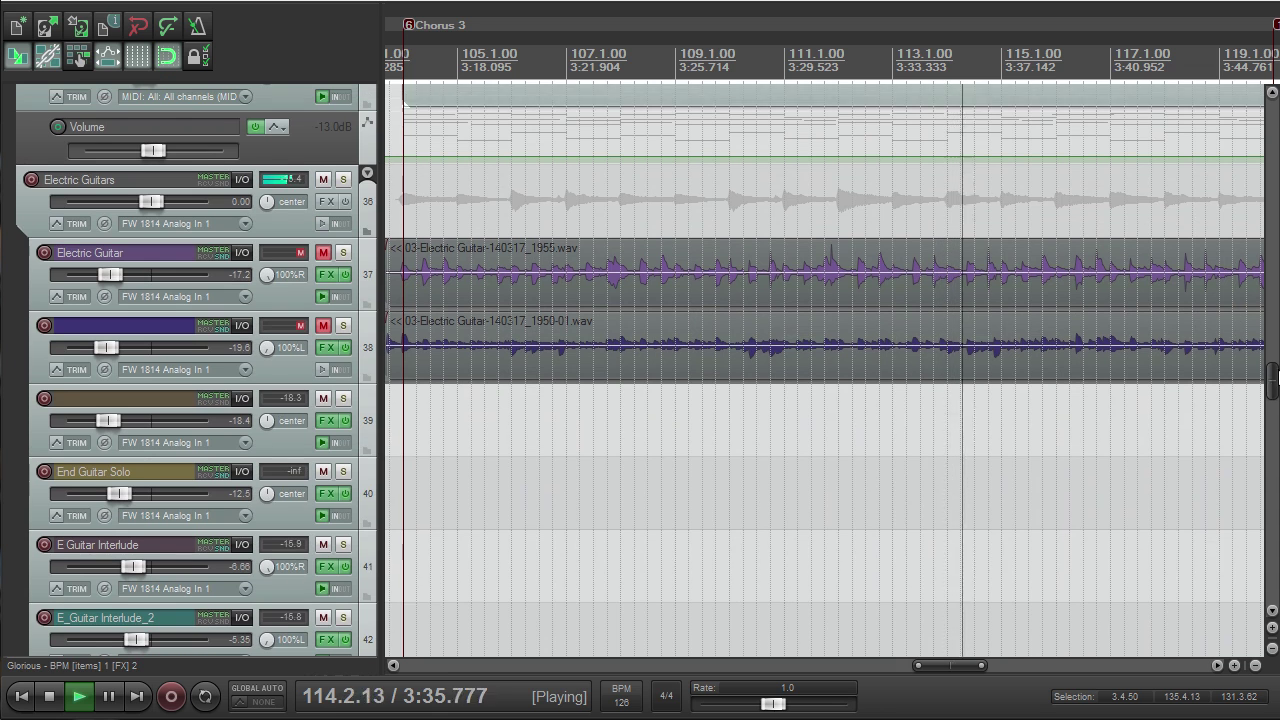
scroll(1152, 342, "down", 5)
scroll(1165, 350, "up", 1)
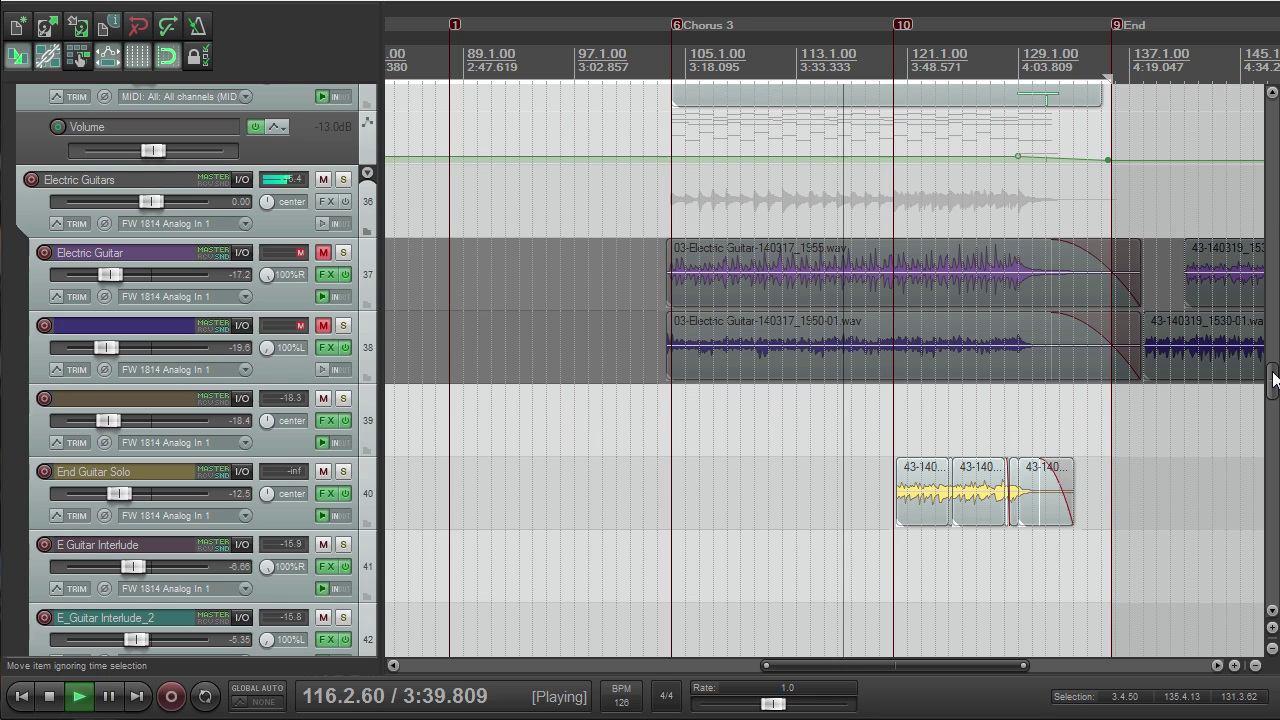
mouse_move(1275, 377)
left_mouse_down()
mouse_move(1275, 415)
mouse_move(1275, 356)
mouse_move(1275, 368)
left_mouse_up()
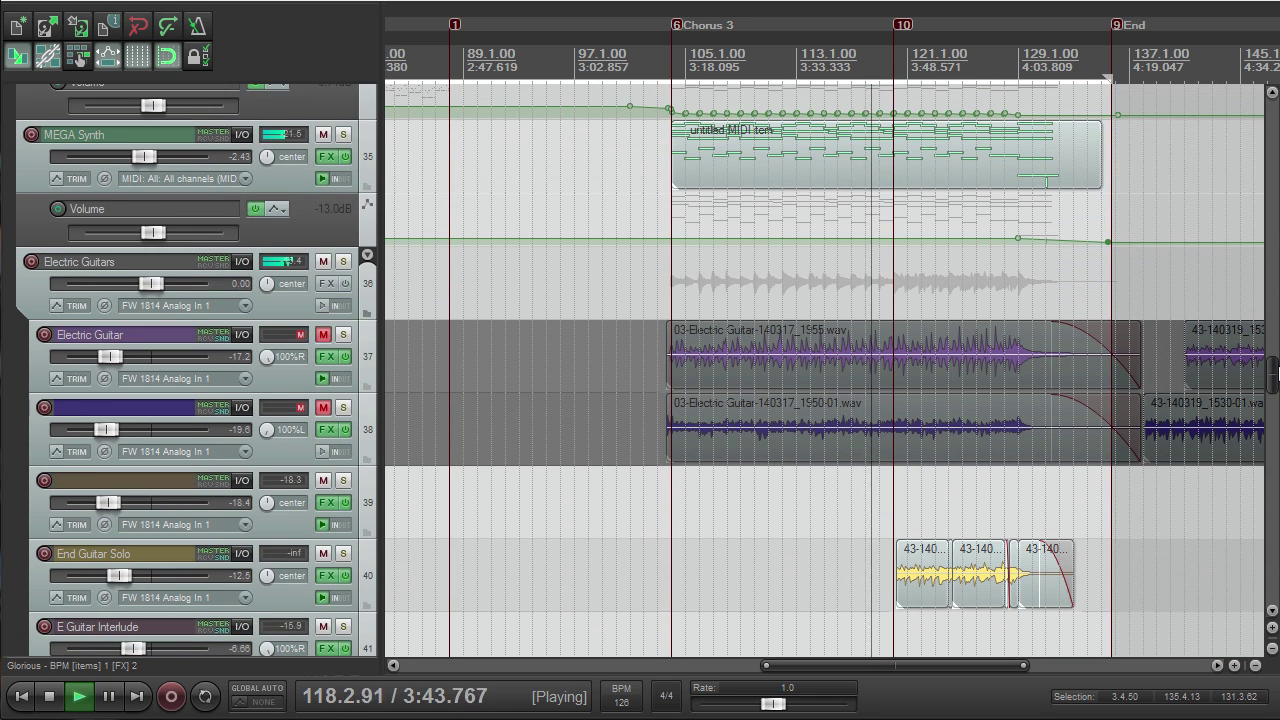
Step: Move the two muted electric guitar tracks under the Electric Guitars folder into the Unused Tracks folder
left_click(283, 375)
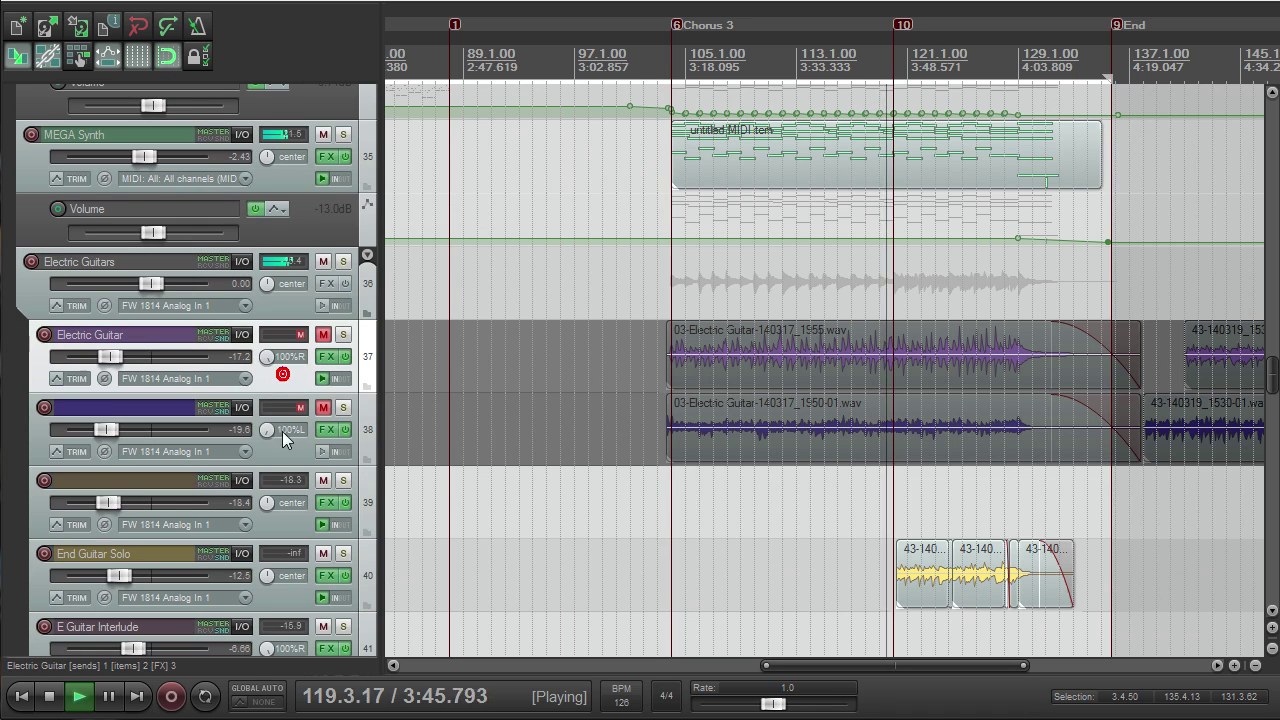
left_click(281, 425, "ctrl")
left_click_drag(295, 380, 257, 510)
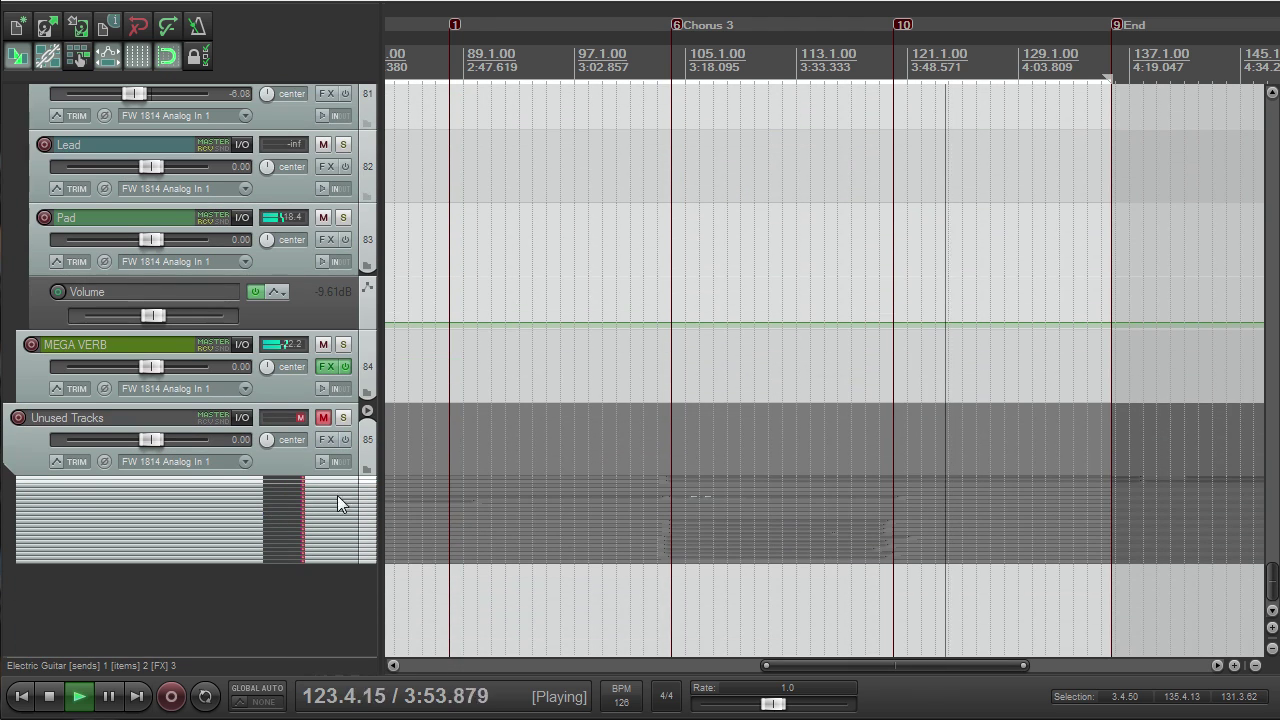
Step: Look over the arrangement from the Start marker to Chorus 2, covering the vocal, Basic 8, guitar, Battery and Kontakt tracks
left_click_drag(1272, 580, 1276, 226)
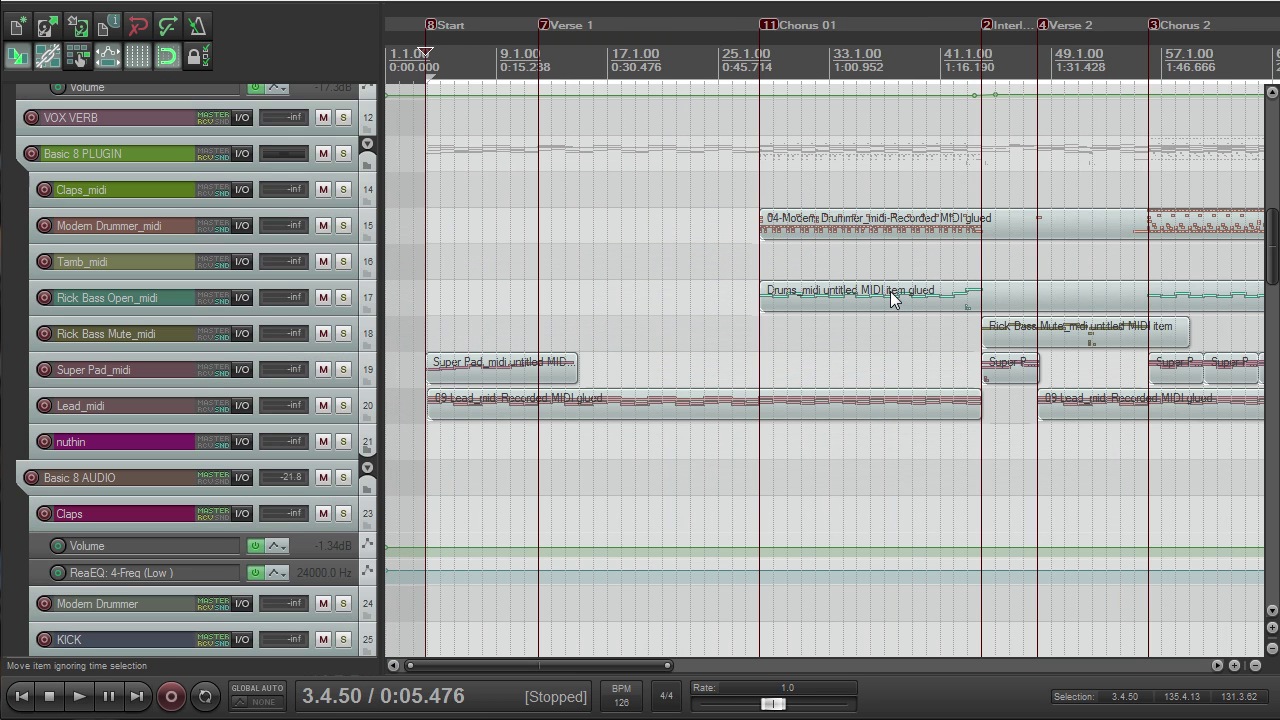
scroll(1192, 270, "down", 15)
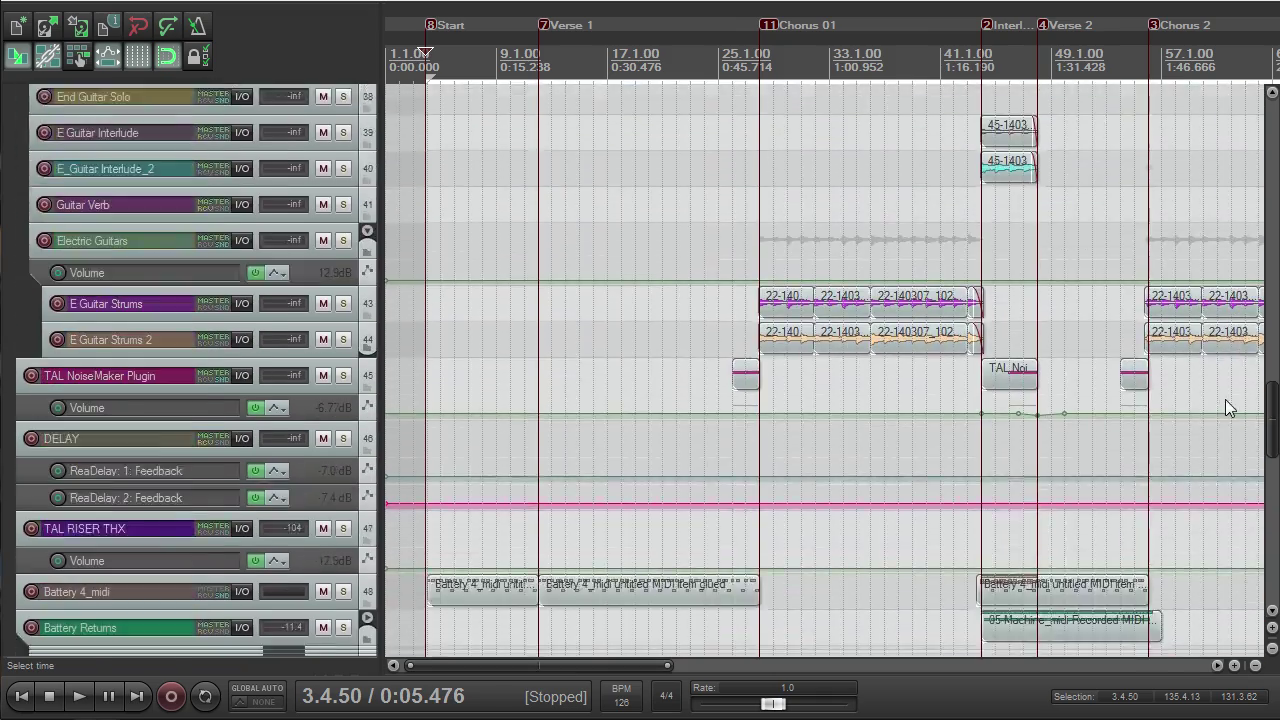
scroll(1226, 470, "down", 8)
scroll(1224, 440, "up", 10)
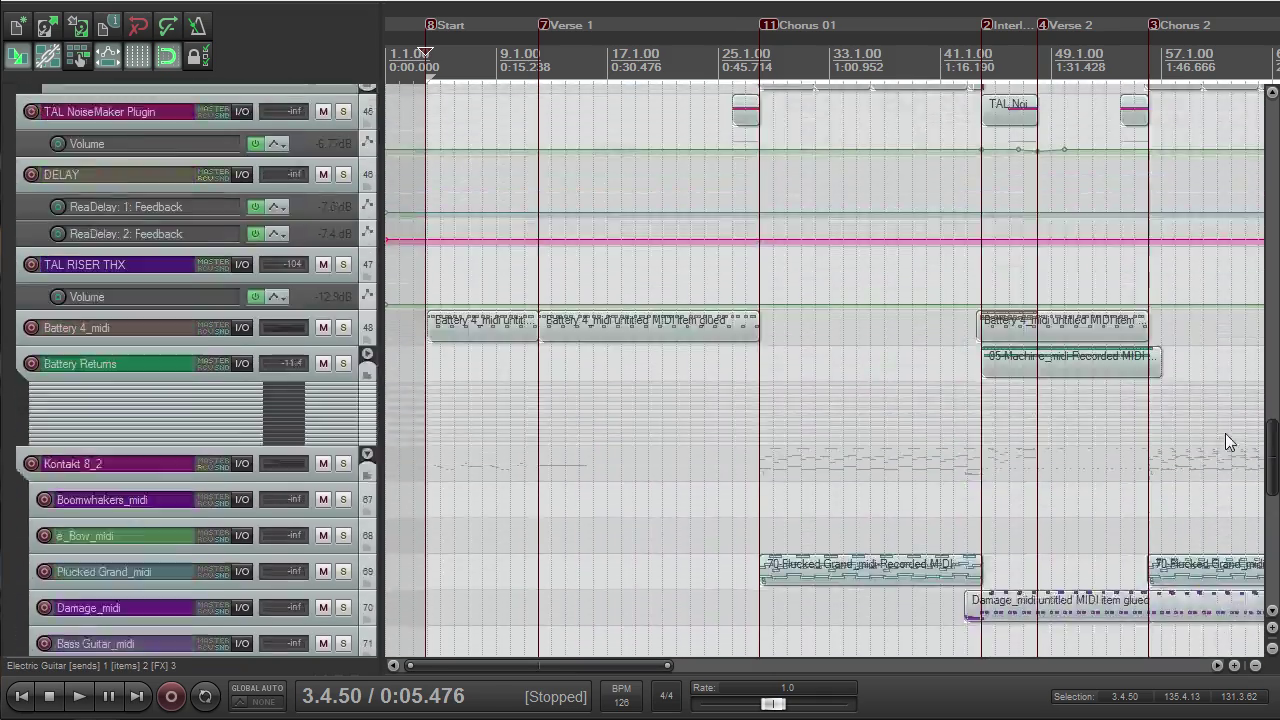
scroll(1215, 416, "up", 15)
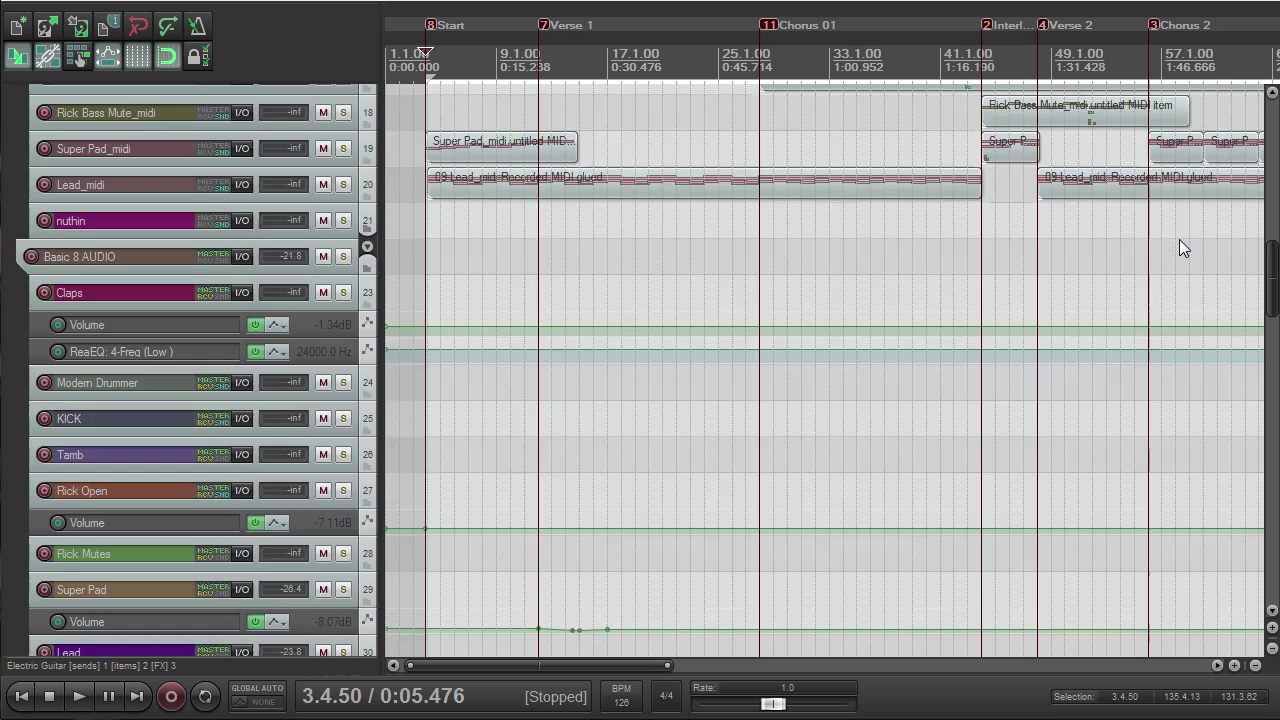
scroll(1180, 200, "up", 5)
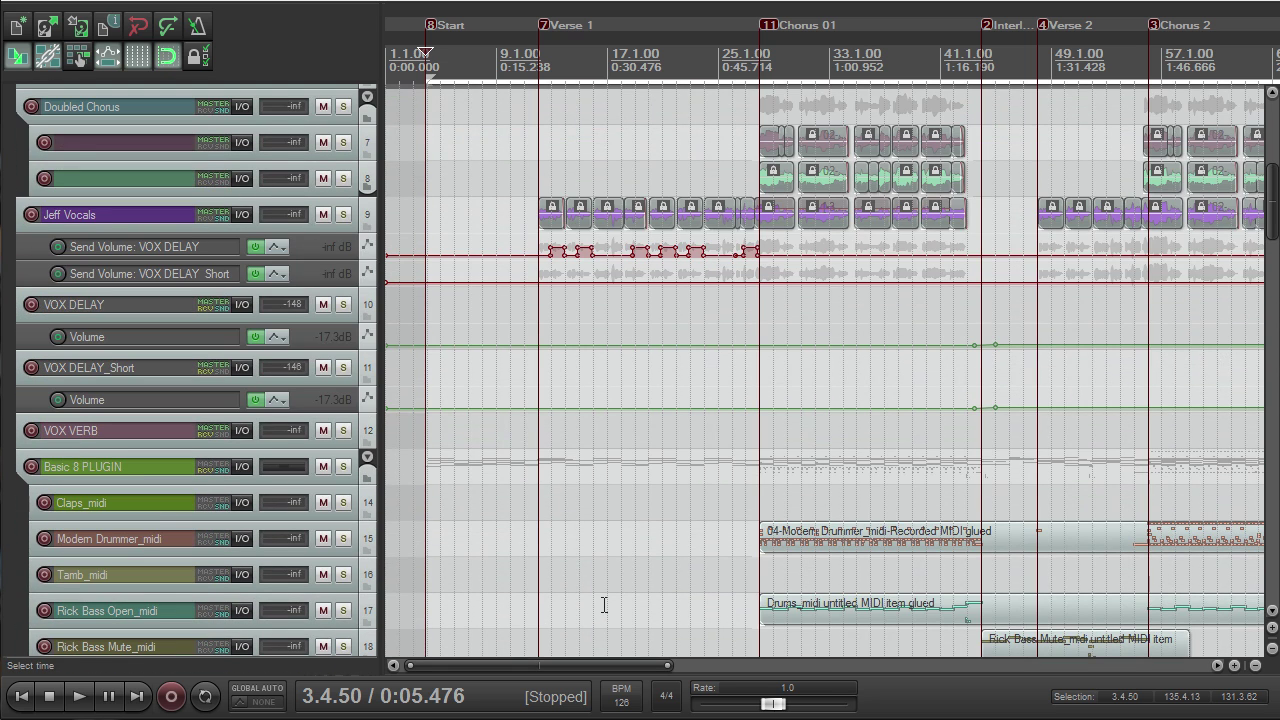
left_click_drag(1276, 190, 1272, 230)
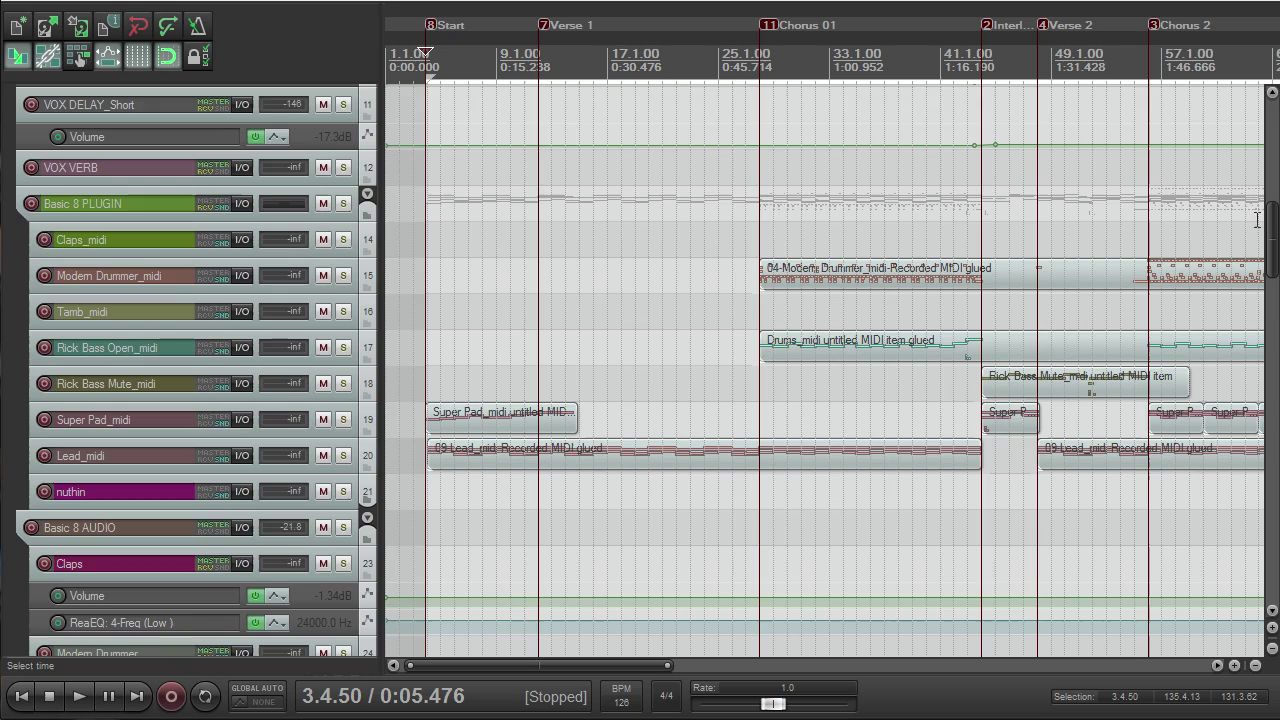
Step: Solo the Modern Drummer_midi track and place the edit cursor at the start of Chorus 01, bar 28.1.00
mouse_move(1270, 230)
left_mouse_down()
mouse_move(1274, 386)
mouse_move(1247, 438)
mouse_move(1271, 461)
mouse_move(1270, 218)
left_mouse_up()
scroll(1136, 402, "down", 3)
left_click(581, 70)
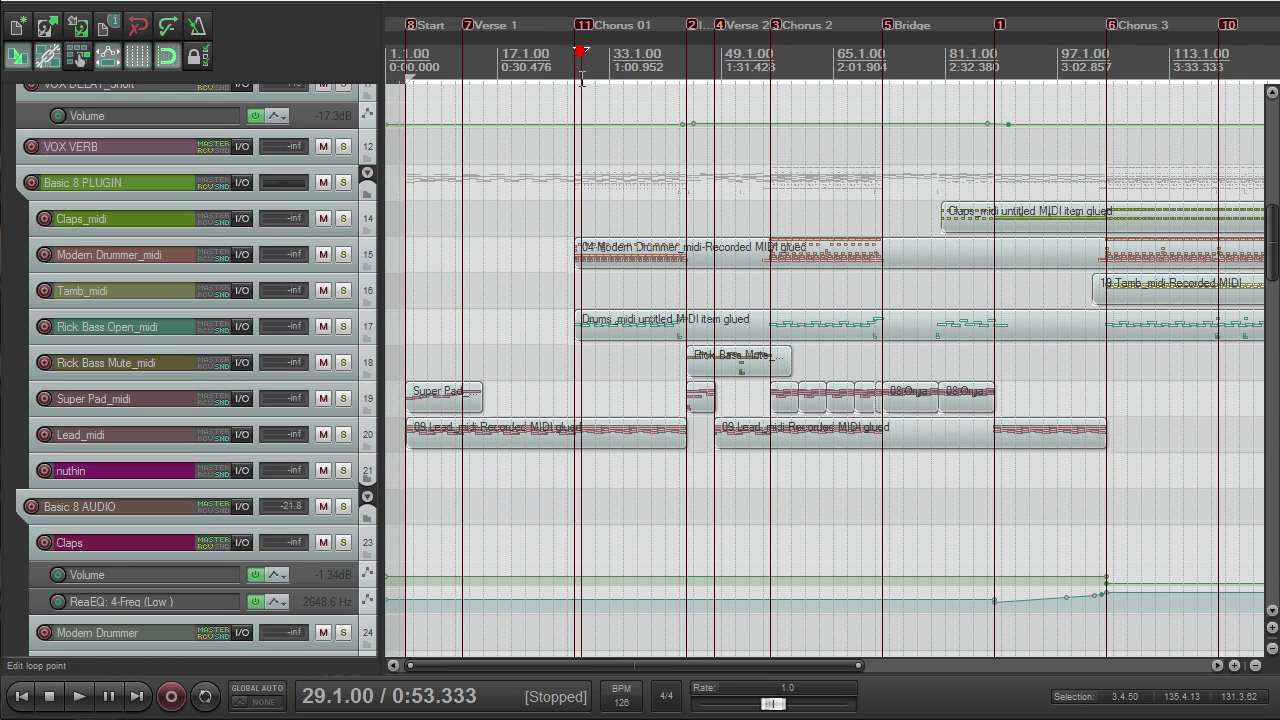
left_click(343, 256)
scroll(640, 180, "up", 3)
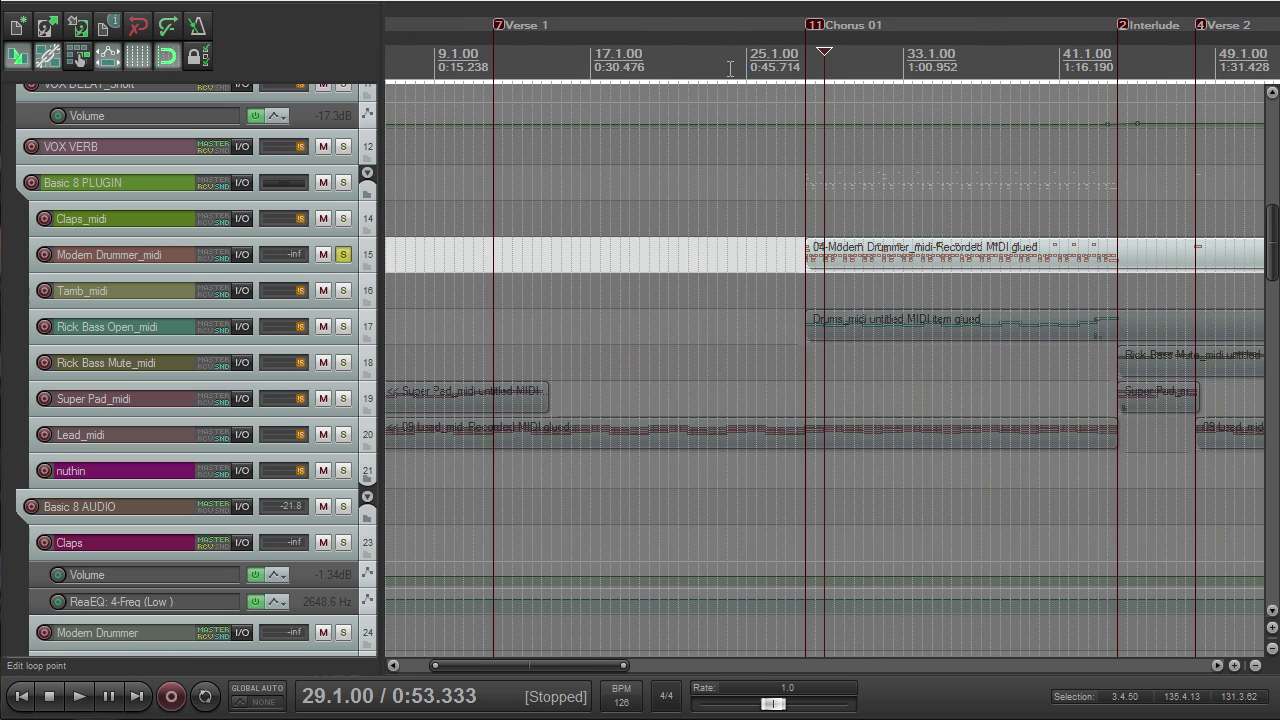
left_click(806, 68)
scroll(806, 68, "up", 3)
scroll(806, 68, "down", 2)
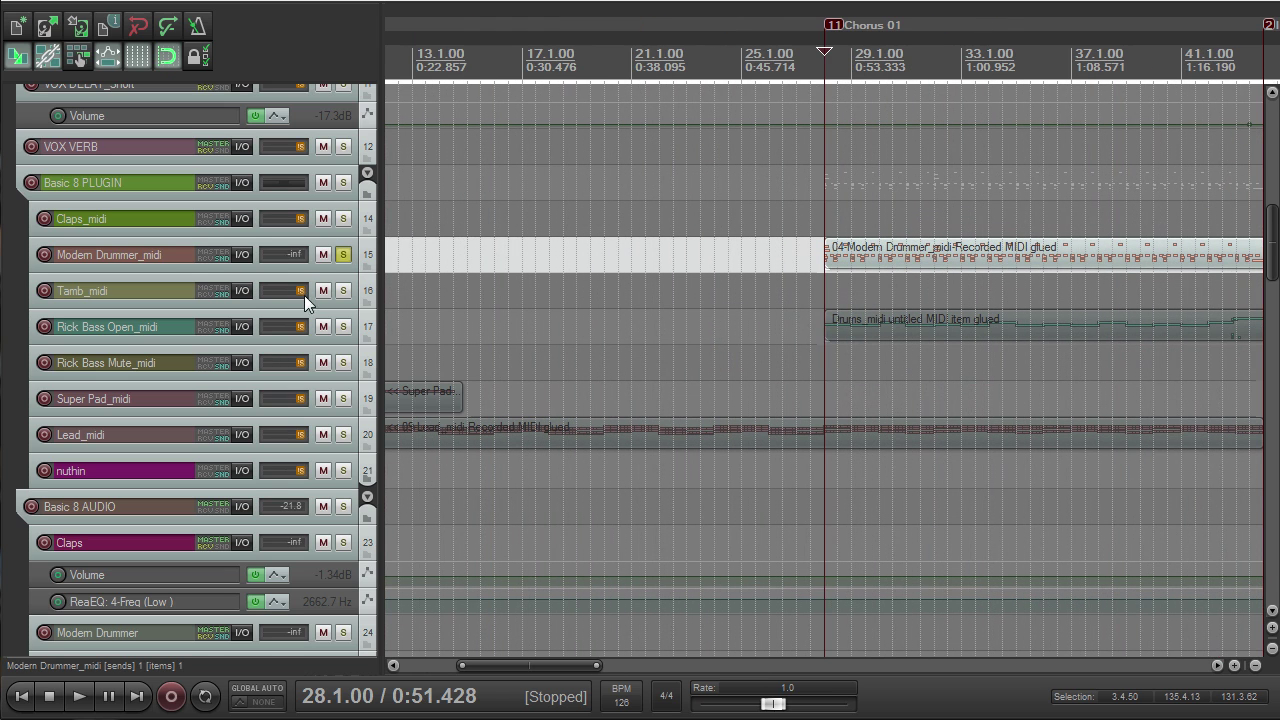
Step: Enlarge the Modern Drummer_midi track, audition its Chorus 01 drum pattern, and unsolo the track when stopping playback
double_click(328, 269)
key("space")
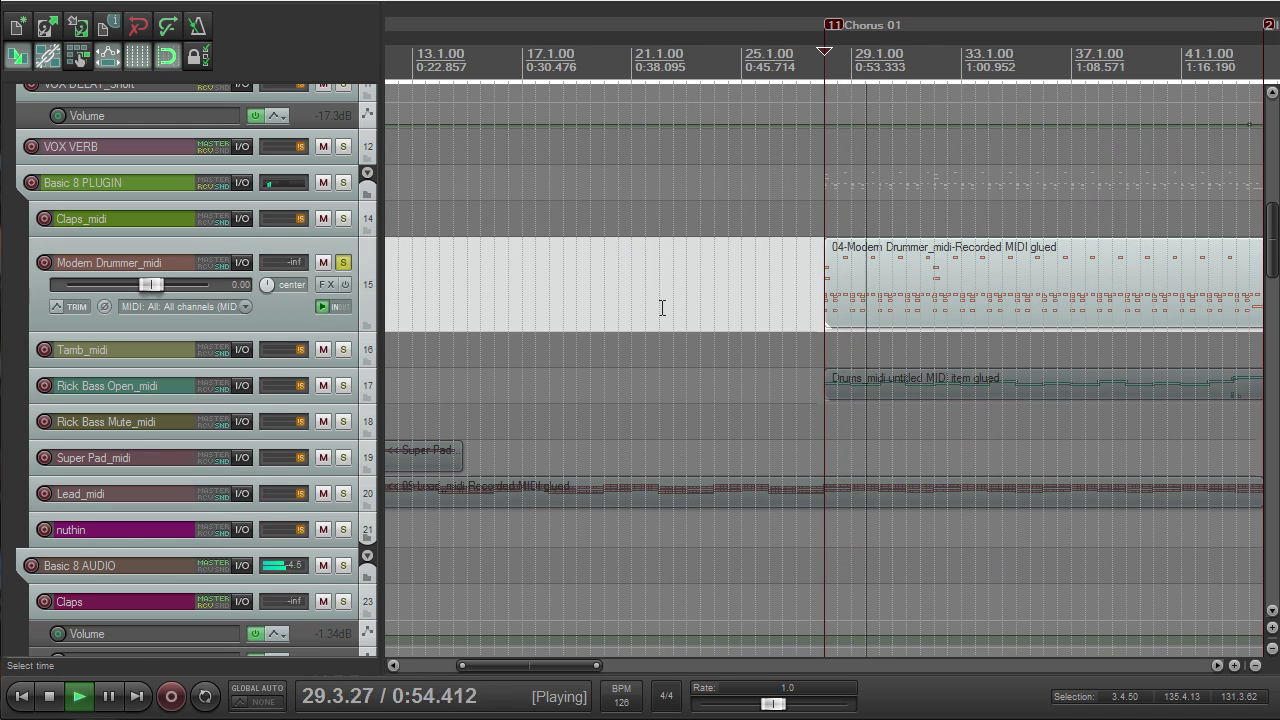
scroll(796, 304, "down", 3)
scroll(796, 304, "up", 3)
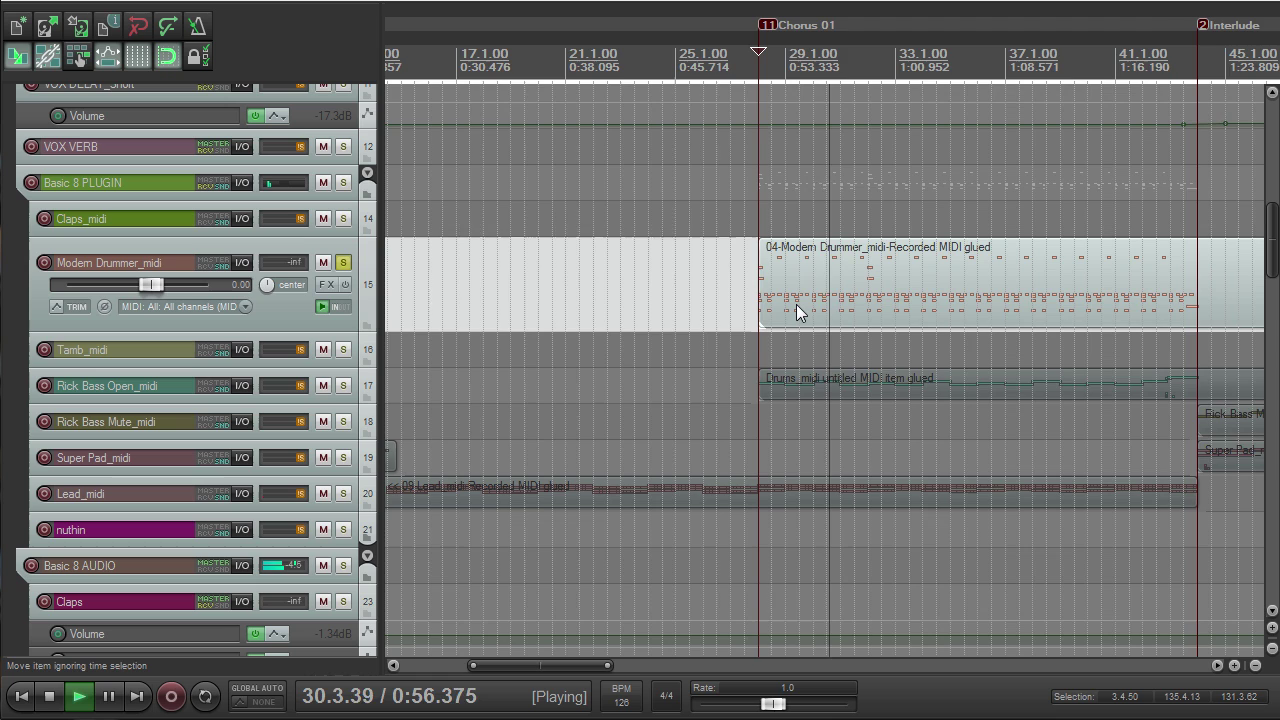
scroll(796, 304, "down", 3)
scroll(796, 306, "up", 2)
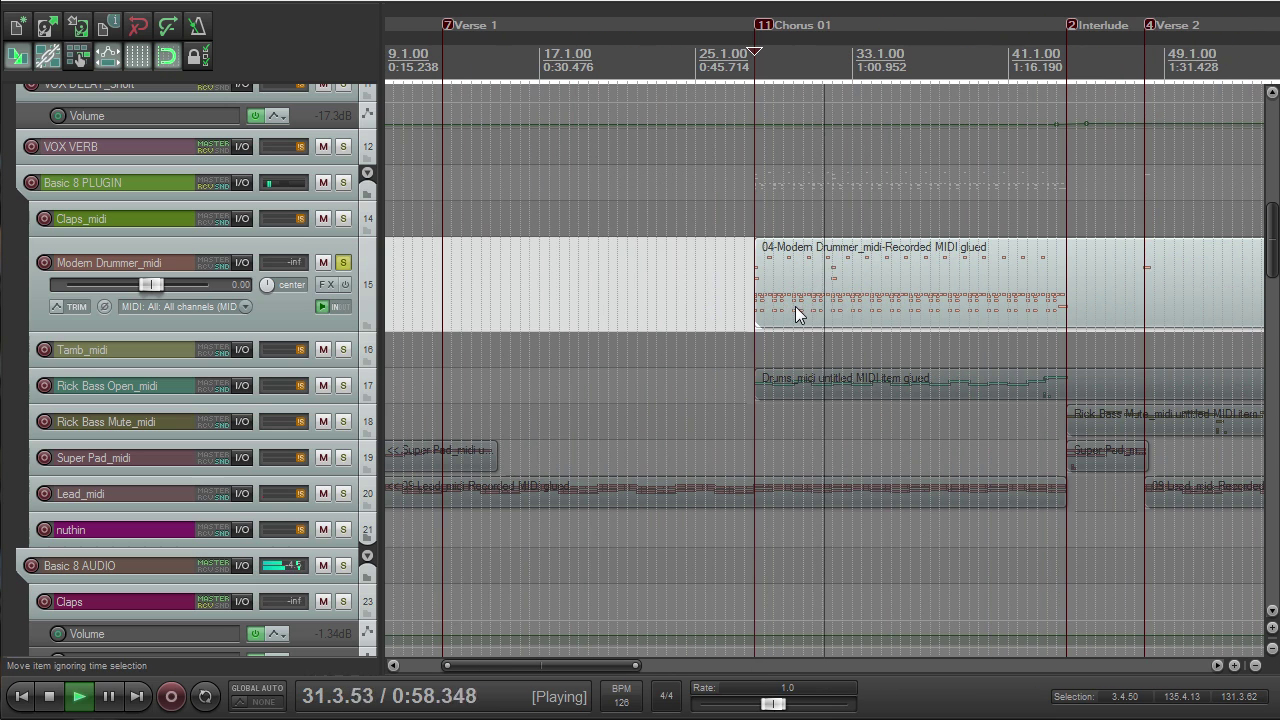
left_click(343, 262)
key("space")
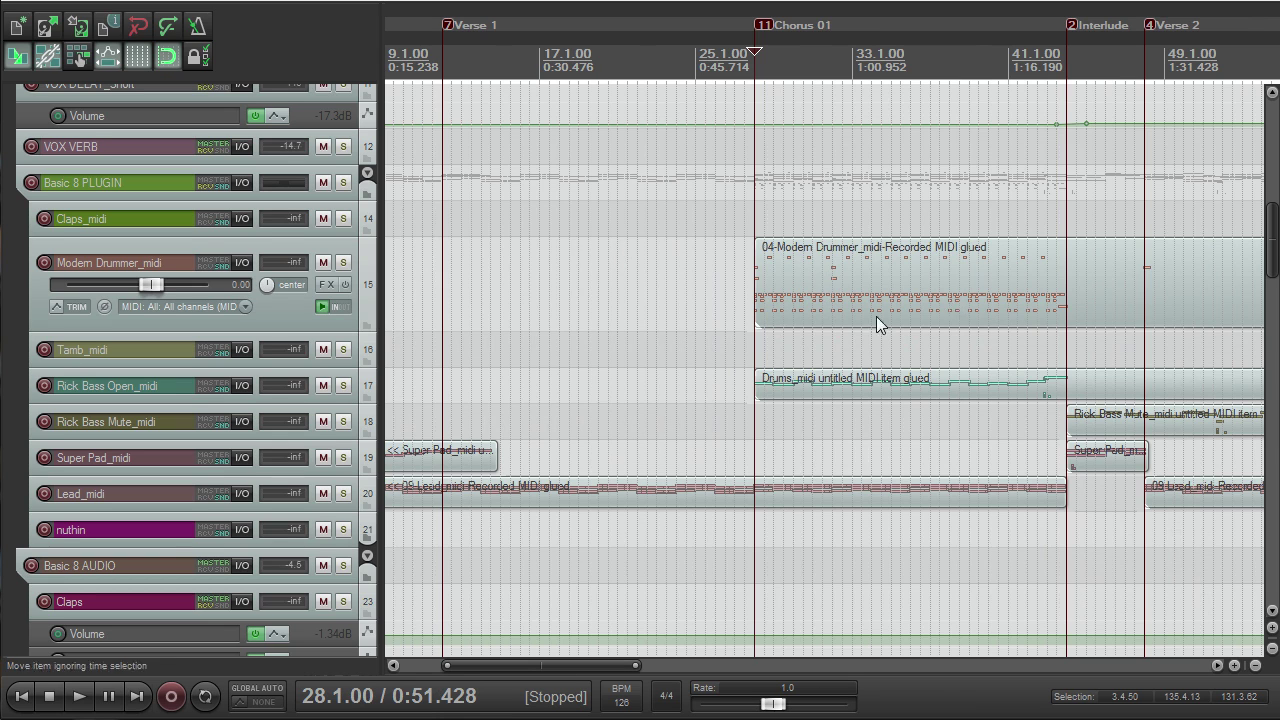
Step: Jump the edit cursor to the Chorus 2 marker and view the Modern Drummer_midi part there
left_click_drag(588, 667, 709, 664)
scroll(802, 298, "down", 2)
key("3")
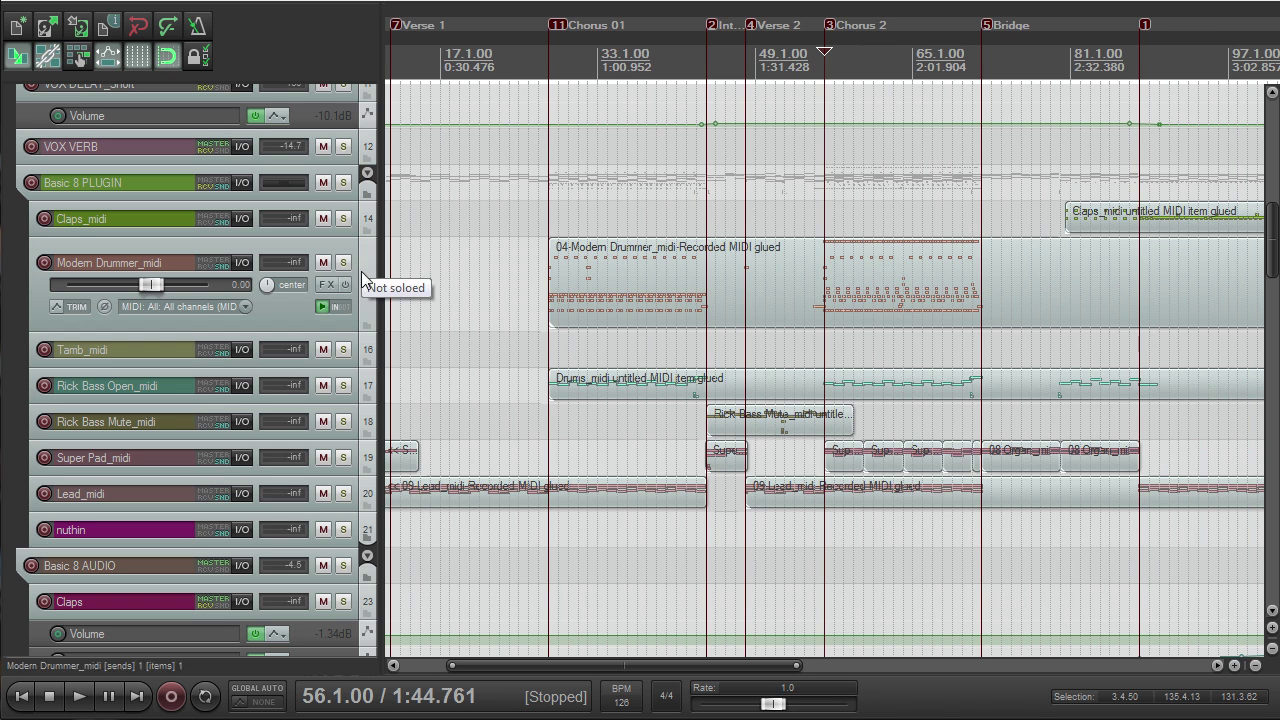
scroll(743, 305, "down", 3)
scroll(743, 299, "up", 3)
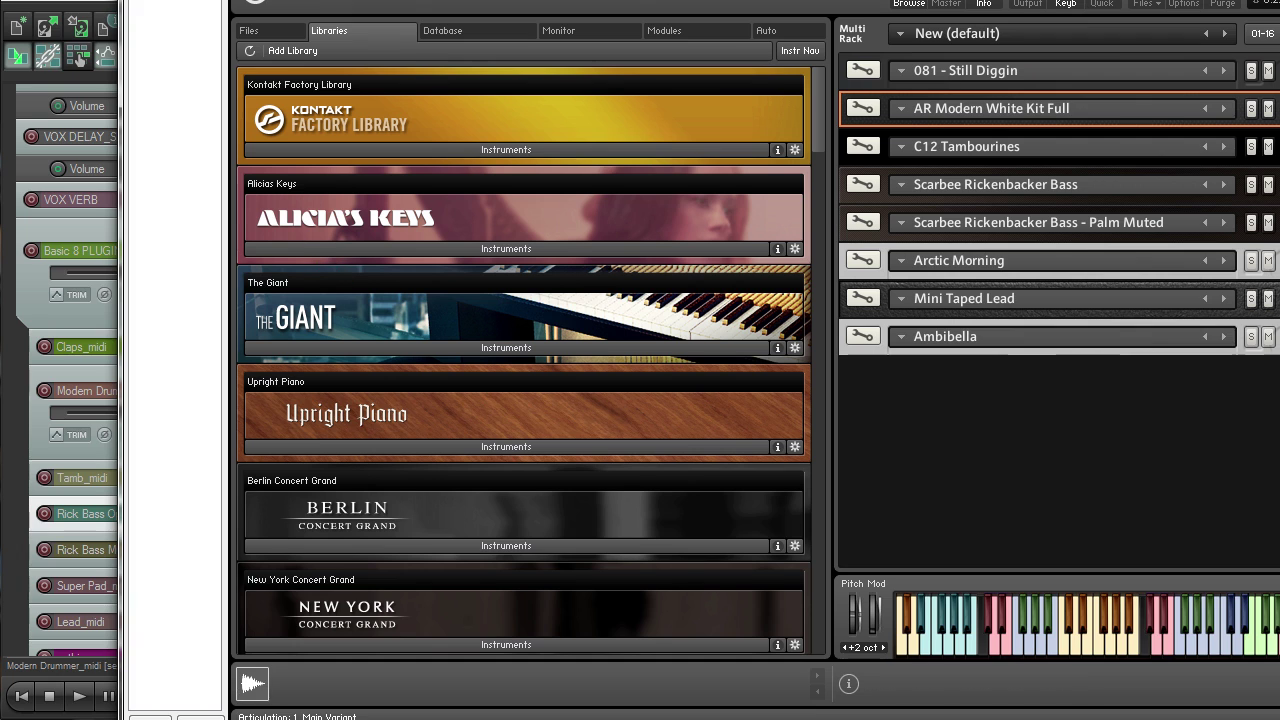
Step: Bring the Kontakt window's instrument rack fully into view and expand the AR Modern White Kit Full instrument
left_click_drag(936, 0, 695, 12)
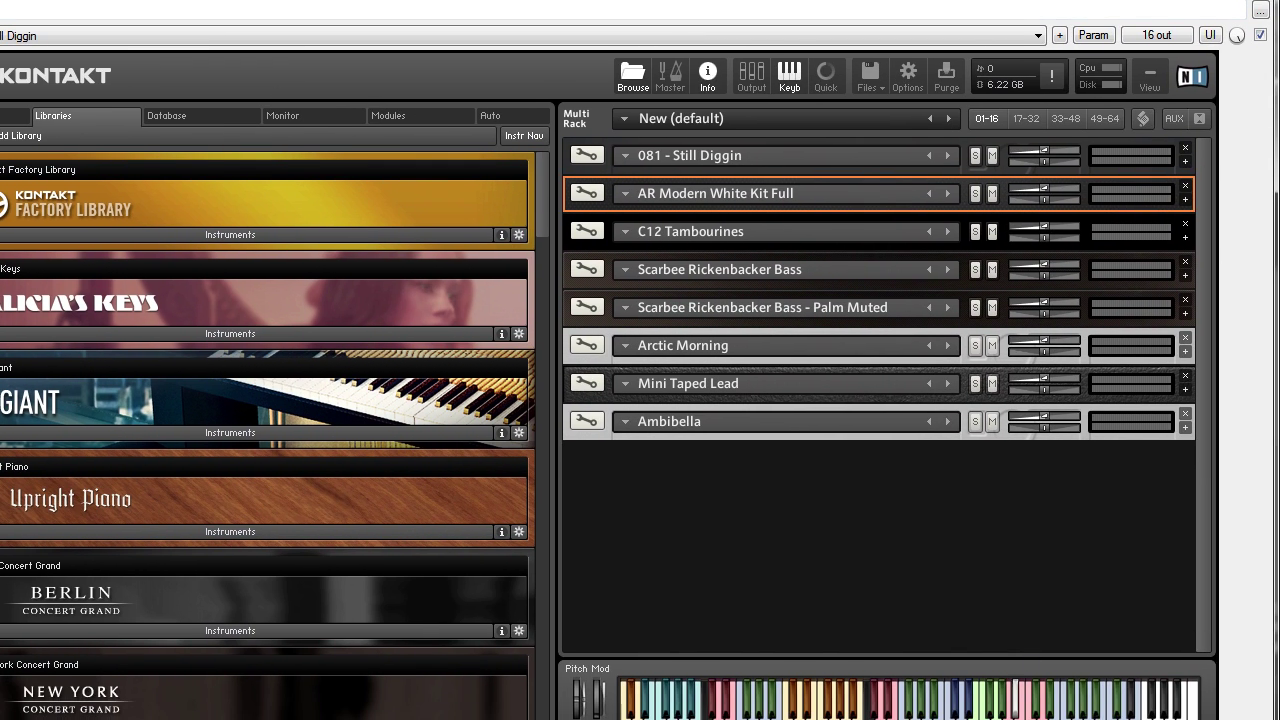
left_click_drag(1276, 716, 1243, 716)
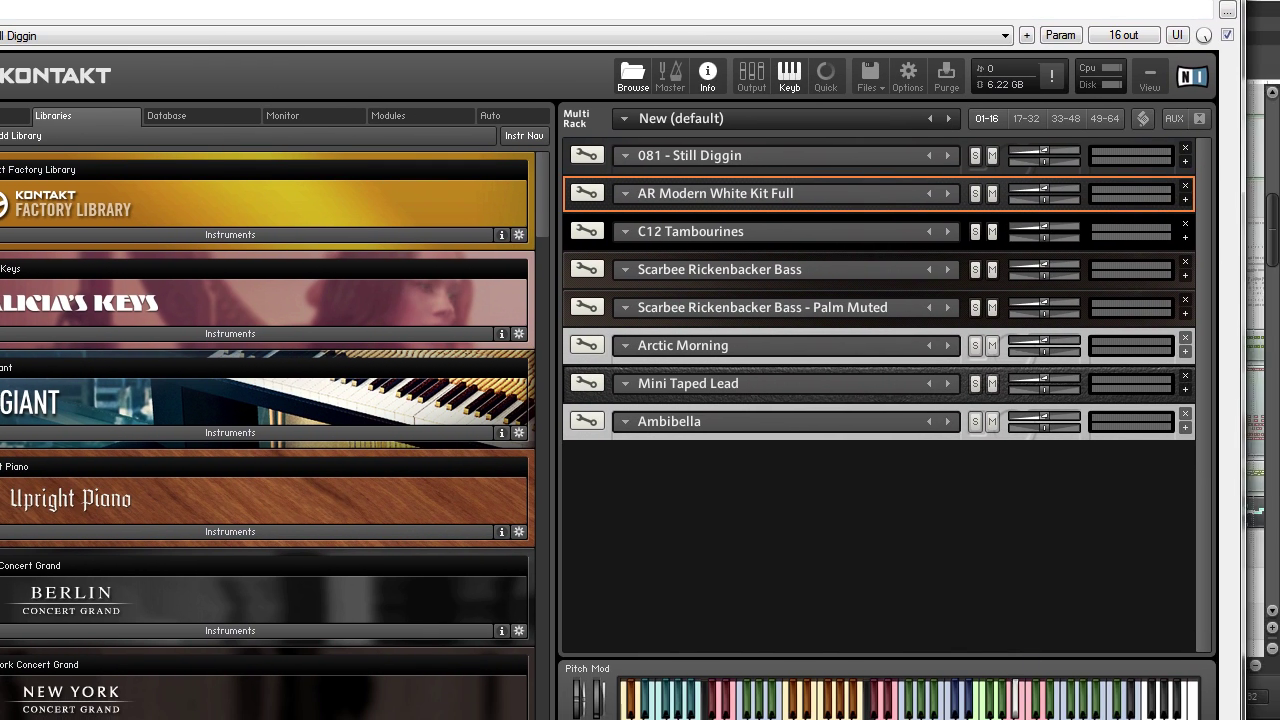
left_click_drag(963, 0, 986, 0)
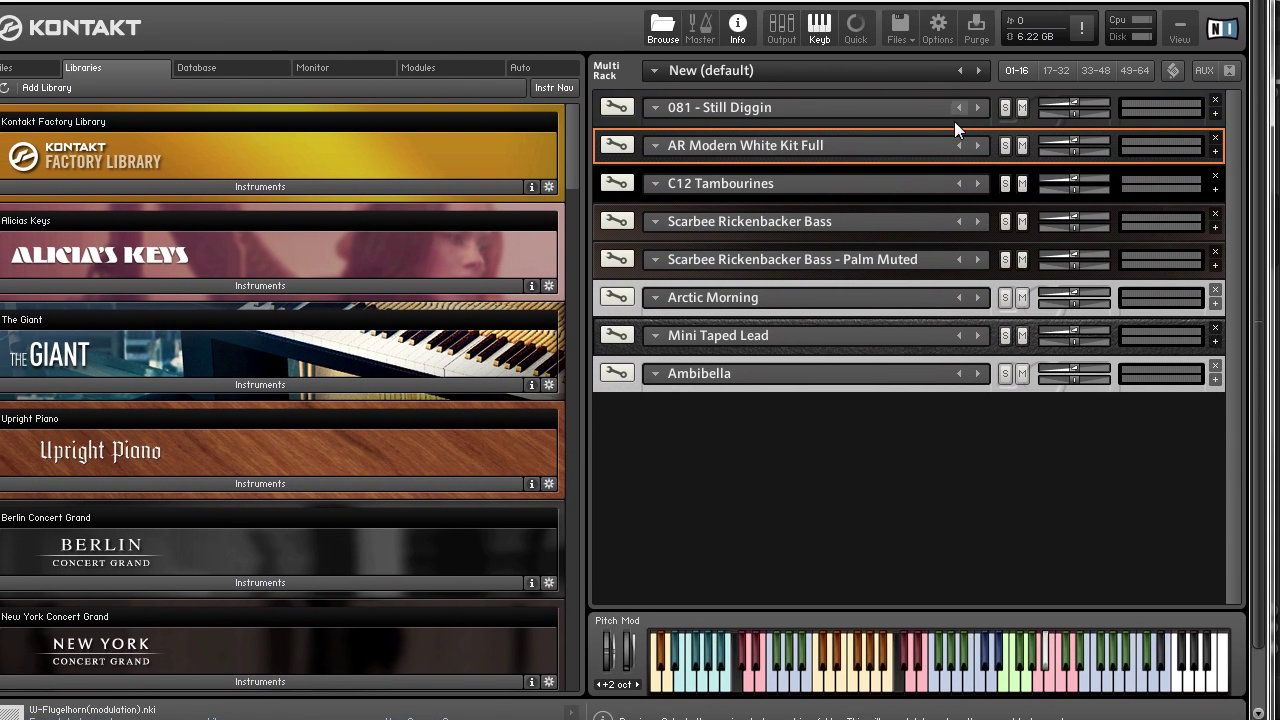
left_click(1215, 151)
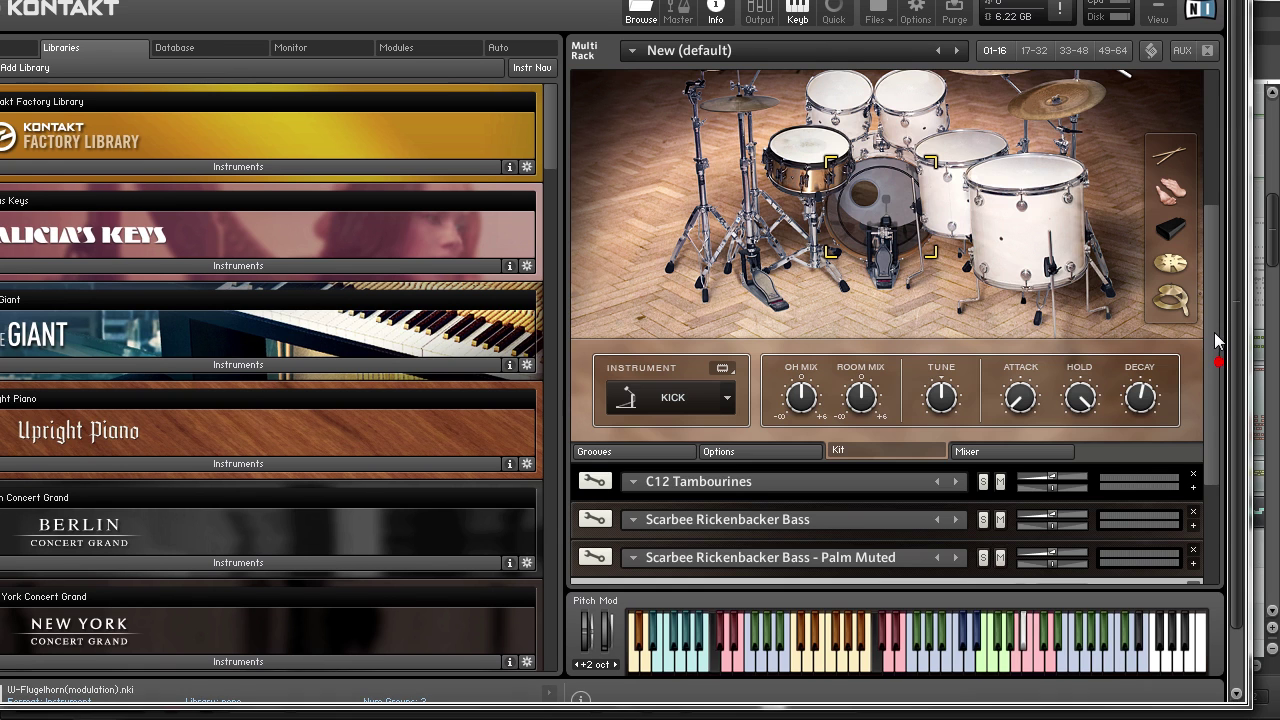
Step: Show the Modern Drummer kit's mixer page and open its list of mixer presets
mouse_move(1212, 333)
left_mouse_down()
mouse_move(1219, 257)
mouse_move(1215, 326)
left_mouse_up()
left_click(1007, 505)
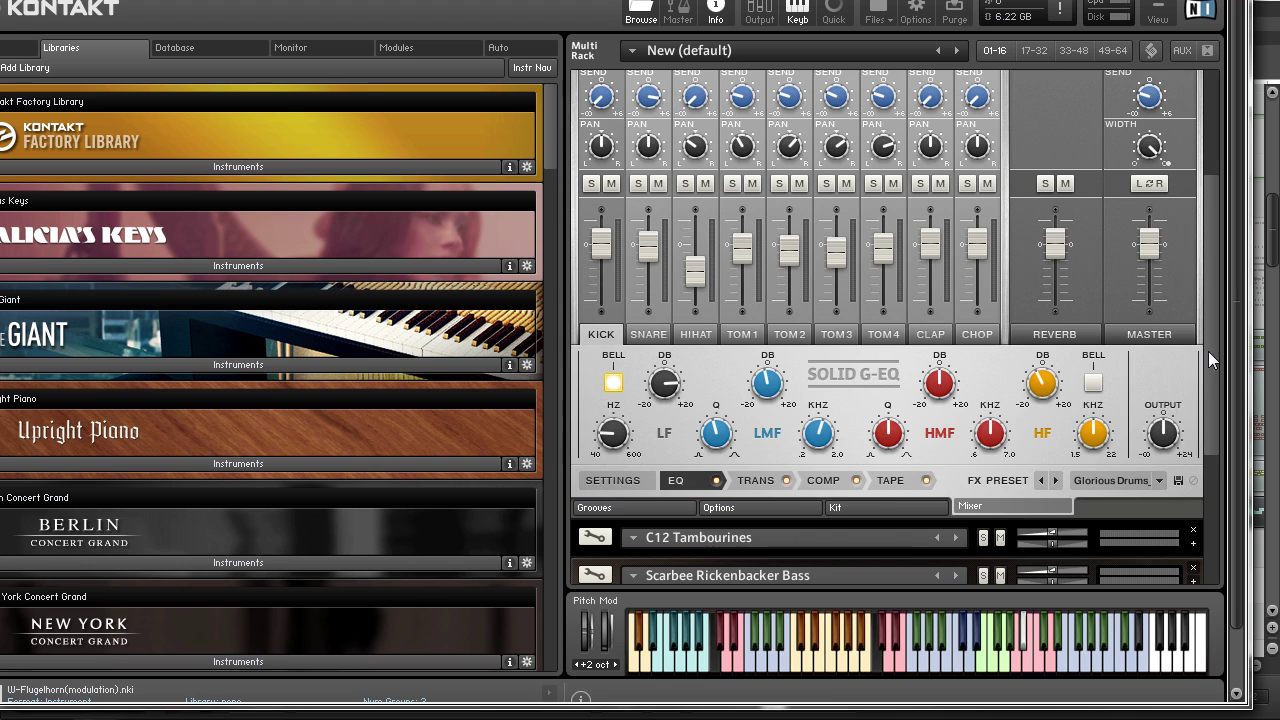
left_click_drag(1217, 296, 1215, 261)
left_click(780, 180)
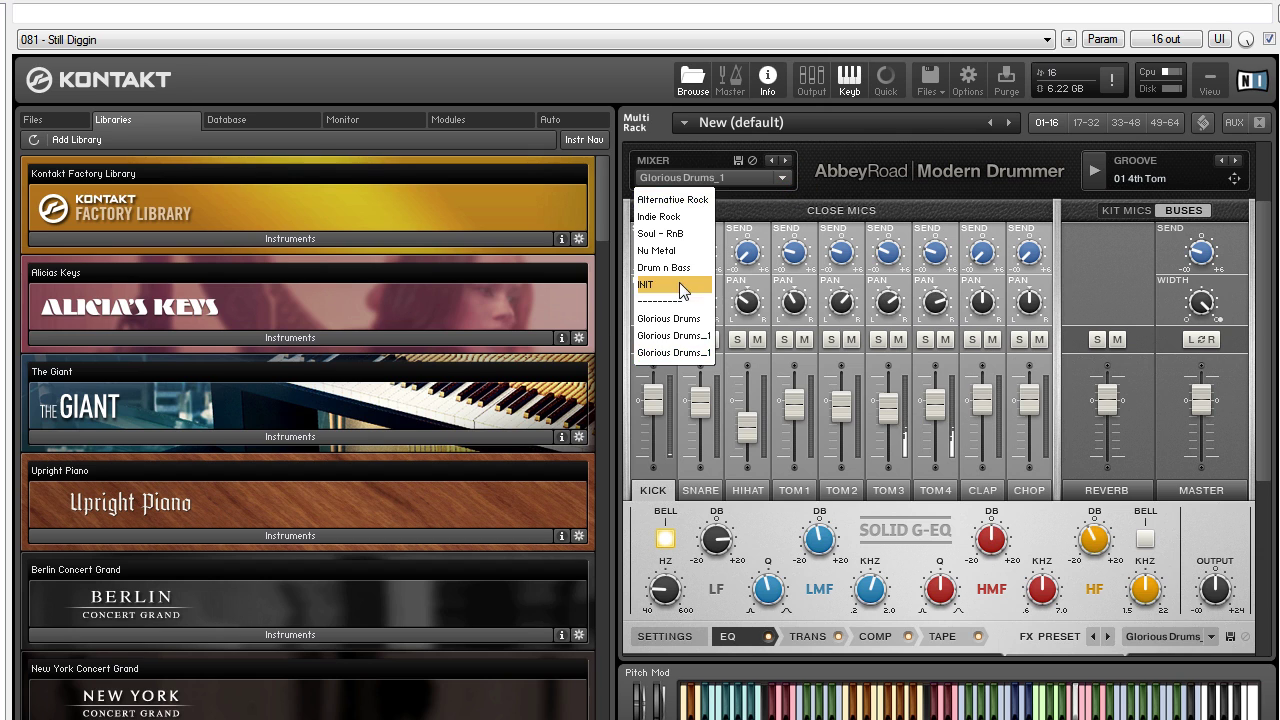
Step: Audition the playing drum part with the INIT mixer preset and with the Indie Rock preset in Modern Drummer
left_click(679, 283)
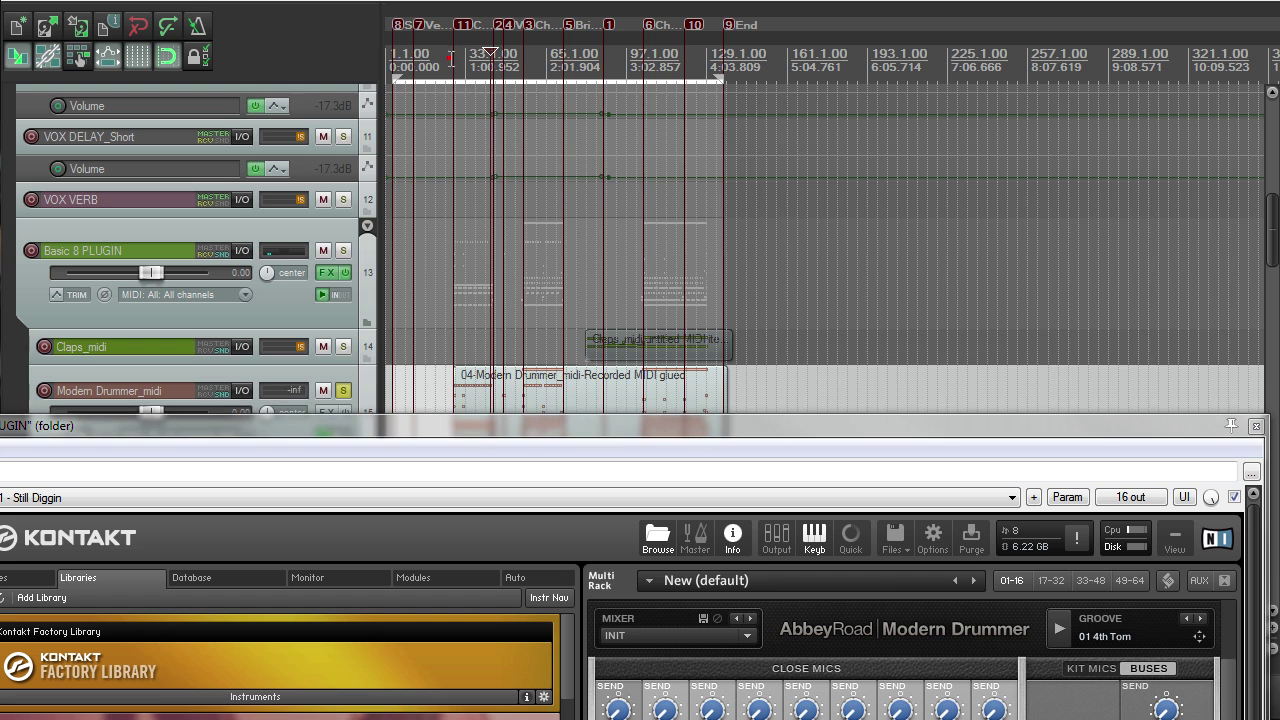
key("space")
left_click_drag(622, 418, 643, 301)
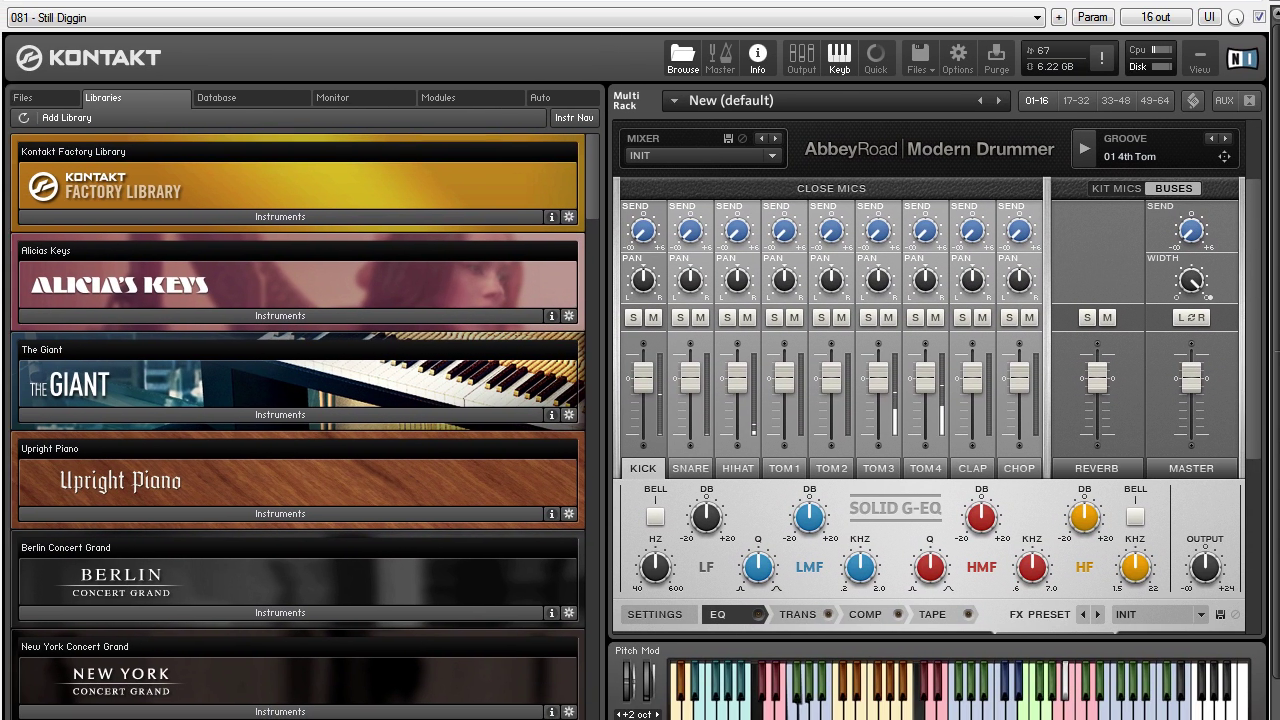
scroll(1265, 424, "down", 3)
left_click_drag(1263, 415, 1248, 318)
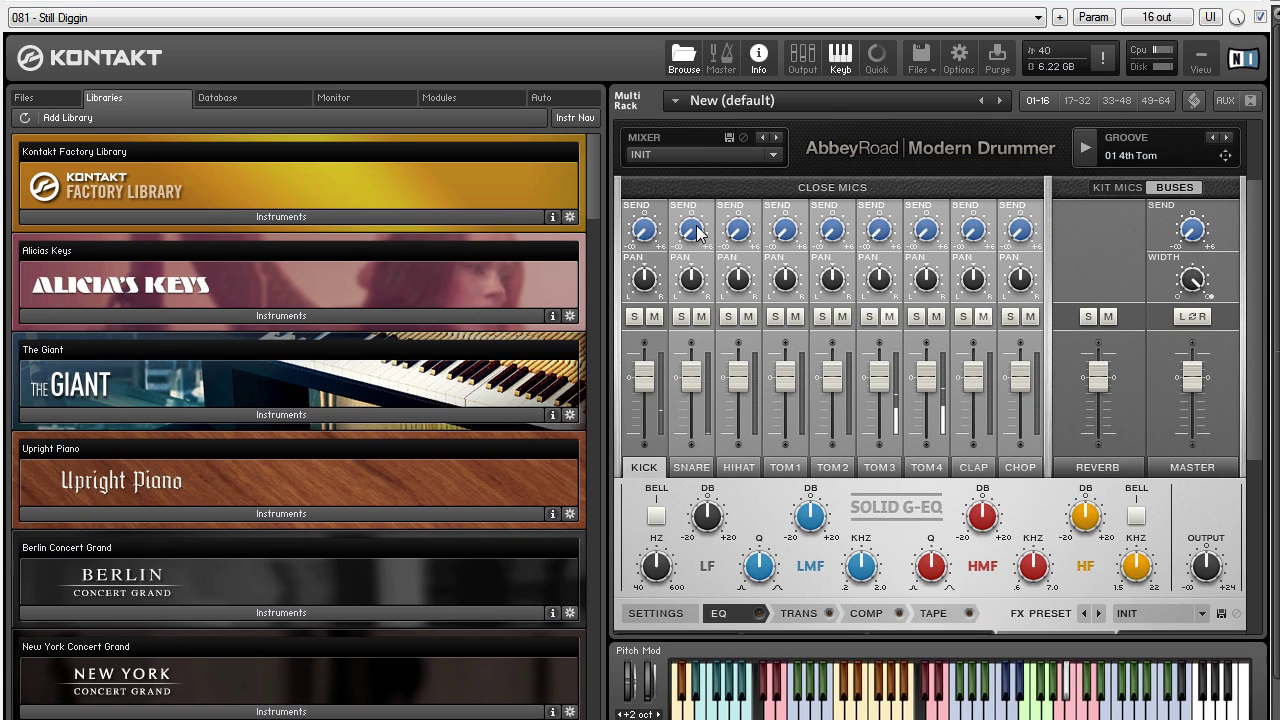
left_click(766, 155)
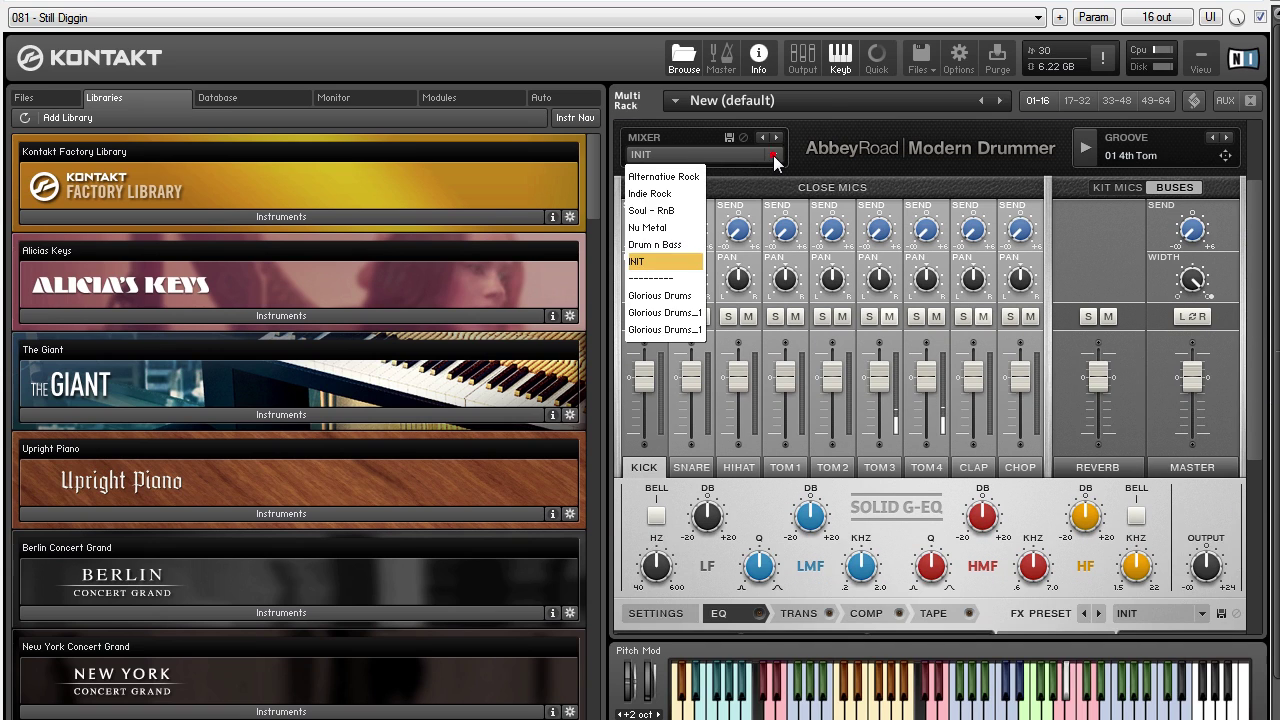
left_click(686, 199)
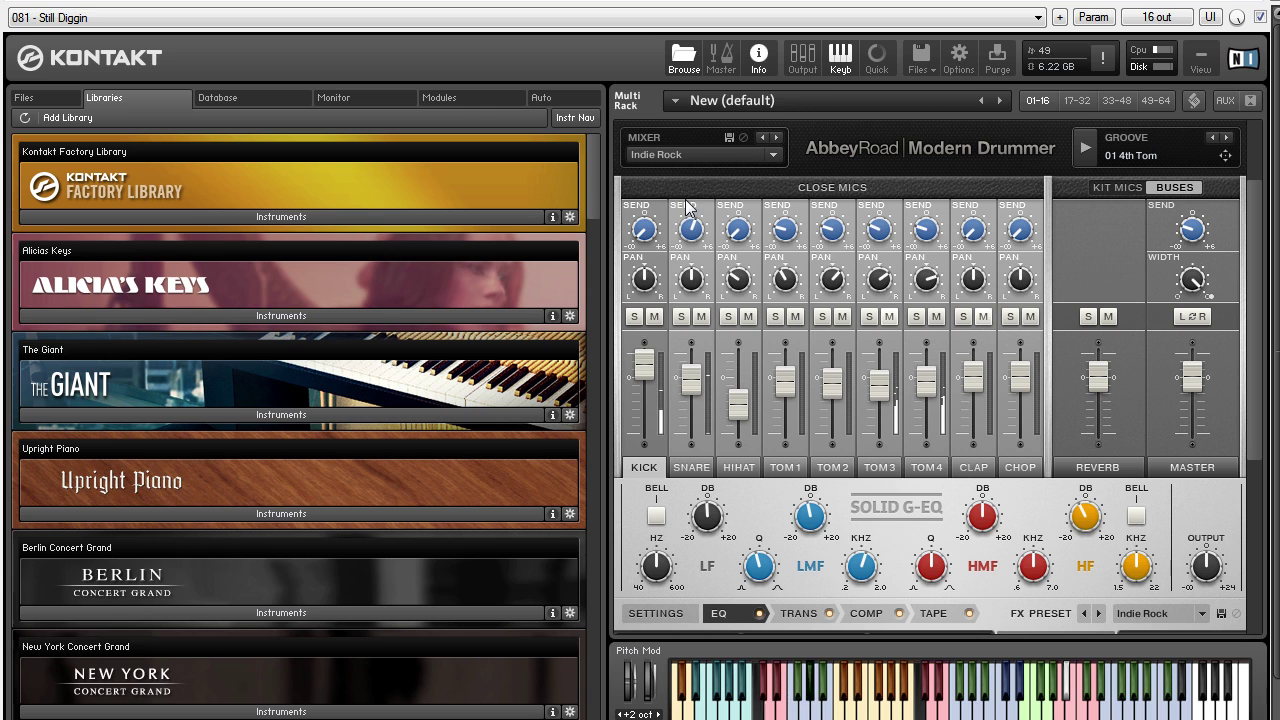
Step: Load the Glorious Drums_1 mixer preset, view the rest of the kit's mixer page, and close the Kontakt window
left_click(776, 156)
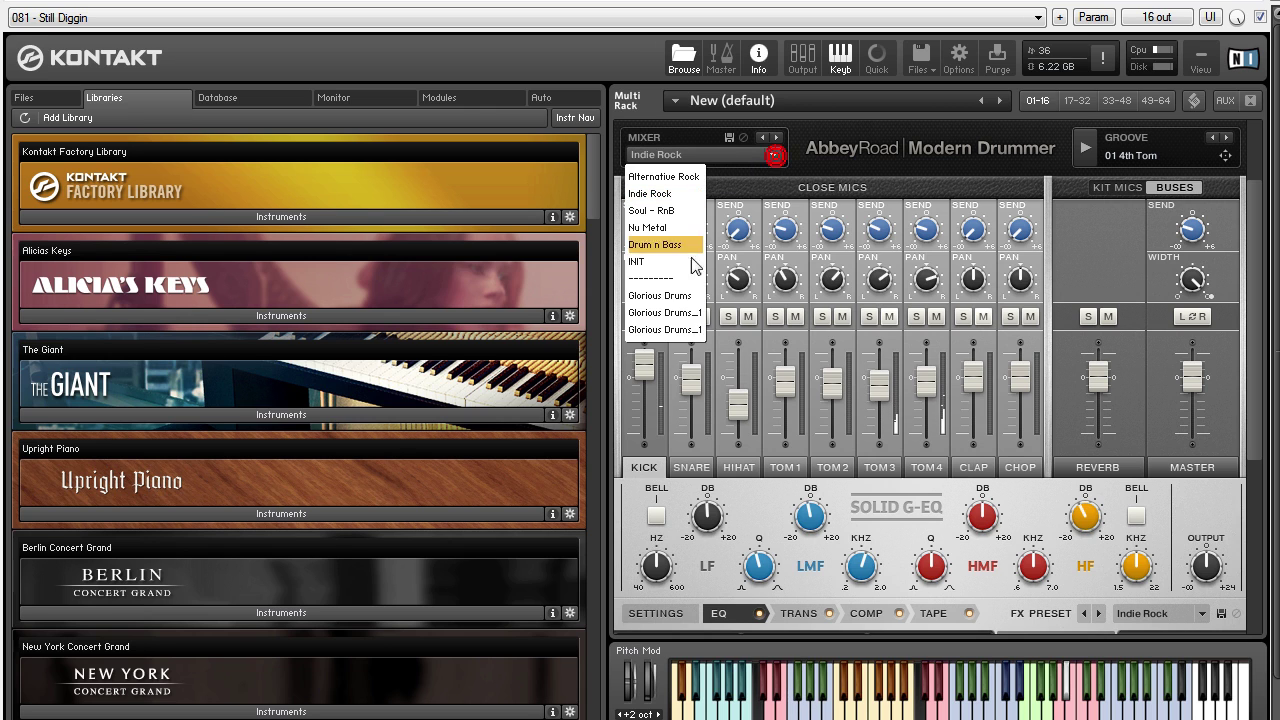
left_click(686, 333)
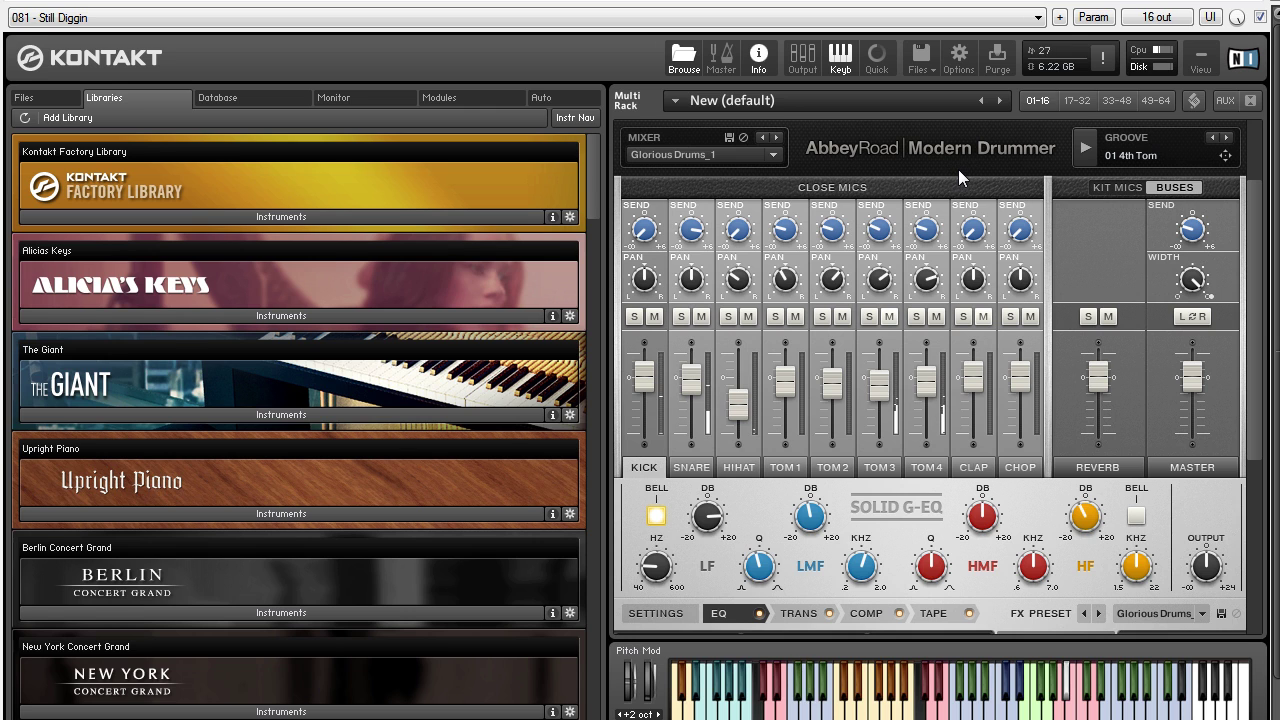
scroll(1257, 253, "down", 1)
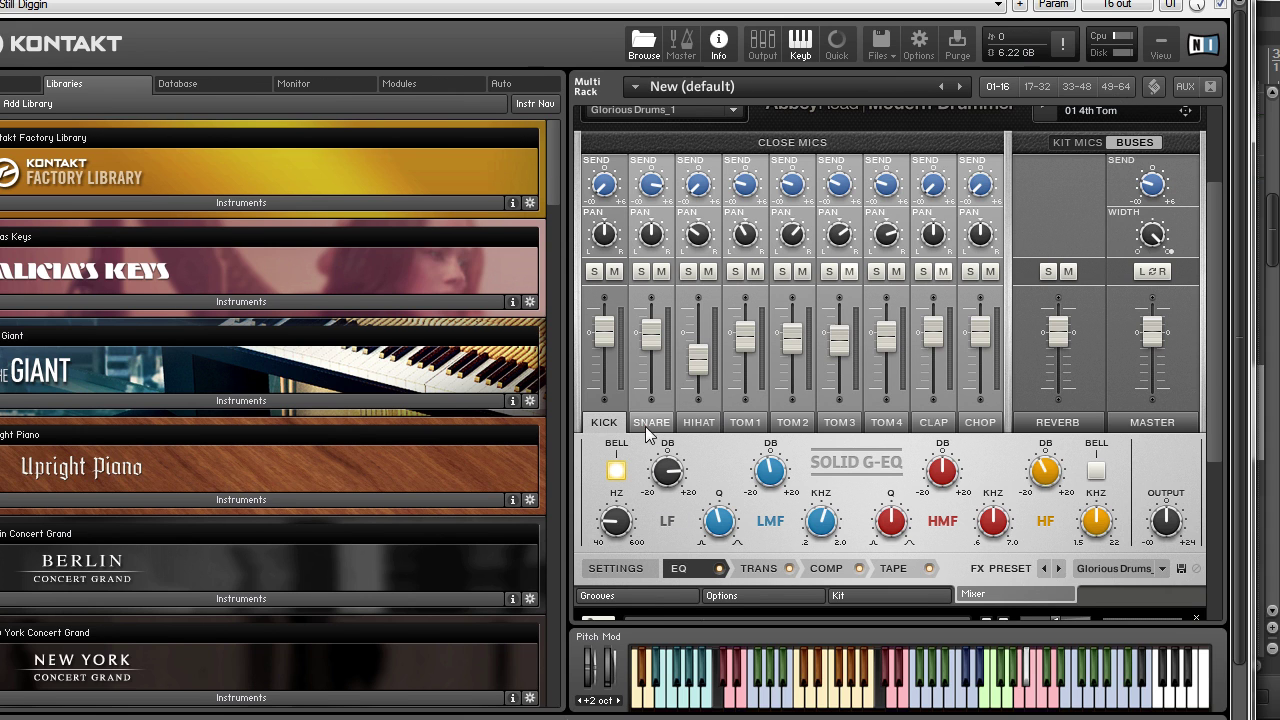
left_click(691, 436)
mouse_move(1224, 268)
left_mouse_down()
mouse_move(1219, 310)
mouse_move(1214, 266)
left_mouse_up()
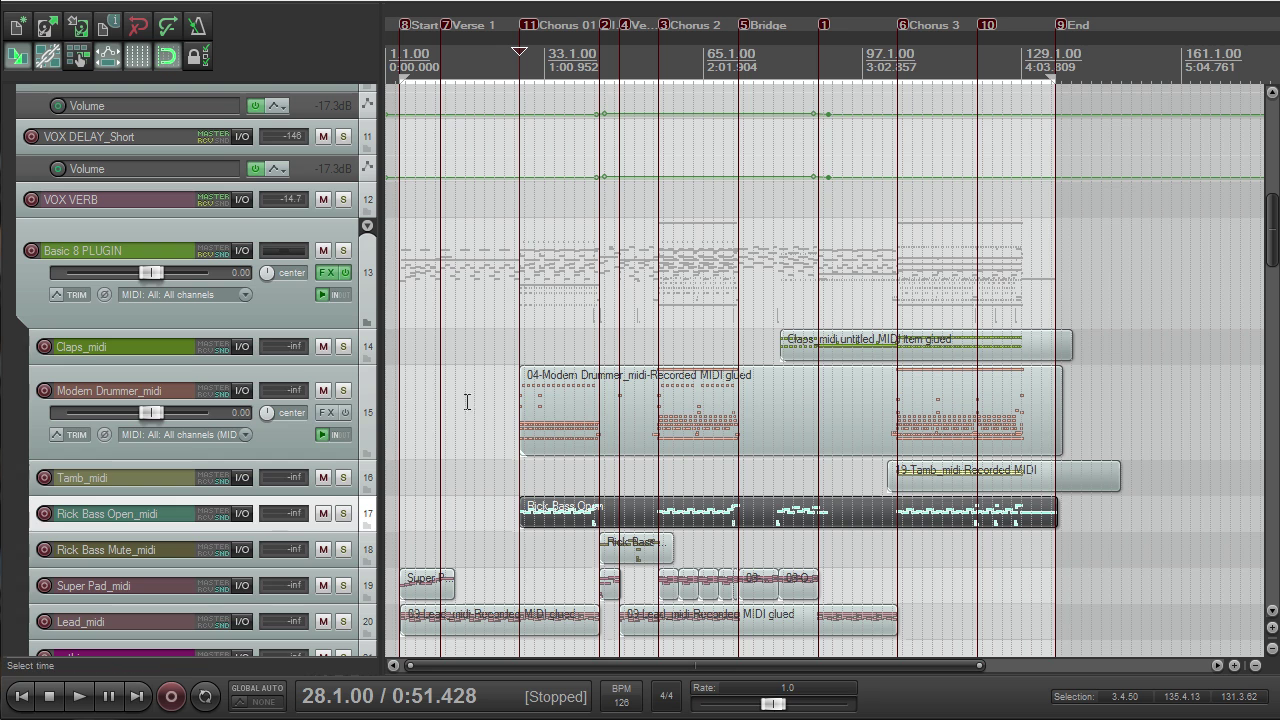
Step: Solo the Battery 4_midi track and play its pattern from the Start marker at bar 4
left_click(283, 432)
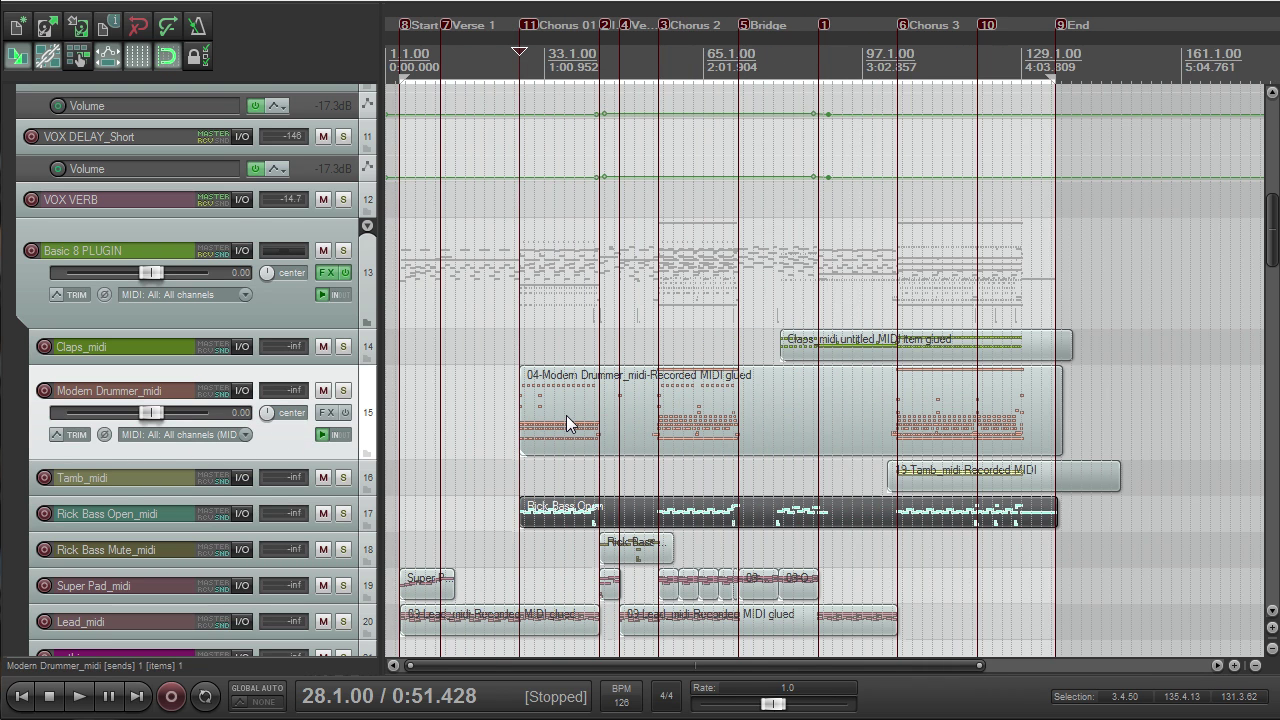
left_click_drag(1274, 203, 1275, 231)
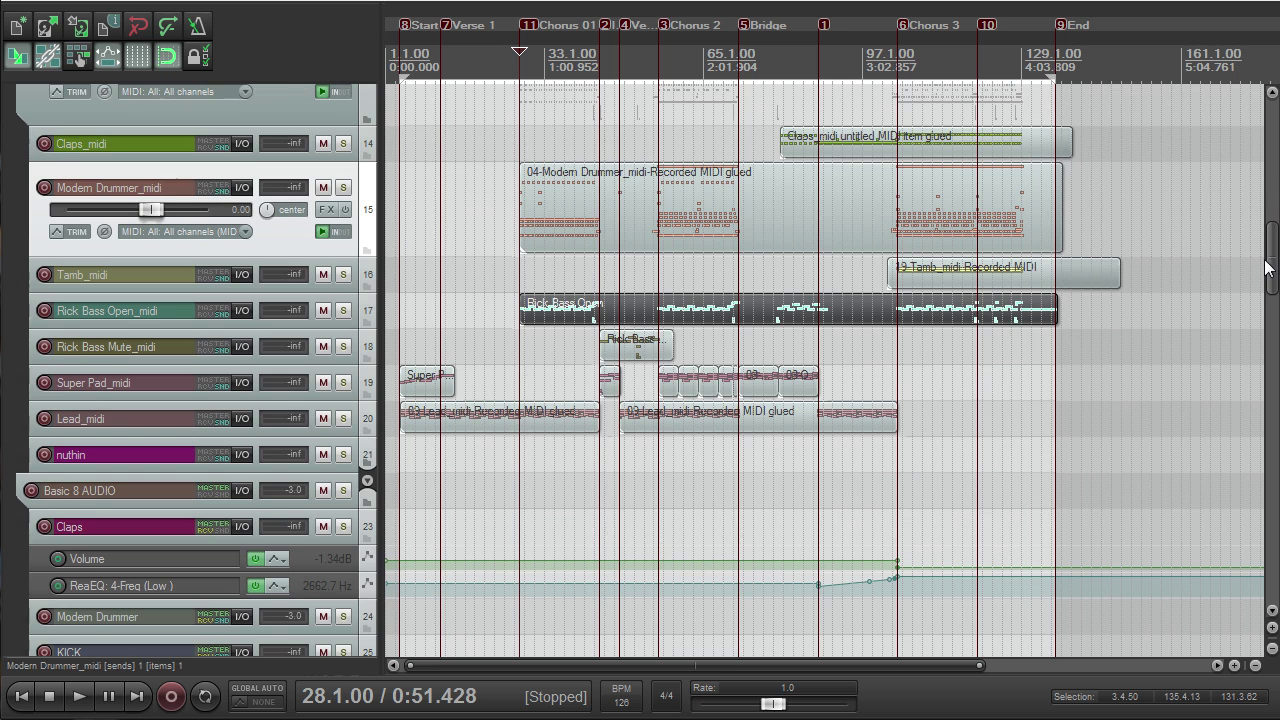
key("8")
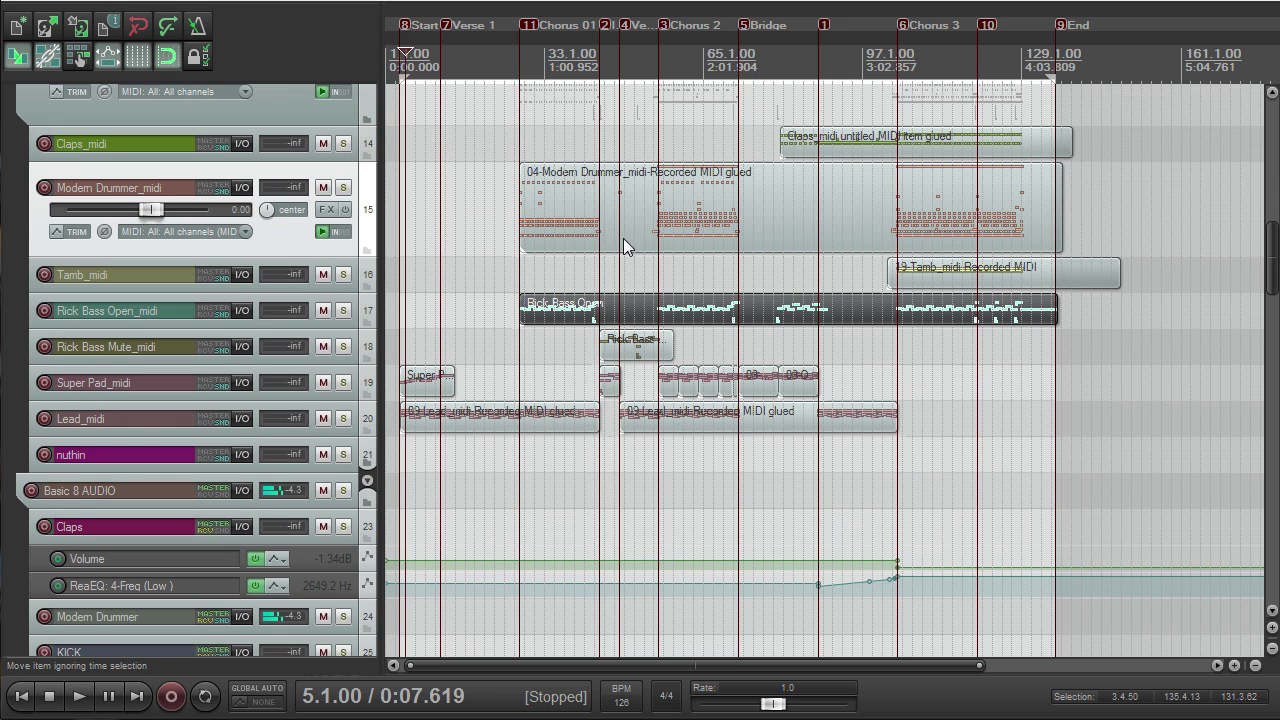
left_click_drag(1272, 237, 1247, 424)
scroll(334, 346, "down", 2)
left_click(343, 348)
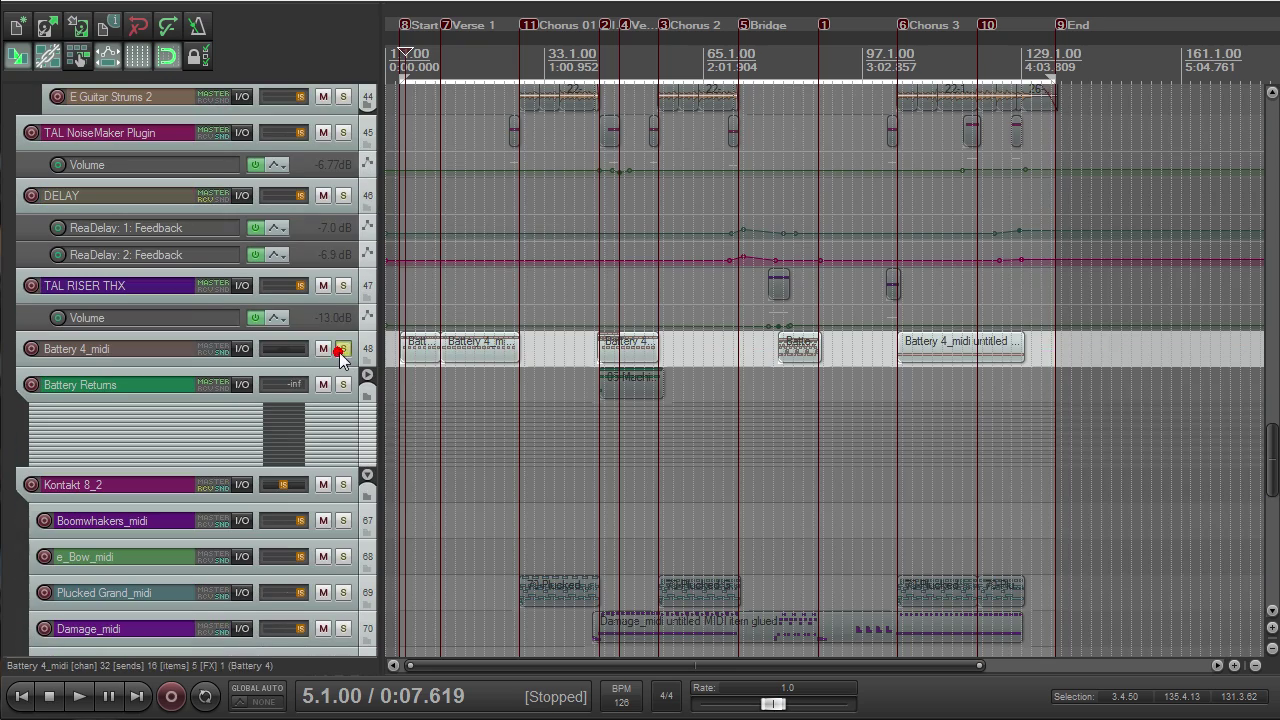
scroll(443, 229, "up", 8)
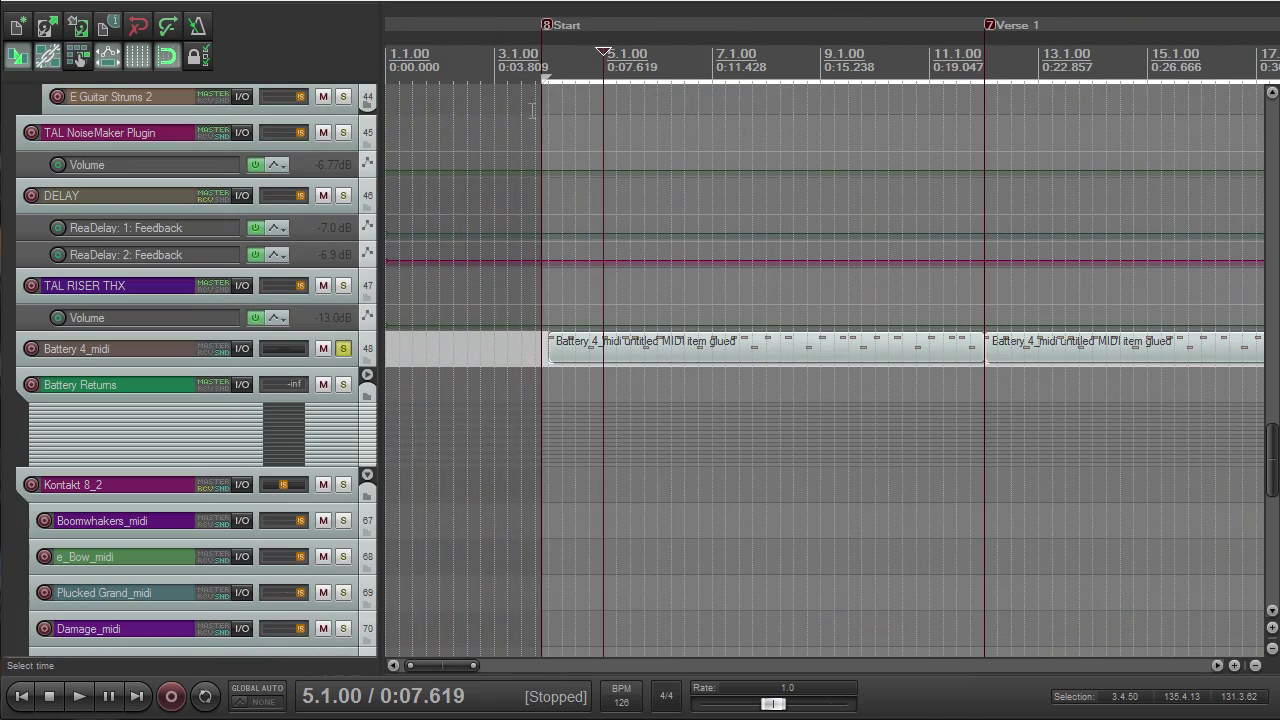
left_click(547, 52)
key("space")
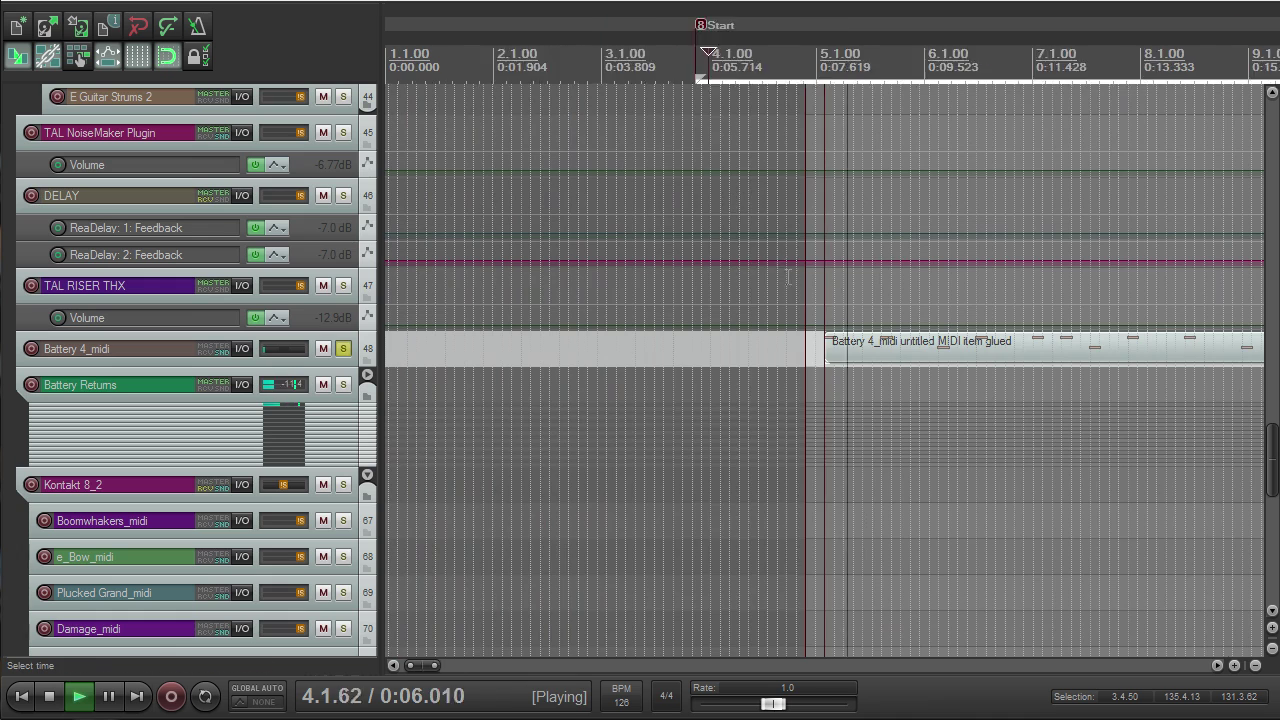
Step: Enlarge the Battery 4_midi track and unsolo it with playback stopped
left_click_drag(338, 366, 337, 428)
left_click(327, 380)
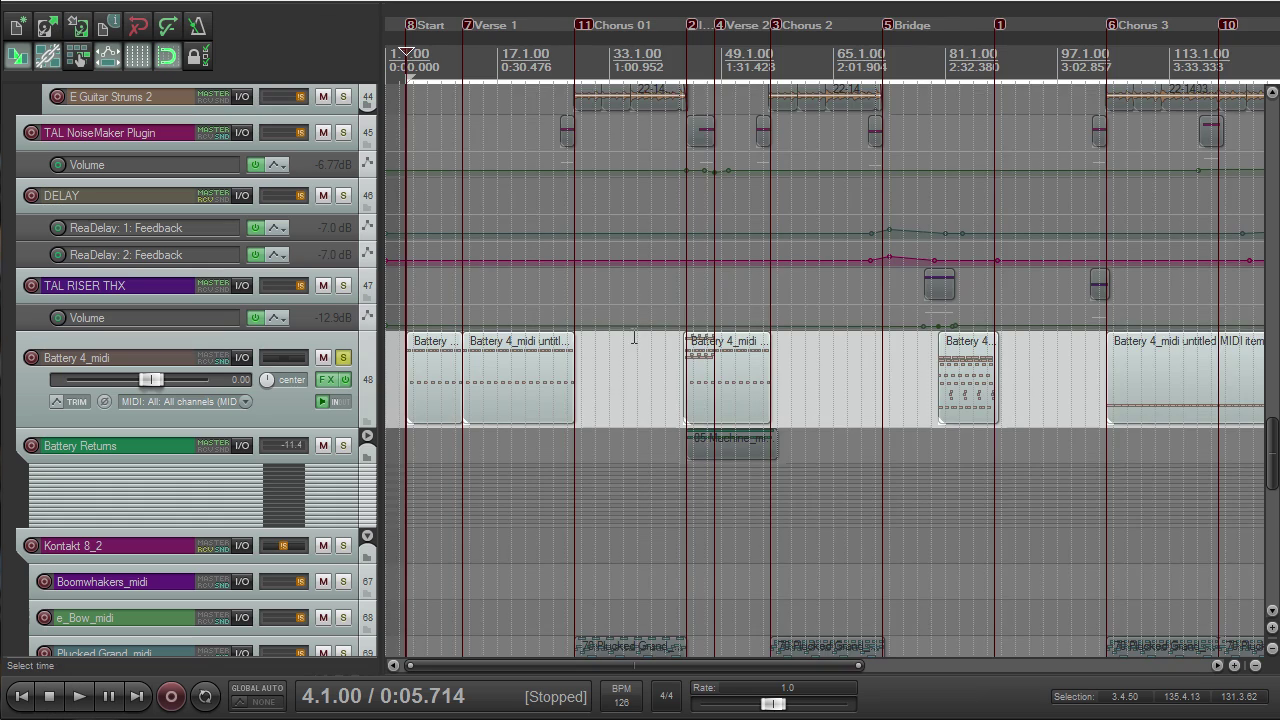
scroll(450, 360, "up", 3)
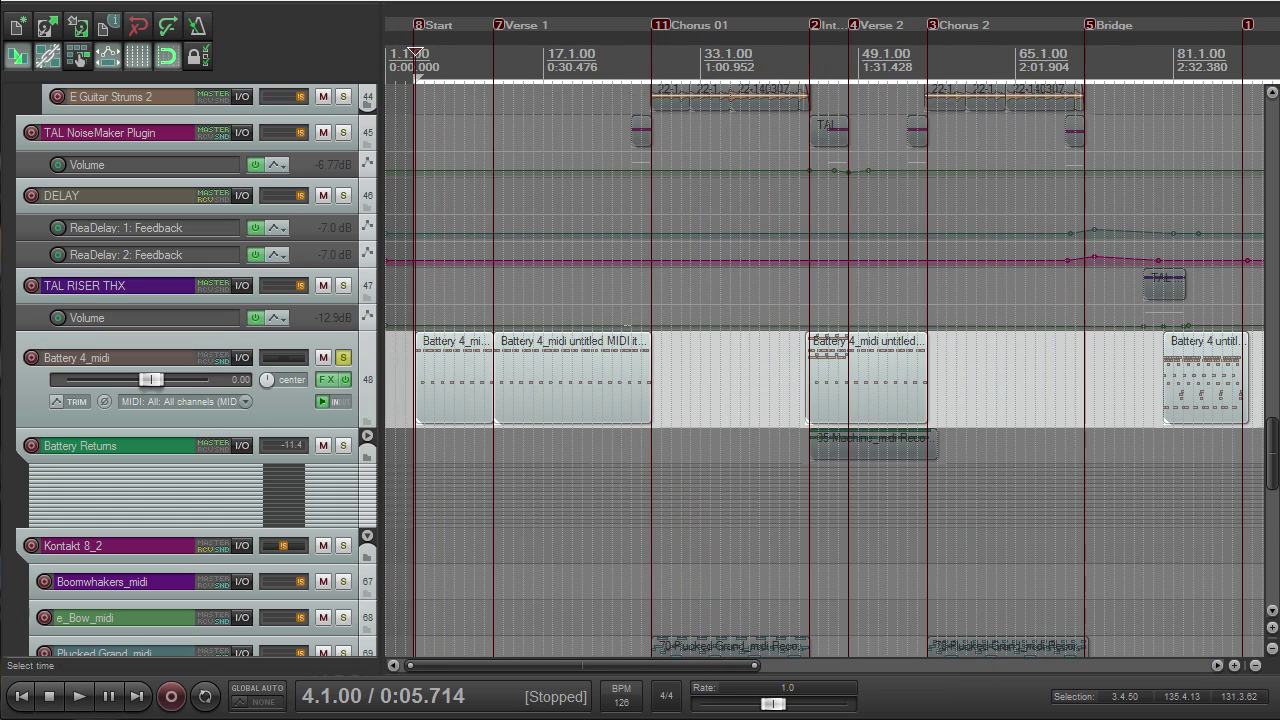
left_click(342, 360)
Step: Examine where the Battery 4_midi items sit across the song's sections, along with the neighbouring riser and delay tracks
scroll(860, 338, "down", 3)
scroll(858, 337, "up", 2)
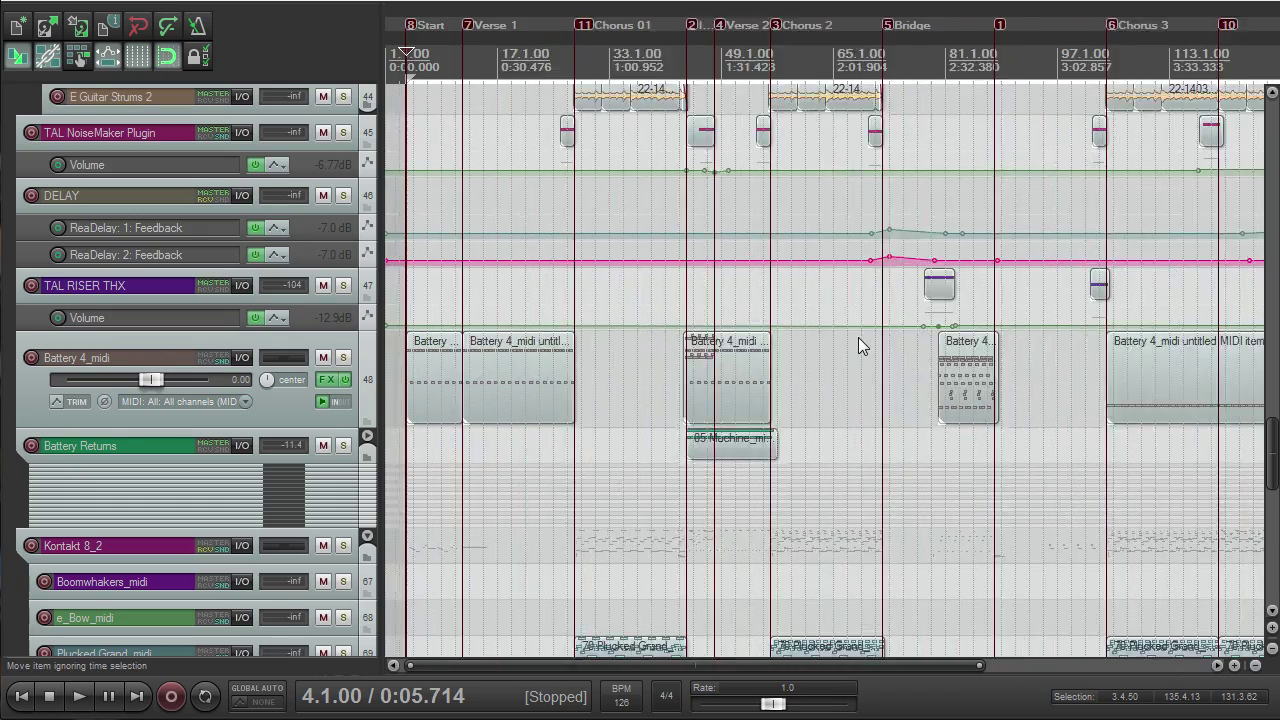
scroll(858, 337, "down", 1)
scroll(856, 342, "up", 3)
mouse_move(1270, 458)
left_mouse_down()
mouse_move(1267, 411)
mouse_move(1255, 477)
mouse_move(1250, 453)
left_mouse_up()
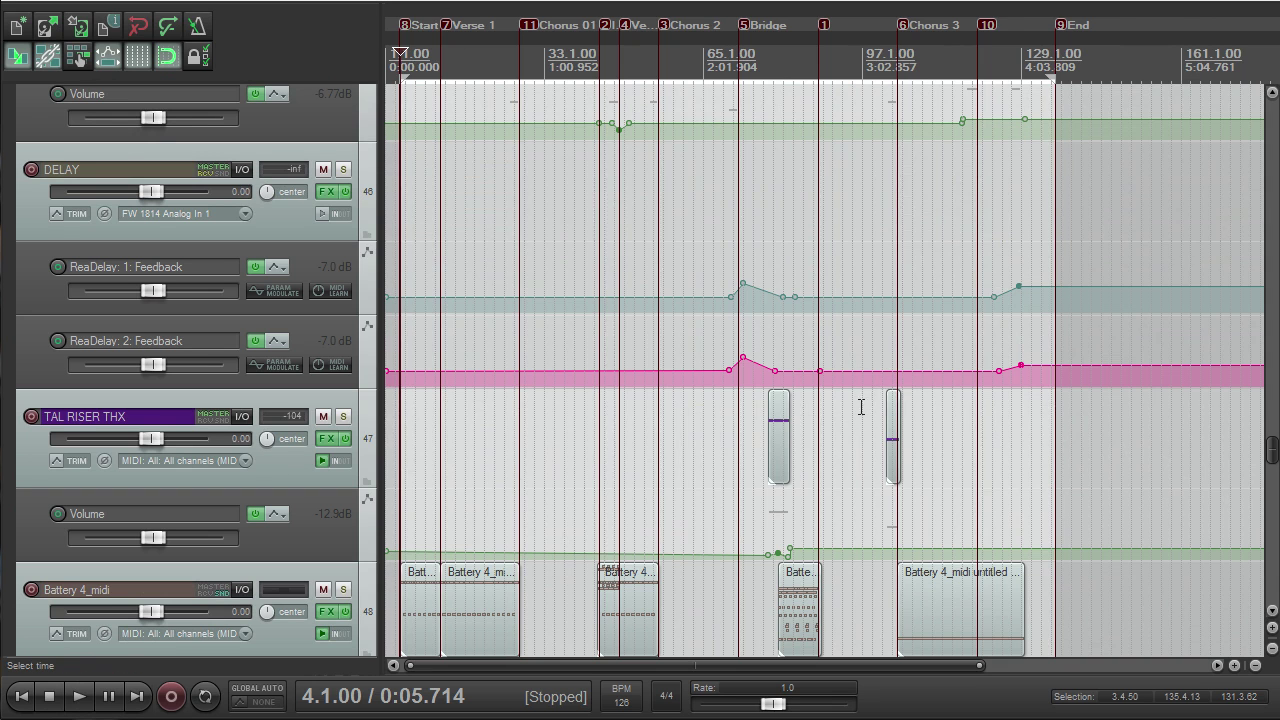
scroll(861, 407, "up", 3)
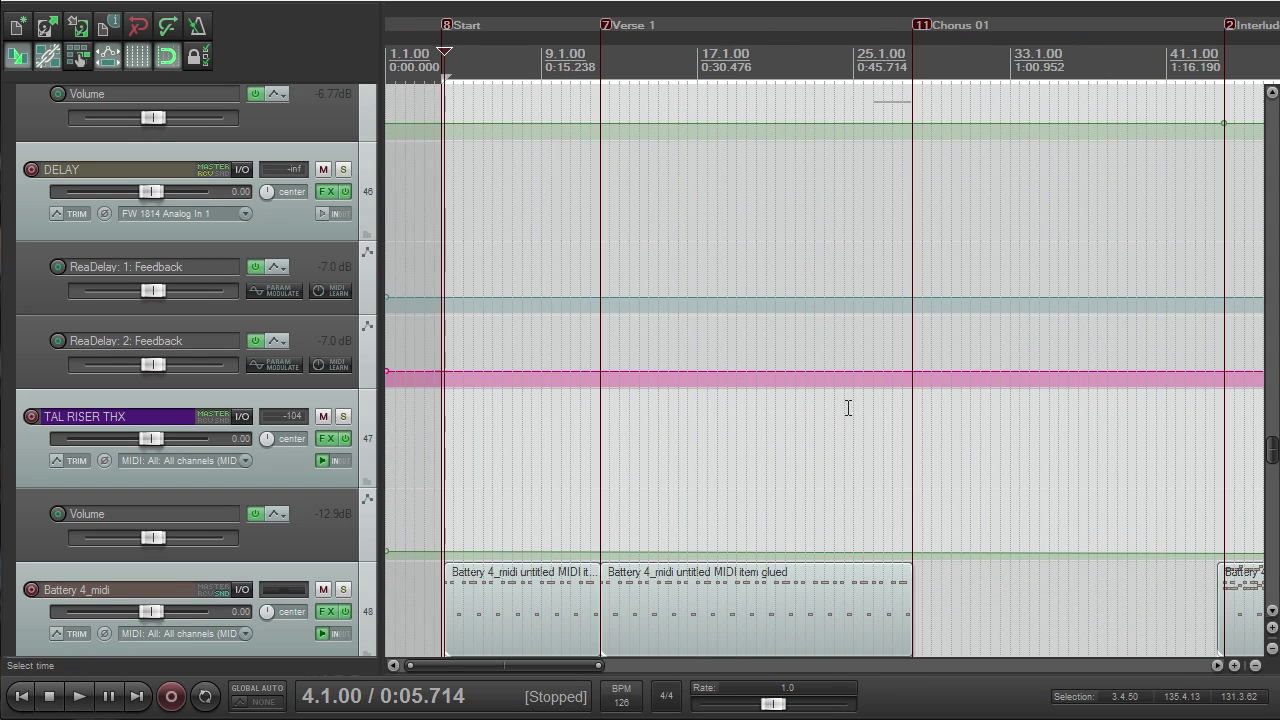
scroll(756, 388, "down", 3)
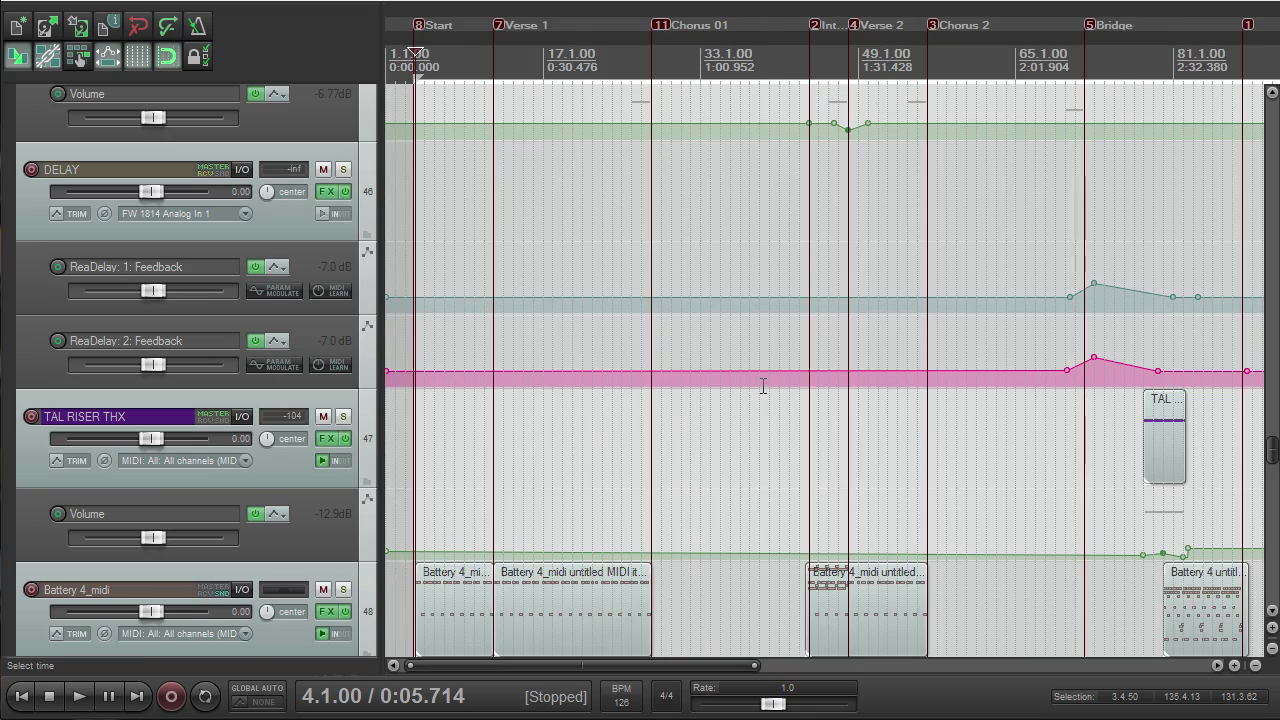
scroll(771, 384, "down", 3)
scroll(773, 388, "up", 2)
mouse_move(1270, 428)
left_mouse_down()
mouse_move(1272, 459)
mouse_move(1275, 389)
mouse_move(1277, 451)
left_mouse_up()
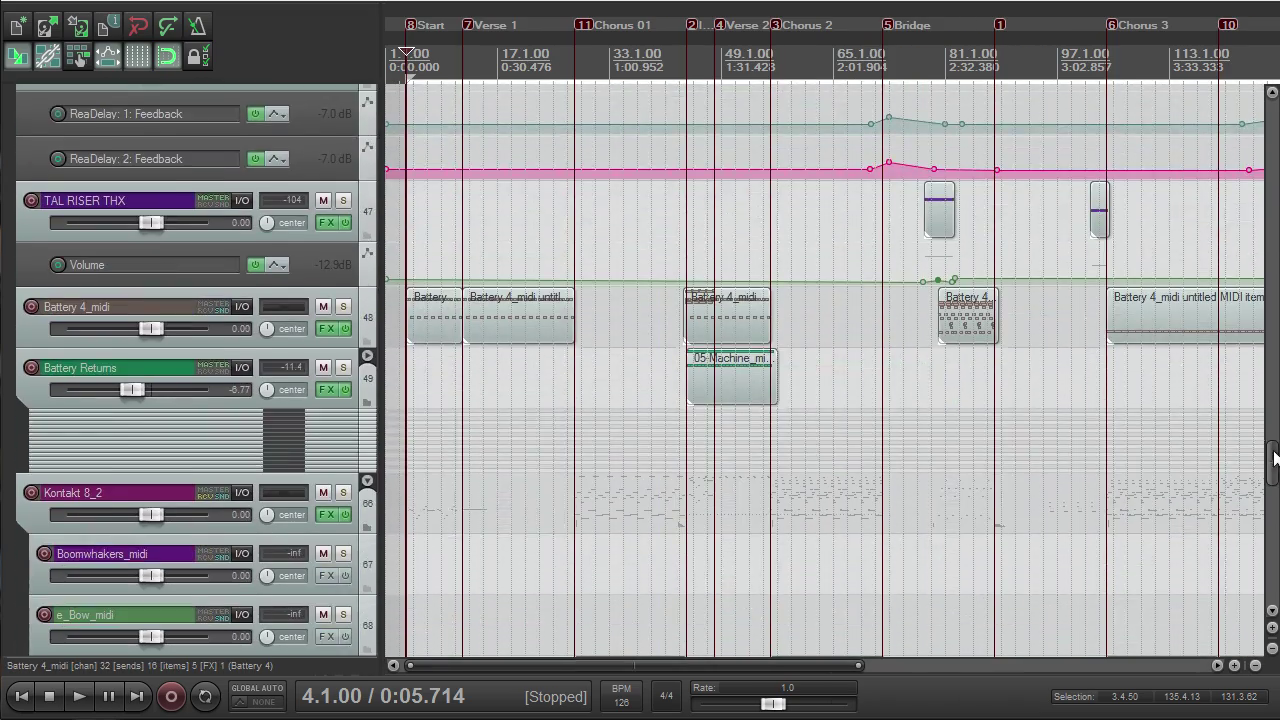
Step: Play short passages of the full mix in Chorus 01 and from bar 55 leading into Chorus 2
left_click(620, 68)
key("space")
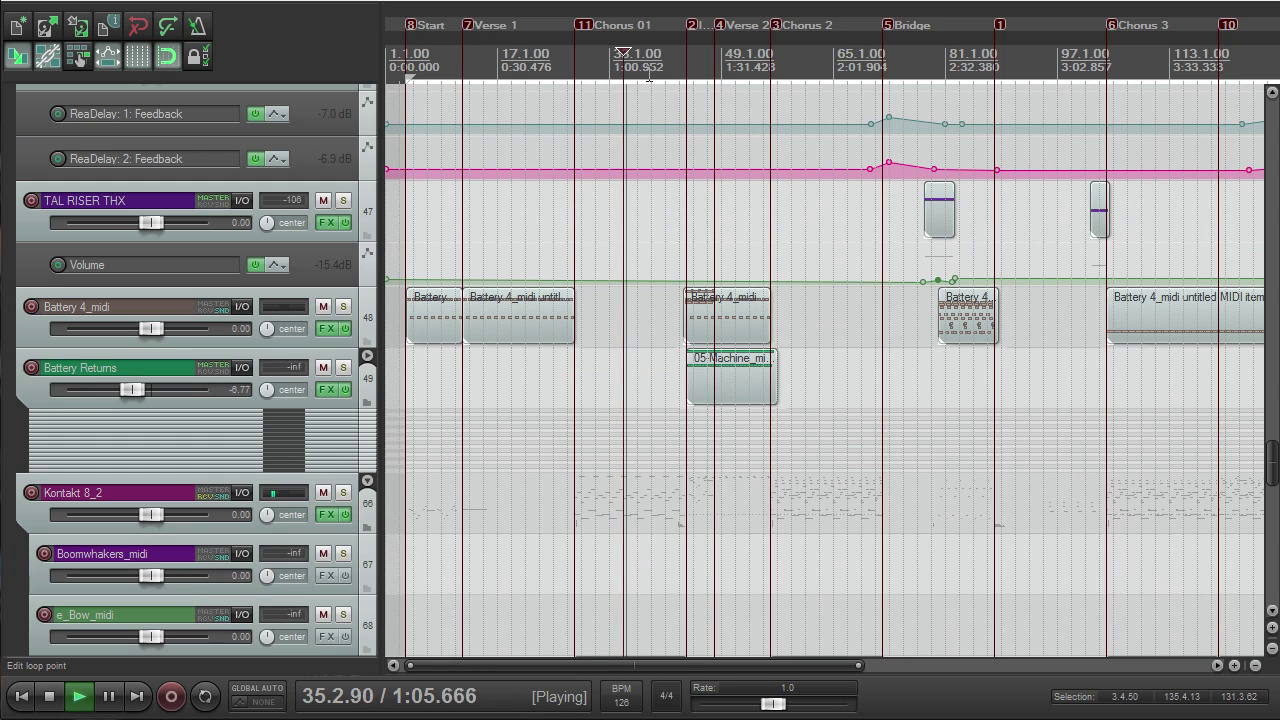
key("space")
left_click(750, 66)
left_click(880, 66)
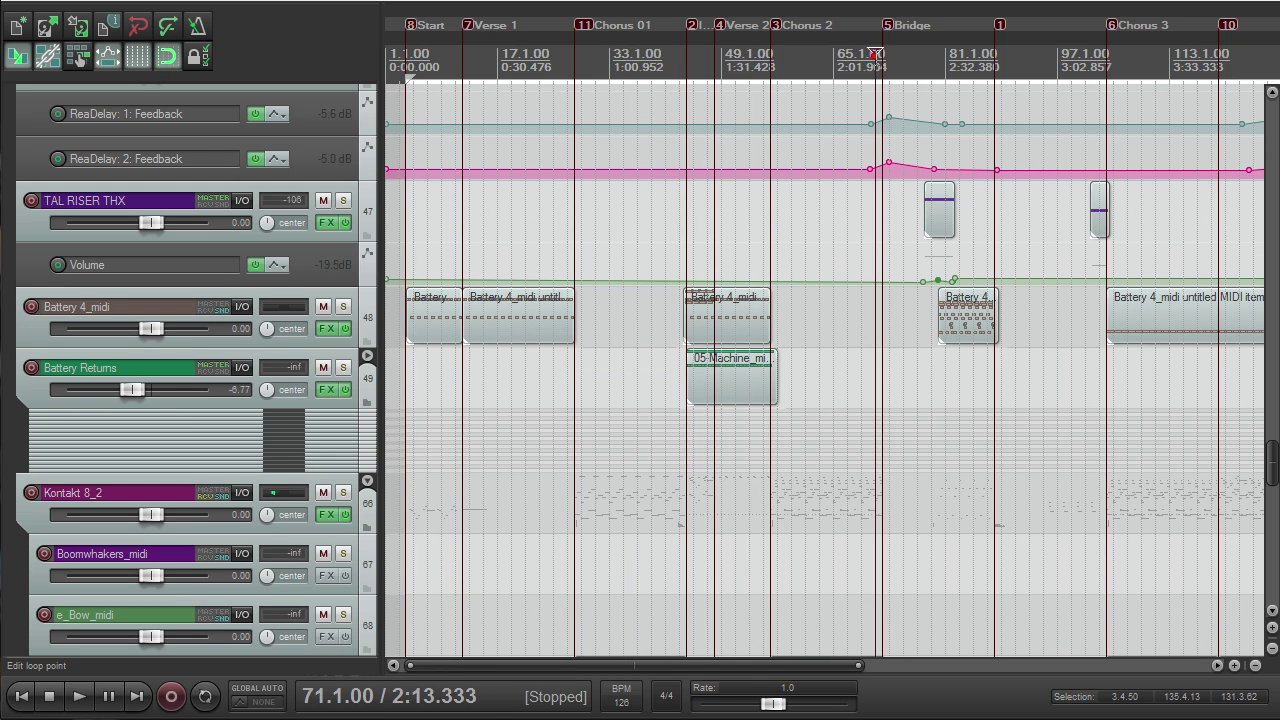
left_click(768, 66)
key("space")
left_click_drag(1273, 455, 1273, 497)
key("space")
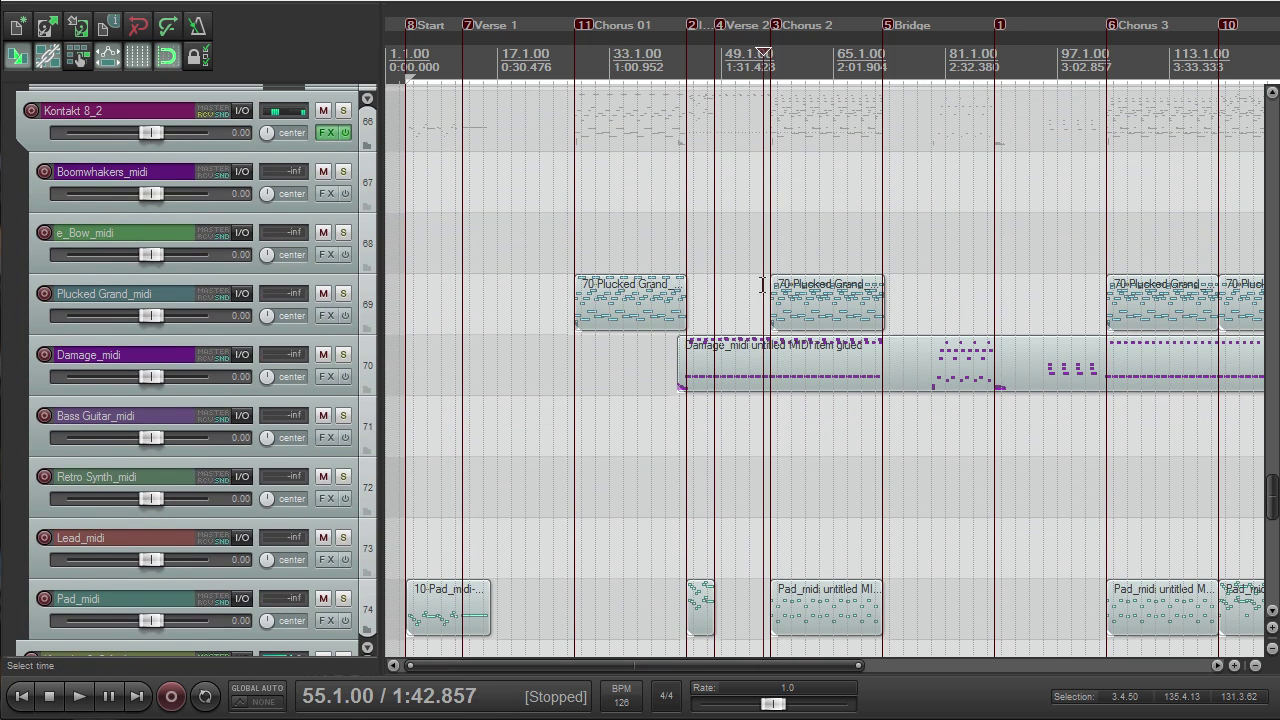
Step: Solo the Damage_midi track and audition its drum pattern around the Interlude and Verse 2
left_click(343, 354)
key("2")
key("space")
scroll(704, 87, "up", 5)
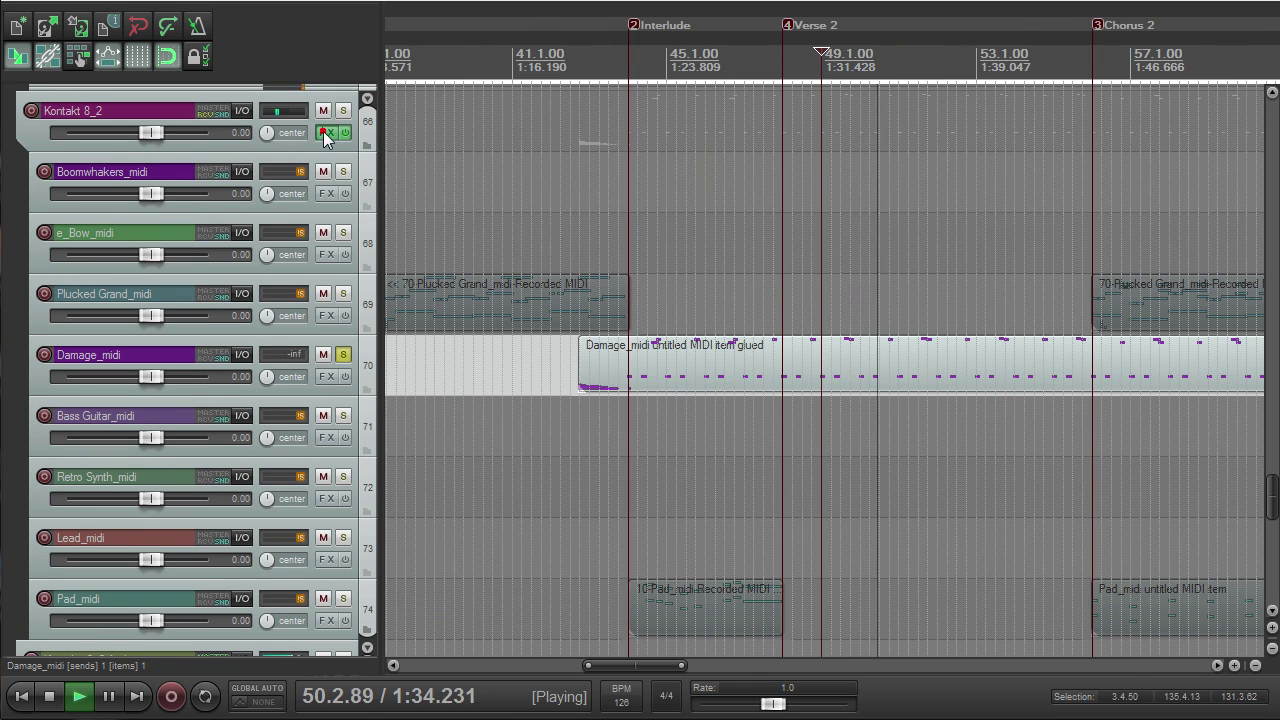
Step: Open the Kontakt 8_2 instrument and examine the Damage library entry and the PERC Studio Armageddon Ens kit
left_click(326, 133)
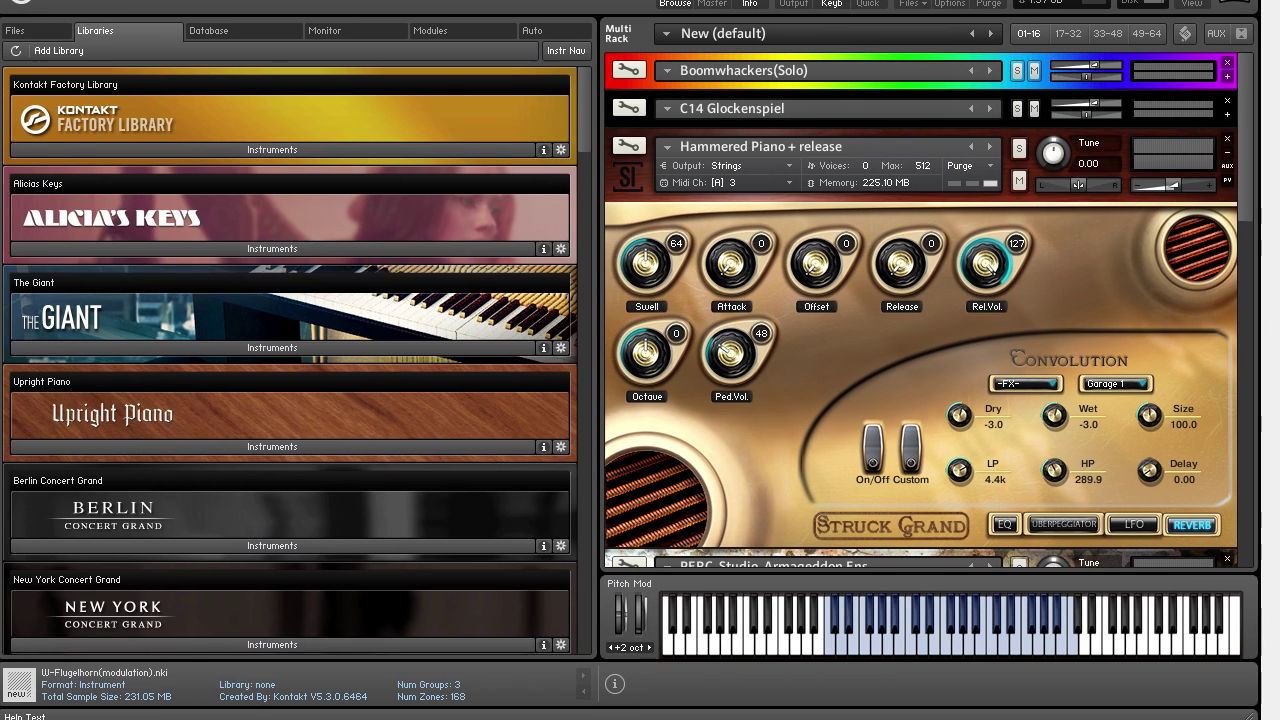
scroll(632, 341, "down", 10)
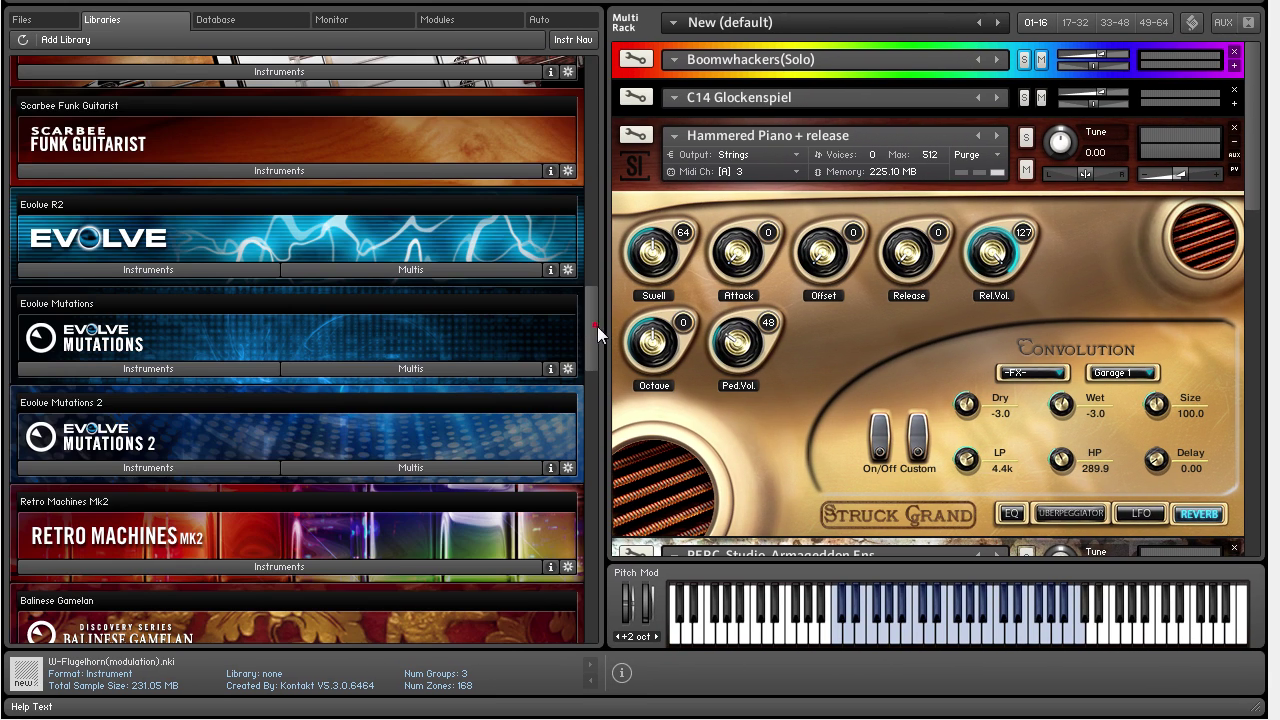
scroll(600, 332, "down", 5)
scroll(1229, 267, "down", 5)
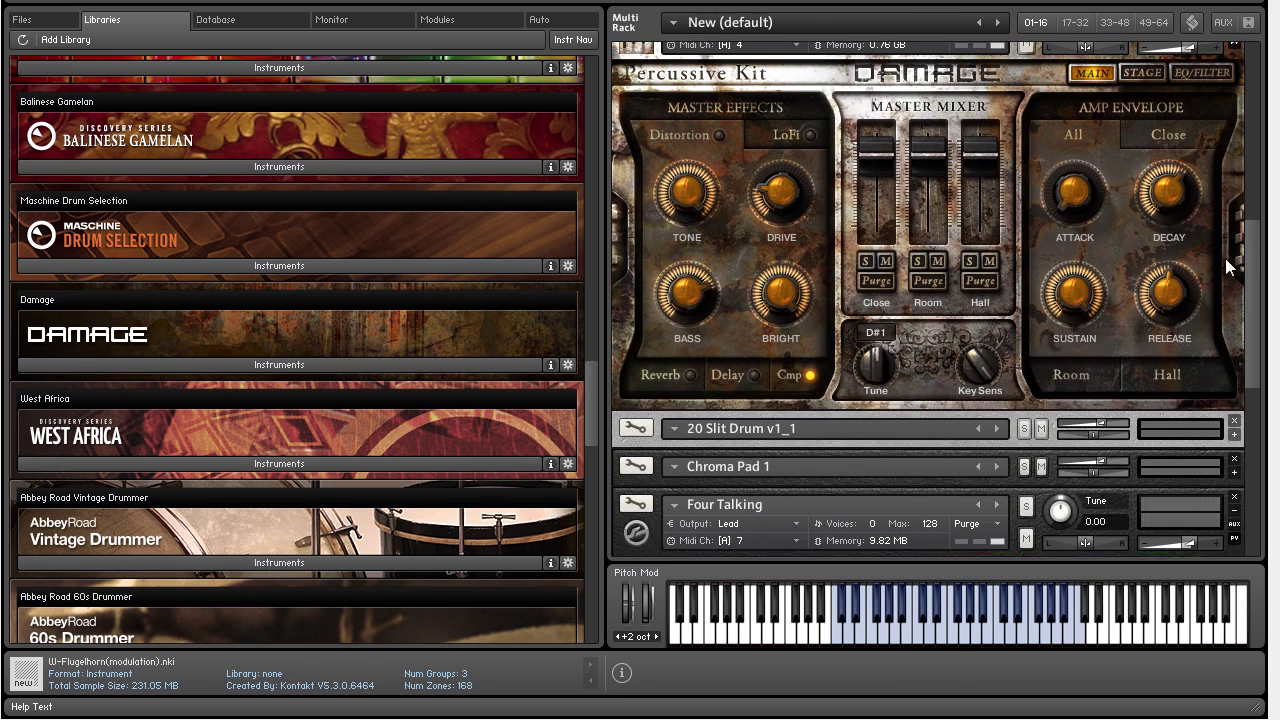
scroll(1229, 267, "up", 3)
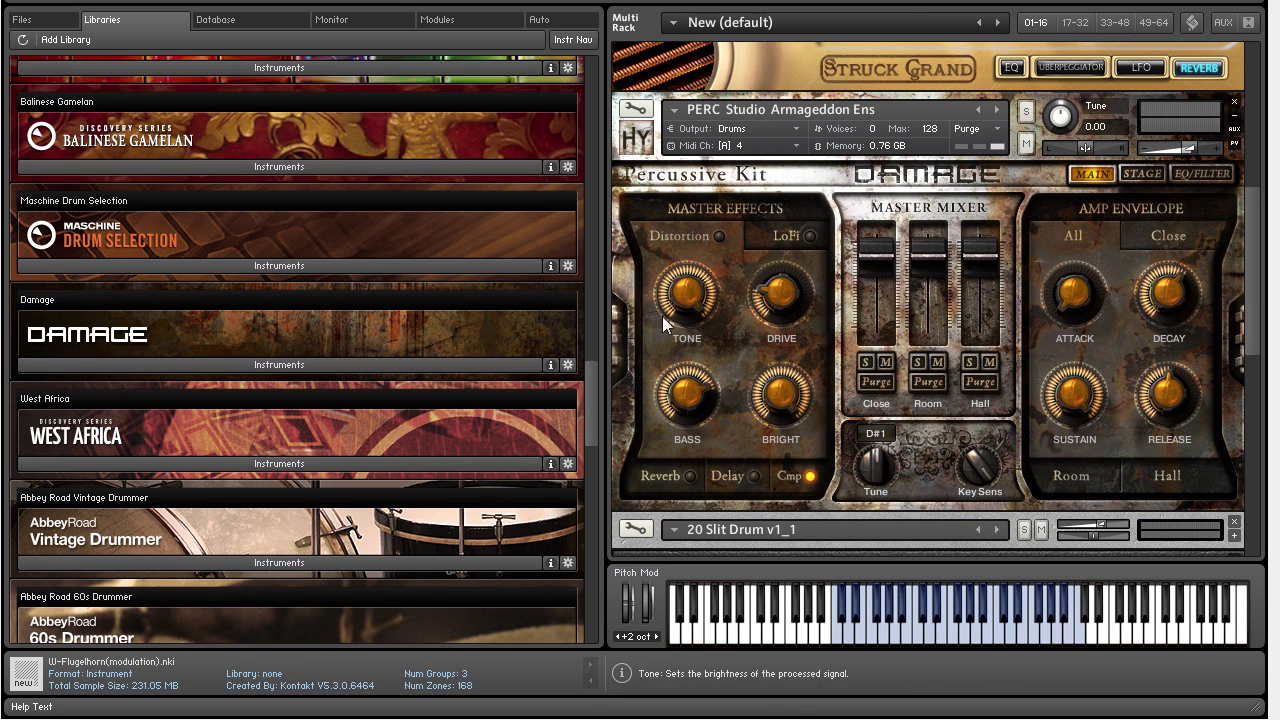
mouse_move(588, 394)
left_mouse_down()
mouse_move(591, 445)
mouse_move(591, 392)
left_mouse_up()
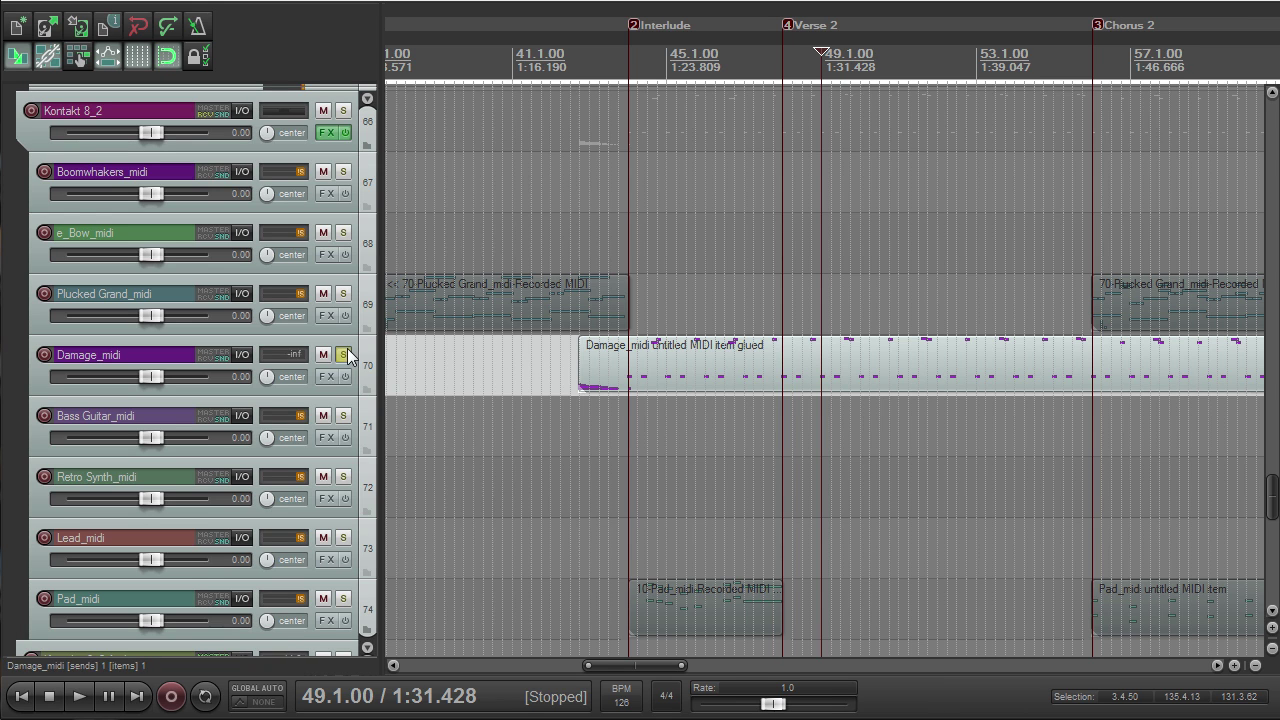
Step: Solo Battery Returns together with Damage_midi, play them from bar 49 in Verse 2, and unsolo Damage_midi
left_click_drag(1270, 497, 1270, 458)
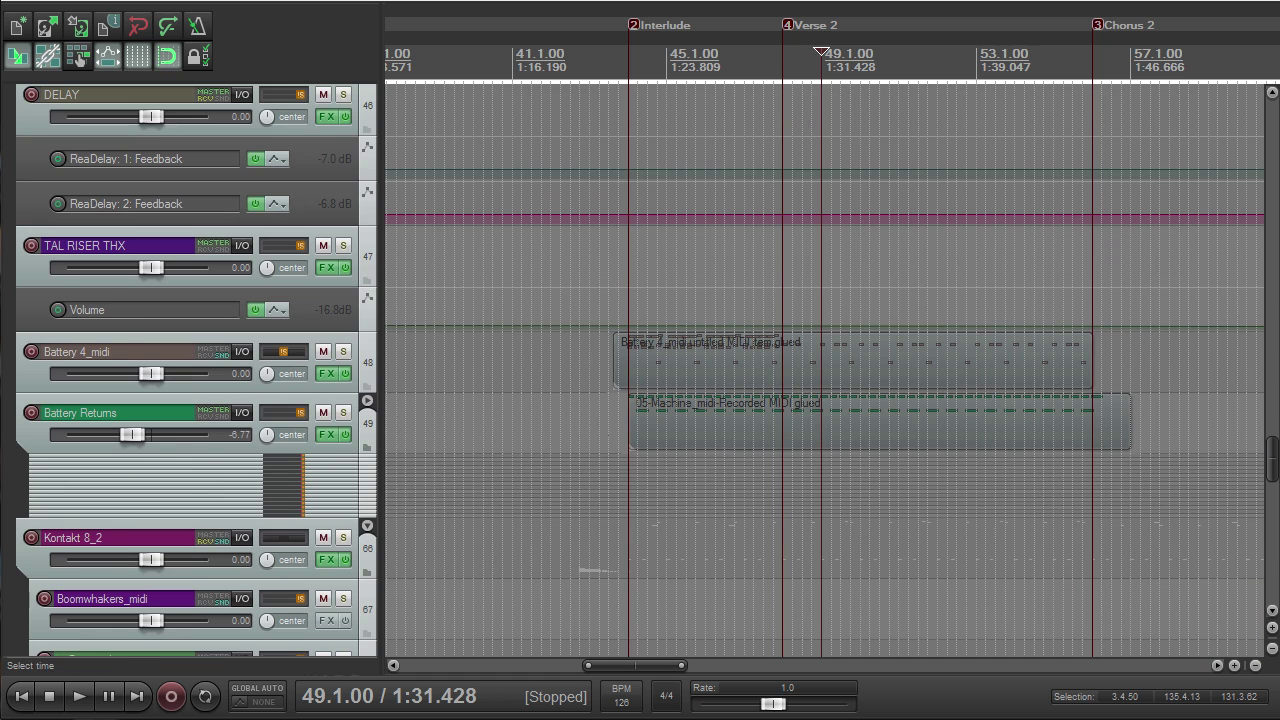
left_click(342, 413)
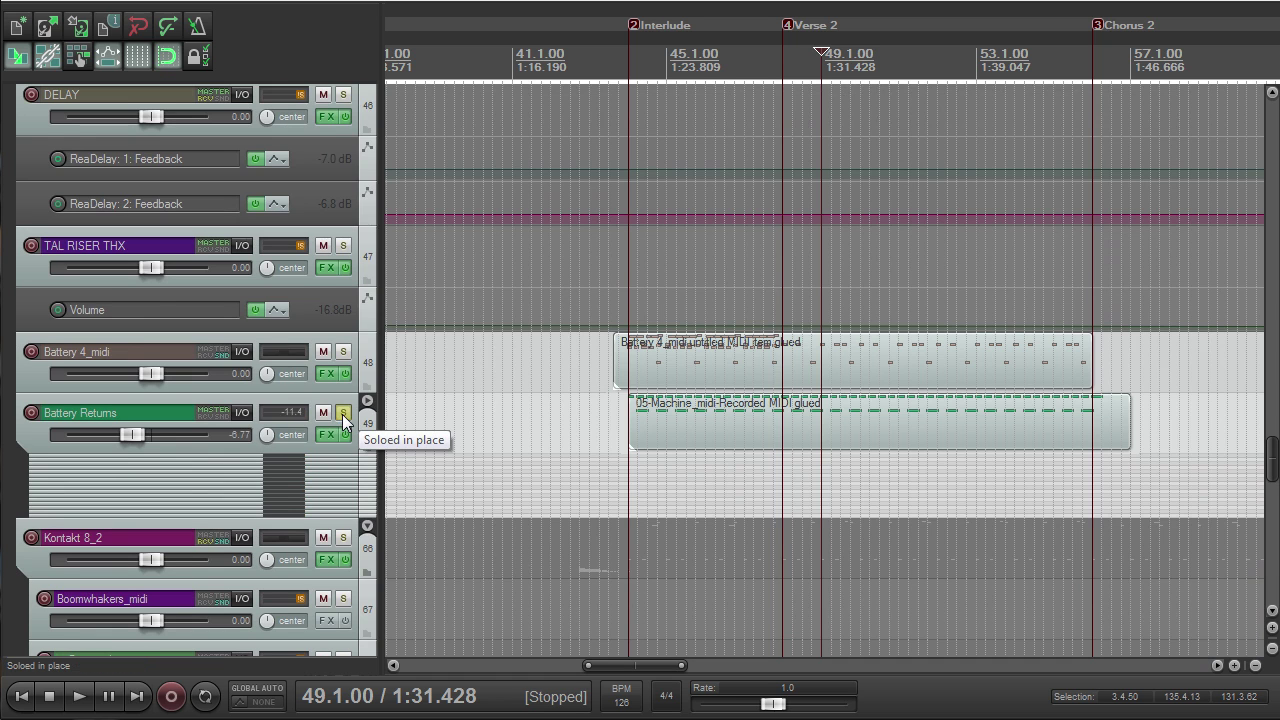
key("space")
left_click_drag(1272, 452, 1276, 233)
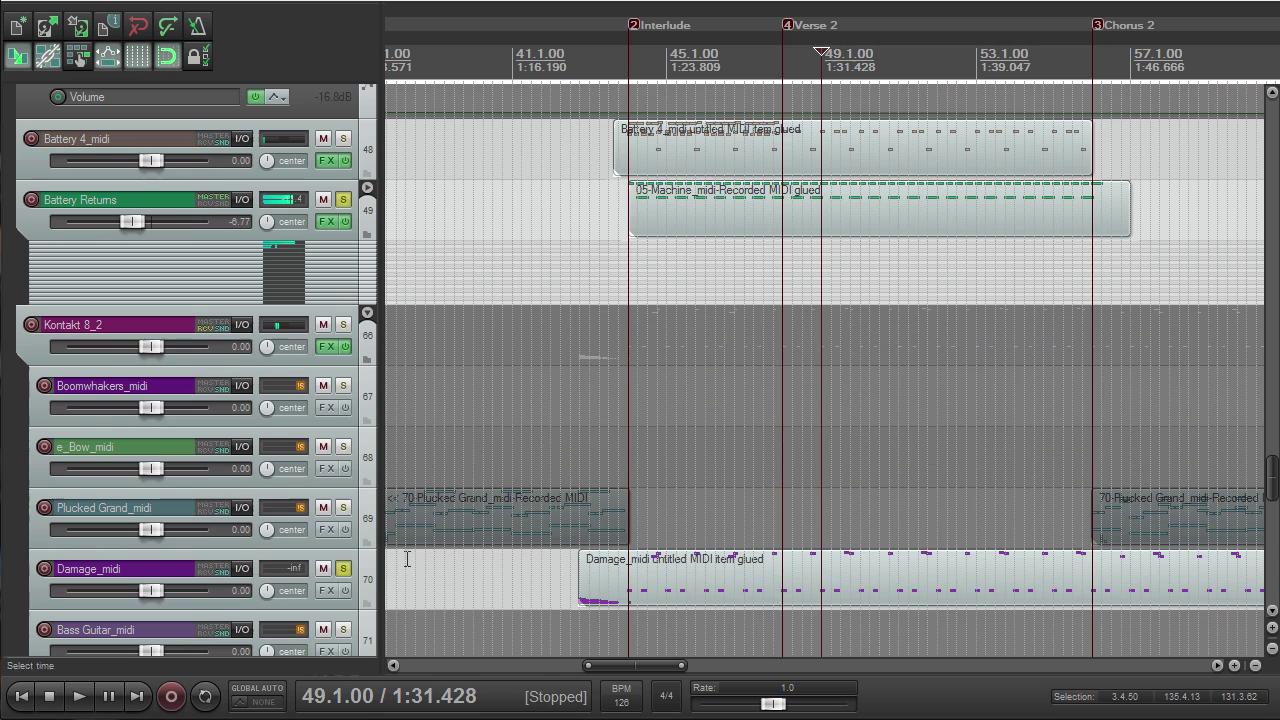
left_click(343, 568)
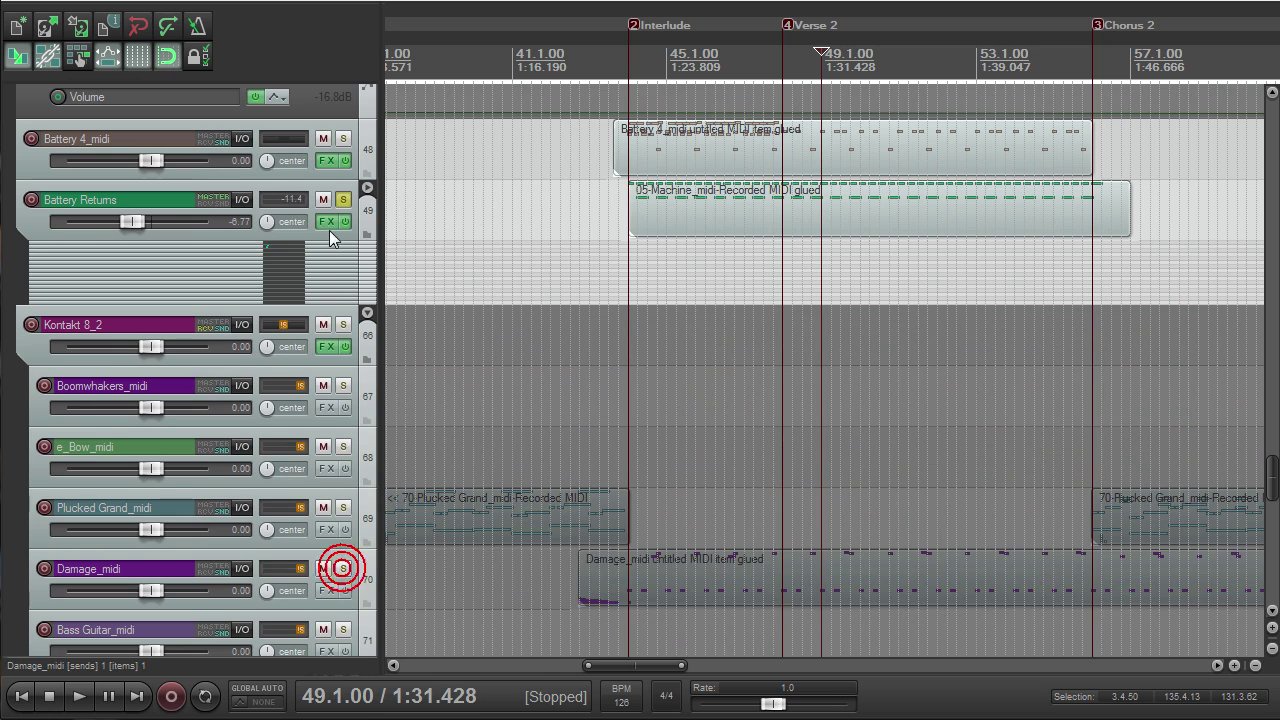
Step: Unsolo Battery Returns and audition Damage_midi and Modern Drummer_midi soloed together from bar 56 into Chorus 2
left_click(343, 200)
left_click(1073, 55)
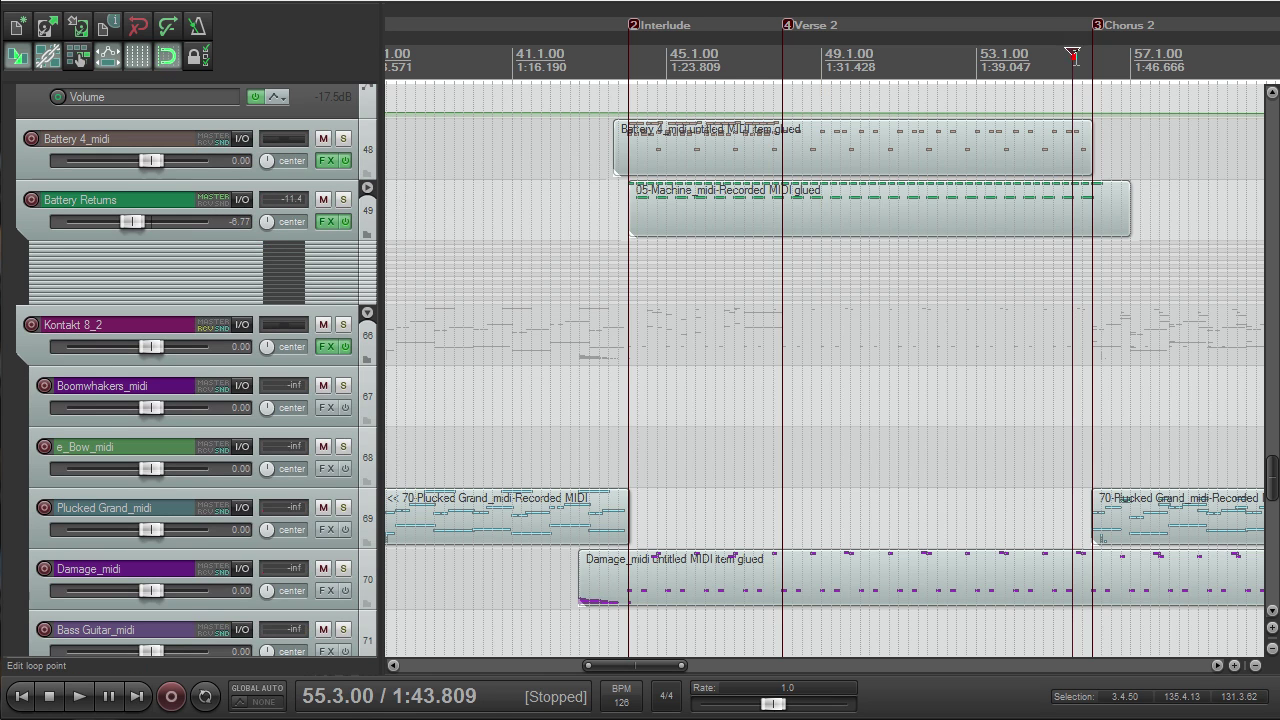
left_click(1099, 55)
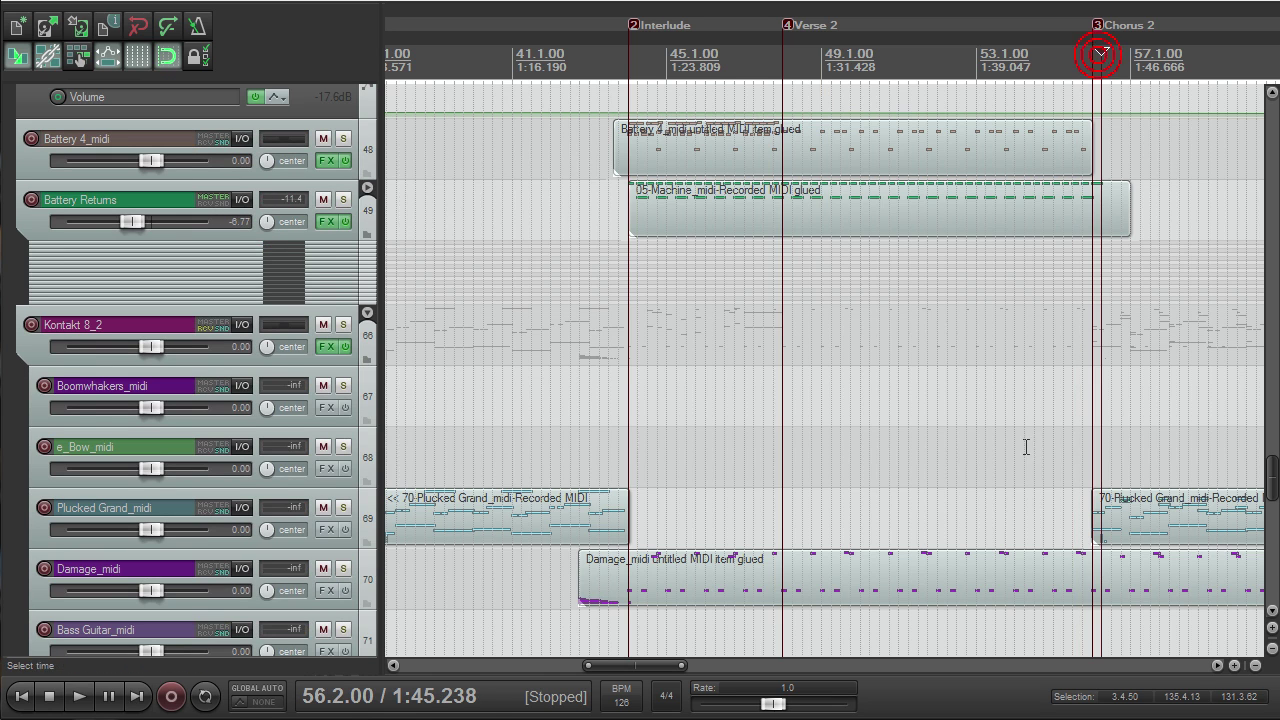
left_click(343, 568)
left_click_drag(1272, 473, 1271, 214)
key("space")
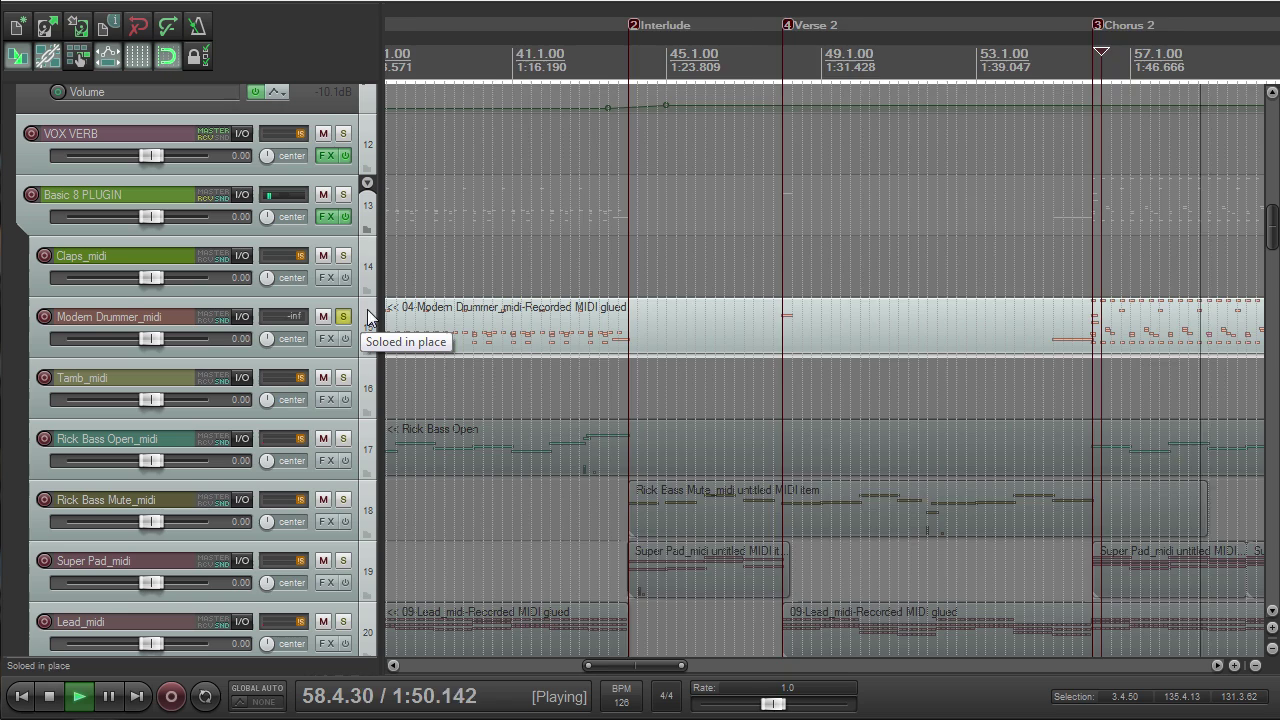
scroll(410, 282, "down", 2)
scroll(410, 282, "up", 1)
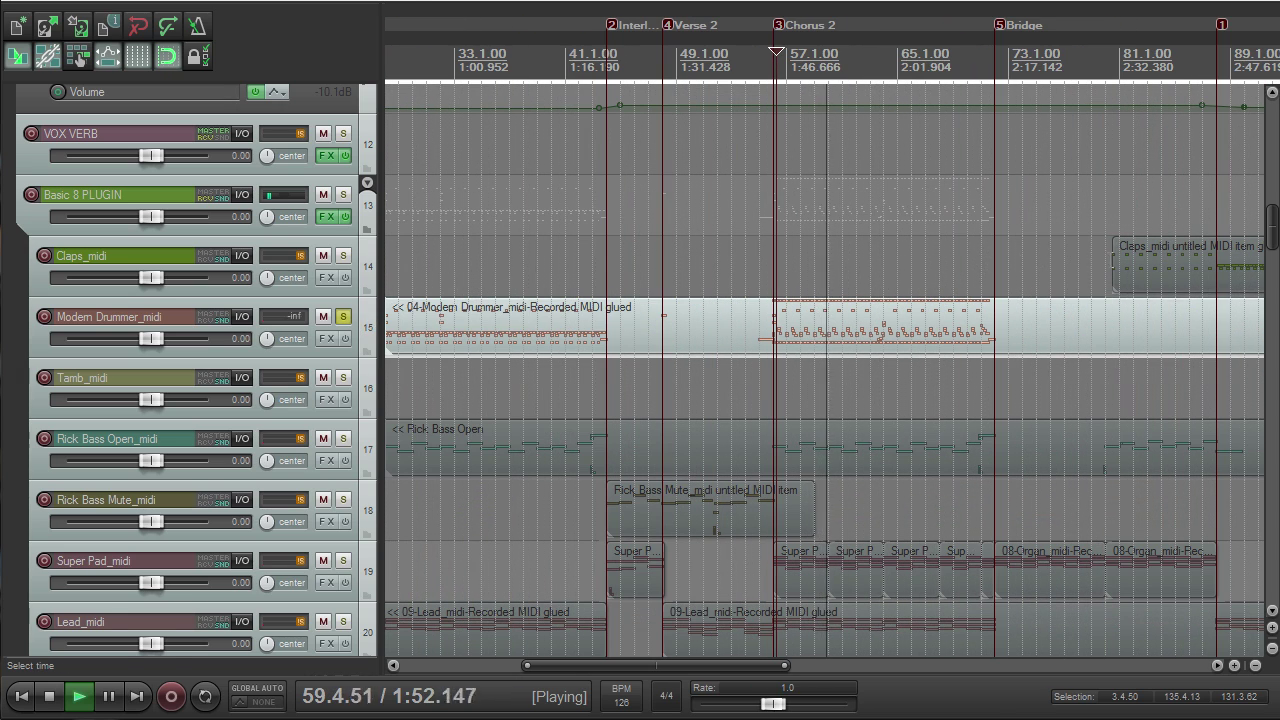
key("space")
Step: Play the soloed drum tracks briefly from bar 90, in the section following the Bridge
left_click(1182, 60)
scroll(1183, 60, "up", 3)
scroll(921, 104, "down", 3)
left_click(921, 53)
scroll(905, 272, "down", 2)
key("space")
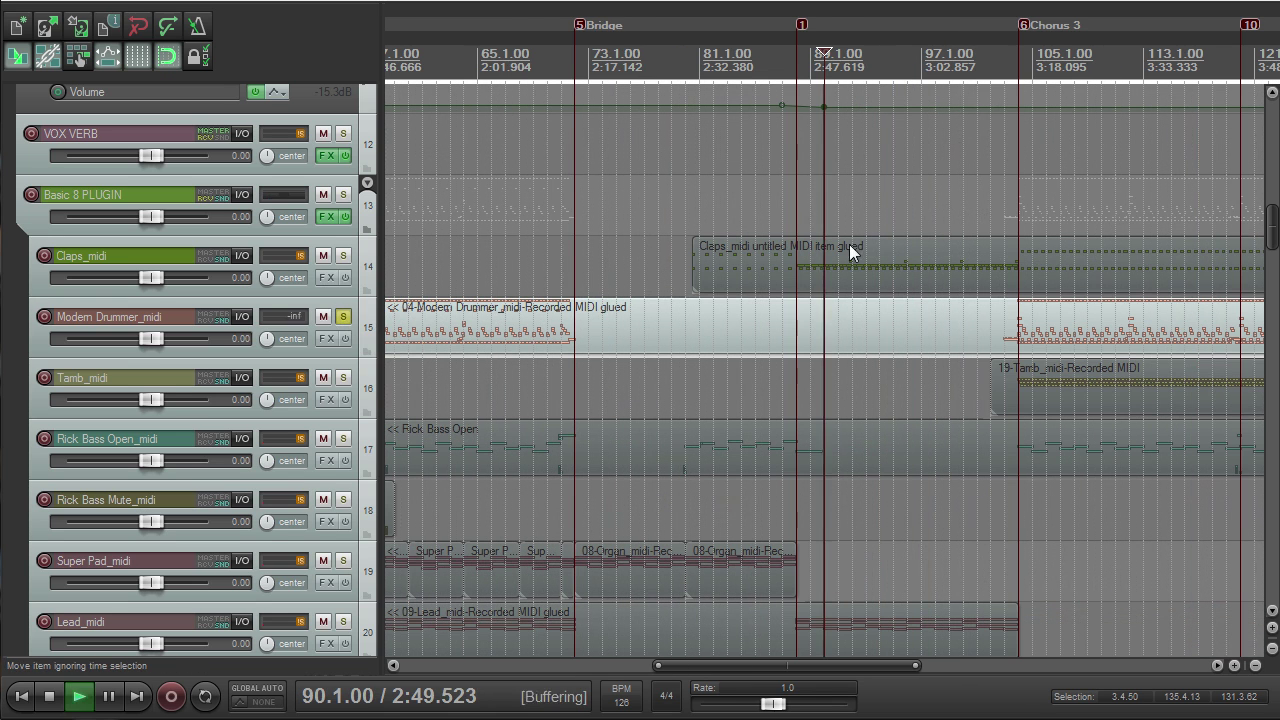
key("space")
Step: Audition Claps_midi, Modern Drummer_midi and Tamb_midi soloed together with Damage_midi from bar 105 in Chorus 3, and unsolo the three Basic 8 tracks
left_click(1033, 55)
left_click(345, 318)
key("space")
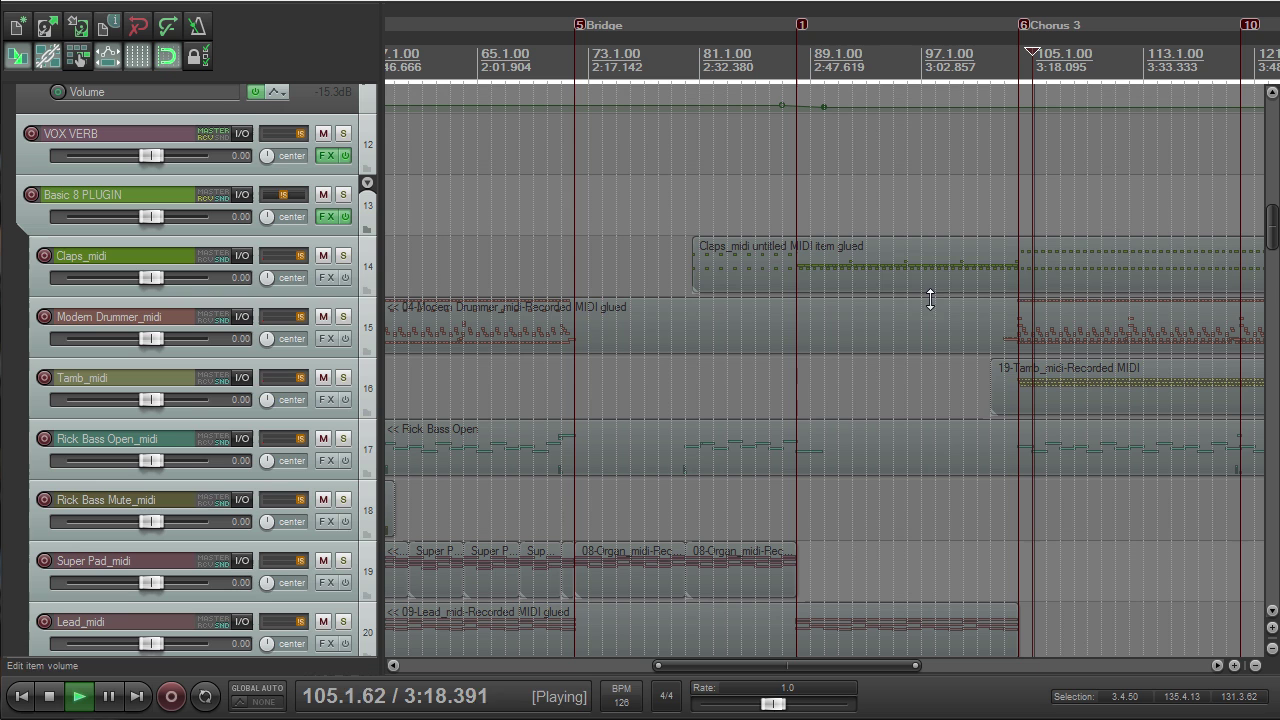
left_click(343, 255)
left_click(343, 316)
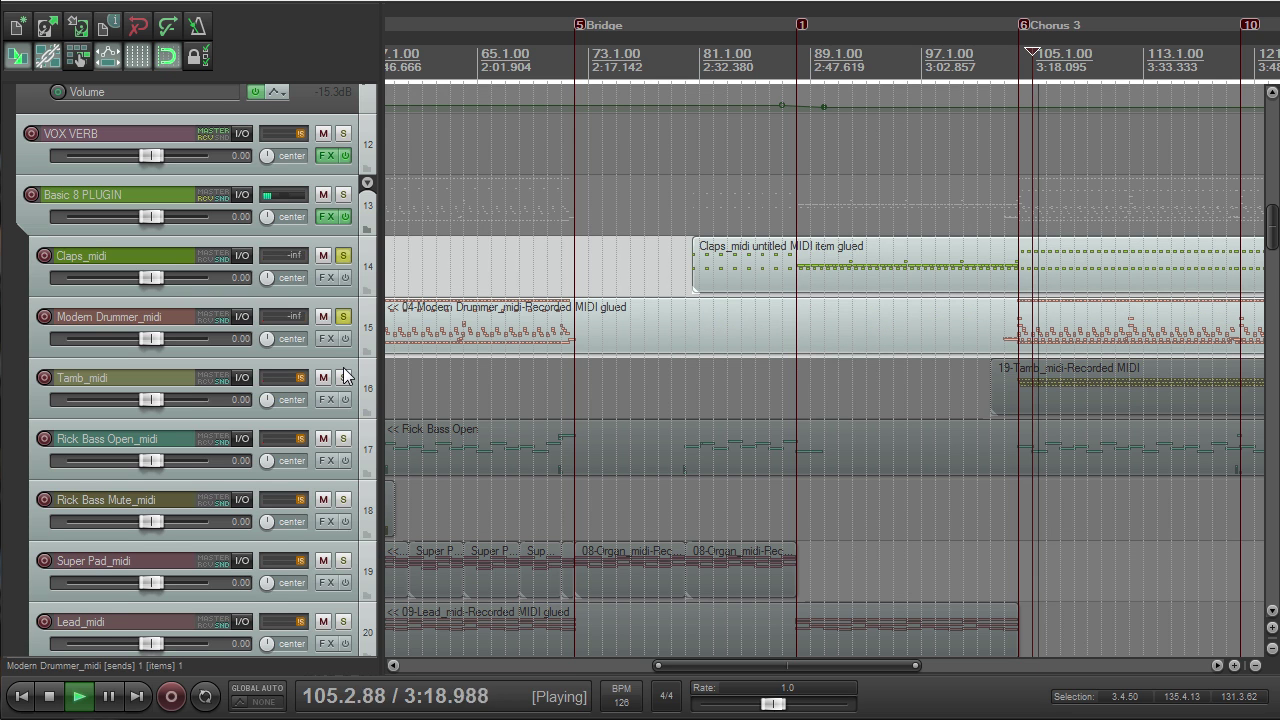
left_click(345, 377)
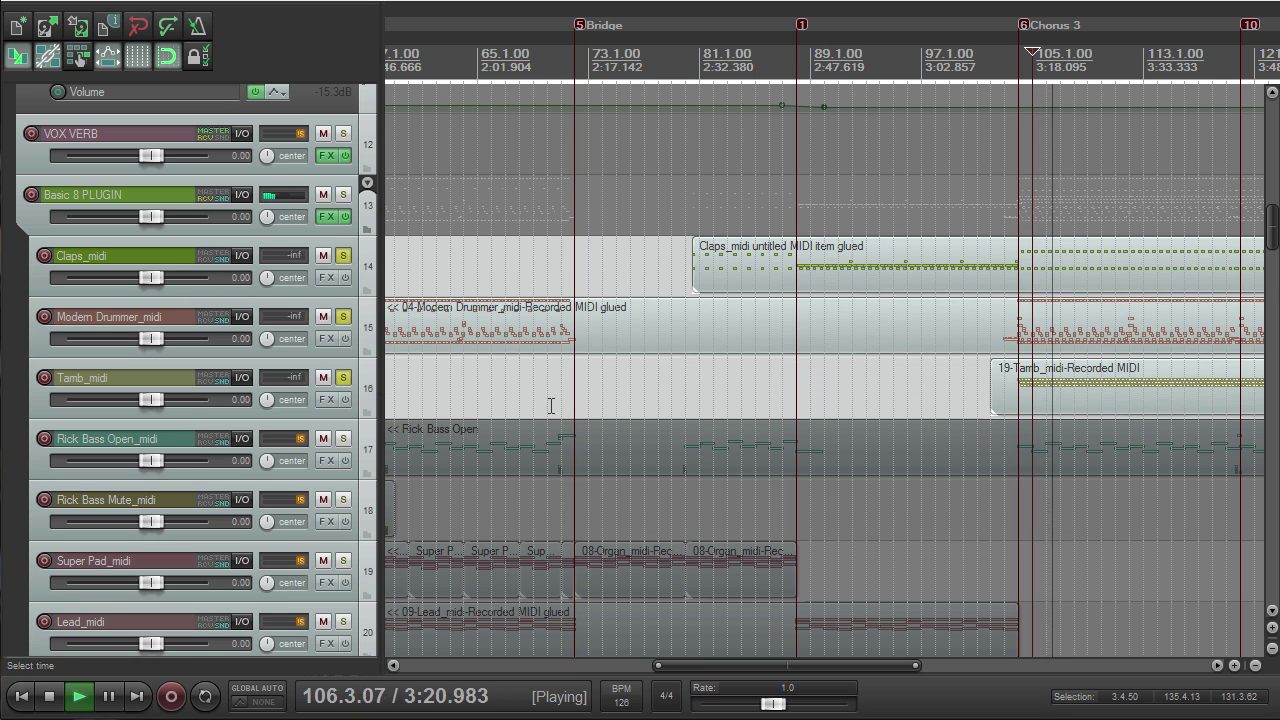
scroll(1146, 322, "down", 3)
left_click_drag(1272, 225, 1272, 230)
scroll(1100, 257, "up", 5)
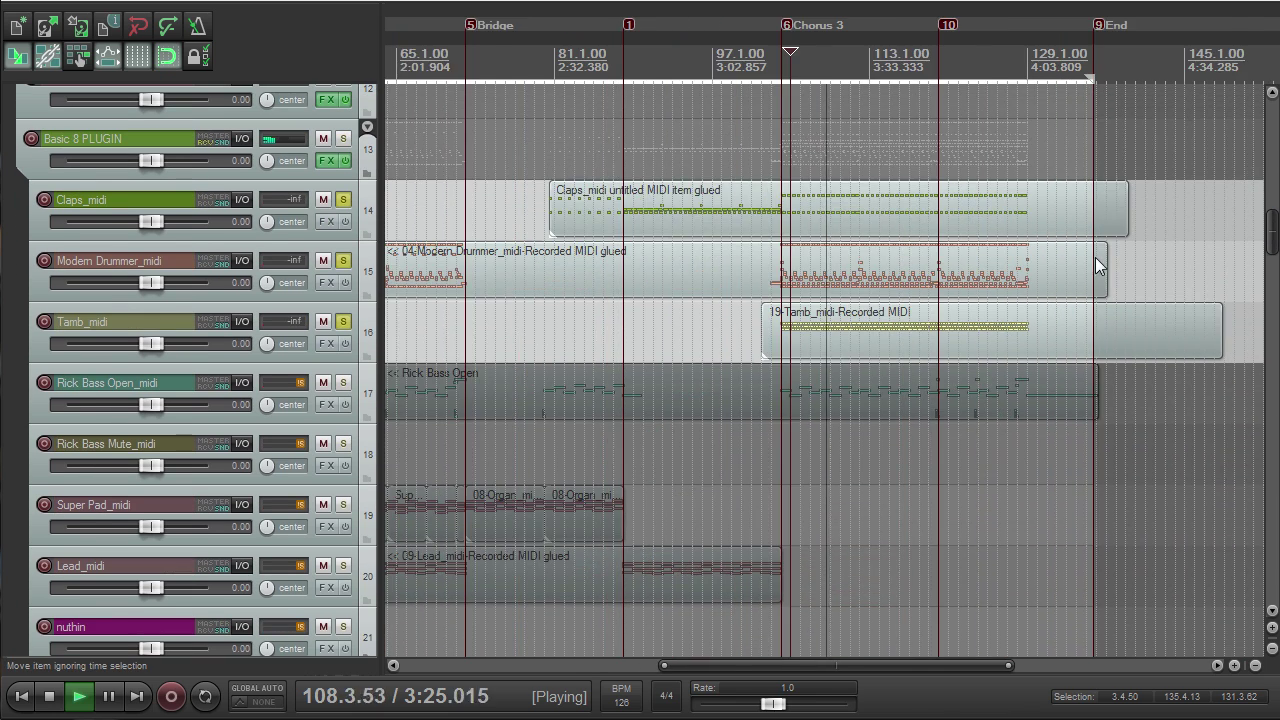
key("space")
left_click(343, 199)
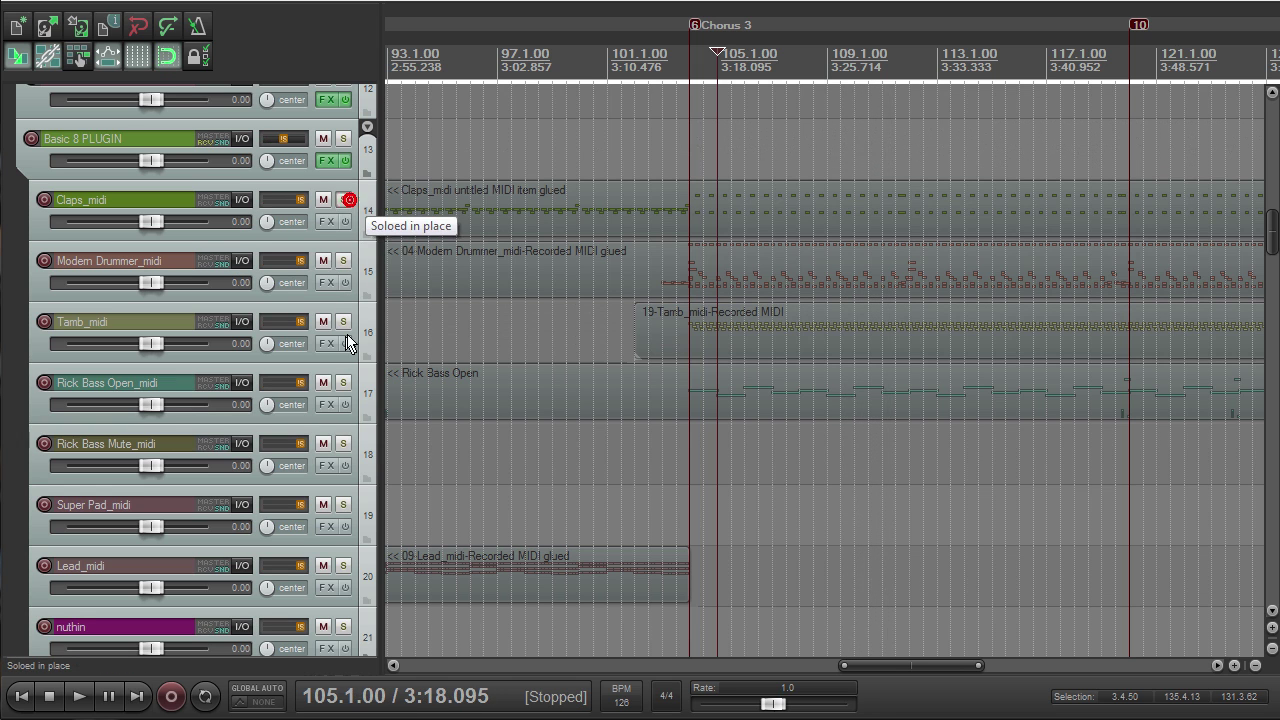
Step: Unsolo Damage_midi and play the full mix from bar 105 in Chorus 3
left_click_drag(1272, 222, 1268, 492)
left_click(343, 436)
key("space")
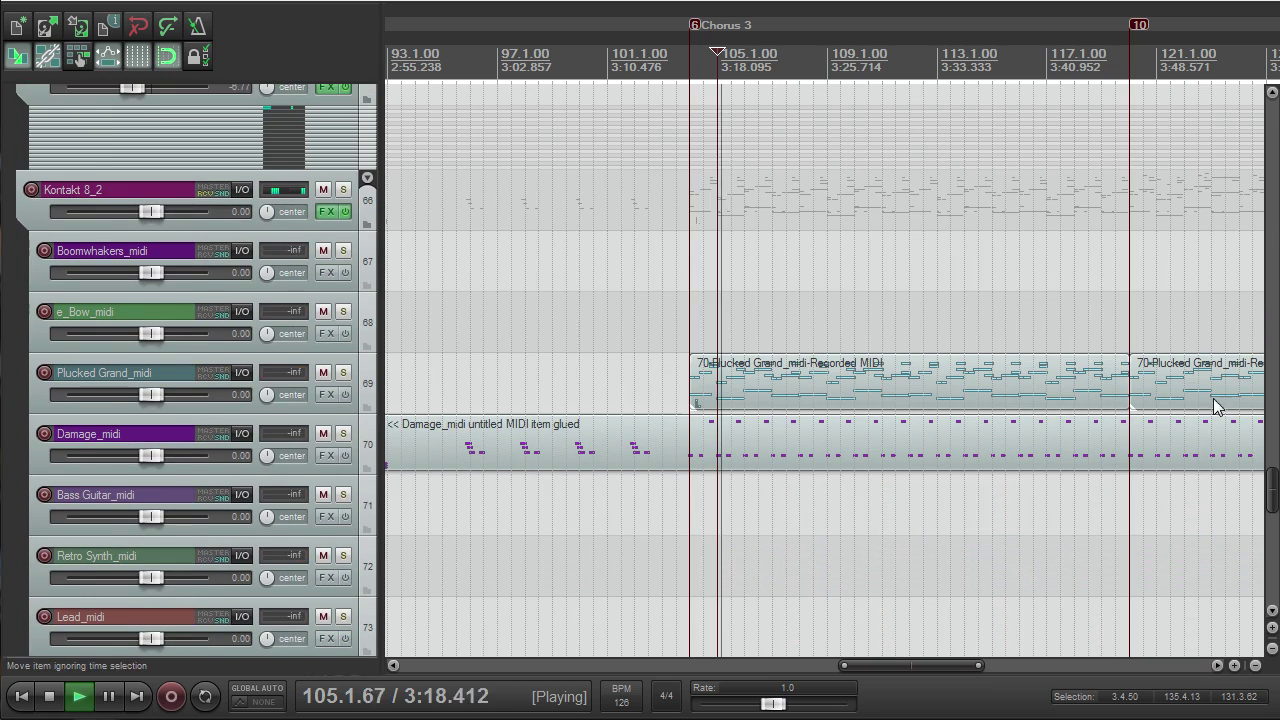
left_click_drag(1274, 490, 1273, 233)
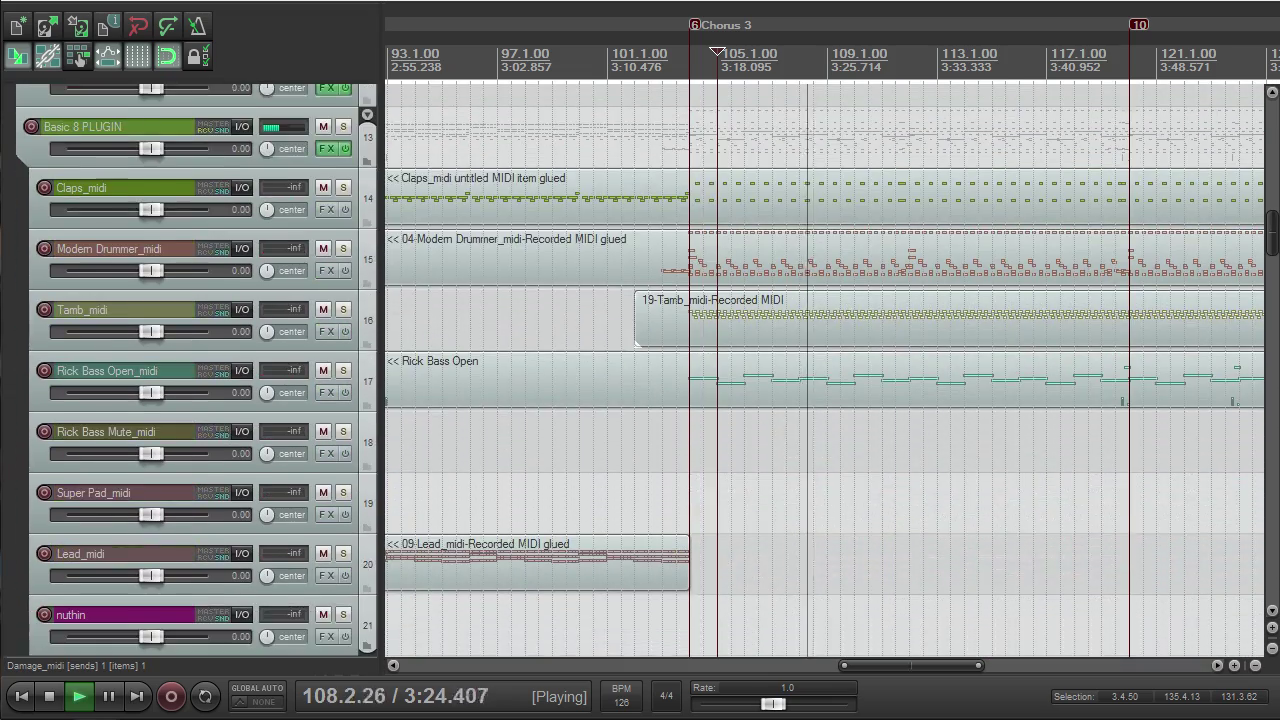
scroll(871, 262, "down", 3)
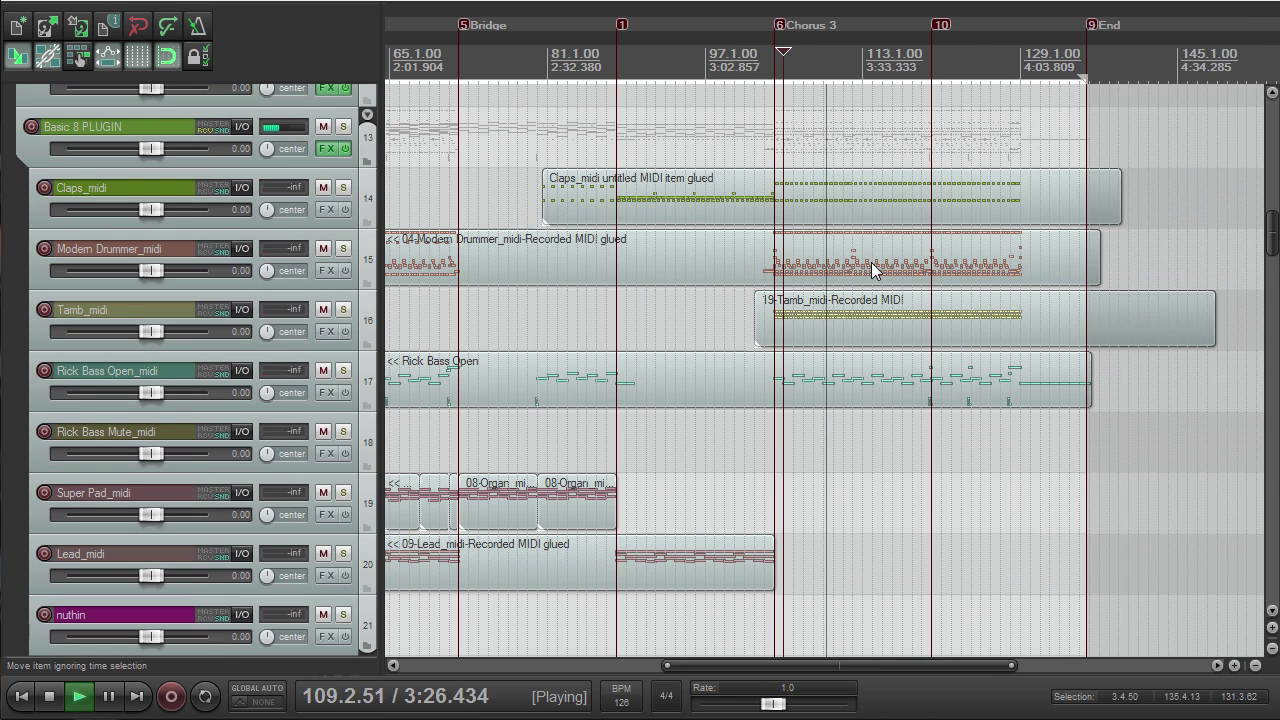
key("space")
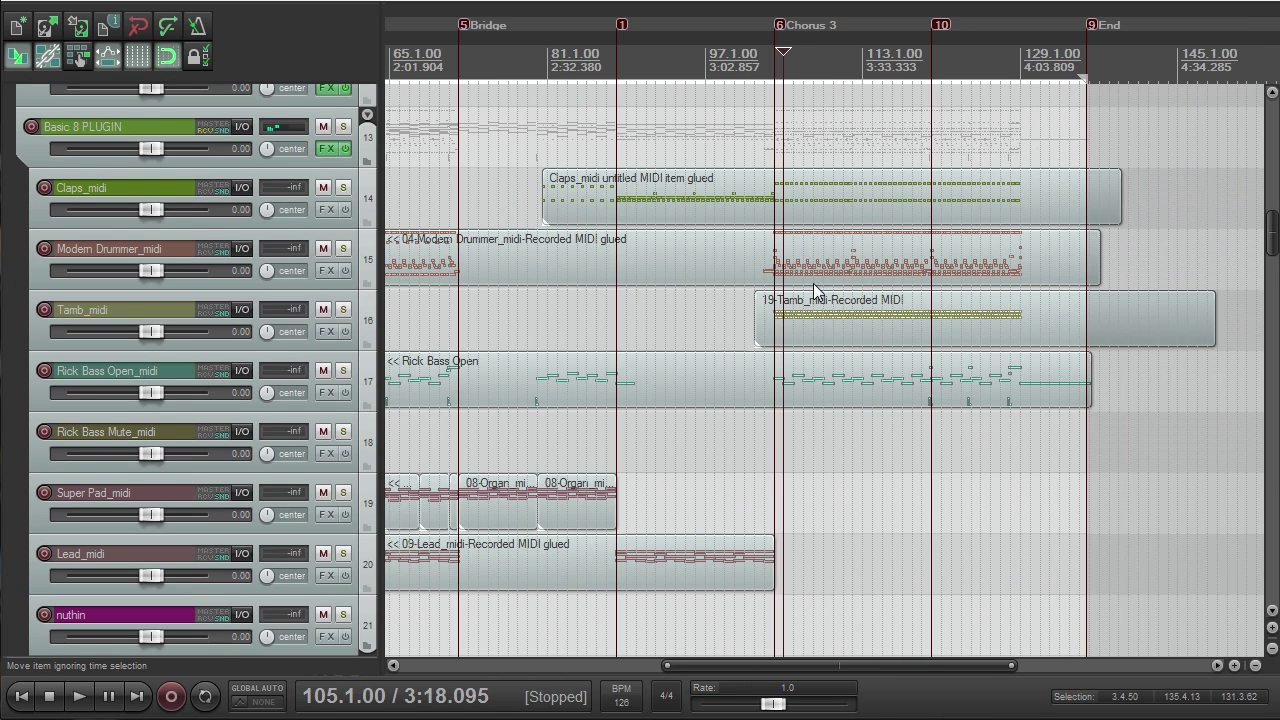
Step: Open the Basic 8 PLUGIN instrument and examine the 081 - Still Diggin and AR Modern White Kit Full settings
left_click_drag(688, 665, 428, 668)
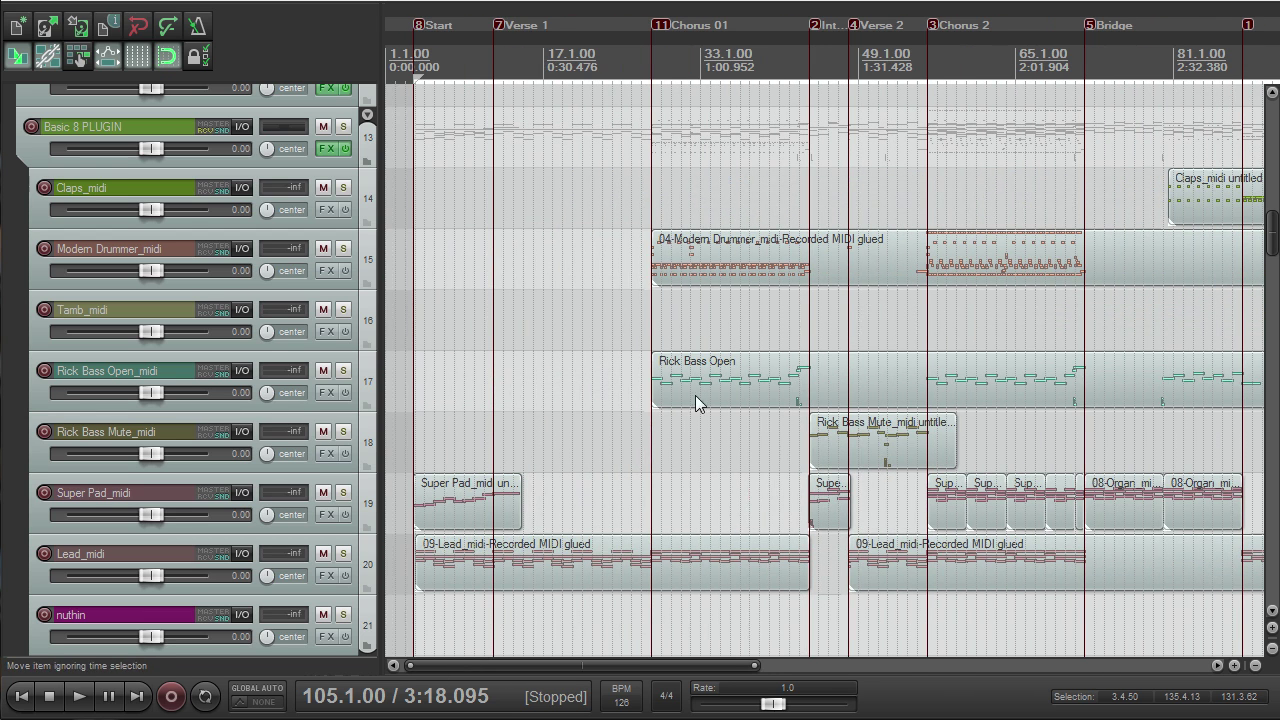
scroll(697, 390, "down", 2)
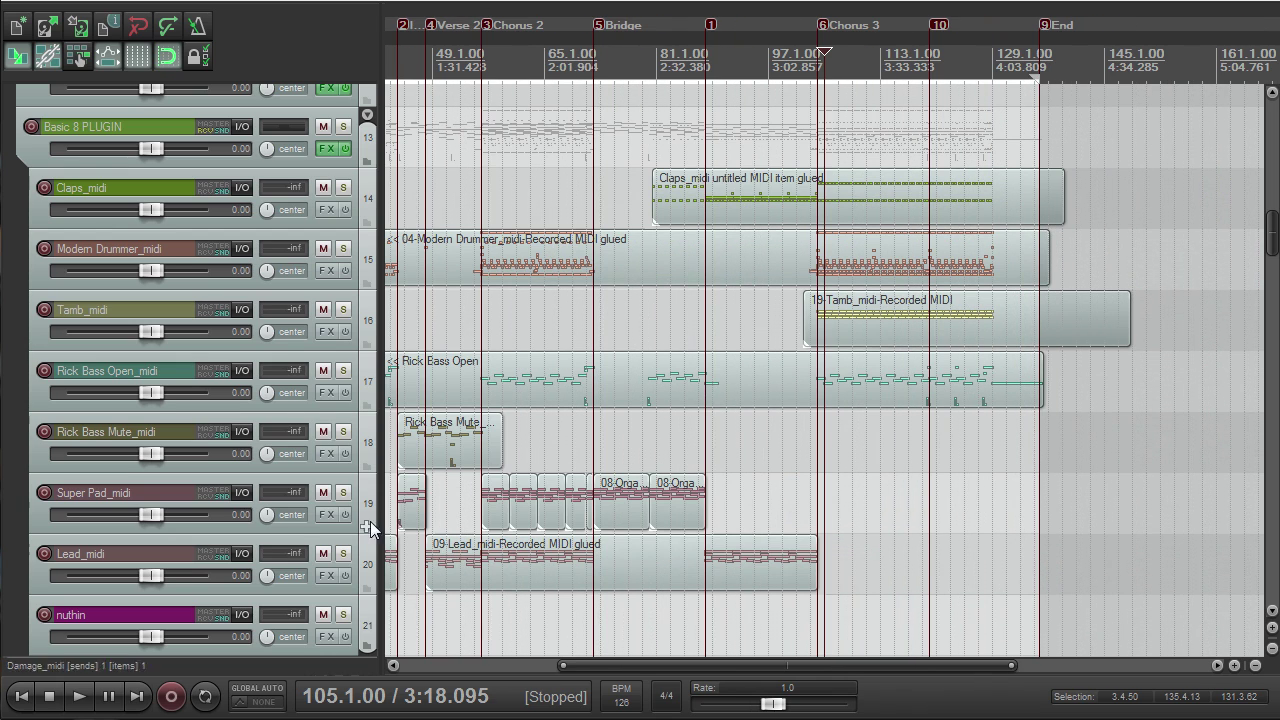
scroll(680, 490, "up", 2)
scroll(671, 491, "down", 3)
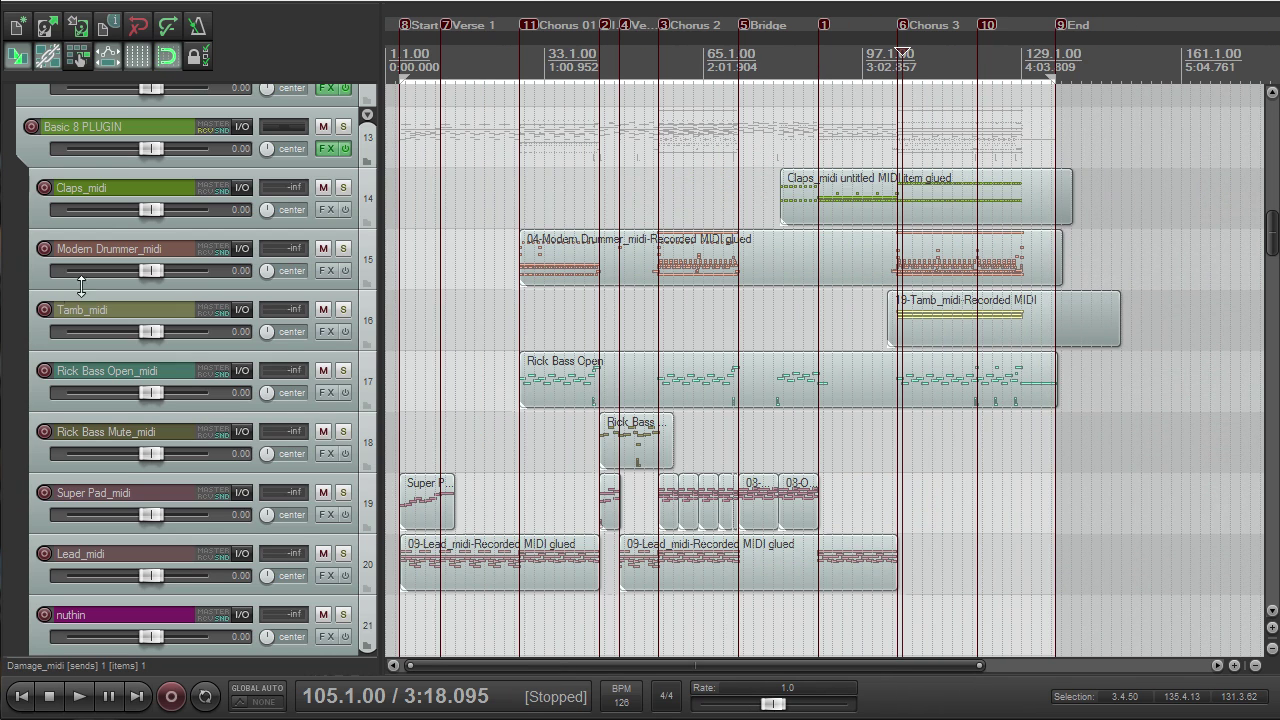
left_click(328, 150)
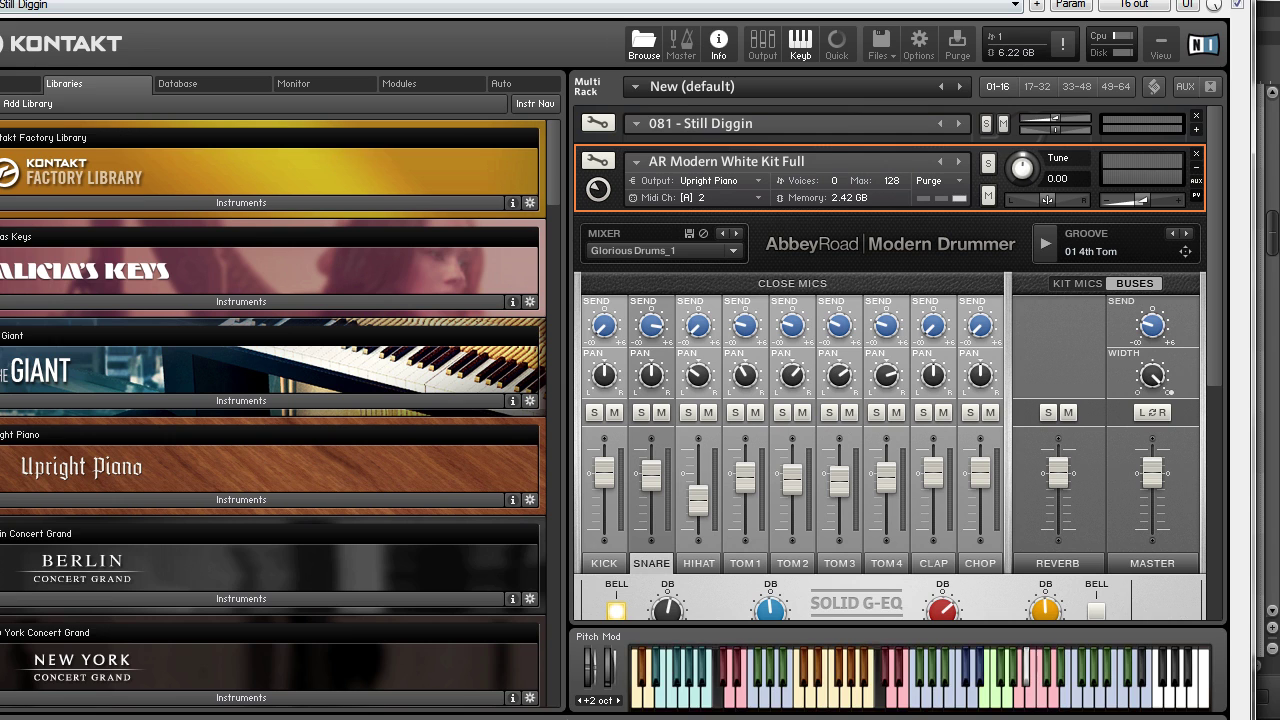
left_click(1196, 130)
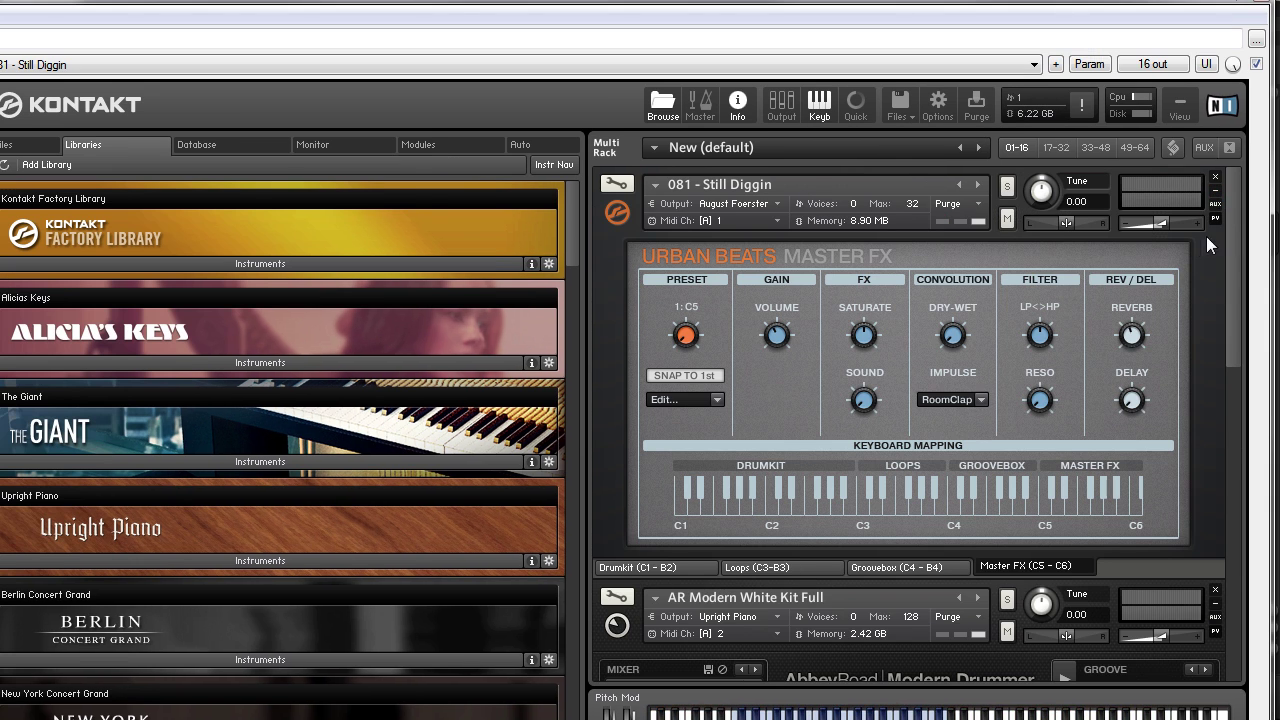
left_click_drag(1236, 216, 1236, 244)
left_click_drag(1240, 316, 1237, 500)
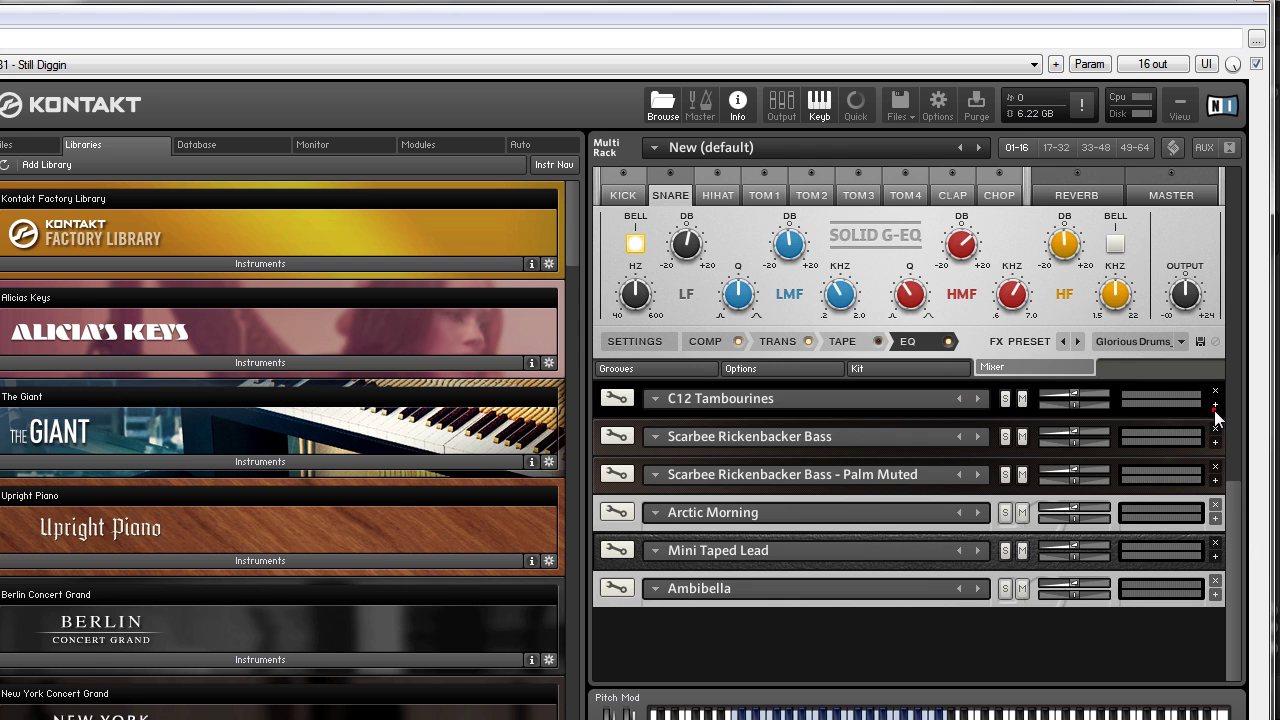
Step: Expand the C12 Tambourines instrument and examine its CinePerc Core mixer
left_click(1215, 406)
left_click_drag(1236, 438, 1237, 498)
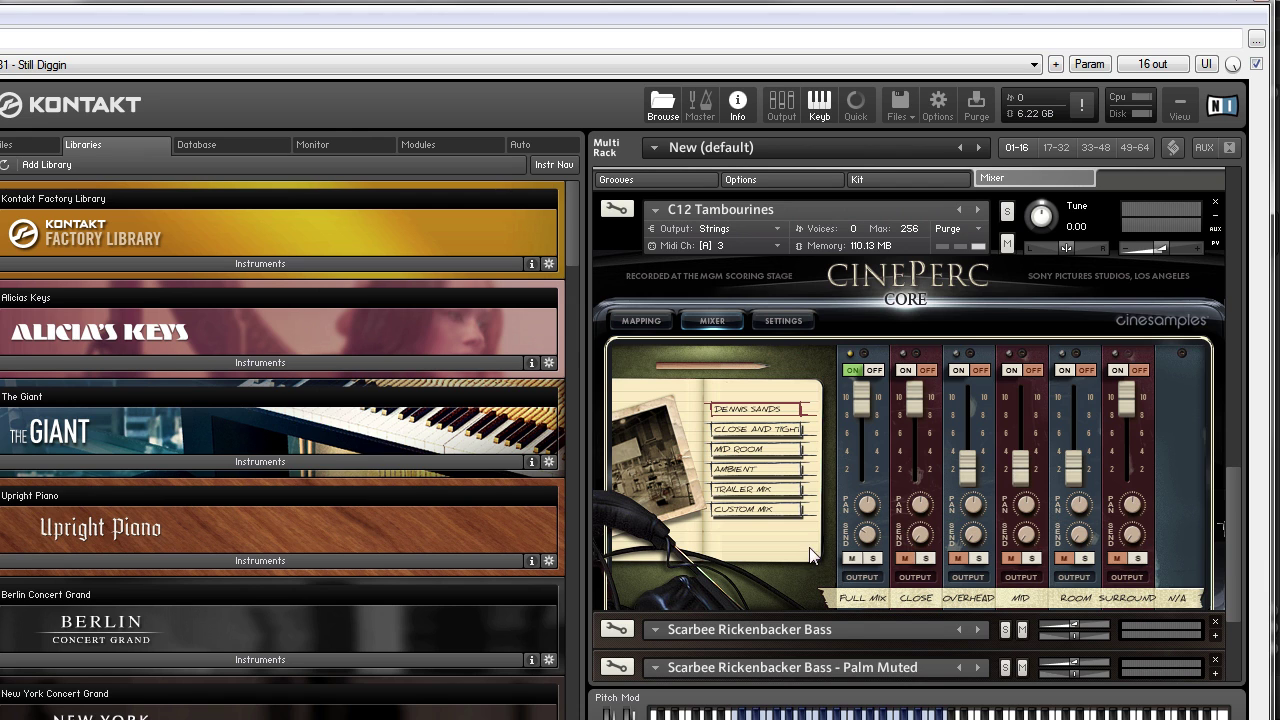
scroll(1232, 560, "down", 5)
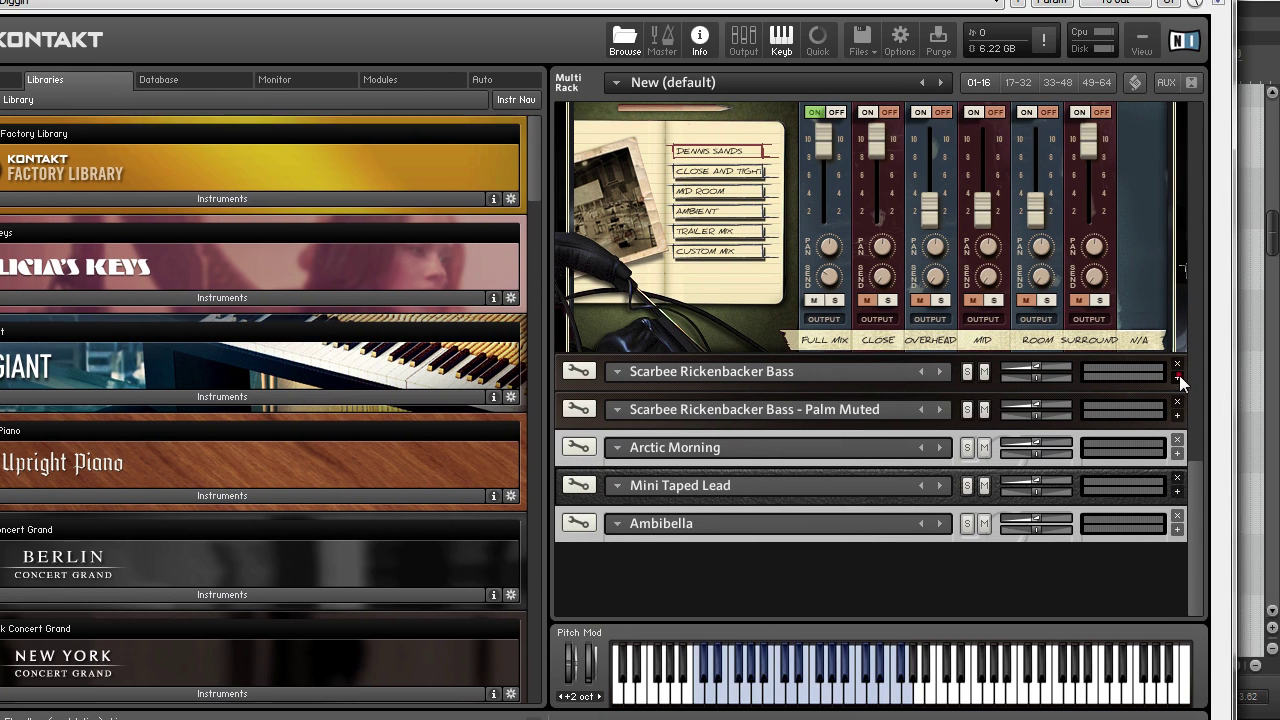
Step: Expand and examine the Scarbee Rickenbacker Bass and Scarbee Rickenbacker Bass - Palm Muted instruments
left_click(1179, 377)
left_click_drag(1194, 427, 1196, 487)
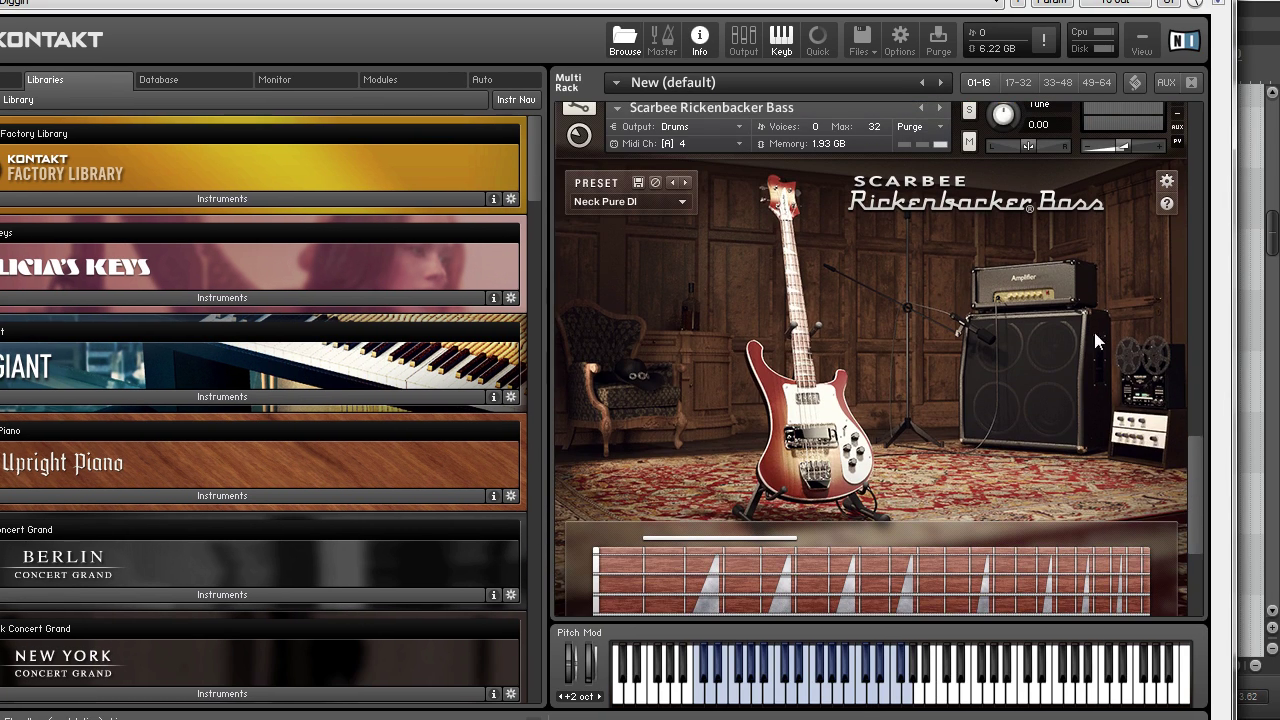
left_click_drag(1197, 442, 1202, 523)
left_click(1177, 445)
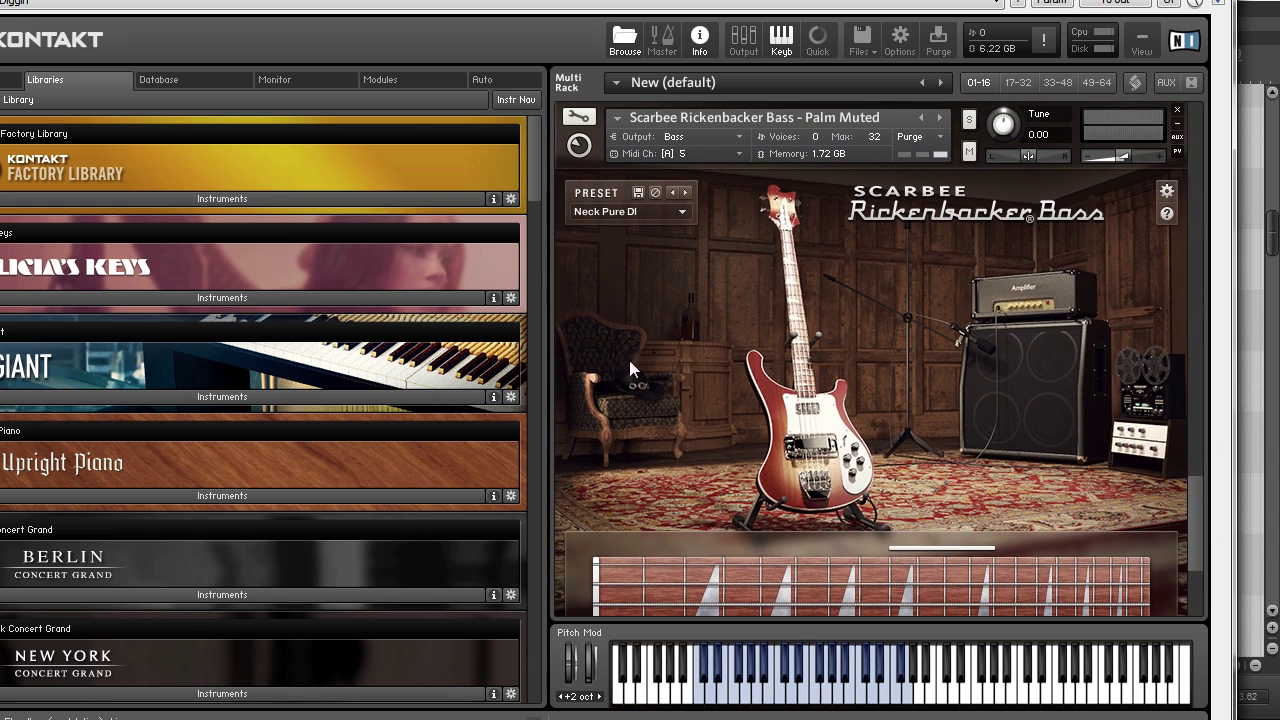
left_click_drag(1196, 431, 1192, 480)
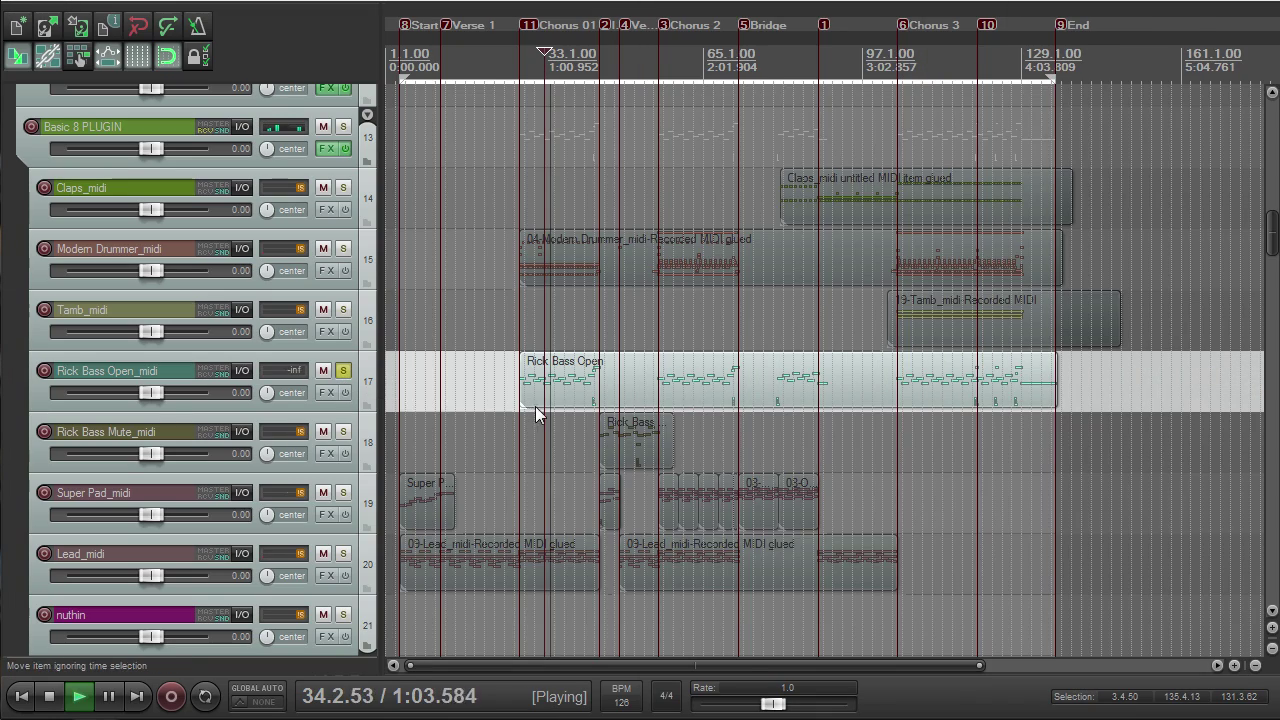
Step: Enlarge the Rick Bass Open_midi track's height while auditioning it soloed in Chorus 01, and unsolo it
scroll(410, 402, "up", 4)
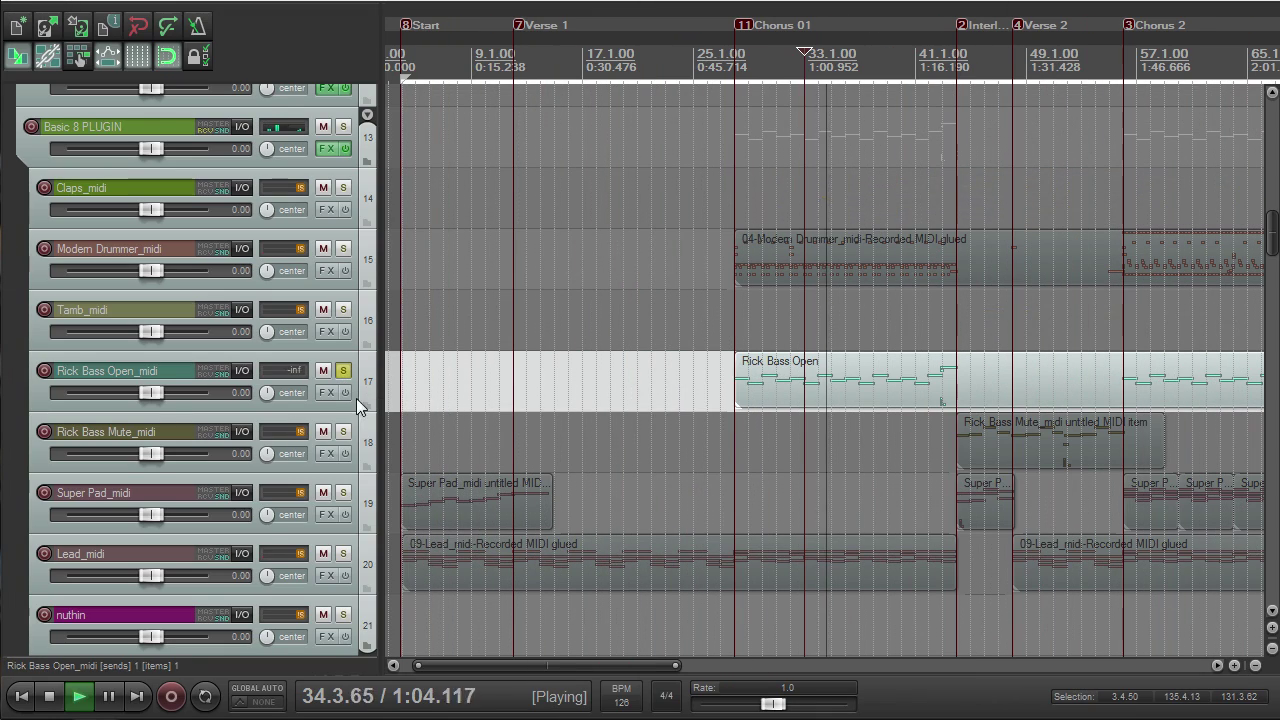
left_click_drag(301, 407, 322, 548)
scroll(814, 518, "down", 2)
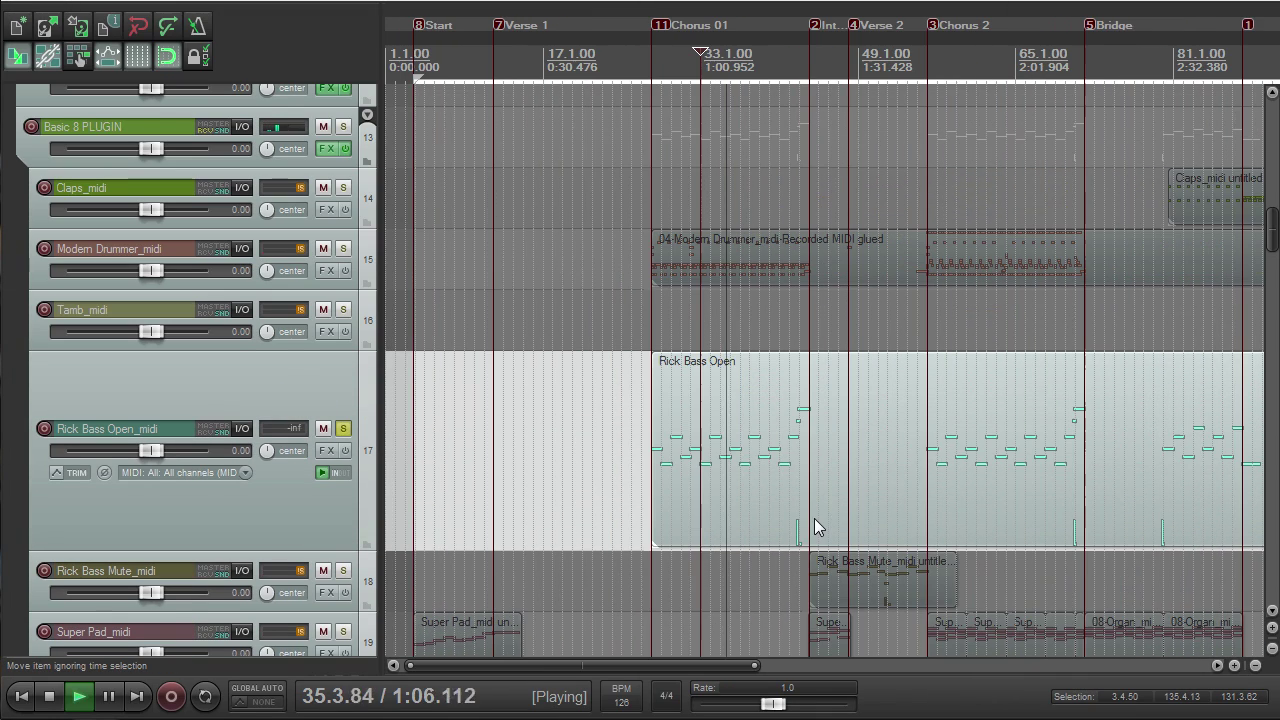
left_click(343, 428)
key("space")
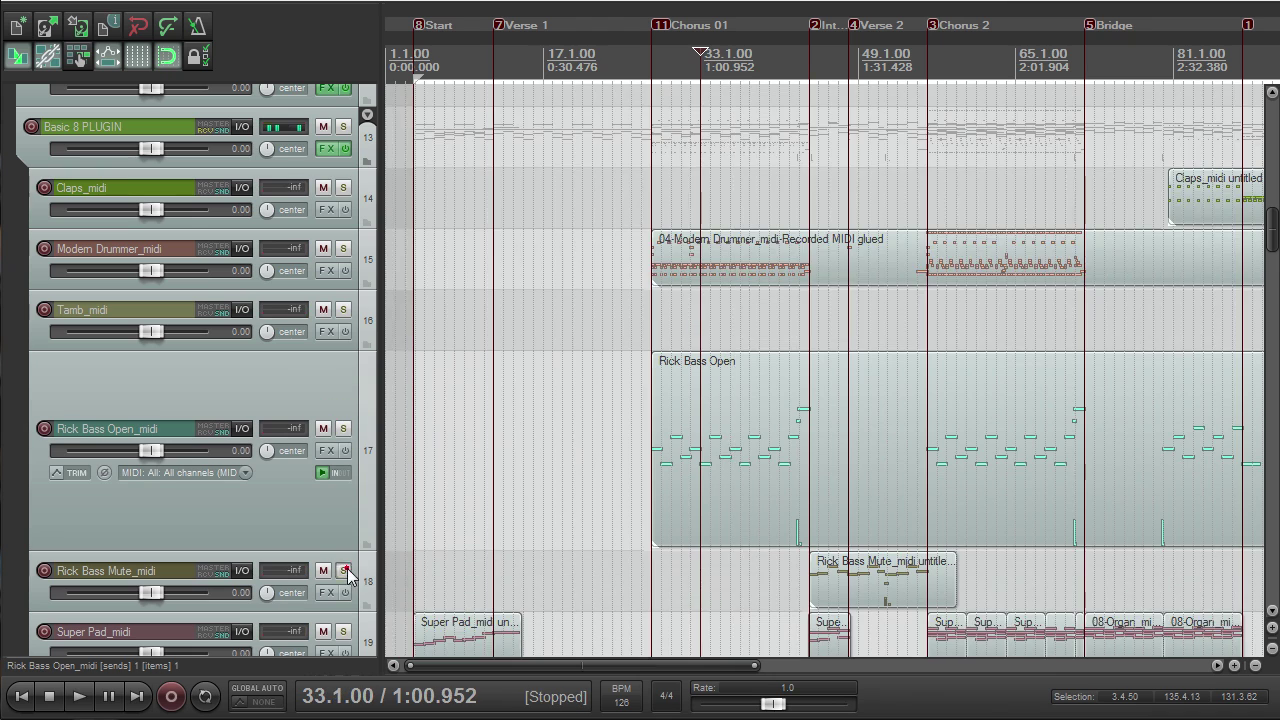
Step: Solo Rick Bass Mute_midi, audition its part from bar 49 in Verse 2, and unsolo it
left_click(343, 571)
left_click(862, 58)
key("space")
scroll(864, 372, "up", 5)
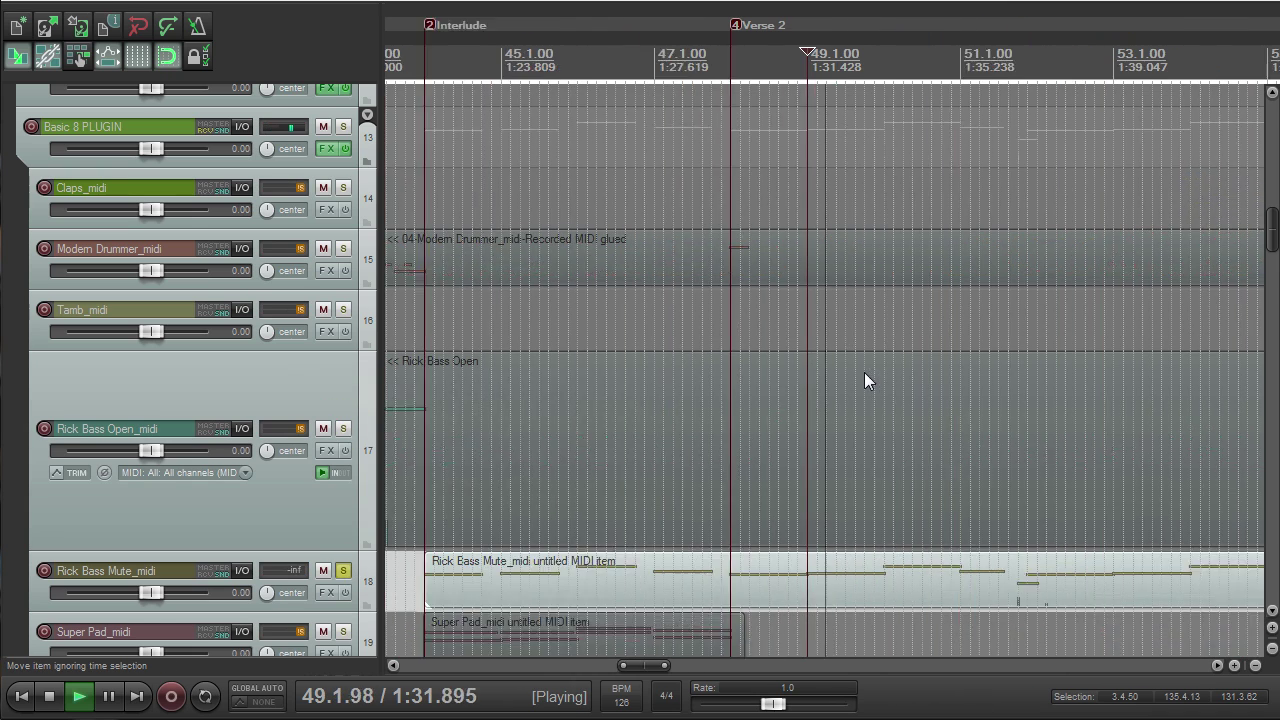
scroll(681, 515, "down", 3)
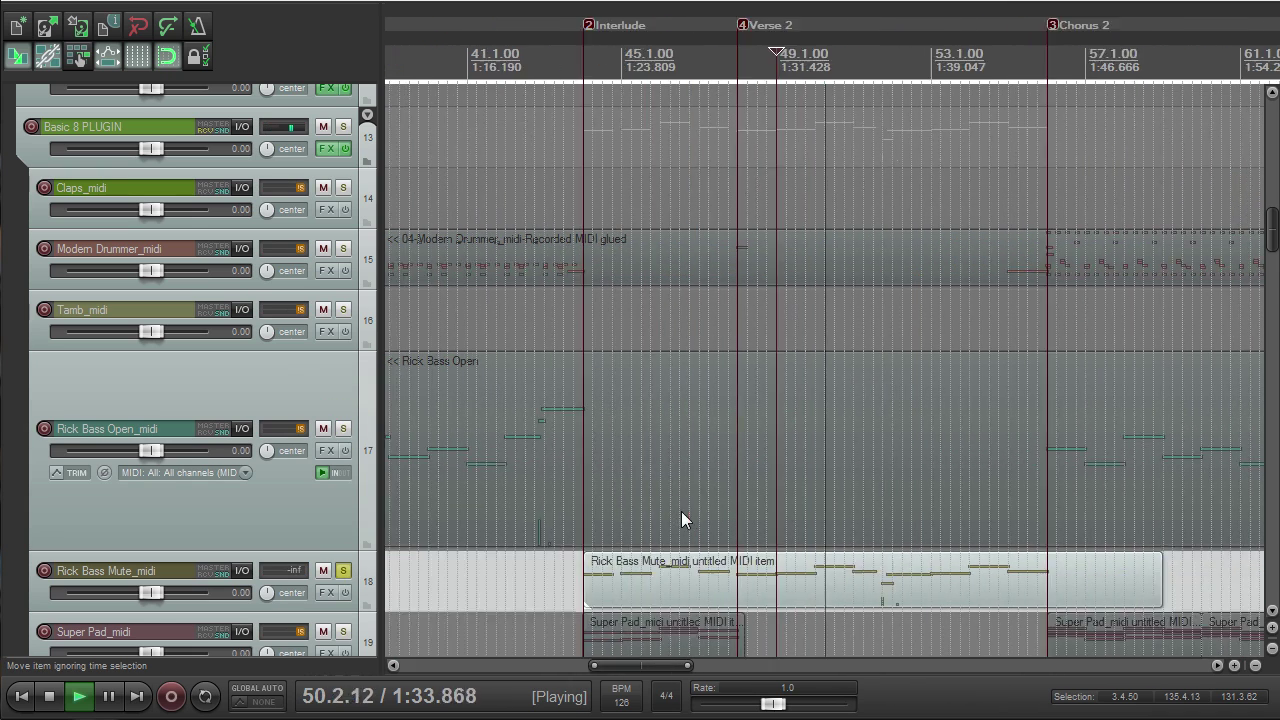
scroll(682, 515, "down", 2)
scroll(698, 514, "down", 3)
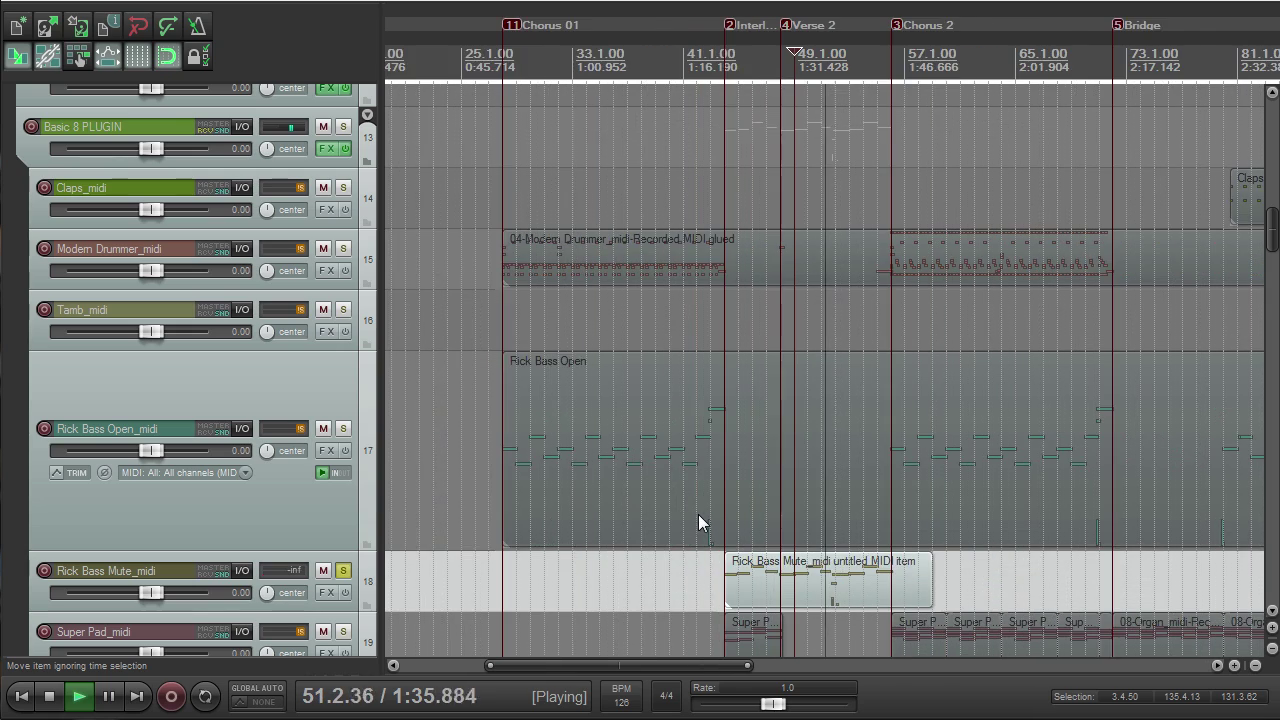
scroll(699, 514, "up", 4)
scroll(699, 514, "up", 5)
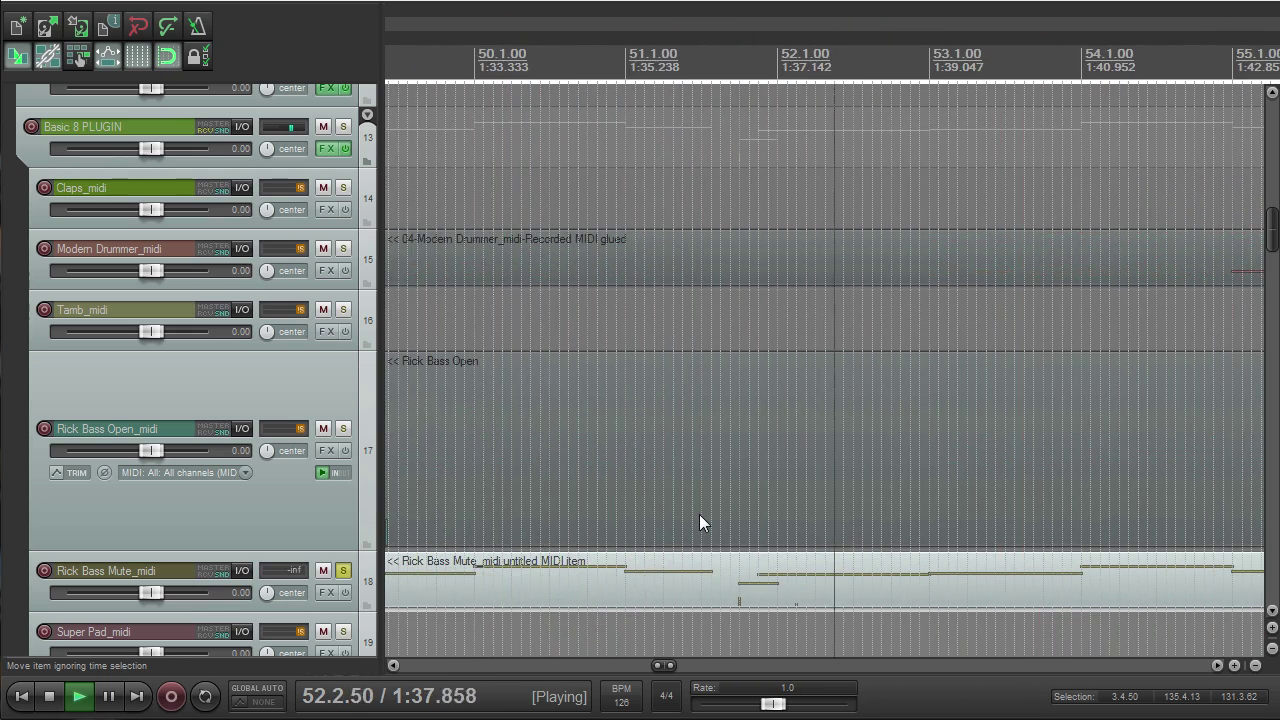
scroll(706, 517, "down", 5)
scroll(665, 522, "up", 3)
scroll(666, 522, "down", 3)
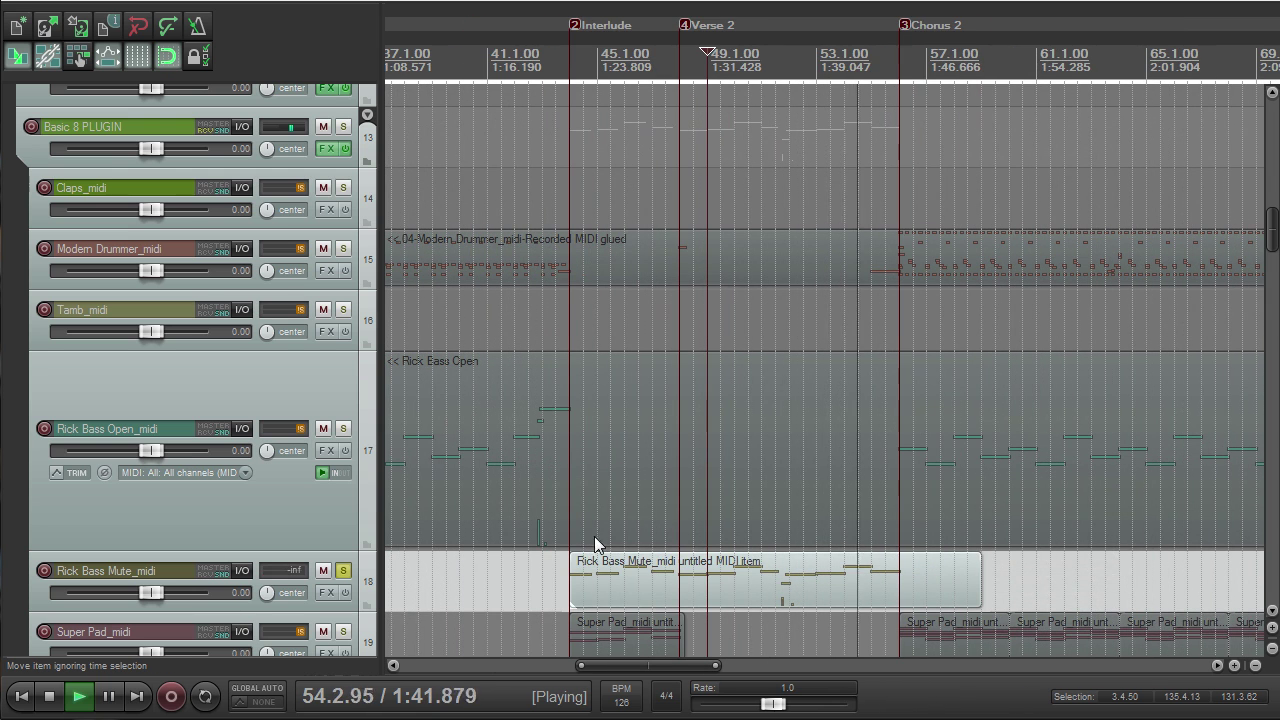
left_click(344, 572)
key("space")
Step: Audition Rick Bass Open_midi and Rick Bass Mute_midi soloed together from bar 54 into Chorus 2, and unsolo both
scroll(875, 516, "down", 5)
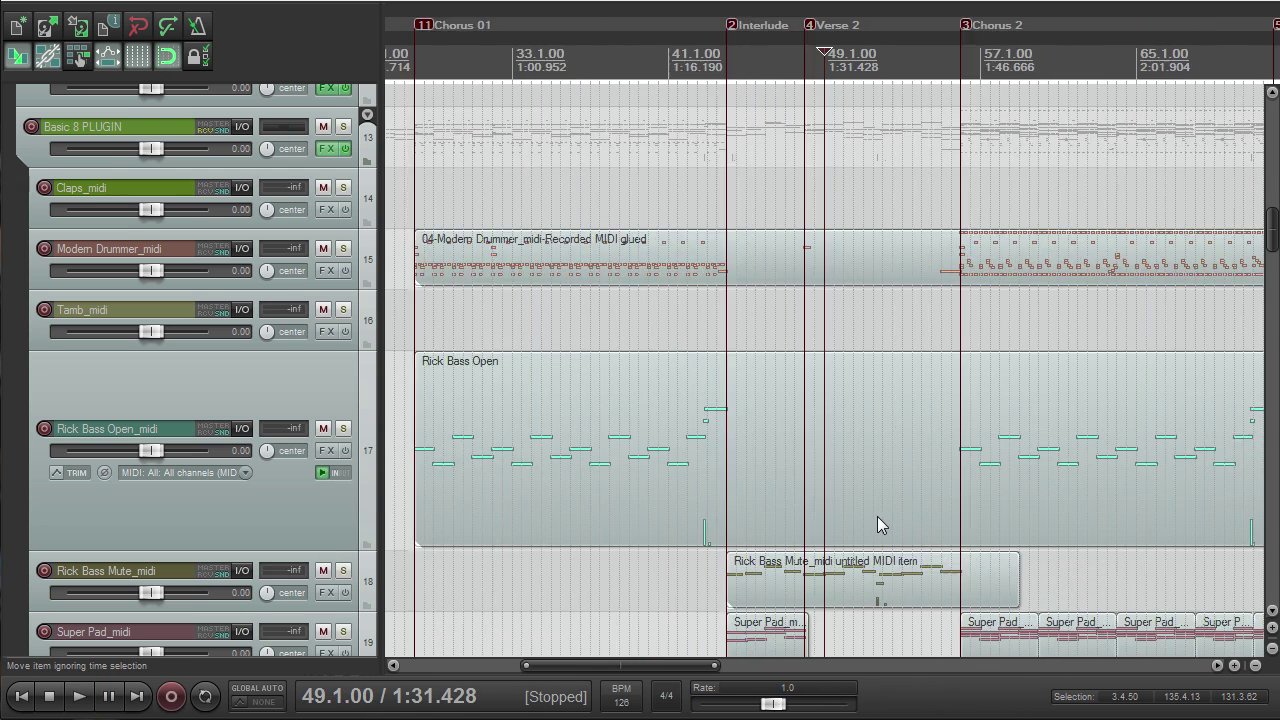
scroll(888, 334, "up", 3)
left_click(921, 67)
left_click(343, 570)
left_click(343, 428)
key("space")
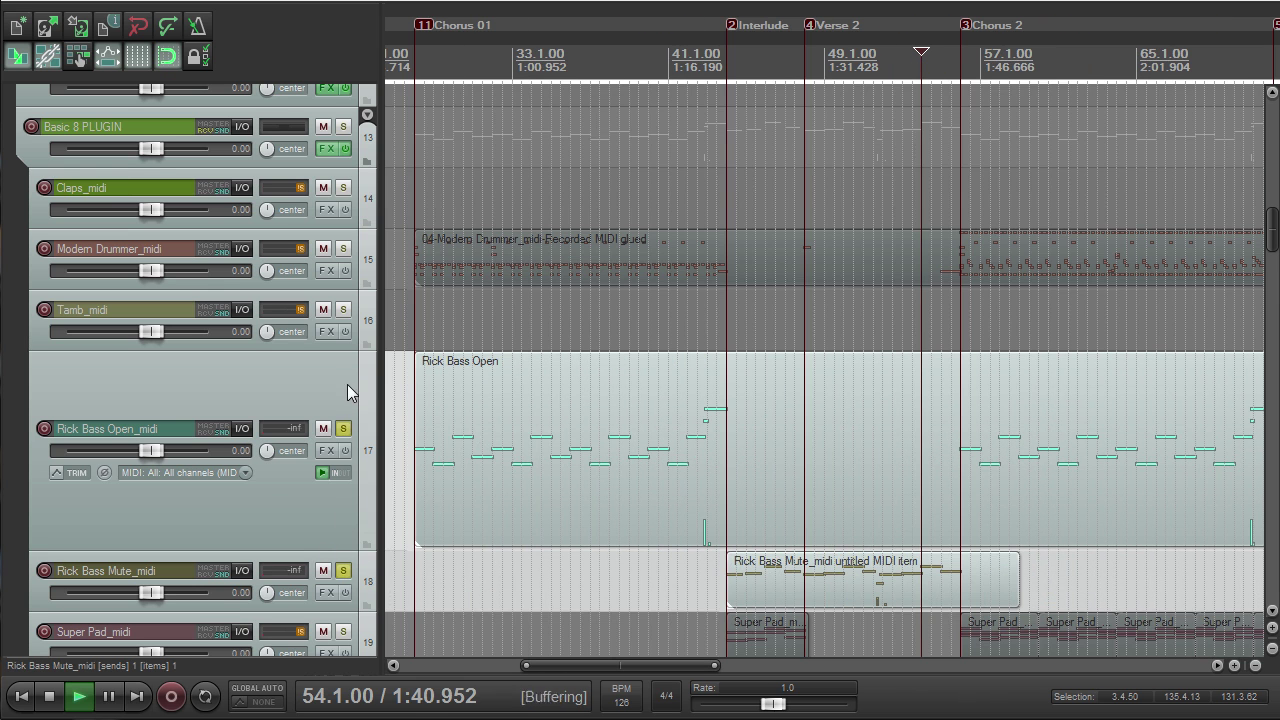
scroll(899, 444, "up", 5)
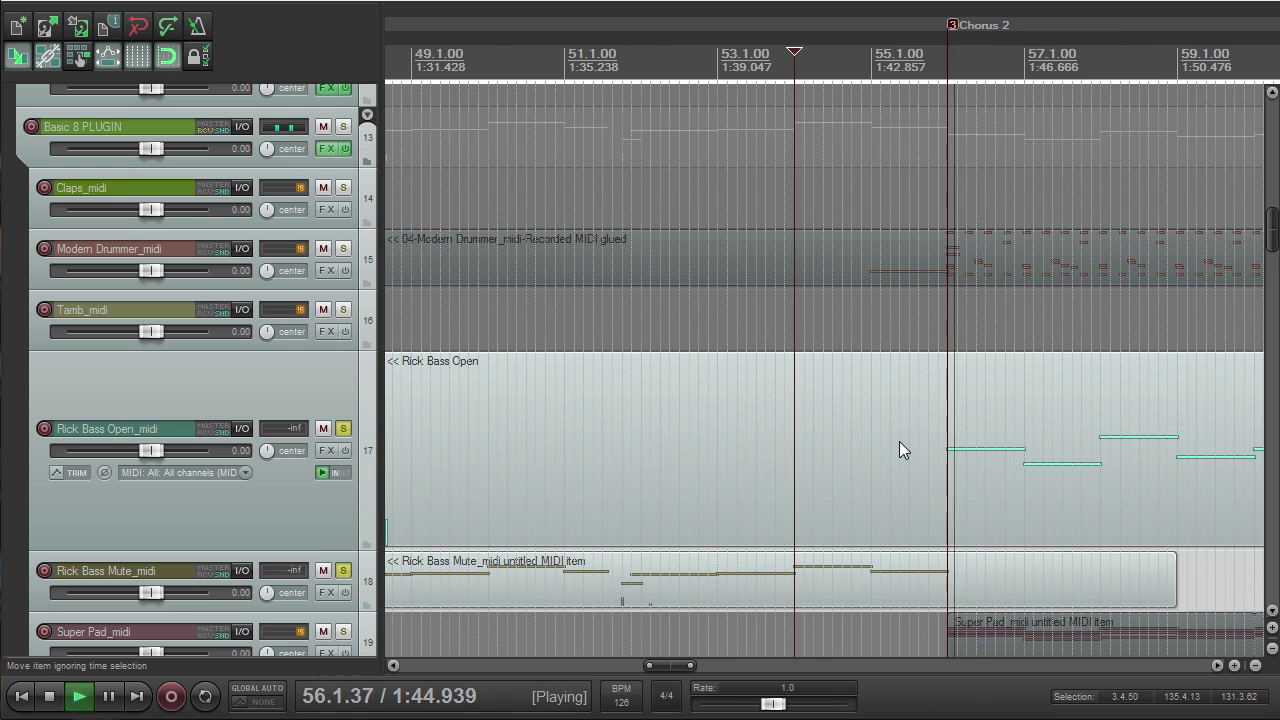
scroll(891, 442, "down", 3)
key("space")
left_click(343, 570)
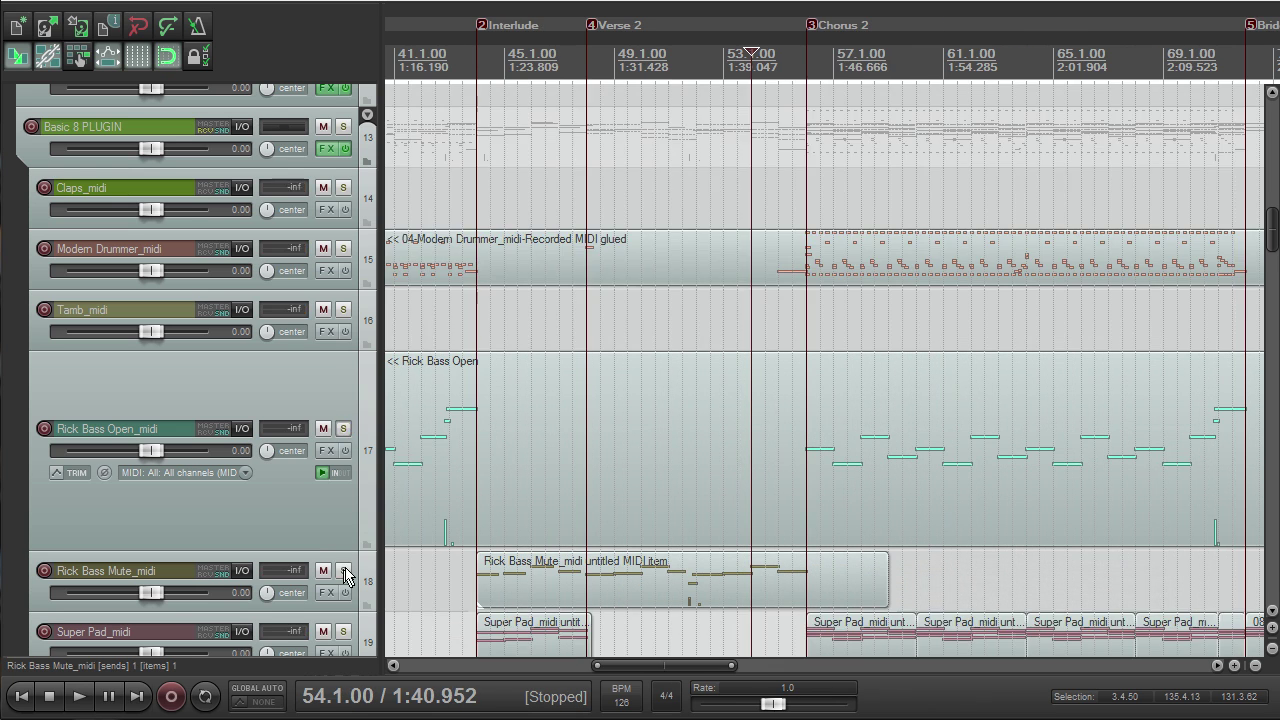
Step: Review the CinePerc and Scarbee Rickenbacker instruments in the Basic 8 PLUGIN rack, and expand and examine the Arctic Morning synth
scroll(711, 448, "down", 7)
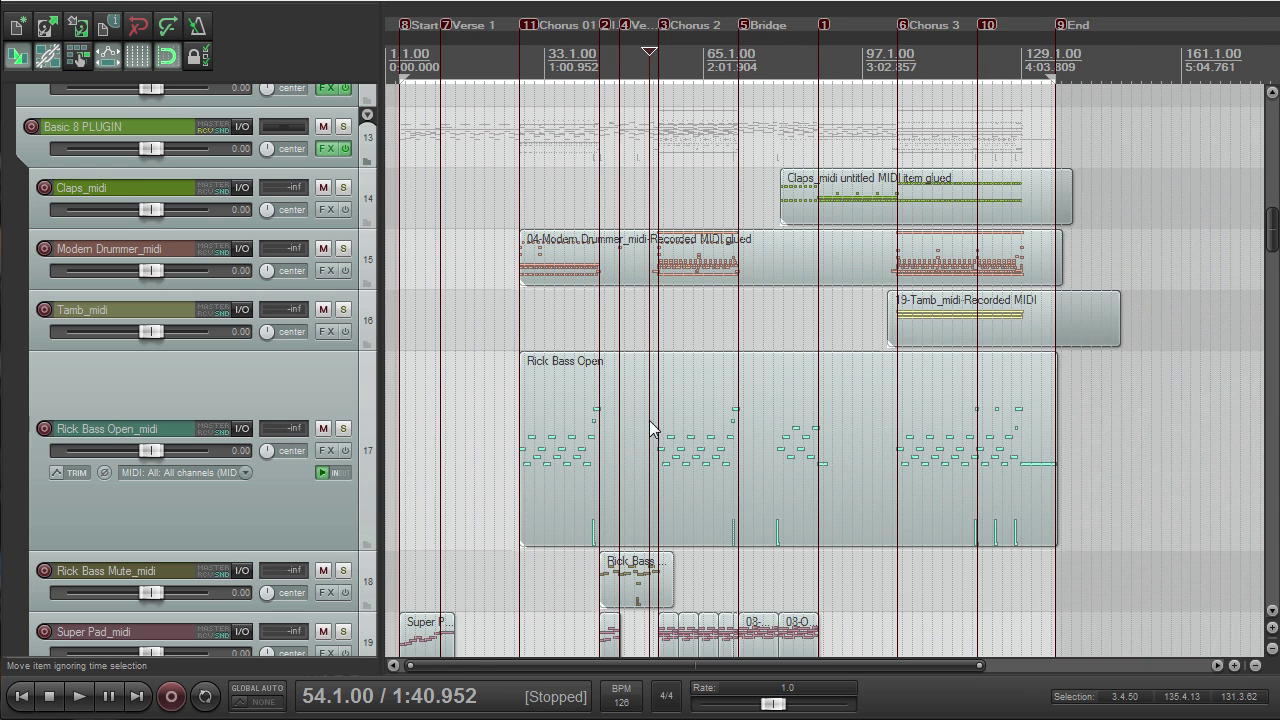
scroll(674, 366, "down", 4)
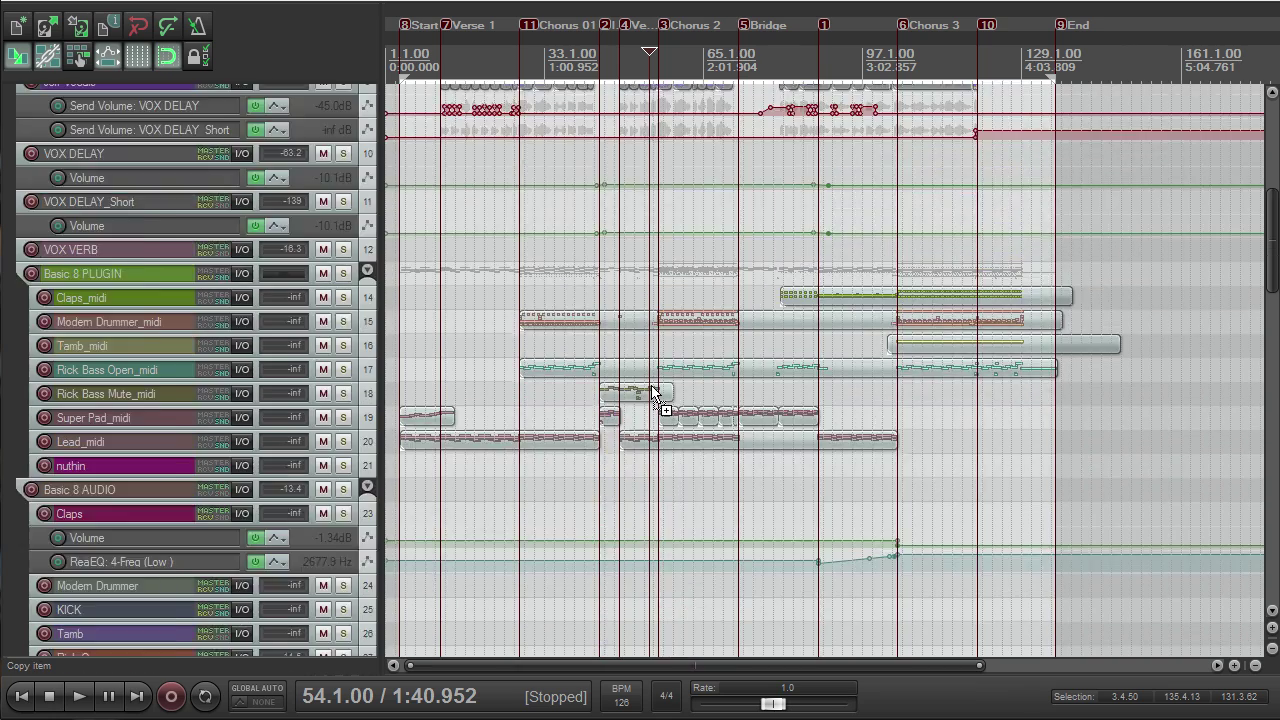
scroll(652, 391, "up", 4)
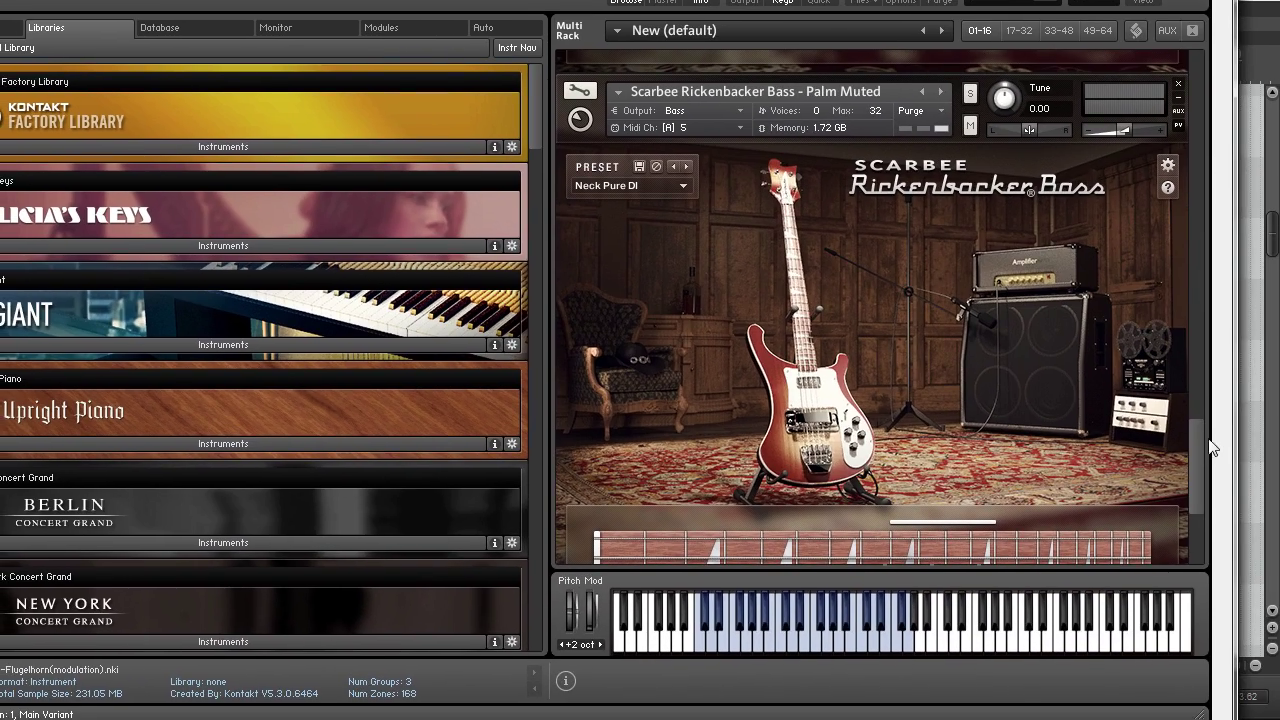
left_click_drag(1209, 440, 1174, 37)
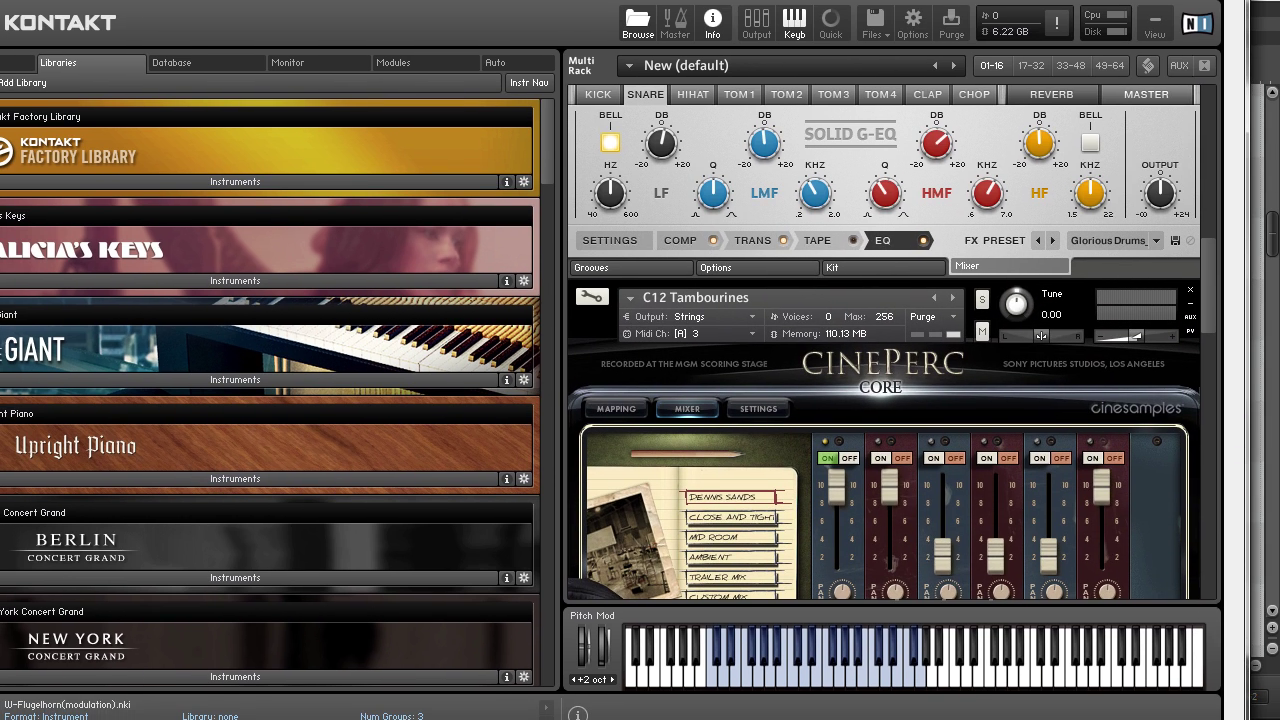
left_click_drag(1214, 270, 1216, 317)
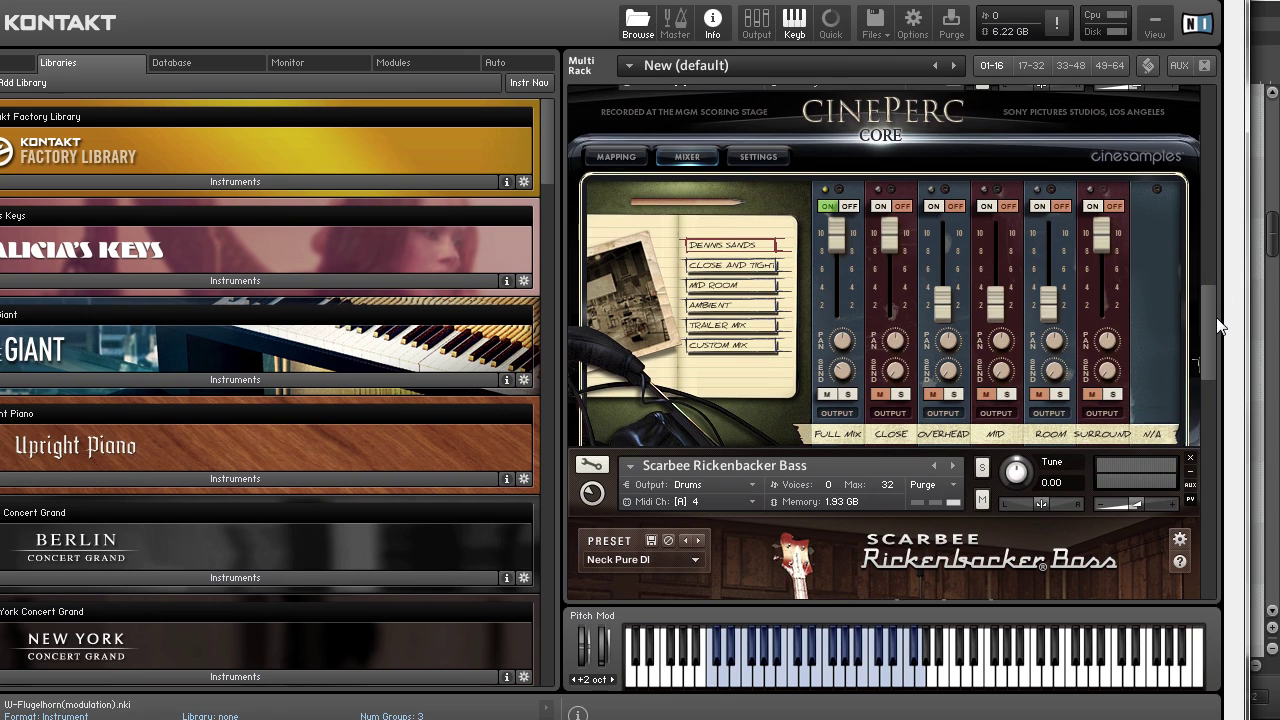
left_click_drag(1216, 309, 1228, 483)
left_click(1190, 440)
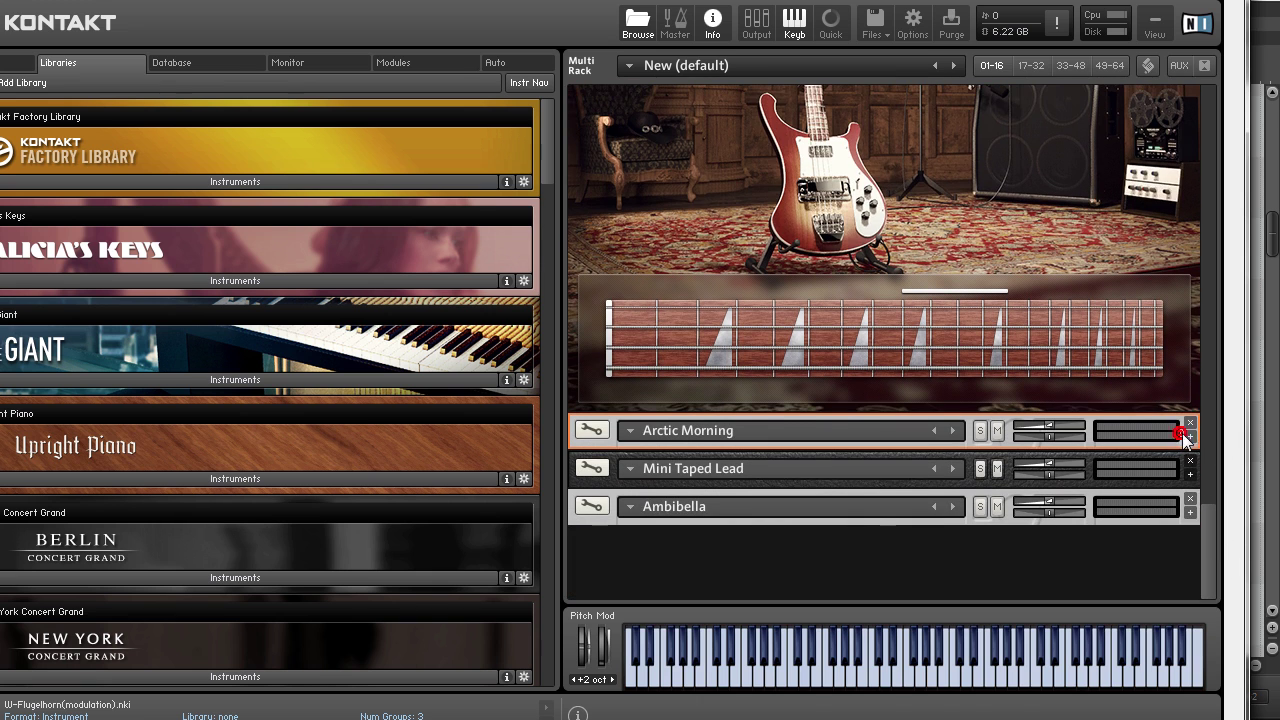
left_click(1206, 65)
left_click(1206, 65)
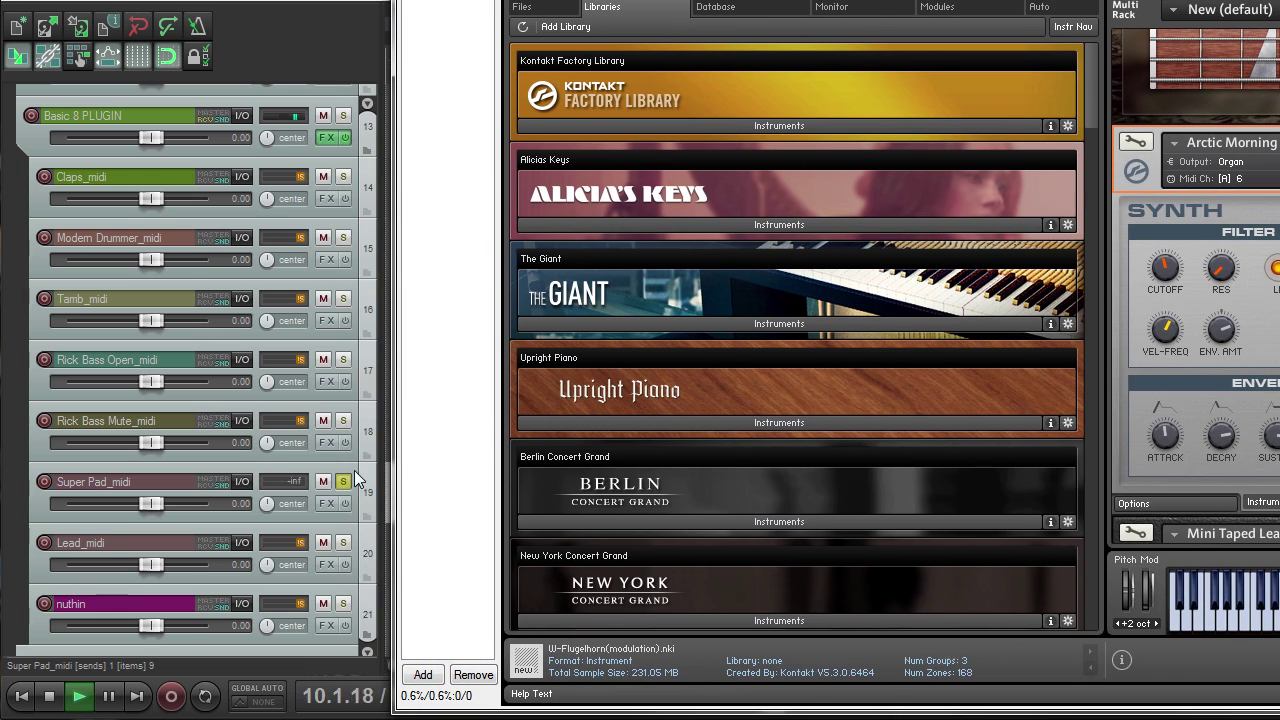
Step: End the soloed audition of Super Pad_midi, unsolo it, and uncover the arrangement behind the instrument window
left_click(344, 481)
key("space")
left_click_drag(600, 0, 832, 0)
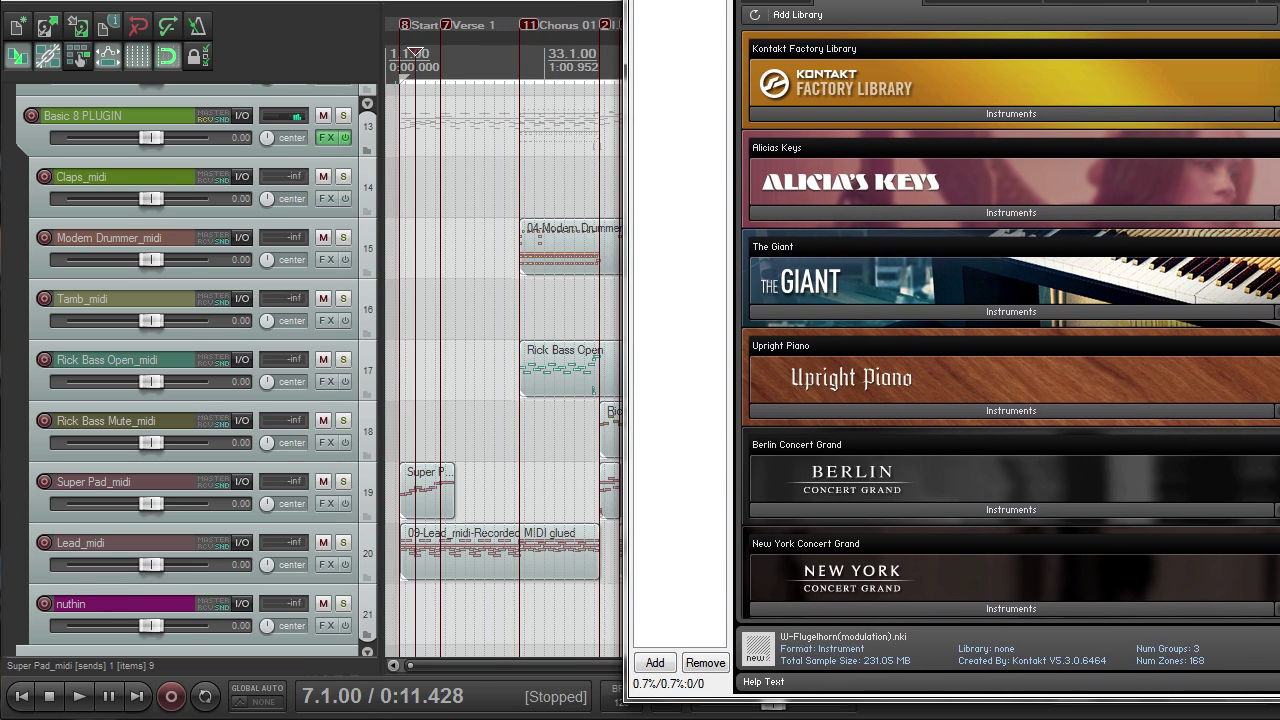
Step: Examine the Mini Taped Lead instrument and audition Lead_midi soloed from bar 7, and unsolo it
left_click(343, 543)
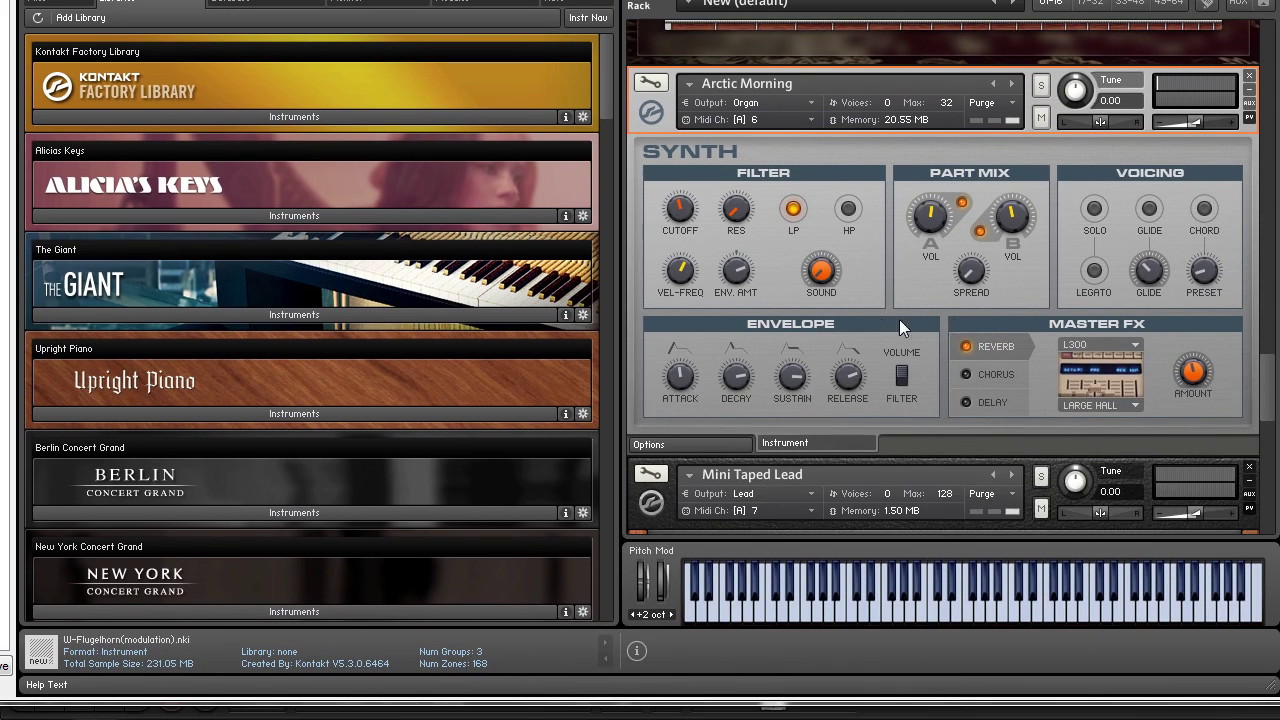
left_click_drag(1265, 361, 1263, 408)
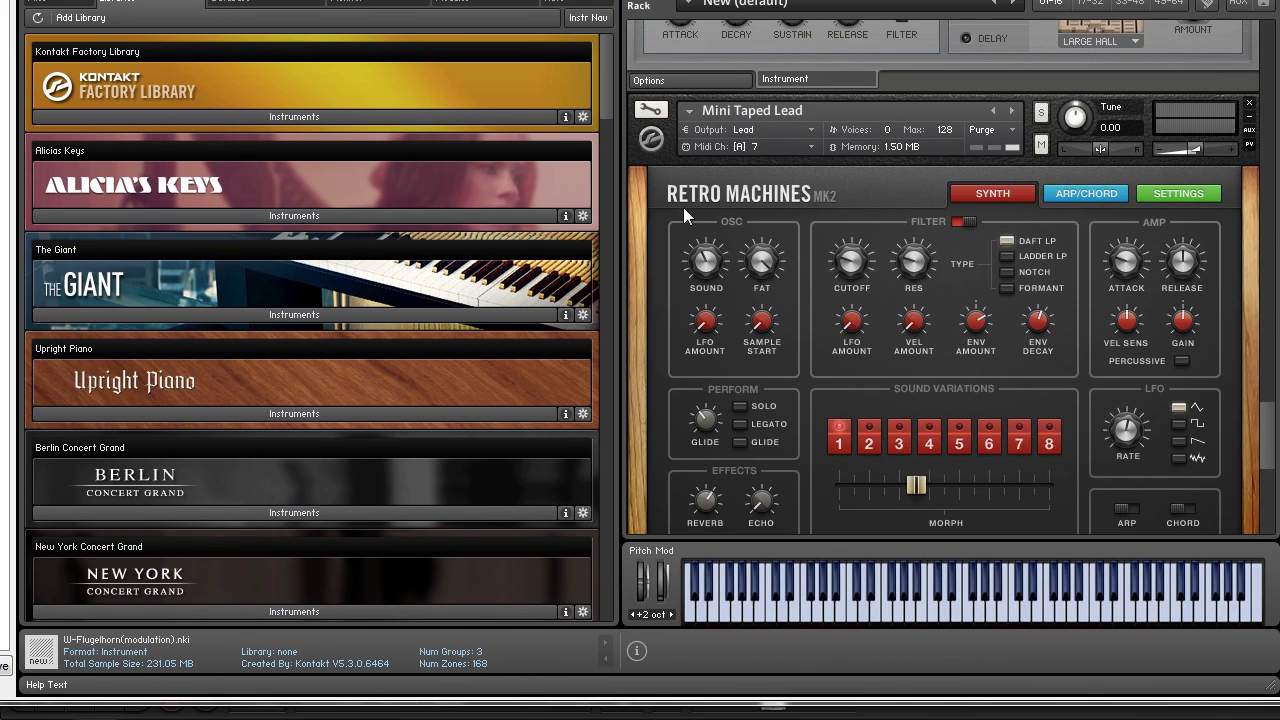
key("space")
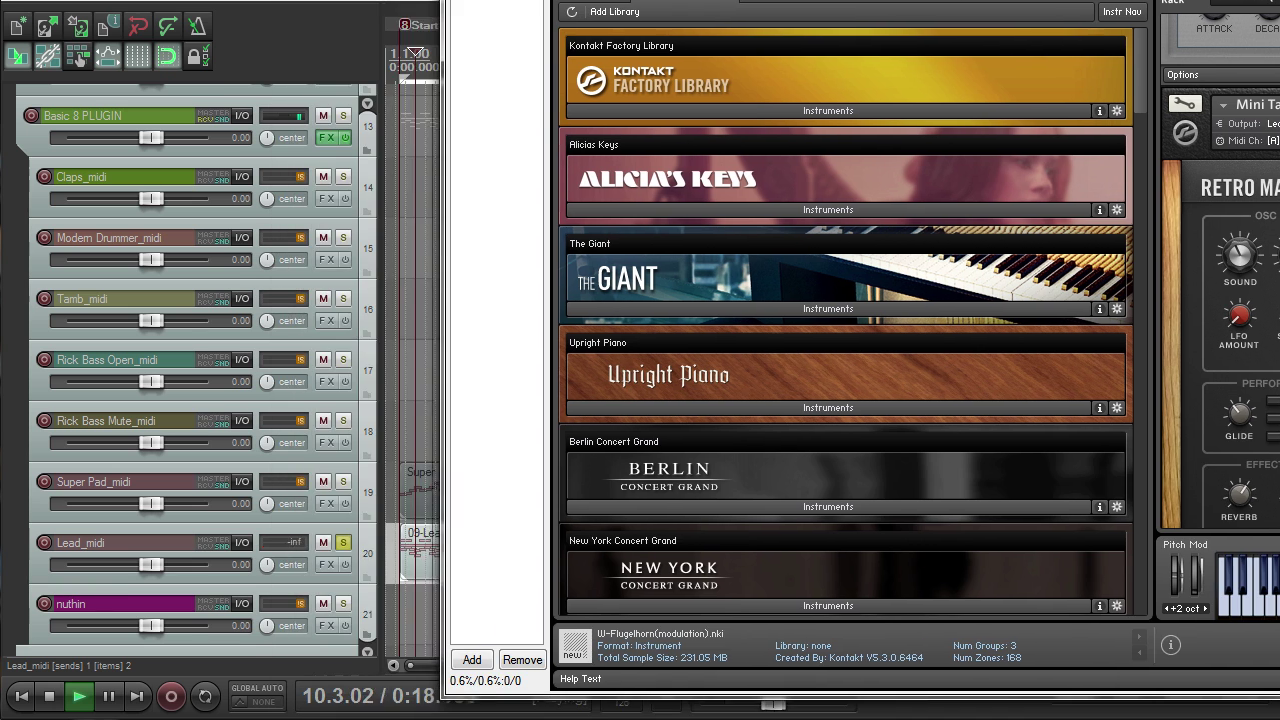
left_click_drag(860, 0, 702, 0)
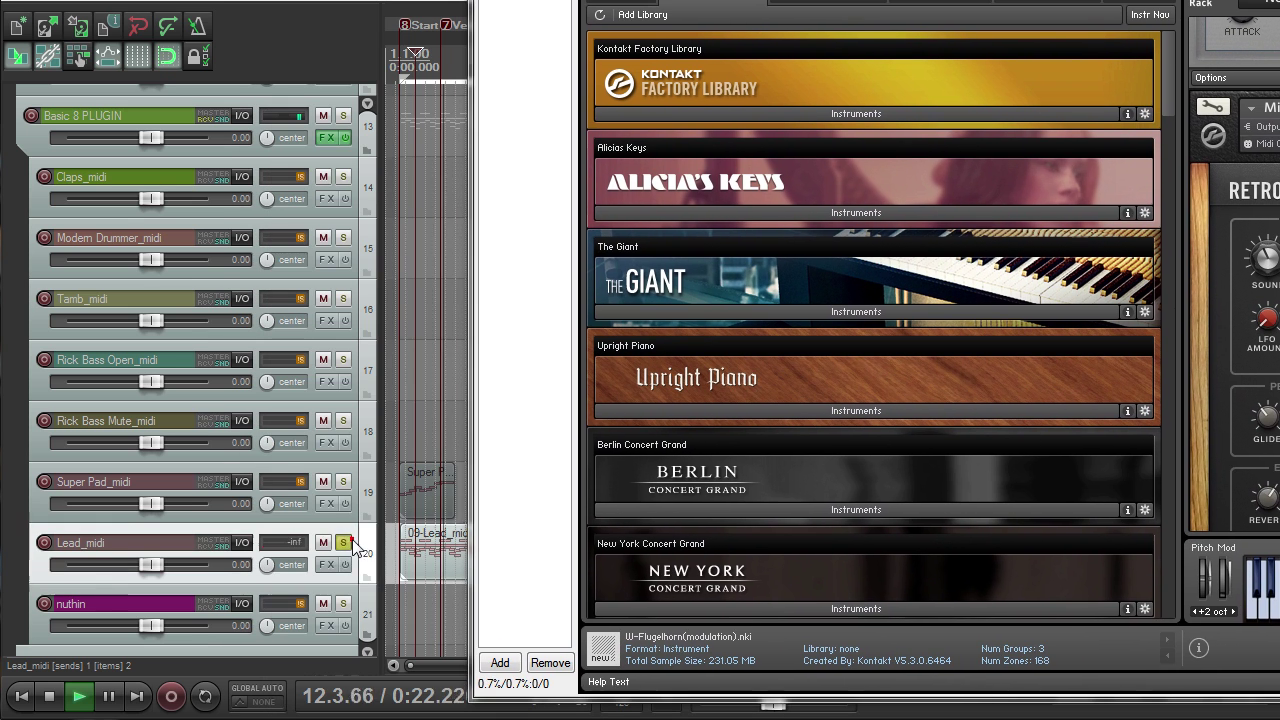
left_click(347, 541)
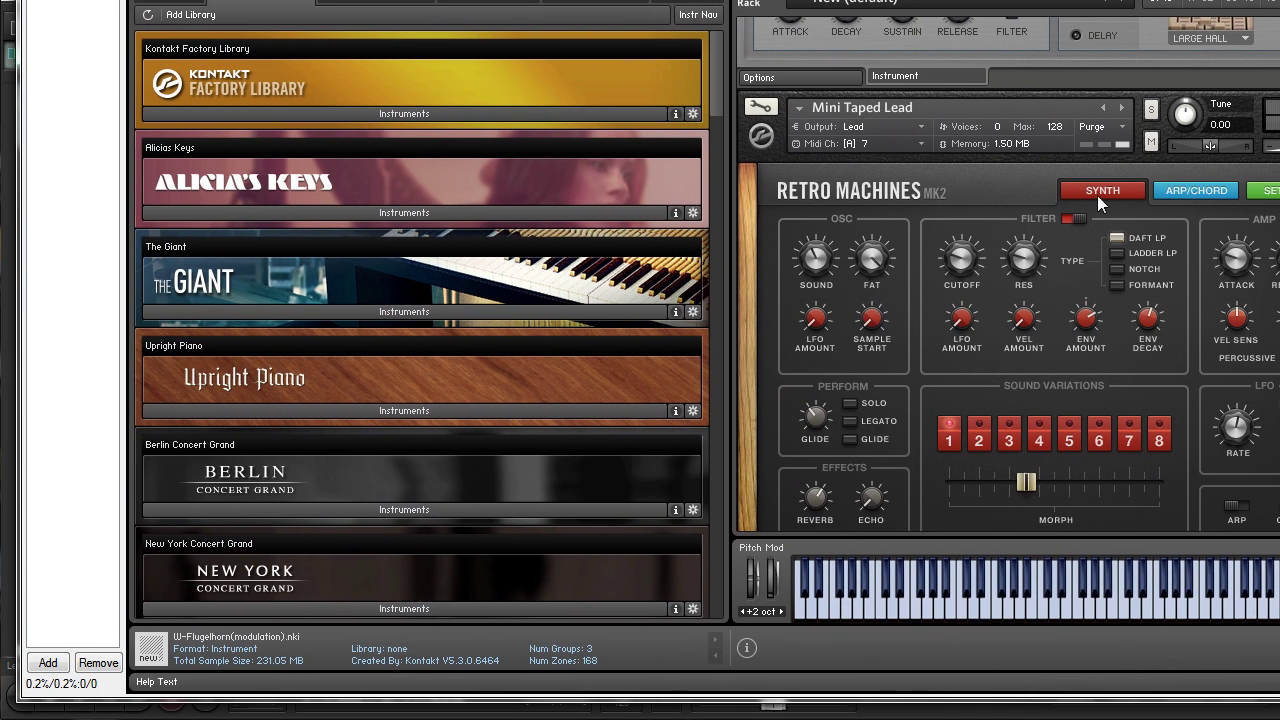
Step: Examine the Ambibella pad instrument, and bring the full arrangement back into view
scroll(1213, 318, "down", 5)
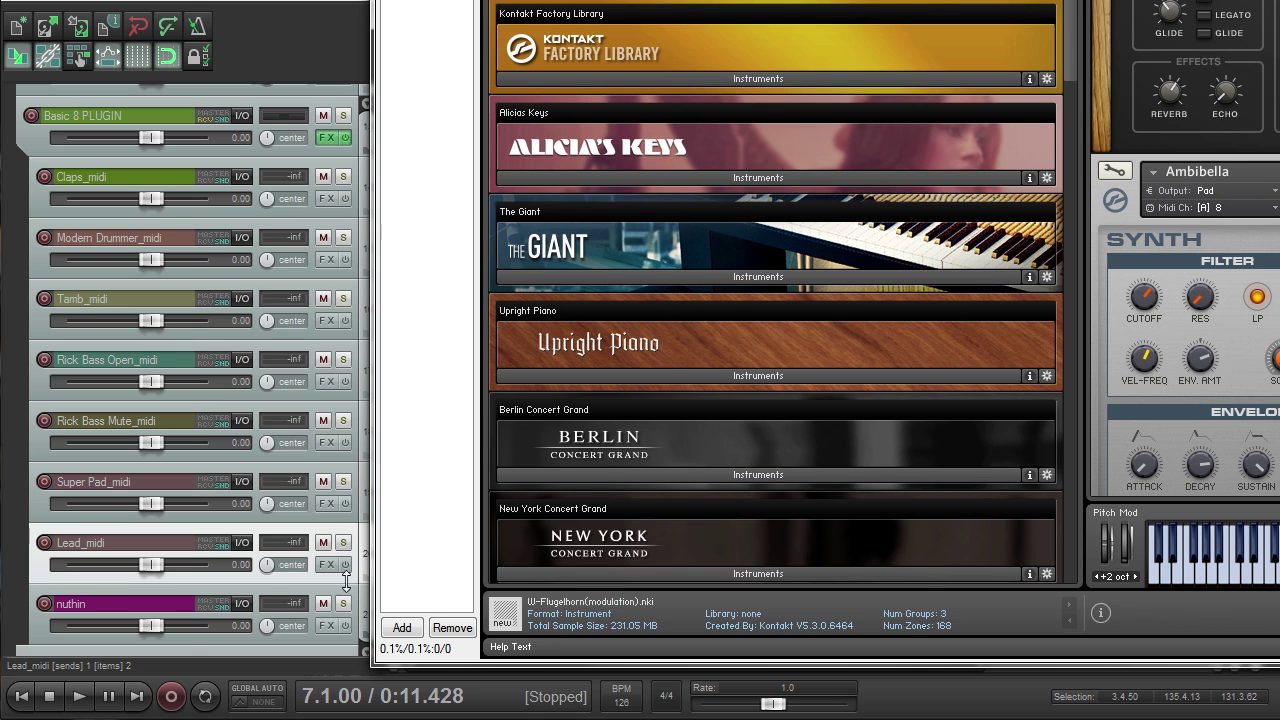
left_click_drag(560, 2, 1098, 2)
scroll(545, 335, "down", 3)
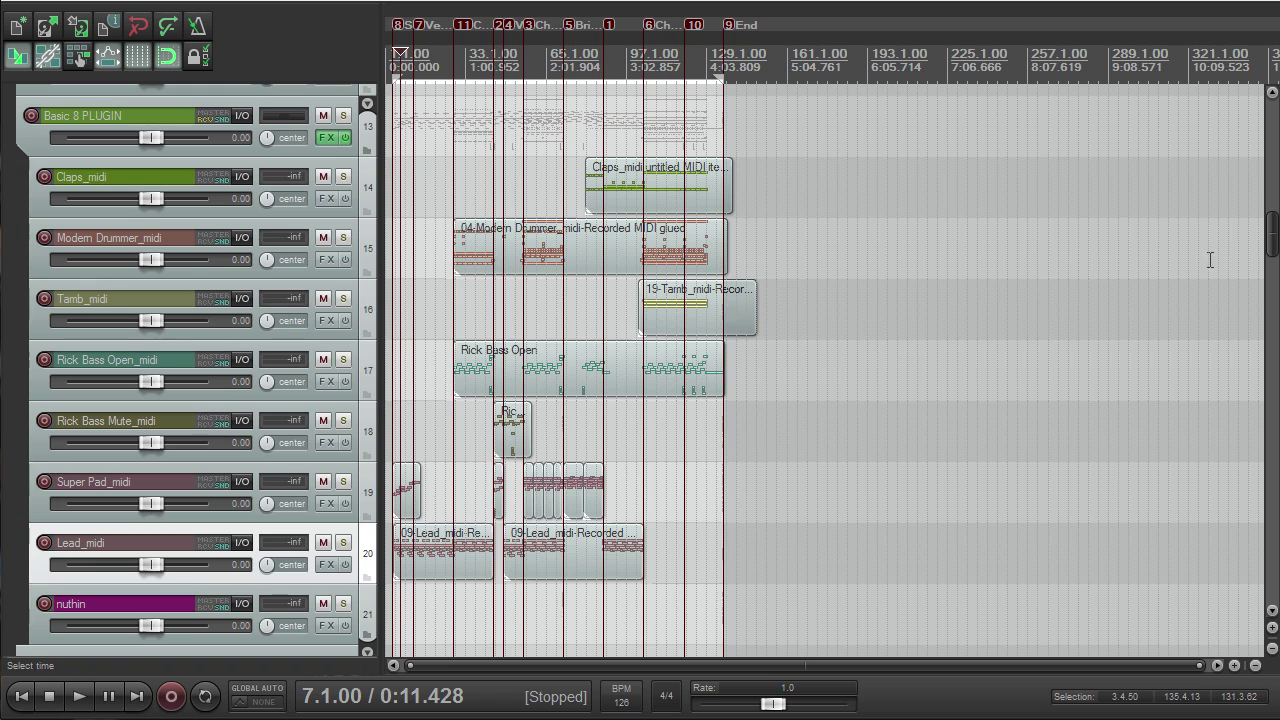
Step: Go to the Kontakt 8_2 track group and examine its instruments from Four Talking back to Hammered Piano + release
left_click_drag(1272, 235, 1231, 485)
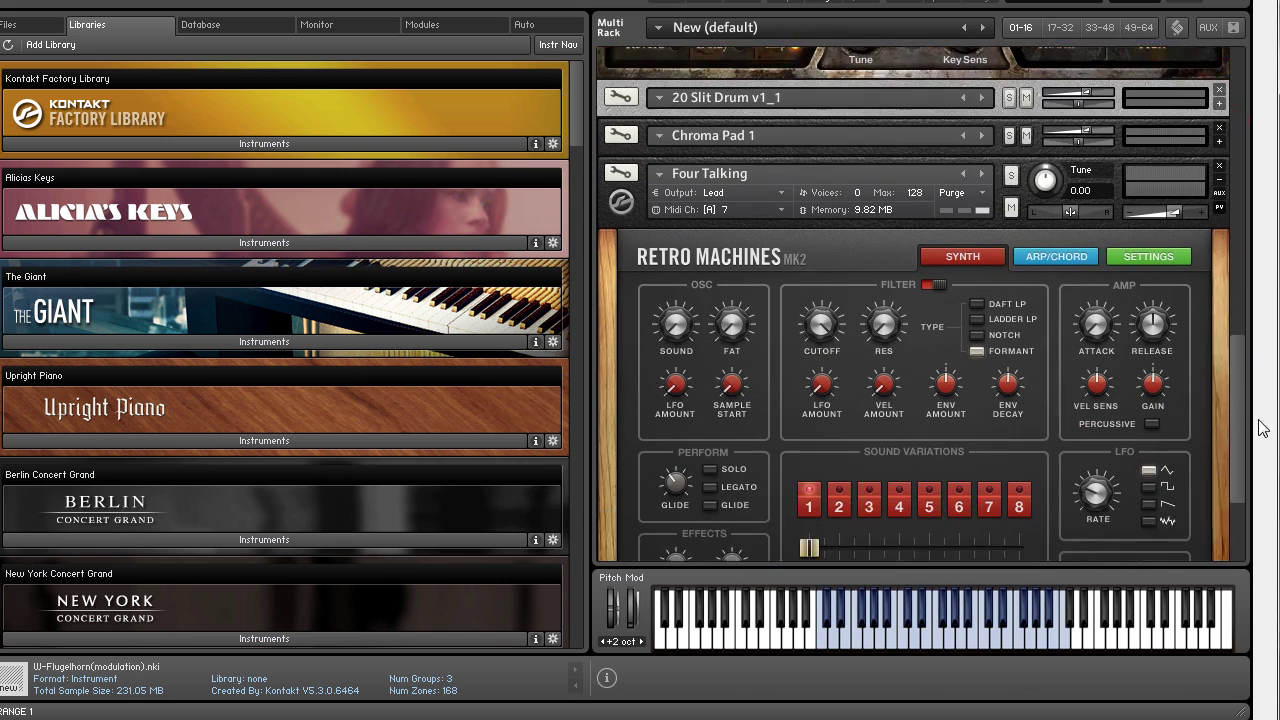
left_click_drag(1262, 428, 1238, 93)
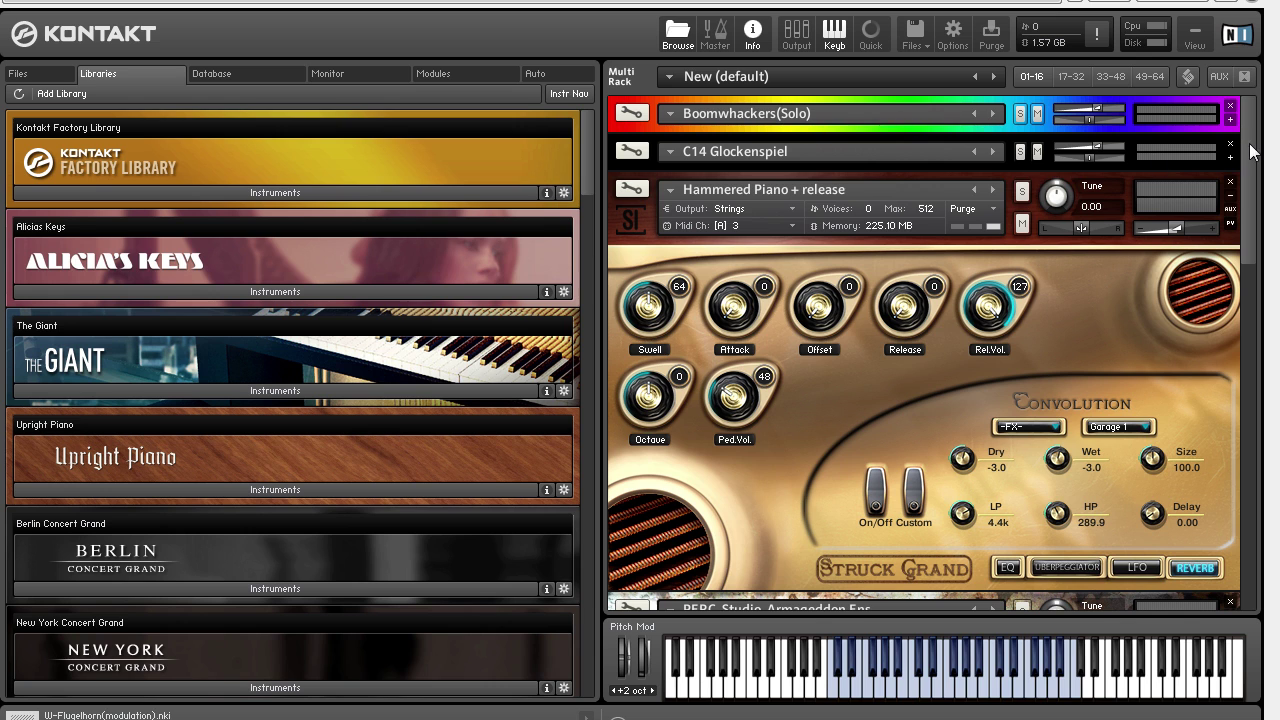
left_click_drag(1247, 172, 1250, 193)
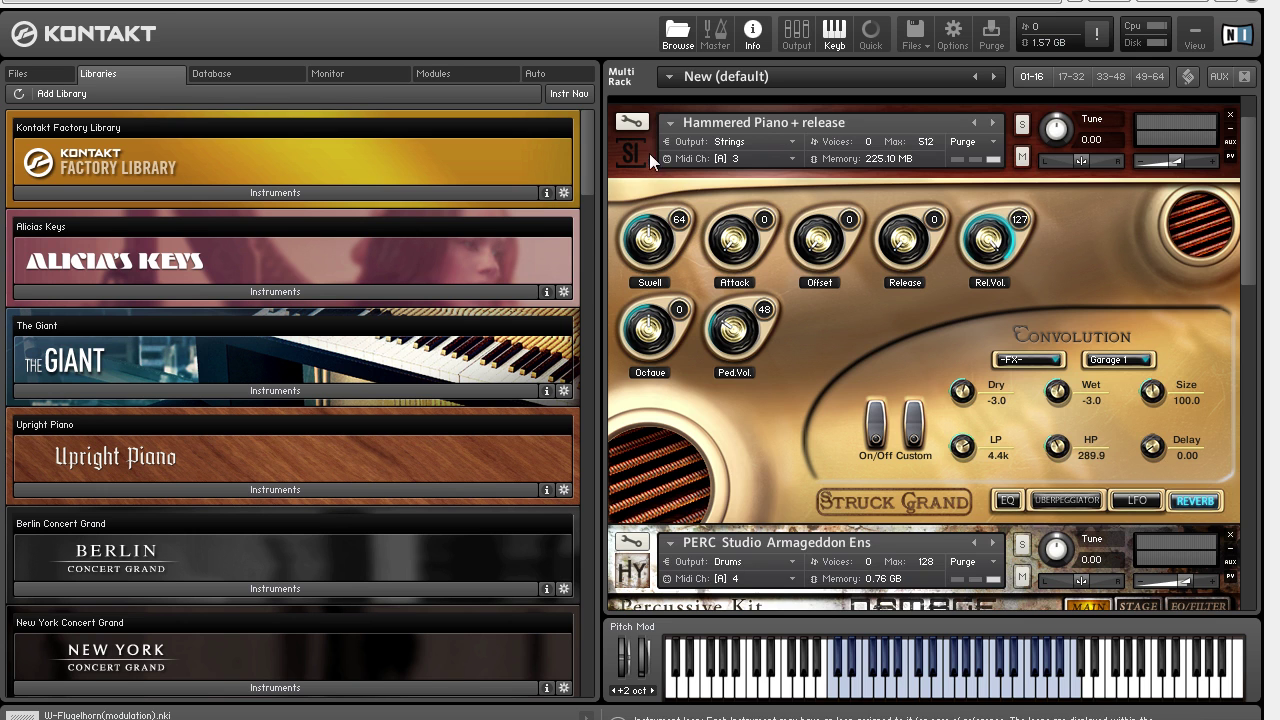
Step: Solo the Plucked Grand audio track and audition its part from bar 109 in Chorus 3
left_click_drag(592, 166, 395, 139)
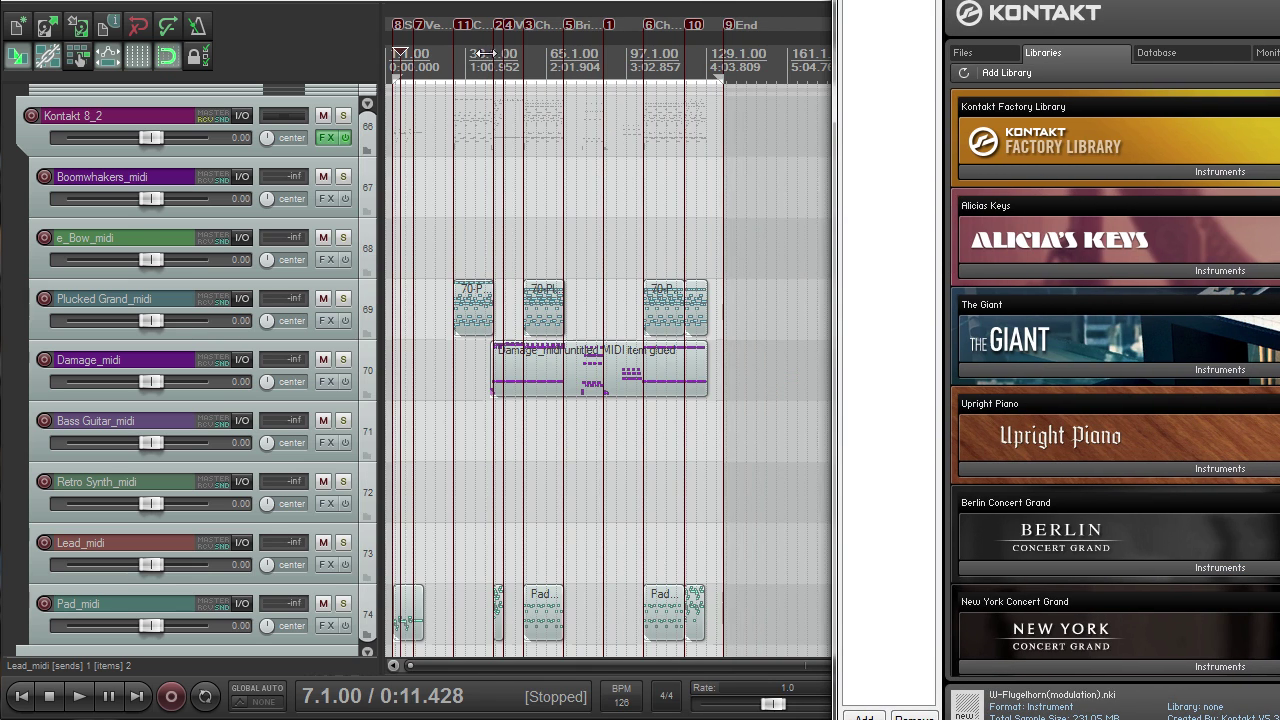
left_click(488, 54)
left_click(343, 421)
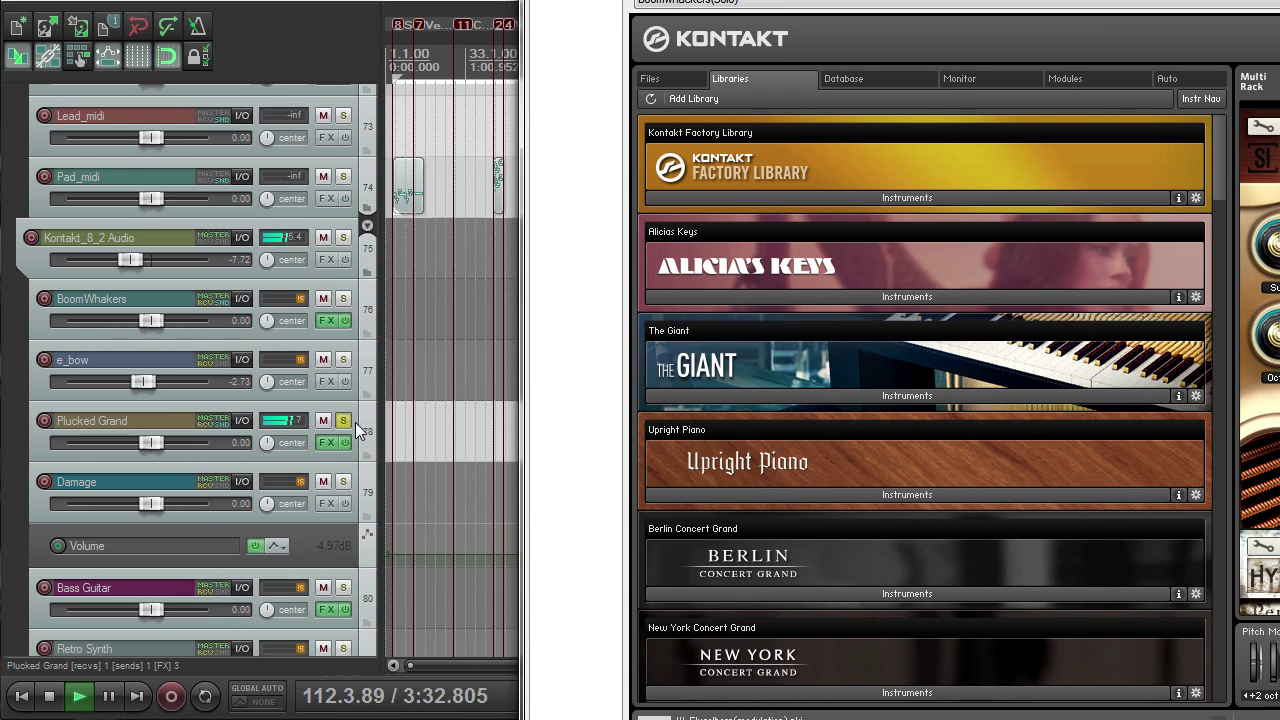
key("space")
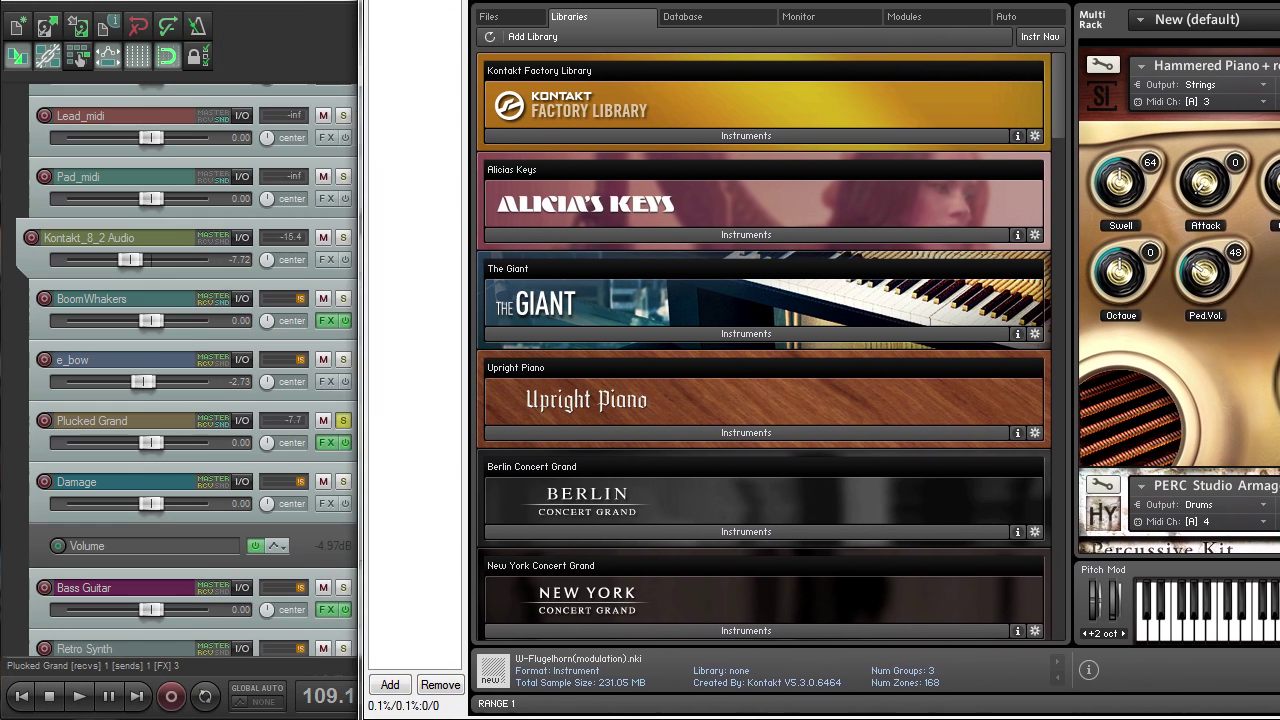
left_click_drag(700, 0, 814, 13)
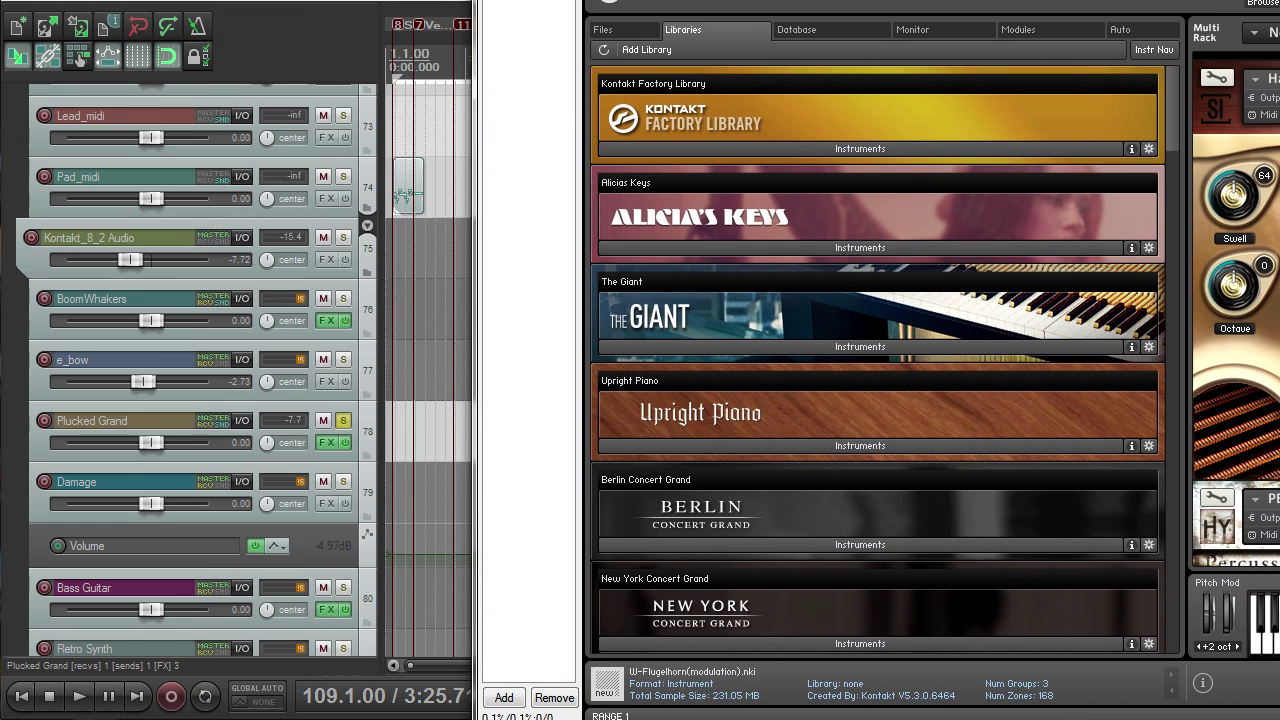
Step: Examine the Plucked Grand's ReaComp, ReaEQ and ReaDelay effects while auditioning it soloed, and unsolo the track
left_click(324, 444)
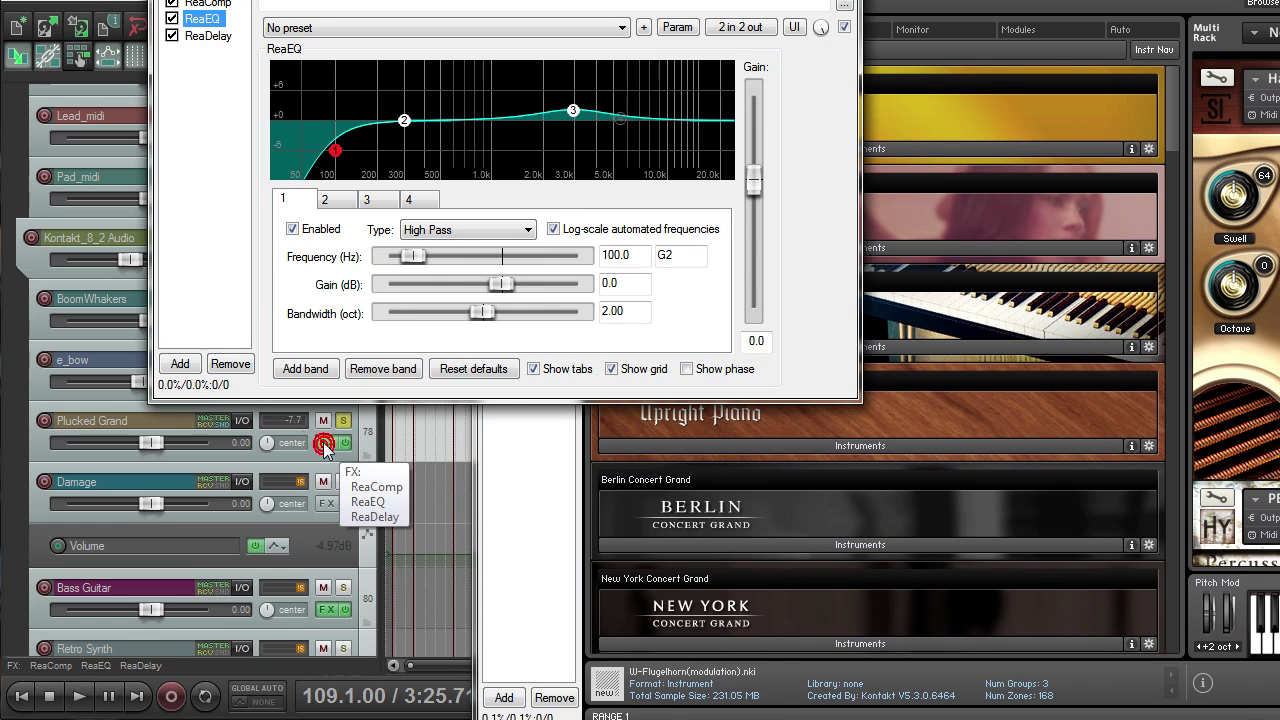
left_click(207, 4)
key("space")
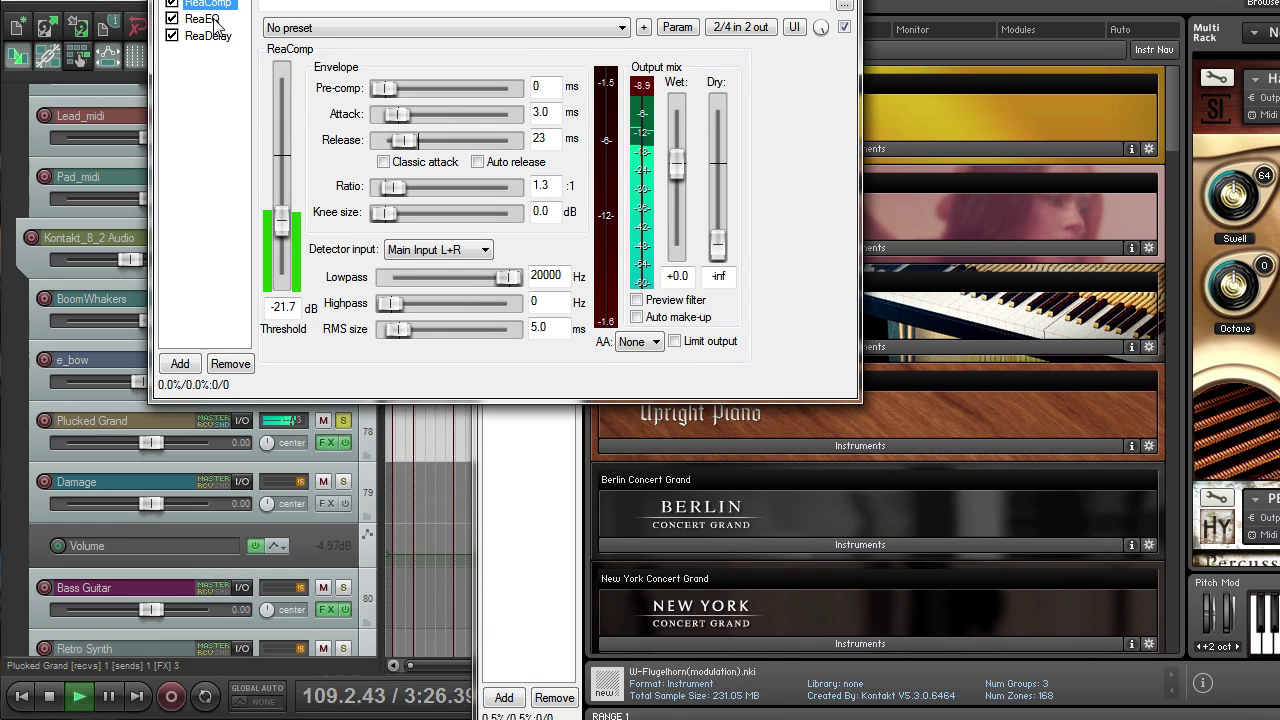
left_click(207, 19)
left_click(212, 37)
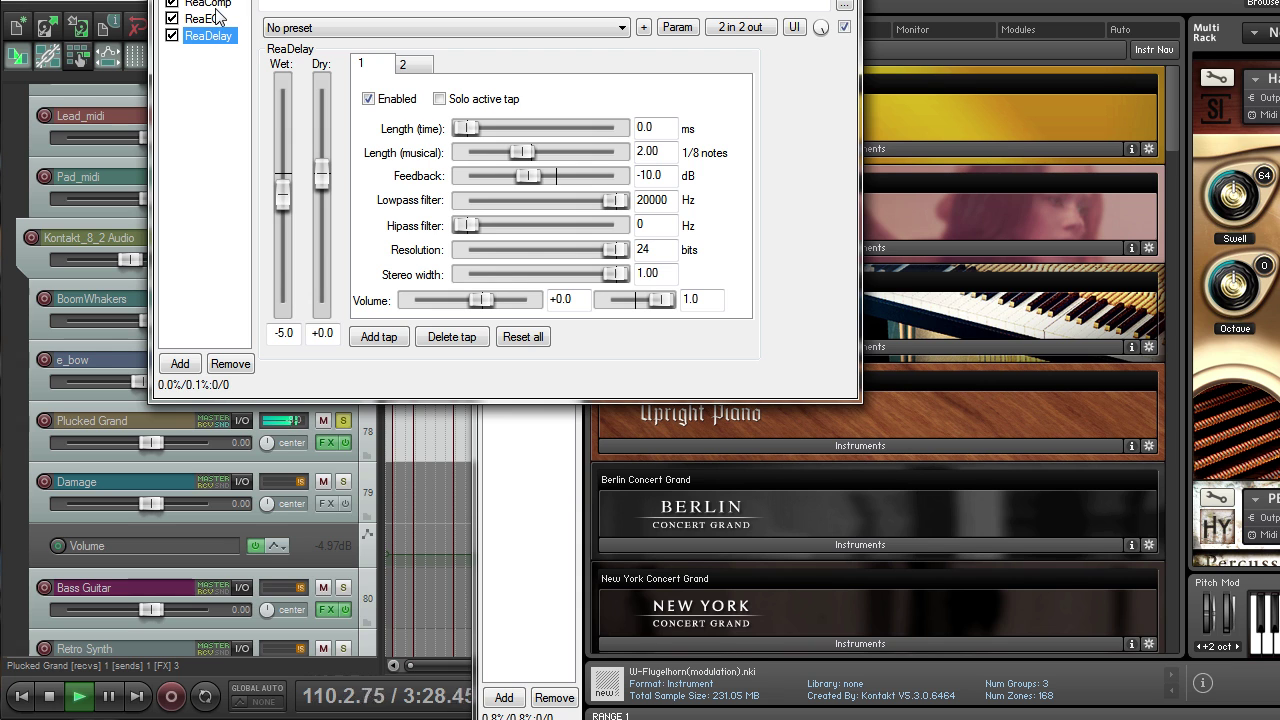
left_click(326, 442)
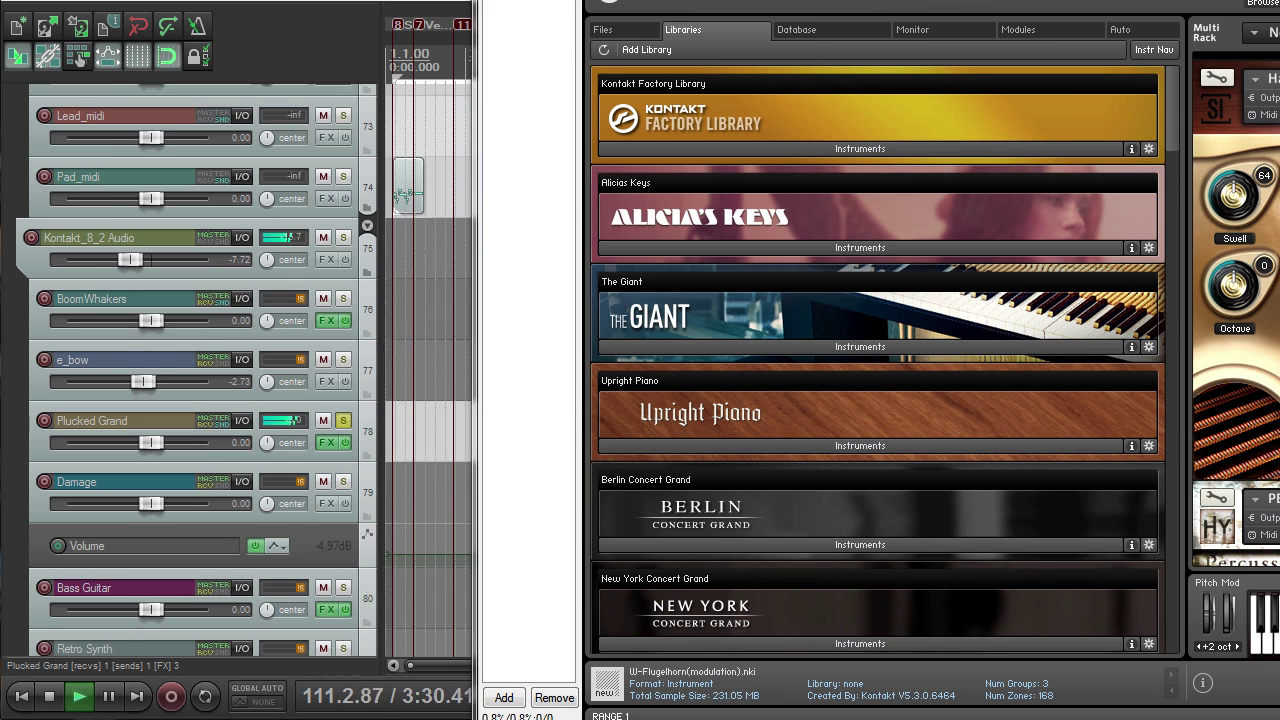
left_click(342, 421)
key("space")
Step: Examine the PERC Studio Armageddon Ens instrument and its Damage master mixer in the Kontakt 8_2 rack
left_click_drag(600, 2, 273, 0)
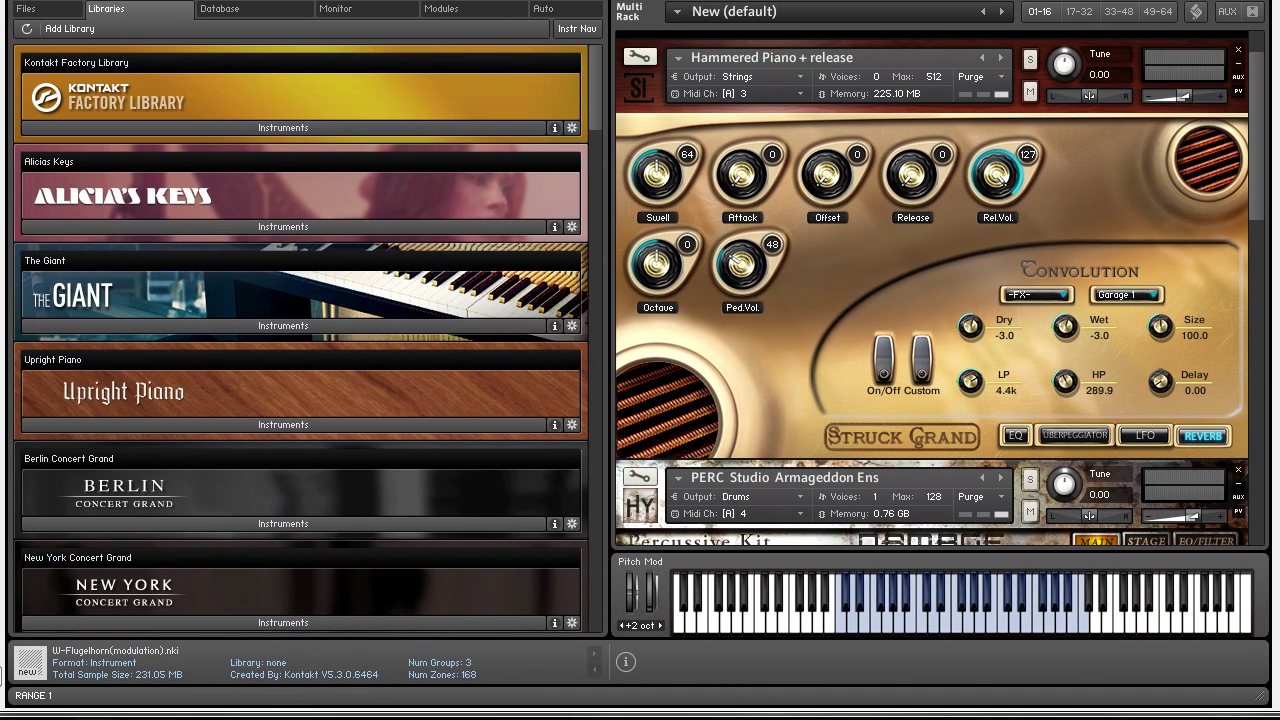
left_click_drag(1257, 86, 1267, 262)
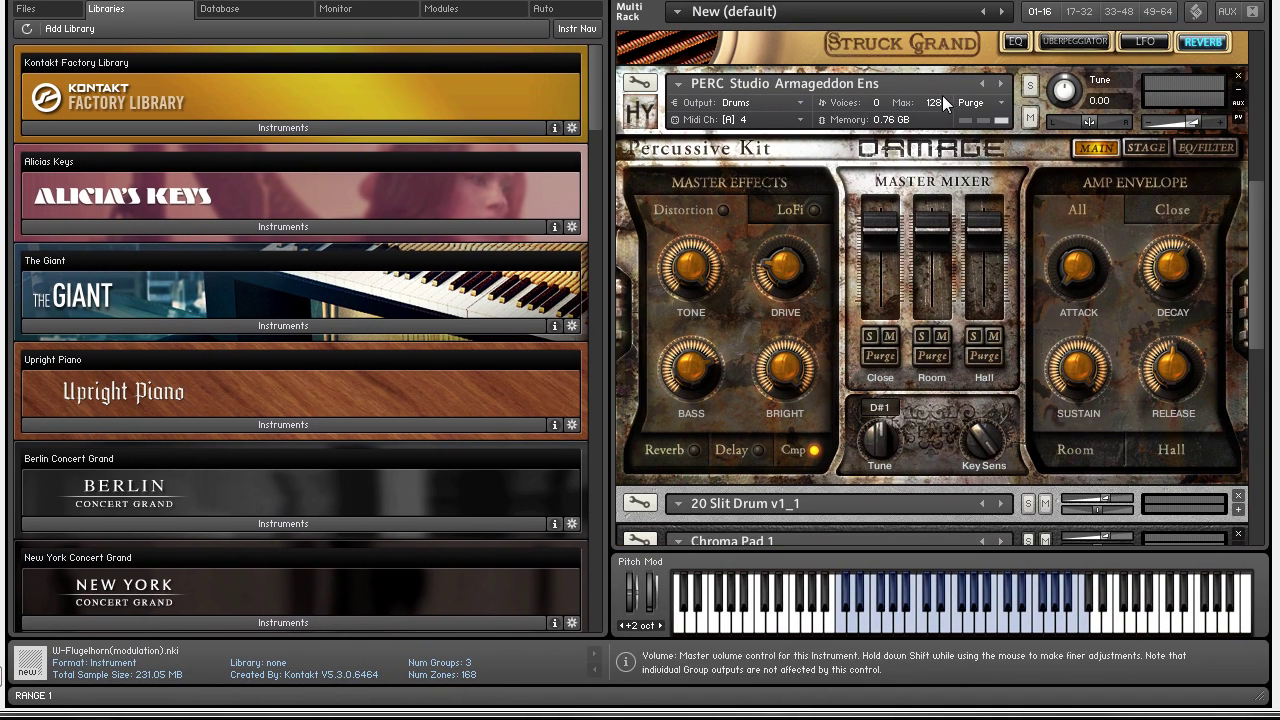
left_click_drag(1268, 316, 1262, 350)
Step: Collapse and re-expand all instruments in the rack, and examine 20 Slit Drum v1_1 with its EQ3 effect settings
left_click(1253, 11)
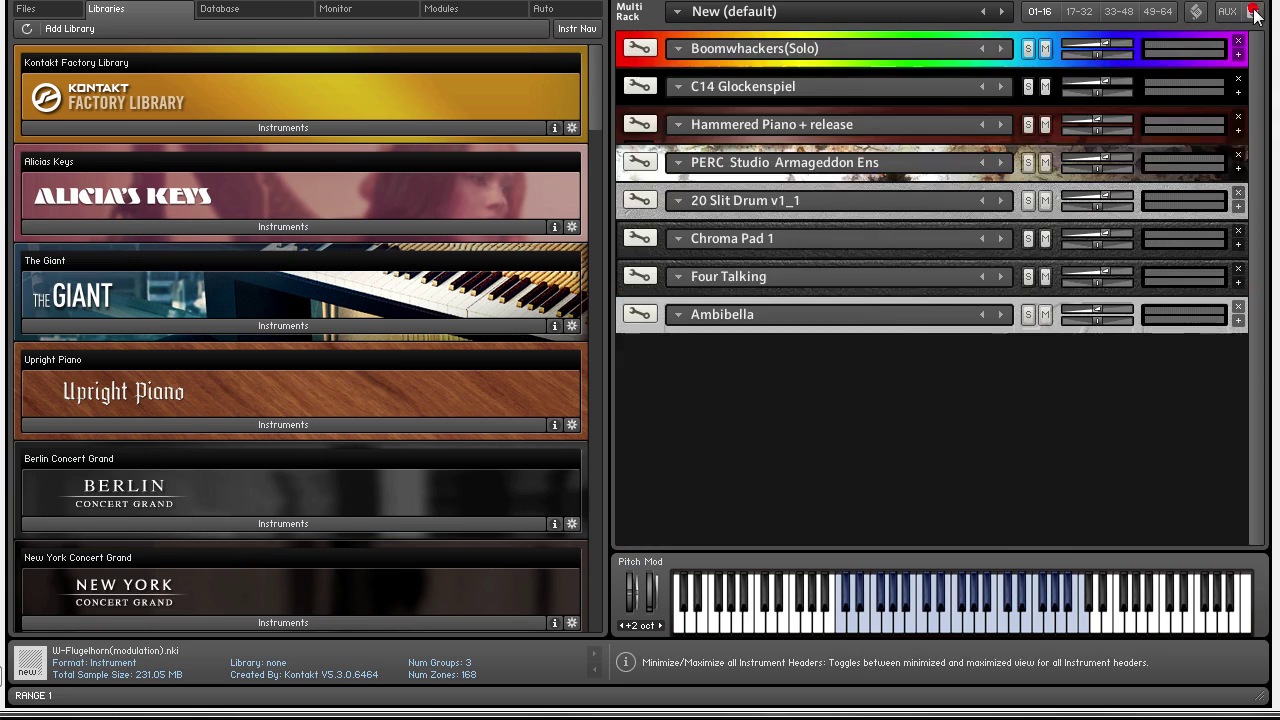
left_click(1253, 11)
scroll(1260, 90, "down", 10)
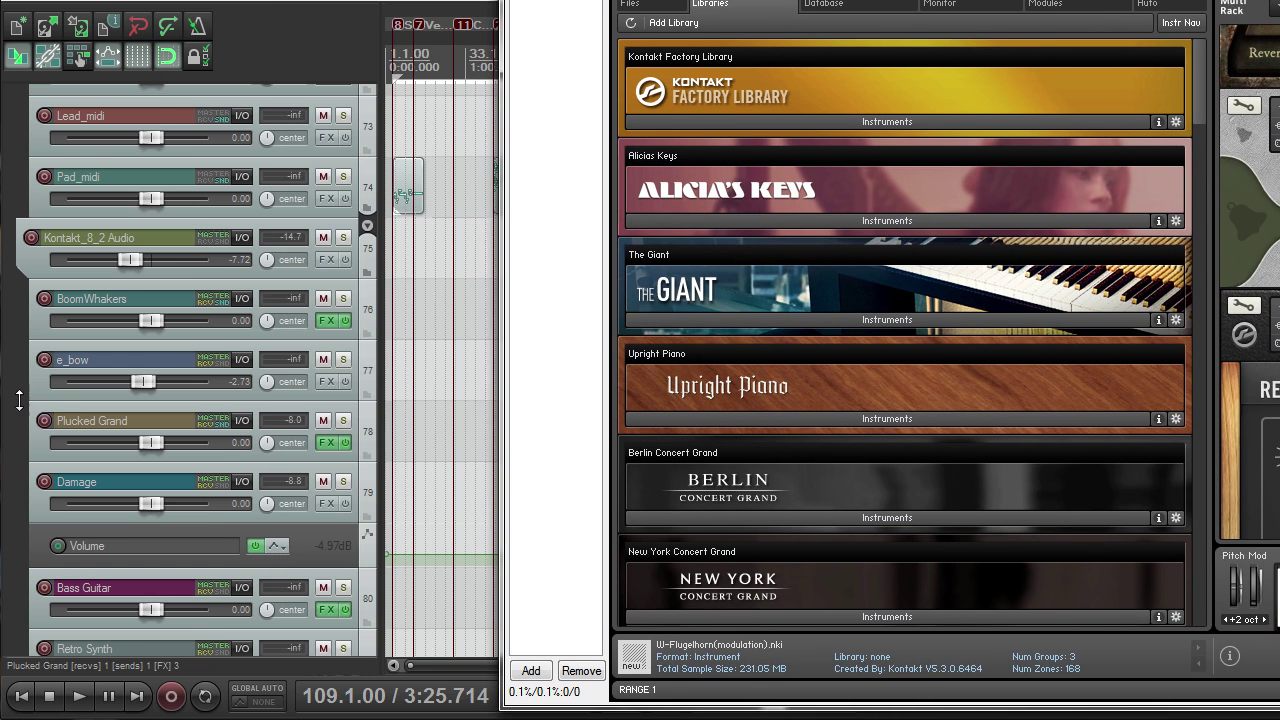
left_click(908, 138)
left_click(920, 196)
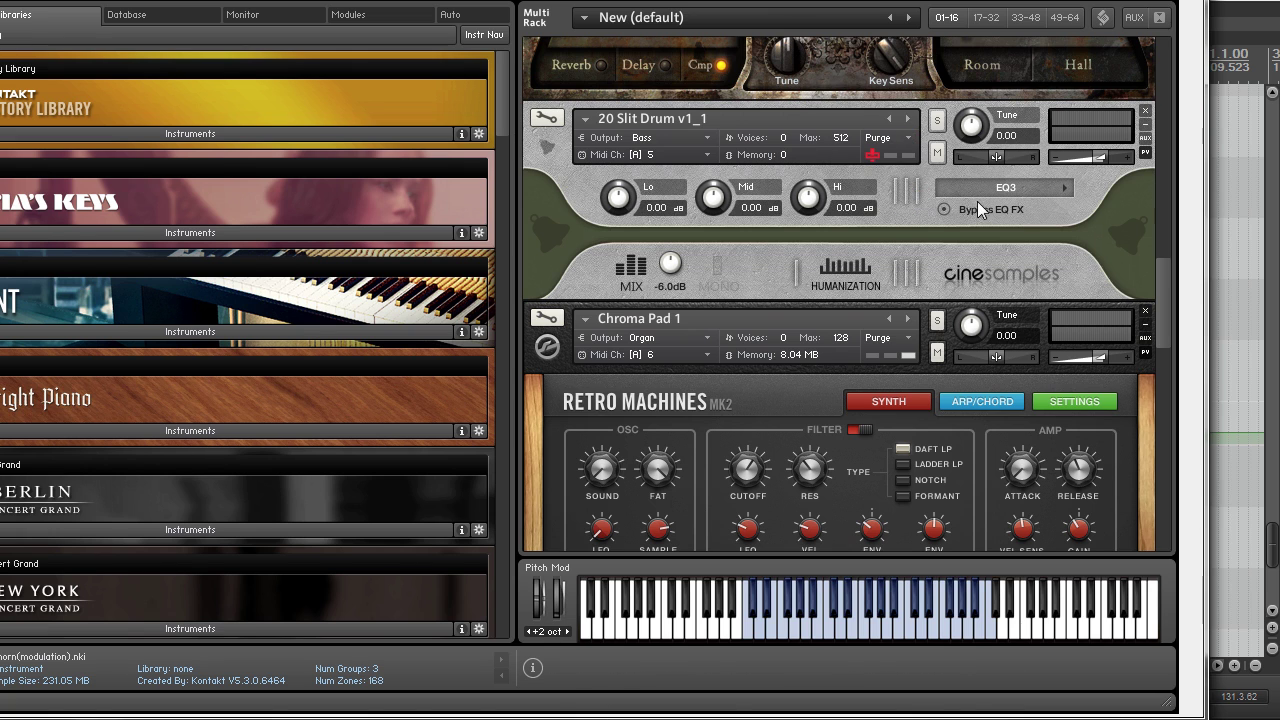
Step: Examine the Chroma Pad 1 Retro Machines MK2 settings in the Kontakt rack and audition the soloed Pad_midi part
left_click_drag(1169, 287, 1165, 425)
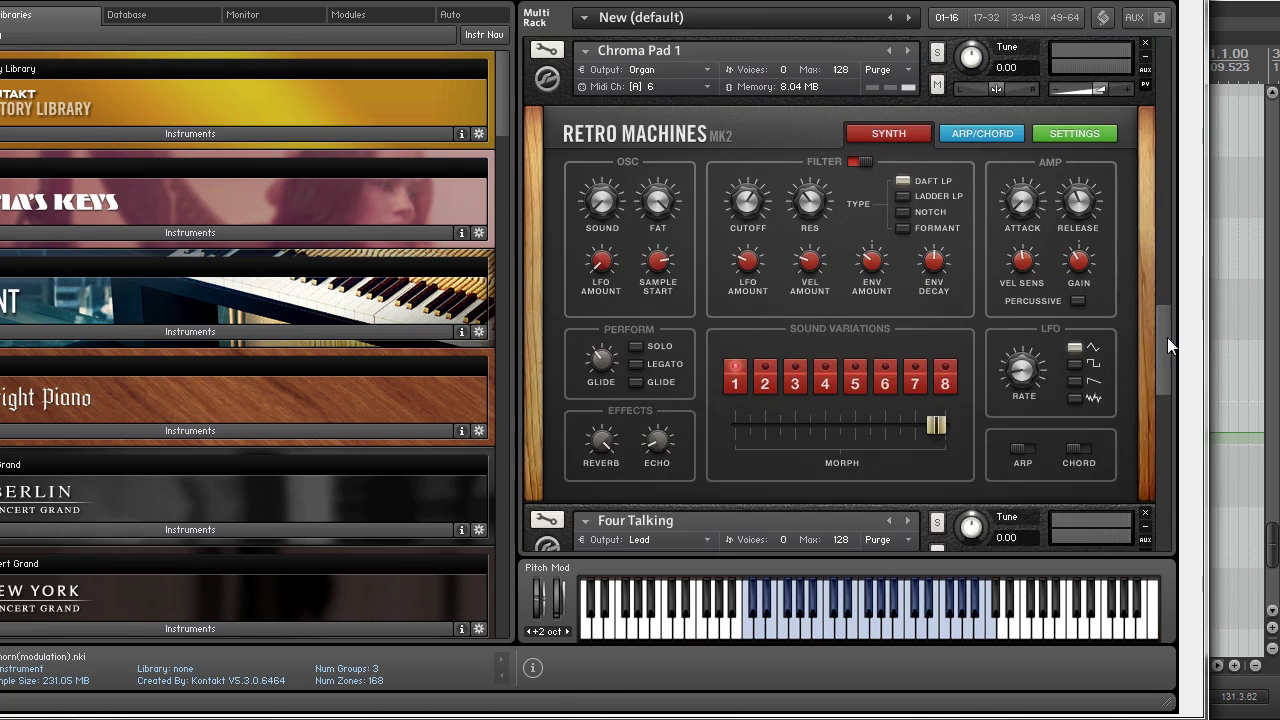
scroll(990, 260, "down", 5)
scroll(990, 260, "up", 1)
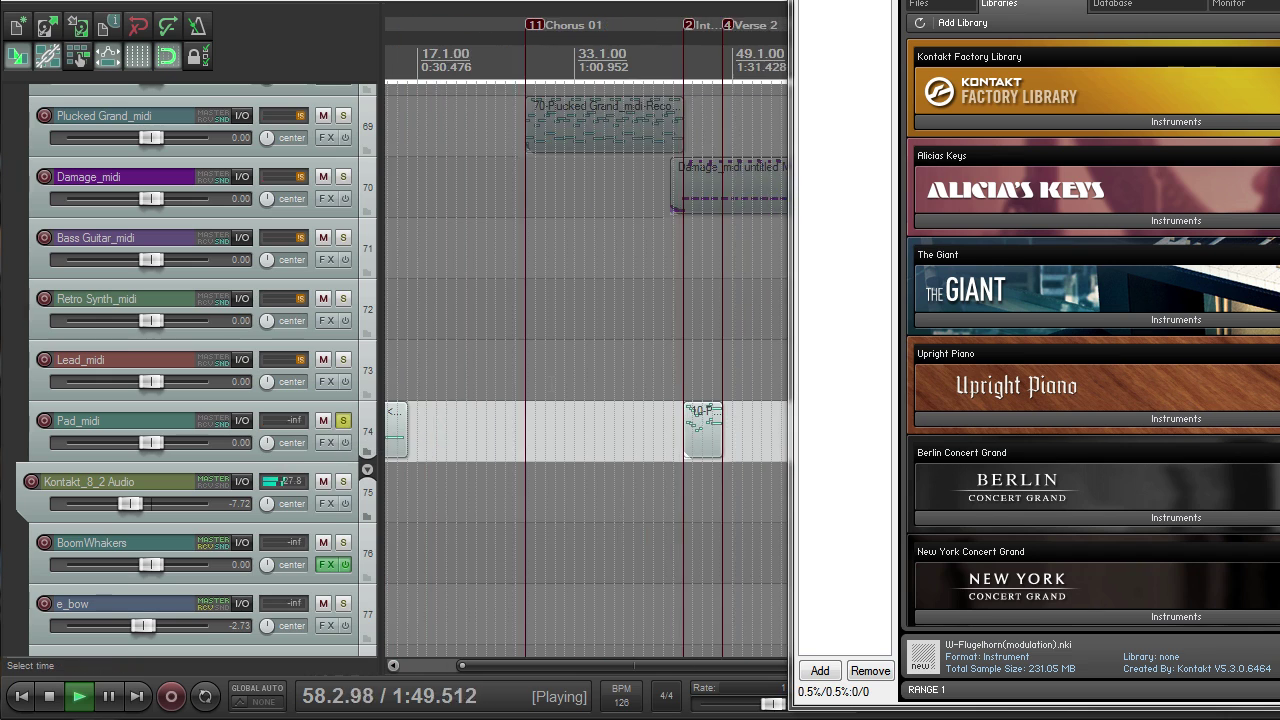
scroll(550, 384, "down", 1)
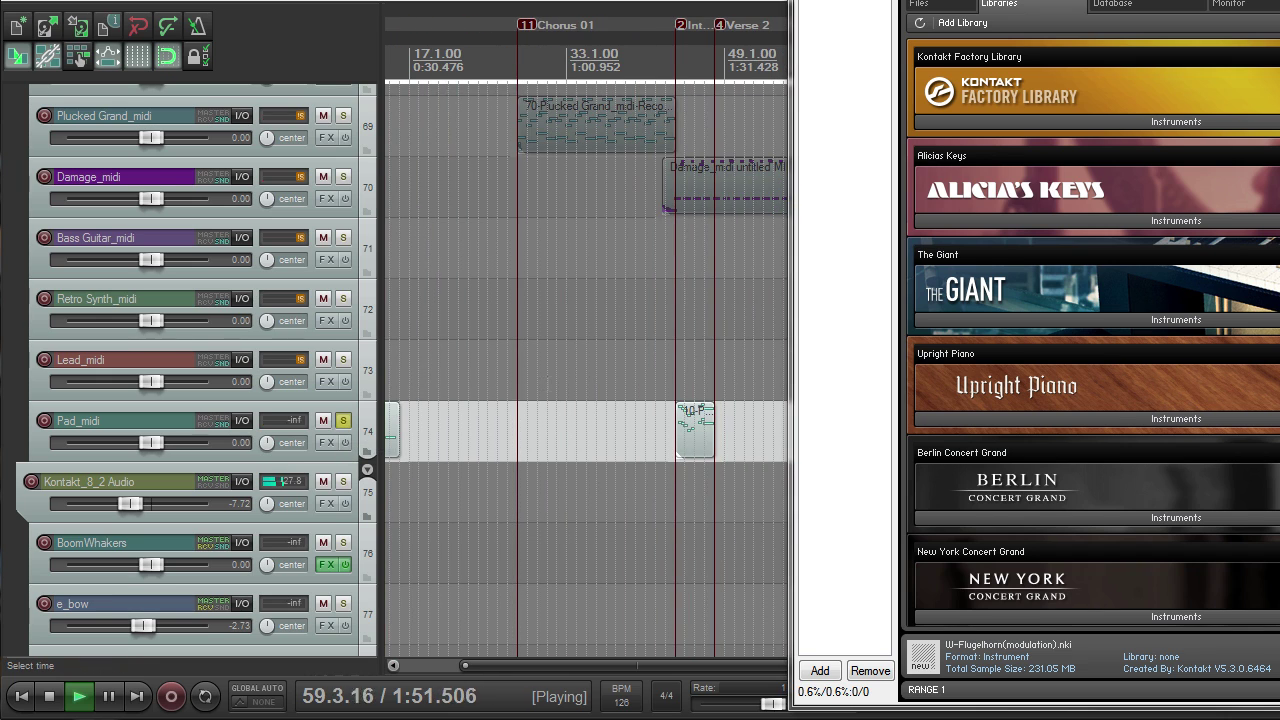
scroll(550, 384, "down", 1)
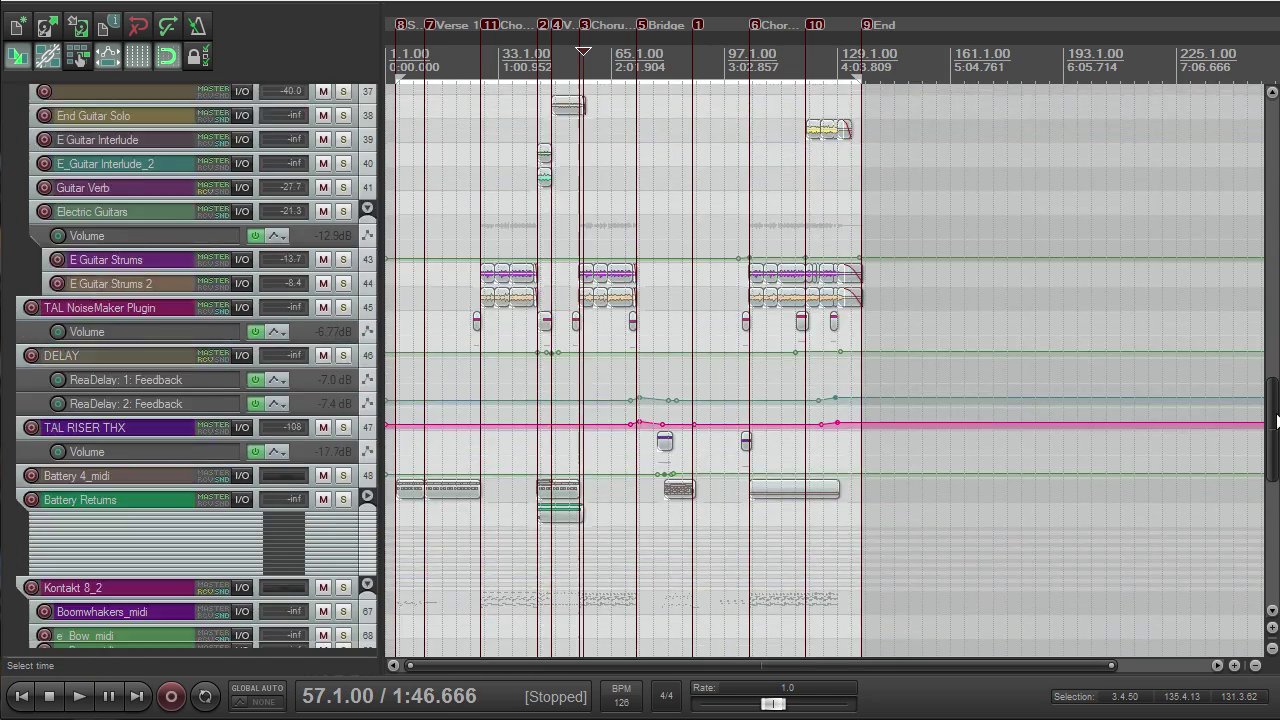
Step: Examine the Massive synth with the PL - CAFFEINE preset on the FM8 track, and rename the track Massive_1
left_click_drag(1268, 391, 1265, 537)
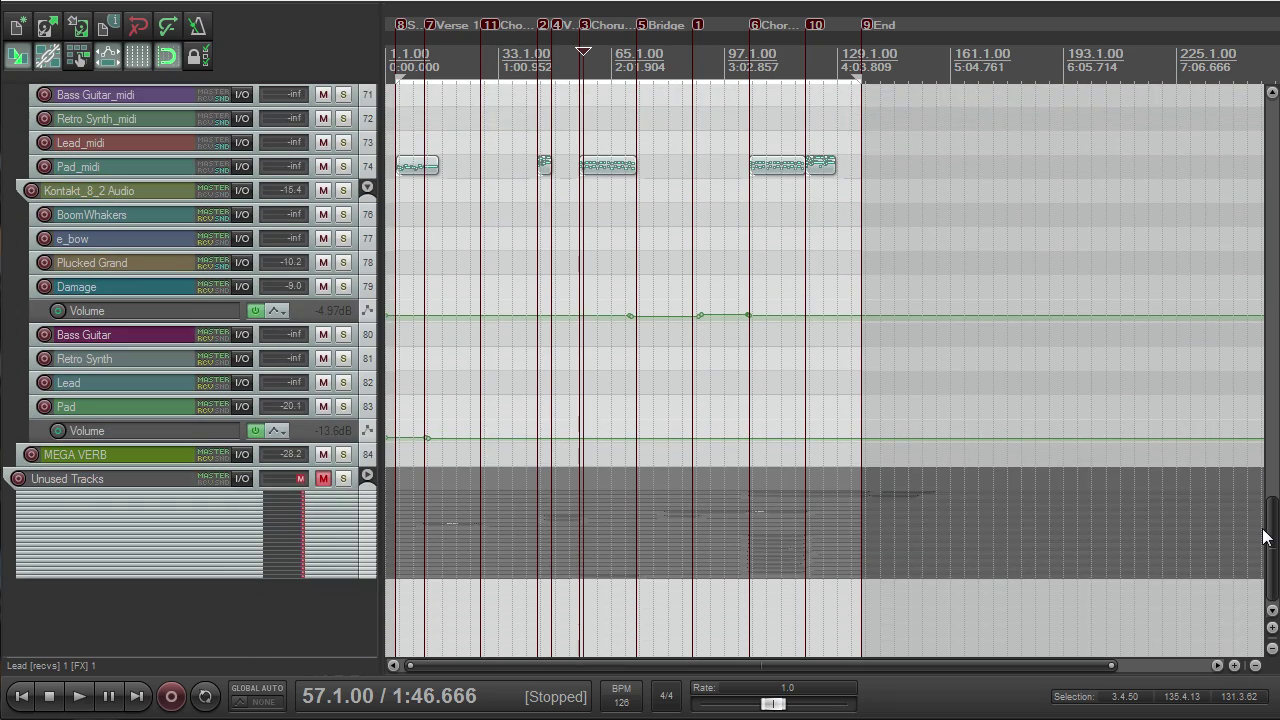
scroll(1222, 180, "up", 15)
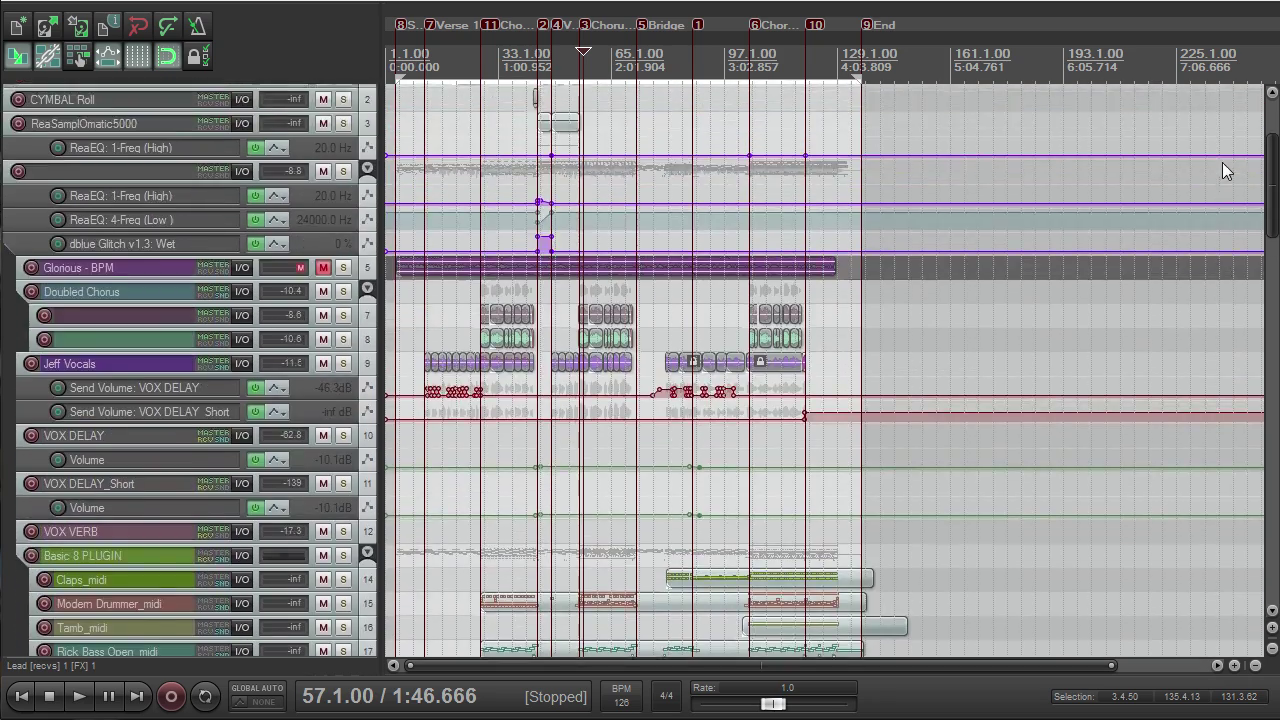
scroll(1229, 132, "up", 1)
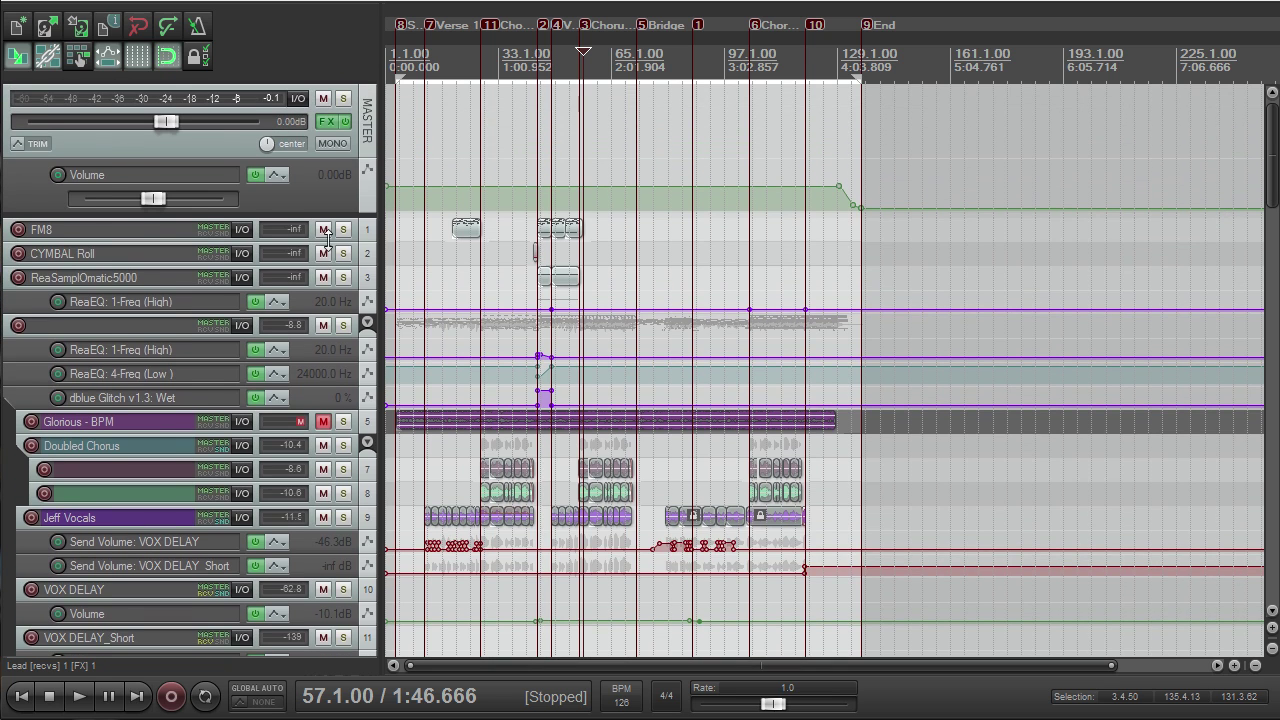
scroll(325, 233, "up", 4)
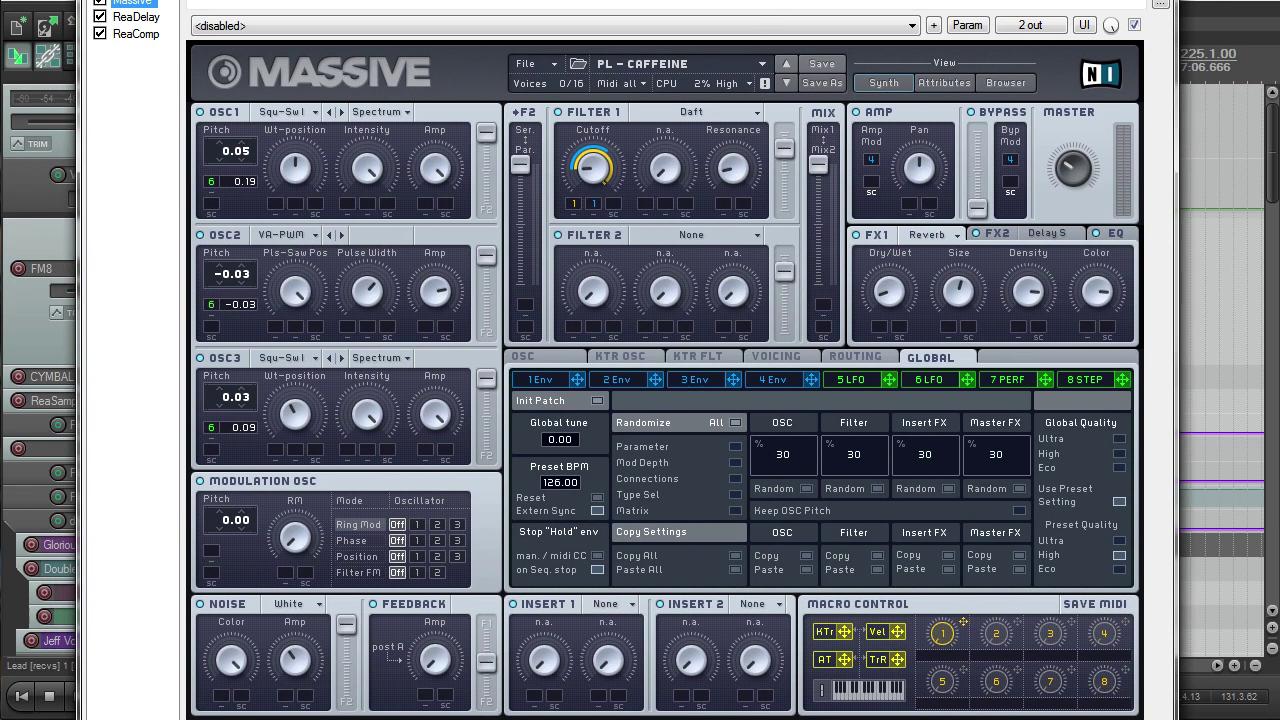
double_click(112, 268)
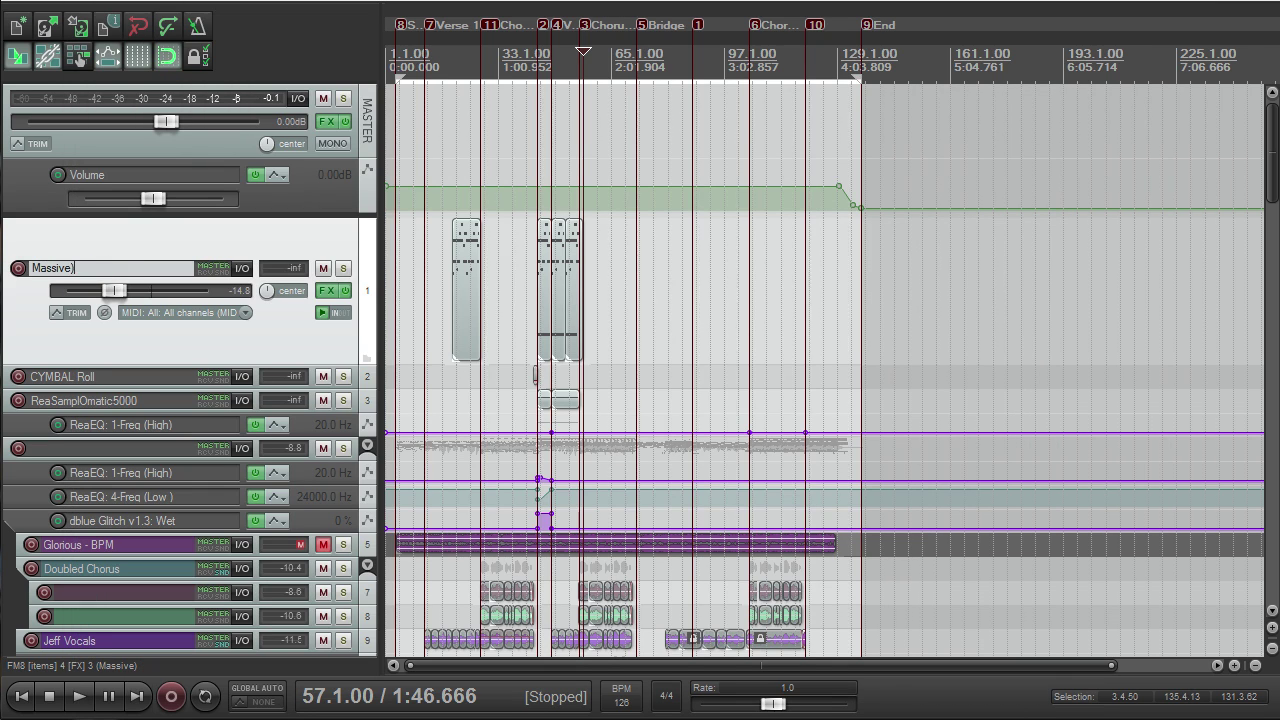
key("Return")
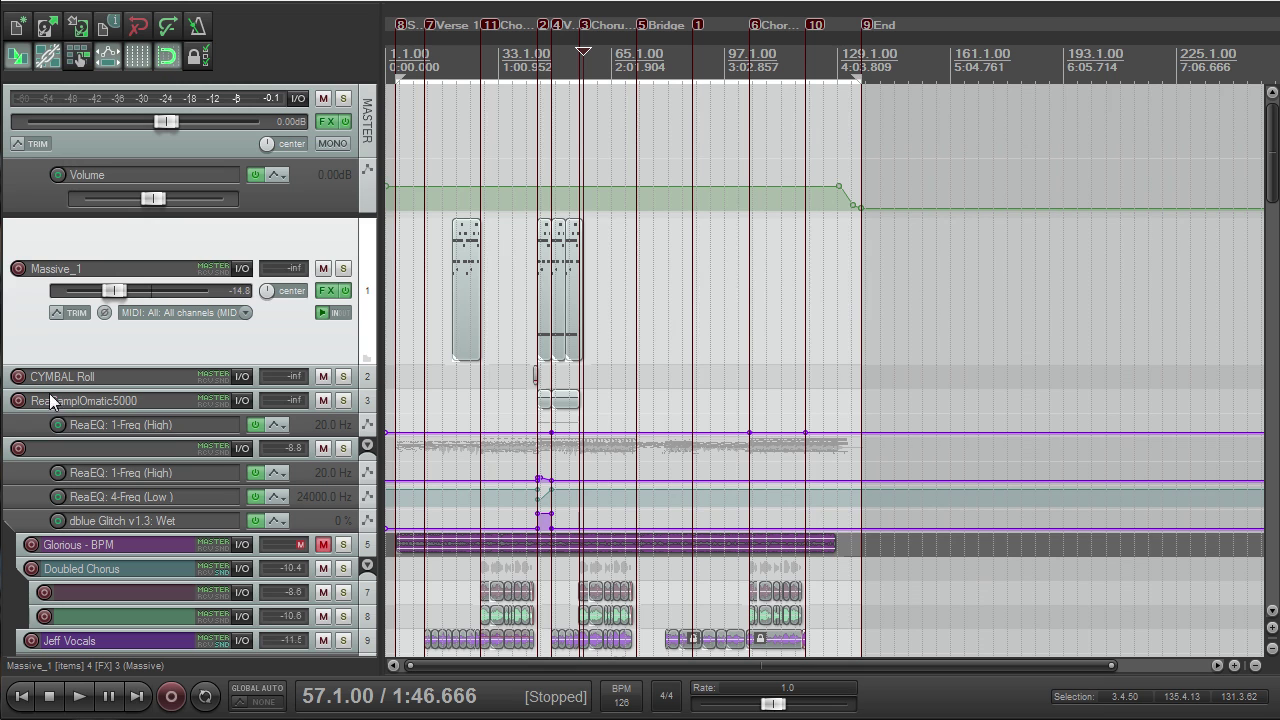
Step: Enlarge the ReaSamplOmatic5000 track, solo Massive_1 and audition its MIDI part from bar 25 before Chorus 01
left_click_drag(338, 413, 338, 464)
left_click(339, 267)
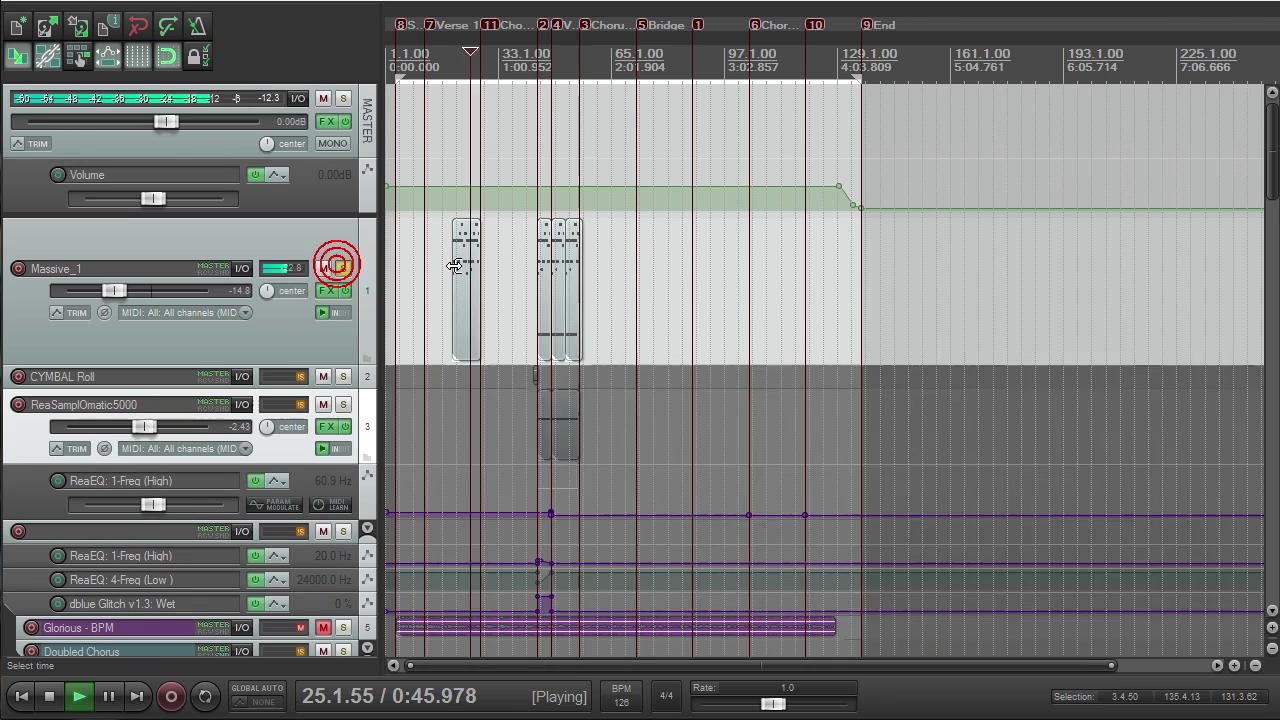
scroll(470, 266, "up", 4)
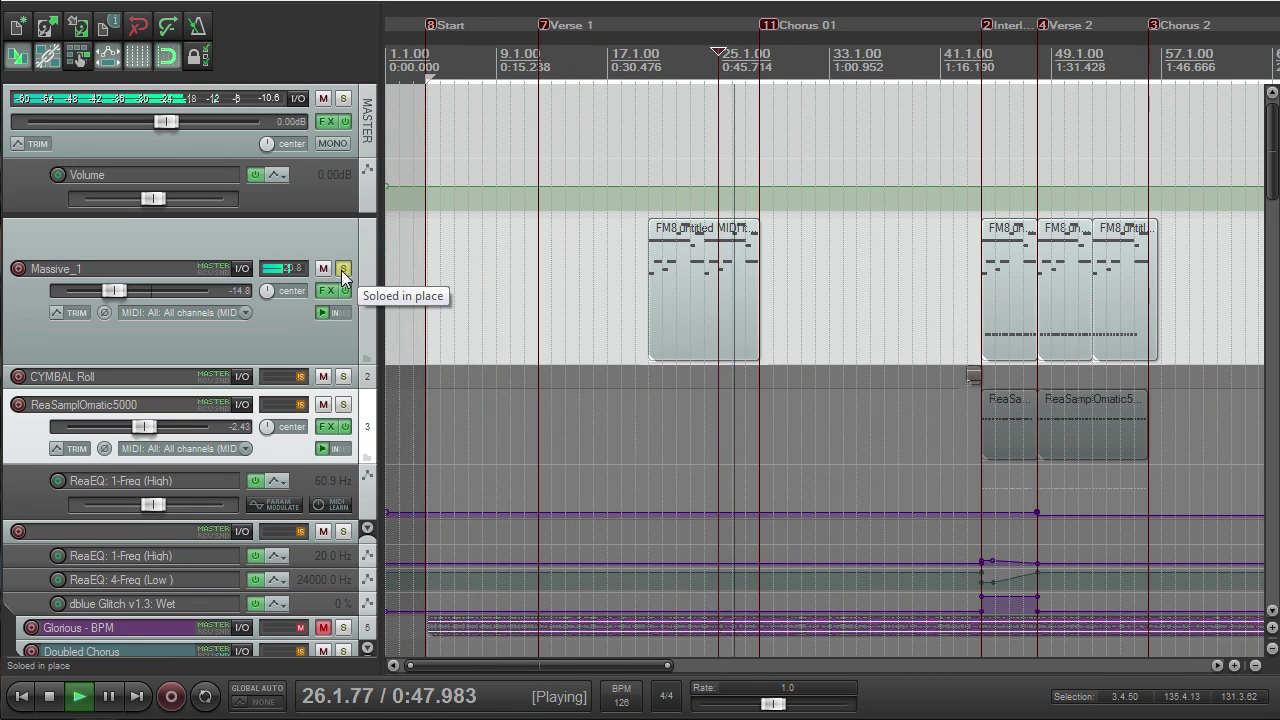
scroll(341, 270, "up", 5)
key("space")
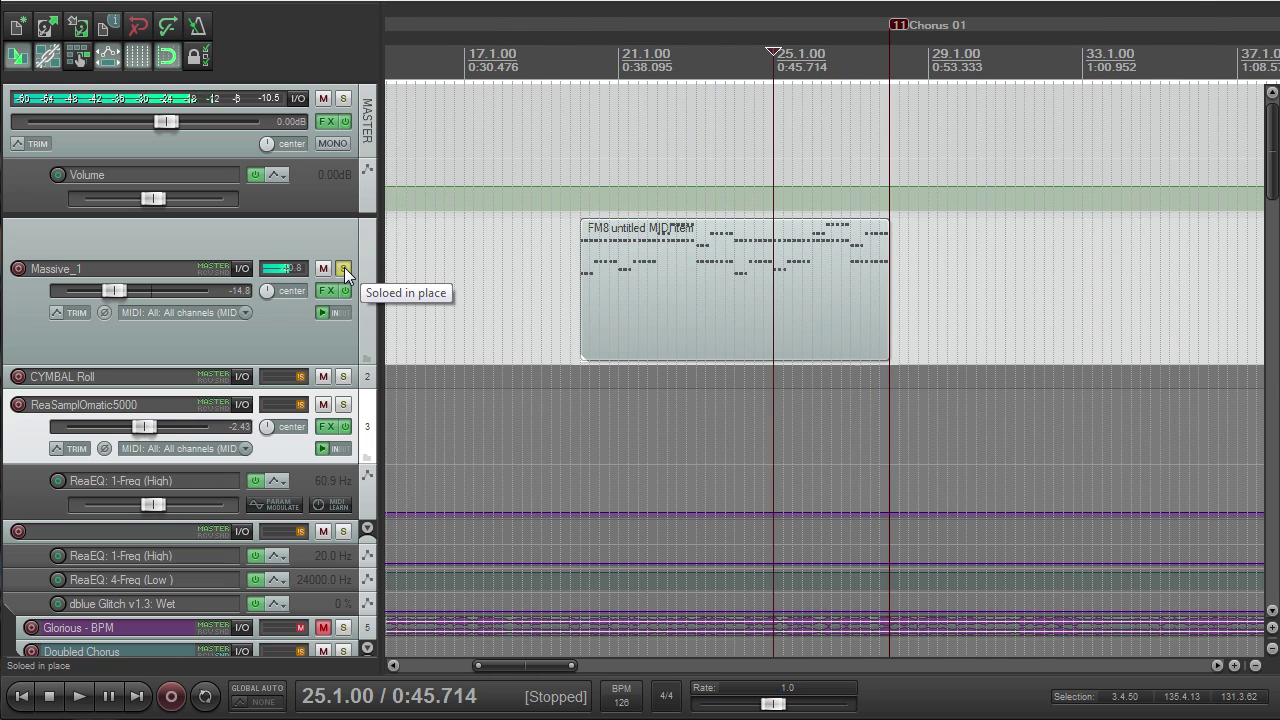
Step: Audition Massive_1 with ReaDelay and ReaComp bypassed, and again with ReaDelay re-enabled
left_click(120, 59)
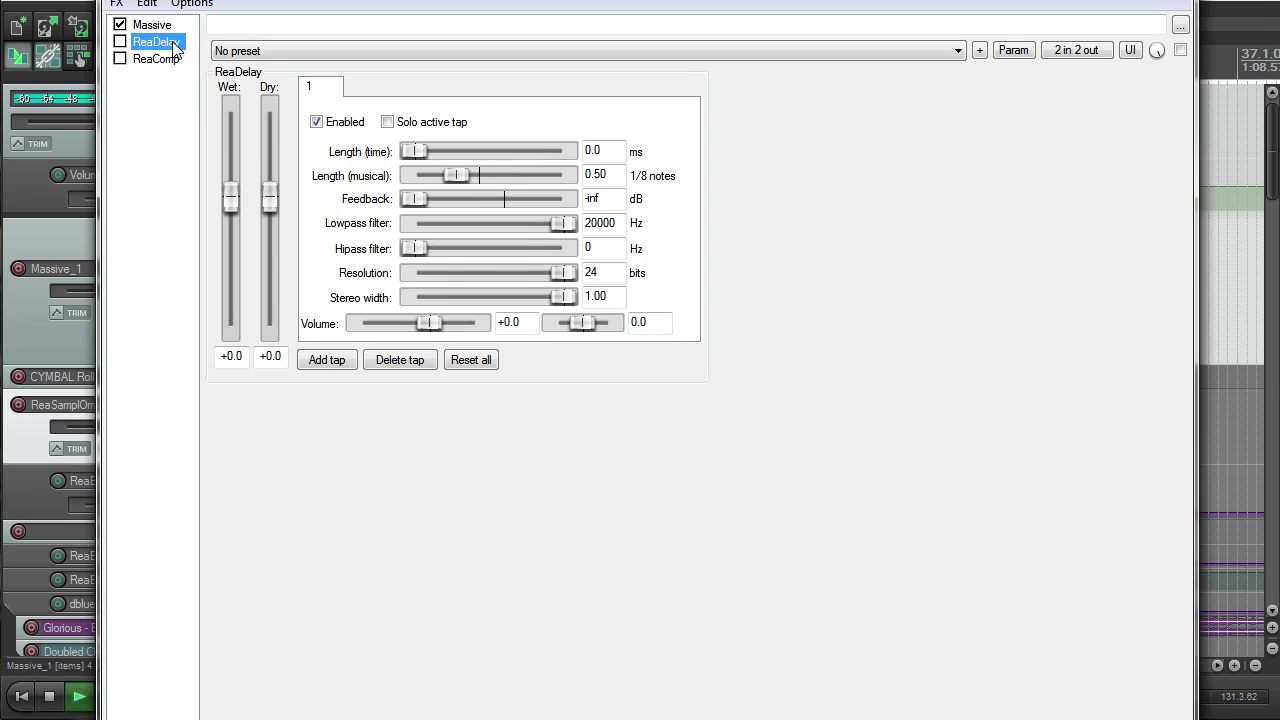
left_click(165, 29)
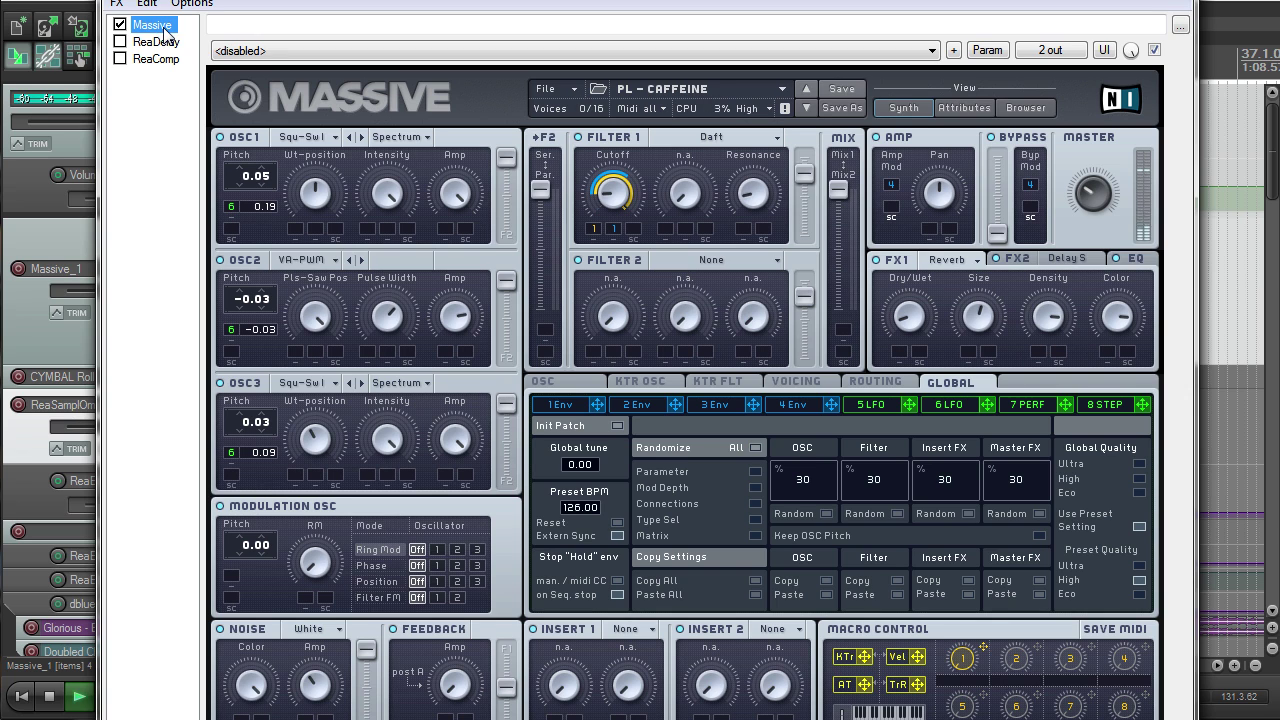
key("space")
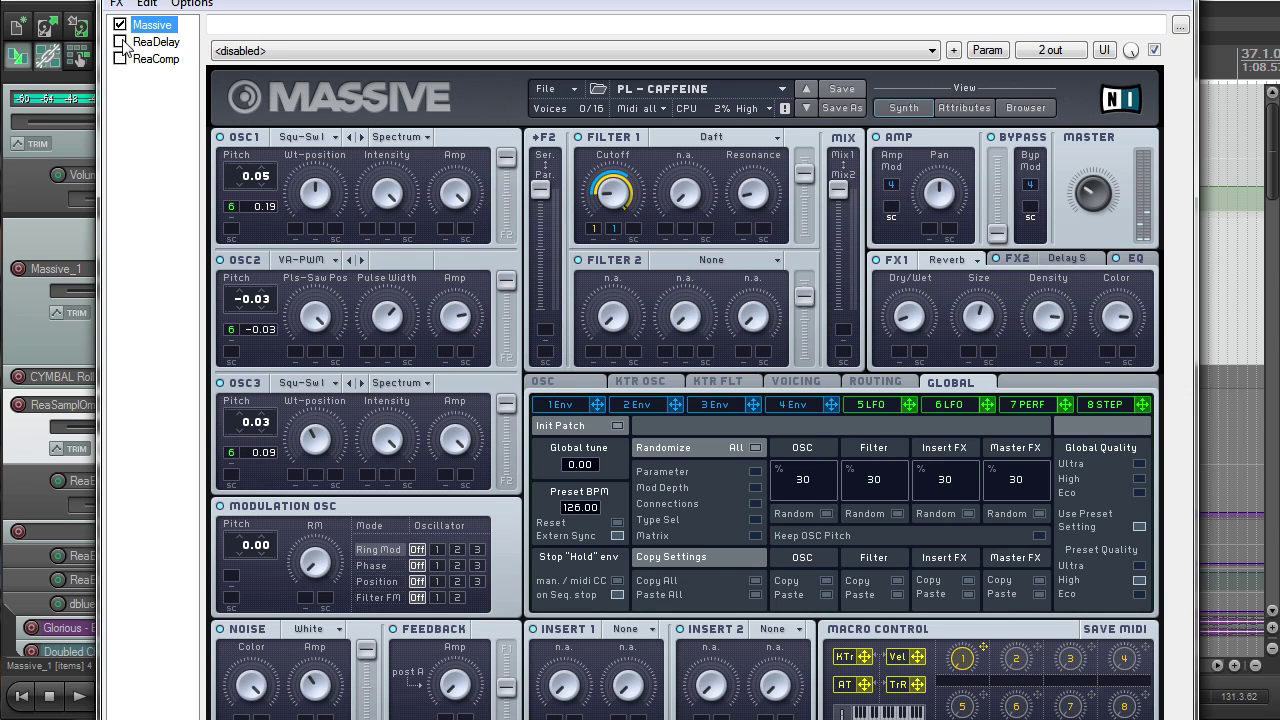
left_click(155, 43)
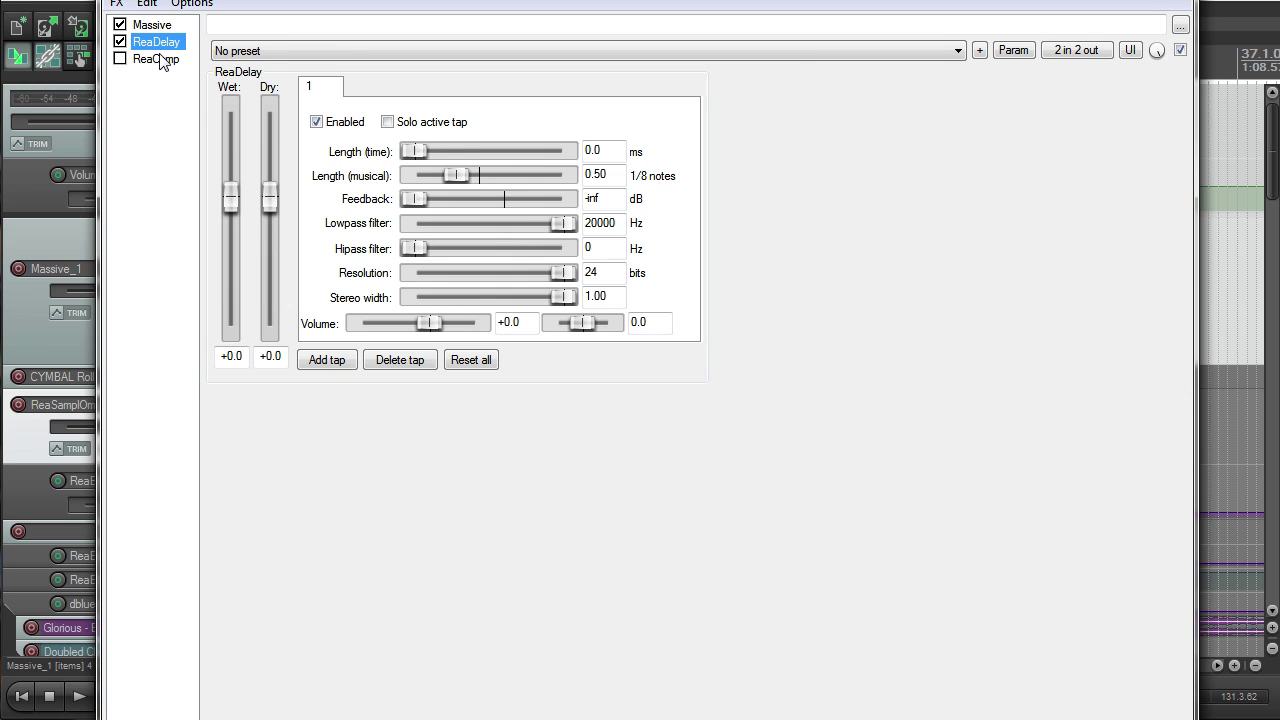
key("space")
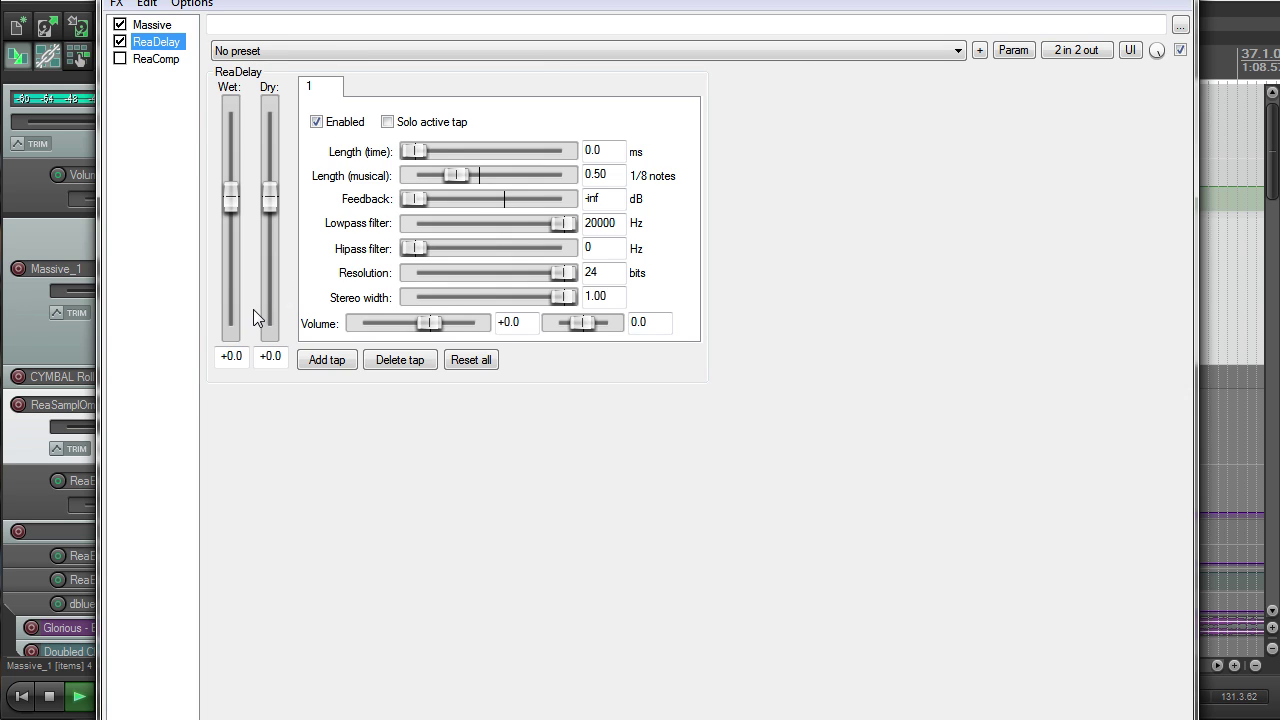
key("space")
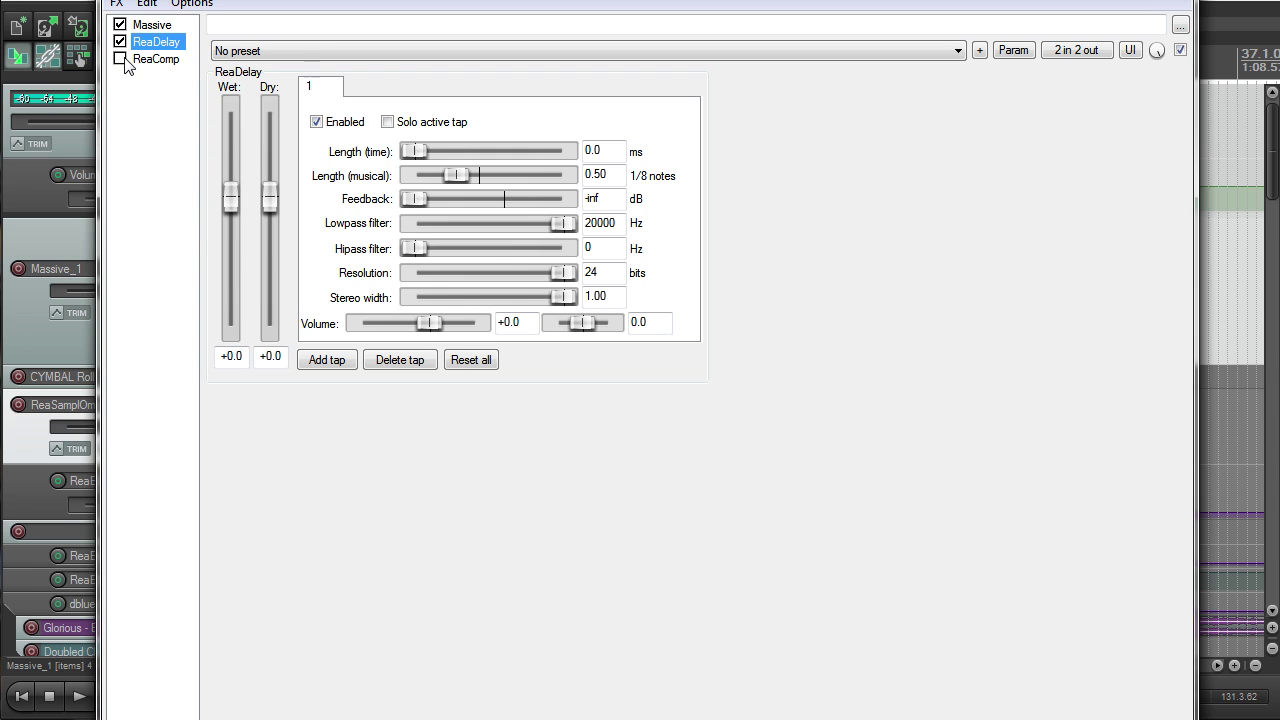
Step: Re-enable ReaComp on Massive_1, audition the full effect chain and examine the compressor settings
left_click(165, 62)
key("space")
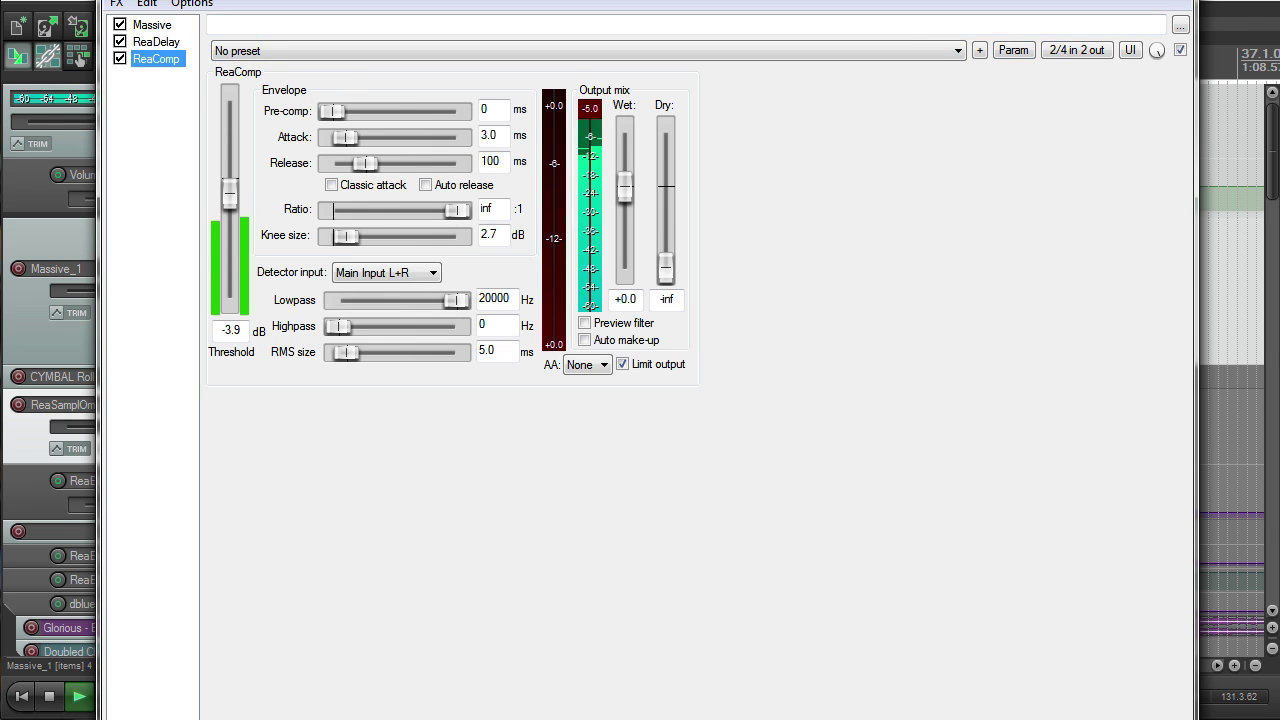
left_click(549, 157)
key("space")
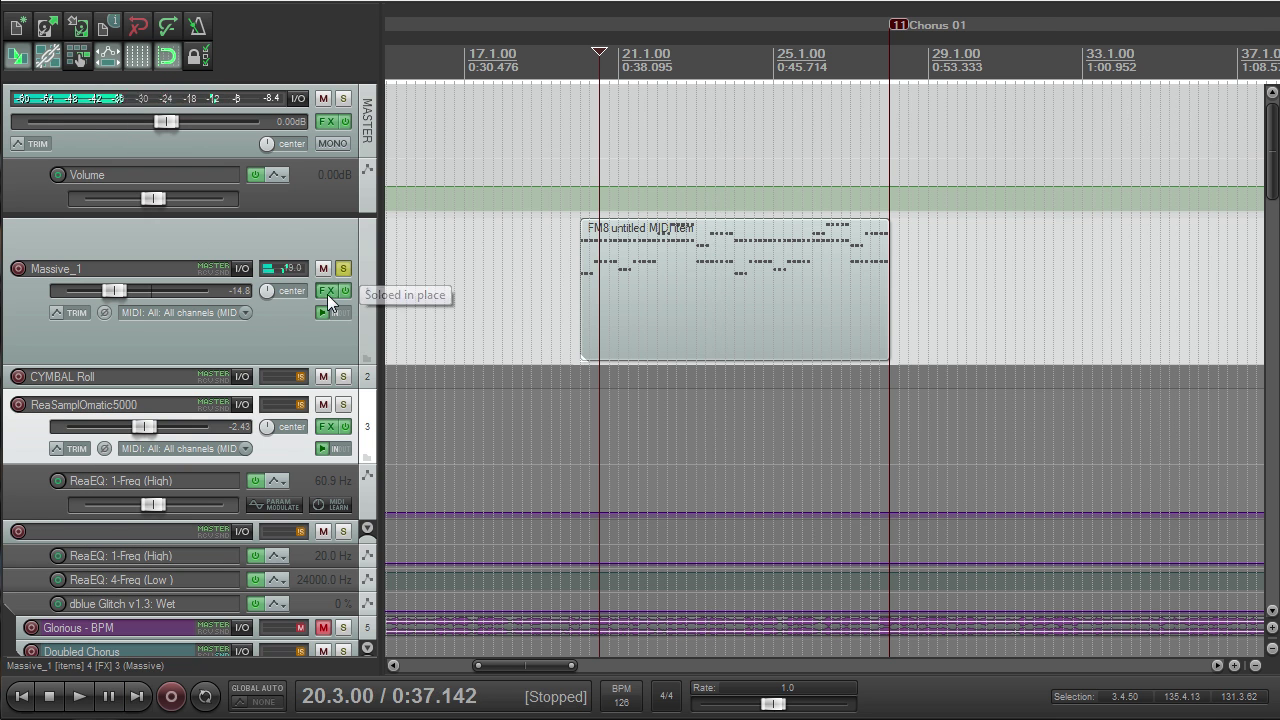
left_click(327, 294)
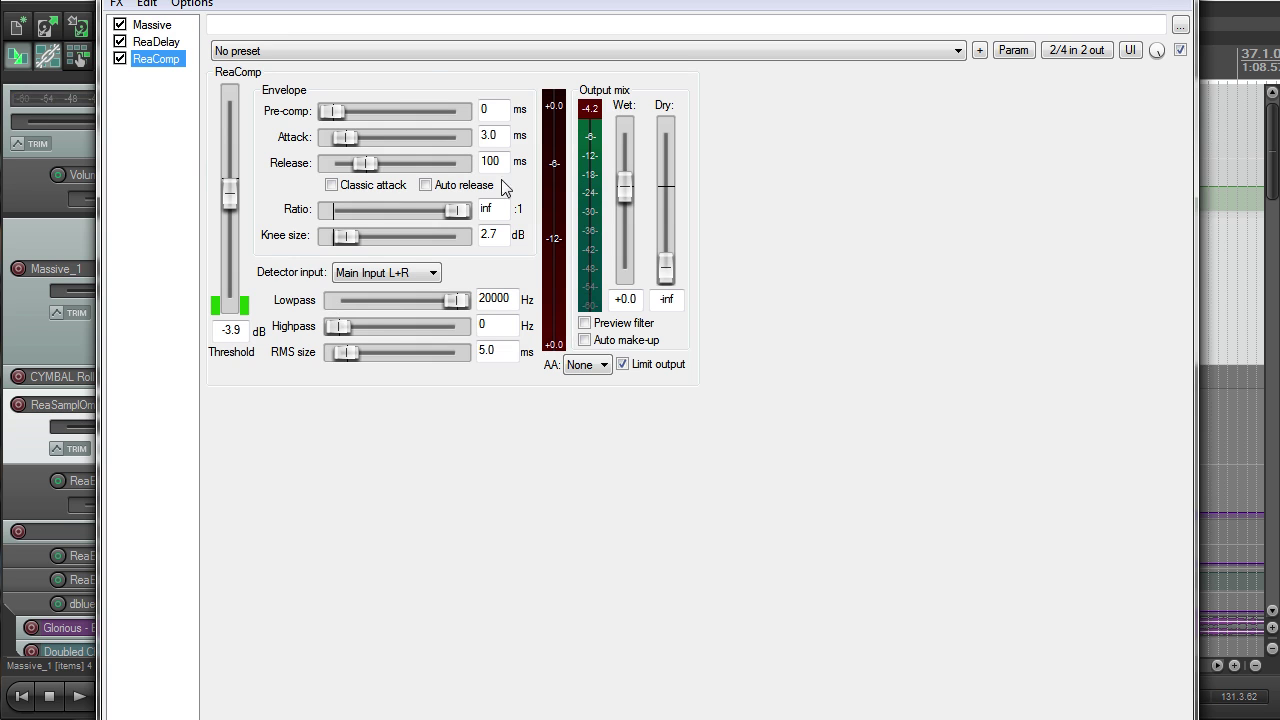
left_click_drag(560, 0, 545, 0)
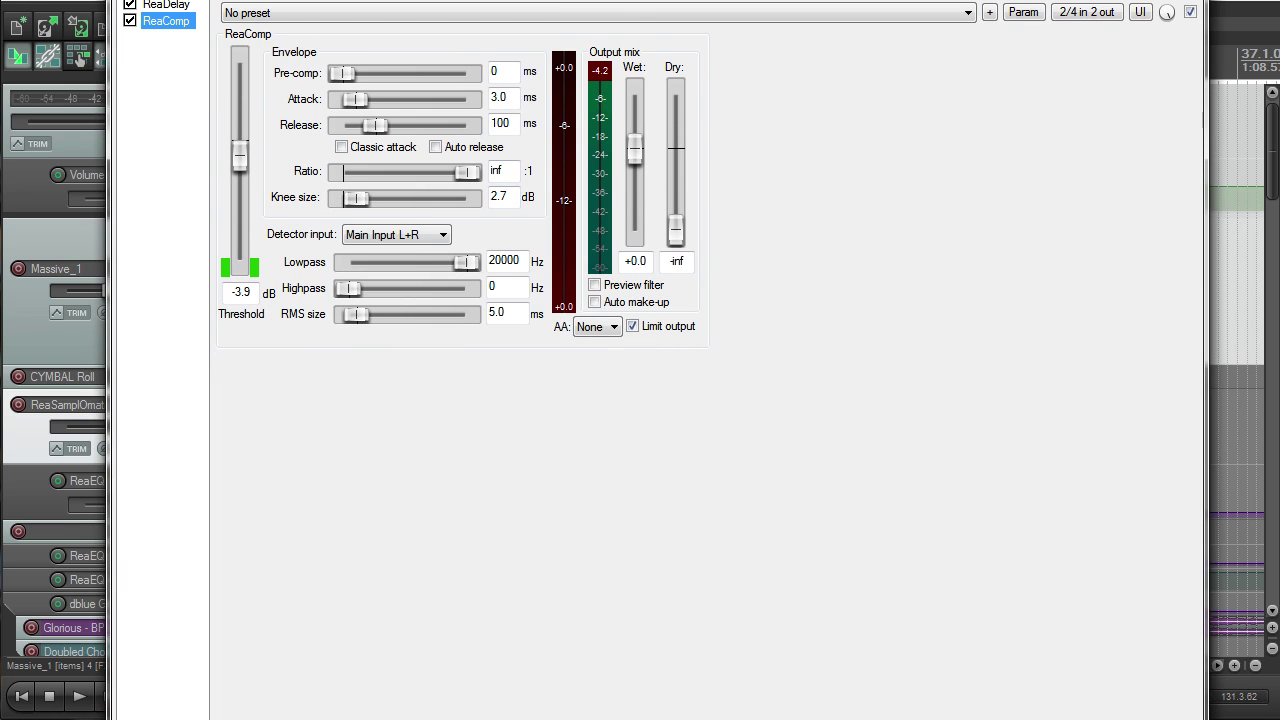
key("Escape")
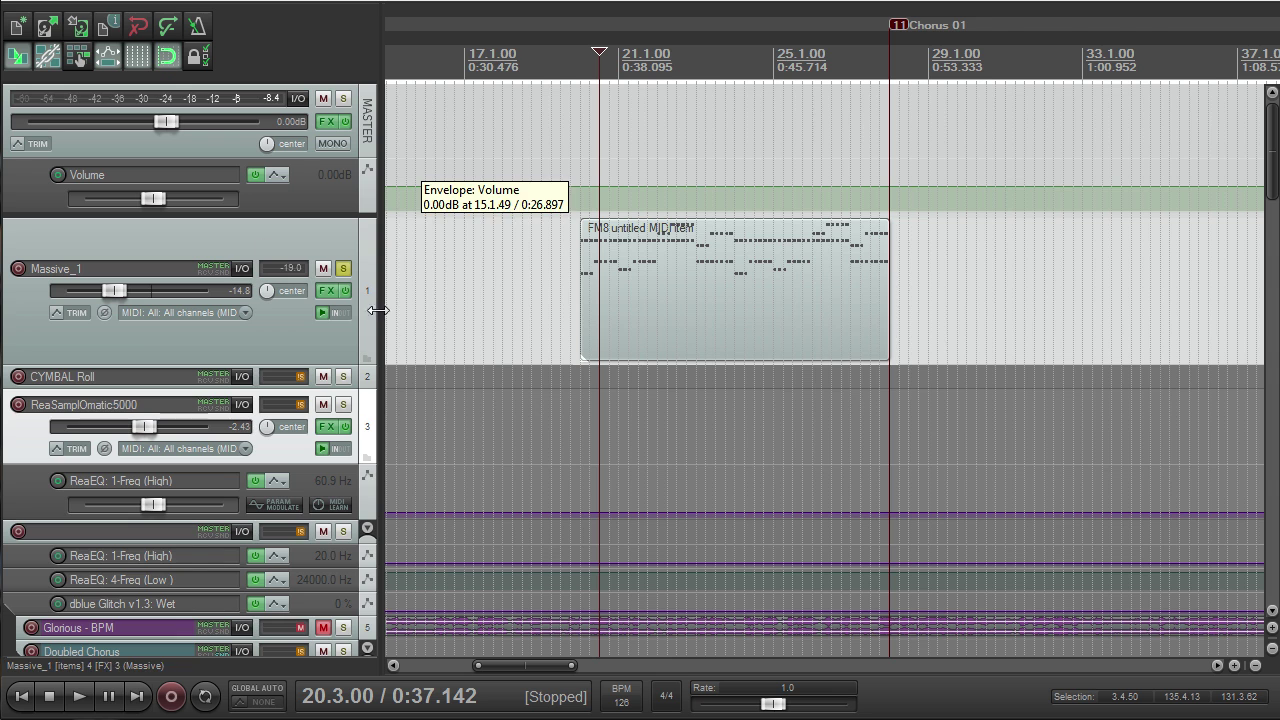
Step: Unsolo Massive_1 and place the edit cursor in bar 42, just before the Interlude
scroll(643, 396, "down", 3)
left_click(952, 45)
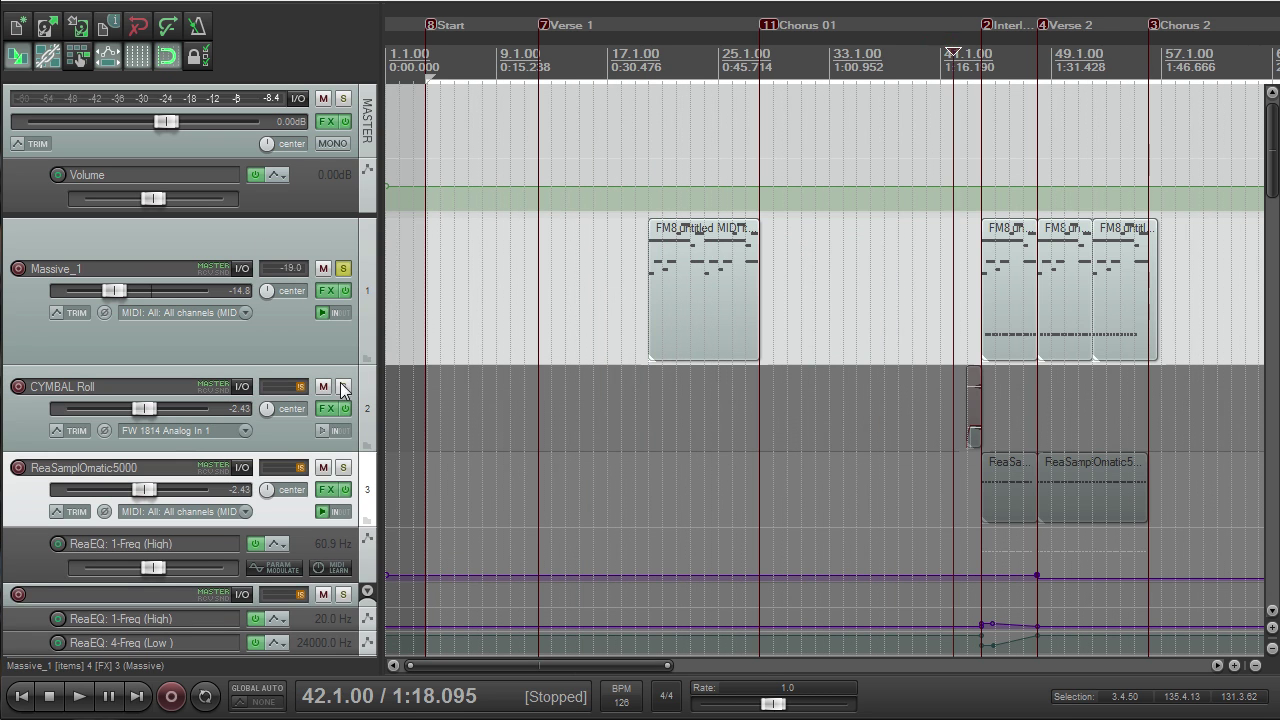
scroll(917, 131, "up", 4)
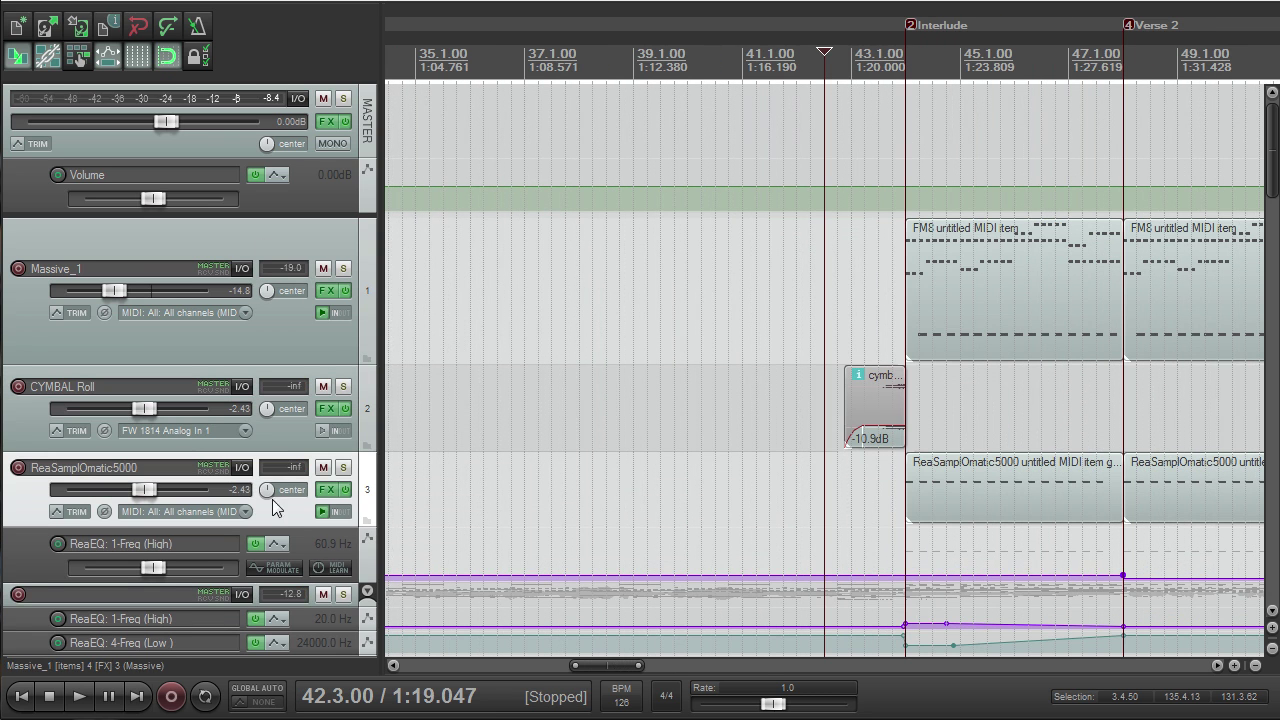
Step: Examine the Kick.wav sampler and the ReaEQ high-pass band on the ReaSamplOmatic5000 track
left_click(326, 489)
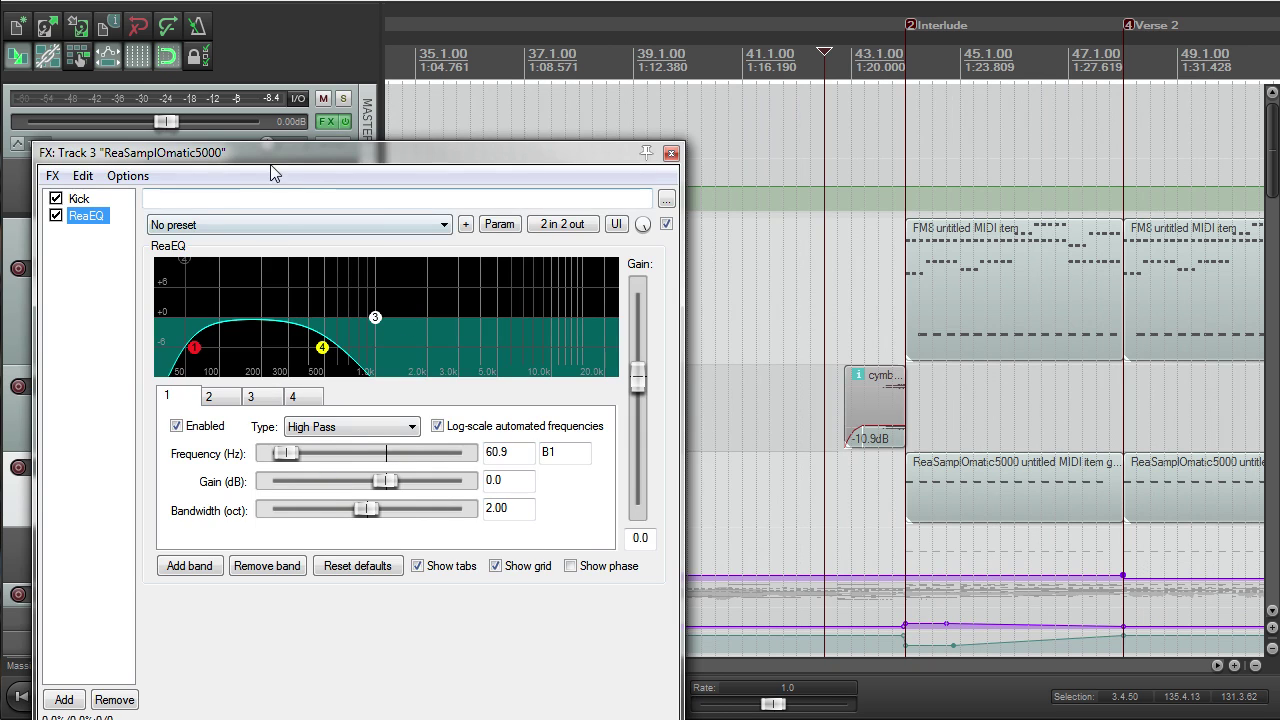
left_click_drag(256, 158, 438, 70)
left_click(265, 108)
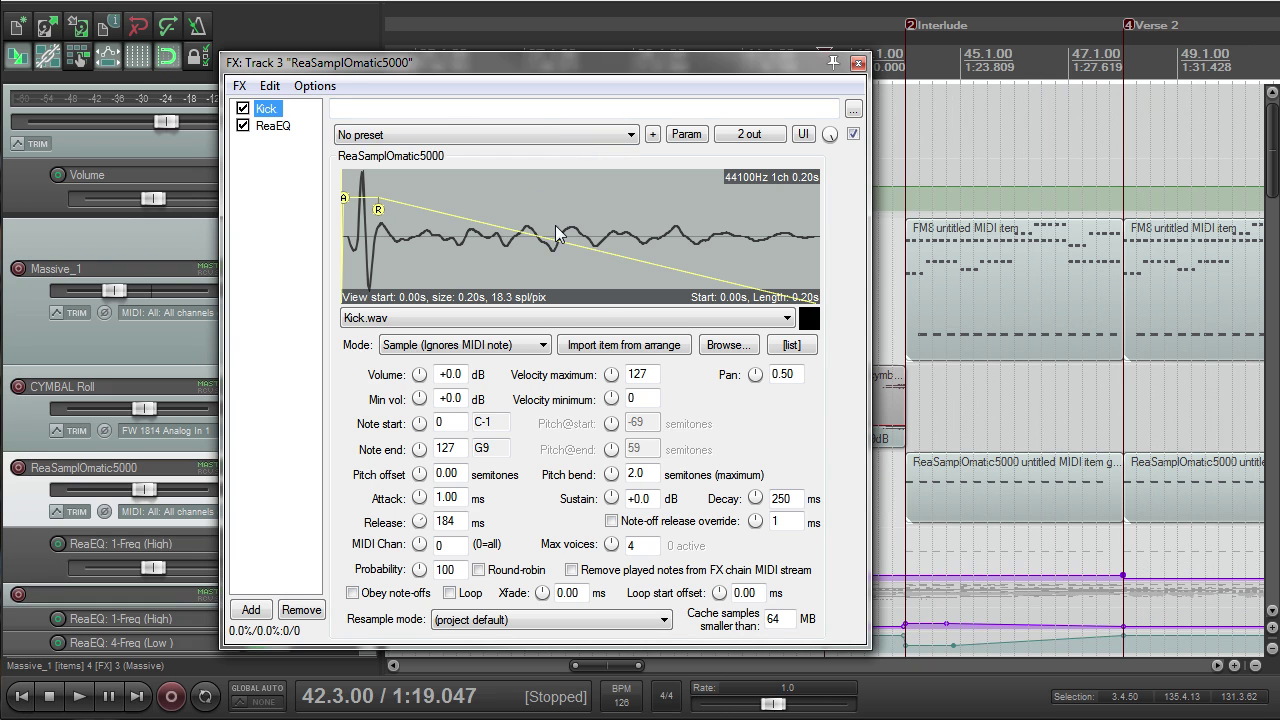
left_click_drag(483, 75, 524, 52)
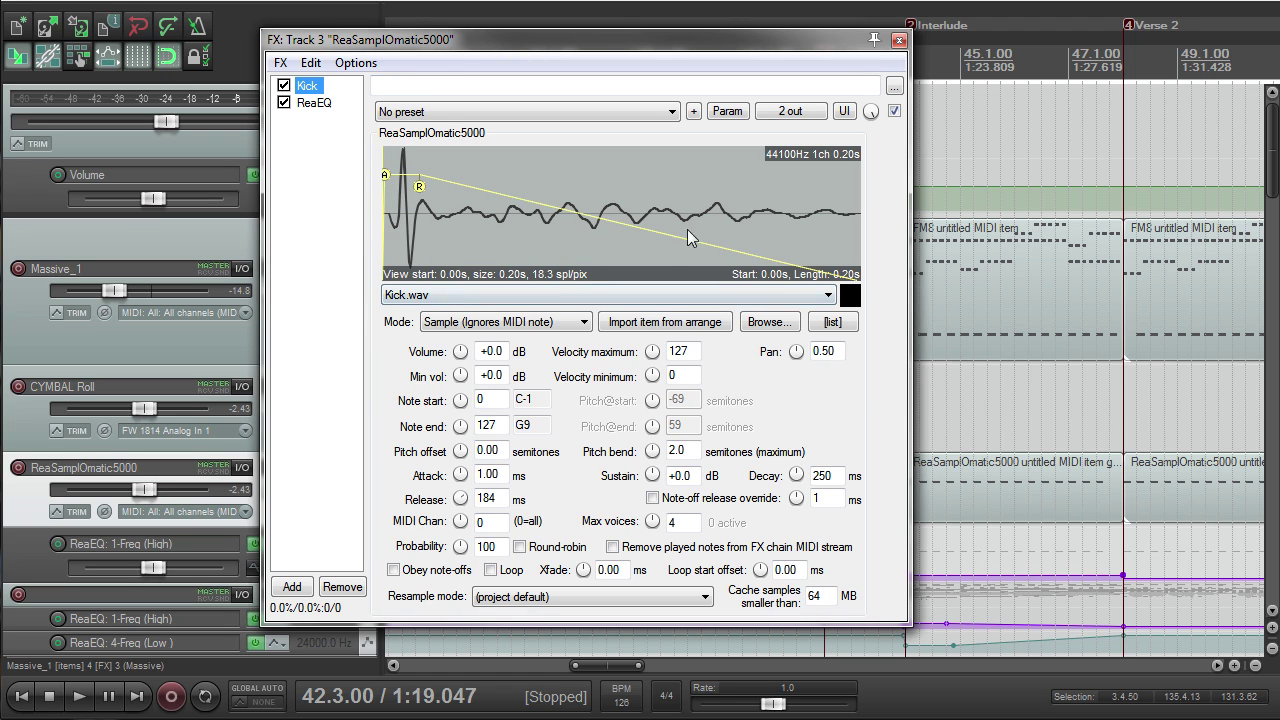
left_click_drag(435, 42, 517, 36)
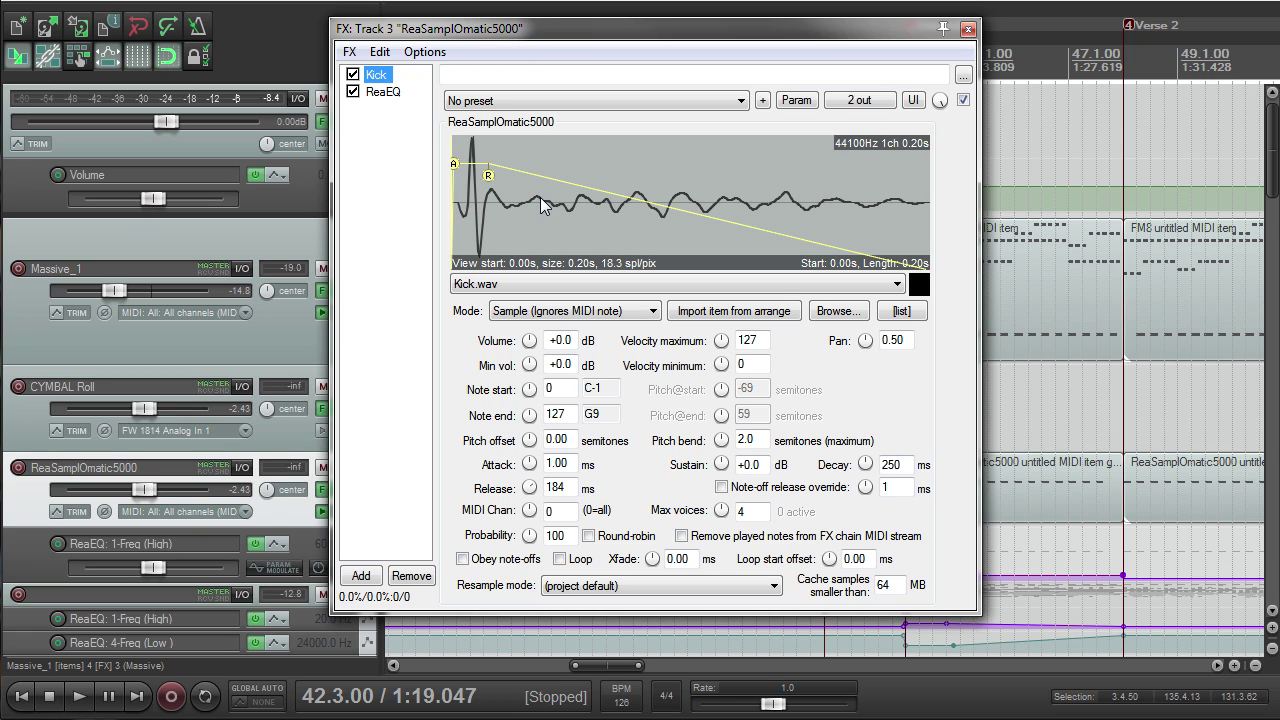
left_click(392, 94)
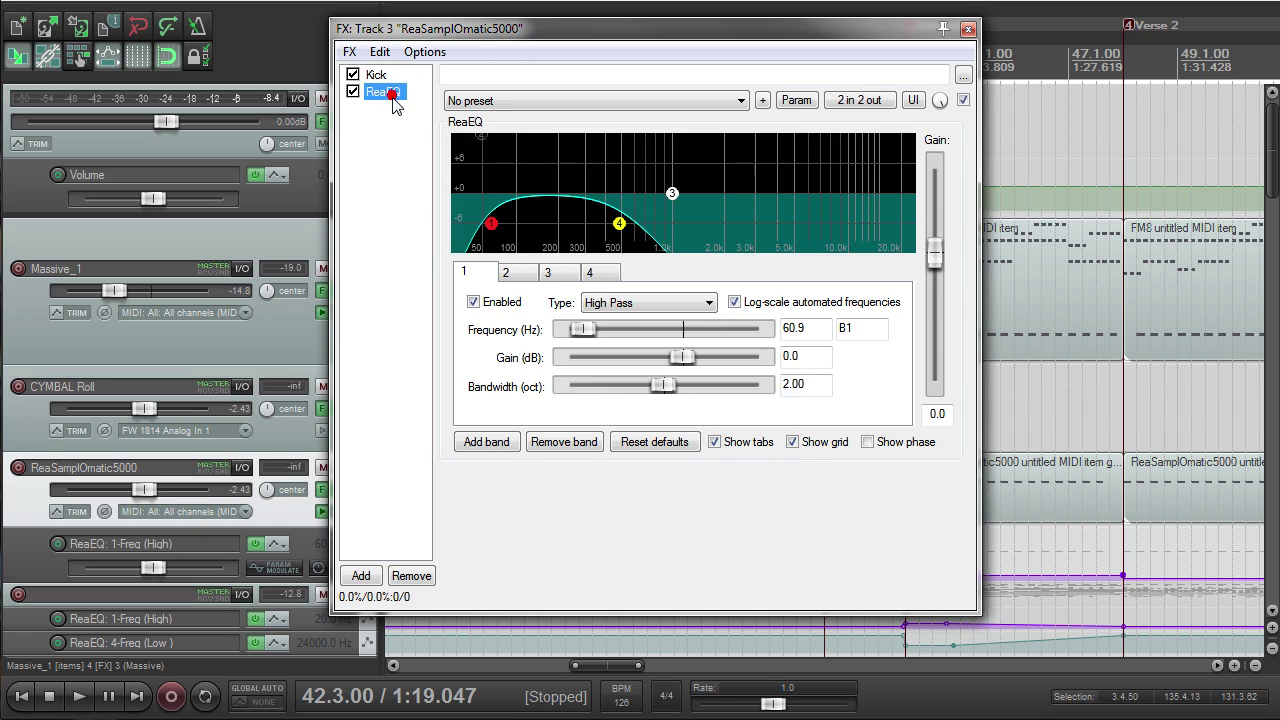
left_click(968, 29)
Step: Audition the ReaSamplOmatic5000 kick in the Interlude soloed from bar 45, and unsolo it to hear it with the mix
key("space")
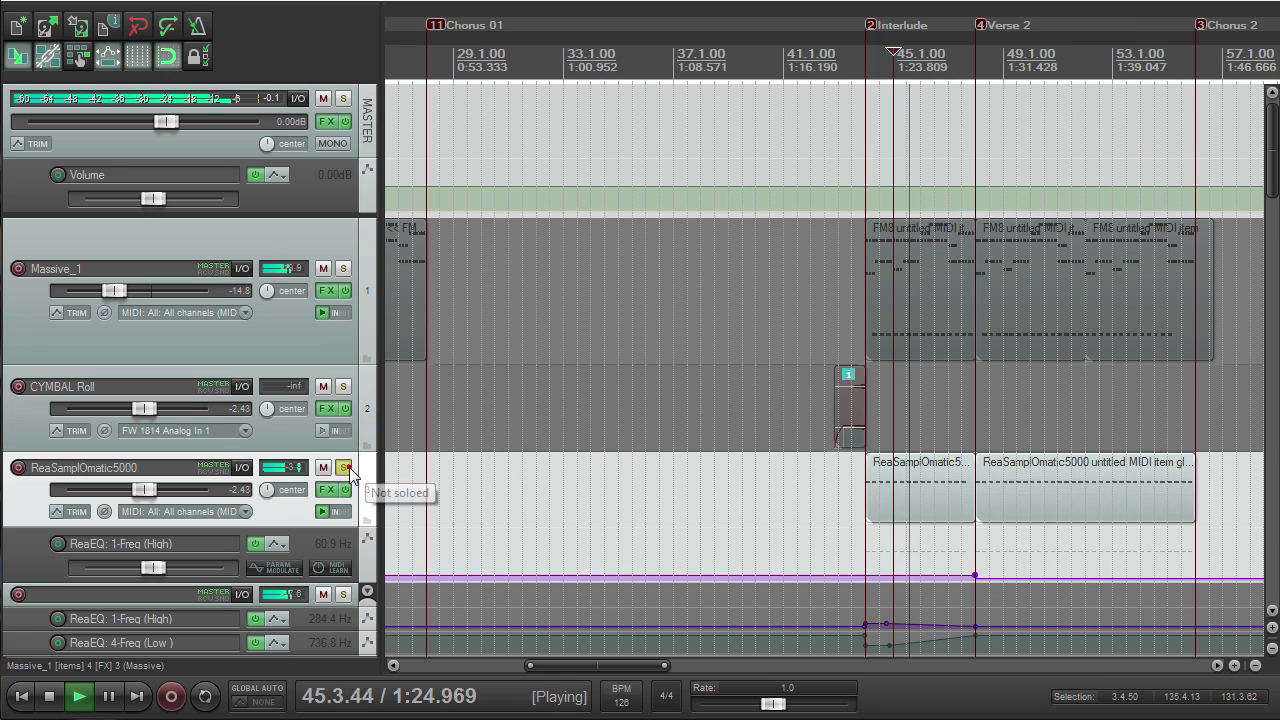
left_click(349, 468)
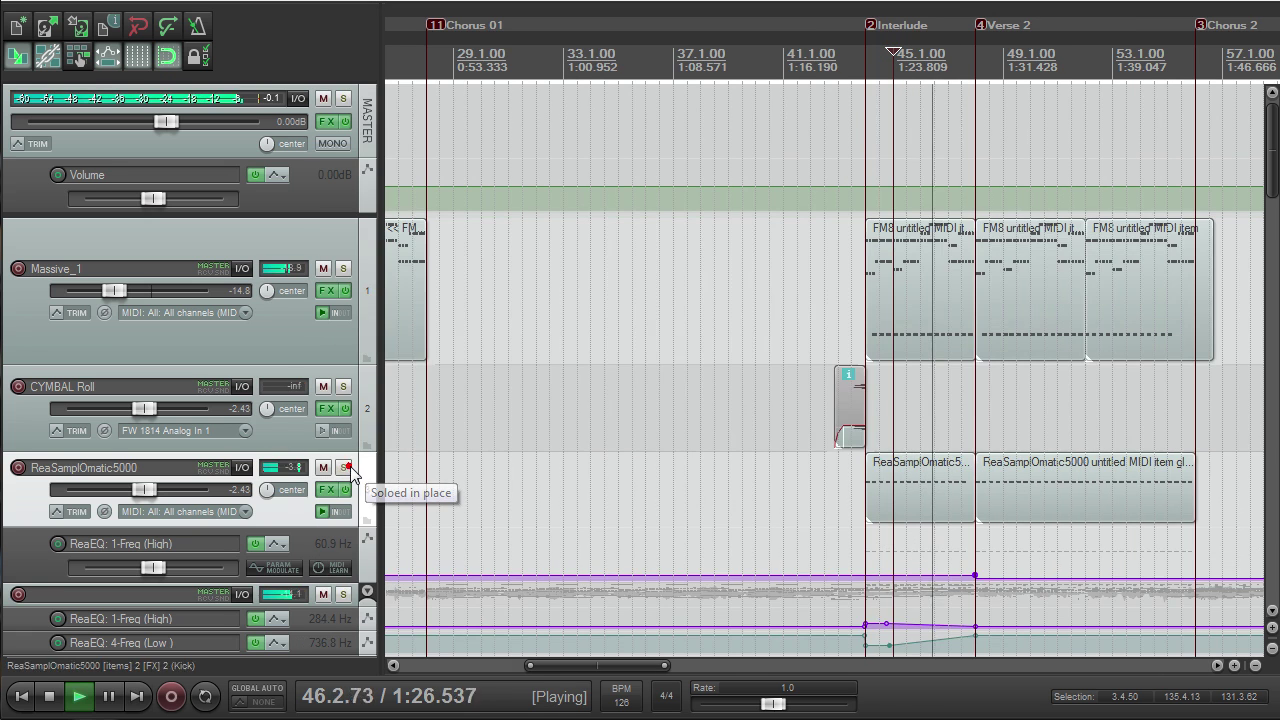
key("space")
Step: Stop playback and place the edit cursor at bar 30 in Chorus 01 for the Electric Guitars tracks
scroll(570, 412, "down", 2)
scroll(570, 412, "down", 1)
left_click_drag(1273, 174, 1273, 209)
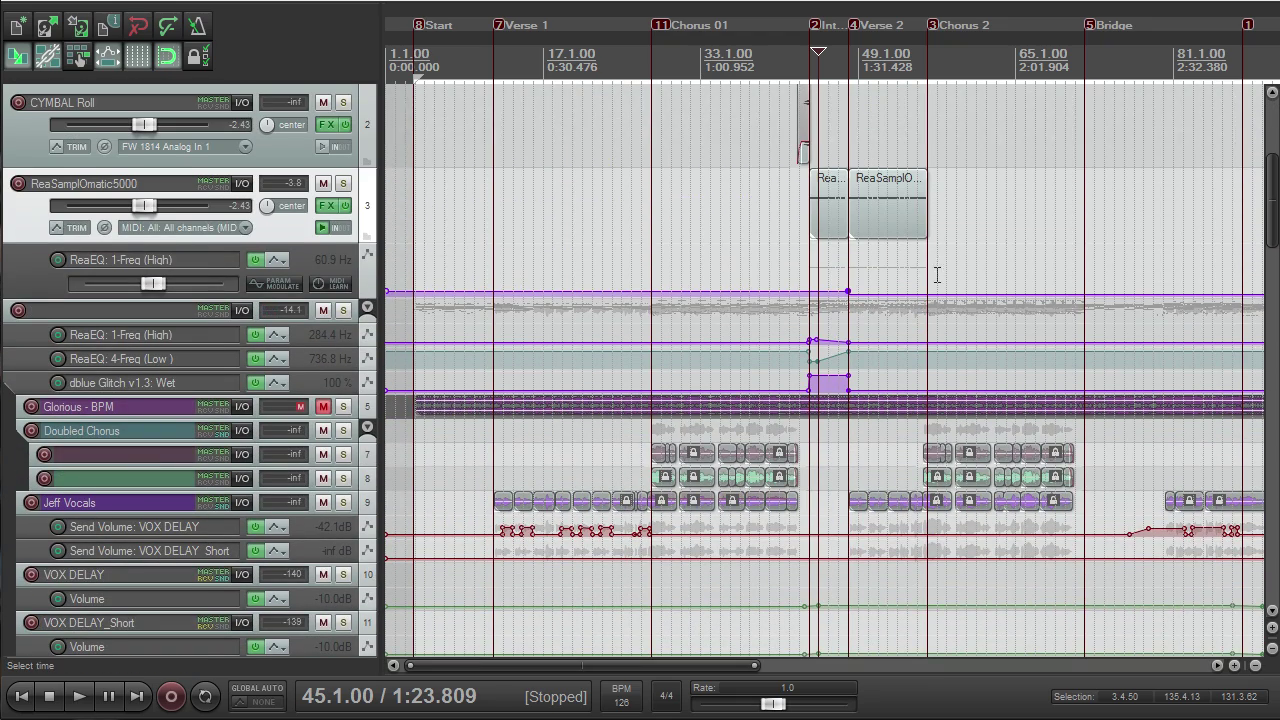
scroll(913, 281, "down", 15)
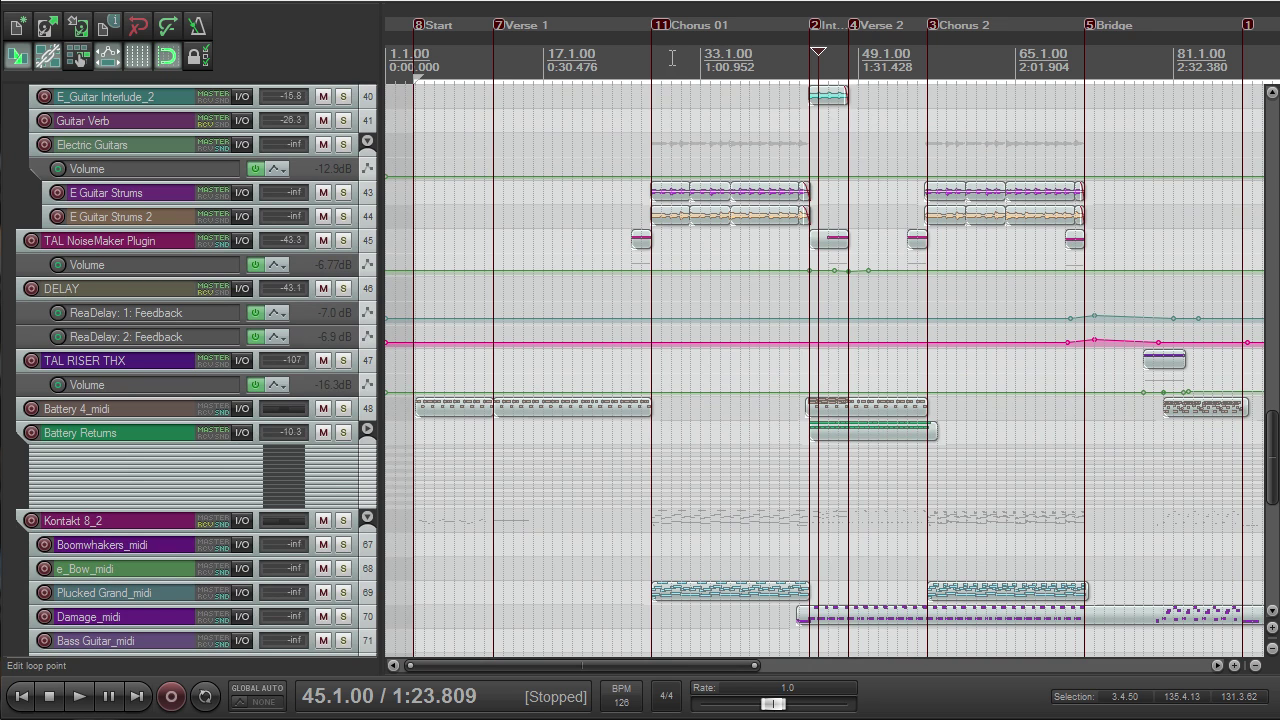
left_click(672, 57)
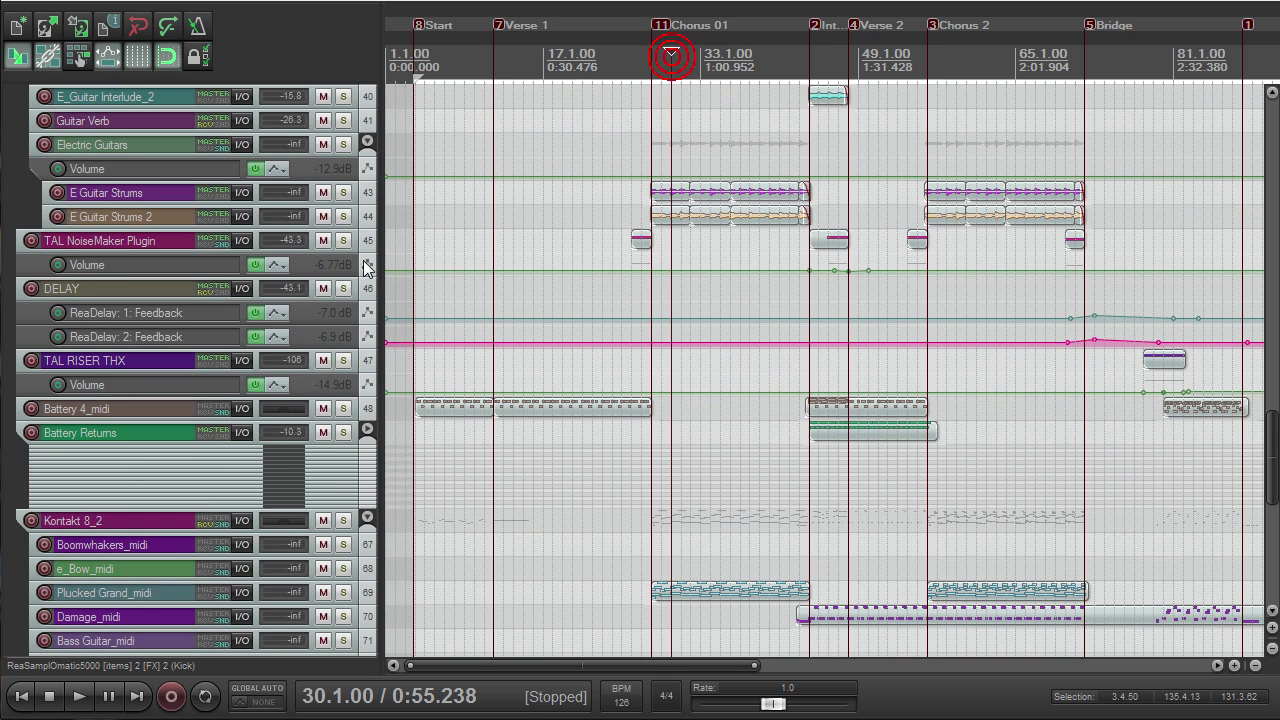
Step: Enlarge the two E Guitar Strums tracks and examine the Kuassa amp plug-in on E Guitar Strums 2
left_click_drag(350, 204, 350, 382)
left_click(326, 324)
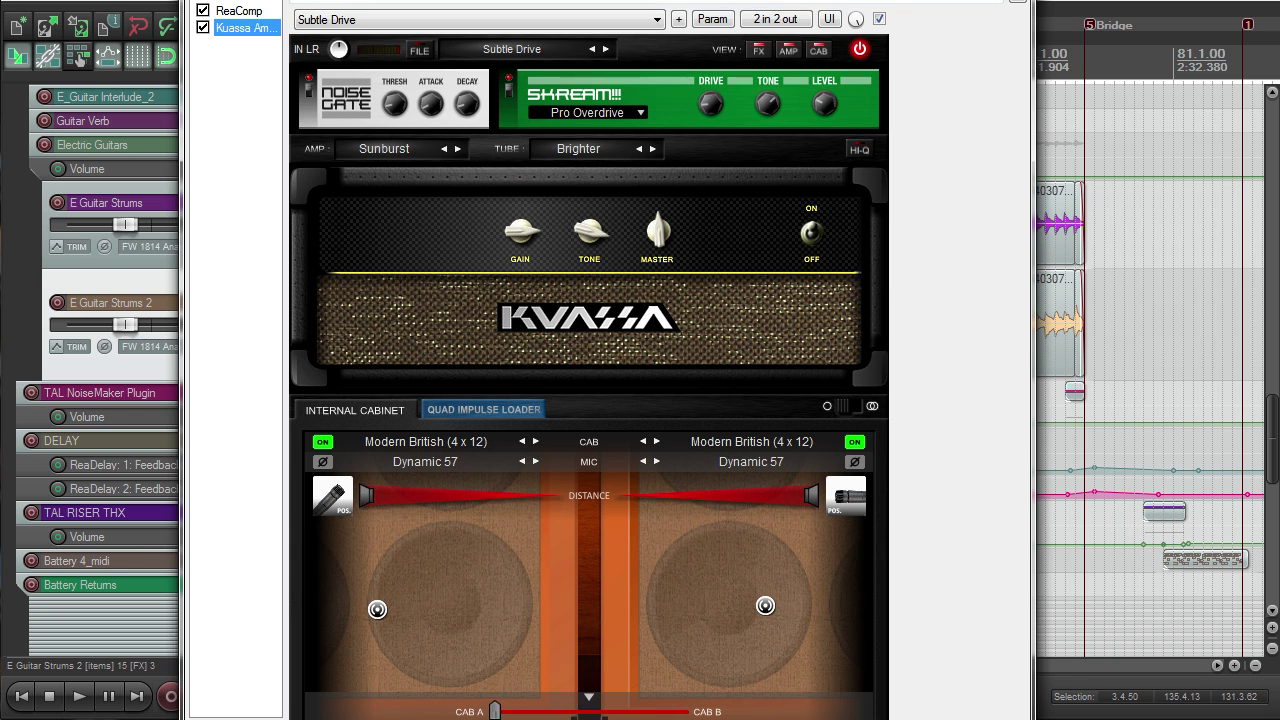
key("Escape")
Step: Audition the Electric Guitars folder soloed from bar 30 while viewing its strum waveforms up close, then unsolo it and stop playback
left_click(342, 145)
key("space")
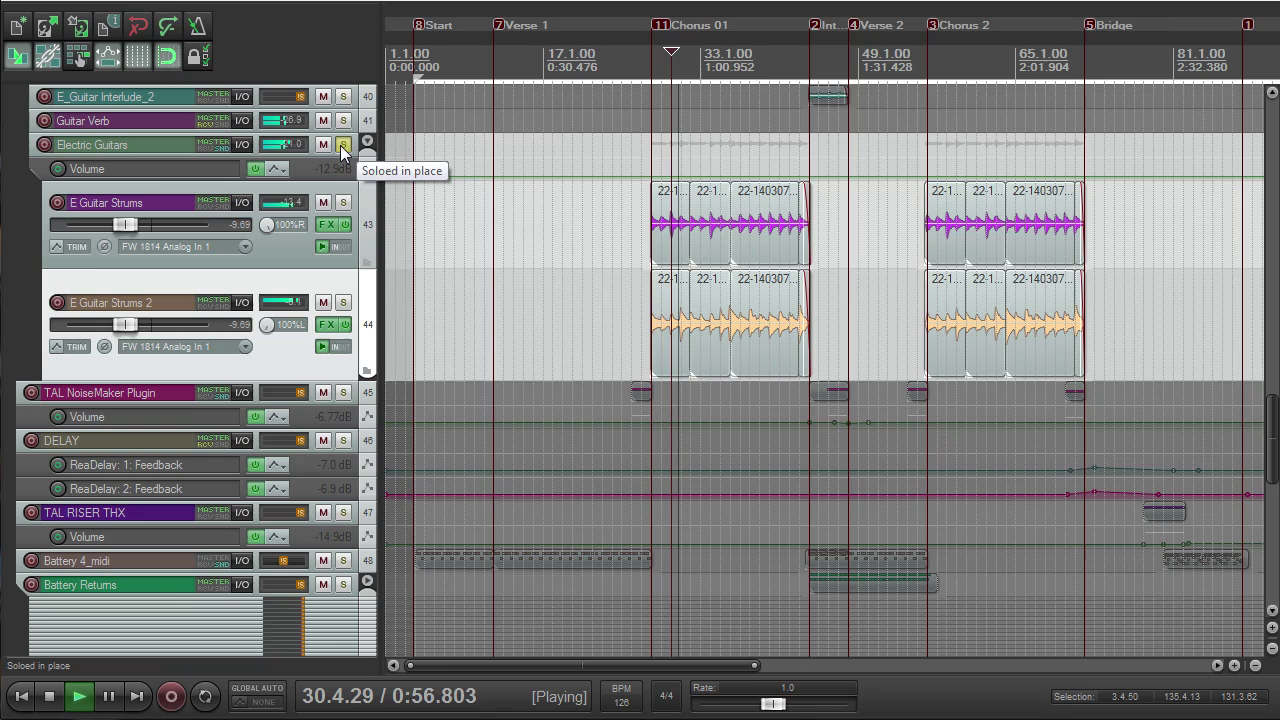
scroll(1100, 286, "up", 10)
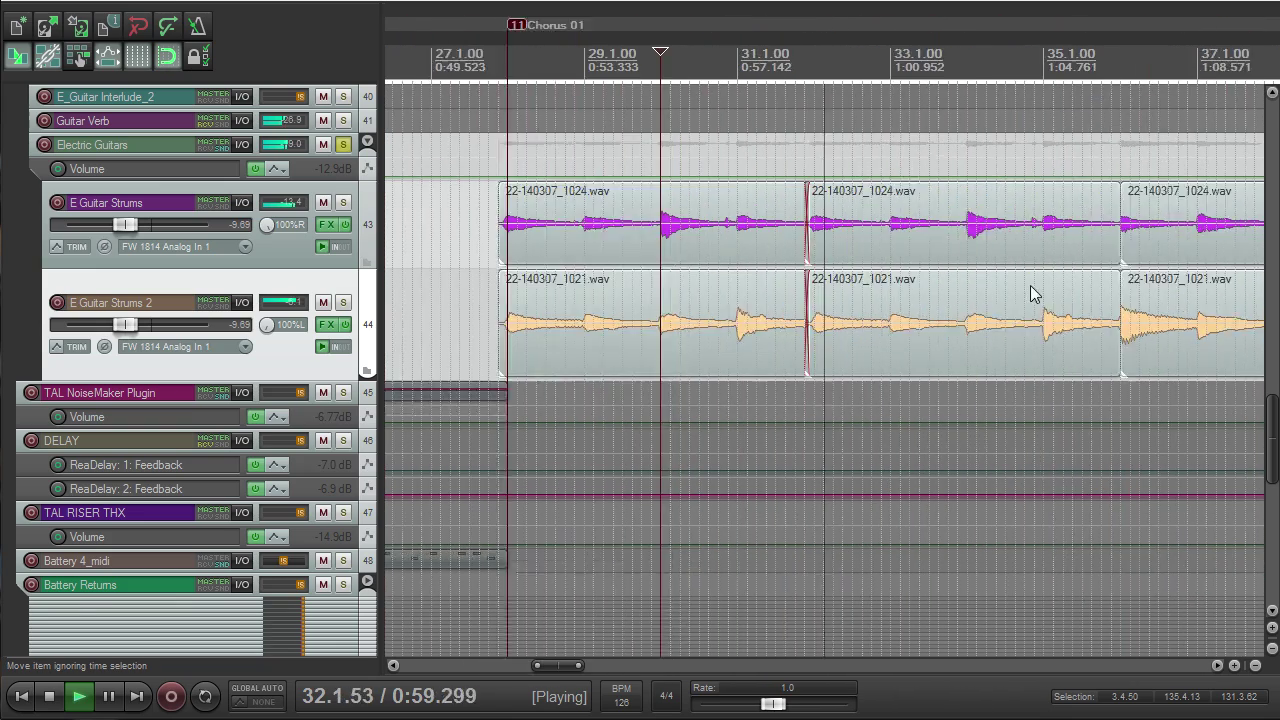
scroll(989, 285, "down", 3)
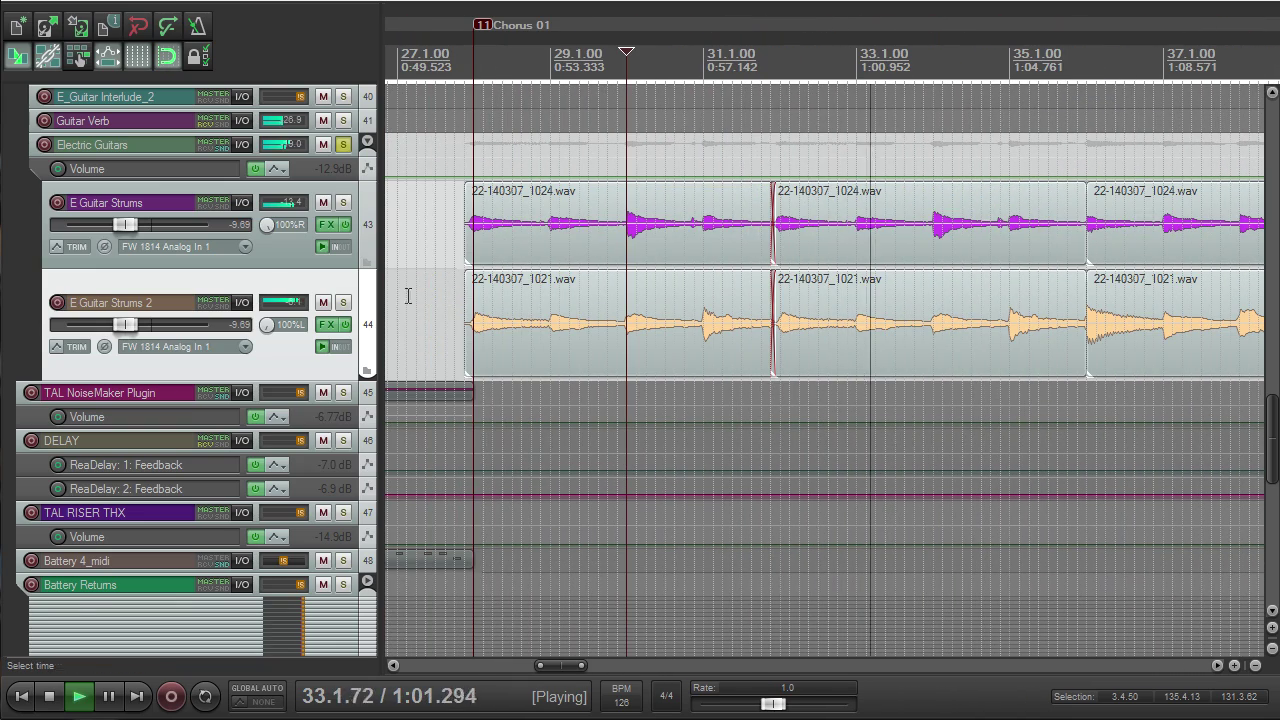
left_click(342, 145)
key("space")
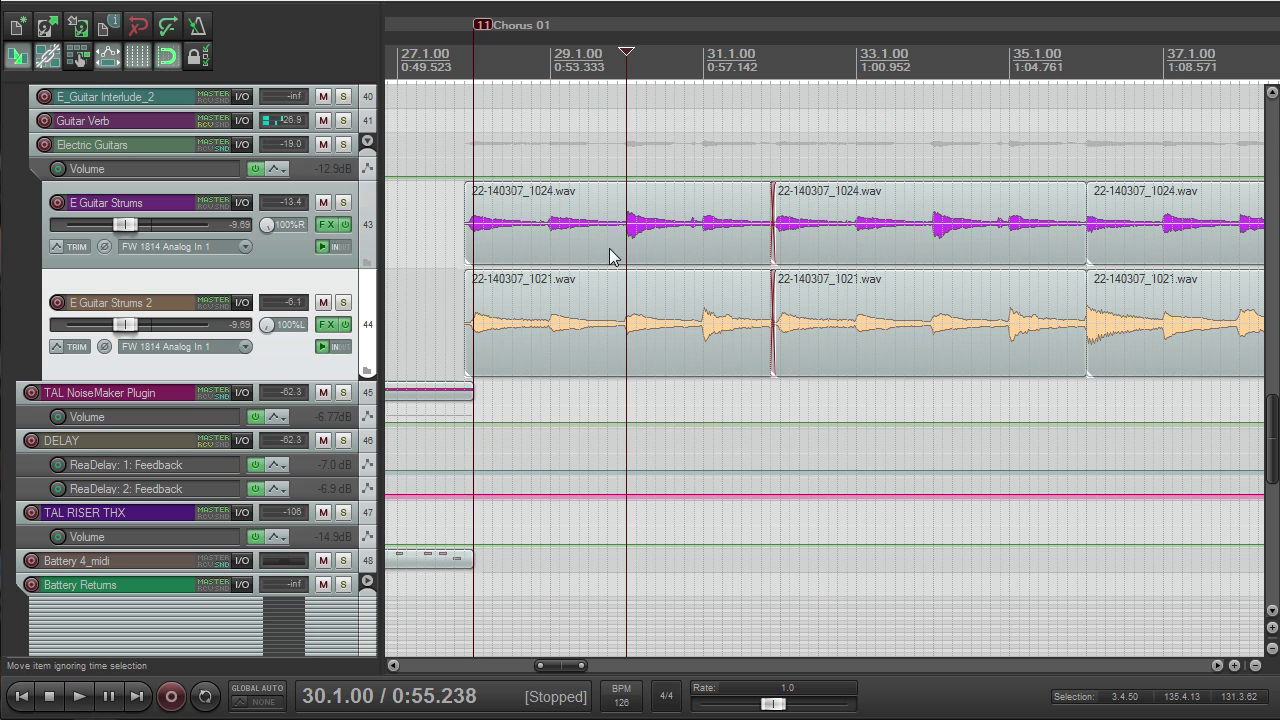
Step: Play the full mix from the start of Chorus 01 at bar 28 to hear the electric guitar strums in context
left_click(483, 70)
key("space")
scroll(563, 214, "up", 3)
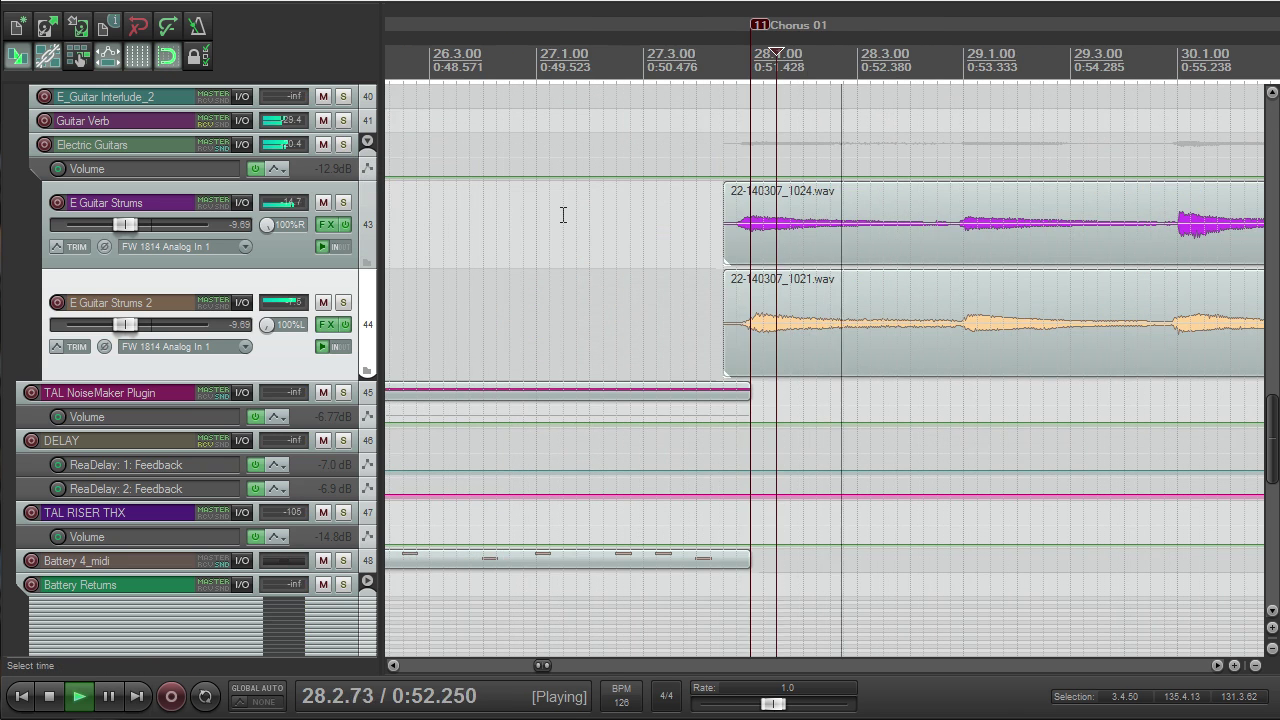
scroll(588, 226, "down", 3)
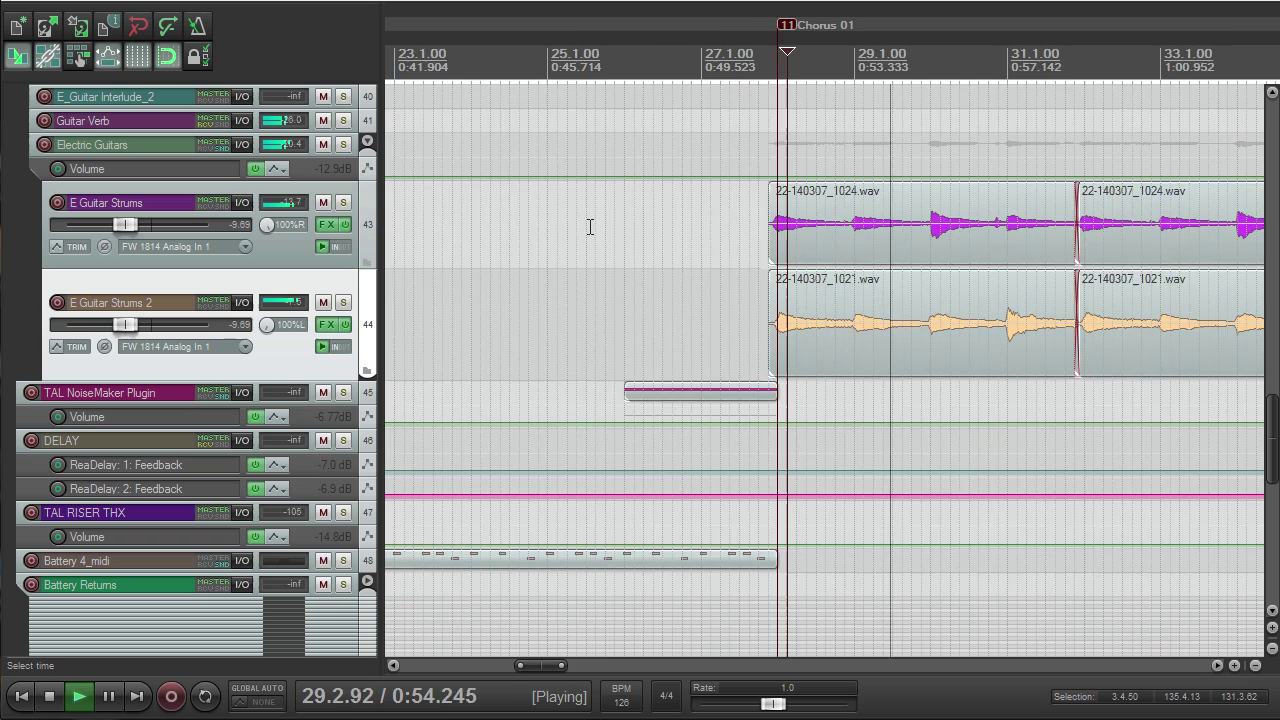
Step: Play the electric guitar strums in Chorus 3 from bar 109, then stop playback
scroll(591, 237, "down", 5)
scroll(639, 249, "down", 3)
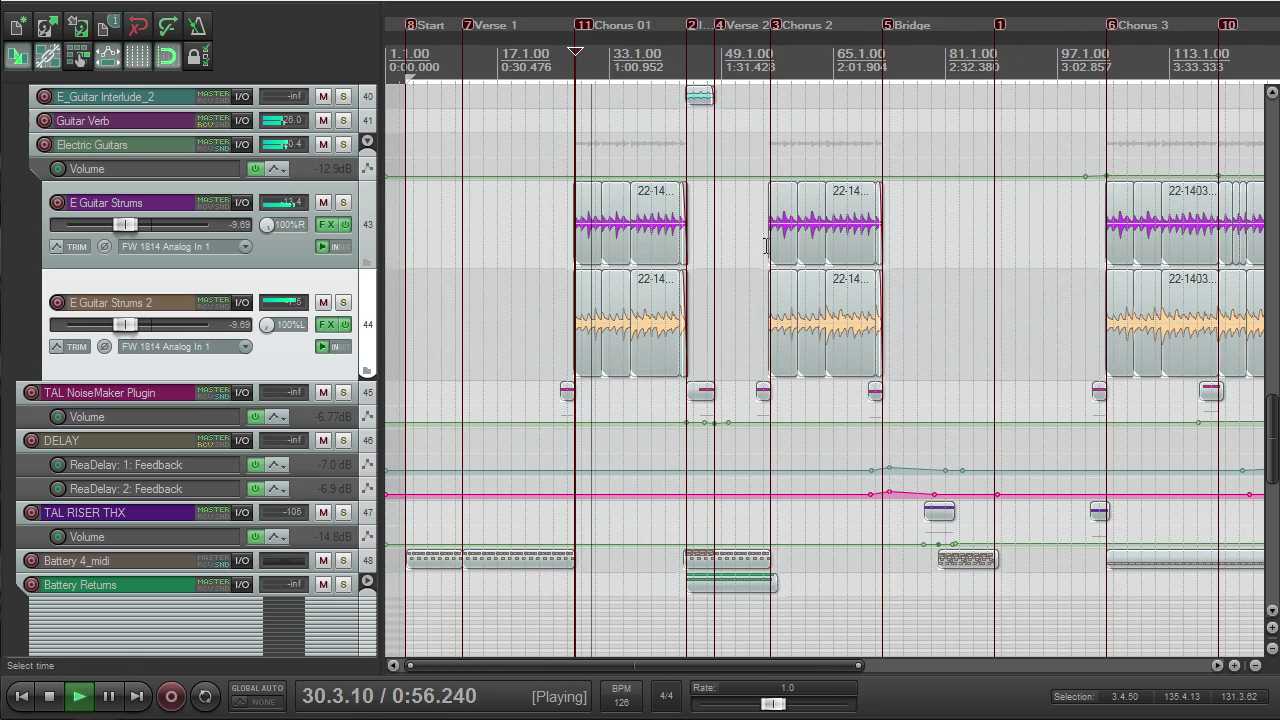
scroll(766, 243, "down", 2)
key("space")
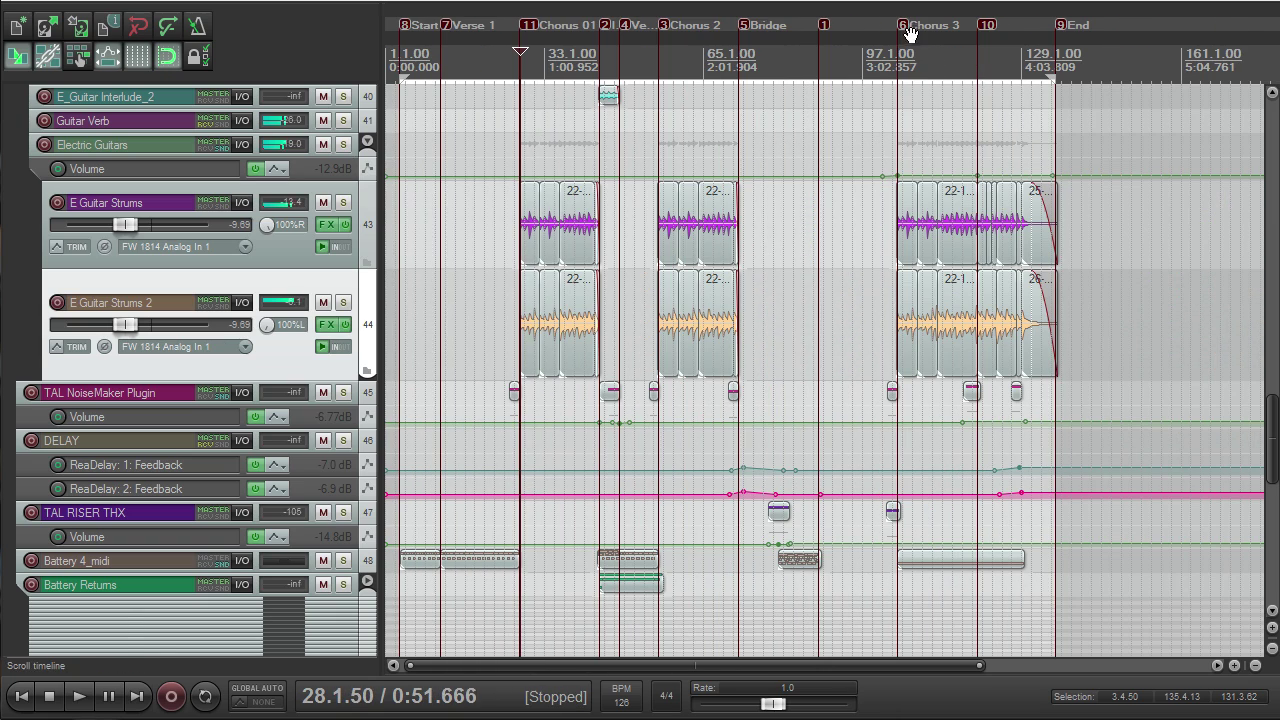
left_click(920, 60)
key("space")
scroll(914, 57, "up", 5)
scroll(963, 283, "up", 3)
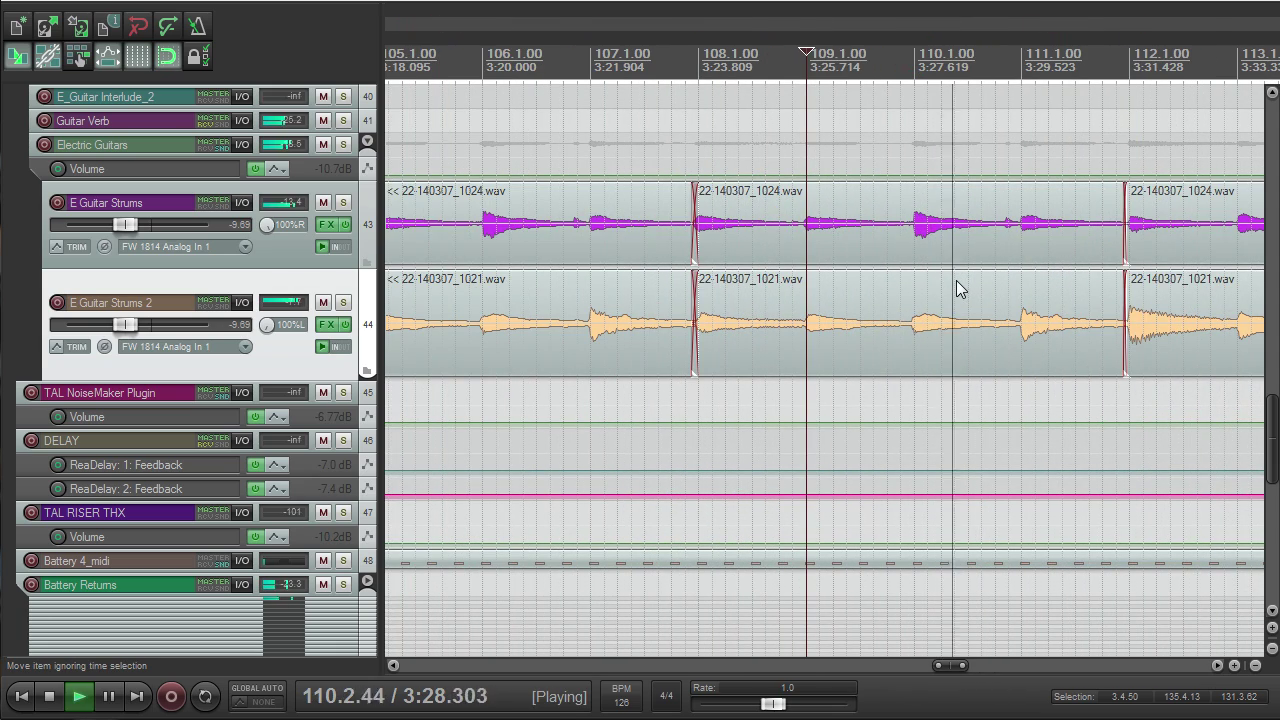
scroll(957, 287, "down", 4)
key("space")
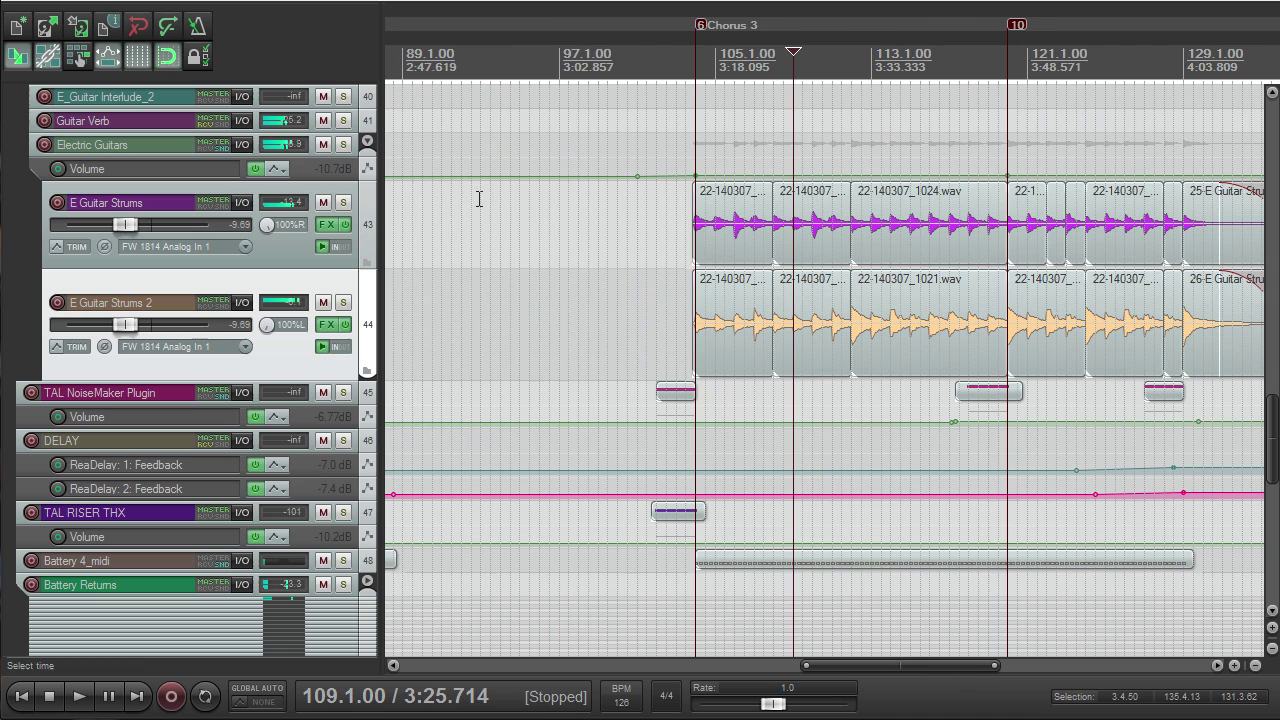
Step: Place the edit cursor at 102.1.00 before Chorus 3 and enlarge the TAL NoiseMaker Plugin track with its volume envelope
left_click_drag(1274, 405, 1276, 418)
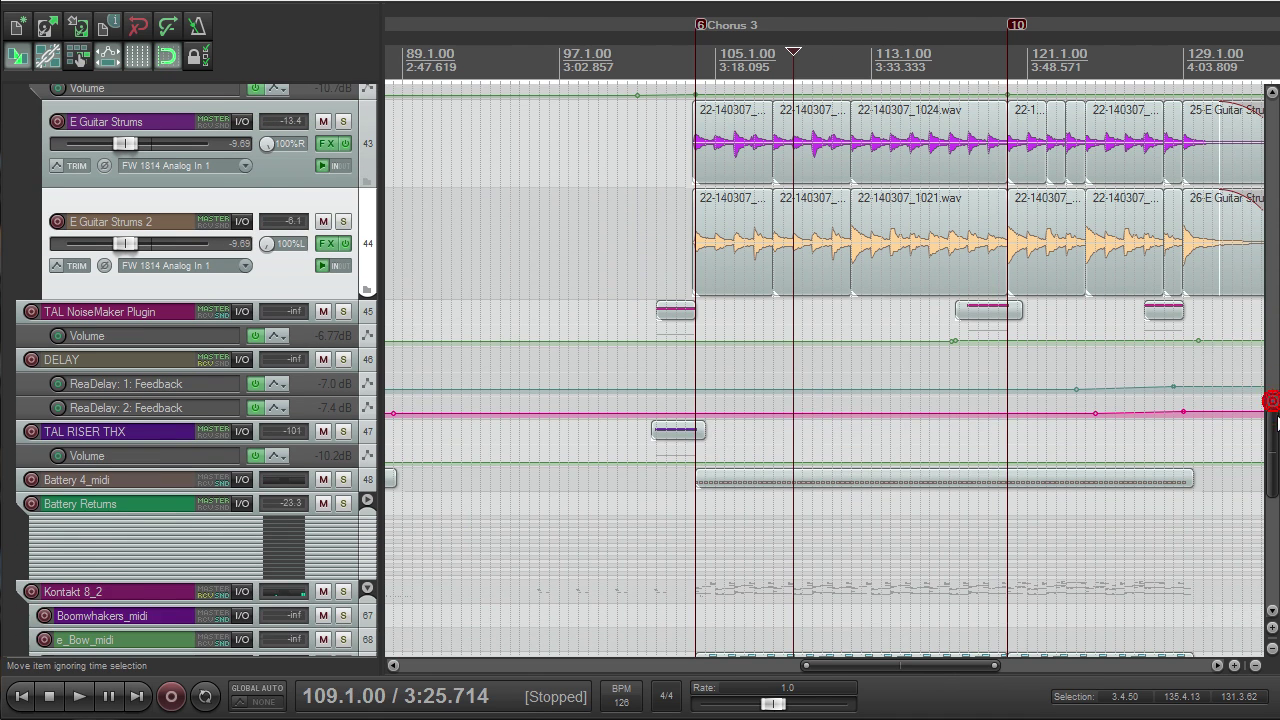
left_click(666, 47)
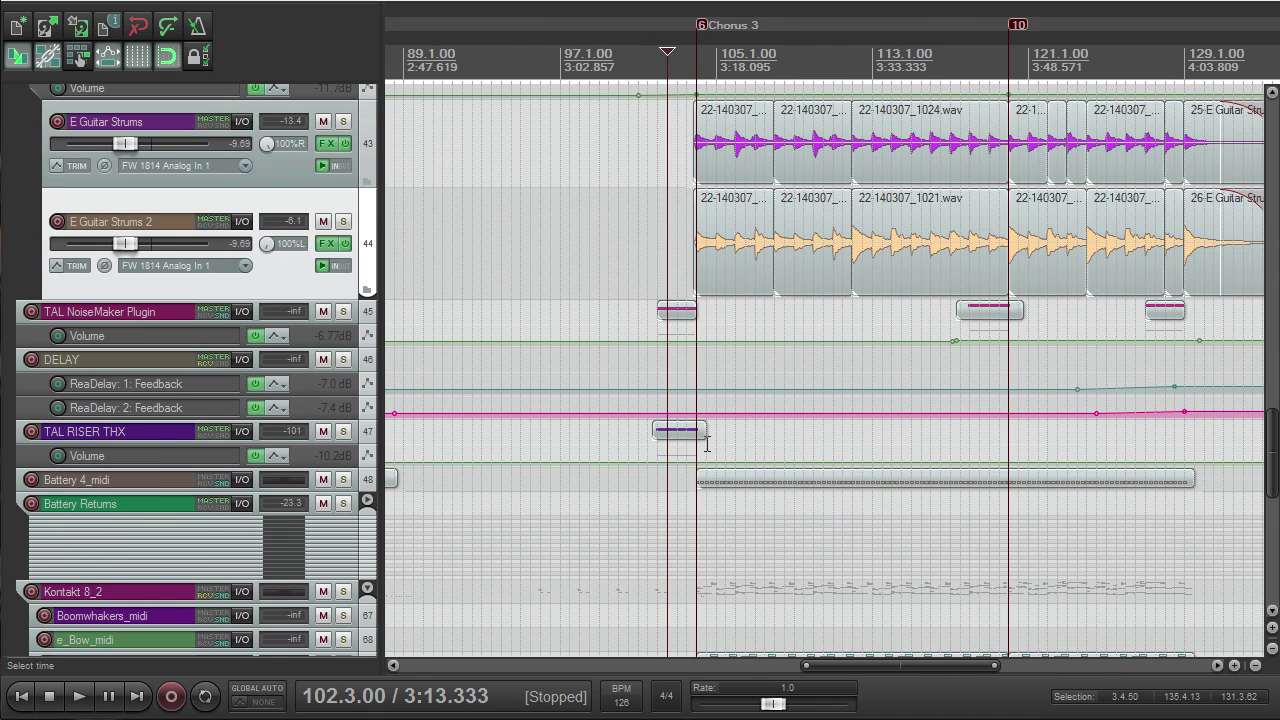
scroll(797, 406, "up", 5)
left_click(748, 56)
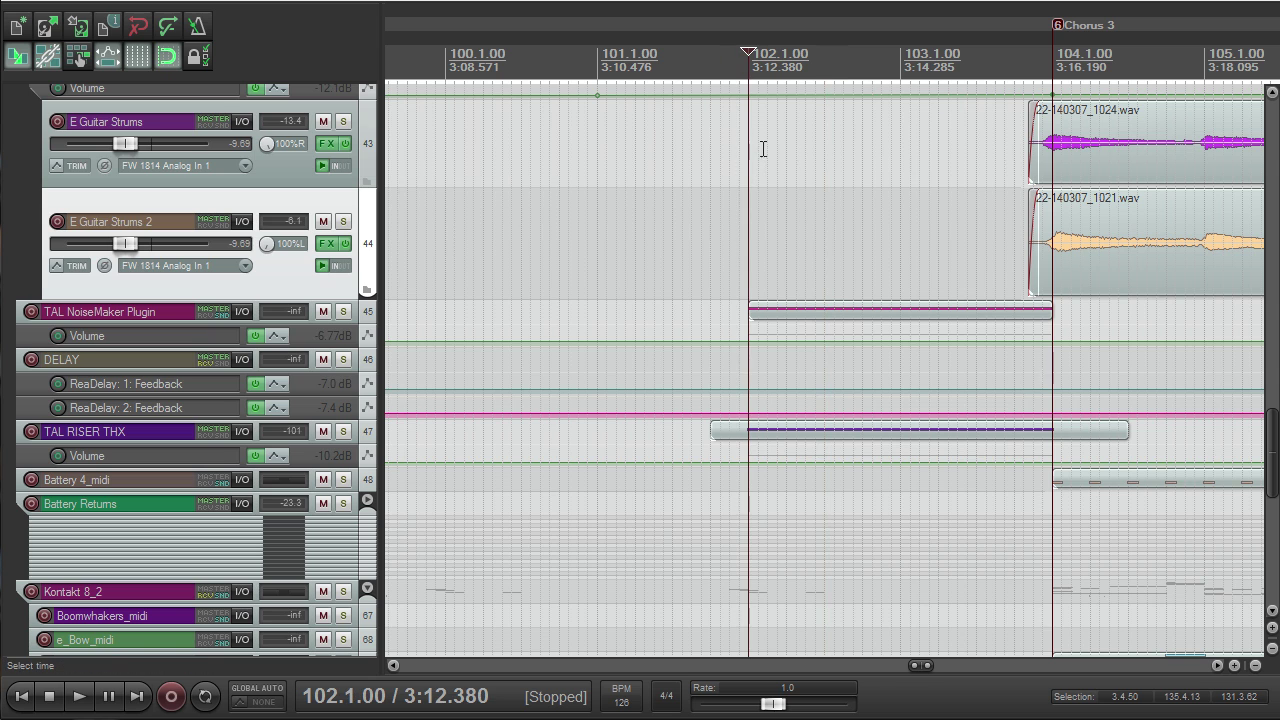
double_click(348, 347)
double_click(338, 323)
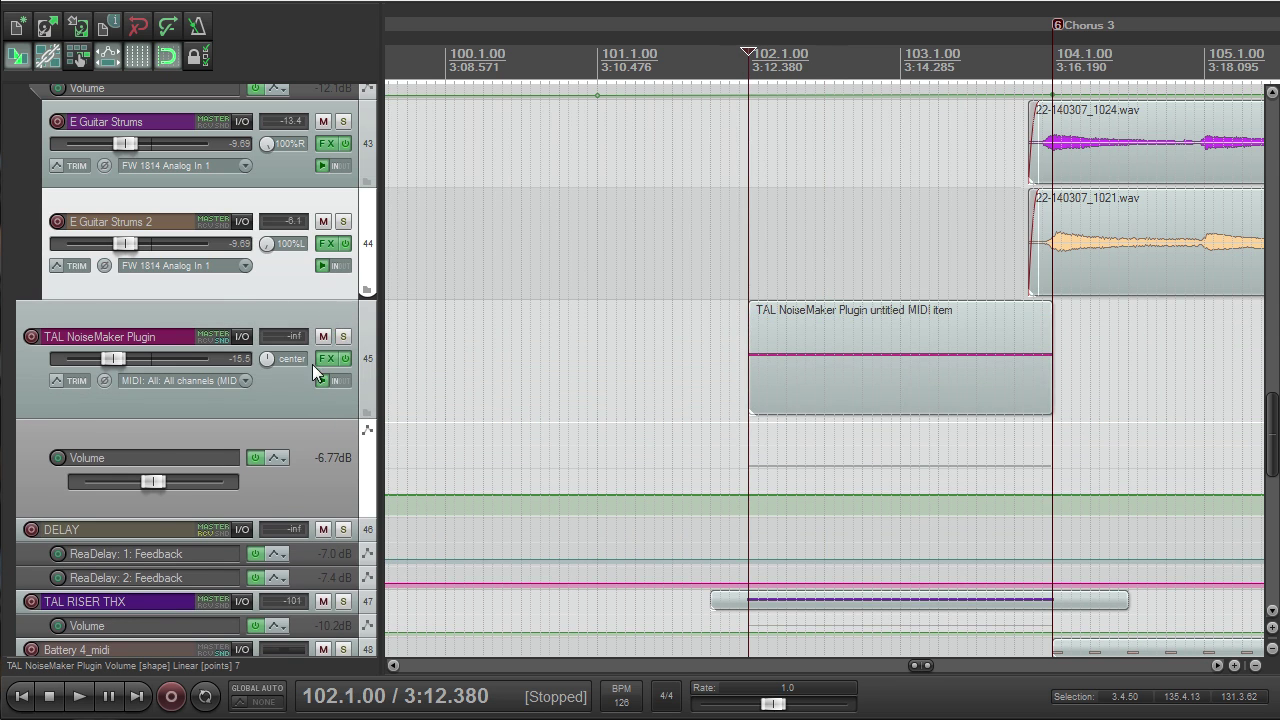
Step: Open the effects of the TAL NoiseMaker Plugin track and view the synth's Envelope Editor and Synth 2 sections
left_click(326, 356)
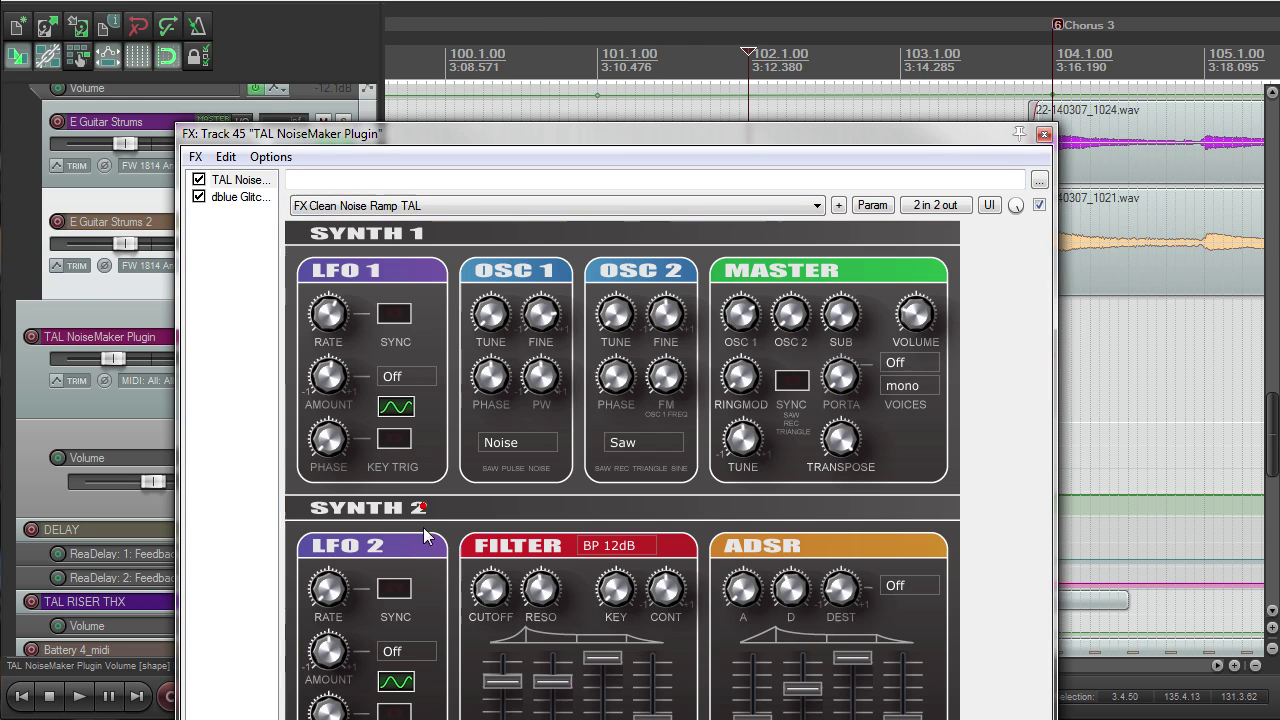
left_click_drag(946, 134, 956, 0)
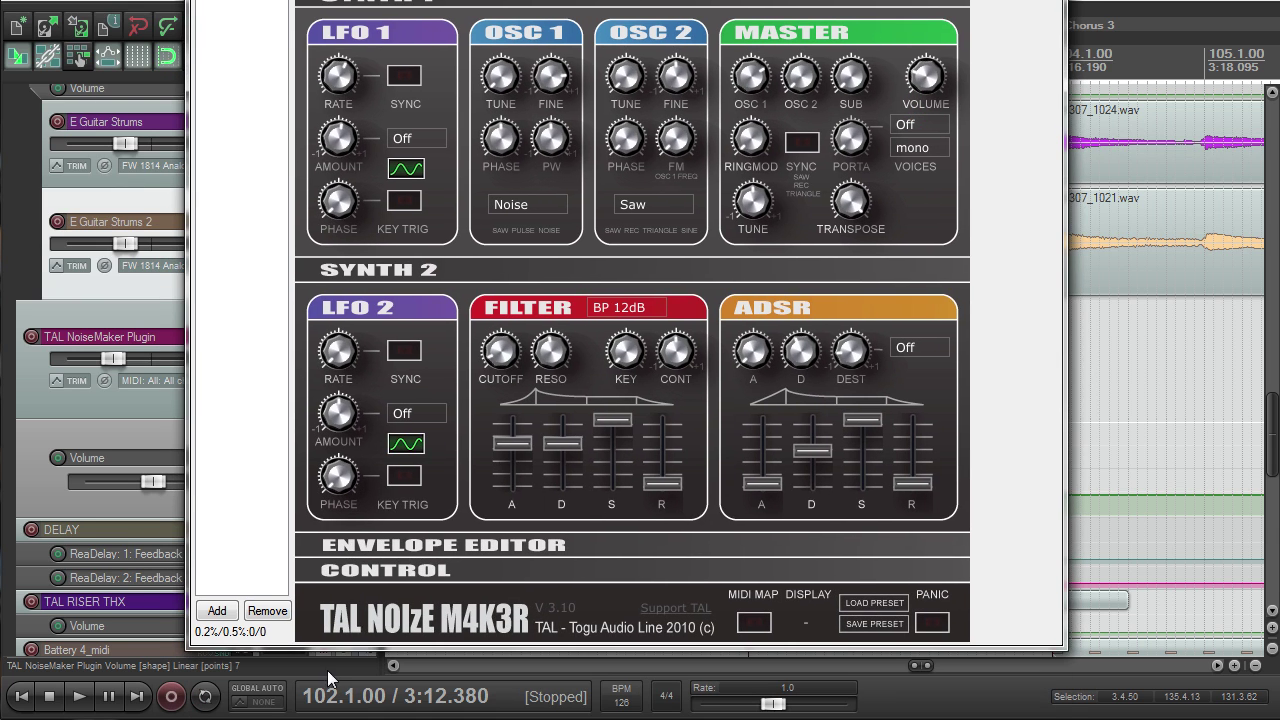
left_click(476, 547)
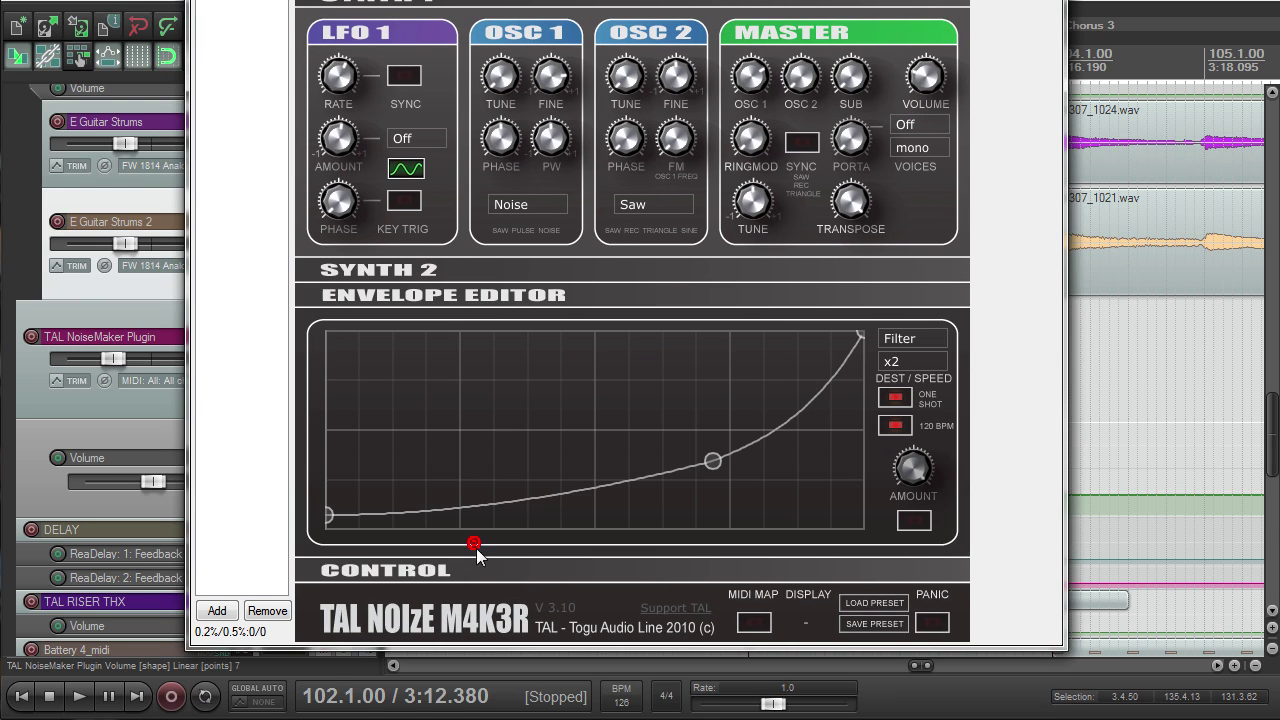
left_click(484, 270)
left_click_drag(575, 0, 790, 44)
Step: Solo the TAL NoiseMaker Plugin track, bypass its dblue Glitch effect and play the riser from 102.1.00
left_click(345, 338)
left_click_drag(654, 47, 467, 597)
left_click(237, 658)
key("space")
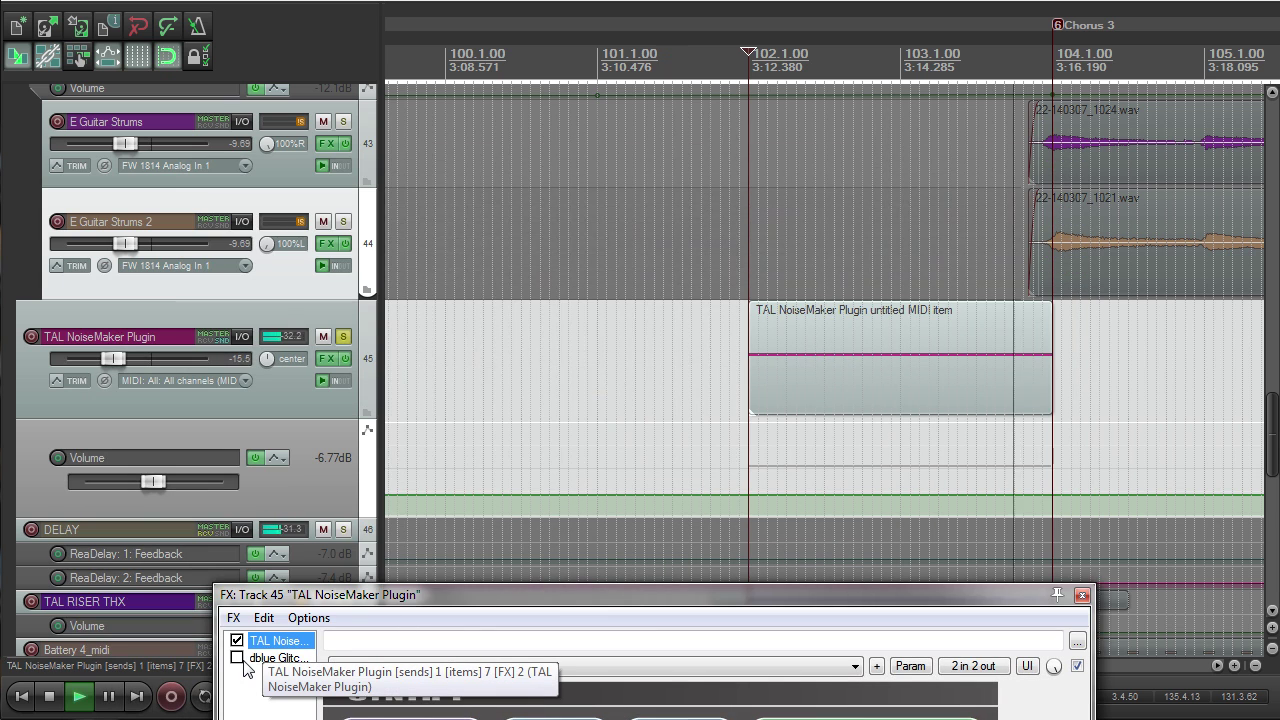
Step: Enlarge the DELAY track, view the dblue Glitch settings on the TAL NoiseMaker Plugin track, and close the effect windows
left_click(320, 532)
left_click_drag(494, 599, 558, 684)
scroll(477, 508, "down", 4)
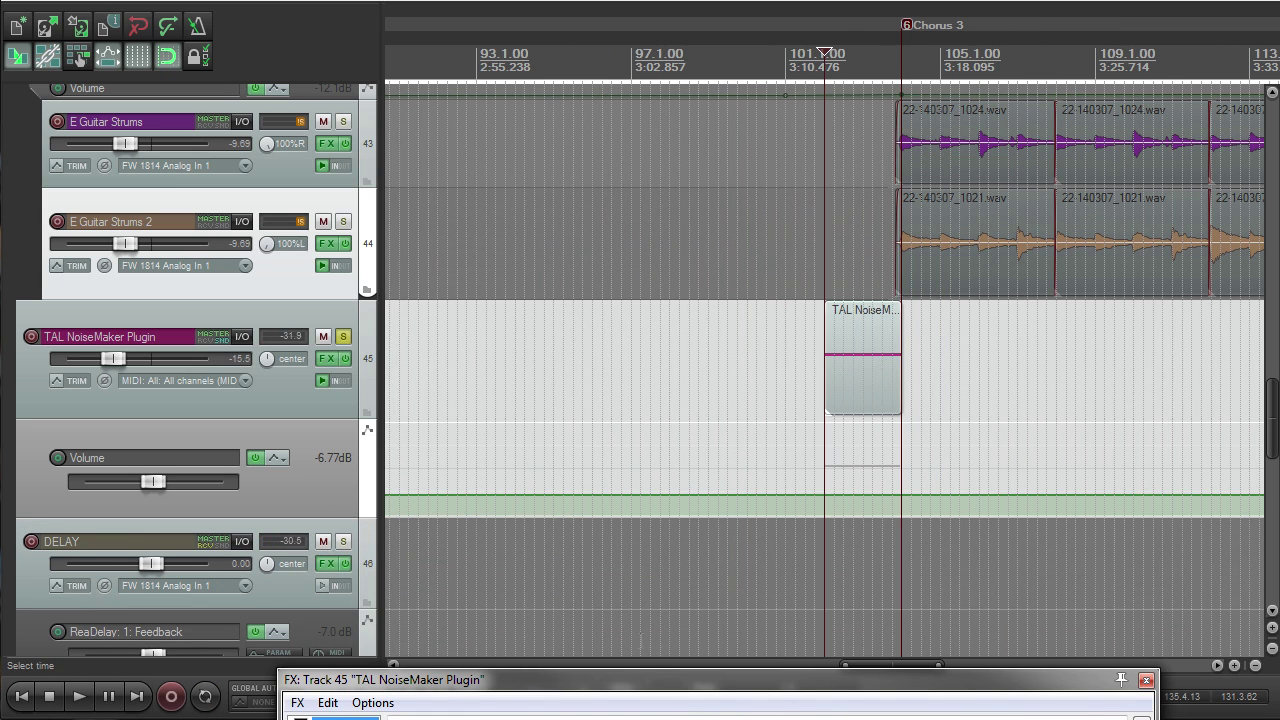
left_click_drag(657, 684, 599, 25)
double_click(270, 74)
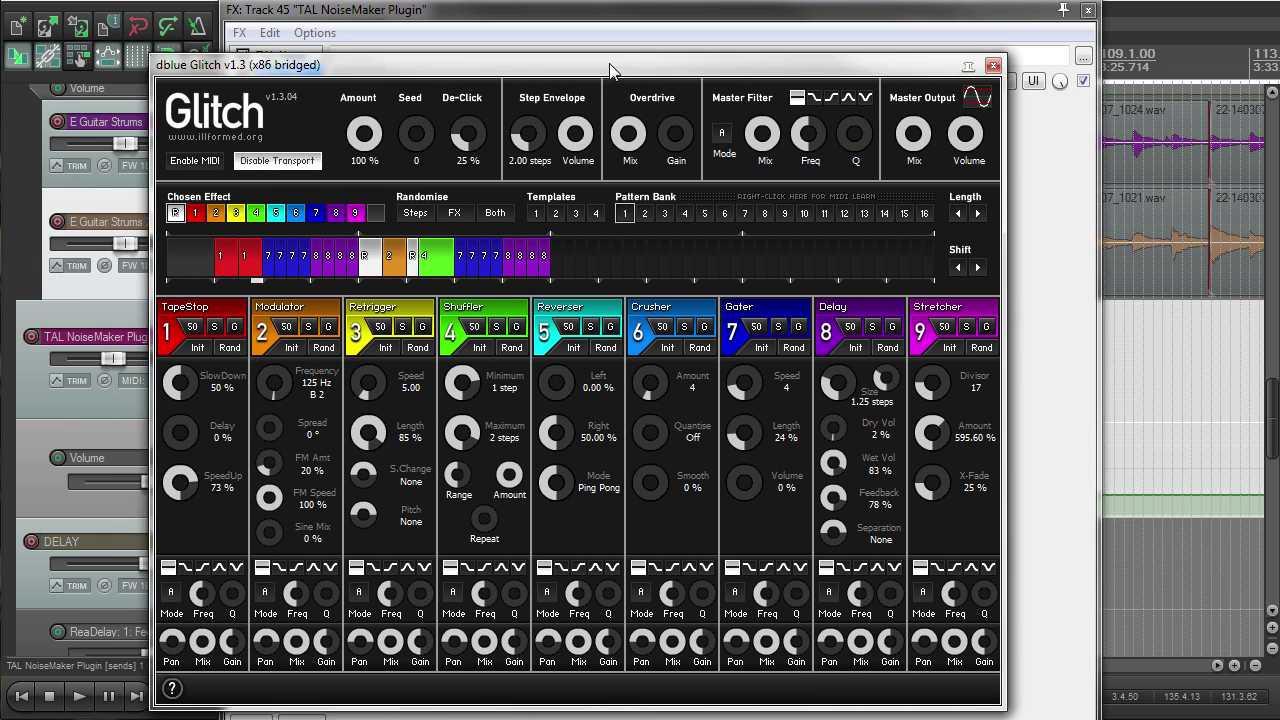
left_click_drag(609, 63, 621, 80)
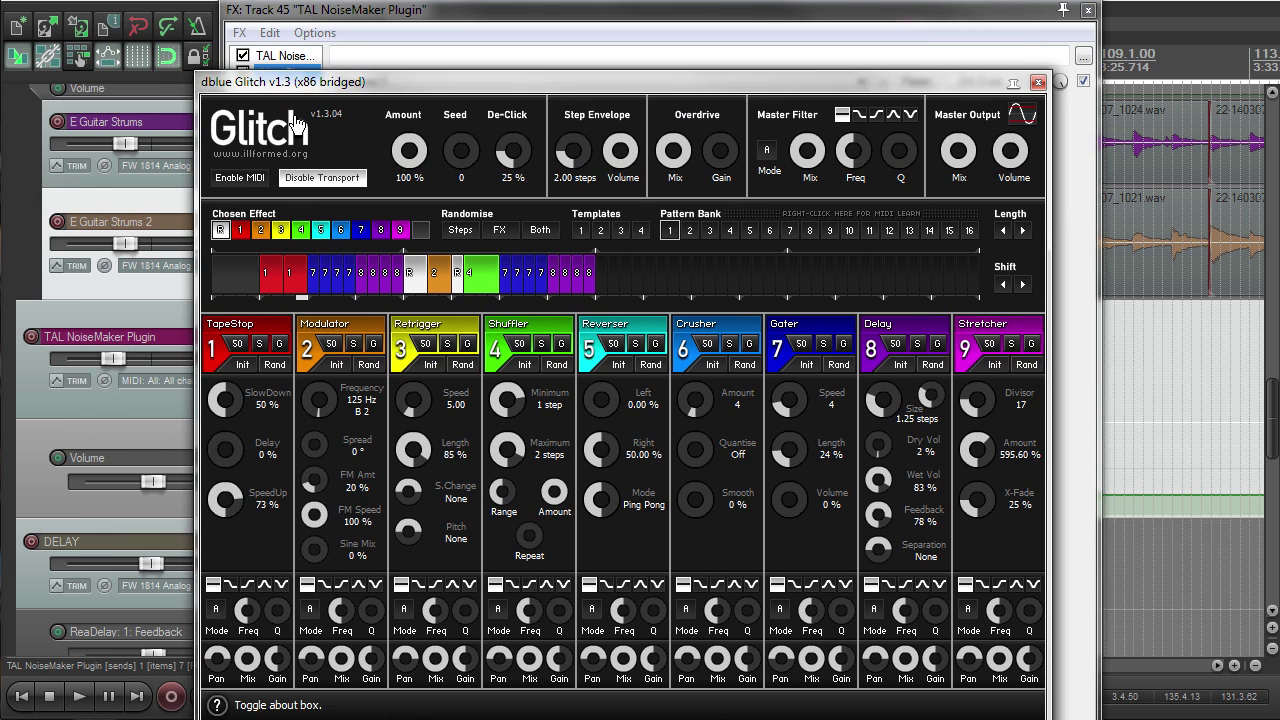
left_click(1090, 10)
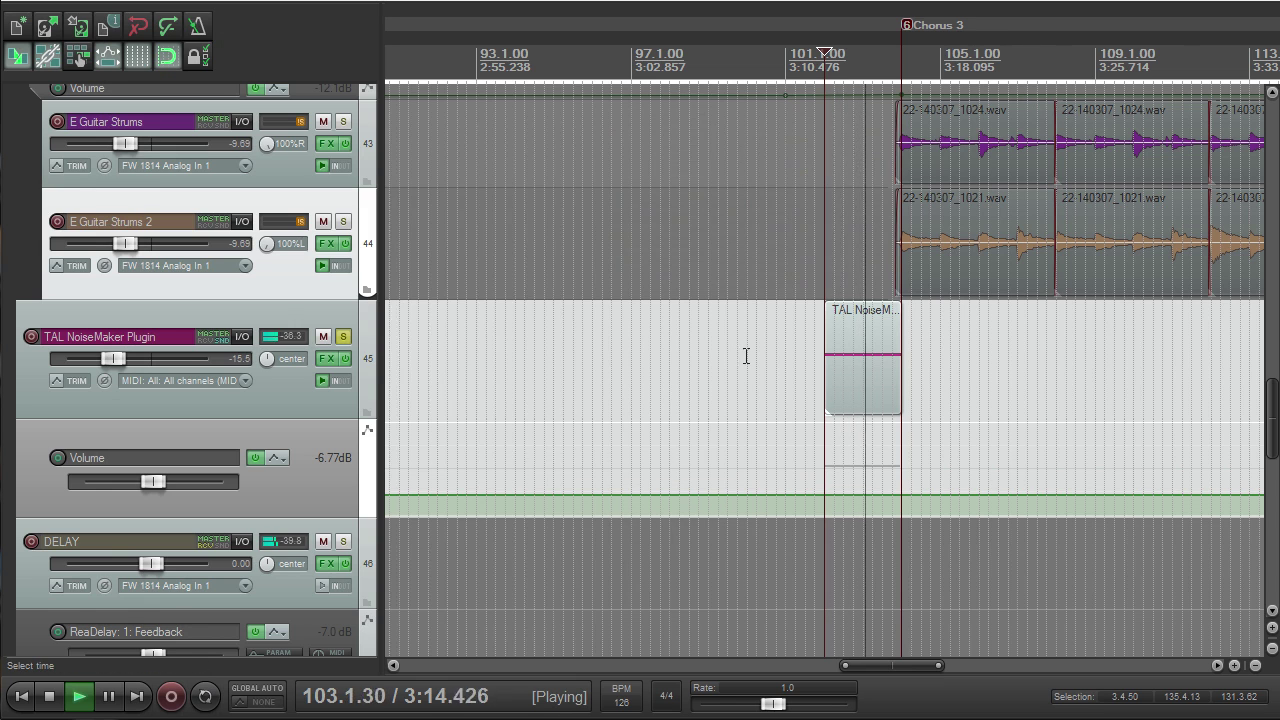
Step: Enlarge both ReaDelay Feedback envelope lanes under the DELAY track and stop playback
scroll(845, 370, "up", 3)
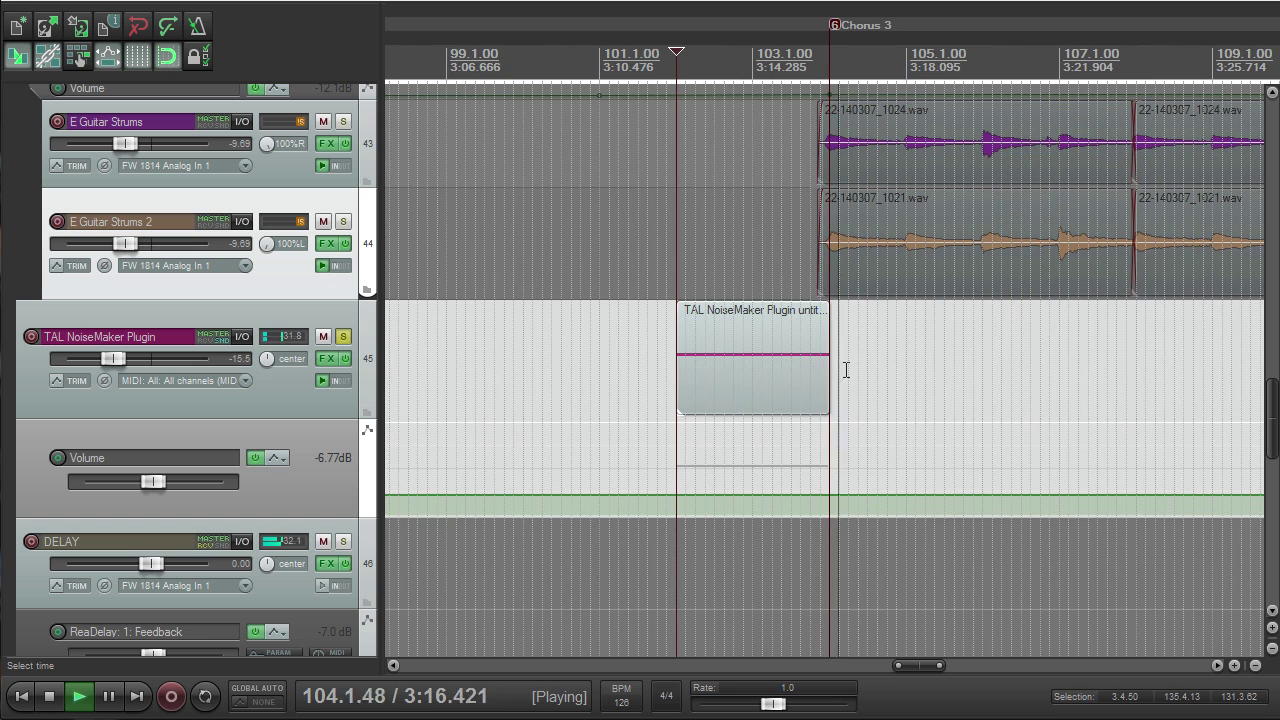
scroll(286, 347, "down", 3)
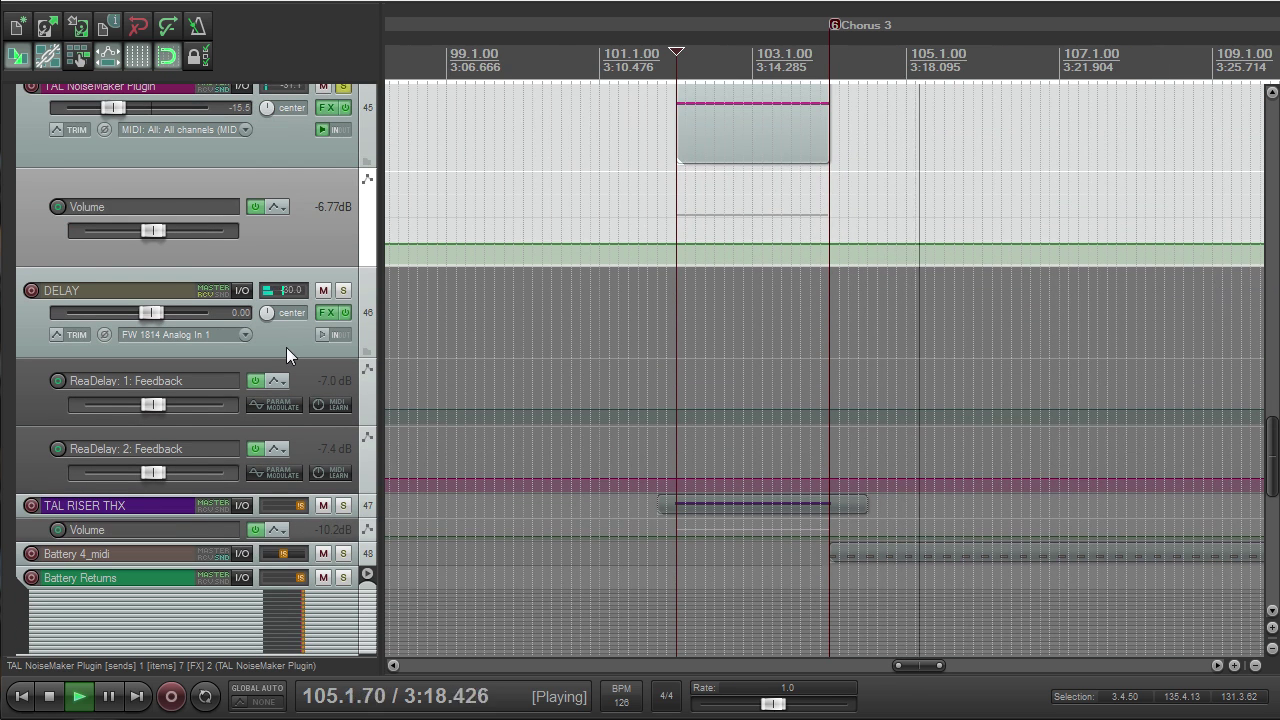
left_click_drag(334, 493, 334, 570)
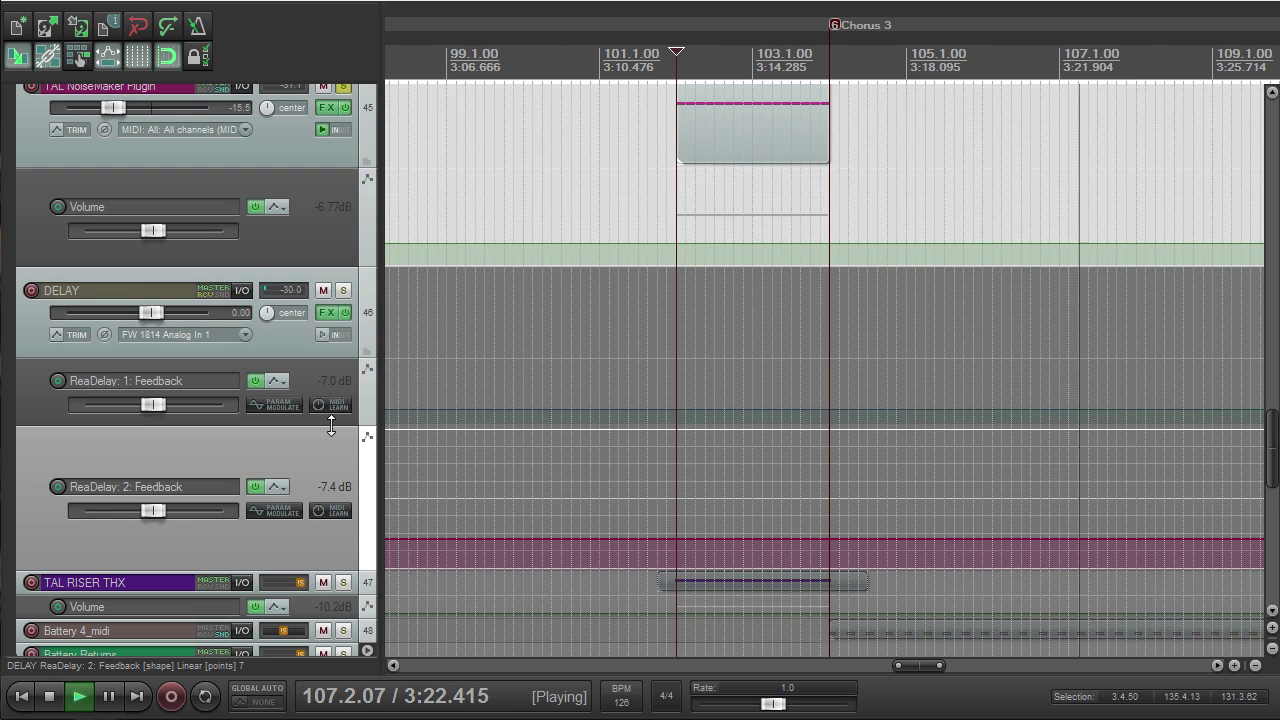
left_click_drag(331, 425, 334, 503)
key("space")
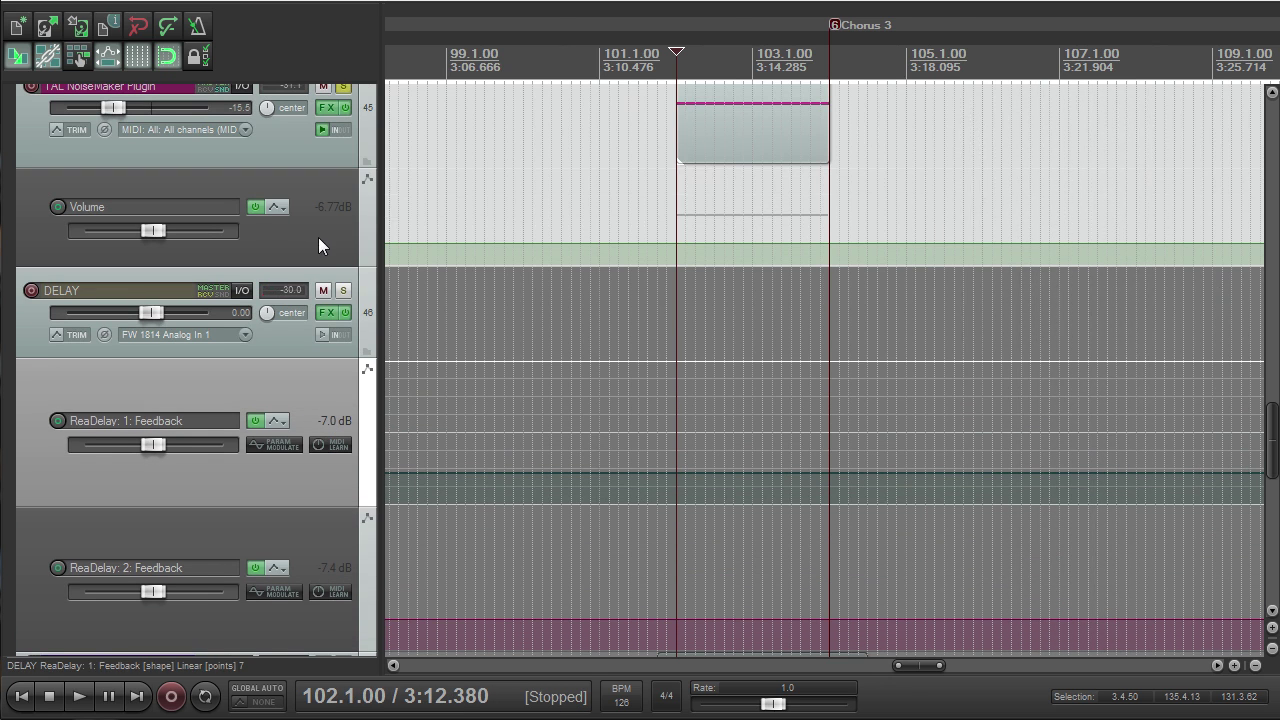
Step: Examine the feedback automation across the song and the ReaDelay settings on the DELAY track
scroll(590, 493, "down", 5)
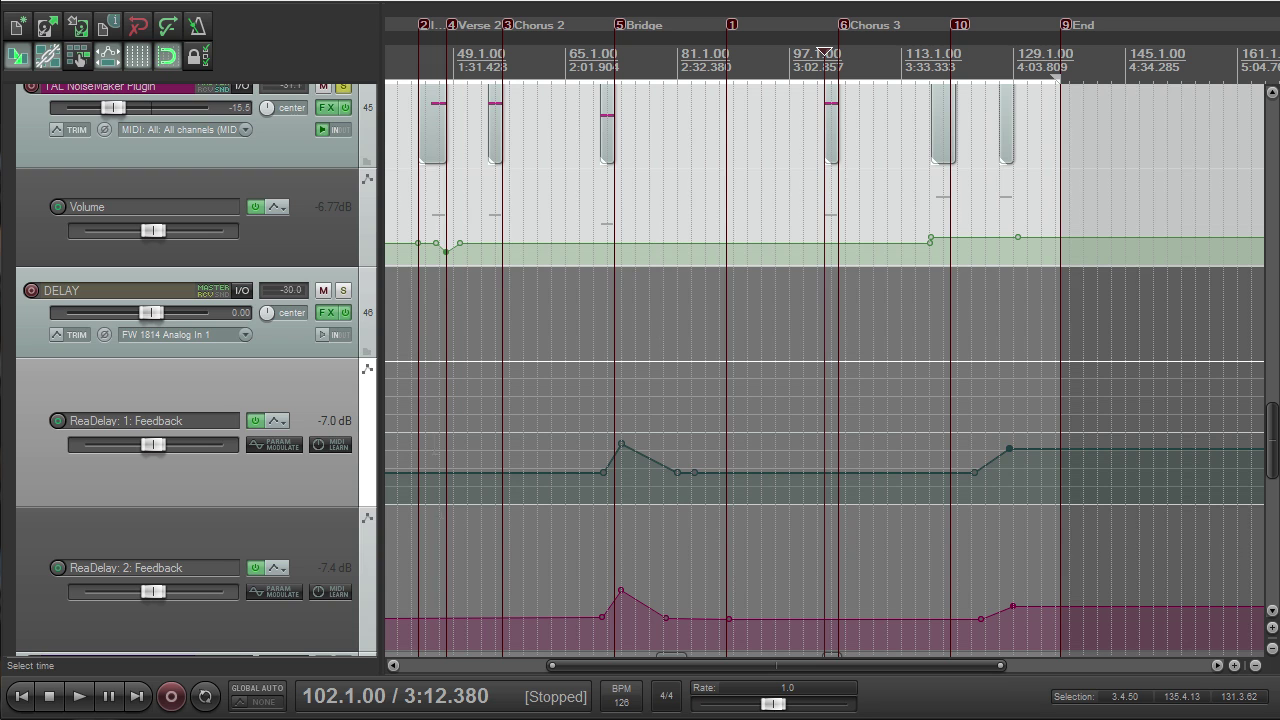
left_click(326, 312)
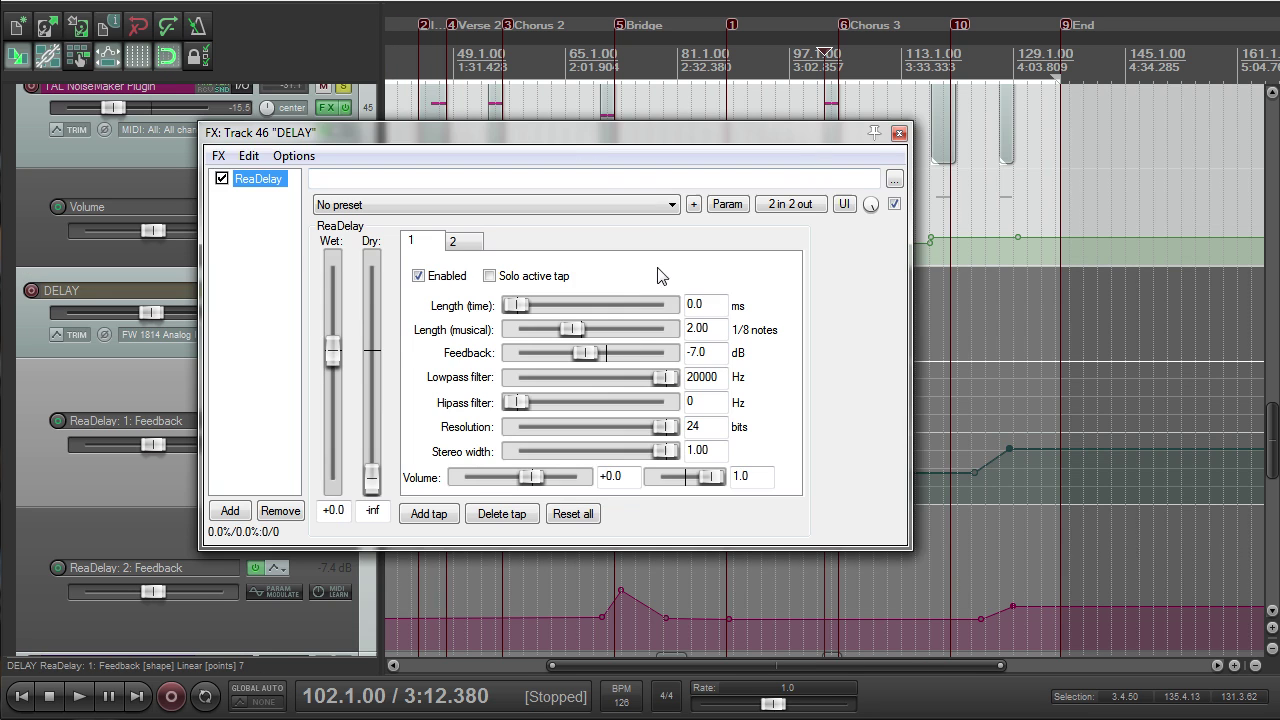
left_click(898, 135)
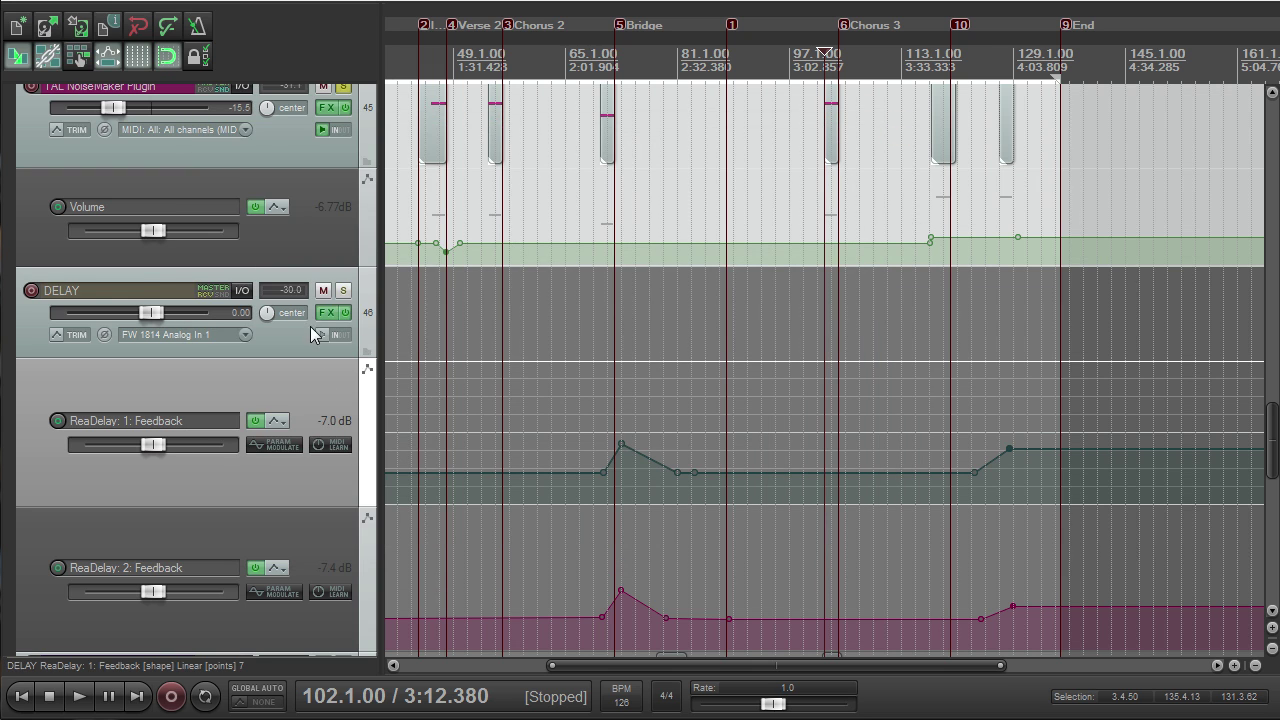
Step: Switch the solo from the TAL NoiseMaker Plugin track to TAL RISER THX and view that track's synth effect
left_click(342, 91)
scroll(624, 347, "down", 5)
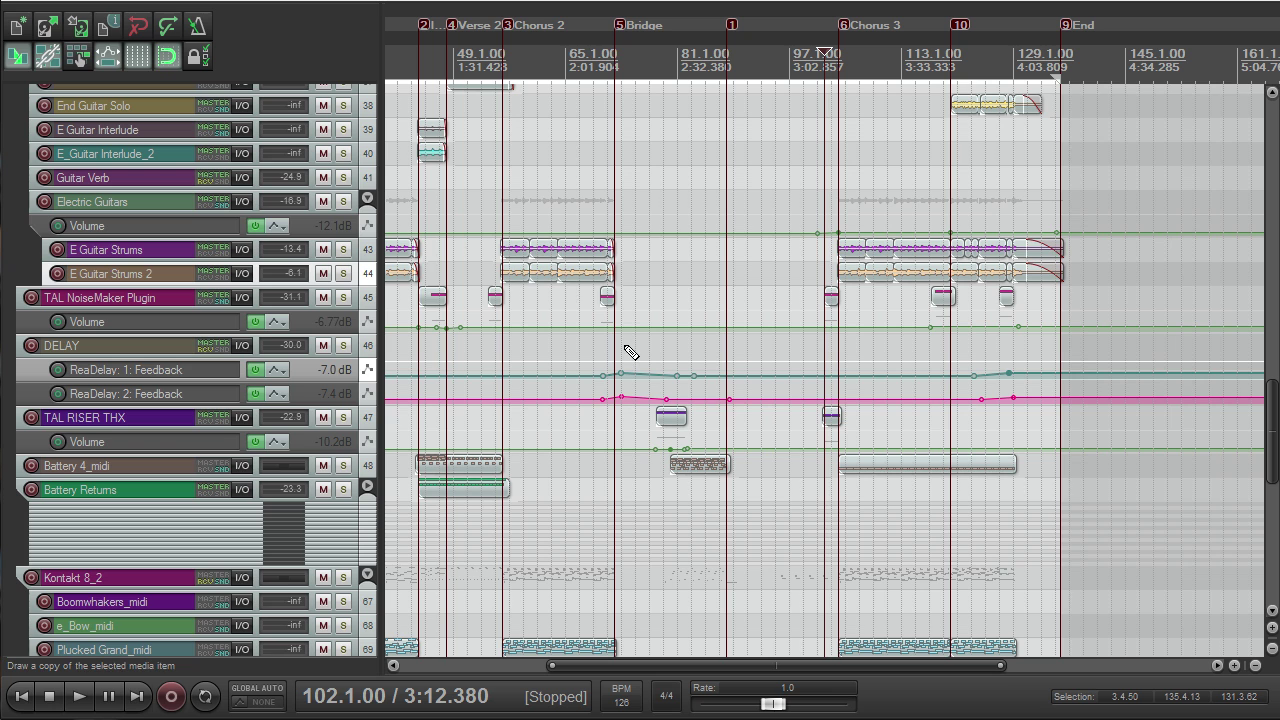
left_click(342, 418)
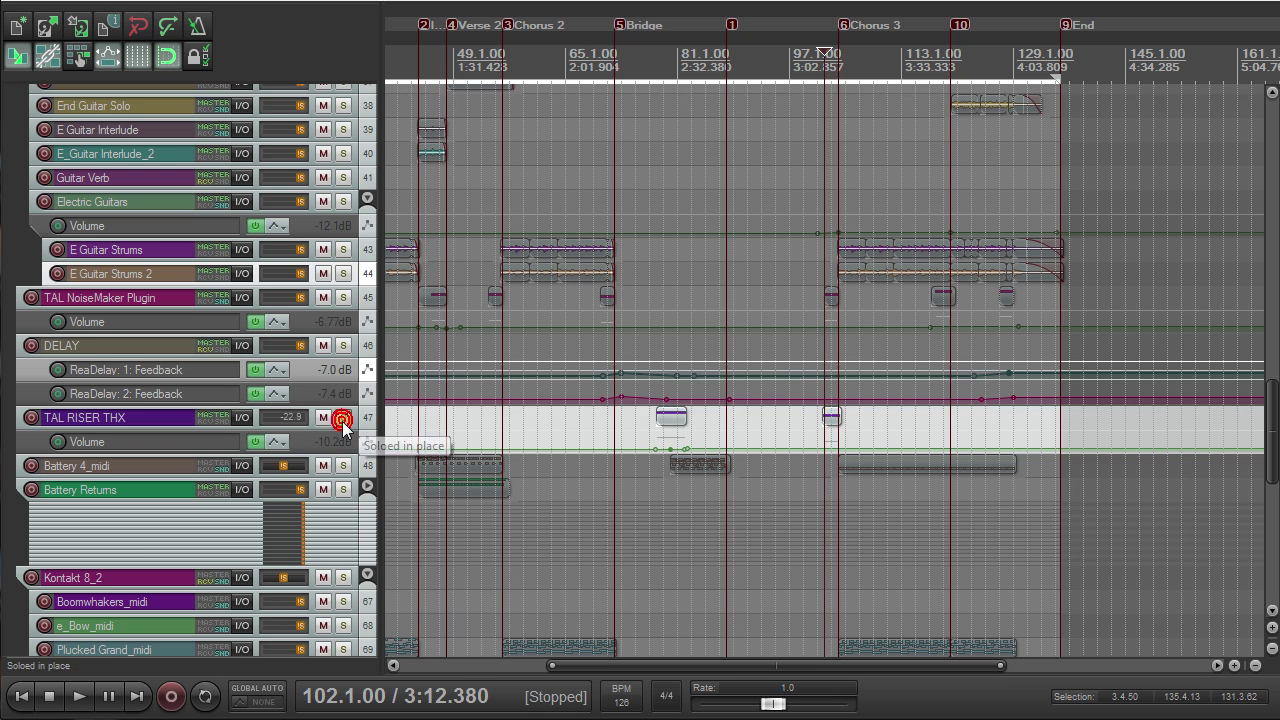
key("grave")
left_click(327, 472)
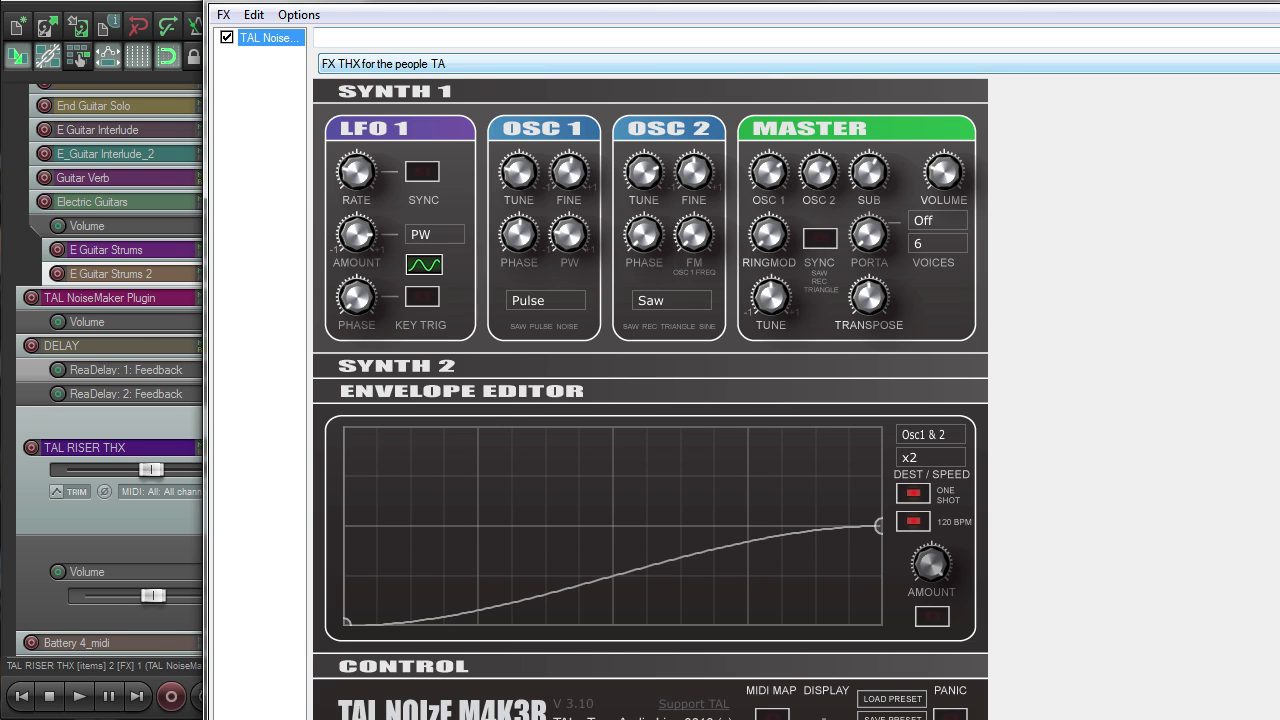
key("Escape")
Step: Play the TAL RISER THX item in the Bridge from 79.1.00, then unsolo the track and stop playback
key("space")
scroll(606, 420, "up", 5)
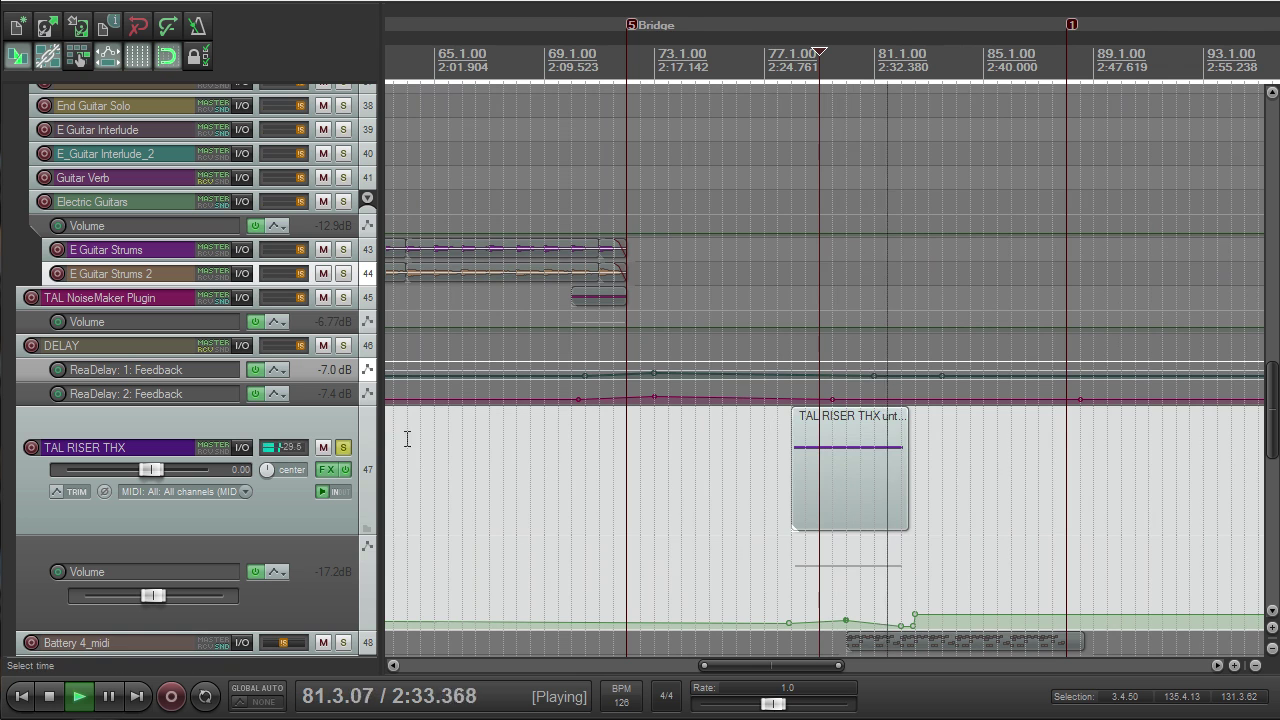
left_click(344, 448)
scroll(832, 342, "down", 5)
key("space")
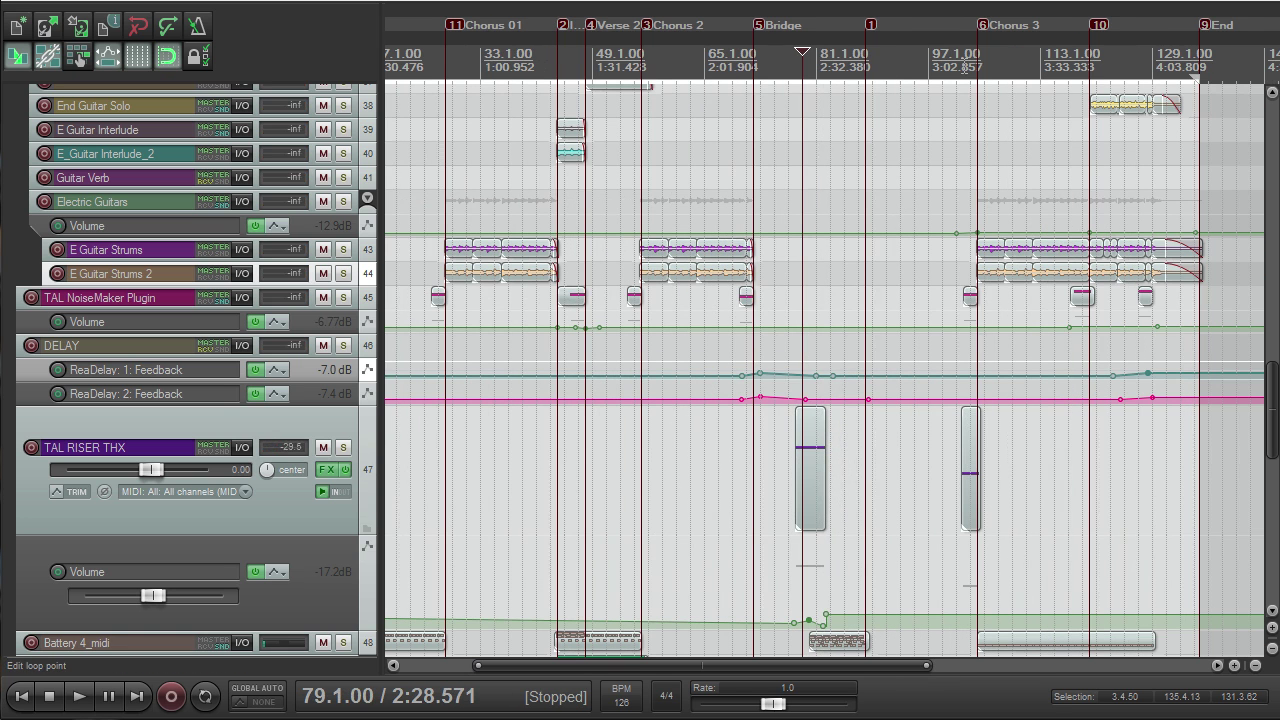
Step: Play the TAL NoiseMaker Plugin and TAL RISER THX tracks soloed together from 101.4.50 before Chorus 3, then unsolo them and stop
left_click(963, 67)
scroll(995, 129, "up", 8)
left_click(919, 98)
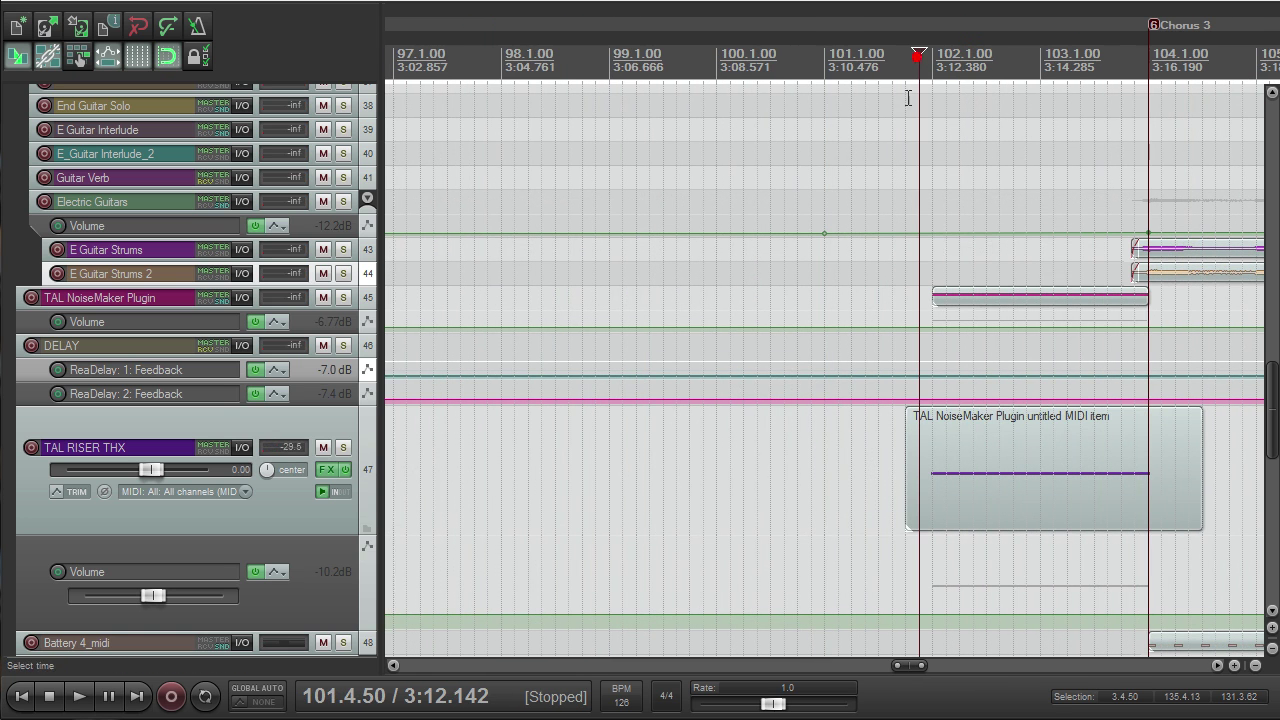
scroll(821, 247, "down", 3)
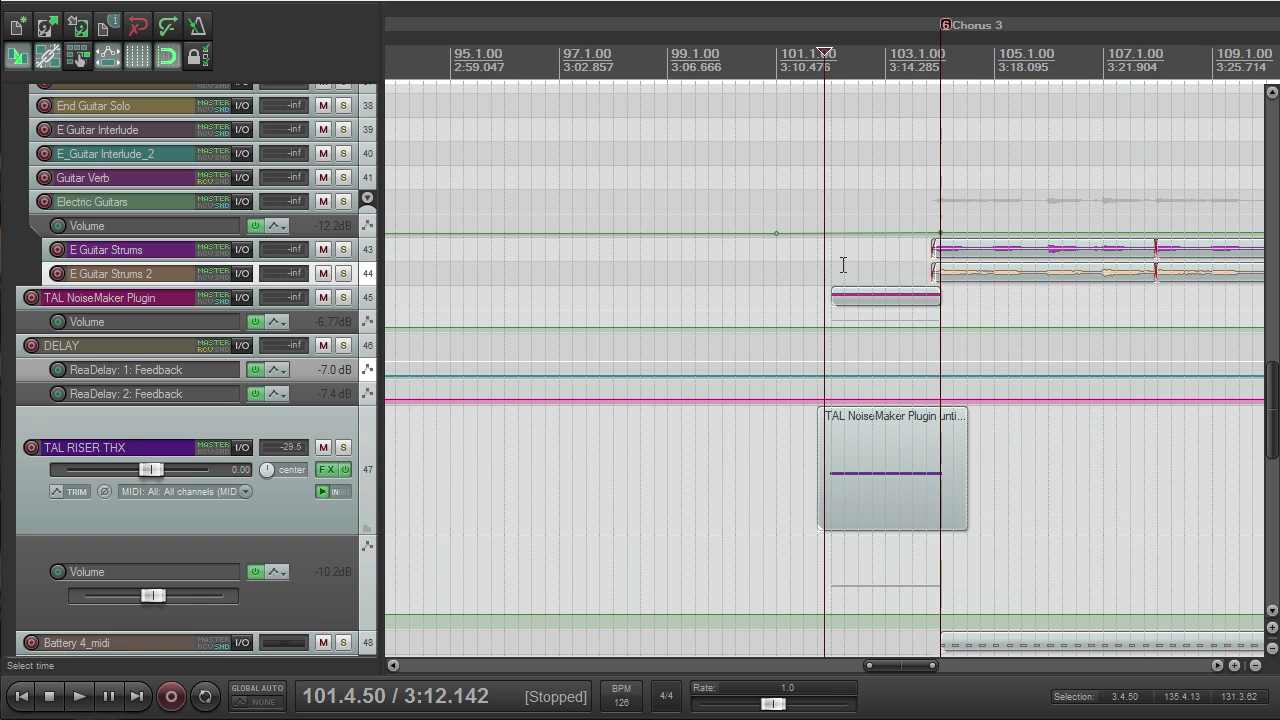
left_click(343, 297)
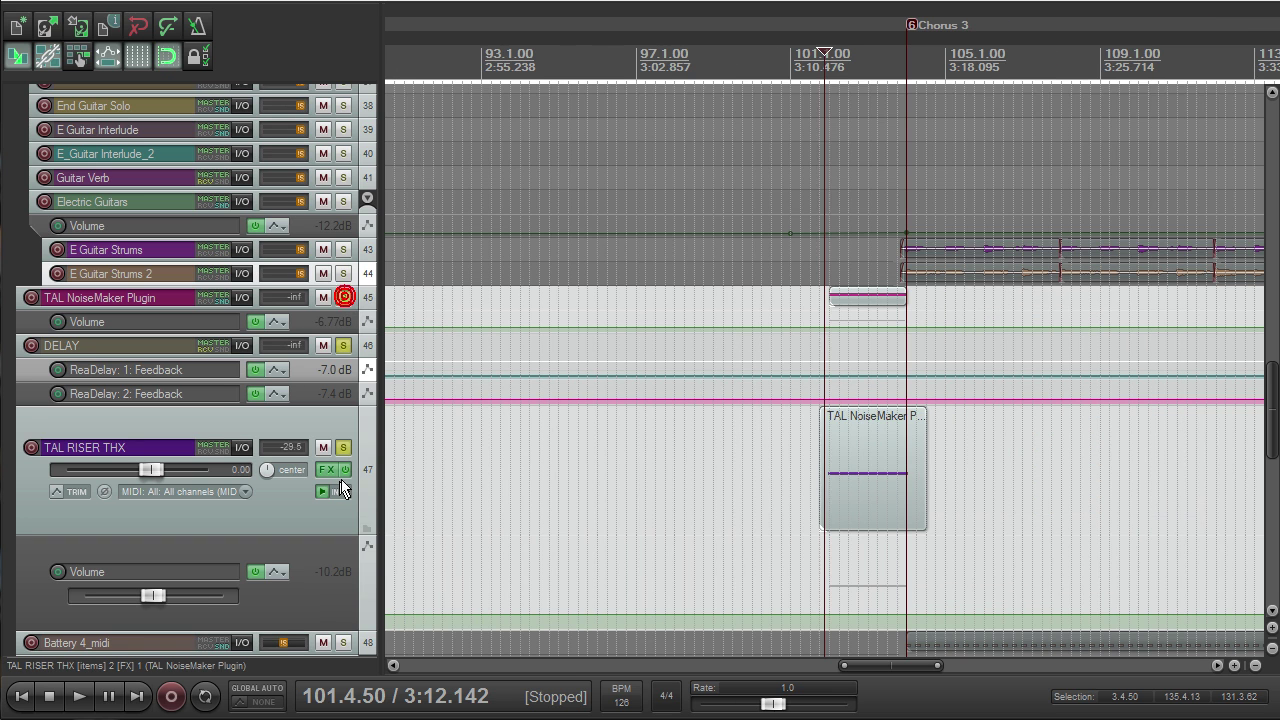
key("space")
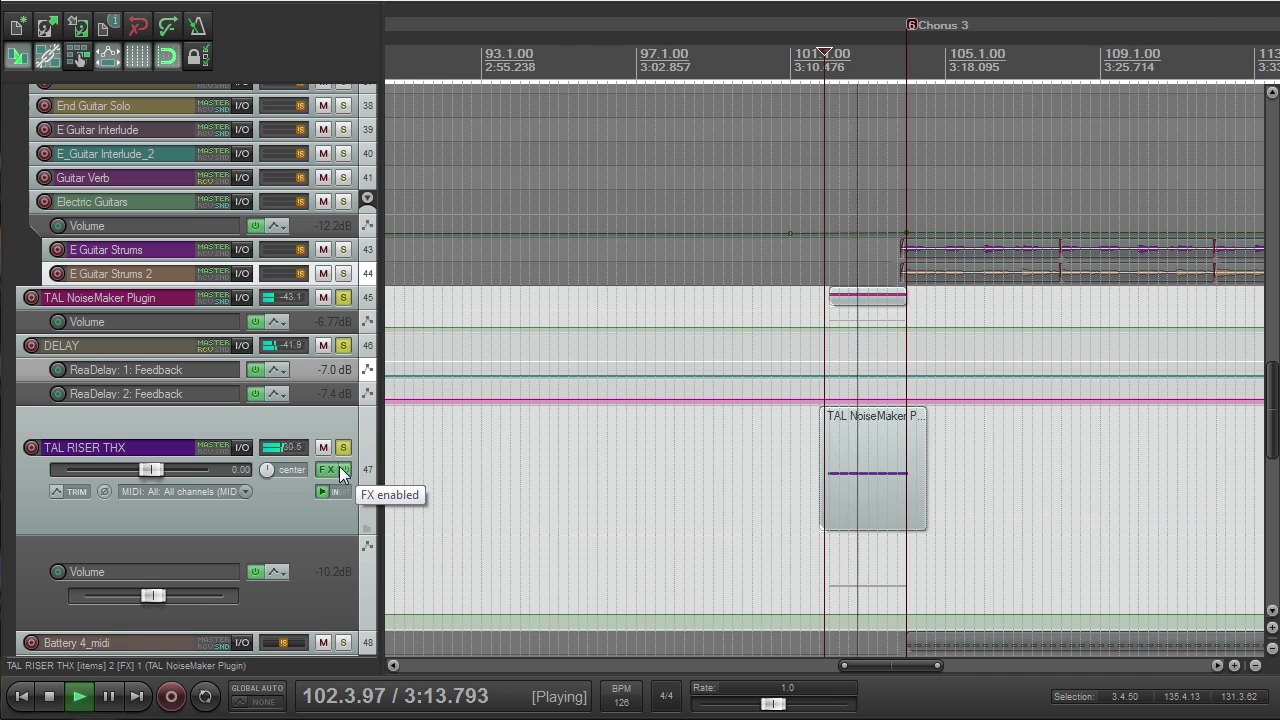
left_click(343, 297)
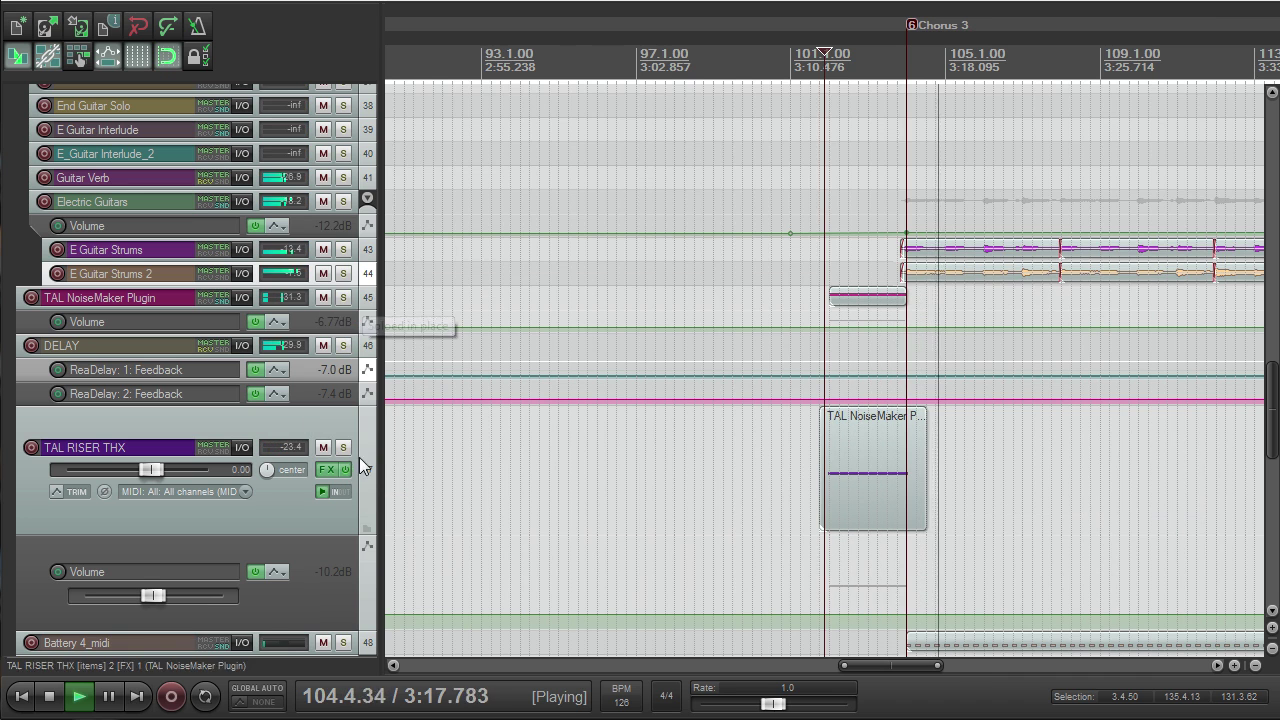
key("space")
Step: Solo the FM8 track and play its first MIDI item in the Bridge from about bar 83
scroll(809, 360, "down", 9)
scroll(811, 374, "up", 4)
scroll(811, 374, "down", 5)
scroll(811, 374, "down", 3)
left_click_drag(1271, 485, 1260, 271)
left_click(826, 371)
scroll(826, 371, "up", 5)
scroll(826, 371, "down", 4)
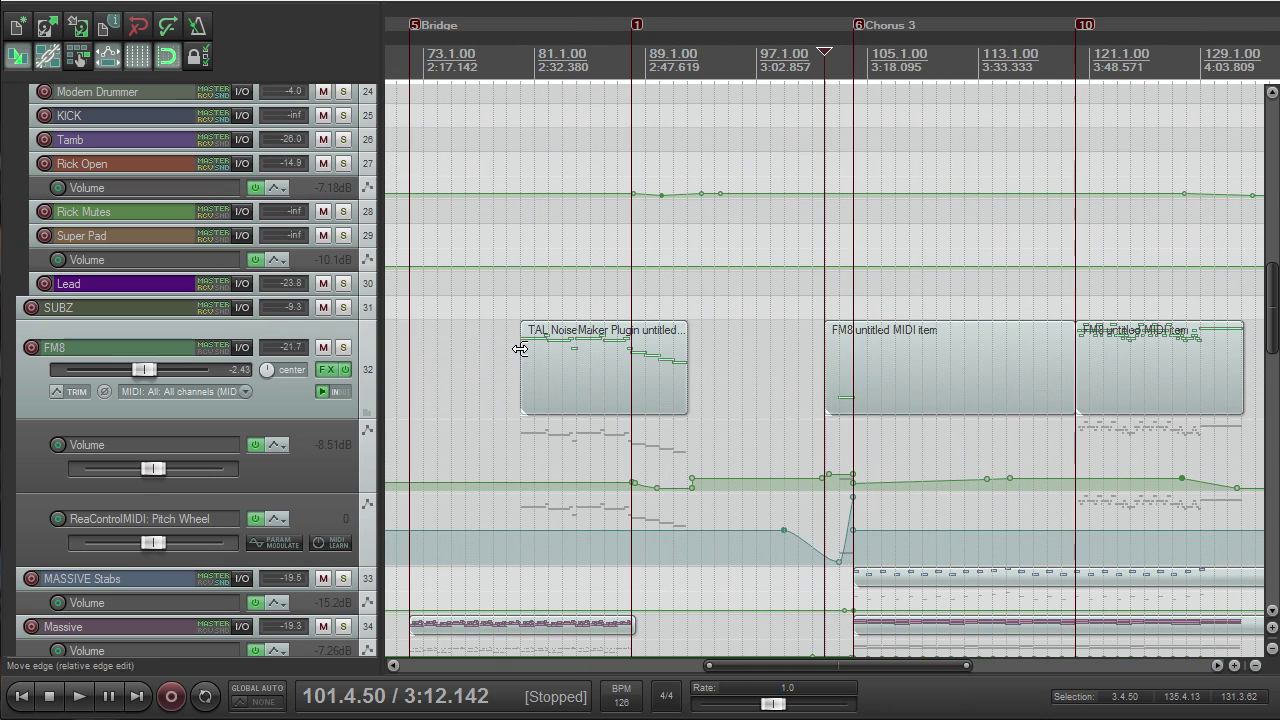
left_click(556, 93)
left_click(343, 348)
key("space")
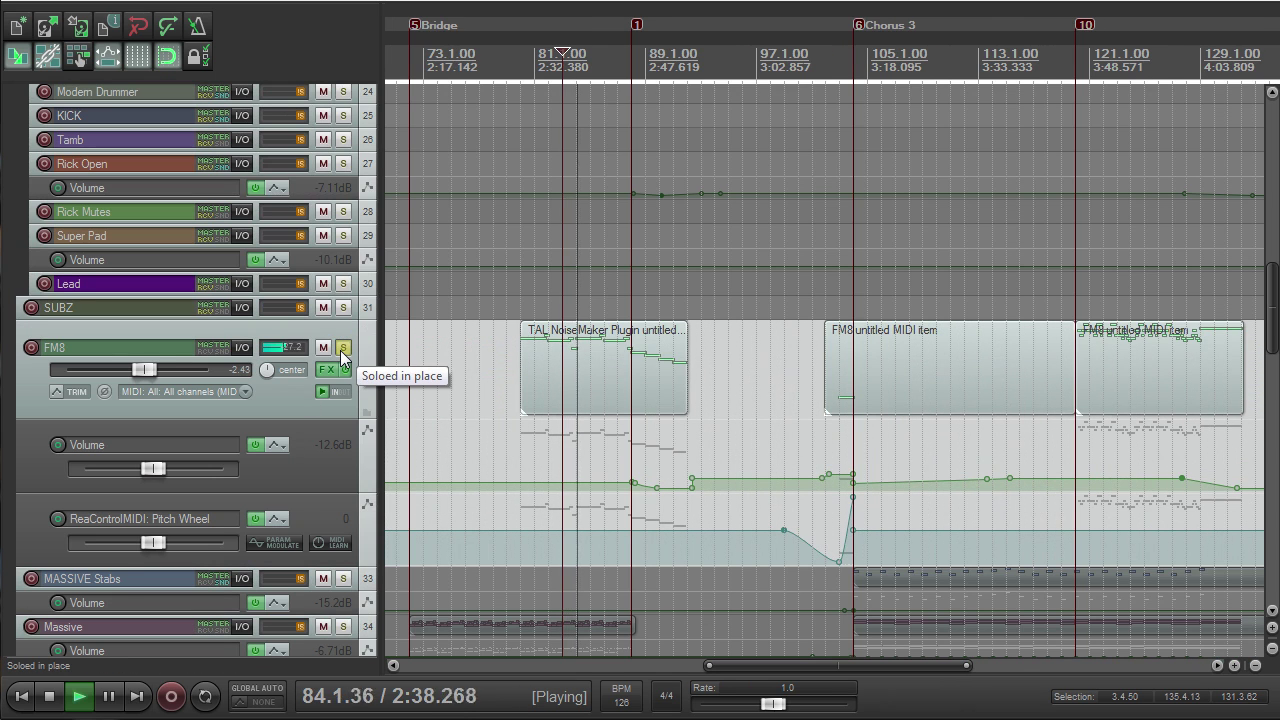
Step: Unsolo the FM8 track and play its first MIDI item in the full mix from about bar 83, then stop playback
scroll(662, 355, "up", 4)
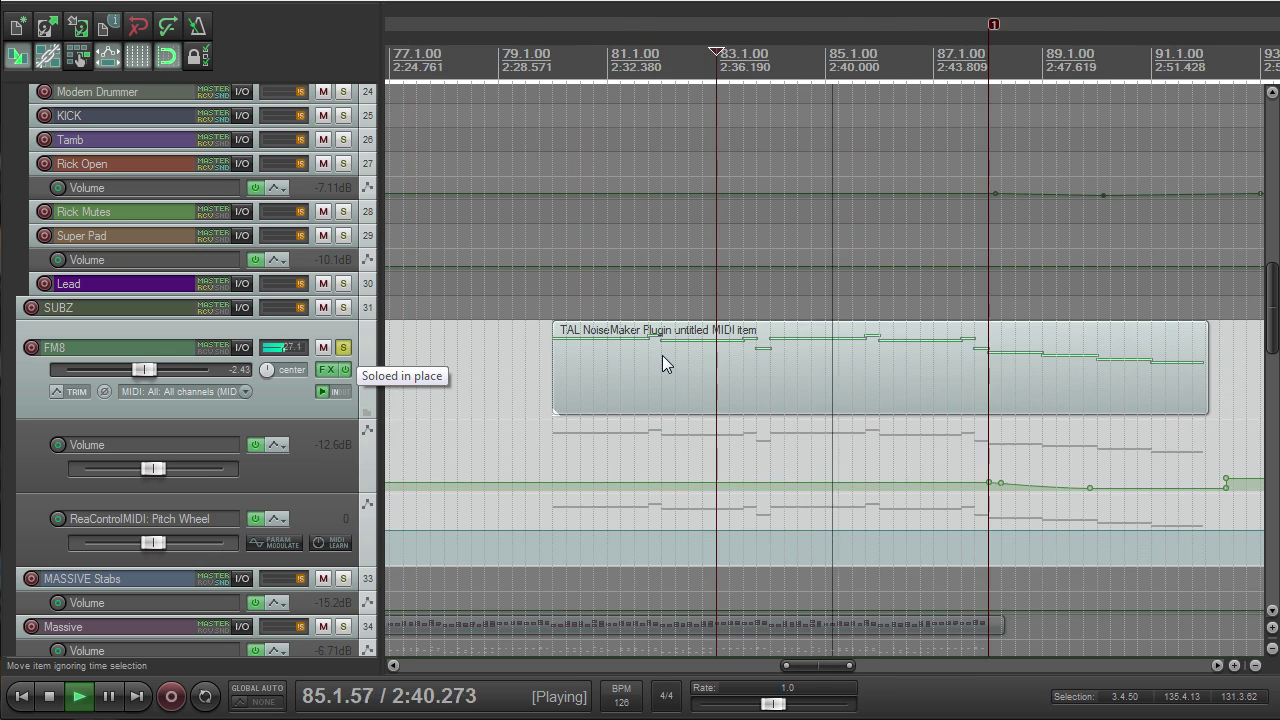
left_click(343, 348)
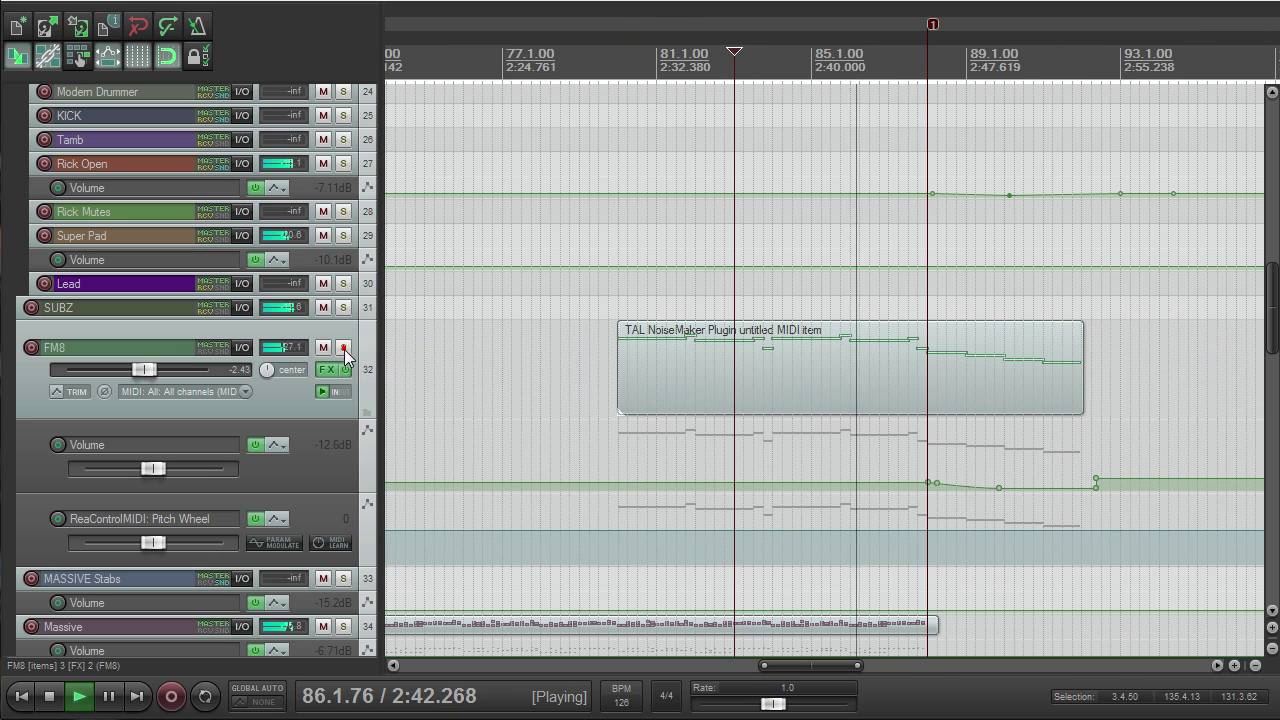
key("space")
key("space")
scroll(1017, 317, "down", 2)
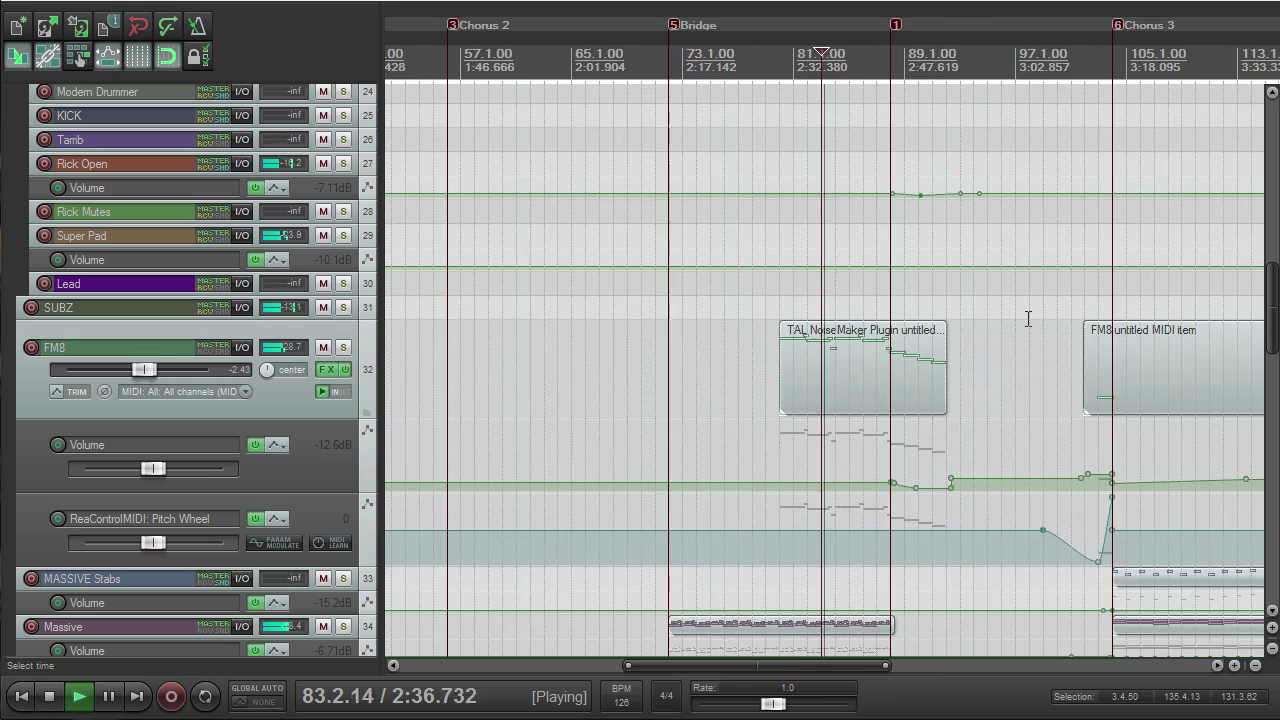
scroll(1011, 320, "up", 4)
scroll(1011, 320, "down", 3)
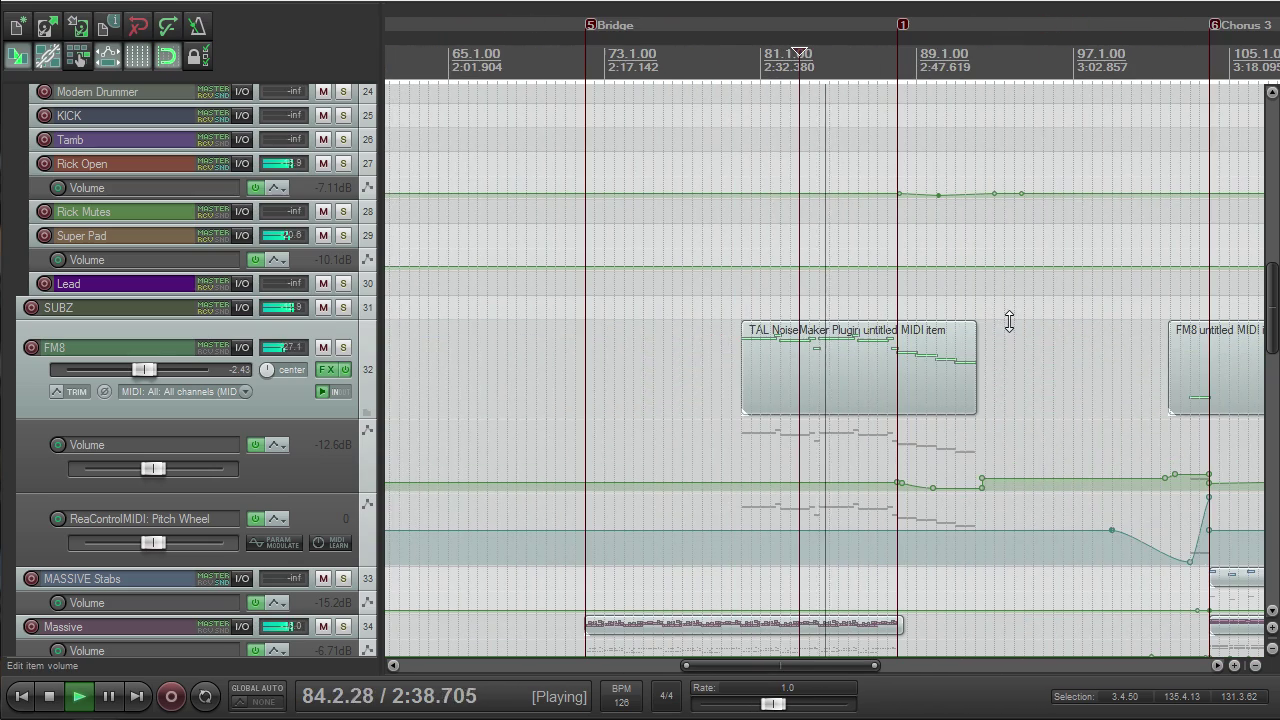
key("space")
Step: Examine the FM8 pitch wheel automation before Chorus 3 and the pitch bend settings in the synth's Modulation Matrix, then close the effects window
left_click(1173, 65)
scroll(1140, 200, "up", 5)
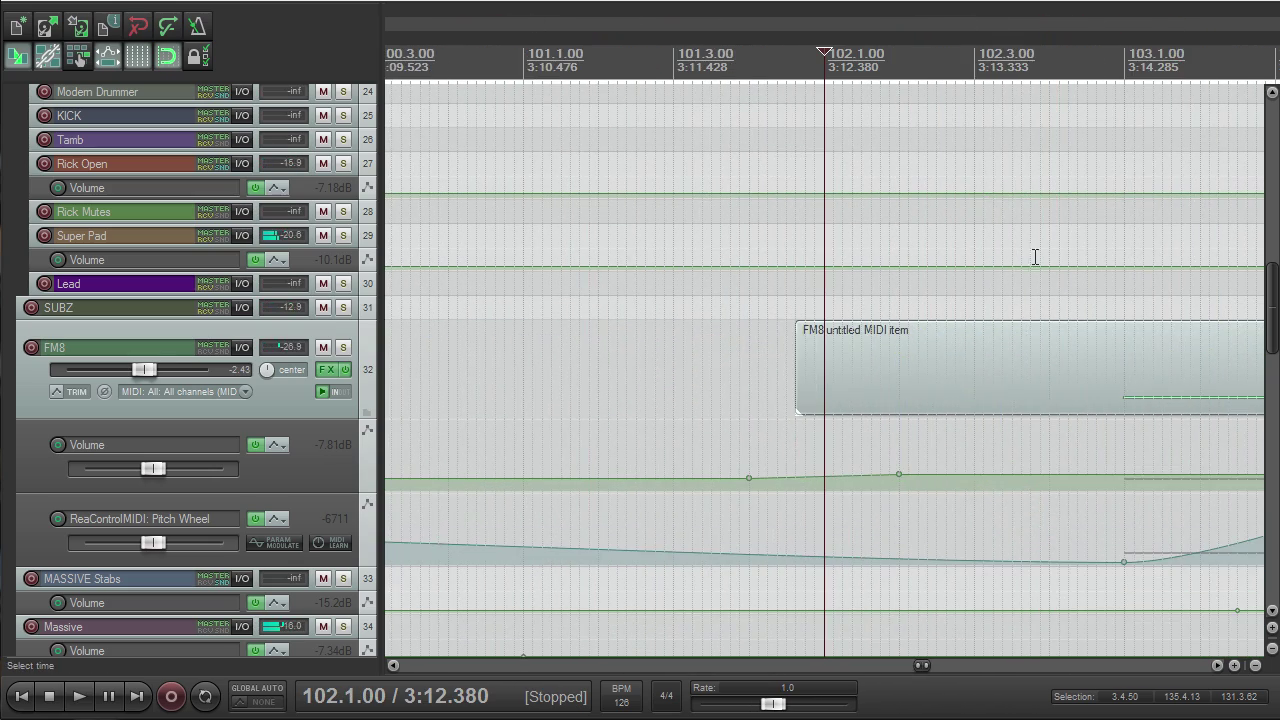
left_click(950, 60)
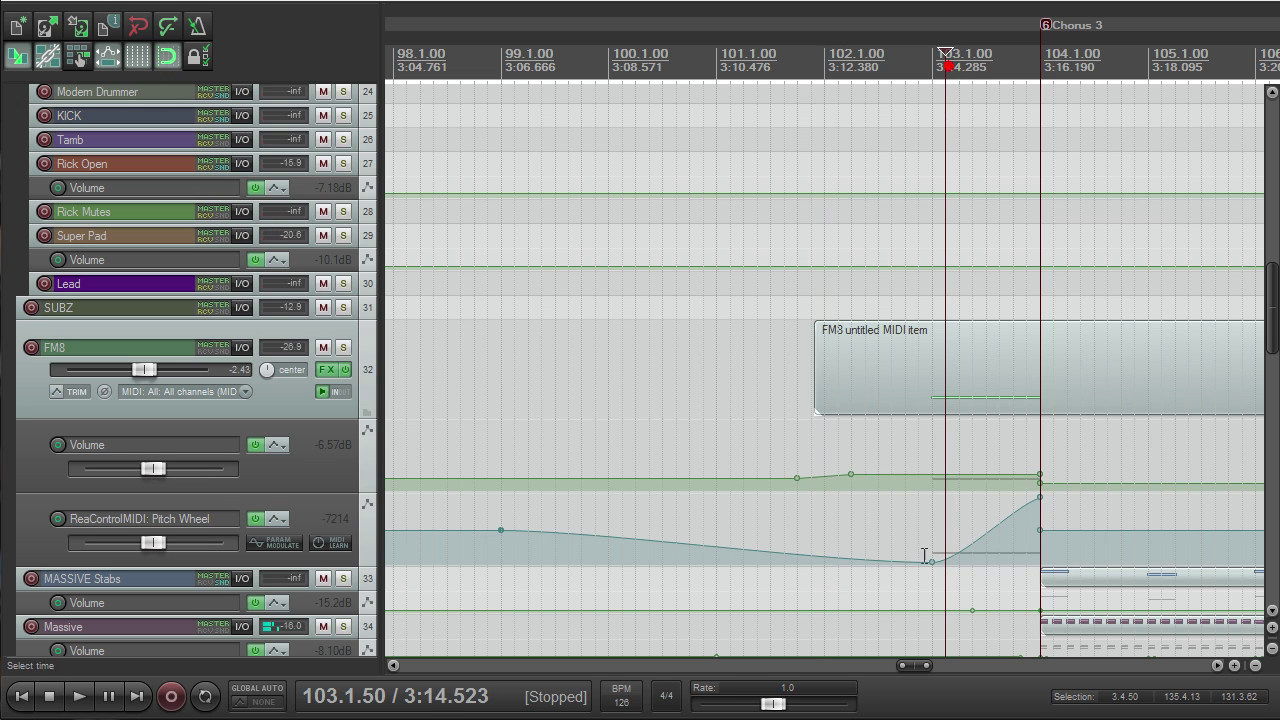
scroll(705, 502, "down", 2)
scroll(822, 534, "up", 3)
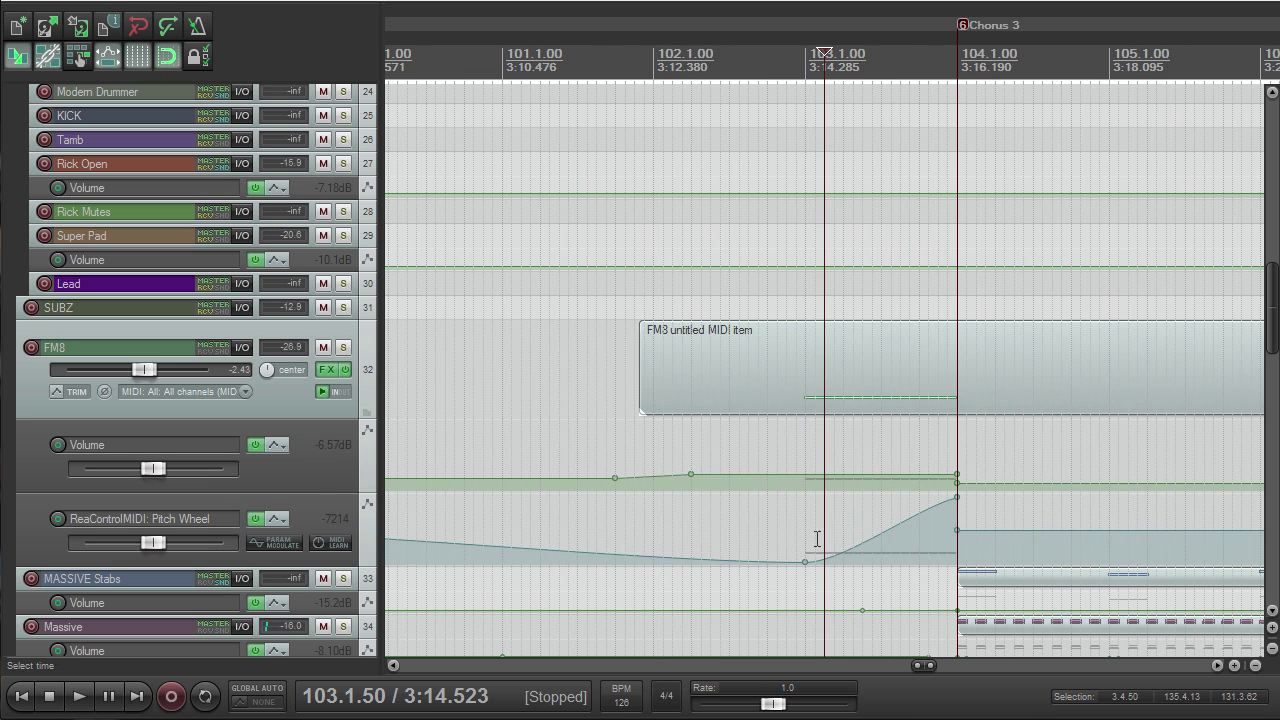
left_click(326, 369)
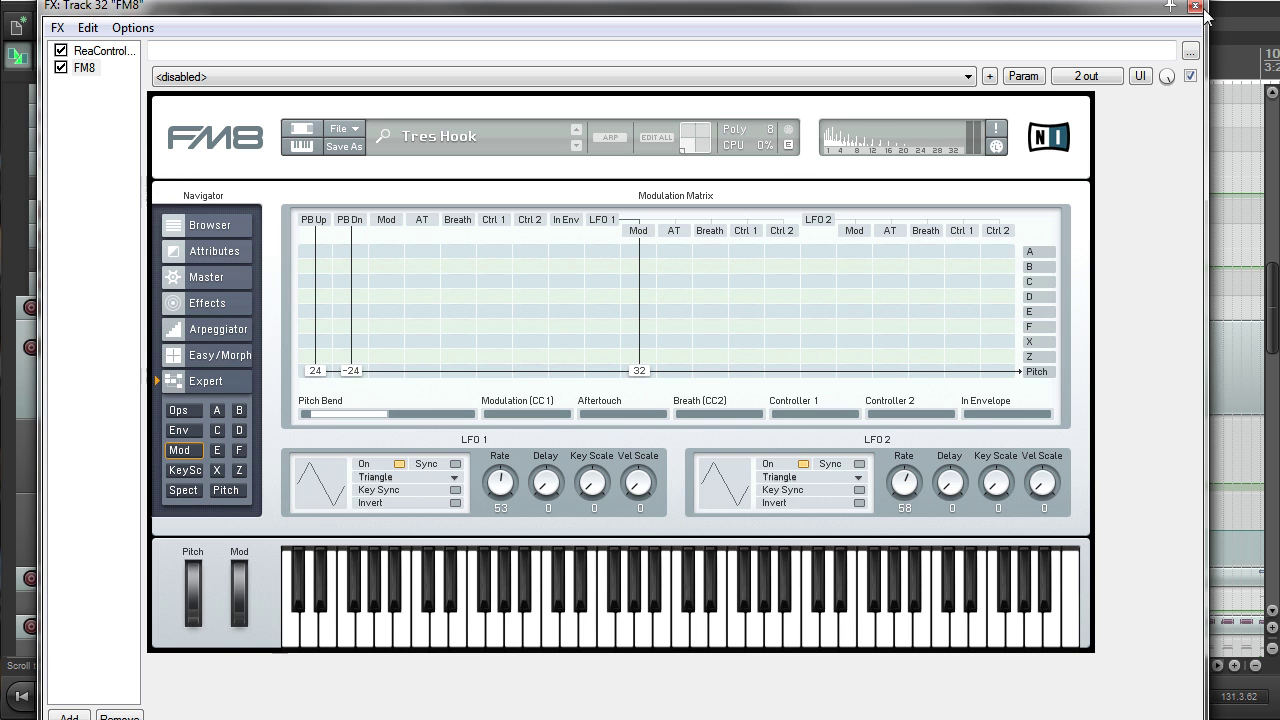
left_click(1195, 8)
Step: Solo the FM8 track and play its pitch rise from 103.1.00 up to Chorus 3, then stop and unsolo it
left_click(806, 55)
scroll(816, 338, "up", 3)
scroll(816, 339, "down", 6)
scroll(814, 341, "up", 5)
scroll(811, 335, "down", 3)
left_click(341, 348)
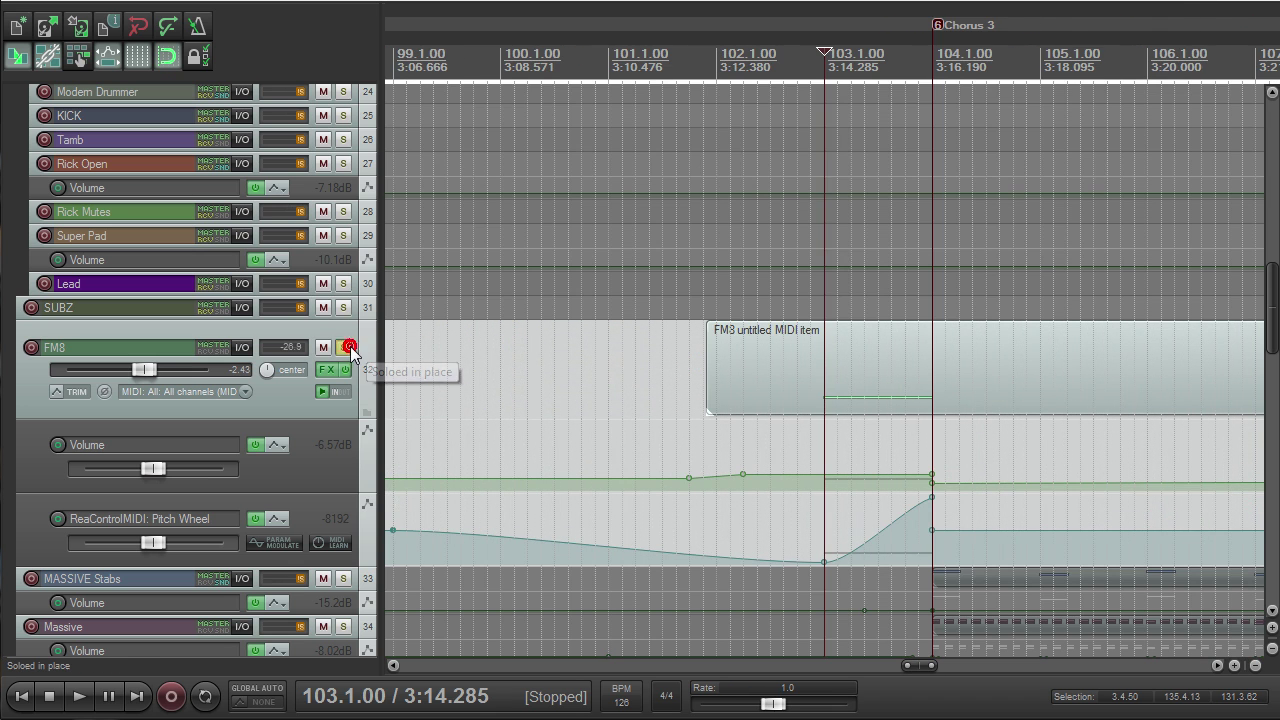
key("space")
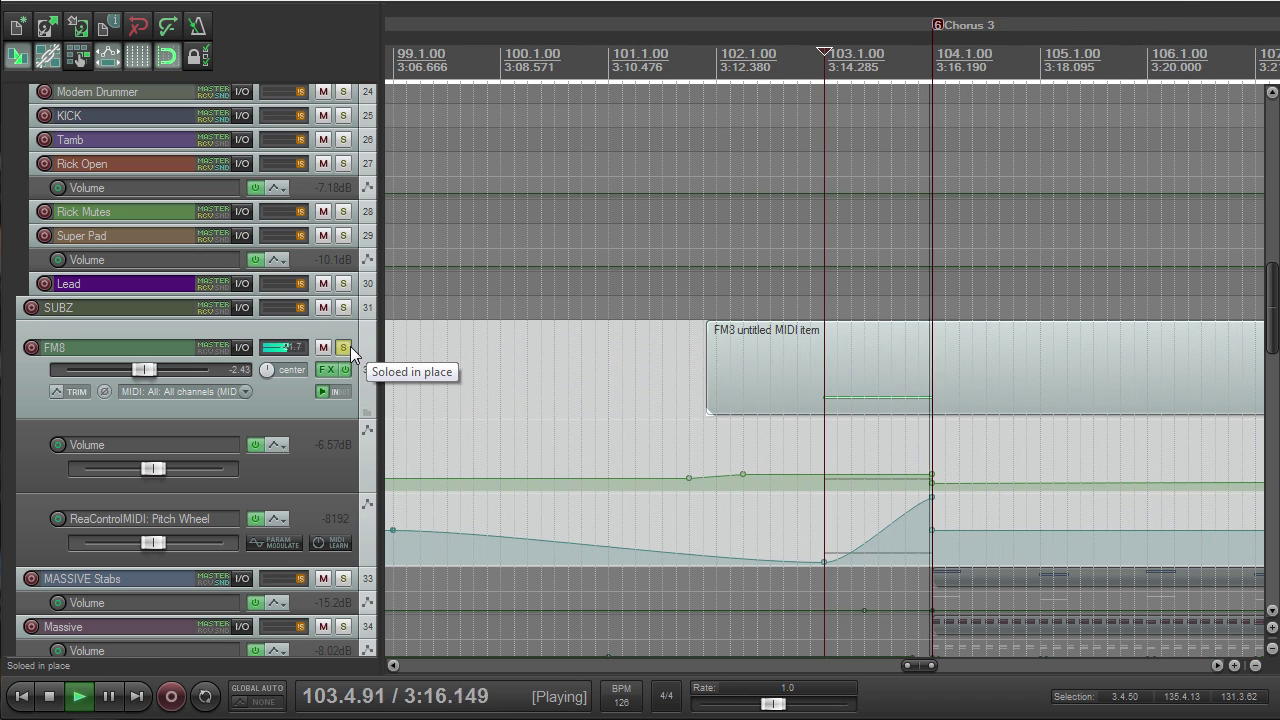
key("space")
left_click(343, 348)
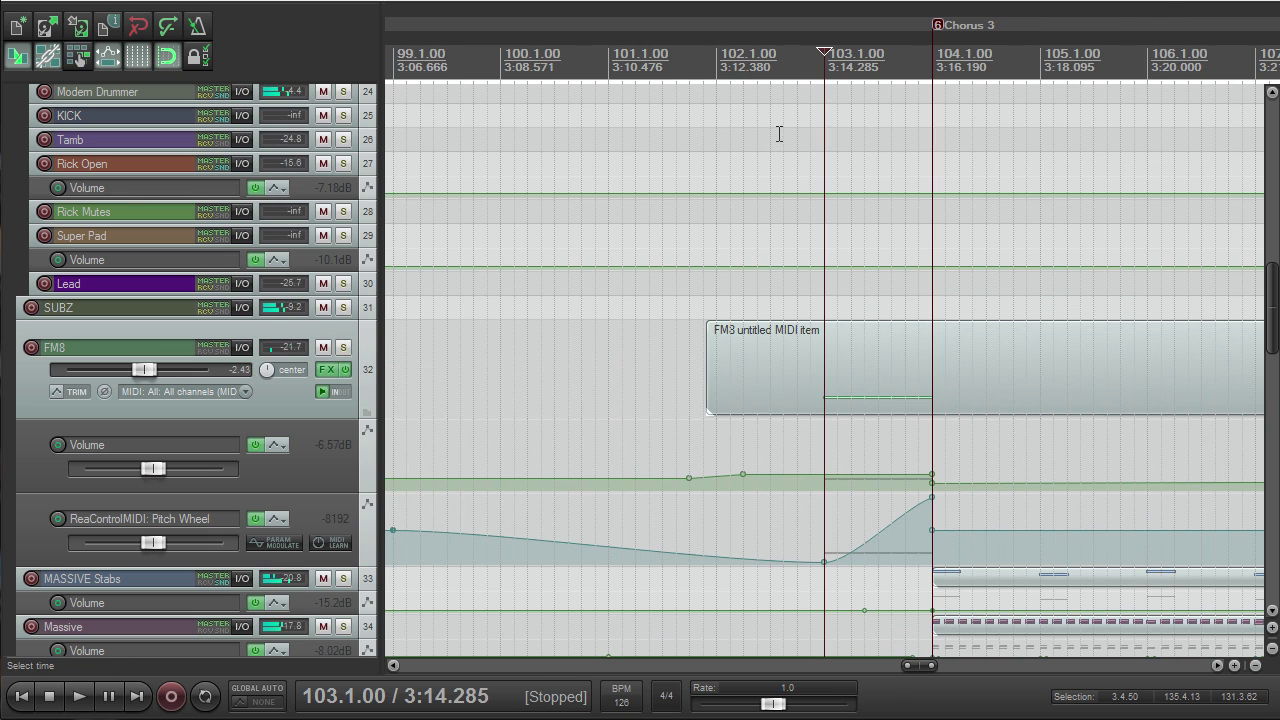
Step: Play the full mix from 102.4.50 into Chorus 3, then stop playback
left_click(812, 98)
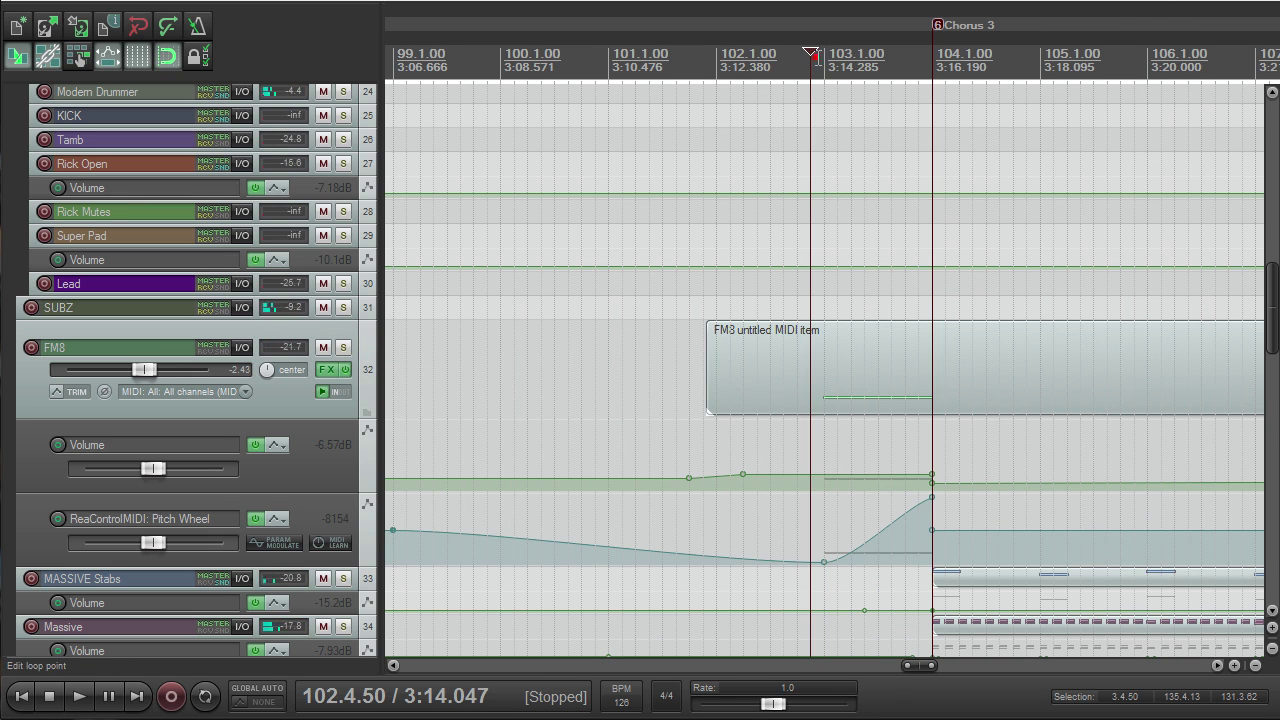
key("space")
scroll(814, 130, "down", 3)
scroll(812, 137, "down", 2)
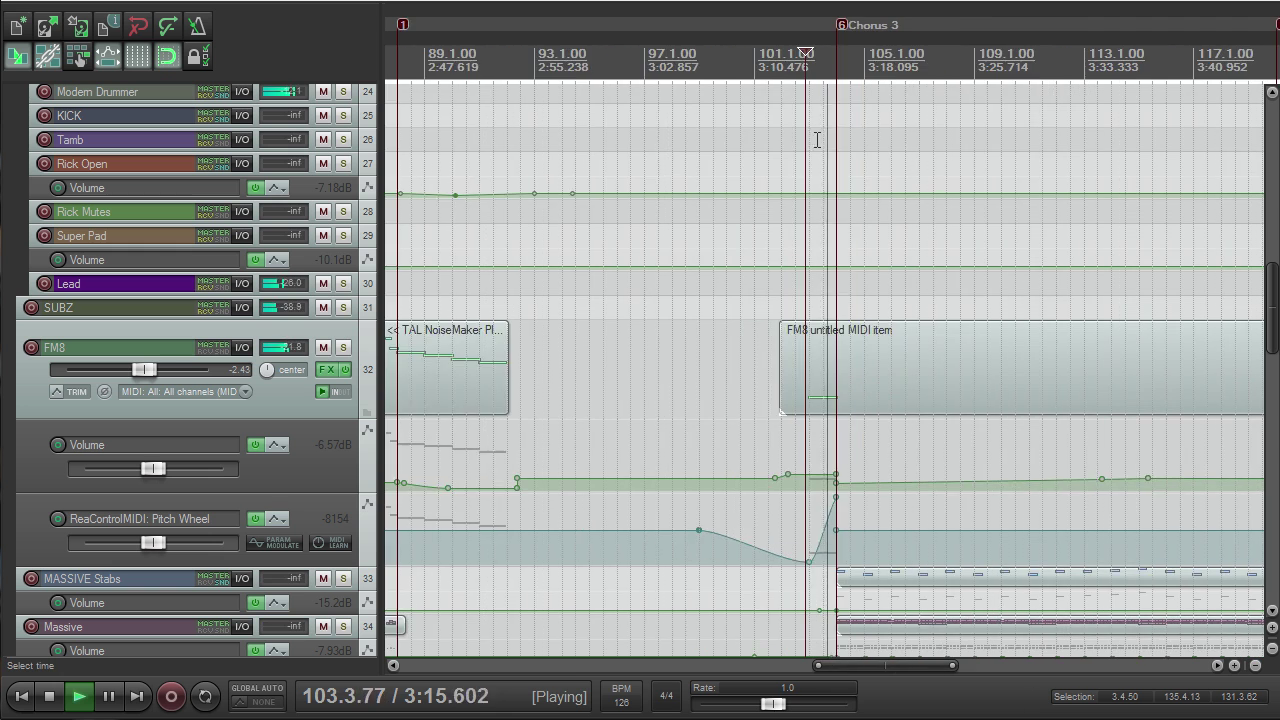
scroll(837, 143, "up", 8)
key("space")
scroll(730, 196, "down", 7)
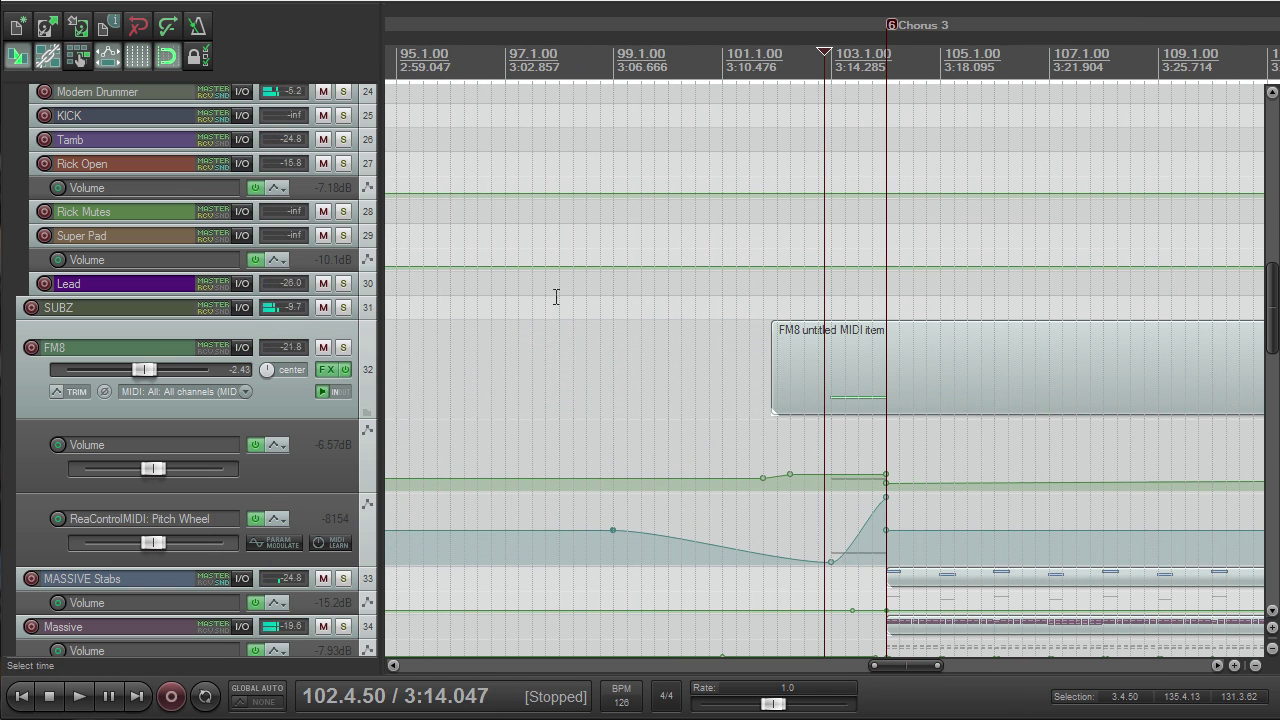
scroll(951, 340, "up", 2)
scroll(945, 334, "down", 2)
Step: Solo MASSIVE Stabs and play it from 102.4.50, adding FM8 to the solo during playback, then stop
left_click(345, 580)
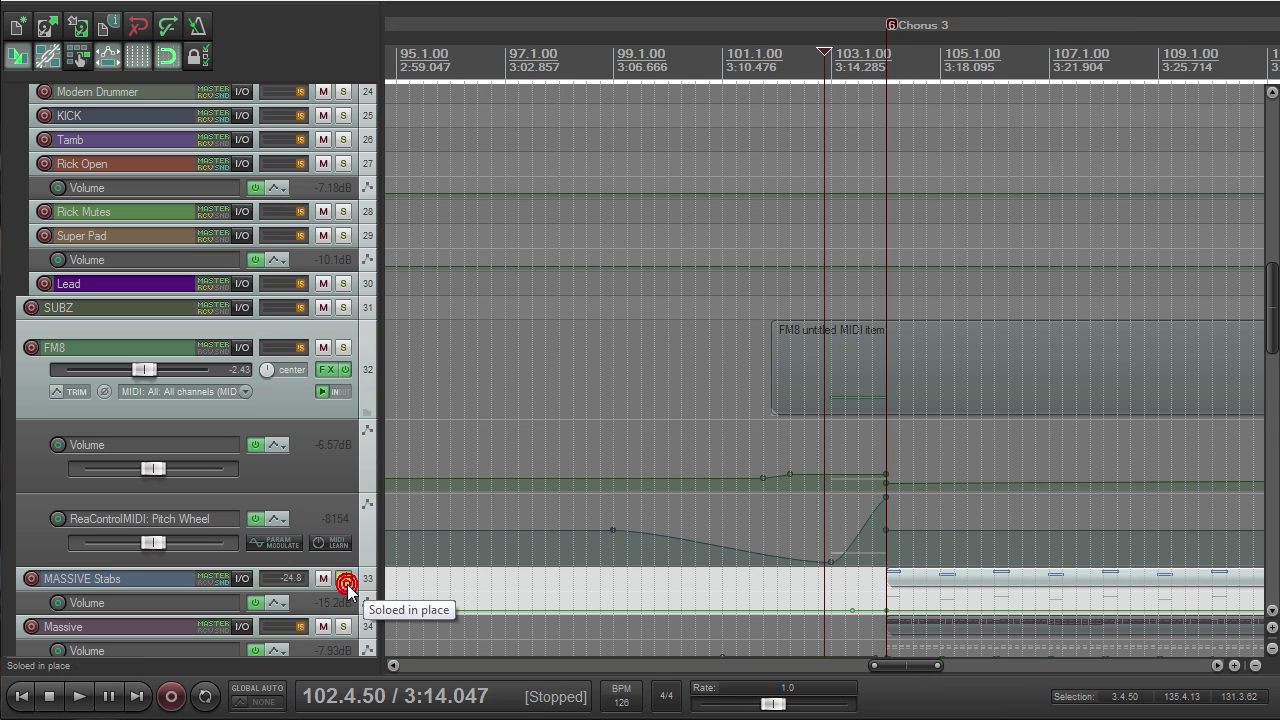
key("space")
left_click(343, 347)
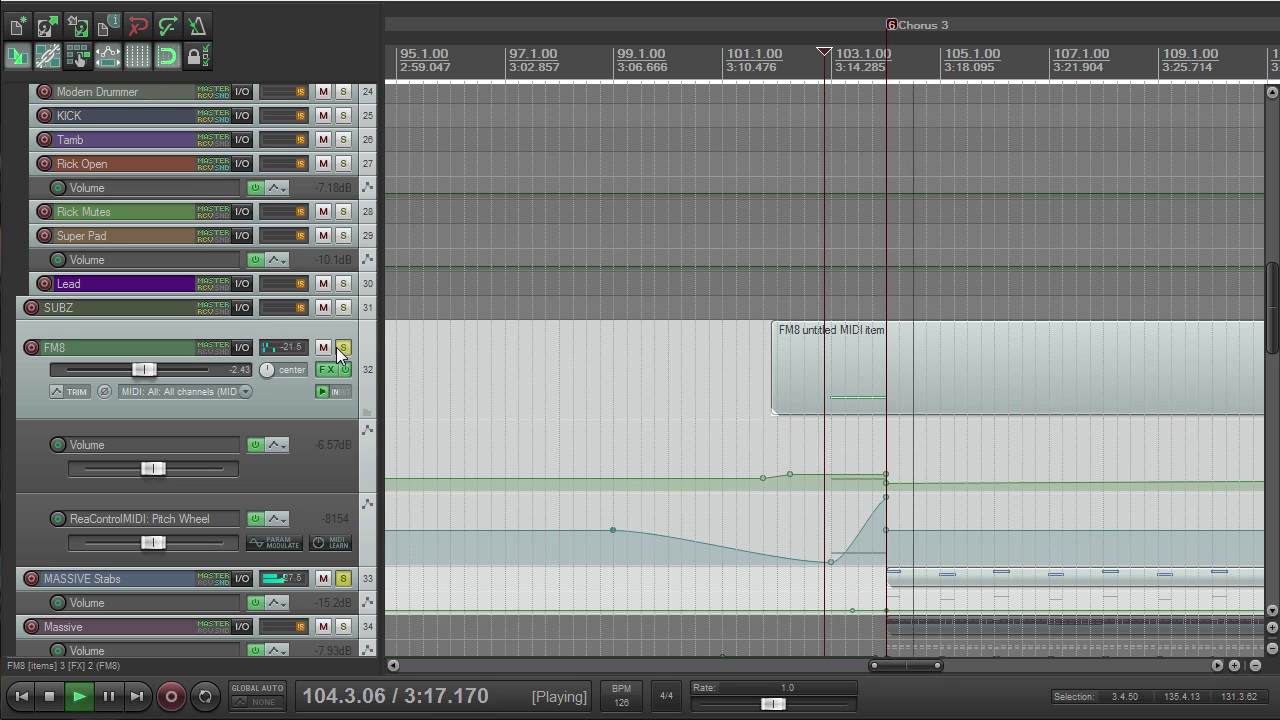
key("space")
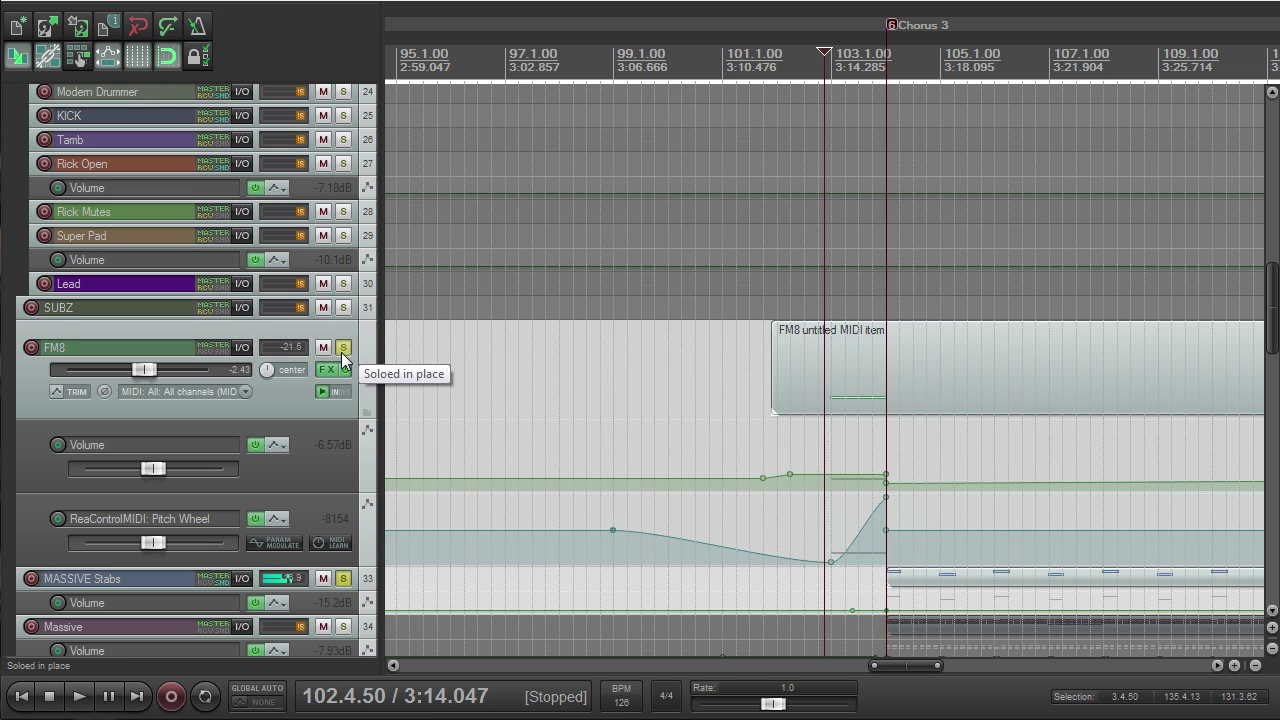
Step: Solo the Massive track and remove the solo from FM8 and MASSIVE Stabs
left_click(343, 626)
scroll(883, 429, "down", 2)
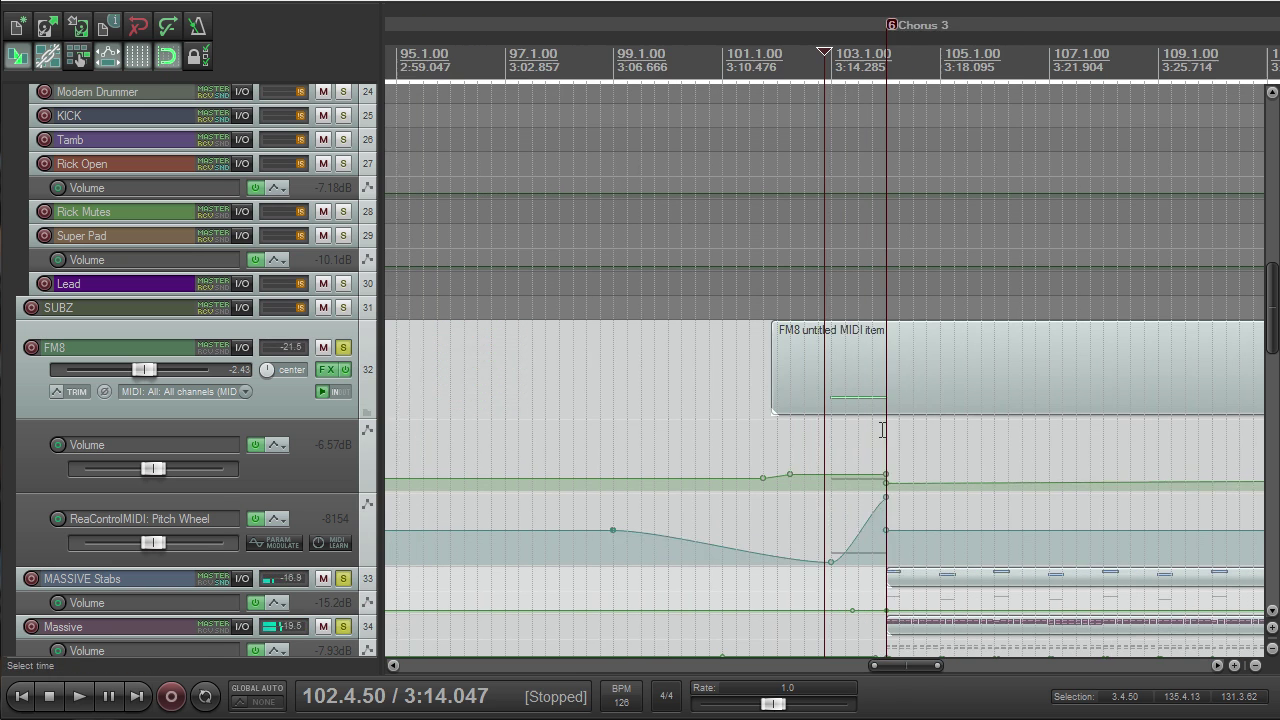
scroll(883, 429, "up", 4)
left_click_drag(344, 347, 343, 588)
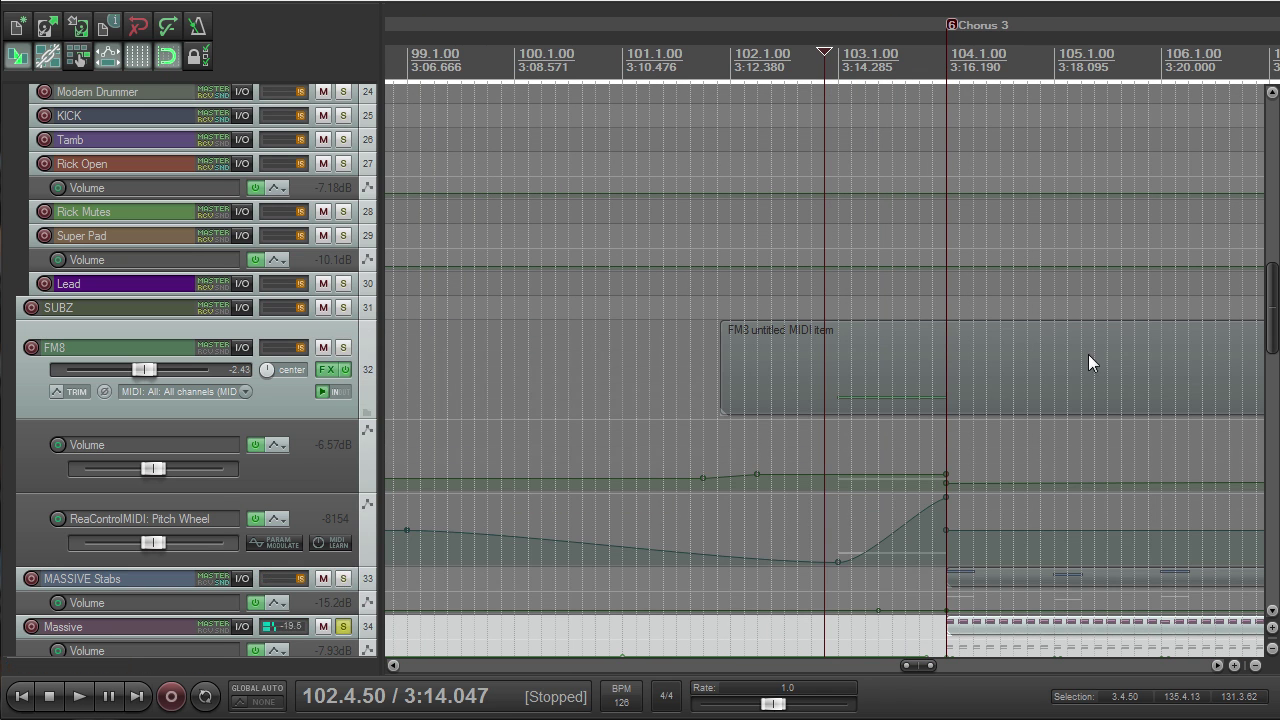
Step: Enlarge the Massive track, play it soloed from 102.4.50 through Chorus 3, and heighten its Volume envelope lane to inspect the automation
scroll(640, 370, "down", 4)
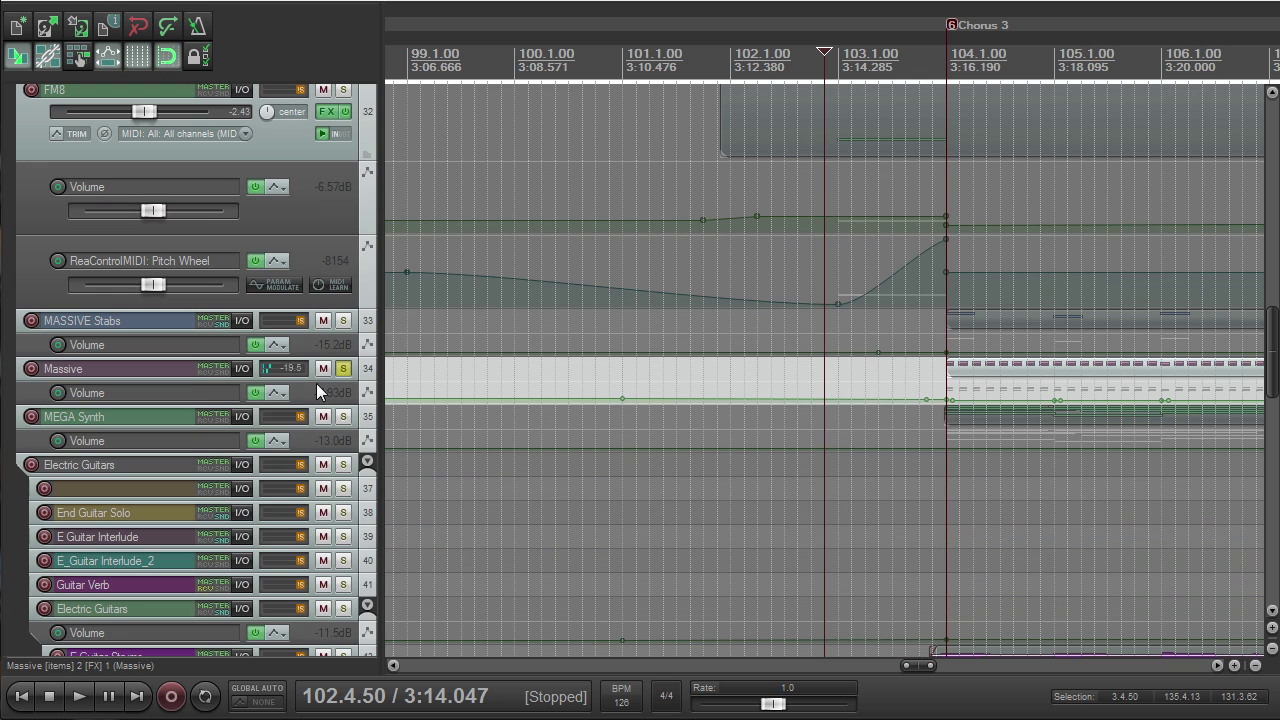
double_click(319, 381)
key("space")
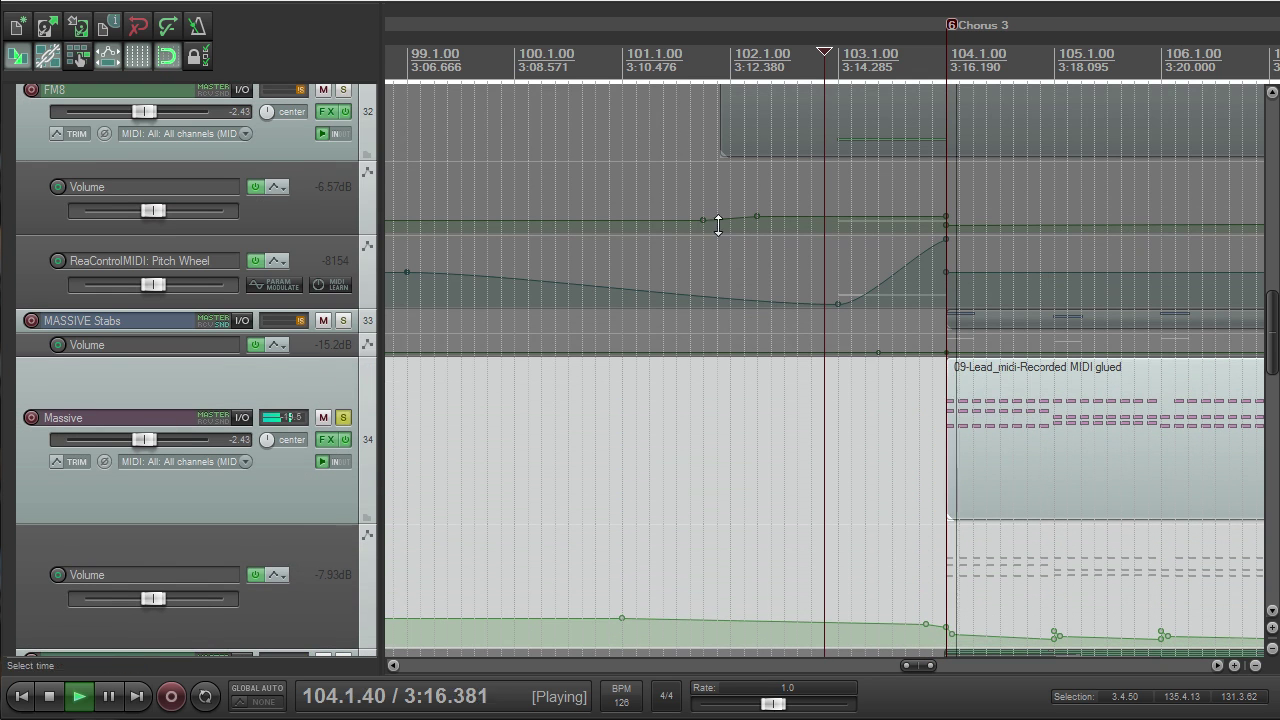
scroll(574, 428, "down", 3)
scroll(577, 429, "up", 1)
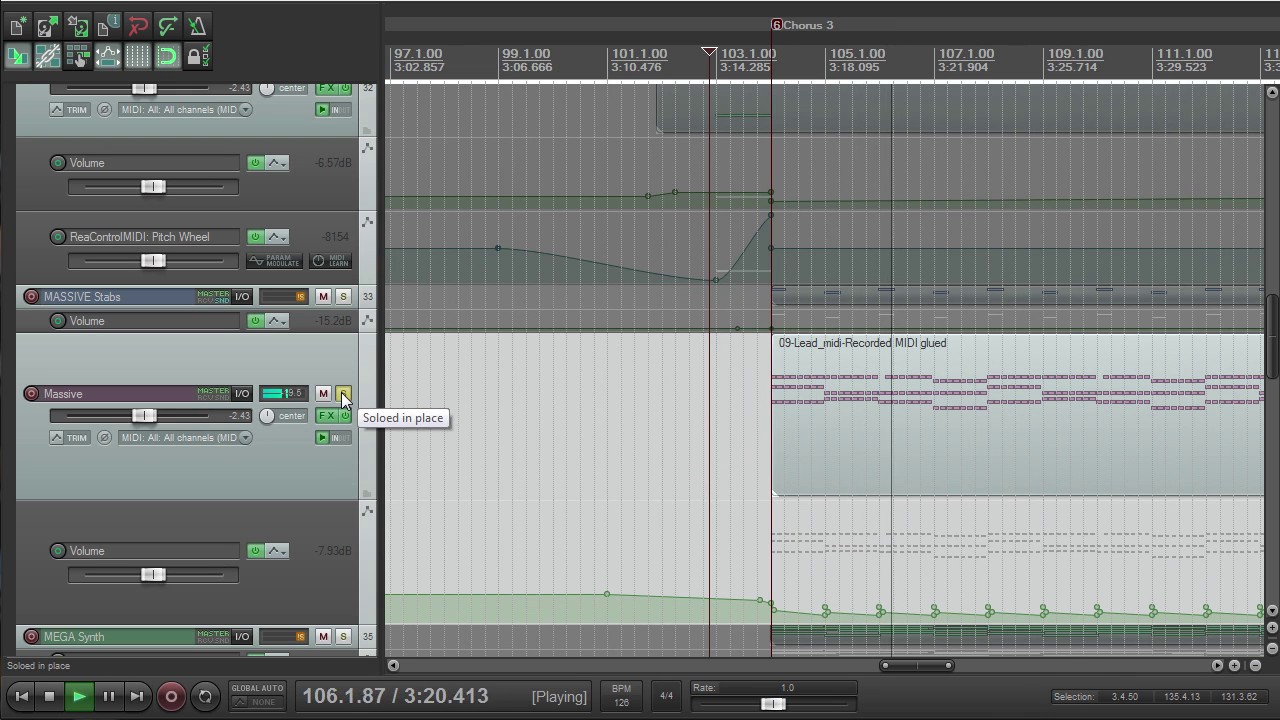
scroll(877, 549, "up", 2)
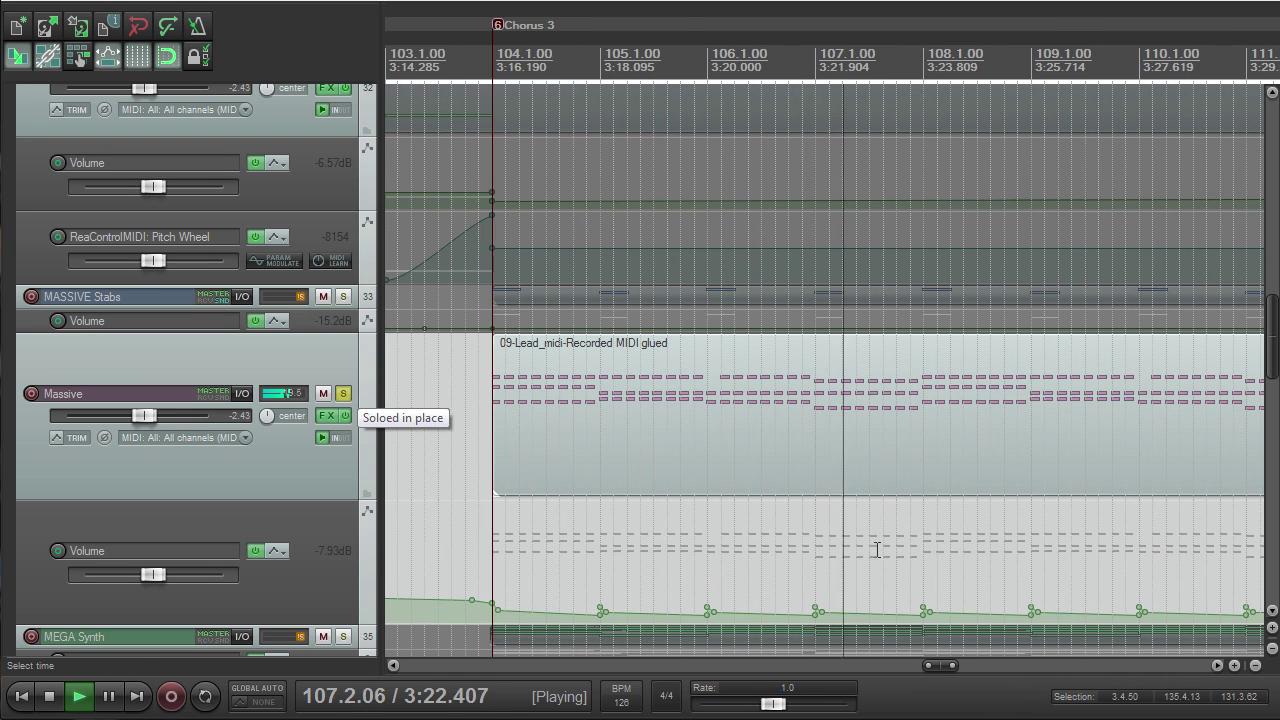
scroll(877, 549, "down", 3)
scroll(877, 488, "up", 2)
scroll(877, 488, "up", 1)
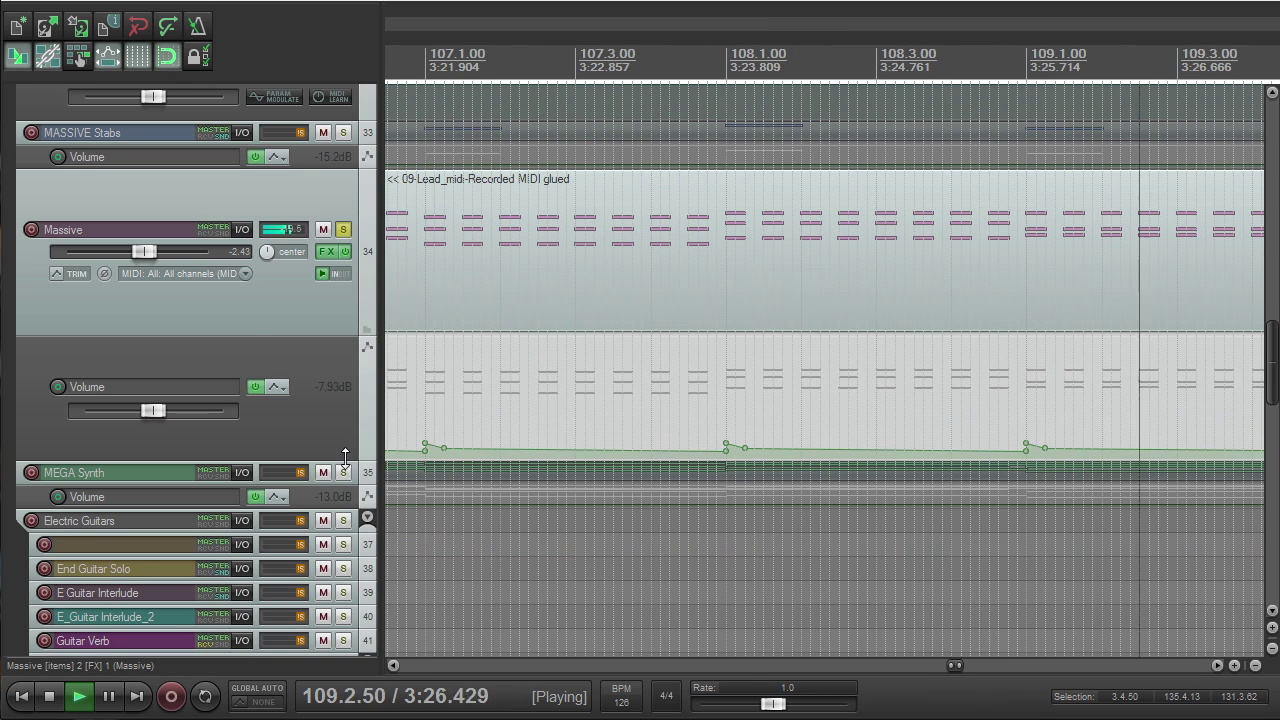
left_click_drag(345, 457, 345, 573)
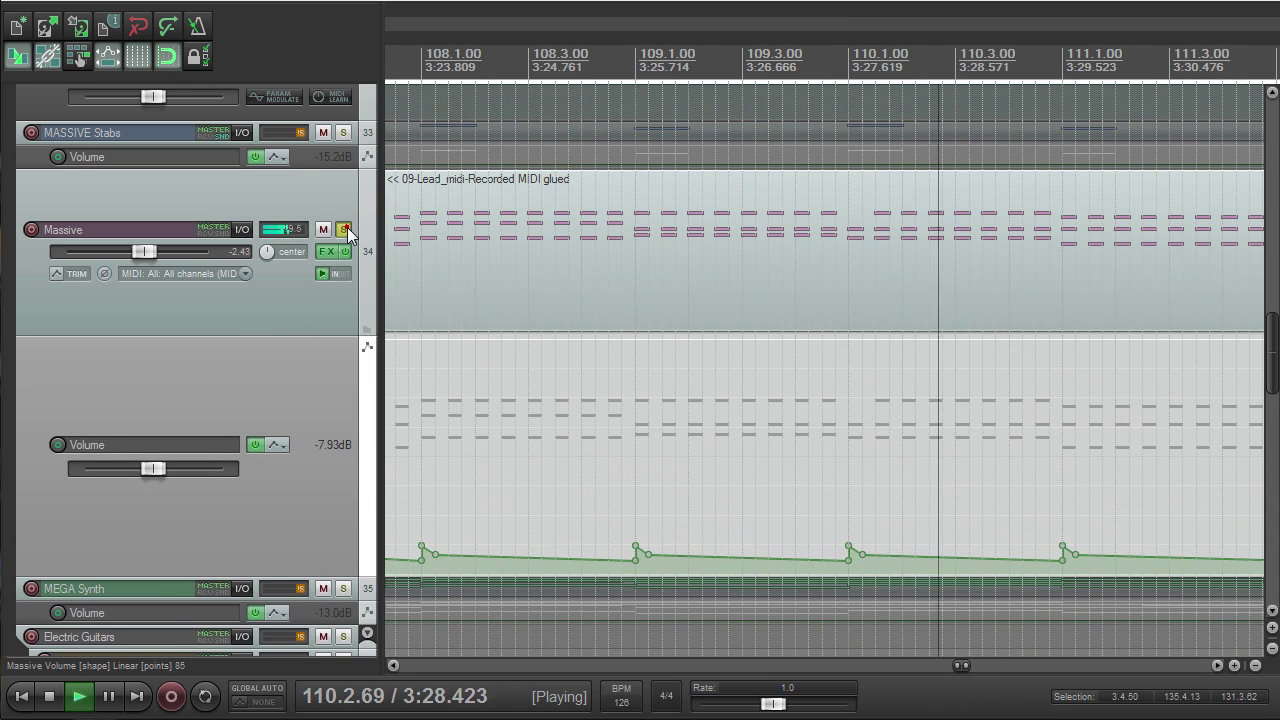
Step: Unsolo Massive and stop playback, then solo the MEGA Synth track and increase its height
left_click(343, 229)
key("space")
left_click(347, 588)
left_click_drag(352, 600, 363, 711)
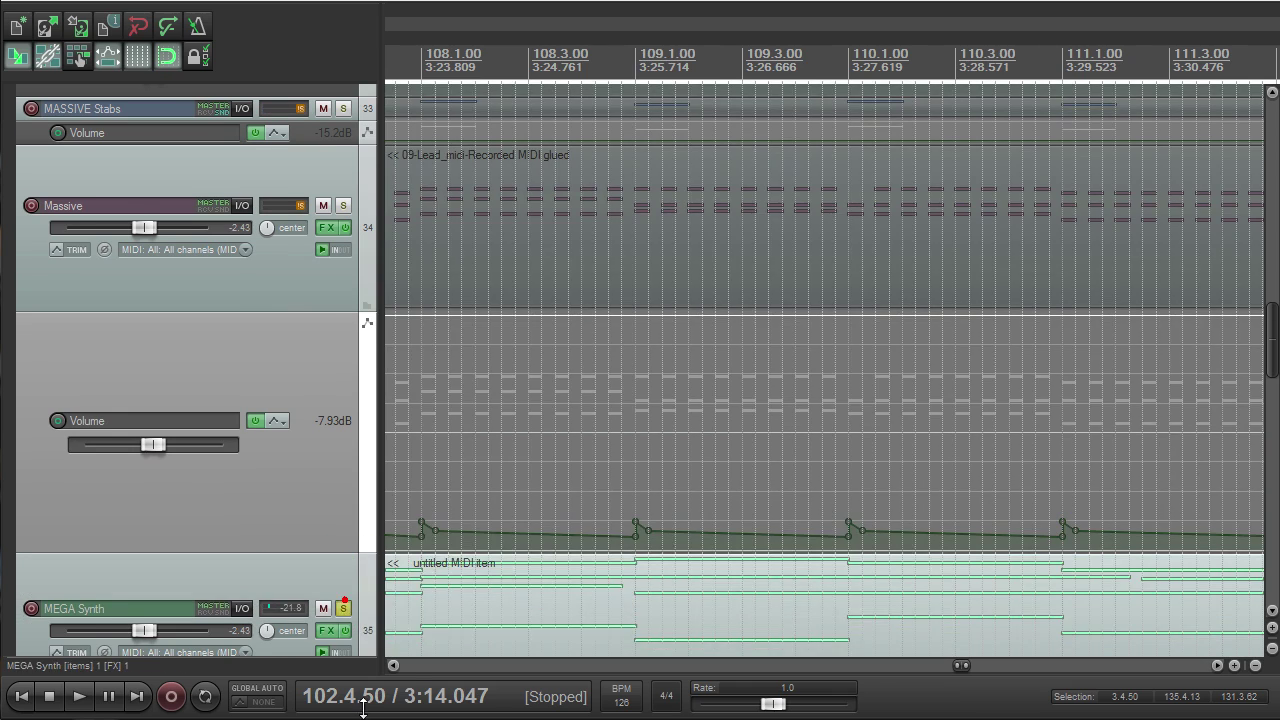
Step: Play the soloed MEGA Synth track from the start of Chorus 3, then stop playback
scroll(650, 340, "down", 5)
left_click(864, 43)
key("space")
scroll(957, 223, "down", 6)
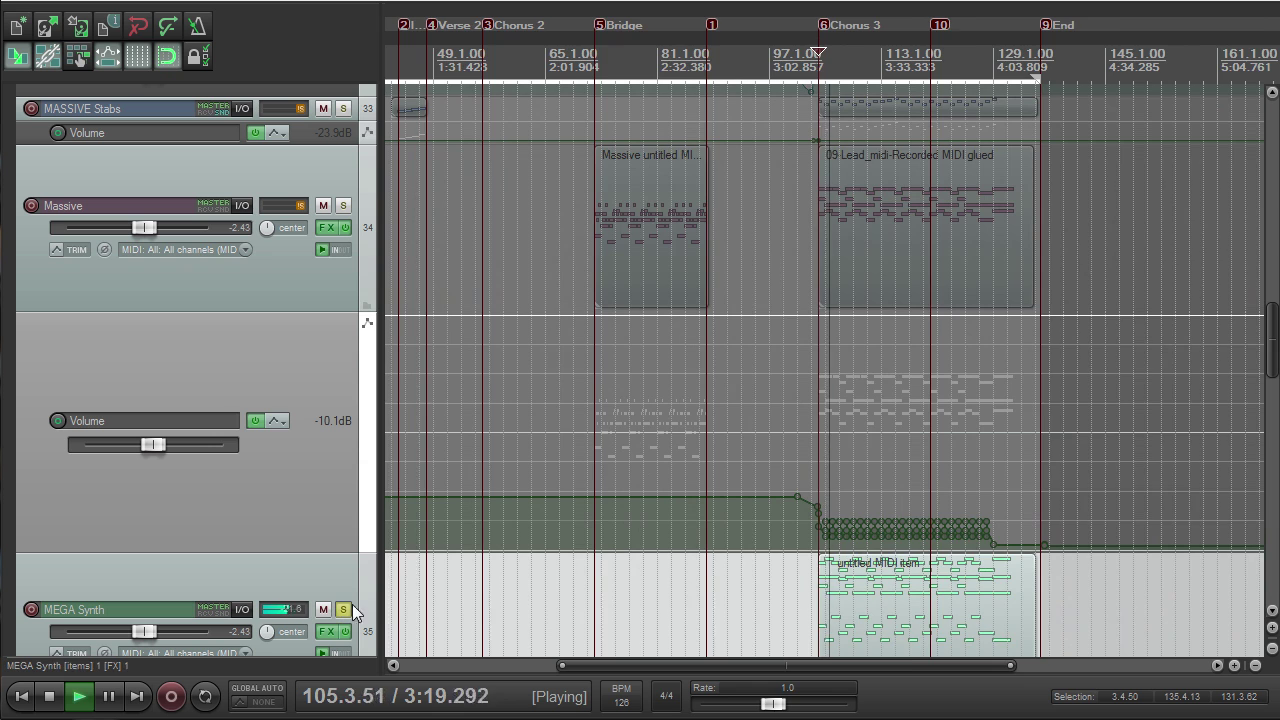
scroll(683, 577, "up", 6)
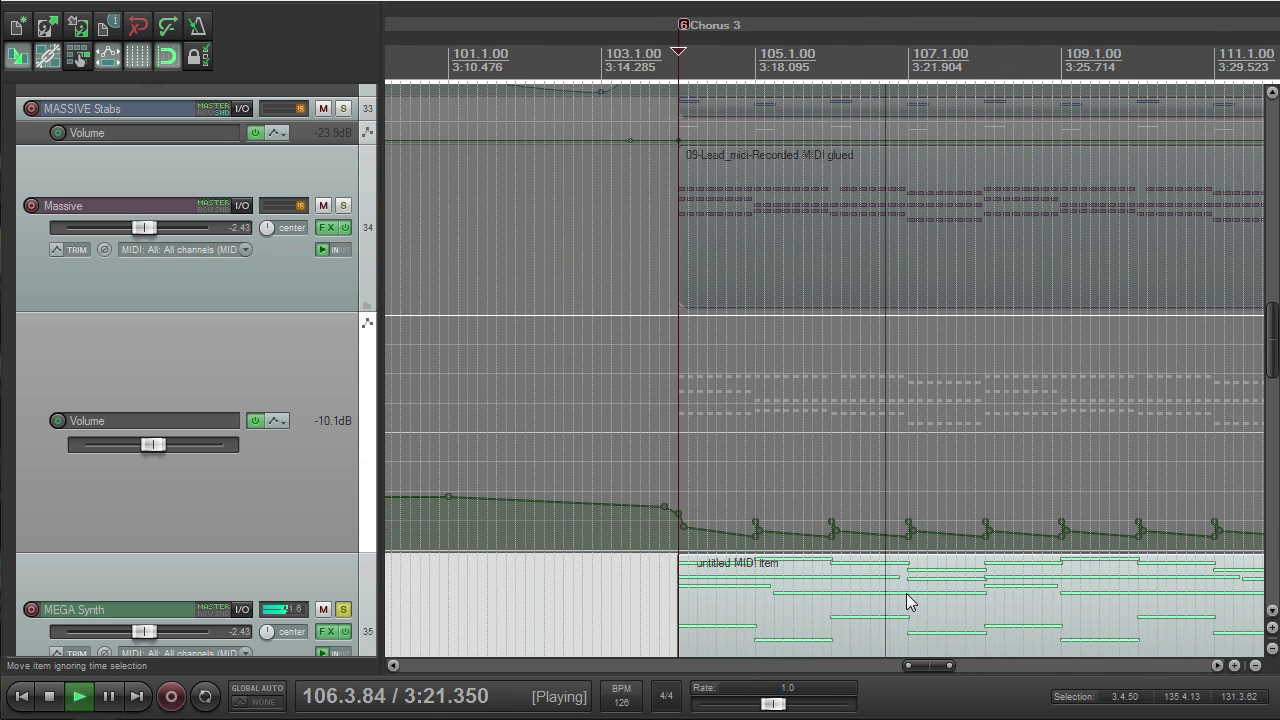
scroll(954, 605, "down", 2)
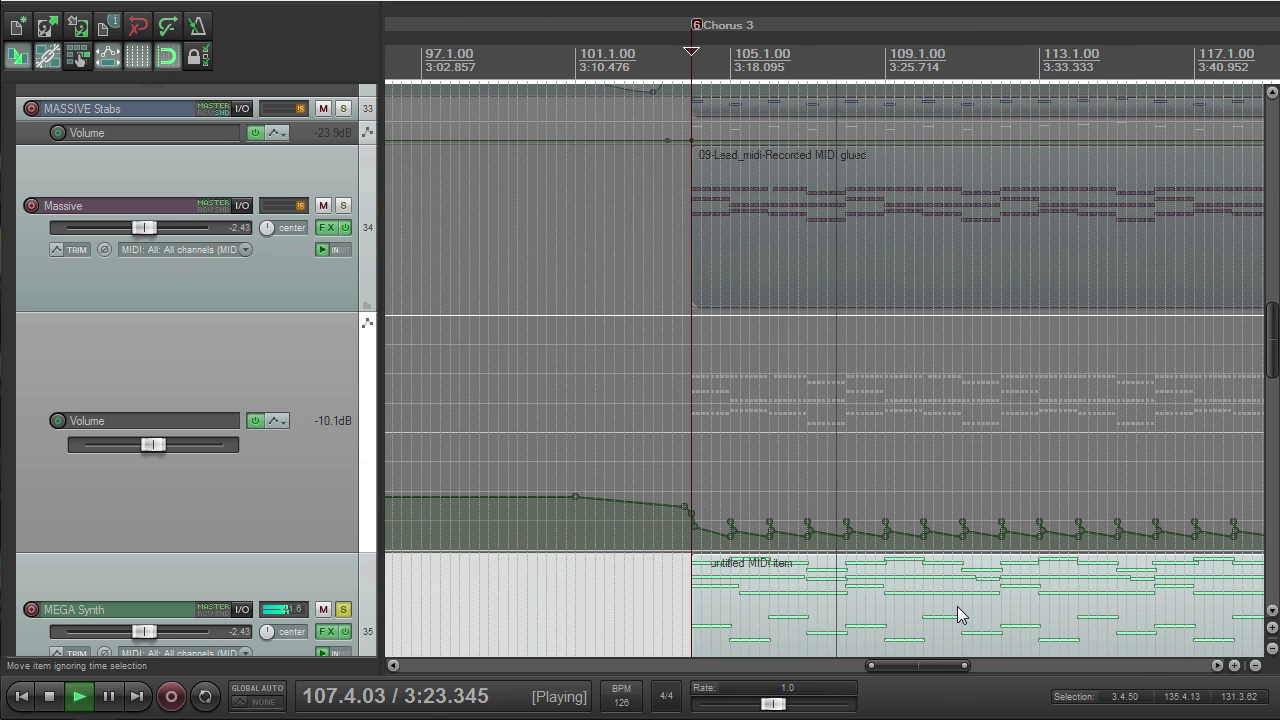
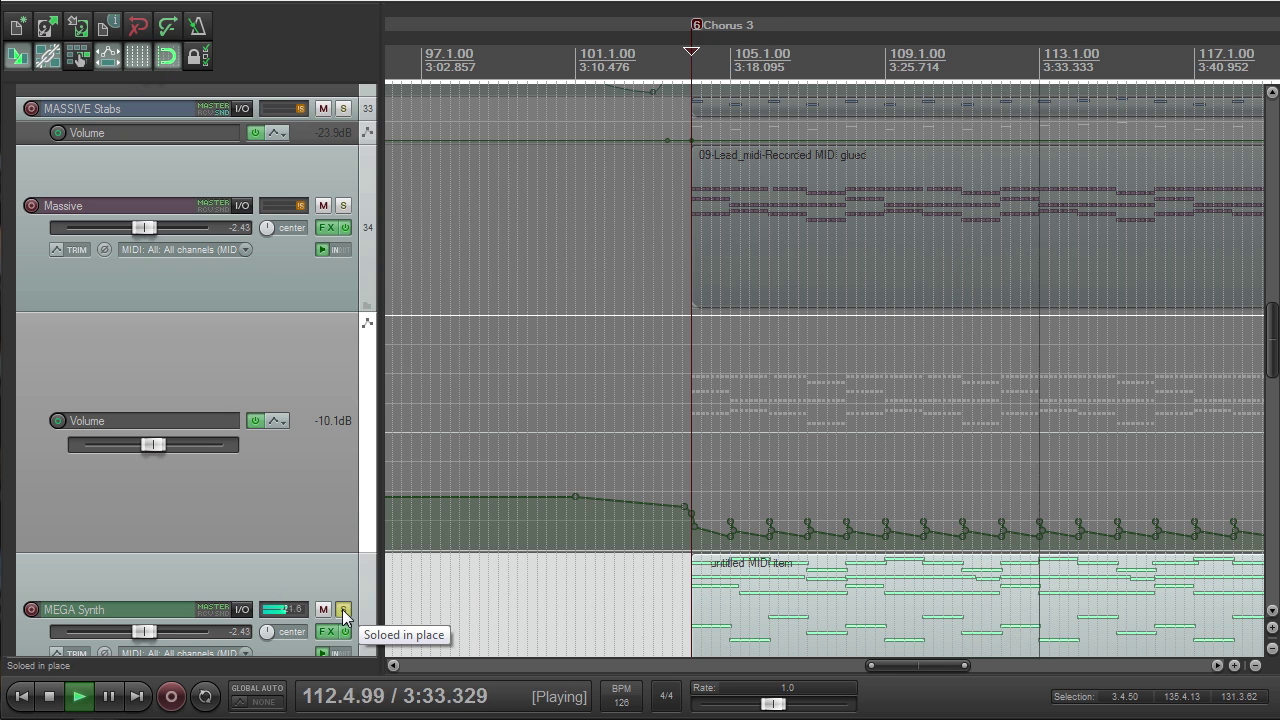
key("space")
Step: Play the unsoloed mix from about bar 45, just before Verse 2, then stop playback
scroll(671, 491, "down", 8)
key("space")
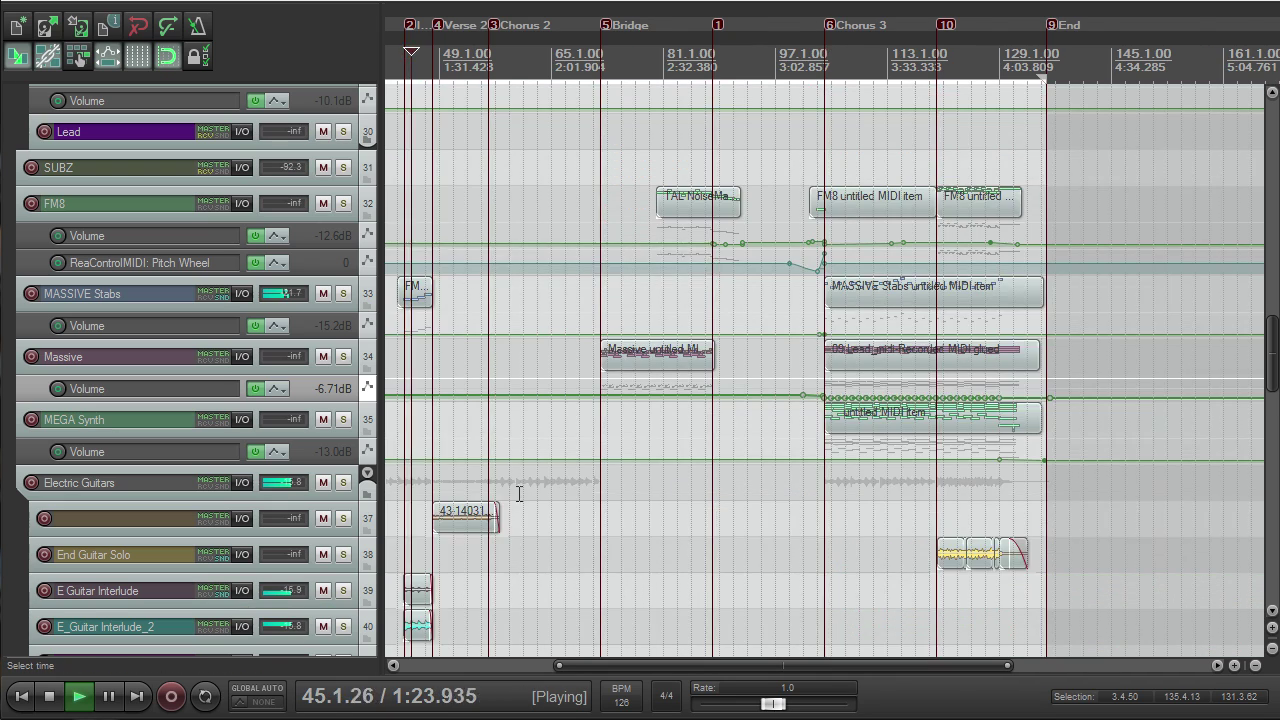
scroll(540, 510, "up", 3)
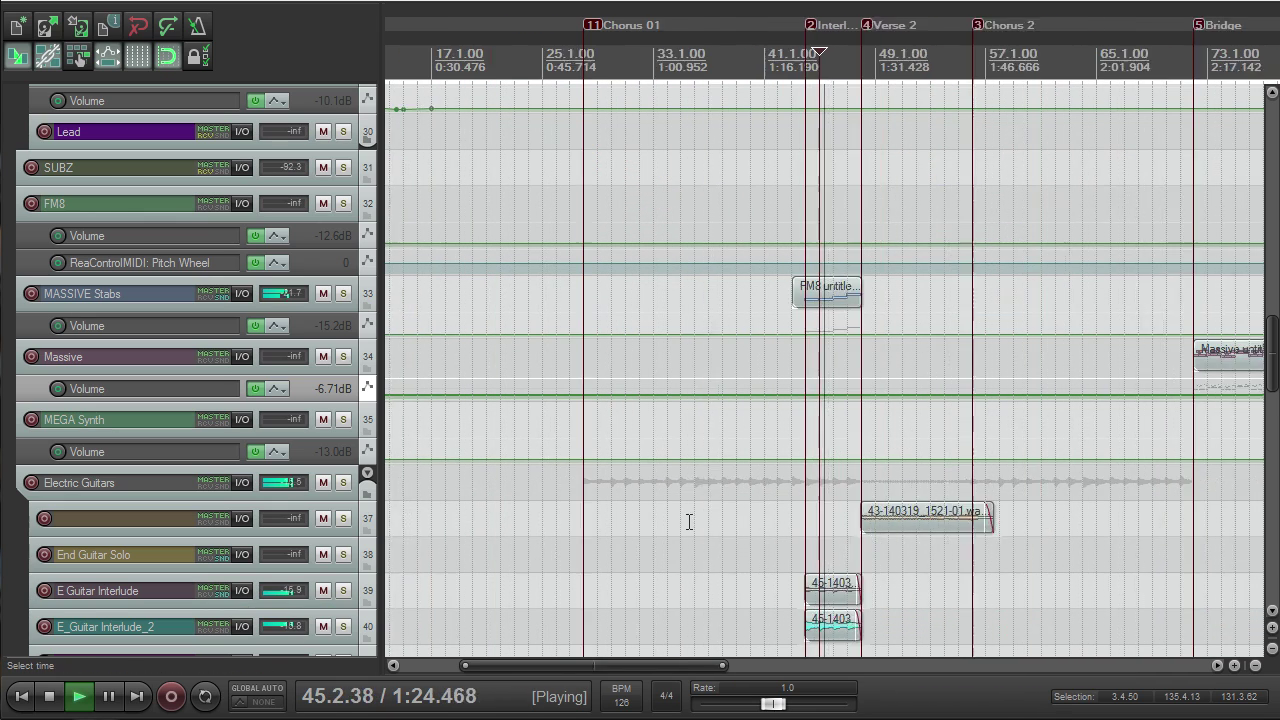
scroll(568, 537, "down", 3)
key("space")
Step: Start playback at about bar 121 after marker 10 and solo the End Guitar Solo track to inspect its audio items
left_click(1225, 55)
key("space")
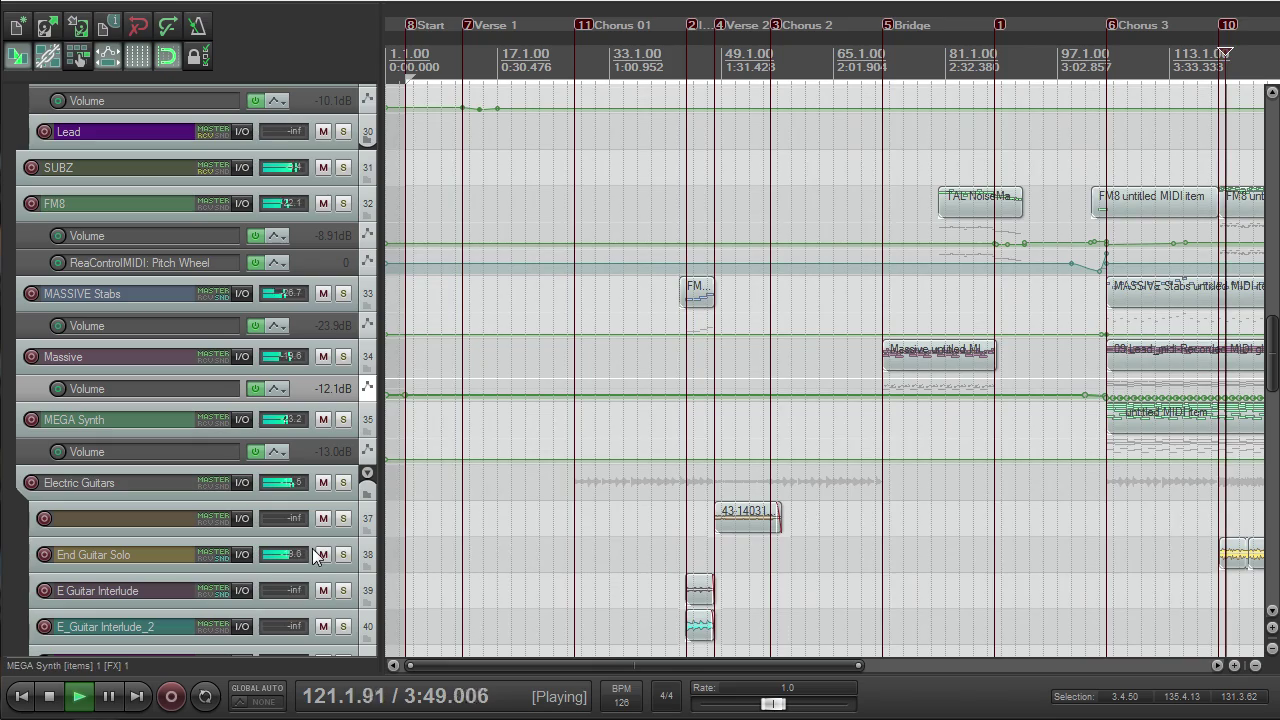
left_click(341, 555)
scroll(882, 517, "up", 8)
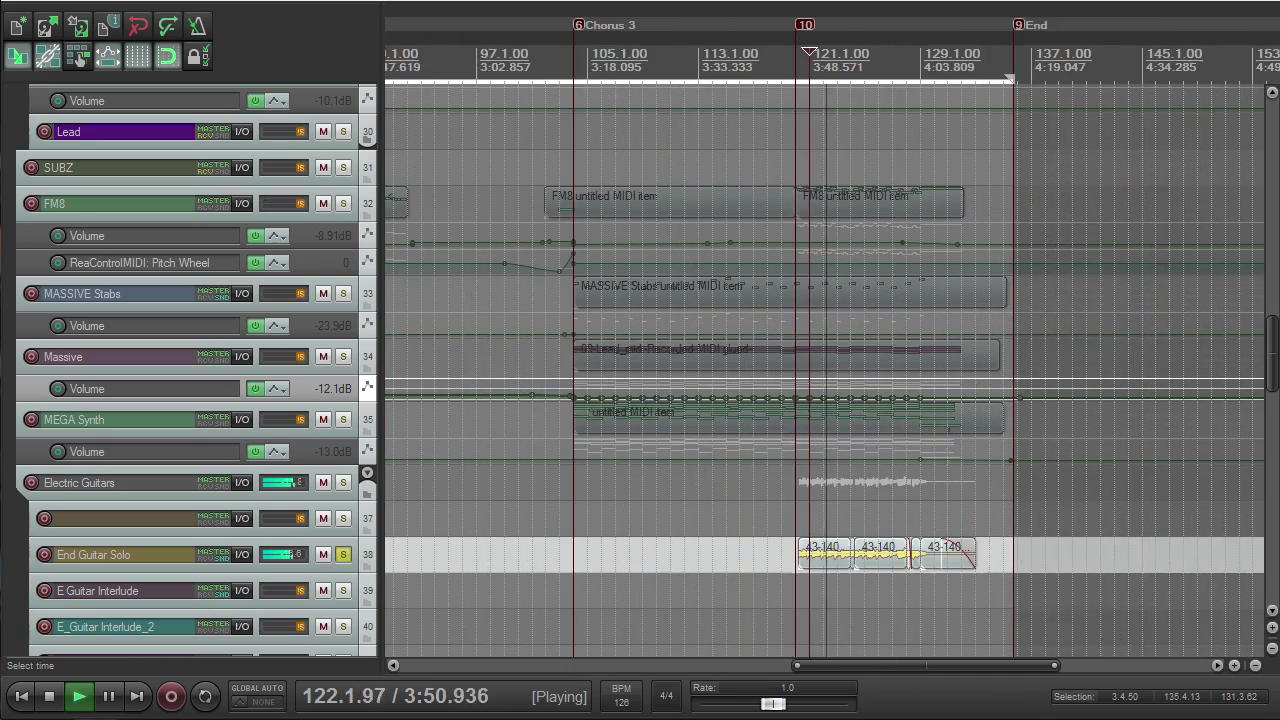
scroll(882, 517, "down", 6)
scroll(957, 543, "up", 5)
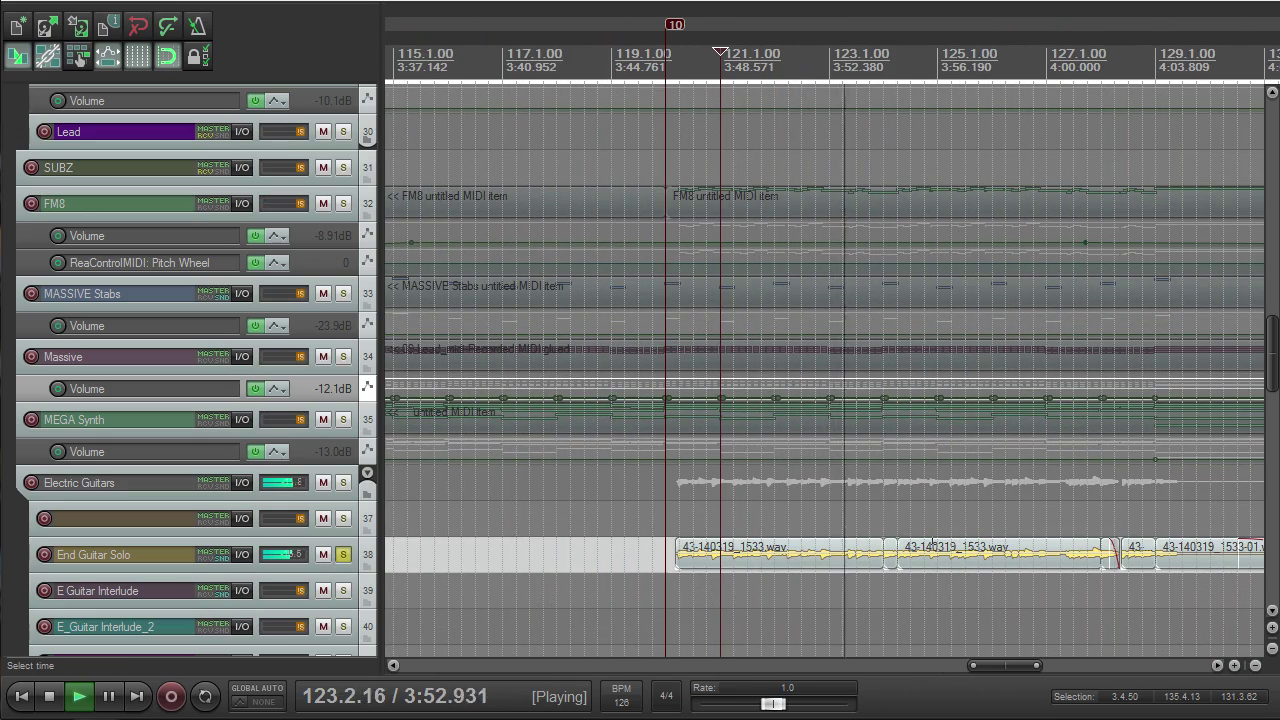
Step: Unsolo the End Guitar Solo track, go back to the master track at the start of the track list and stop playback
left_click(343, 555)
scroll(835, 488, "down", 4)
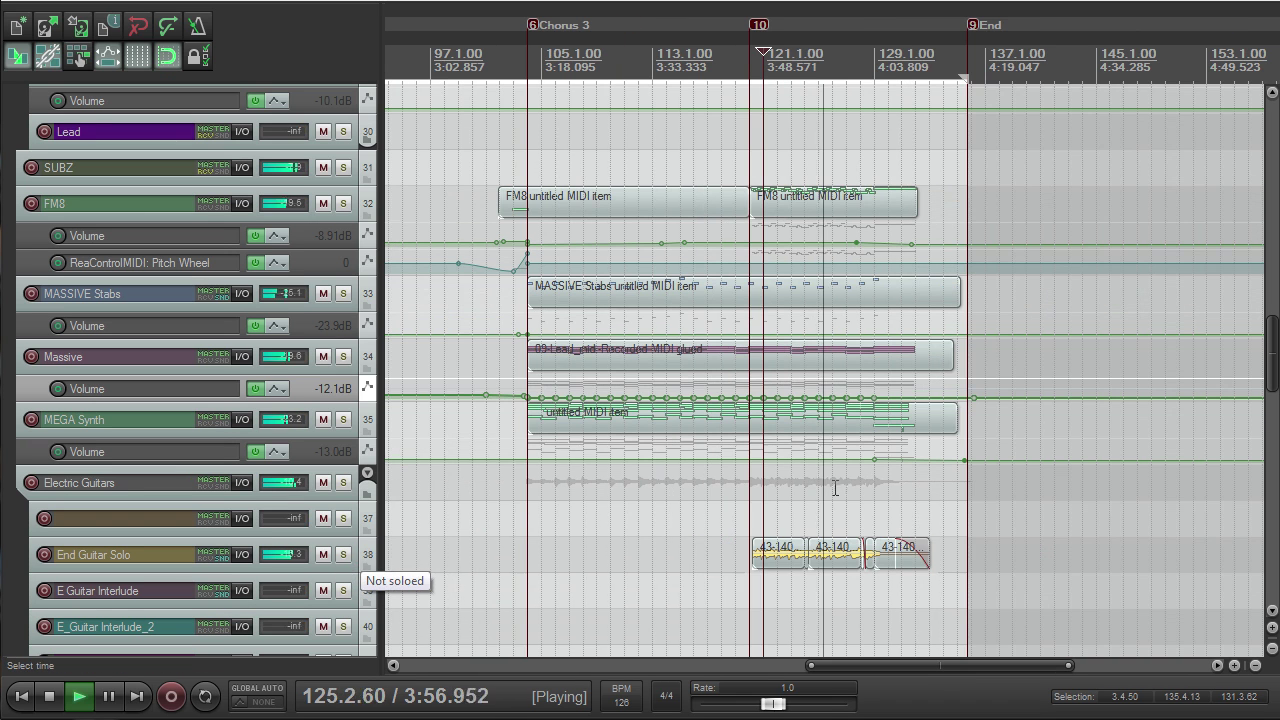
left_click_drag(1272, 338, 1265, 130)
key("space")
scroll(771, 383, "down", 5)
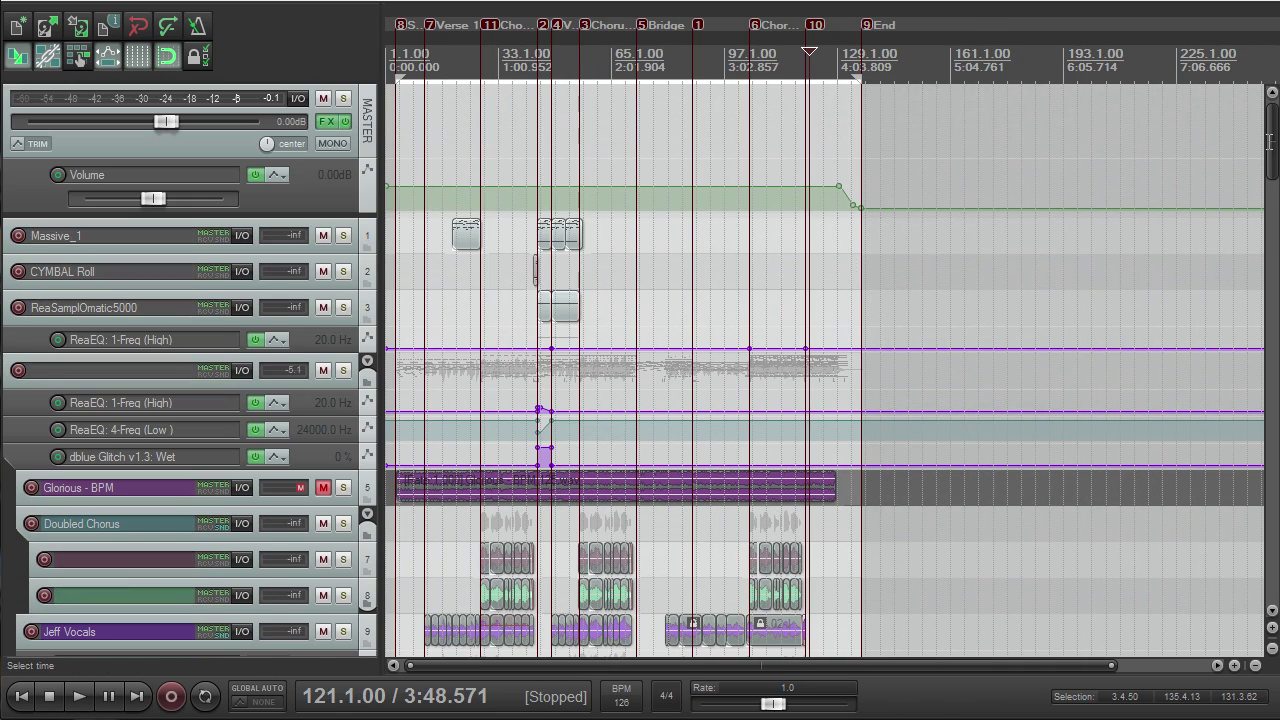
Step: Place the edit cursor at bar 13 just after the Verse 1 marker, play the mix briefly, then stop
mouse_move(1272, 138)
left_mouse_down()
mouse_move(1274, 222)
mouse_move(1270, 150)
left_mouse_up()
scroll(643, 272, "up", 3)
scroll(631, 350, "down", 2)
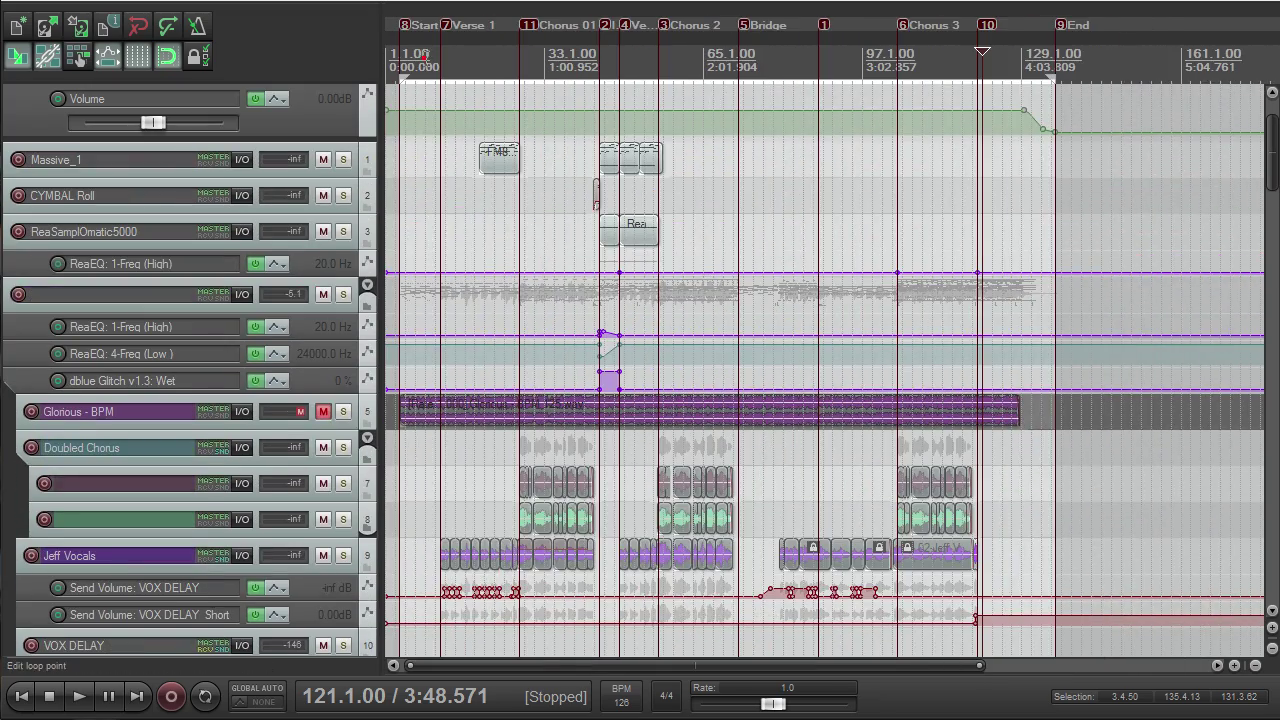
left_click(424, 60)
scroll(657, 423, "up", 5)
left_click(723, 149)
scroll(762, 392, "up", 3)
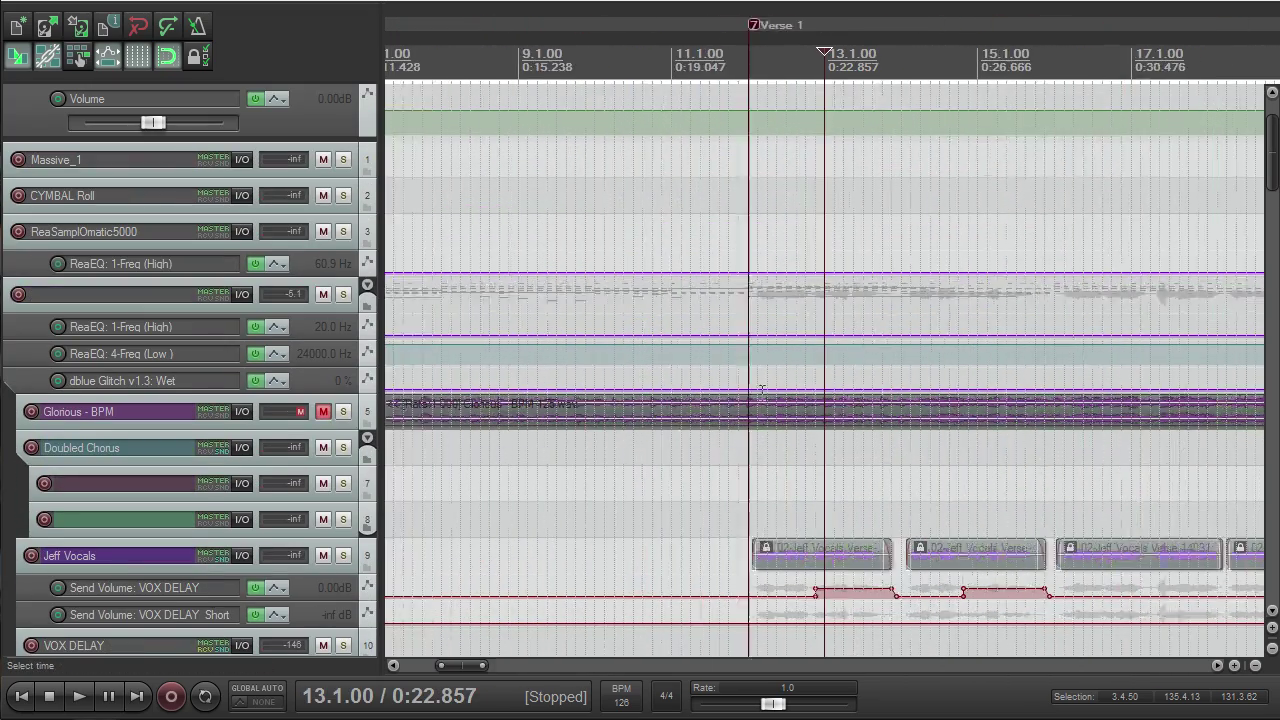
scroll(762, 392, "down", 3)
key("space")
scroll(691, 443, "down", 4)
key("space")
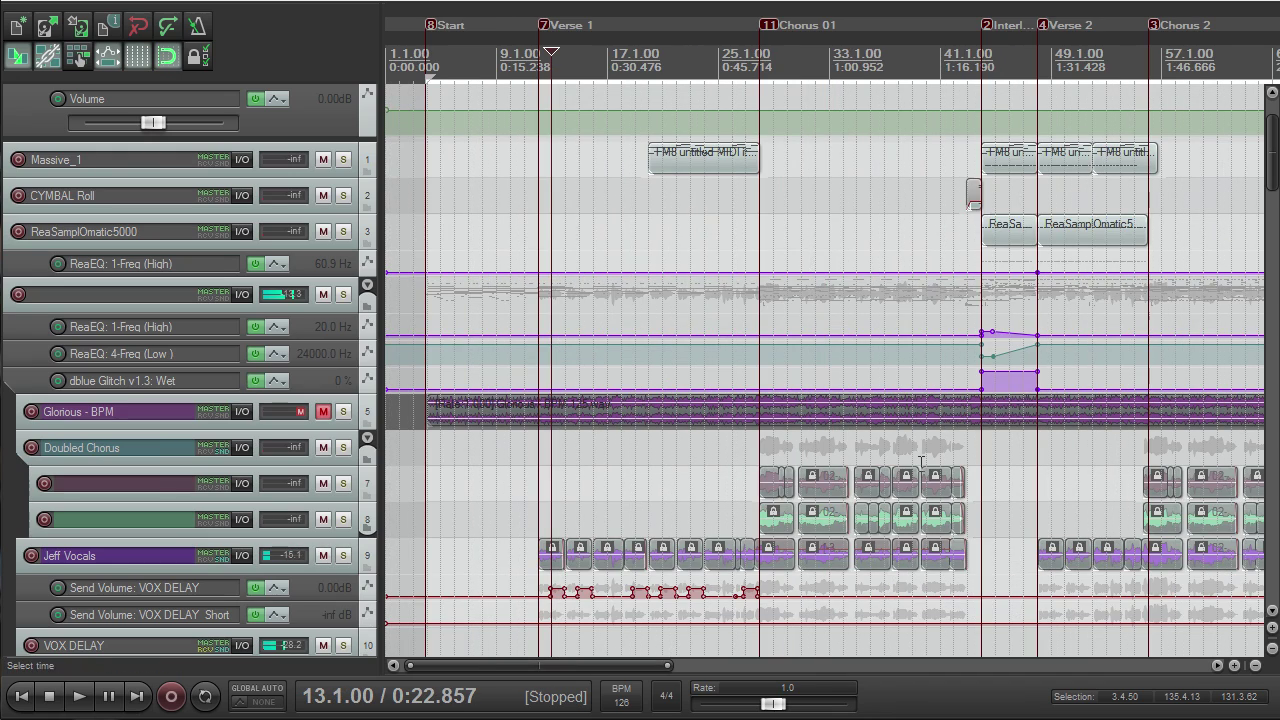
Step: Start playback at bar 28, the start of Chorus 01, and solo the Doubled Chorus and Jeff Vocals tracks
left_click(760, 437)
scroll(751, 437, "up", 5)
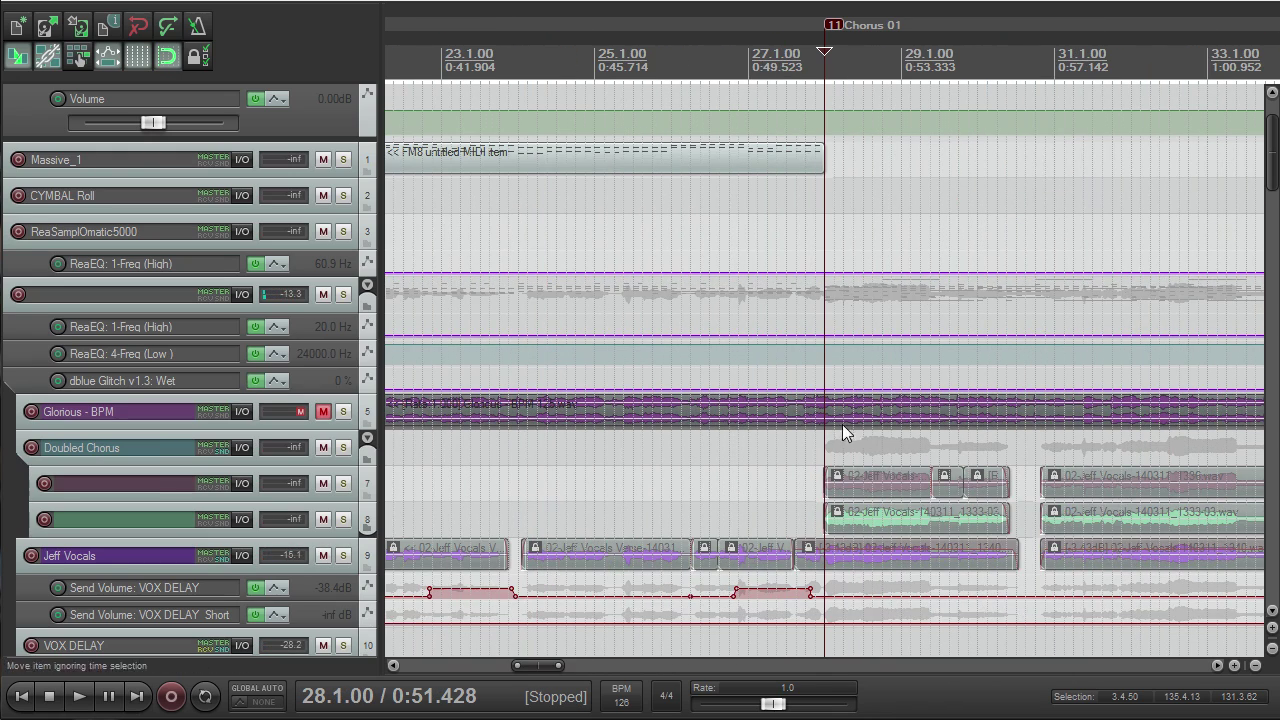
scroll(1021, 511, "up", 2)
scroll(964, 527, "down", 6)
key("space")
left_click(345, 446)
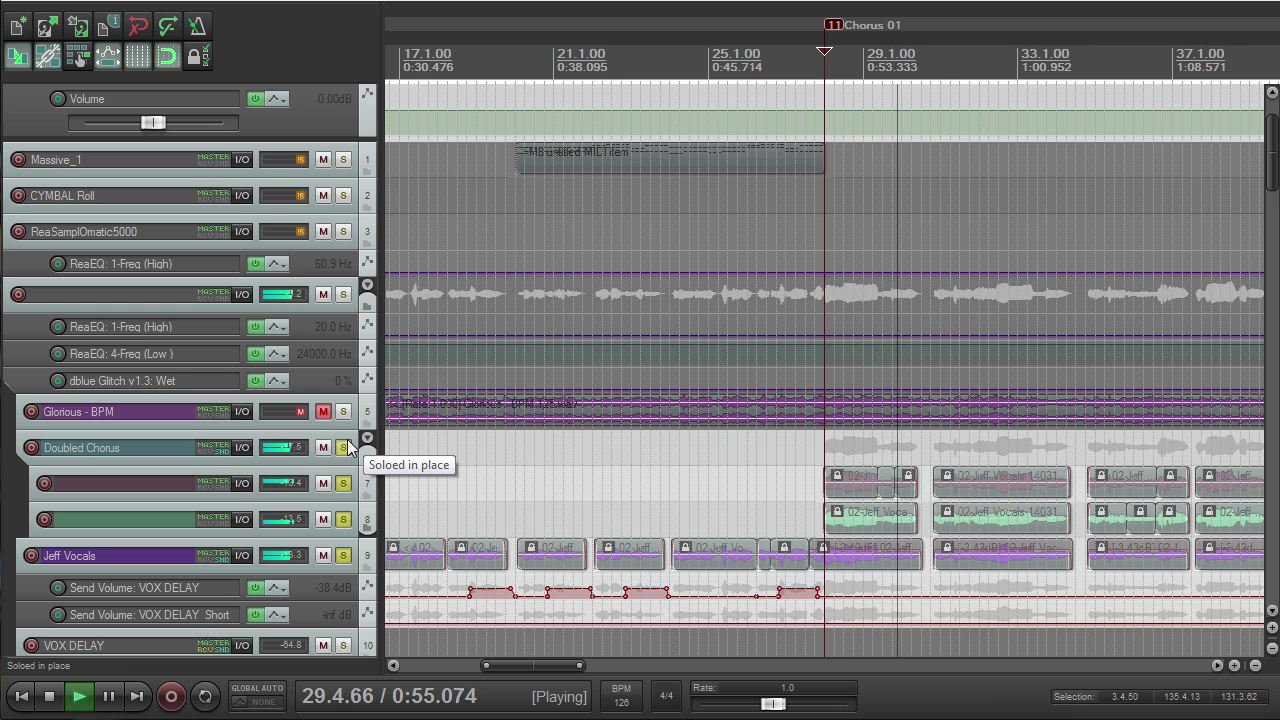
Step: Increase the Doubled Chorus track's height, inspect its ReaEQ settings and close the effects window
left_click_drag(324, 466, 327, 511)
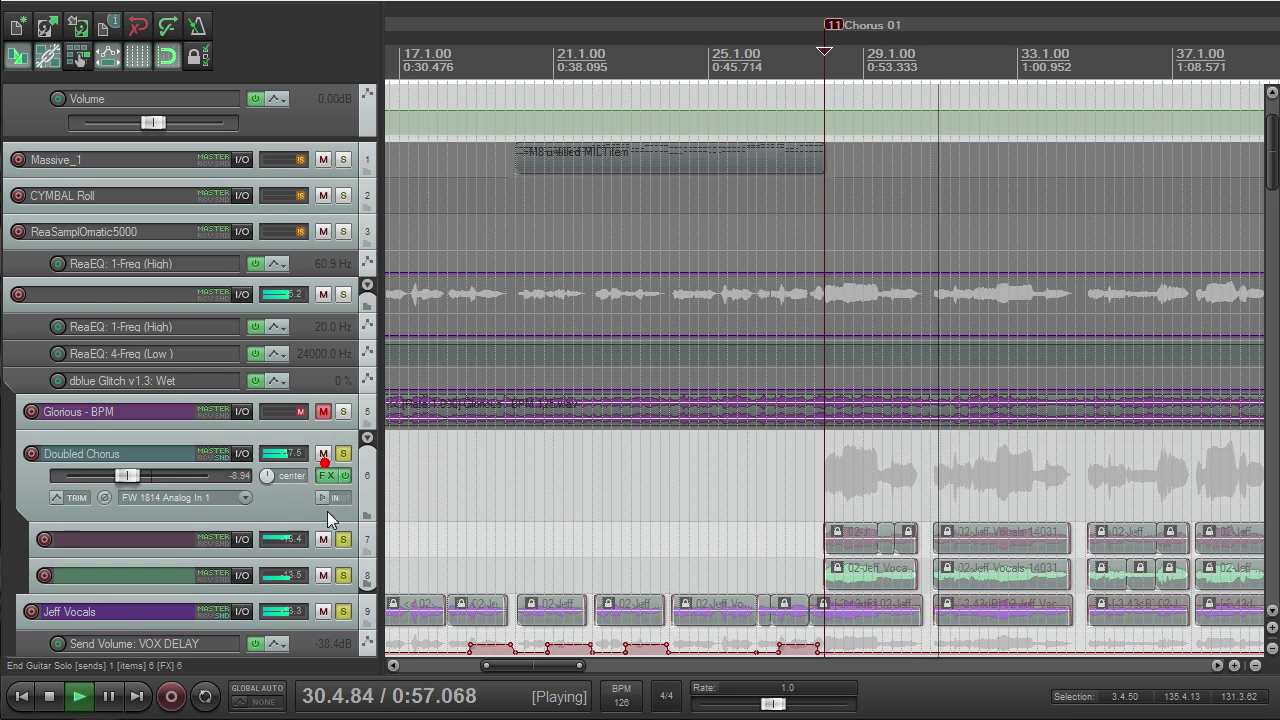
left_click(326, 475)
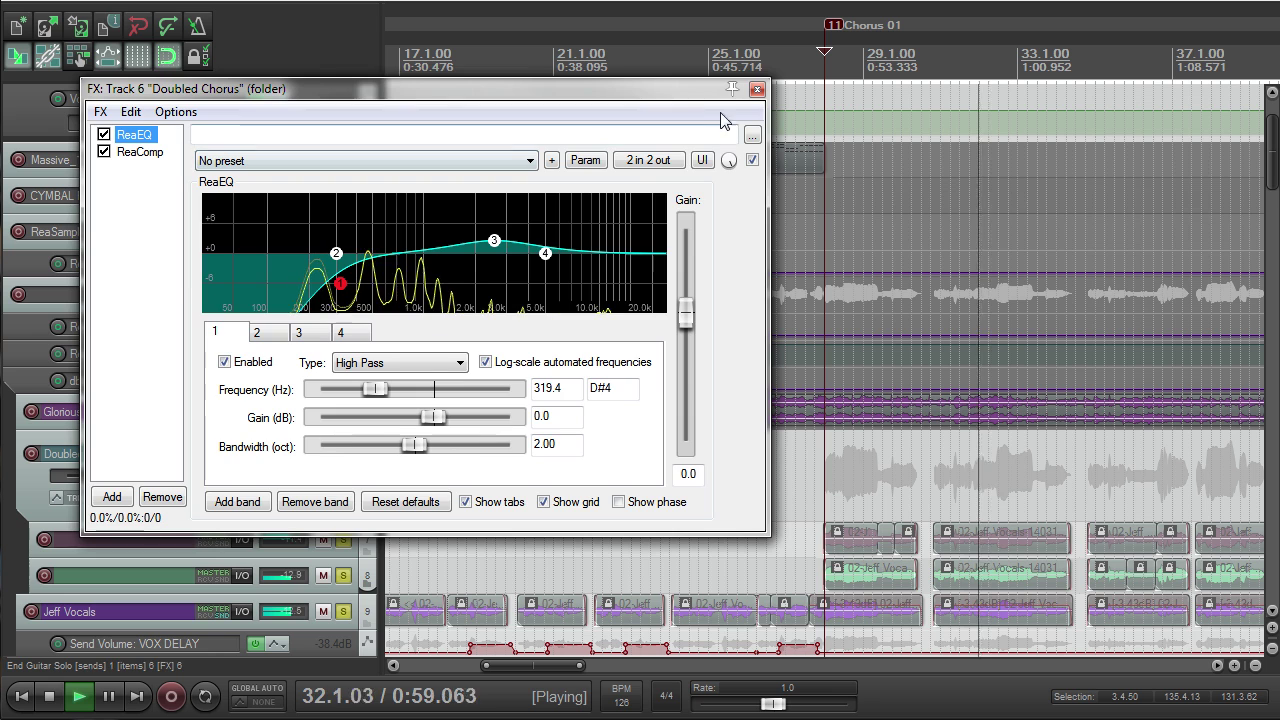
left_click(757, 89)
Step: Increase track 7's height, inspect its SPITFISH, ReaEQ, ReaTune and ReaComp effects in a resized window, then stop playback
left_click_drag(350, 555, 347, 585)
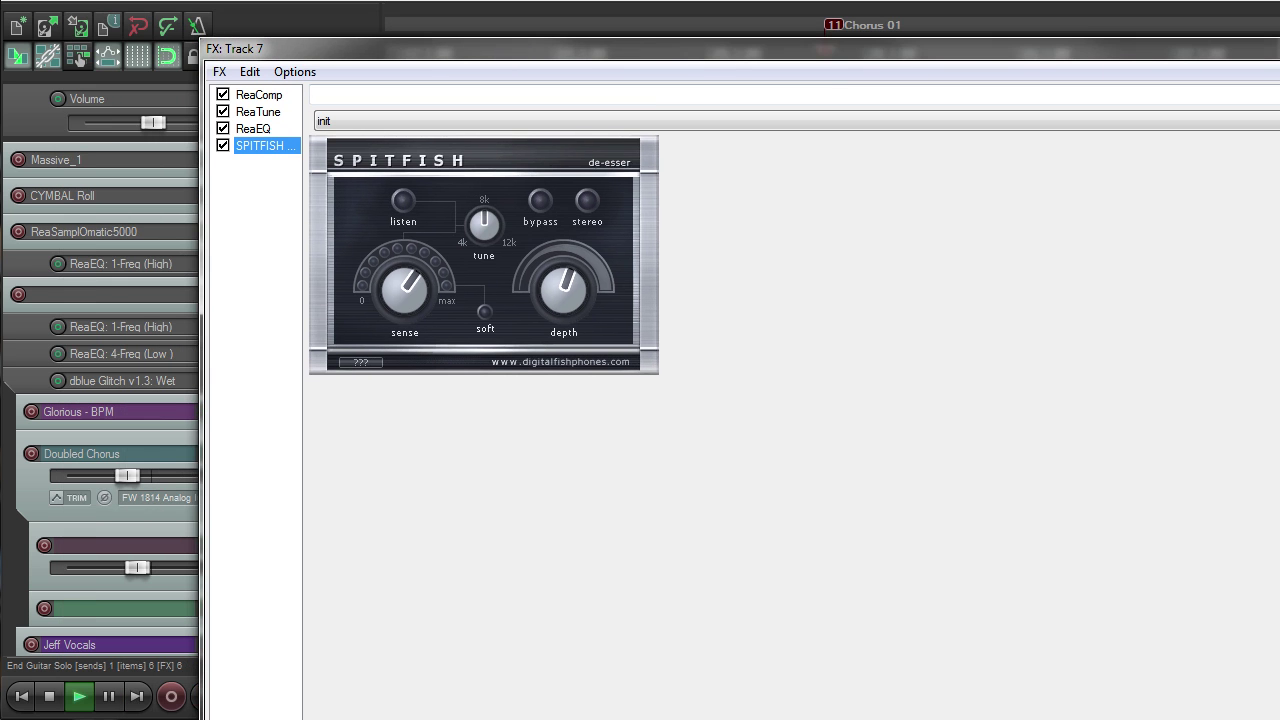
left_click_drag(1279, 96, 661, 95)
left_click_drag(600, 38, 613, 90)
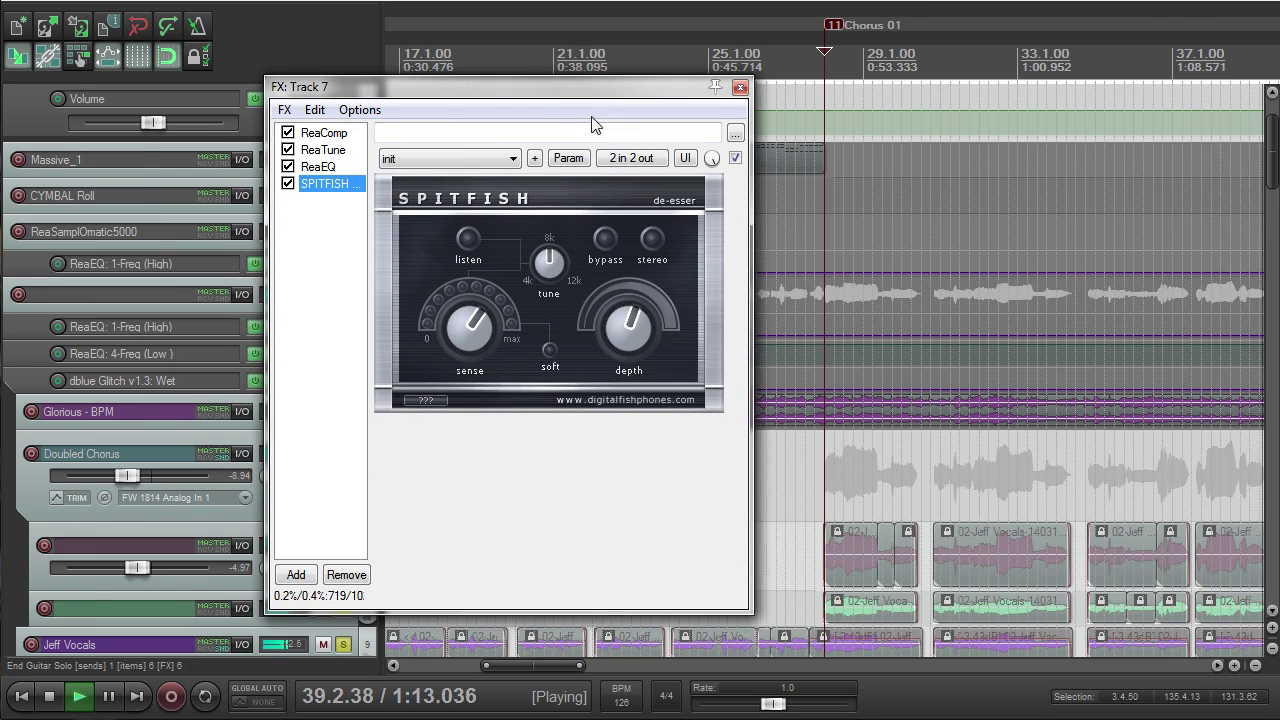
left_click(342, 186)
left_click(332, 168)
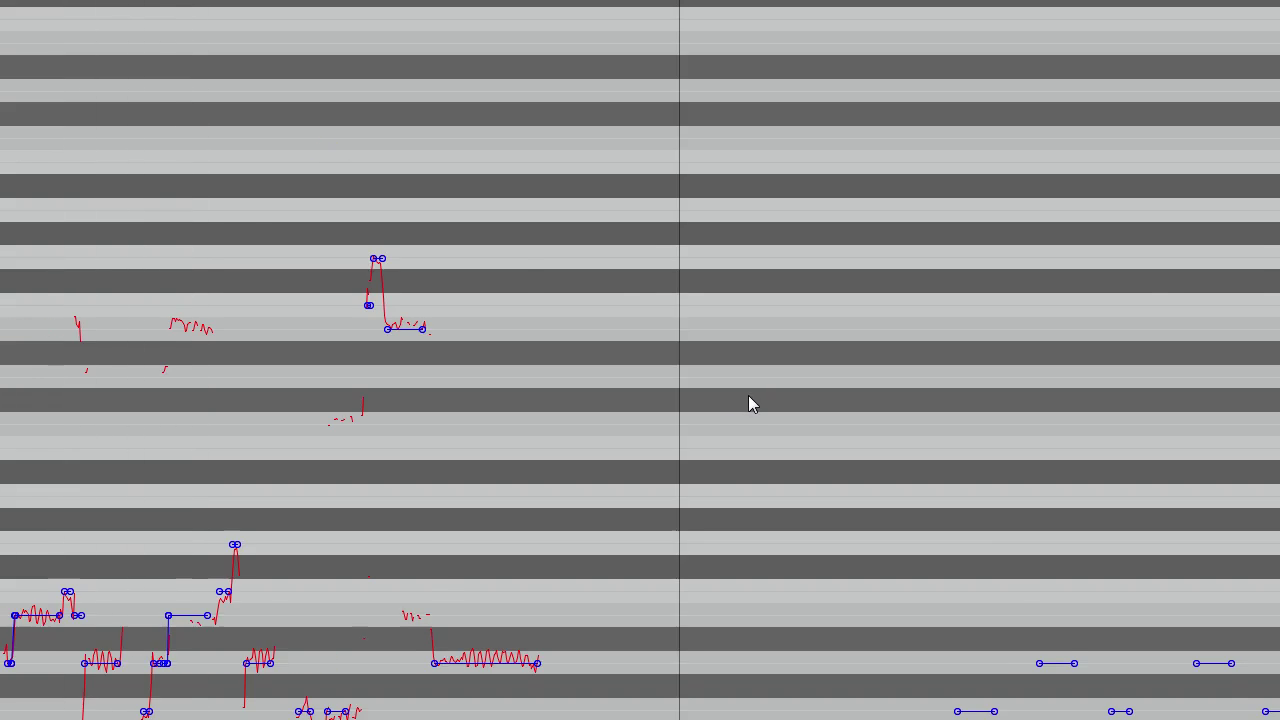
scroll(752, 411, "down", 1)
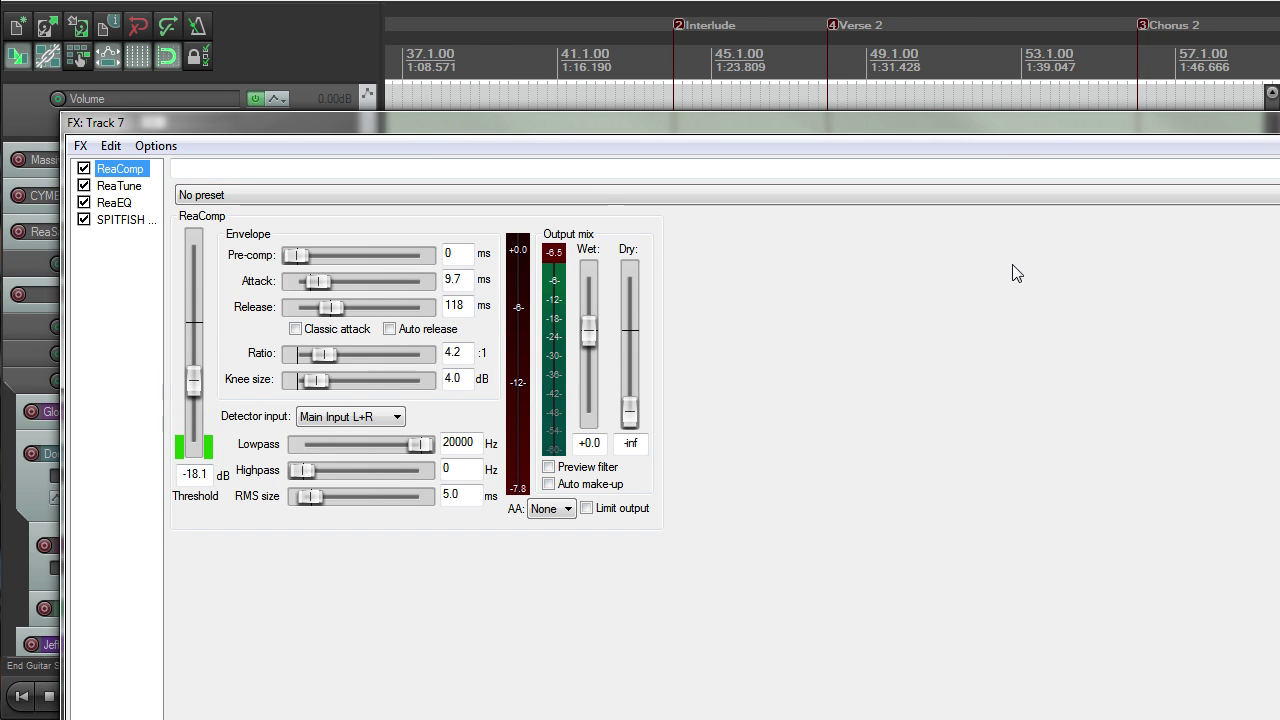
key("space")
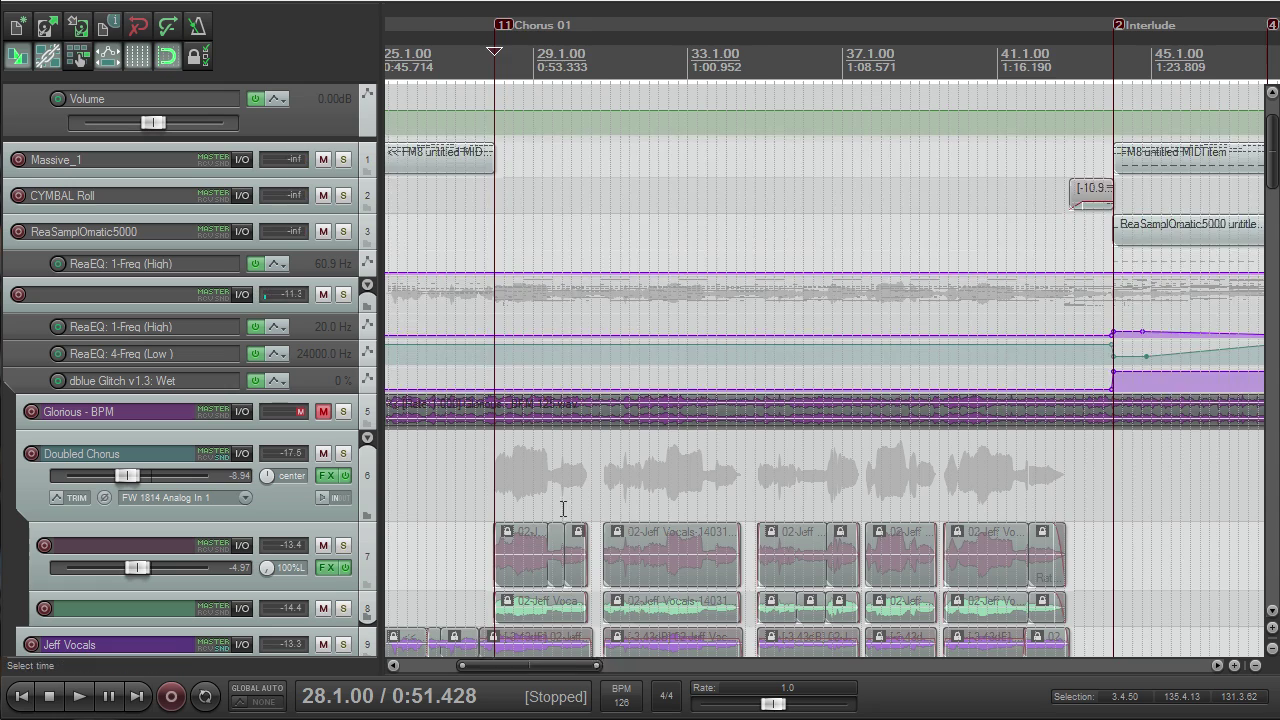
Step: Examine how the doubled vocal items line up with the Jeff Vocals items across the song's choruses
scroll(1233, 445, "down", 3)
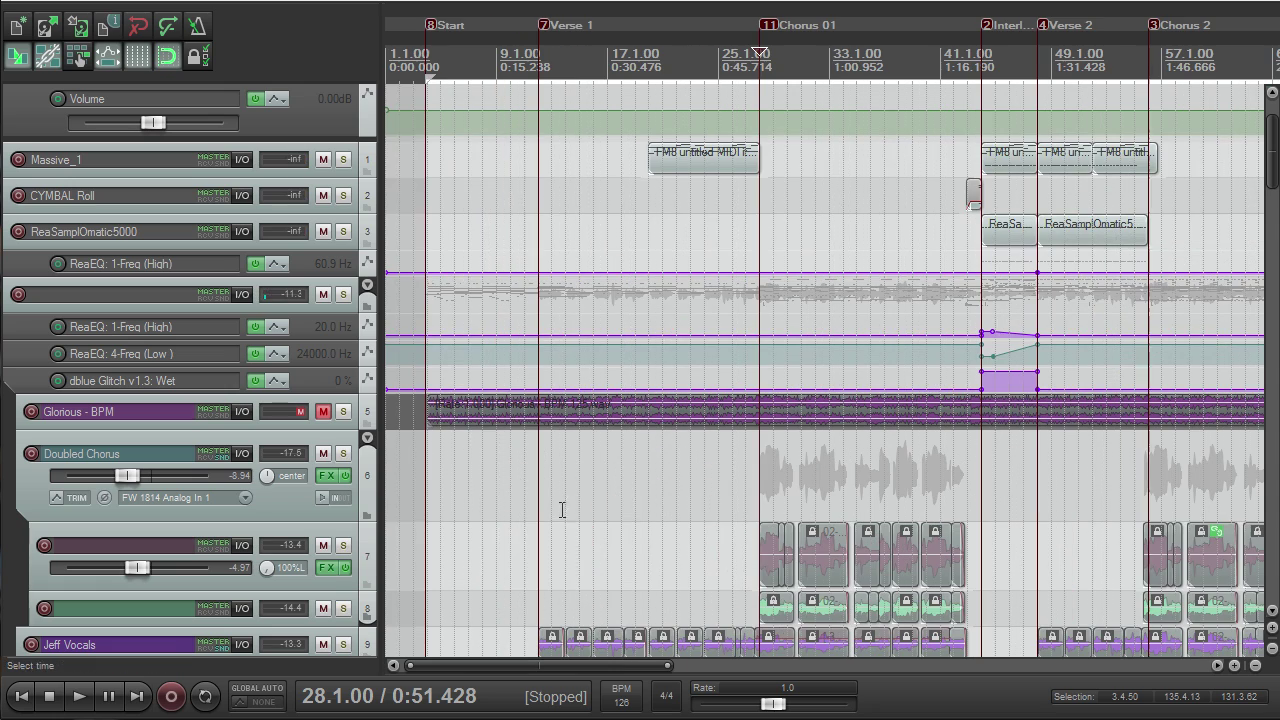
scroll(1276, 222, "down", 5)
scroll(1062, 255, "down", 3)
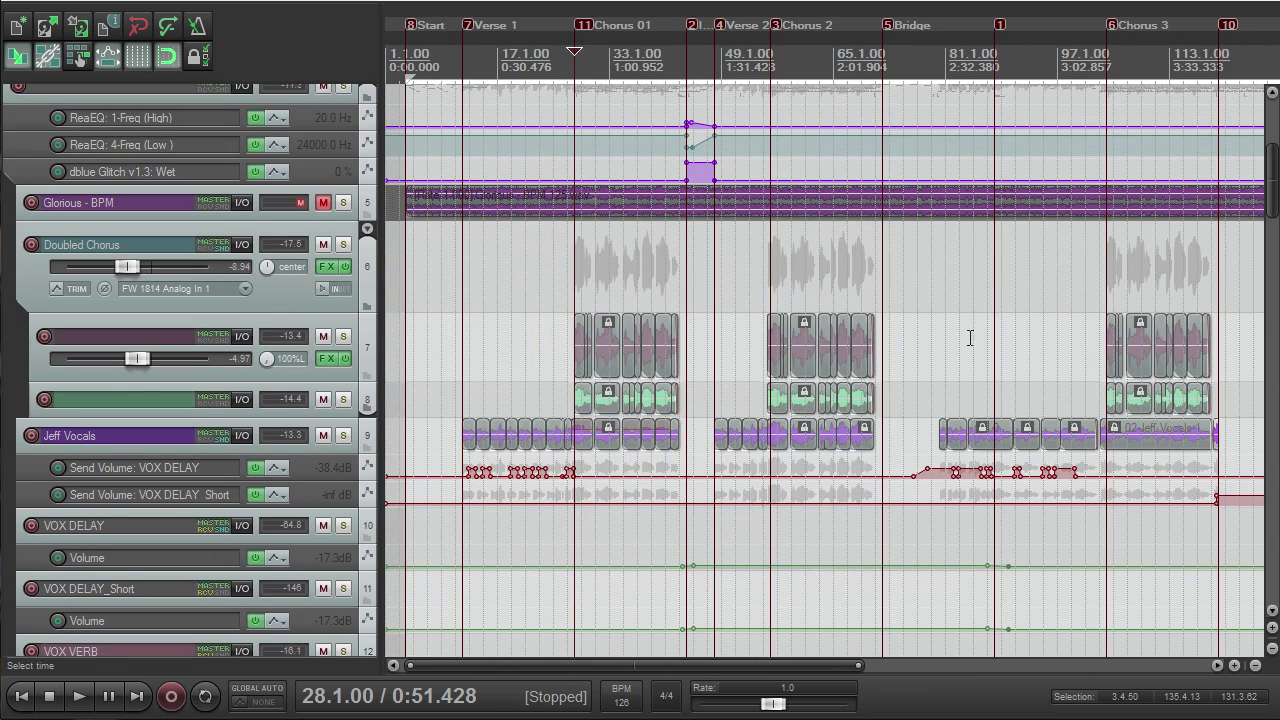
scroll(947, 333, "up", 5)
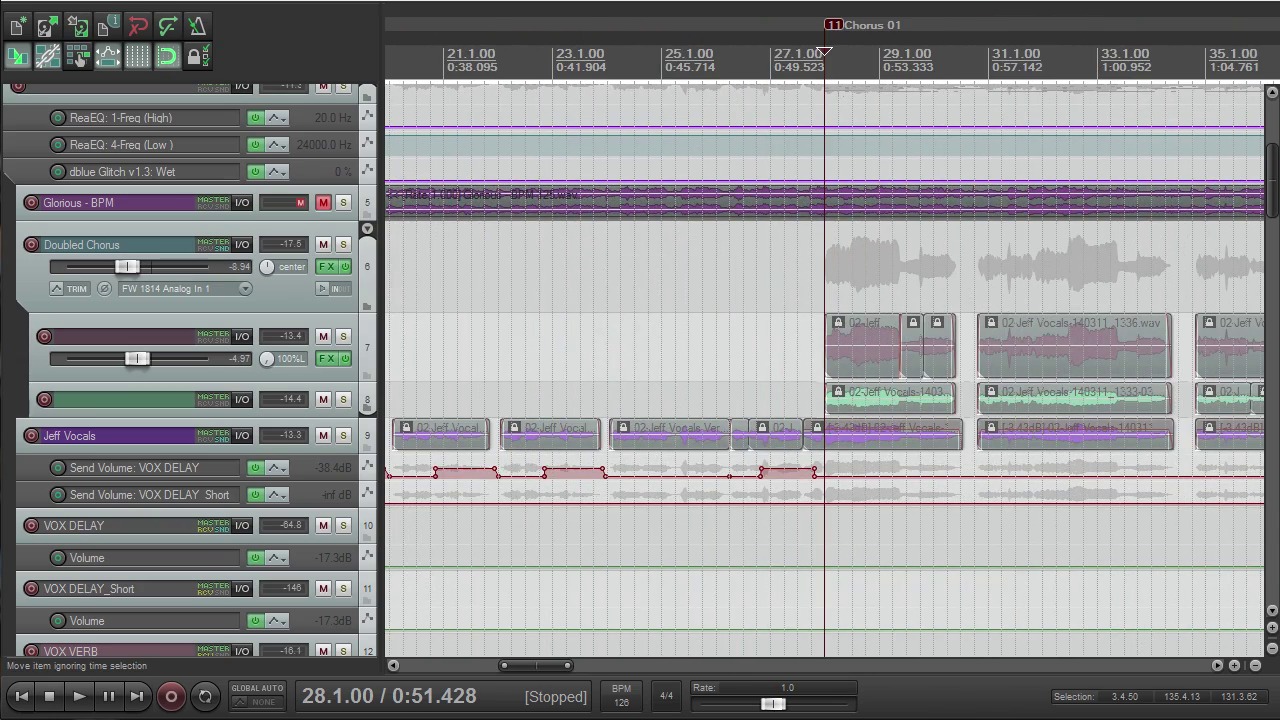
scroll(1060, 314, "down", 3)
scroll(777, 314, "down", 3)
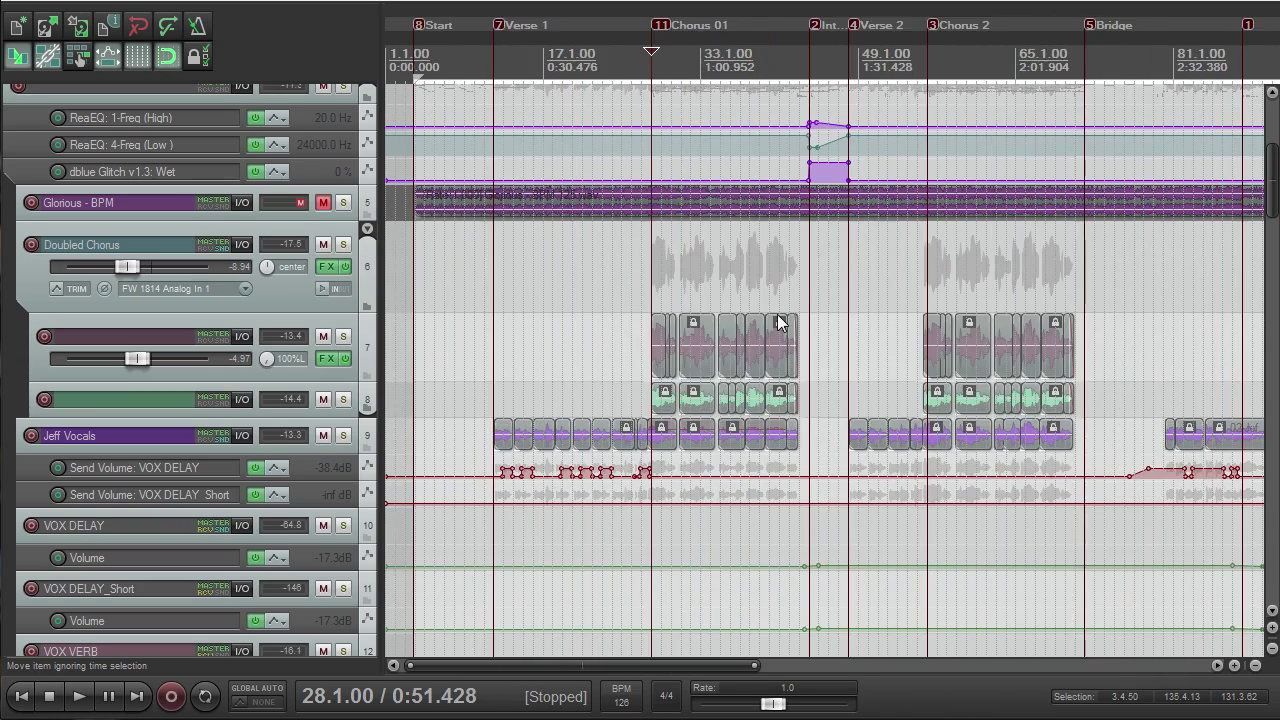
scroll(777, 314, "up", 2)
scroll(873, 249, "up", 2)
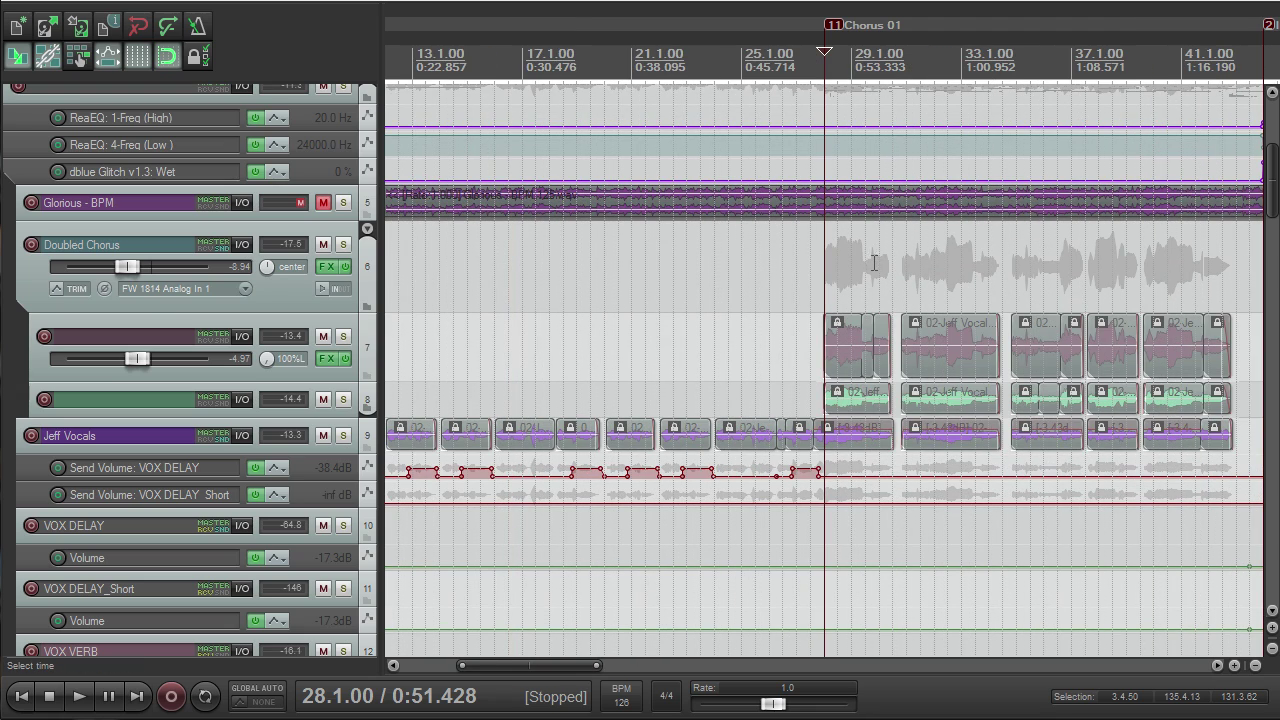
scroll(873, 263, "down", 3)
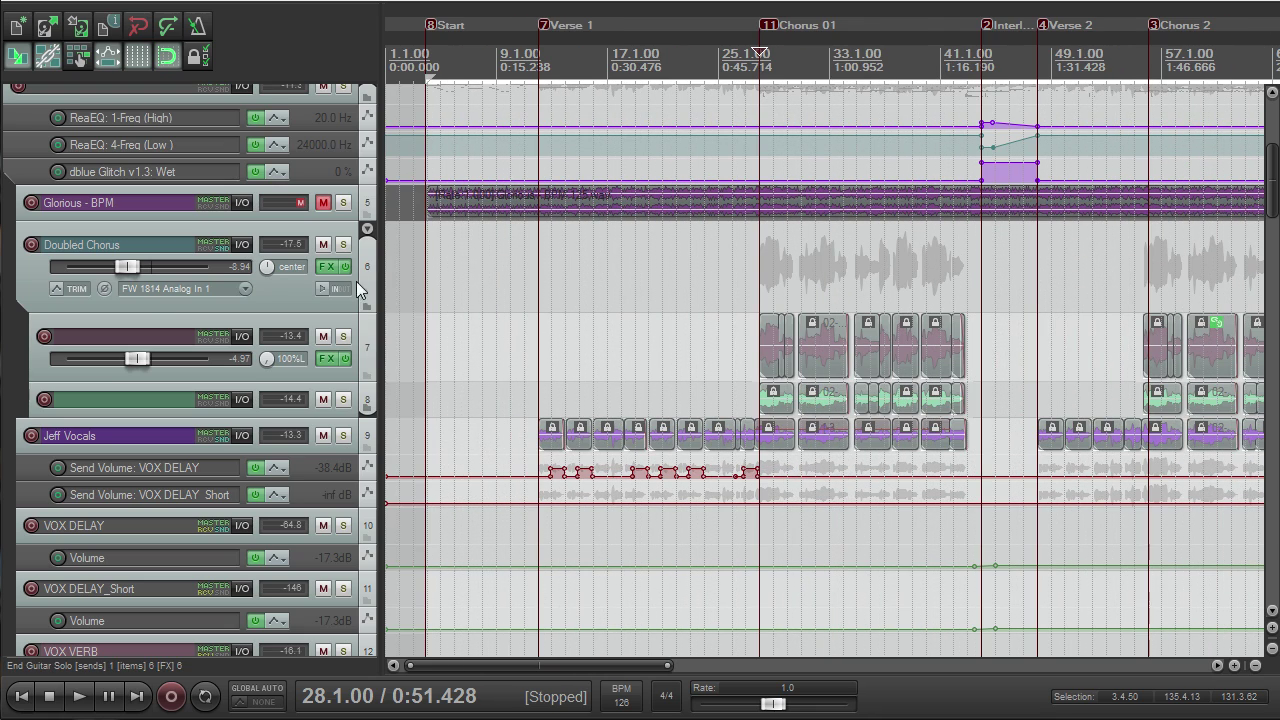
Step: Mute the Doubled Chorus folder and play Chorus 01 without the doubles, then stop playback
left_click_drag(328, 242, 313, 369)
key("space")
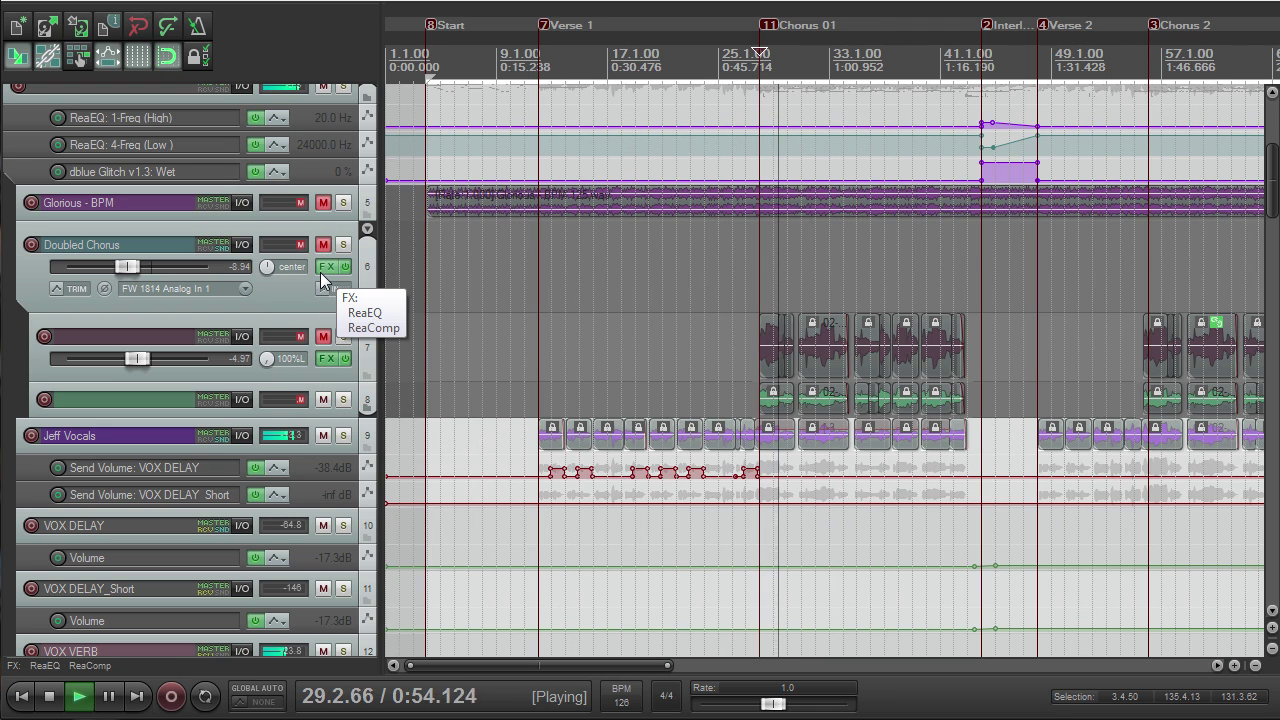
key("space")
Step: Unmute the Doubled Chorus folder and play Chorus 01 with the doubles for comparison, then stop playback
left_click_drag(323, 244, 322, 392)
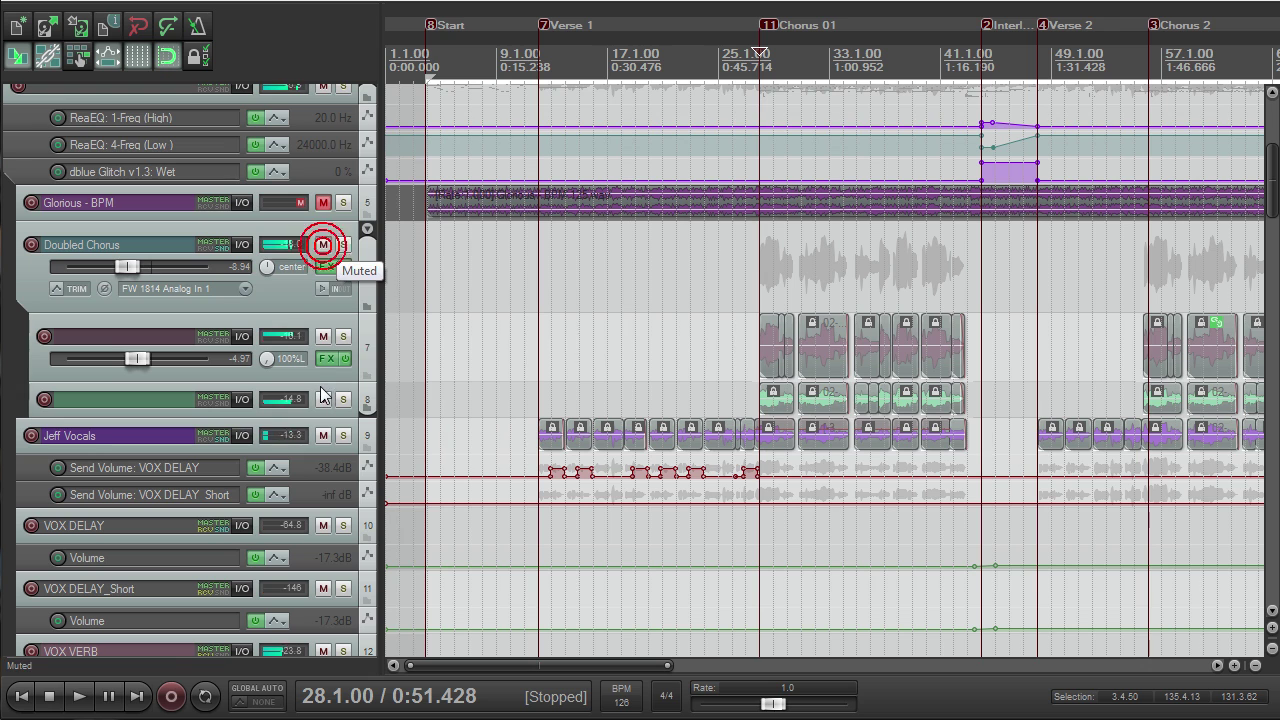
key("space")
scroll(915, 327, "up", 3)
scroll(920, 335, "down", 3)
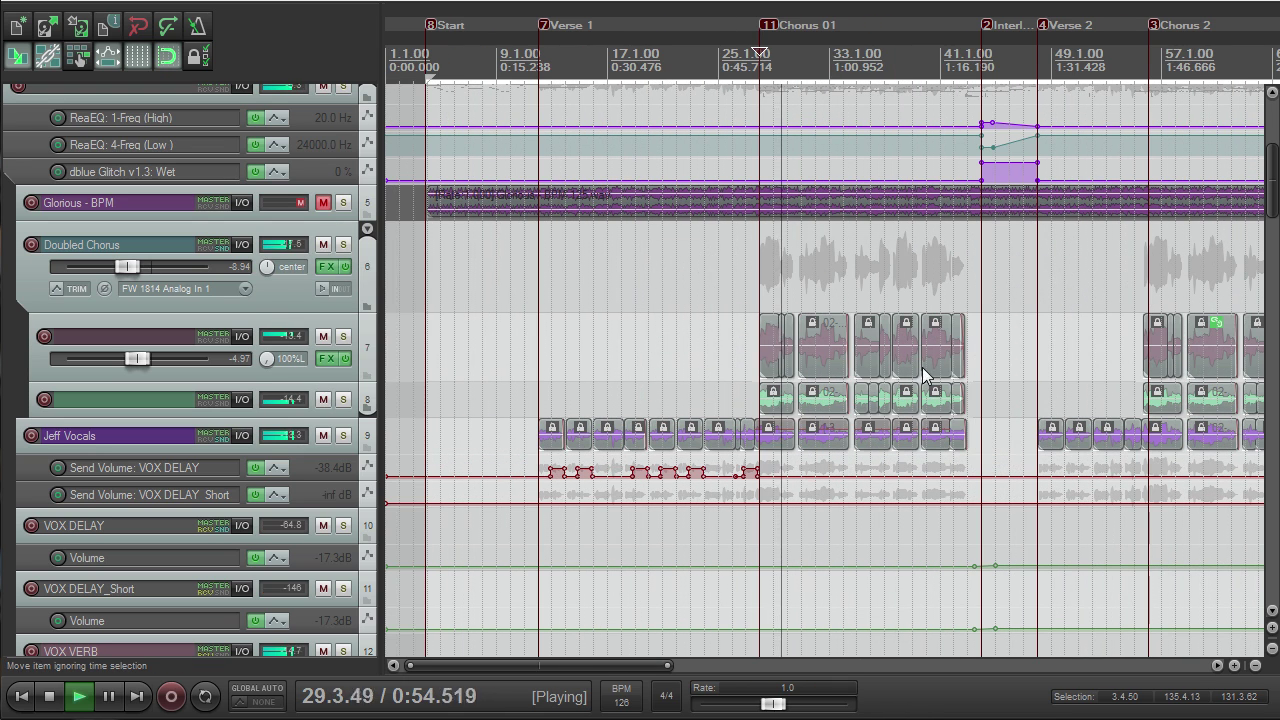
scroll(945, 361, "down", 2)
scroll(971, 331, "up", 4)
key("space")
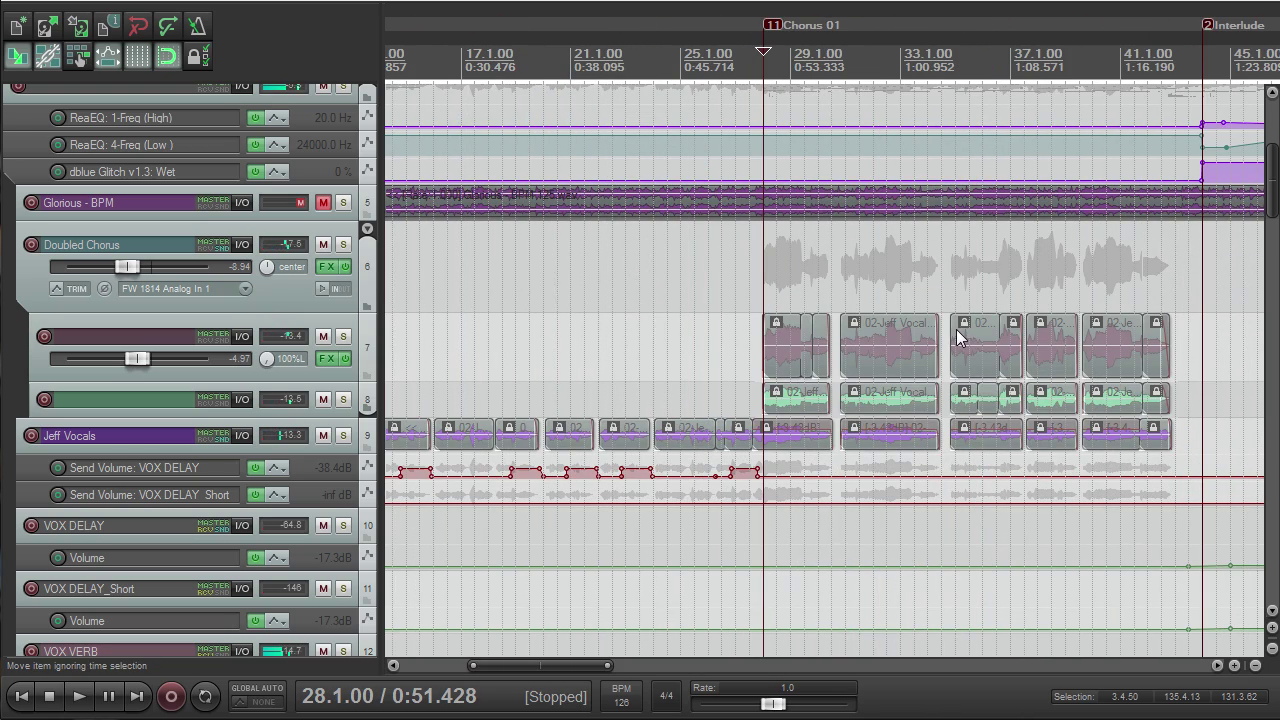
Step: Enlarge folder track 4 and its envelope lanes, inspect its dblue Glitch and ReaEQ effects, then close both windows
left_click_drag(1278, 157, 1269, 128)
scroll(1020, 200, "down", 3)
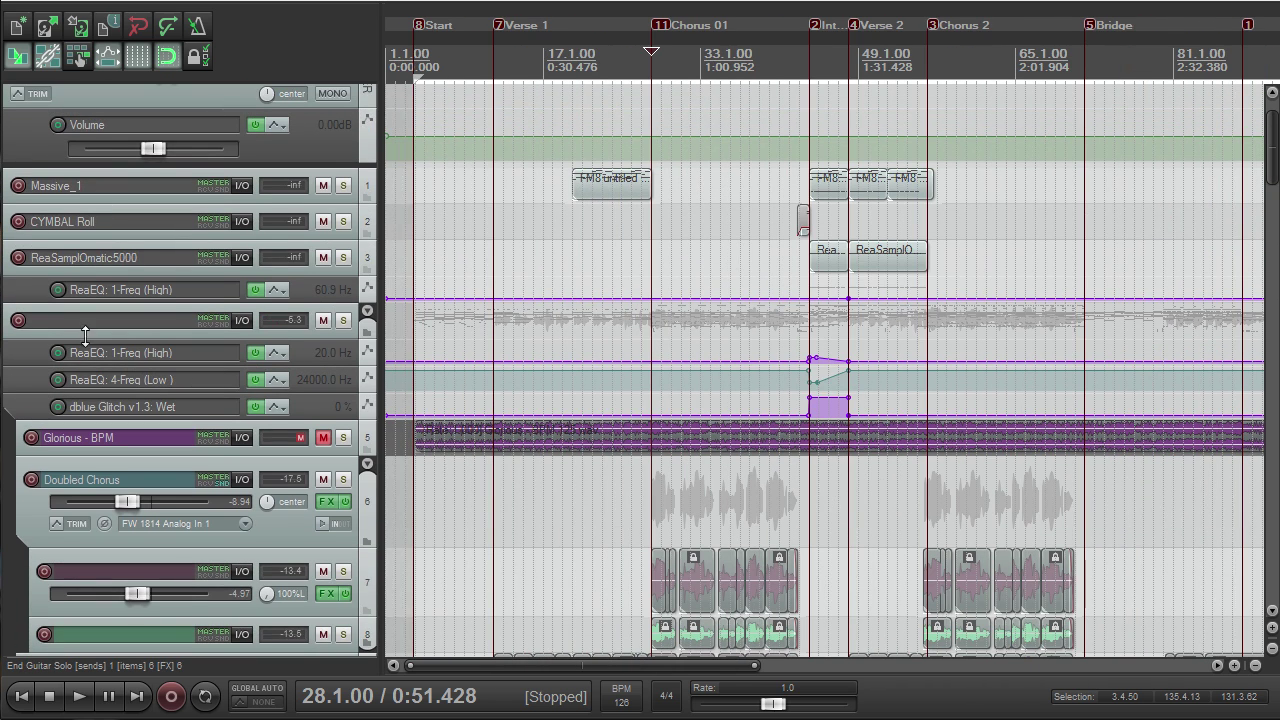
left_click_drag(124, 338, 120, 430)
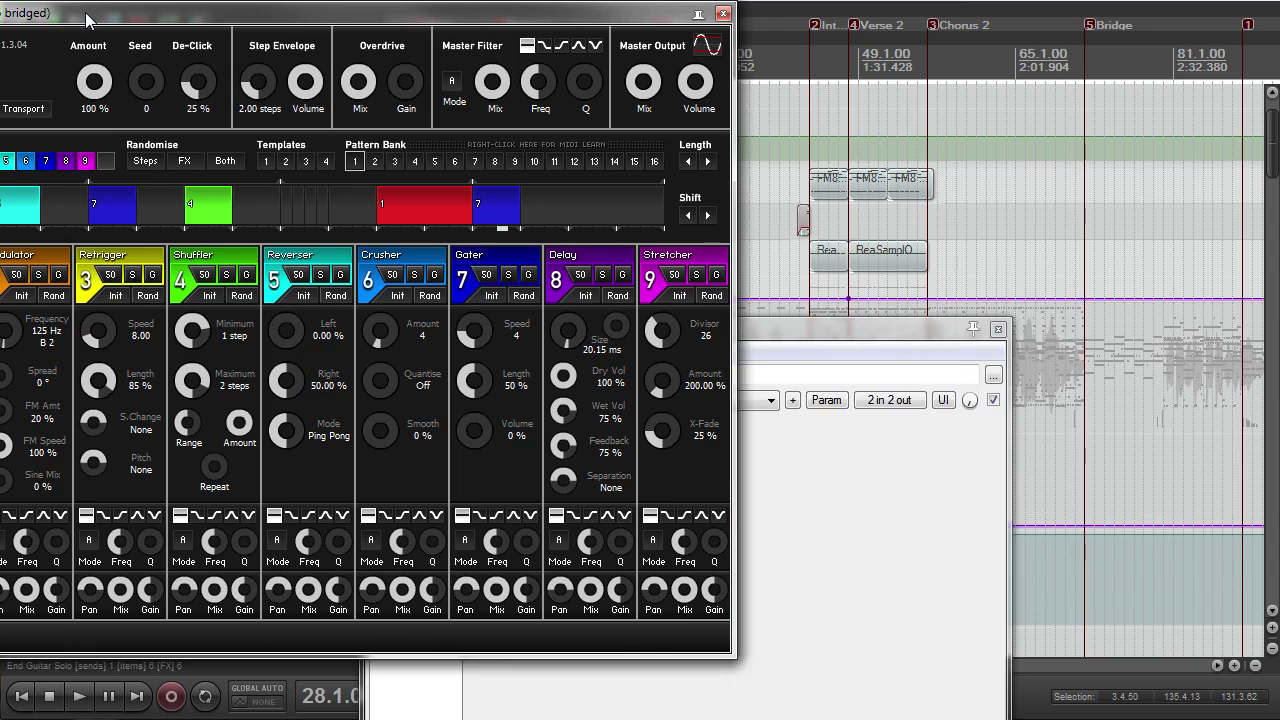
left_click_drag(86, 15, 256, 10)
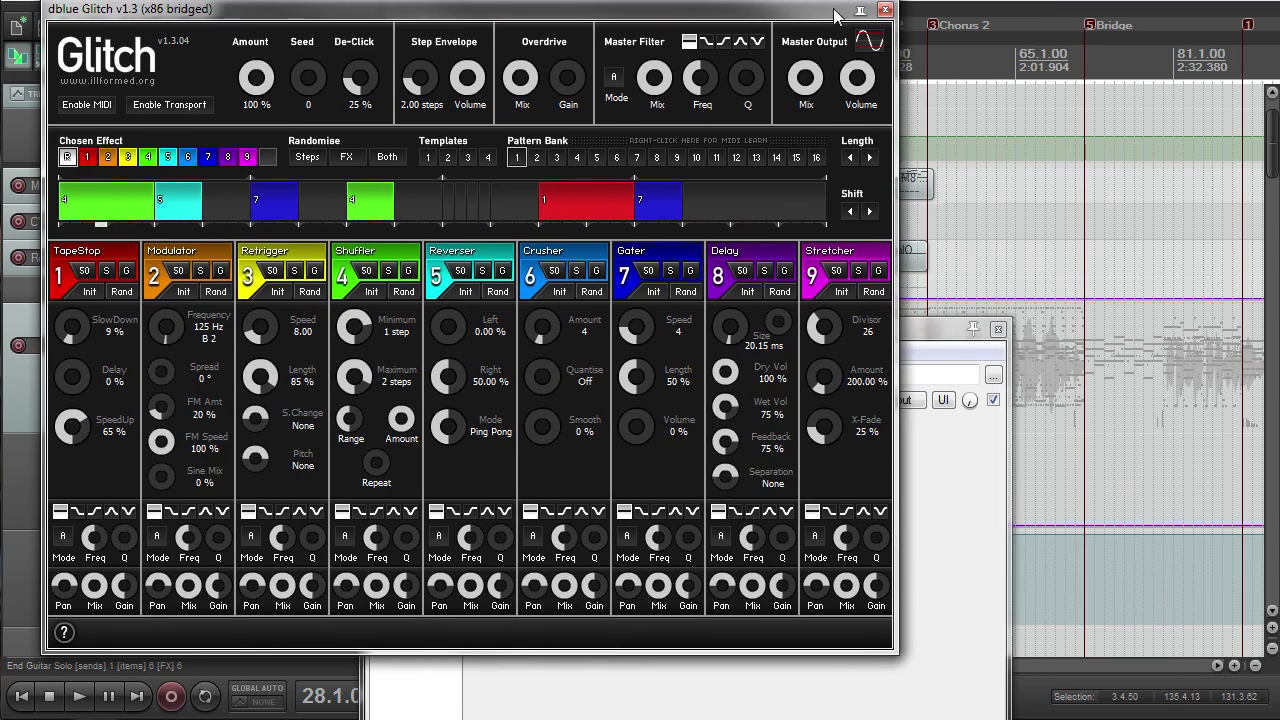
left_click(884, 11)
left_click(412, 374)
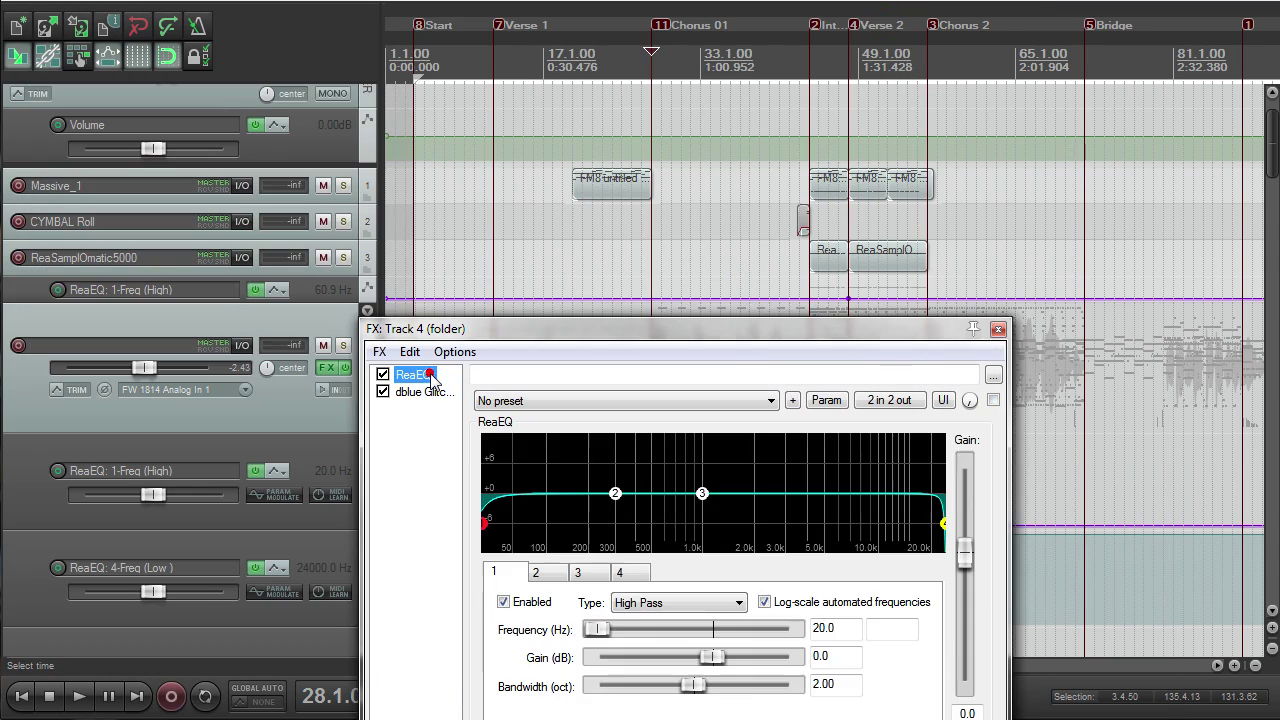
left_click(998, 330)
Step: Zoom in on the Interlude and start playback just after its marker, at position 44.1.50
left_click(817, 63)
scroll(866, 352, "up", 5)
left_click(730, 55)
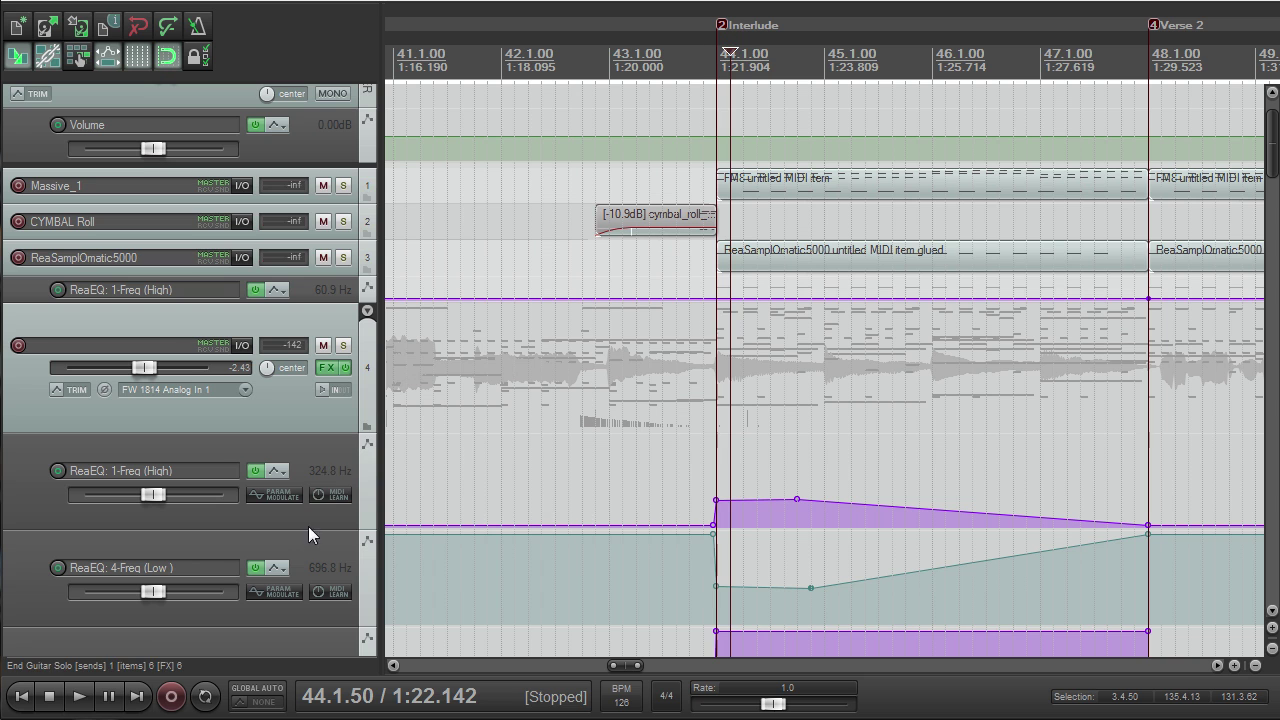
key("space")
Step: Watch track 4's ReaEQ follow its filter automation during the Interlude, then close the effects window and stop playback
left_click(327, 367)
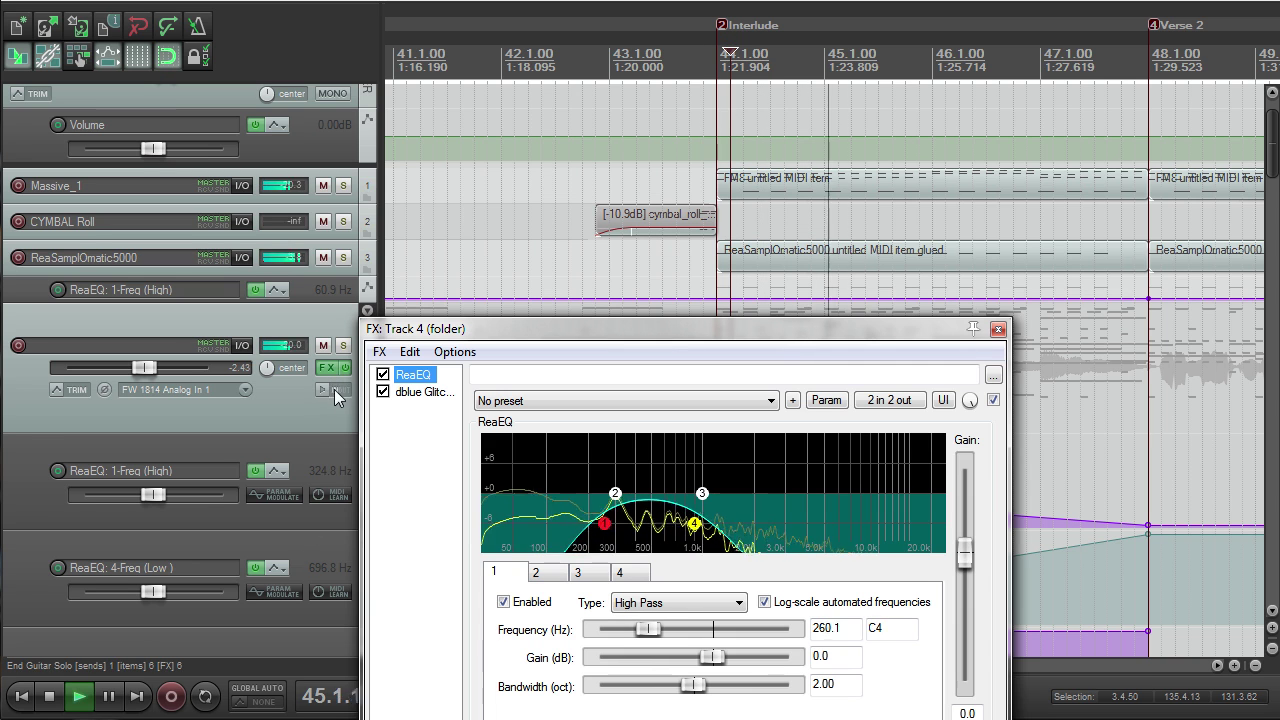
left_click_drag(697, 332, 660, 141)
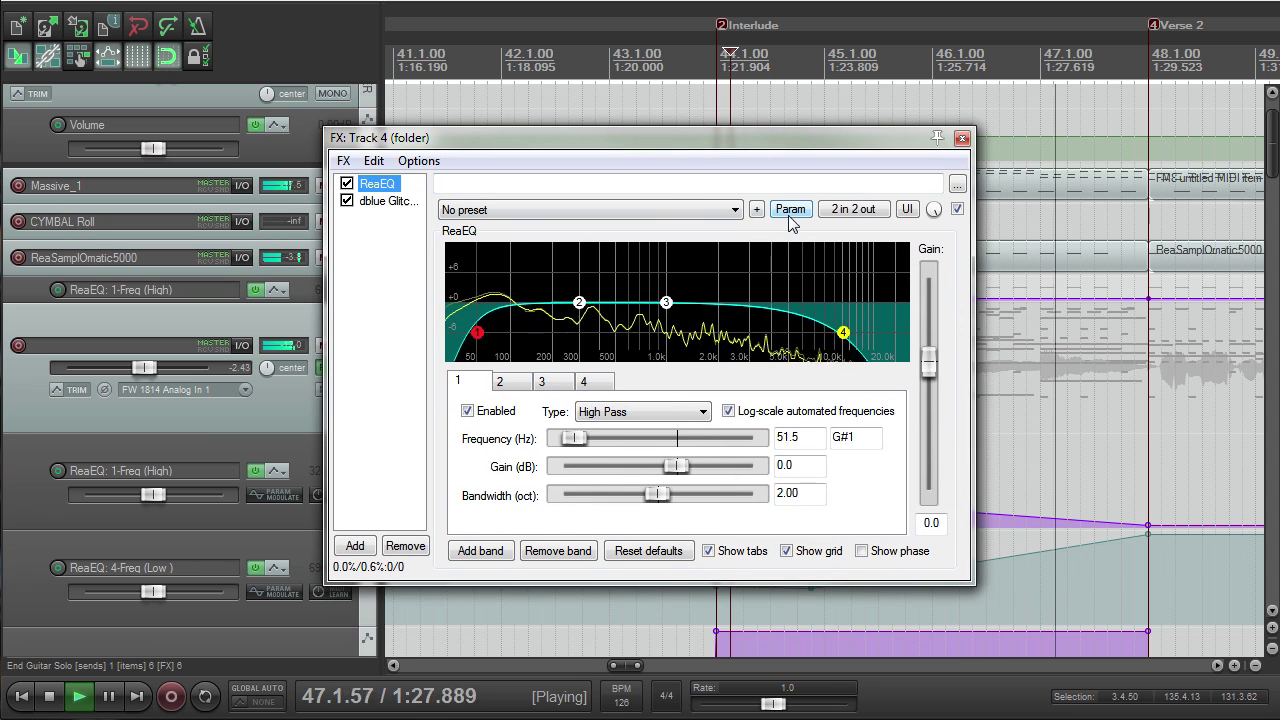
left_click(962, 139)
scroll(960, 262, "down", 3)
key("space")
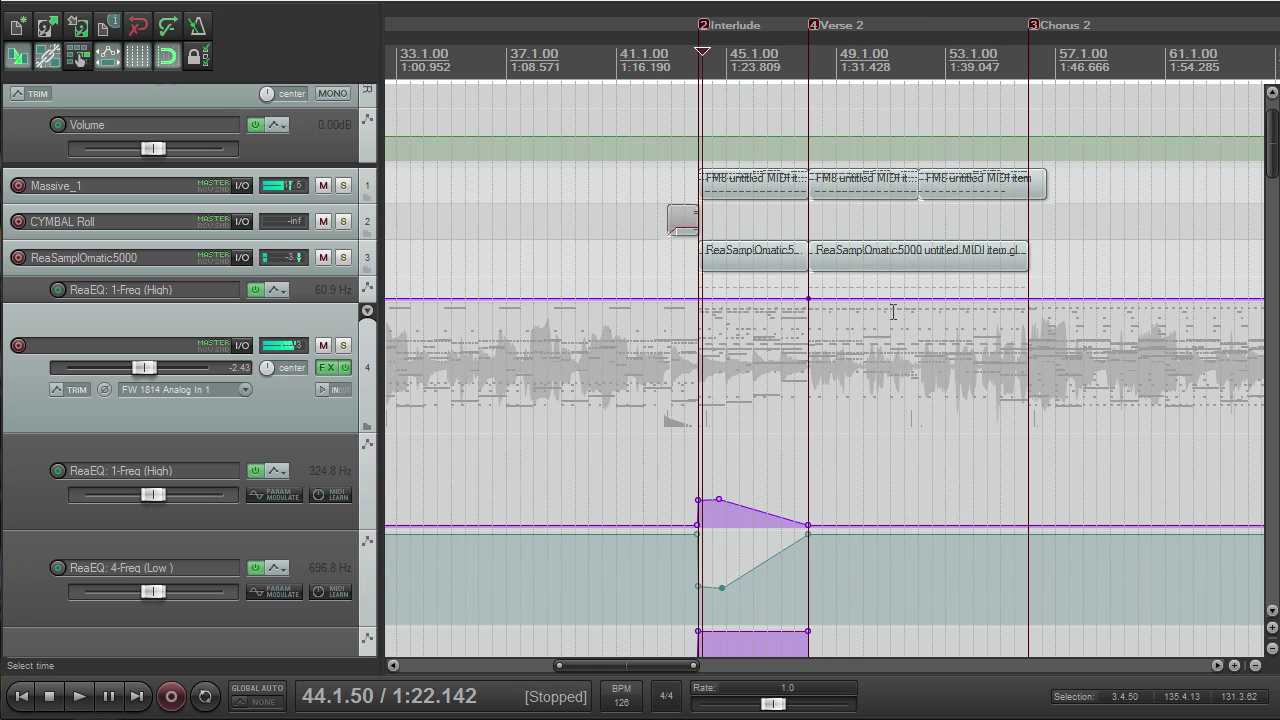
Step: Play the Interlude from 44.1.00 with Massive_1 soloed, clear its solo for comparison with the full mix, then stop playback
scroll(940, 358, "down", 4)
scroll(892, 357, "up", 5)
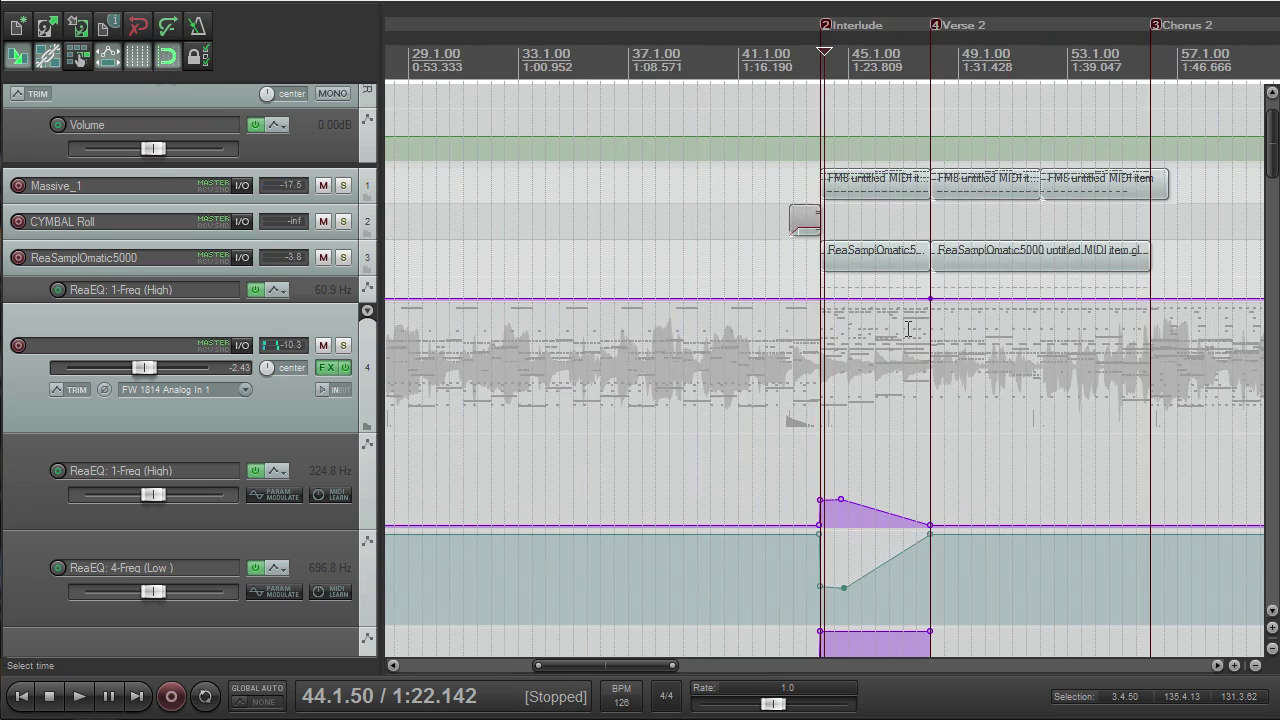
scroll(918, 322, "down", 5)
scroll(925, 332, "up", 3)
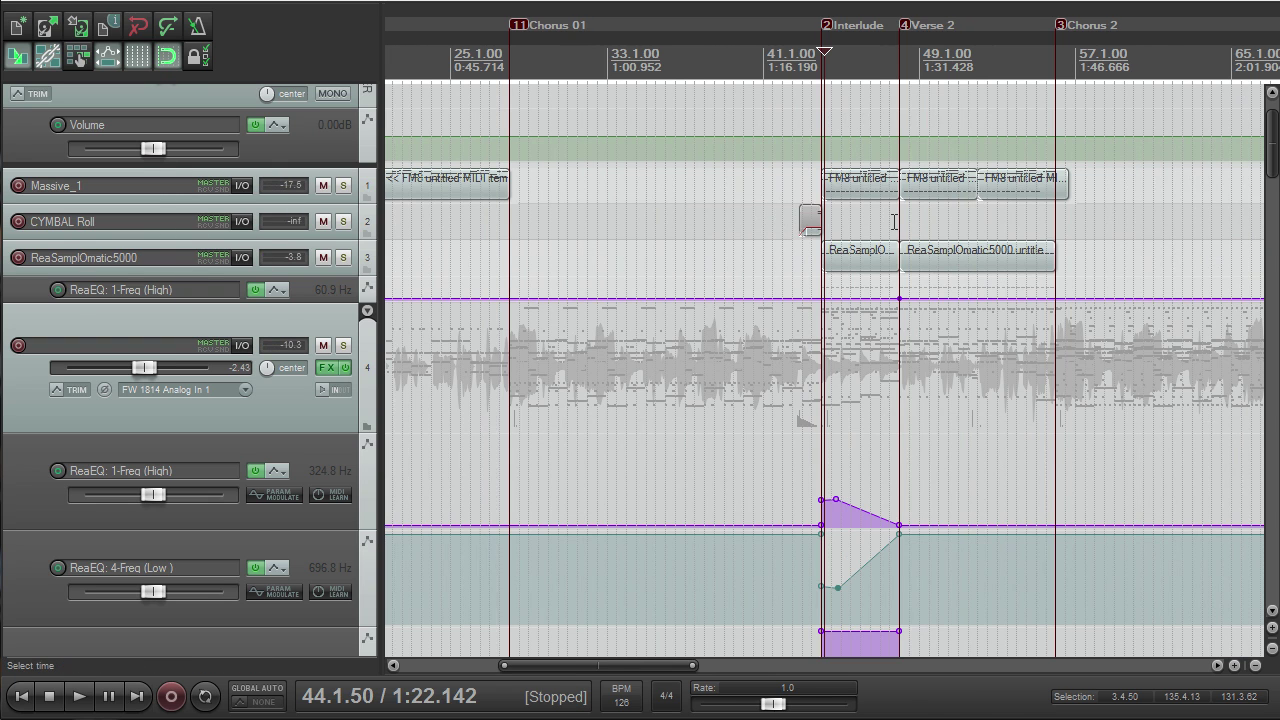
scroll(892, 216, "up", 3)
scroll(806, 72, "down", 2)
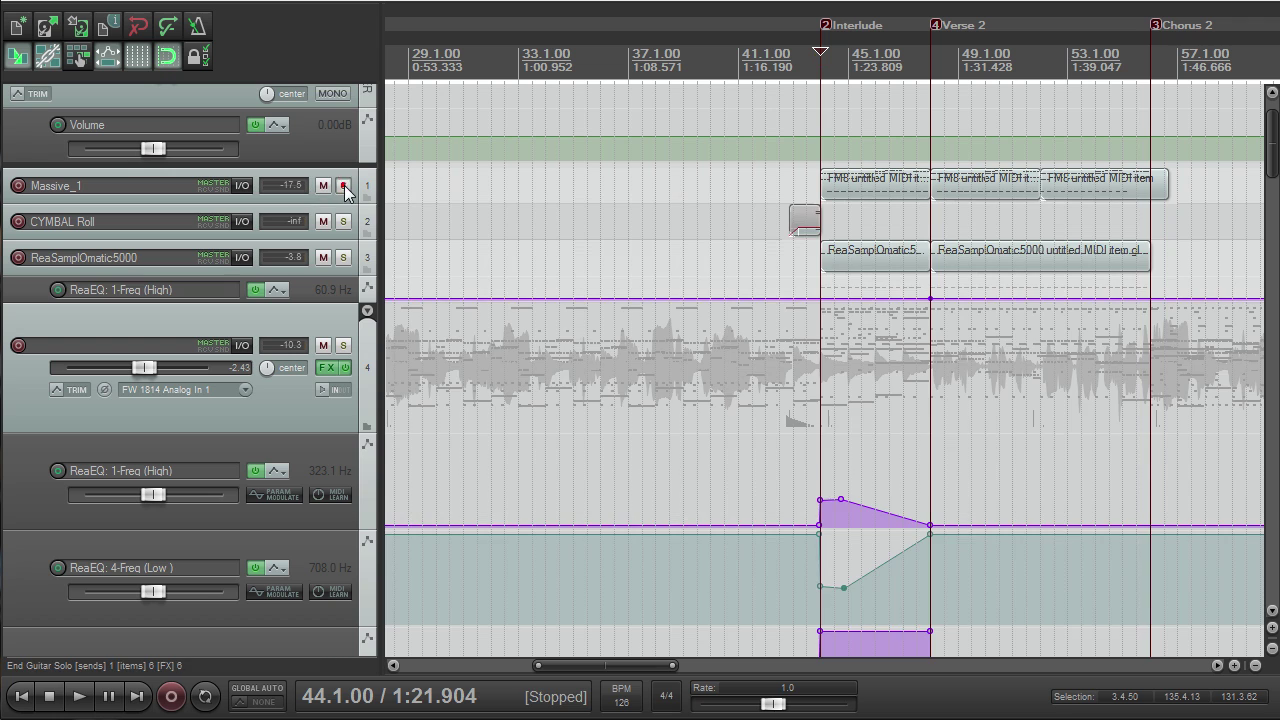
left_click(345, 193)
key("space")
left_click(345, 193)
key("space")
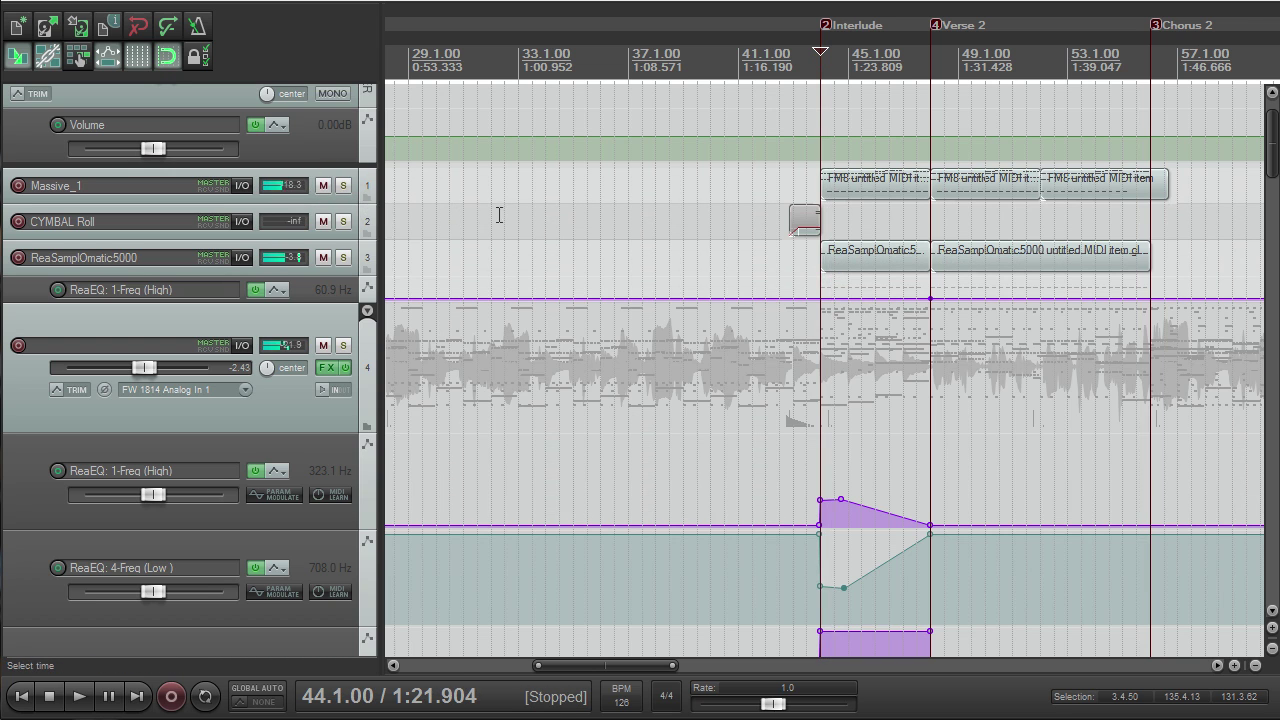
left_click(344, 221)
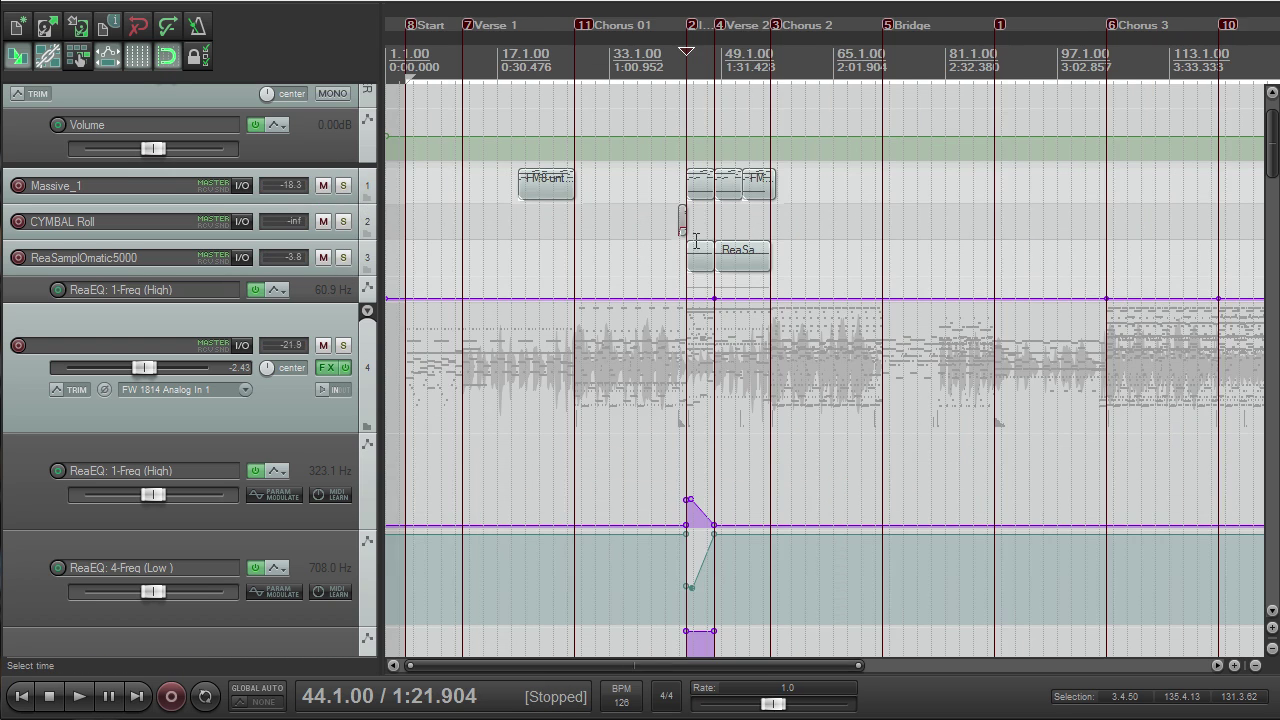
Step: Look over the song's sections across the vocal, VOX DELAY, Basic 8 and track 4 lanes with their volume and filter envelopes
scroll(696, 241, "up", 2)
scroll(730, 263, "down", 4)
scroll(737, 267, "up", 3)
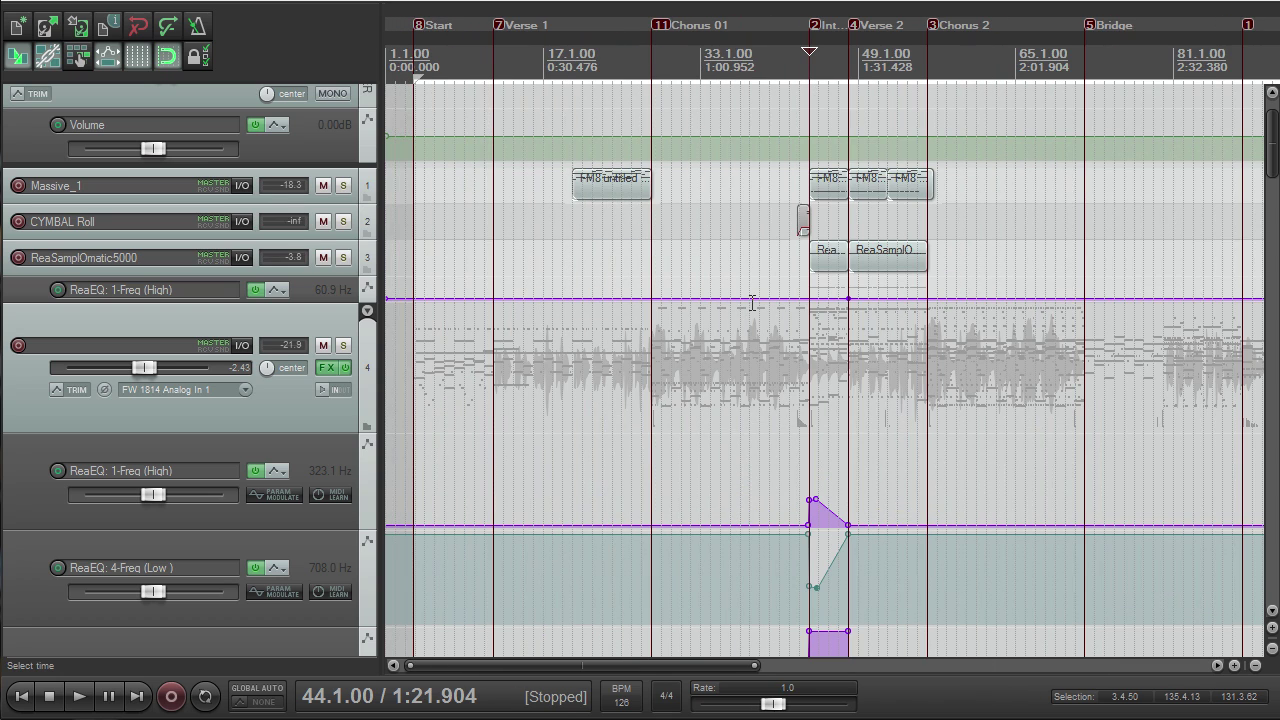
left_click_drag(1272, 173, 1276, 272)
scroll(794, 248, "down", 2)
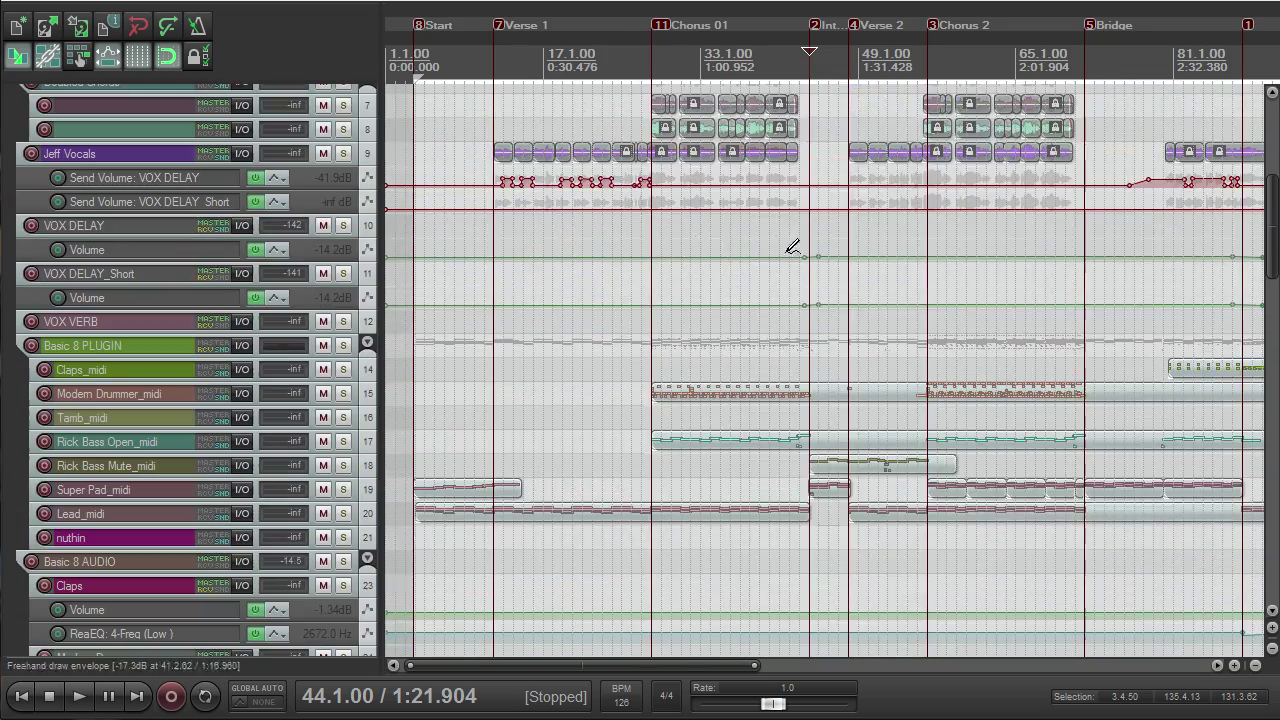
scroll(809, 276, "down", 1)
scroll(748, 275, "down", 2)
scroll(680, 302, "up", 2)
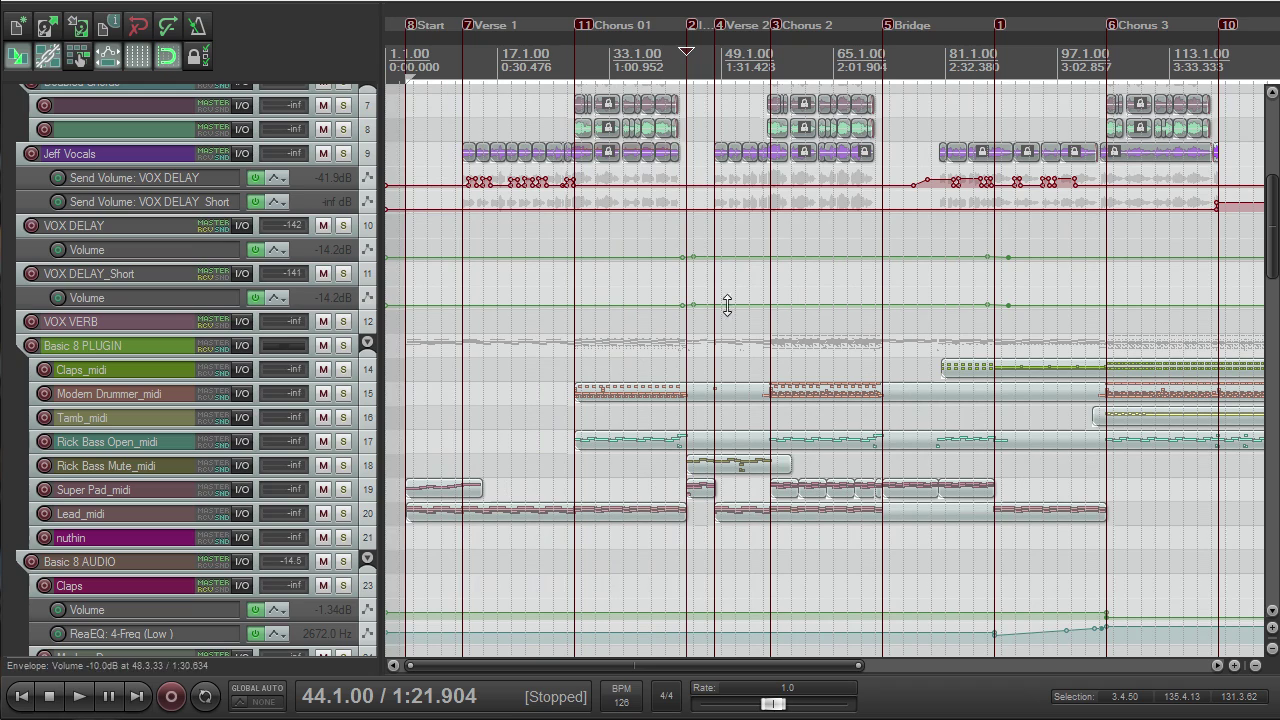
scroll(775, 328, "up", 1)
scroll(774, 326, "down", 1)
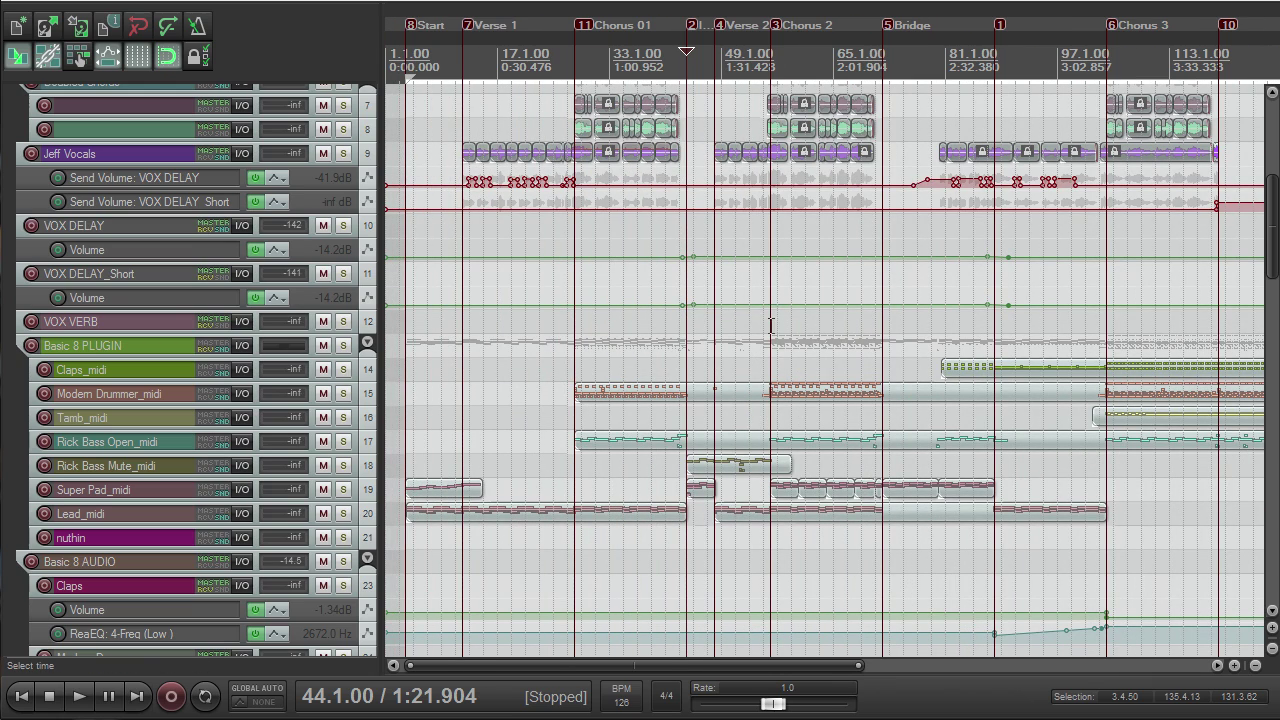
scroll(759, 311, "down", 1)
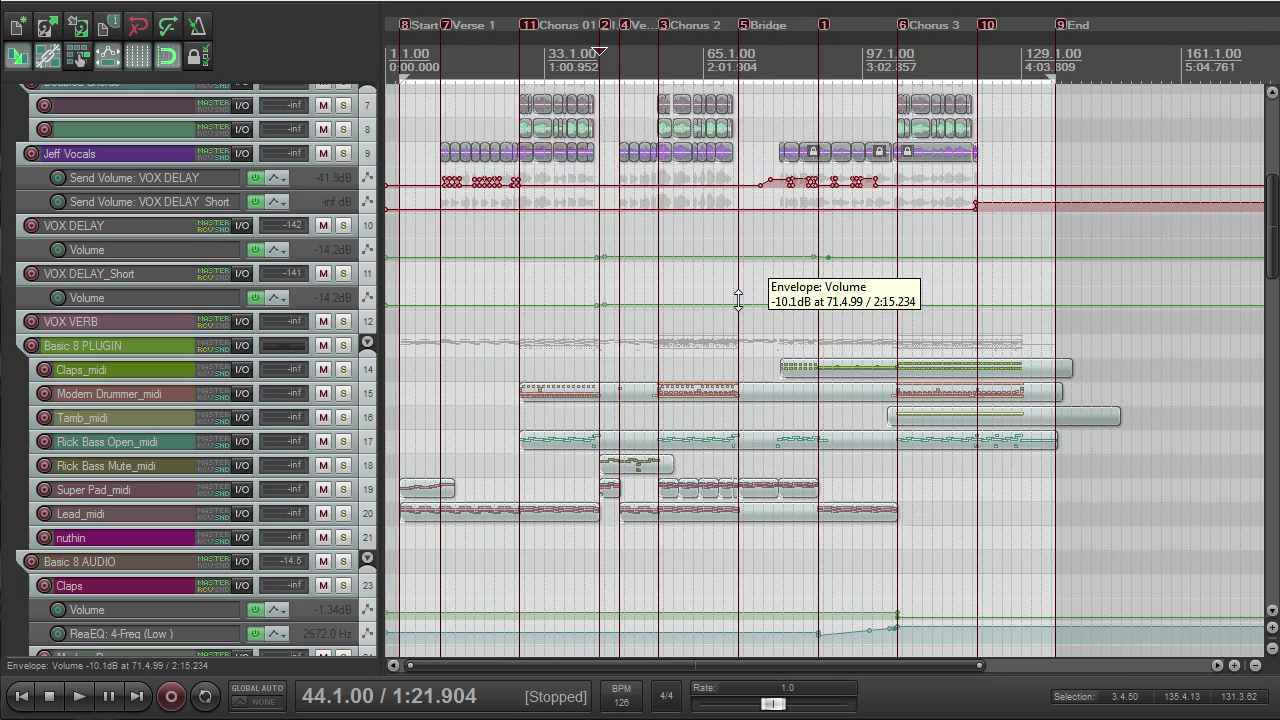
scroll(731, 279, "up", 2)
scroll(731, 279, "down", 2)
scroll(733, 279, "up", 2)
scroll(640, 370, "up", 6)
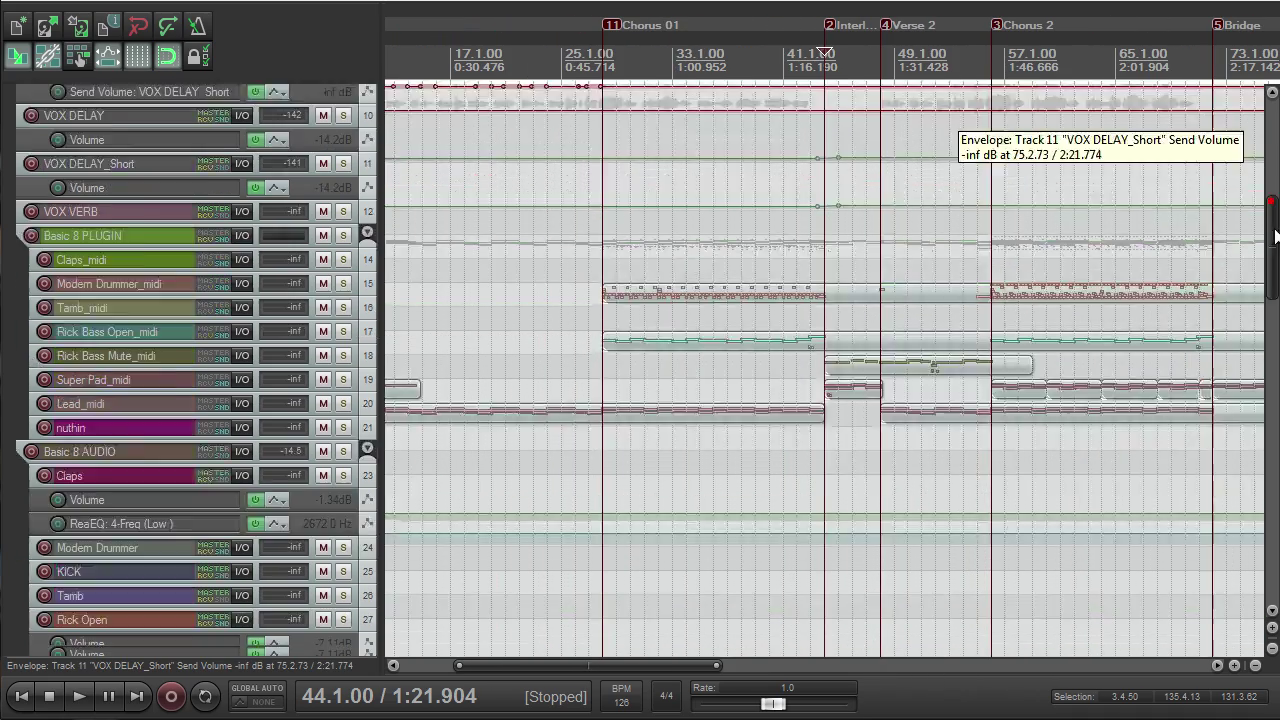
scroll(829, 283, "down", 2)
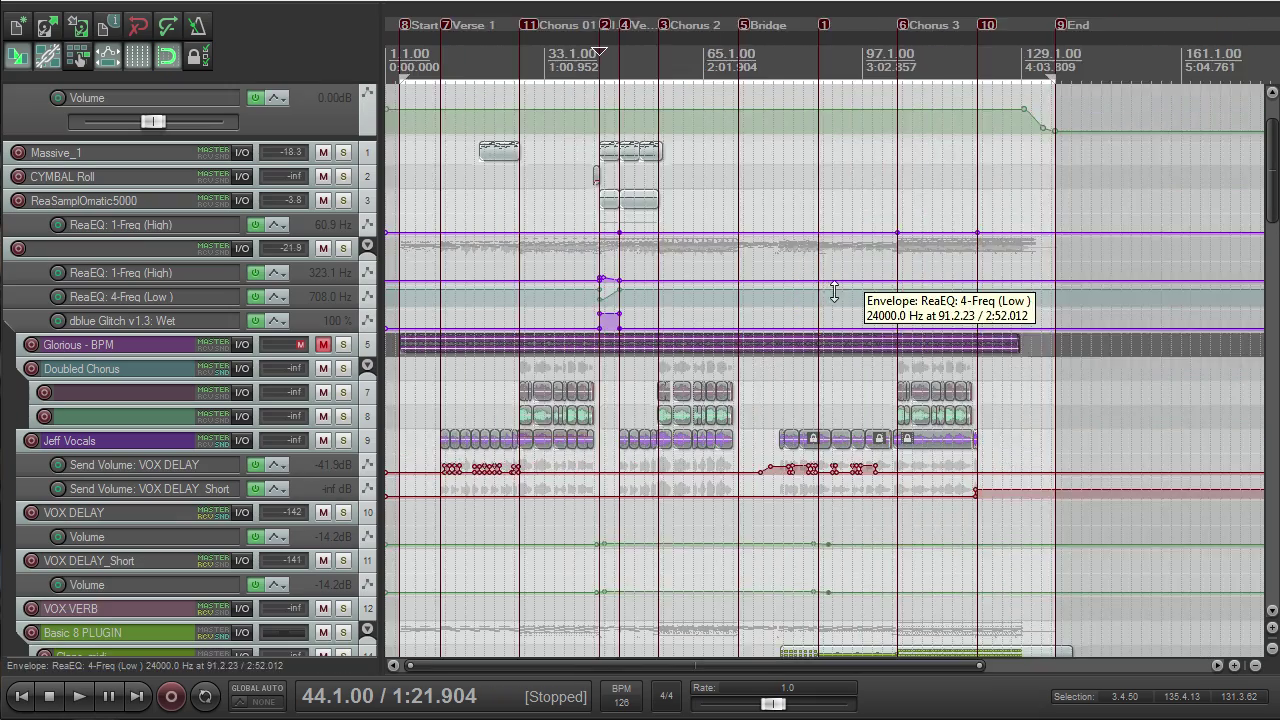
scroll(829, 283, "up", 1)
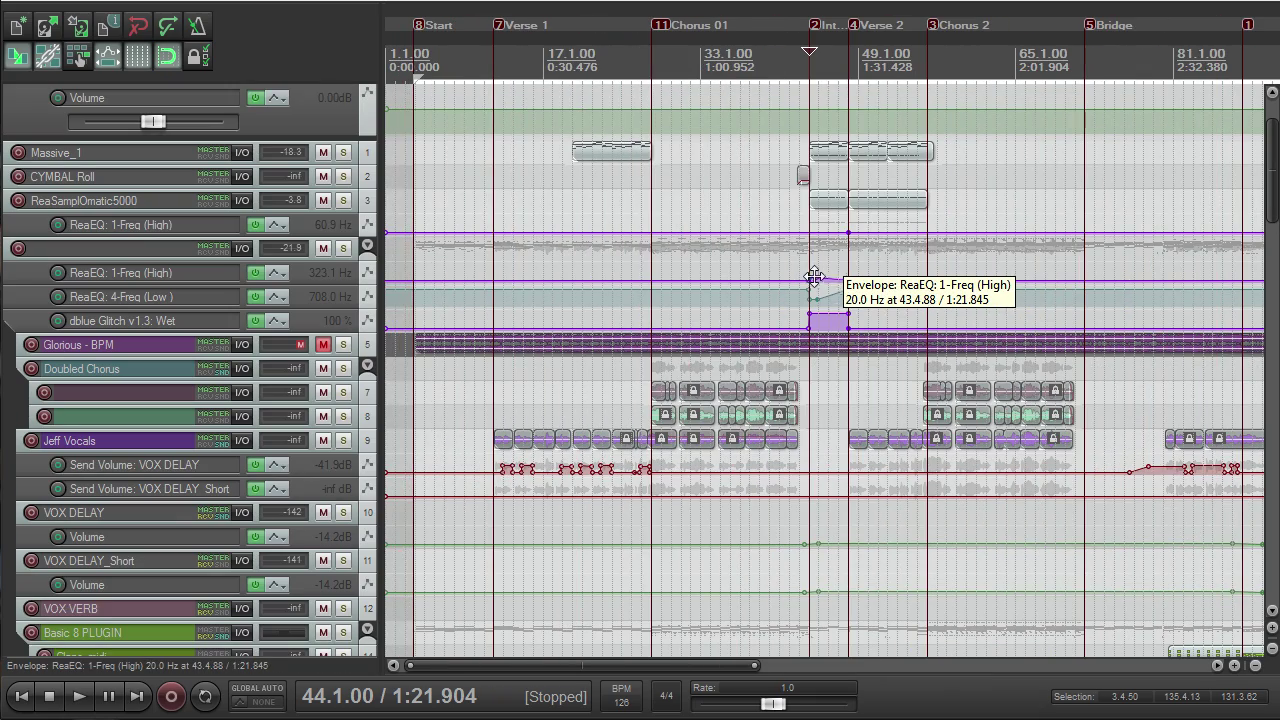
scroll(807, 277, "down", 3)
scroll(1057, 268, "up", 2)
Step: Enlarge the volume envelope lane of the Damage track in Kontakt_8_2 Audio and examine its automation around the Bridge
left_click_drag(1273, 181, 1268, 450)
scroll(1048, 424, "down", 3)
scroll(1258, 412, "up", 2)
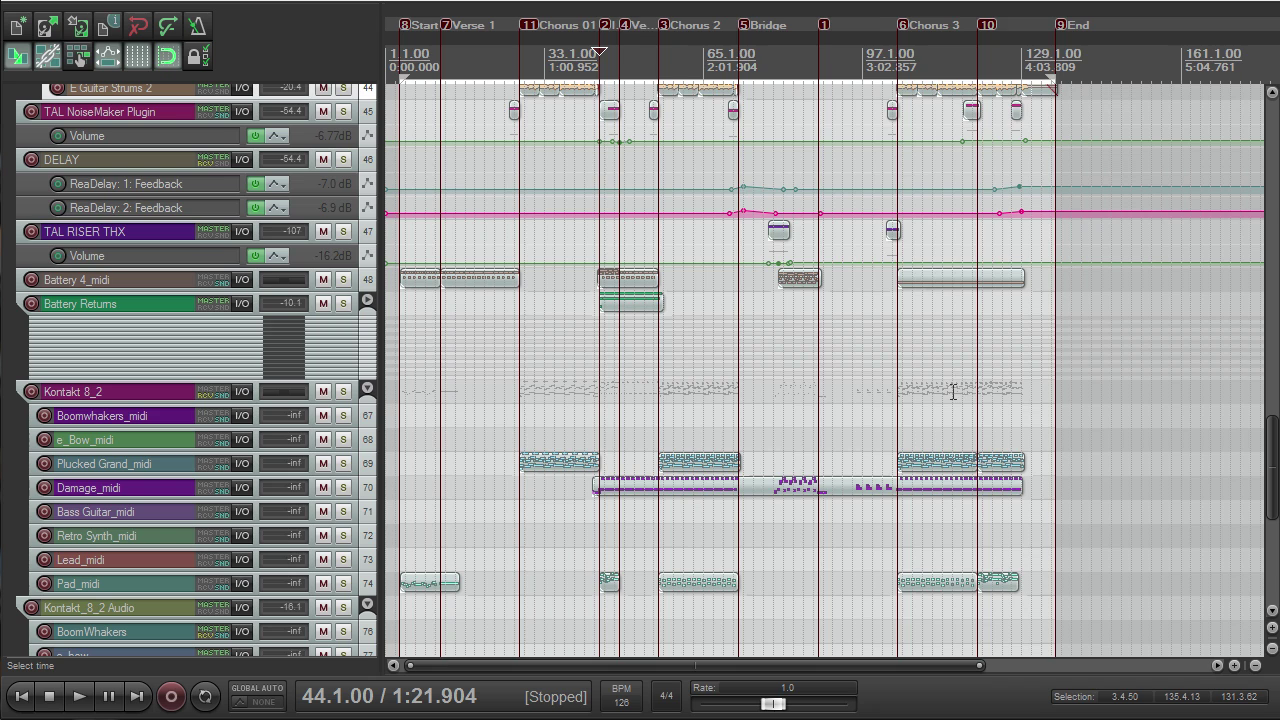
scroll(994, 380, "down", 2)
scroll(998, 380, "up", 3)
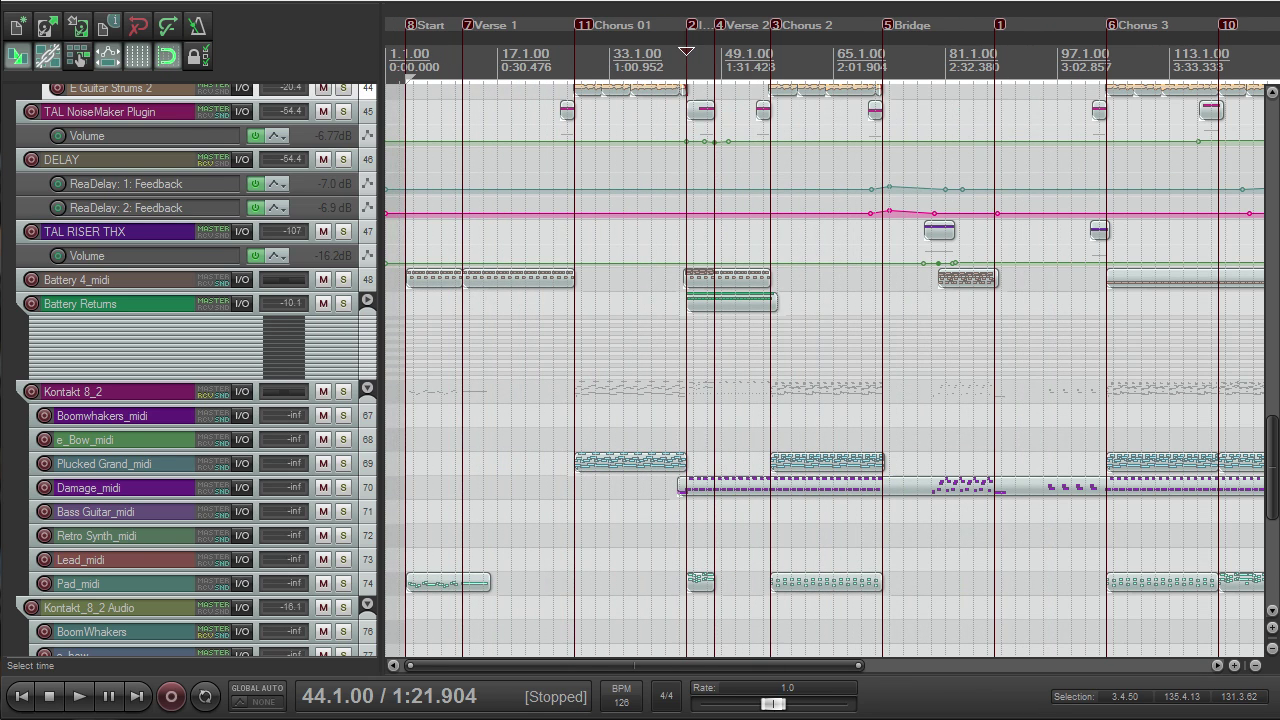
scroll(971, 443, "down", 5)
left_click_drag(342, 476, 342, 537)
scroll(691, 463, "down", 2)
scroll(685, 465, "up", 2)
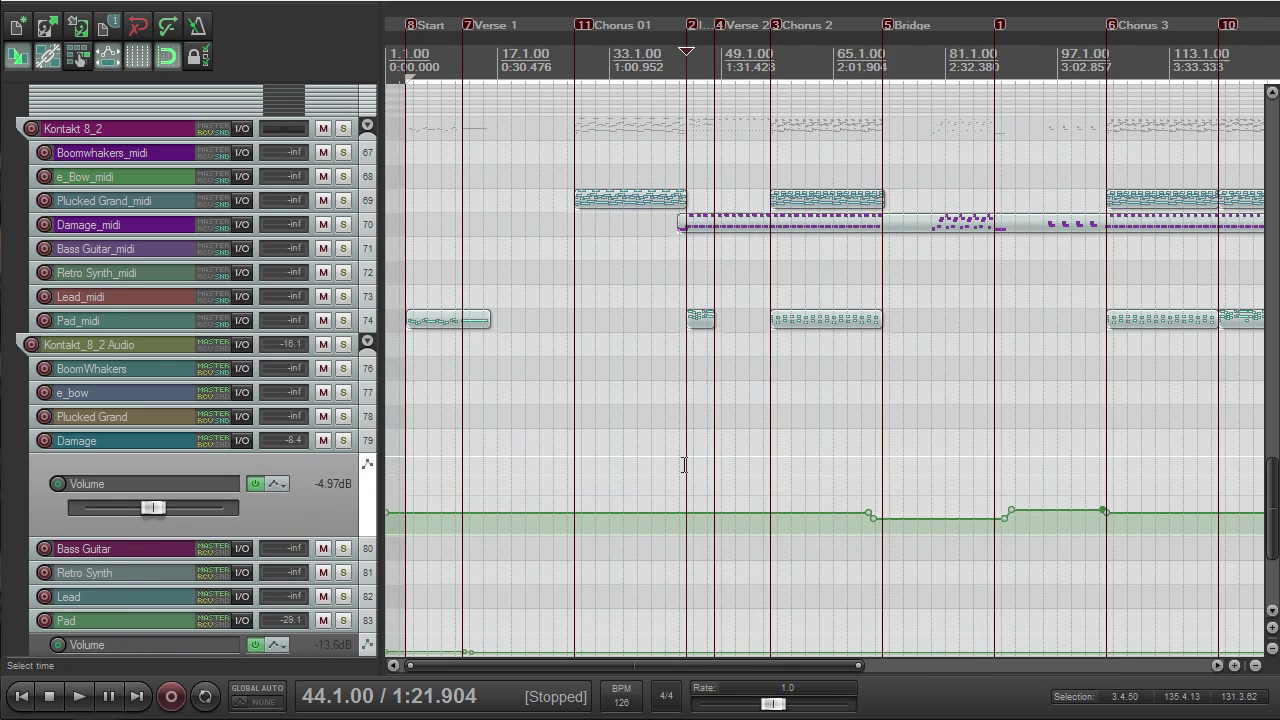
scroll(679, 459, "down", 2)
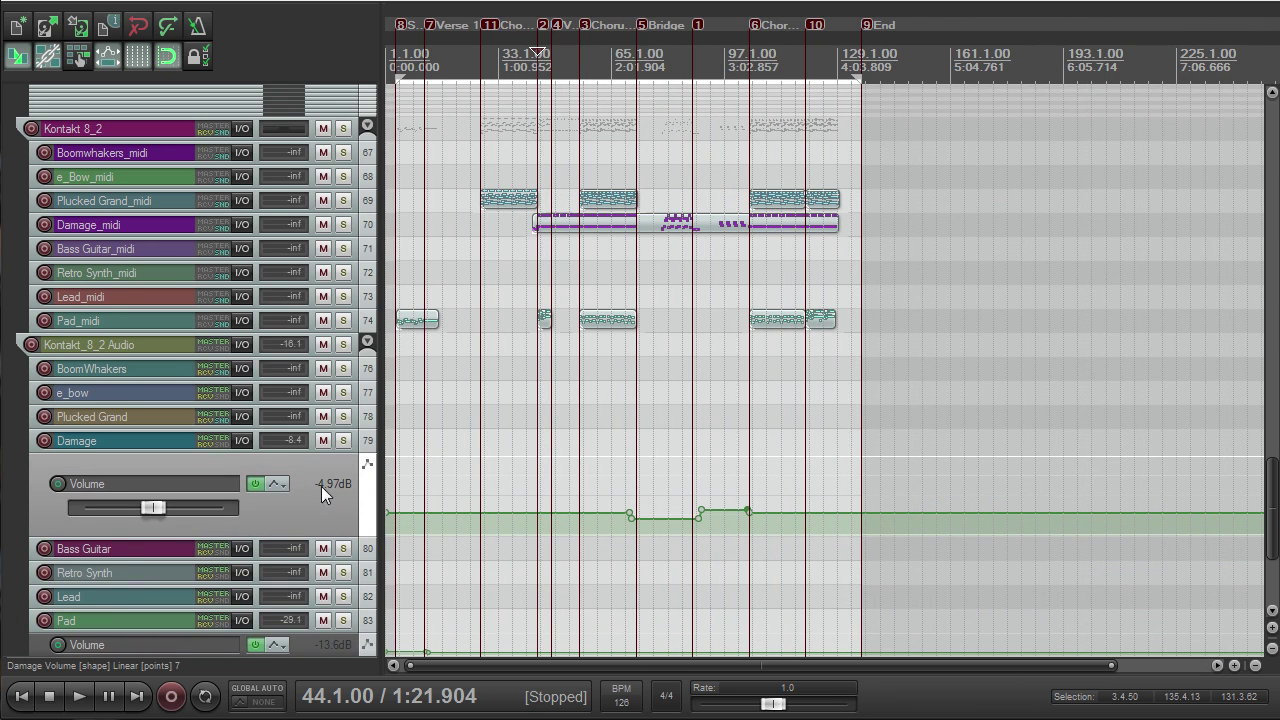
Step: Select the Kontakt_8_2 Audio folder and look over its tracks down to MEGA VERB and Unused Tracks
left_click(153, 351)
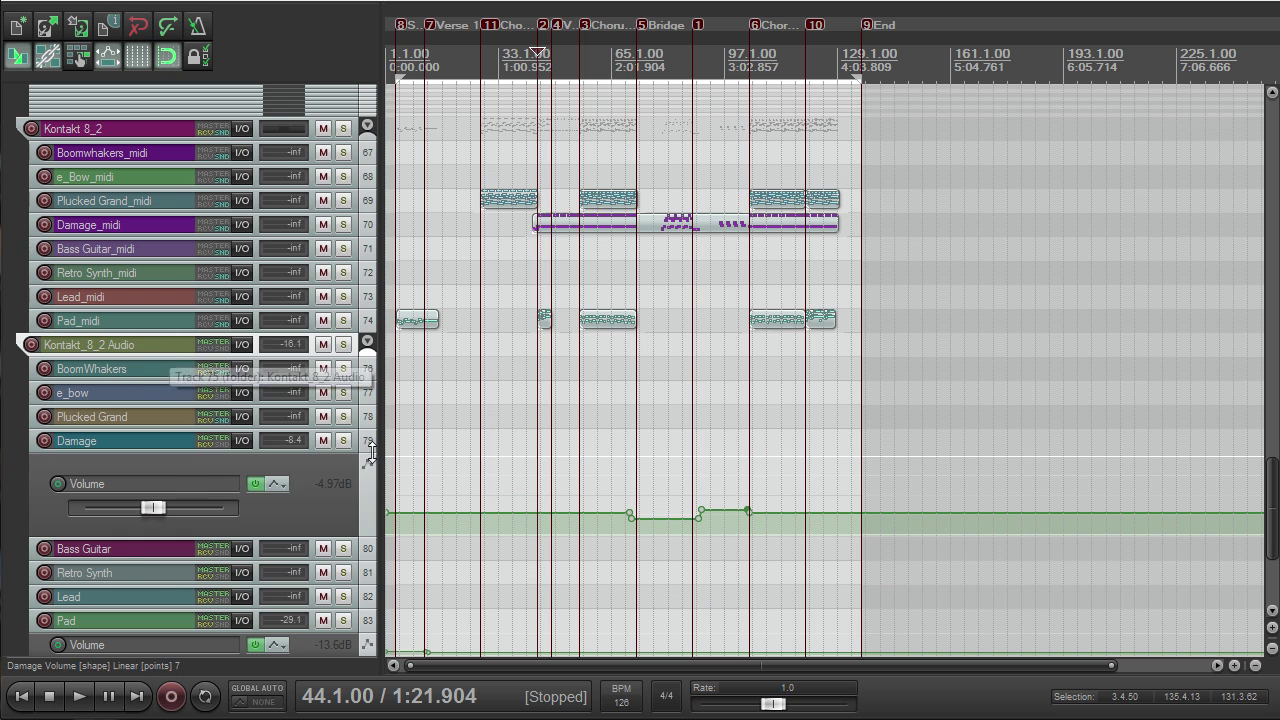
scroll(333, 471, "down", 1)
scroll(574, 472, "down", 2)
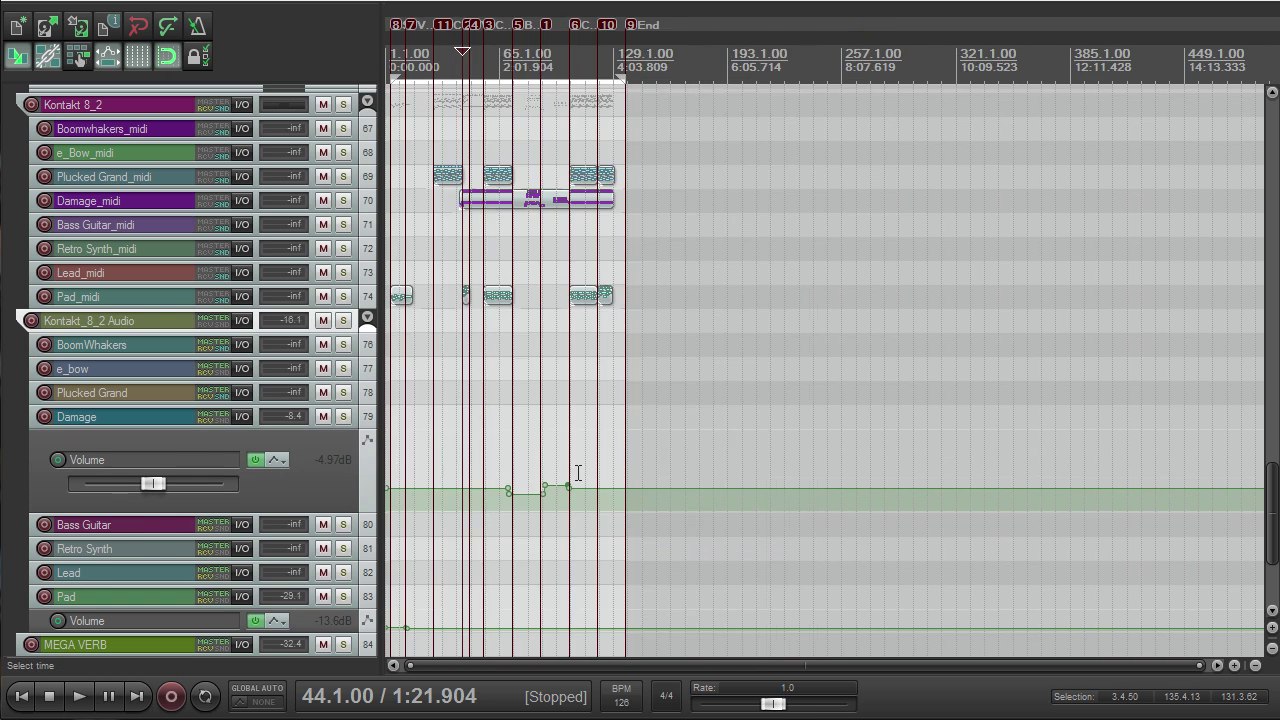
scroll(742, 476, "up", 3)
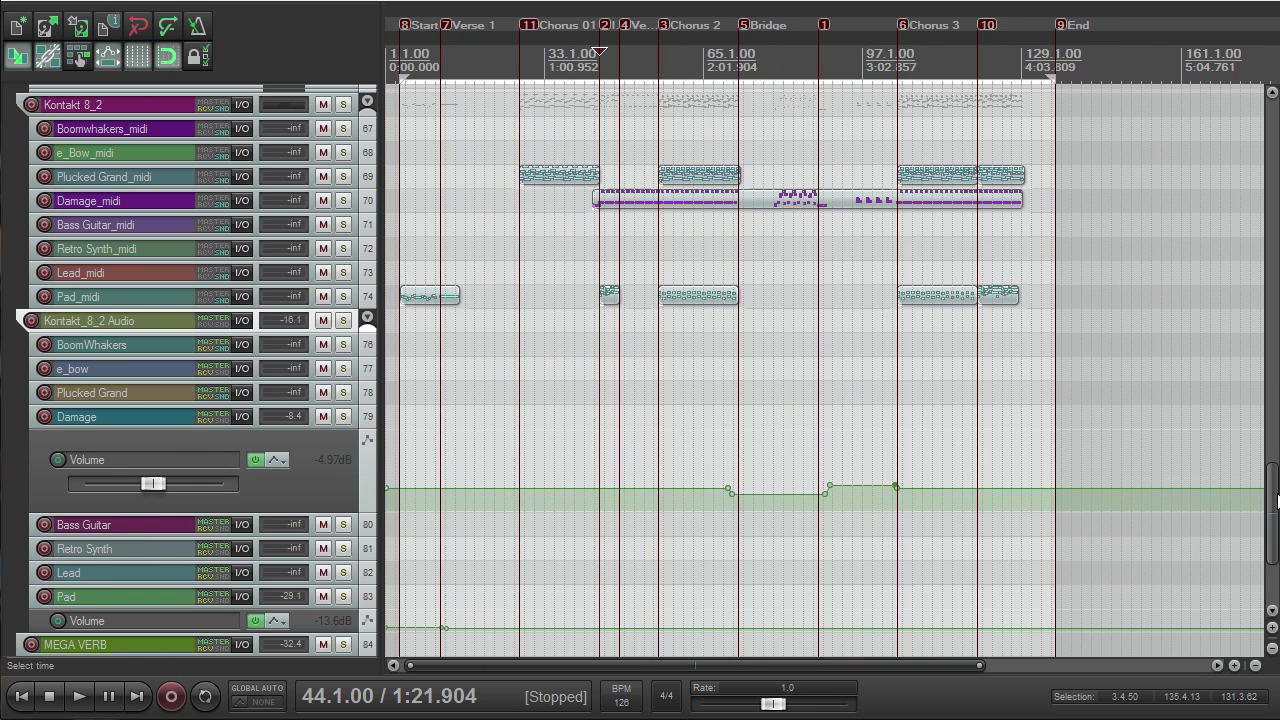
left_click_drag(1273, 501, 1273, 517)
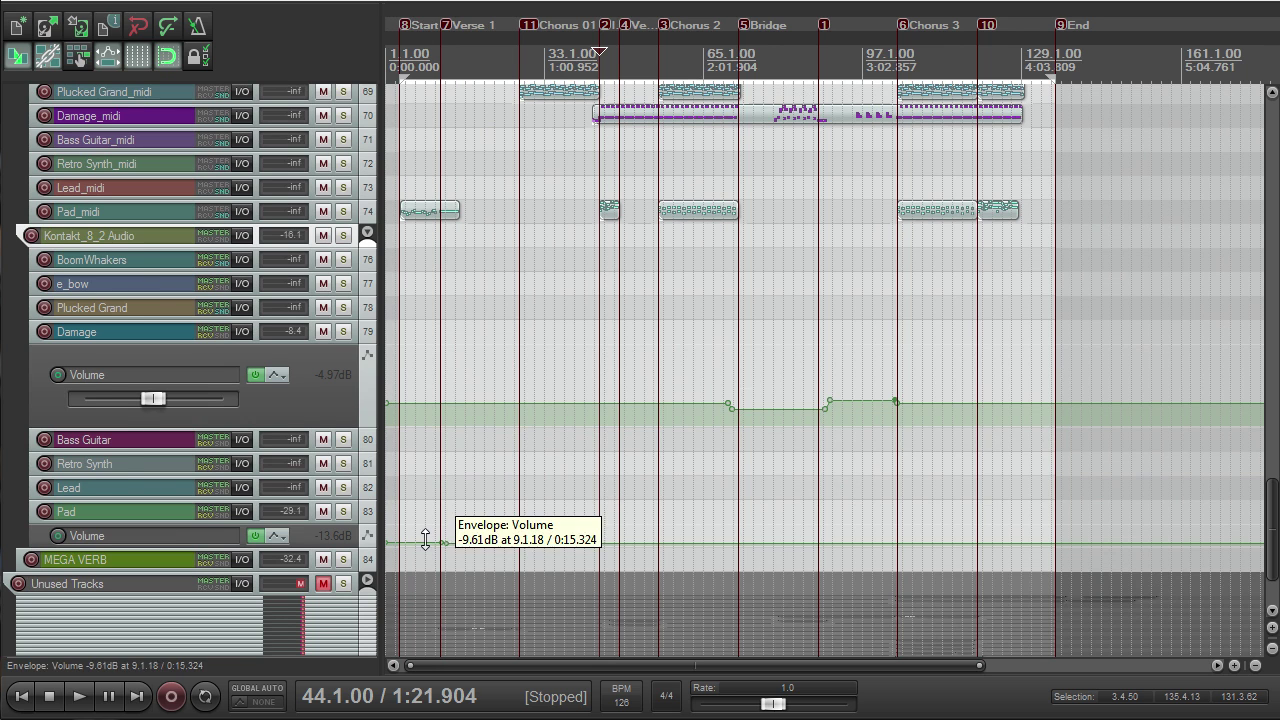
left_click_drag(1272, 497, 1272, 440)
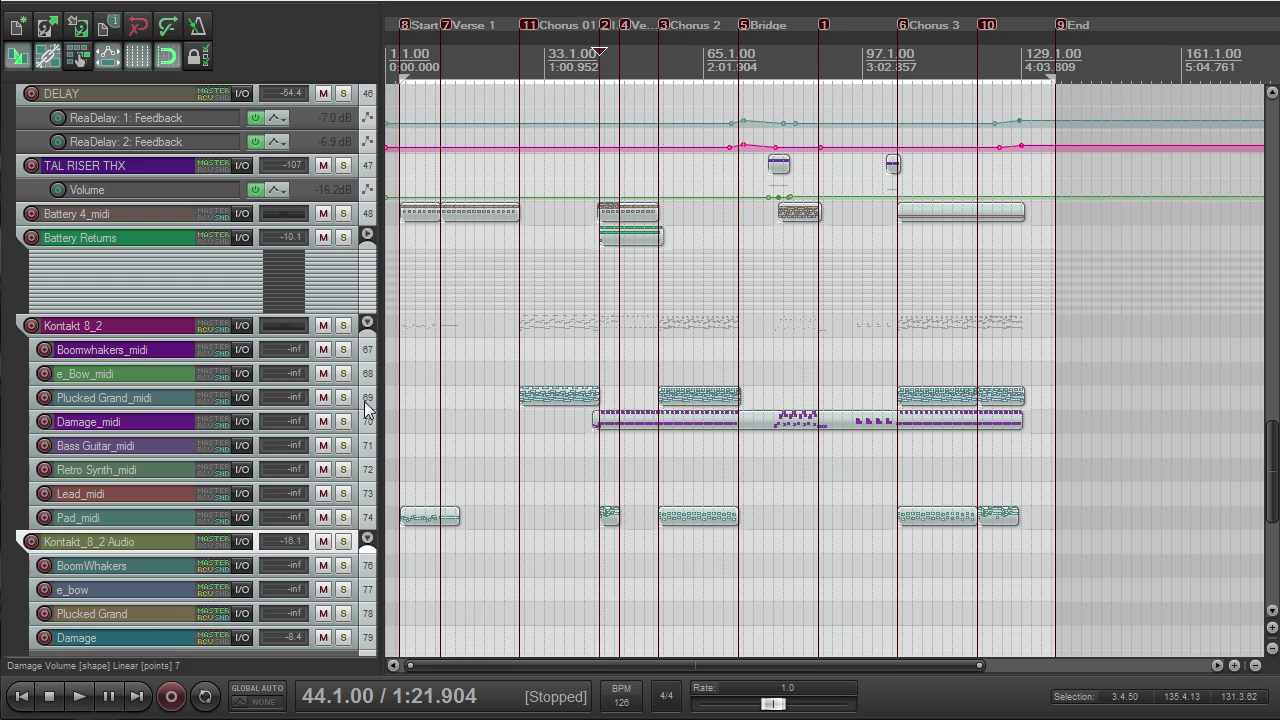
Step: Enlarge the Plucked Grand_midi track and open its Chorus 01 MIDI item for inspection
left_click_drag(350, 405, 350, 518)
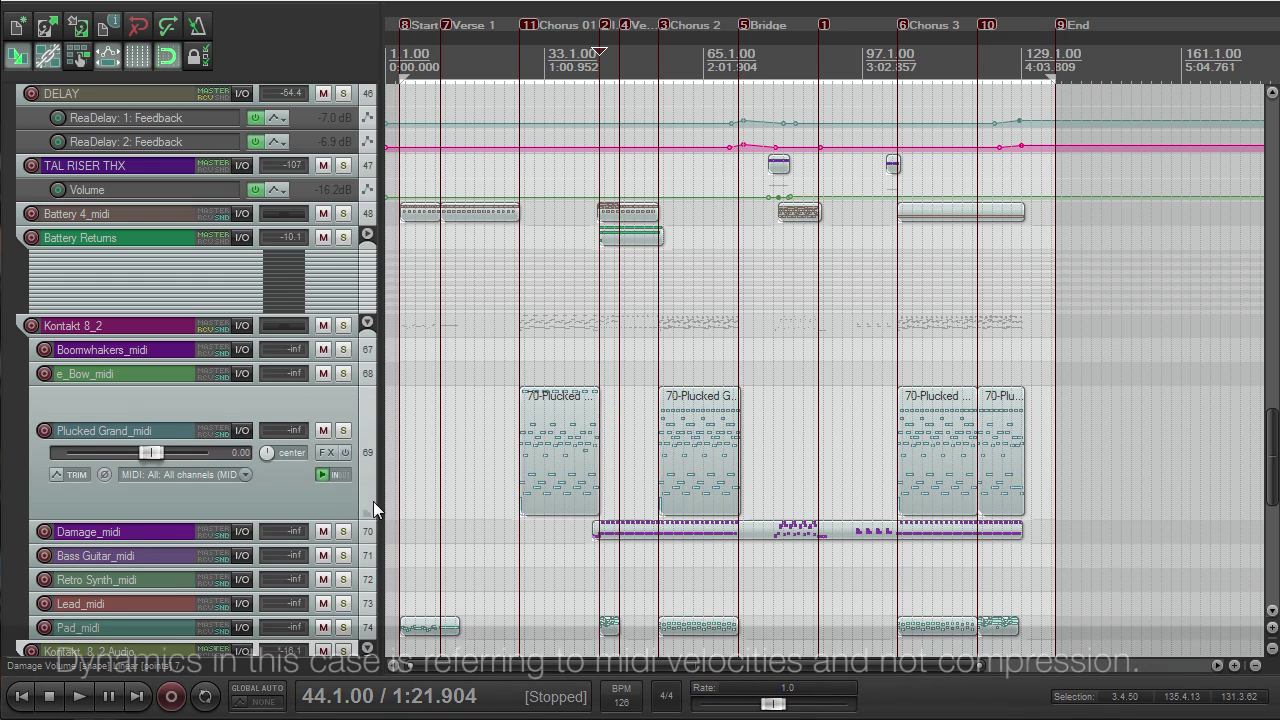
left_click(545, 465)
double_click(545, 457)
scroll(408, 451, "up", 3)
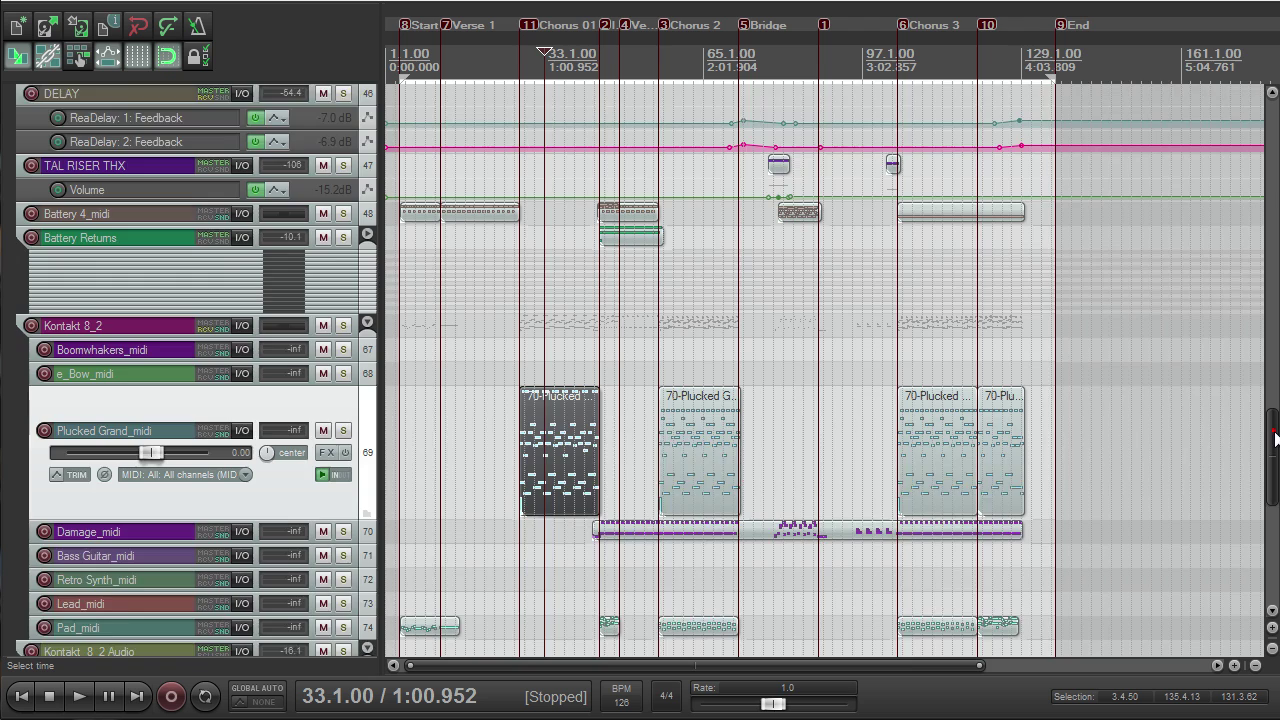
Step: Enlarge both ReaDelay Feedback envelope lanes of the DELAY track and examine their automation at the Bridge
scroll(1266, 428, "up", 5)
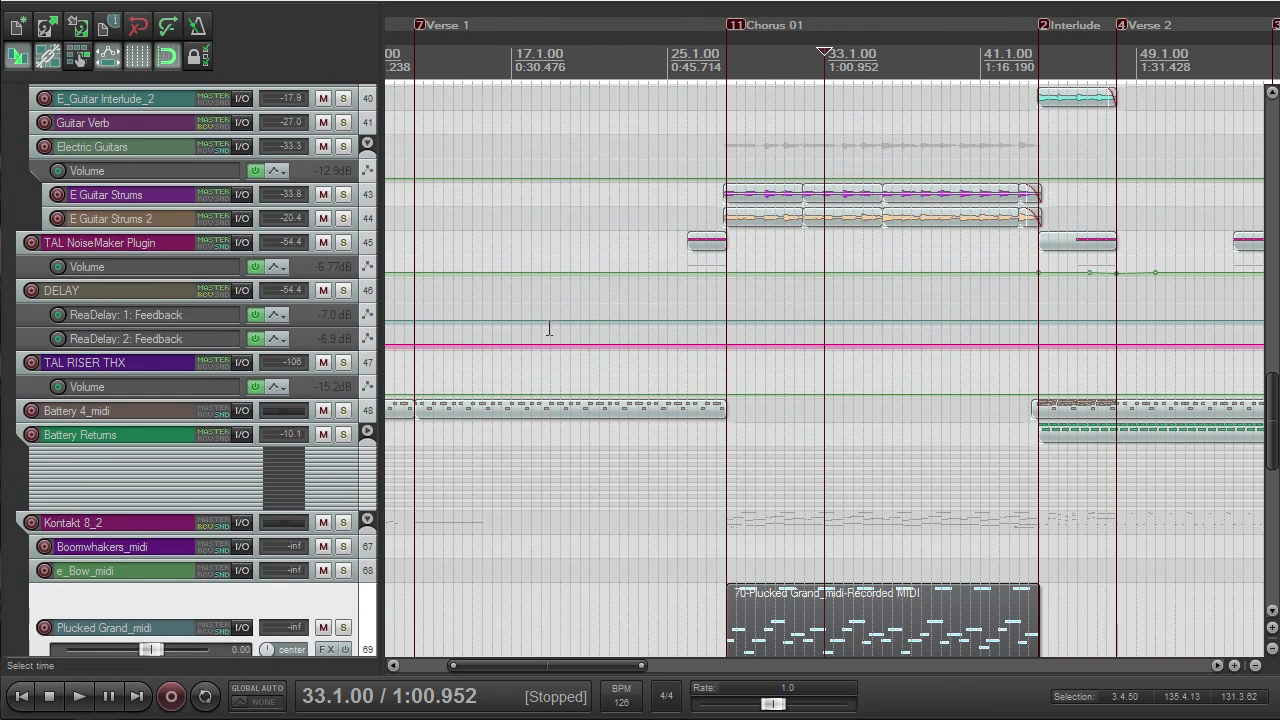
left_click_drag(339, 349, 345, 418)
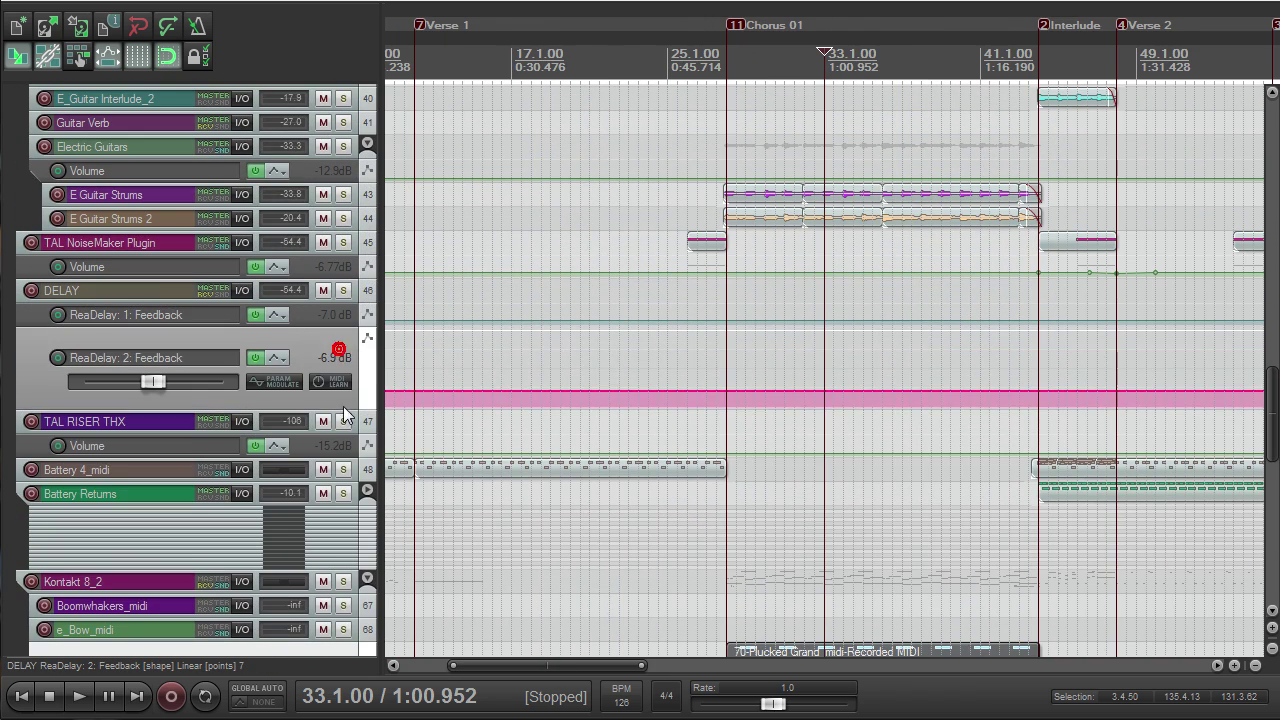
left_click_drag(338, 322, 331, 598)
left_click_drag(474, 663, 703, 668)
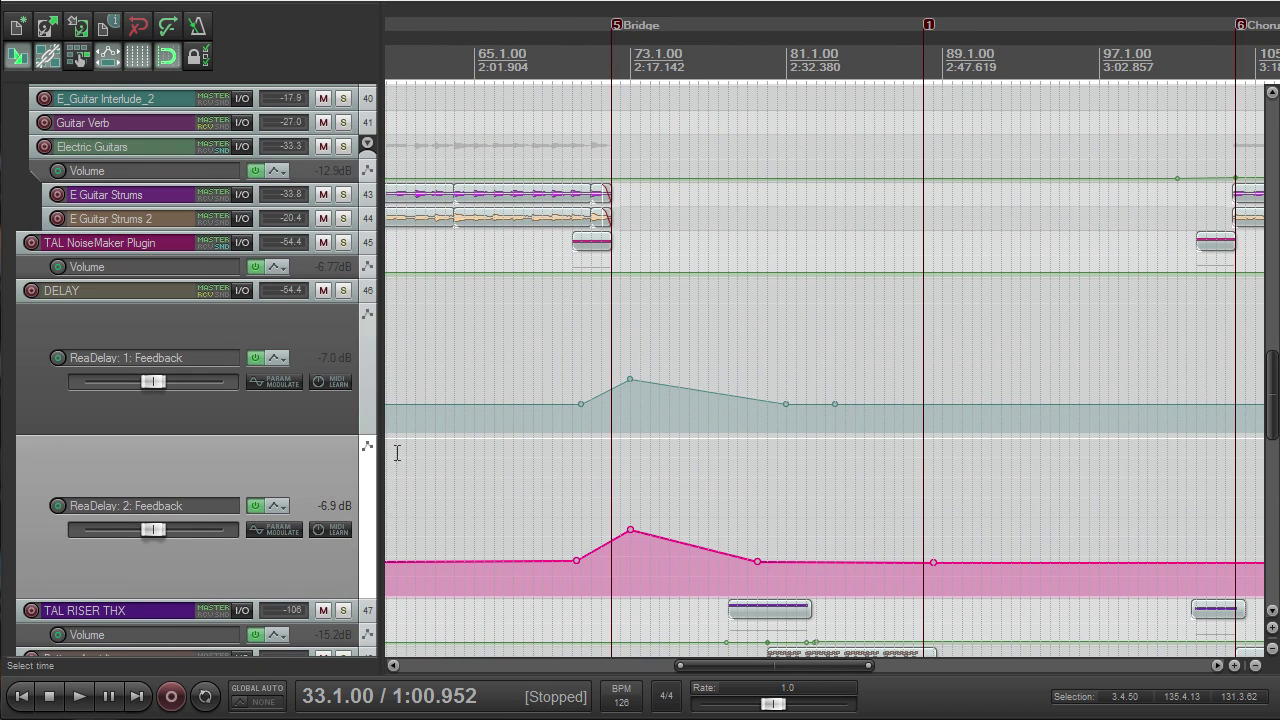
Step: Enlarge the Claps track's ReaEQ 4-Freq (Low) lane and play its filter automation from marker 1 after the Bridge, then stop playback
scroll(840, 600, "up", 10)
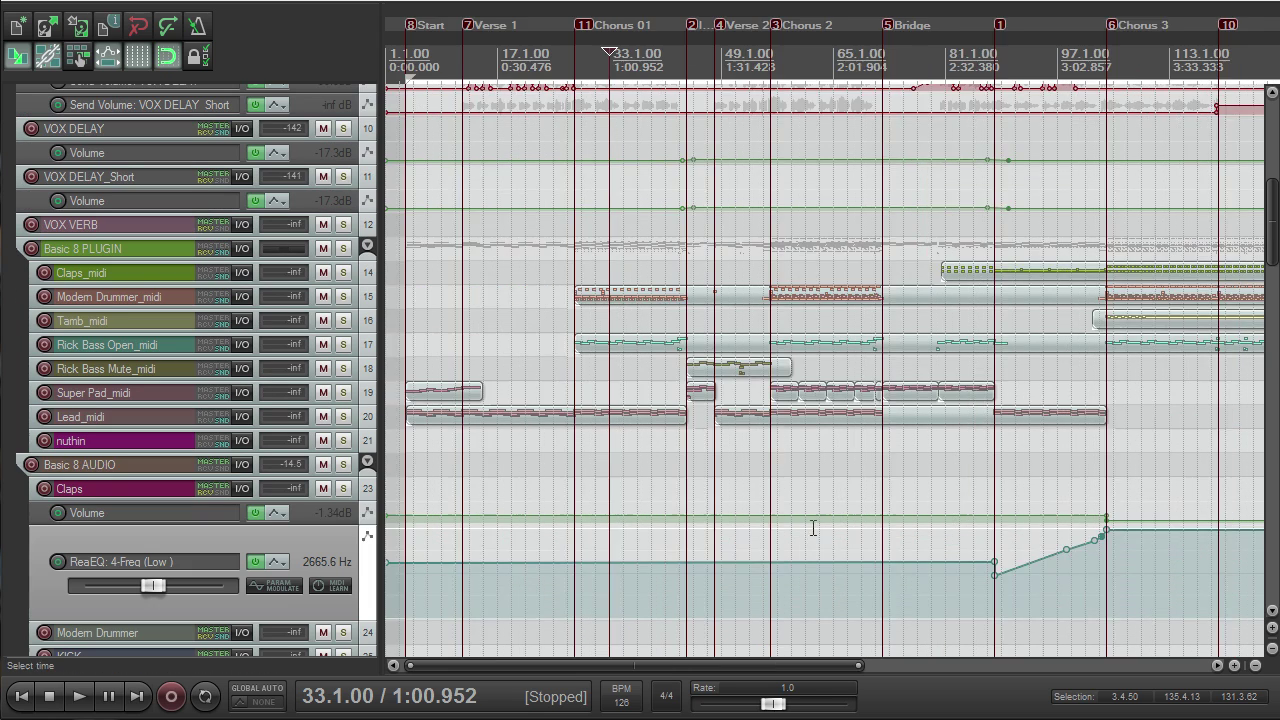
scroll(814, 528, "down", 3)
scroll(892, 487, "up", 1)
left_click(775, 58)
left_click(819, 58)
key("space")
scroll(833, 512, "up", 5)
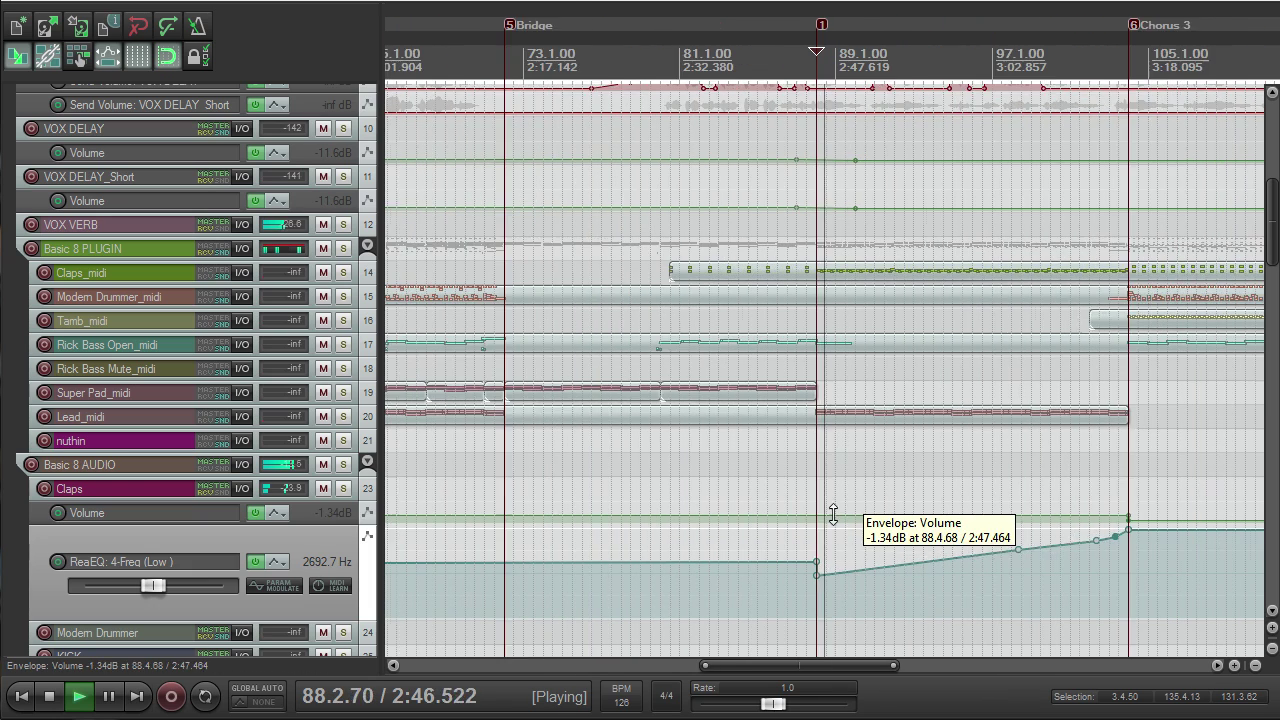
scroll(833, 514, "down", 4)
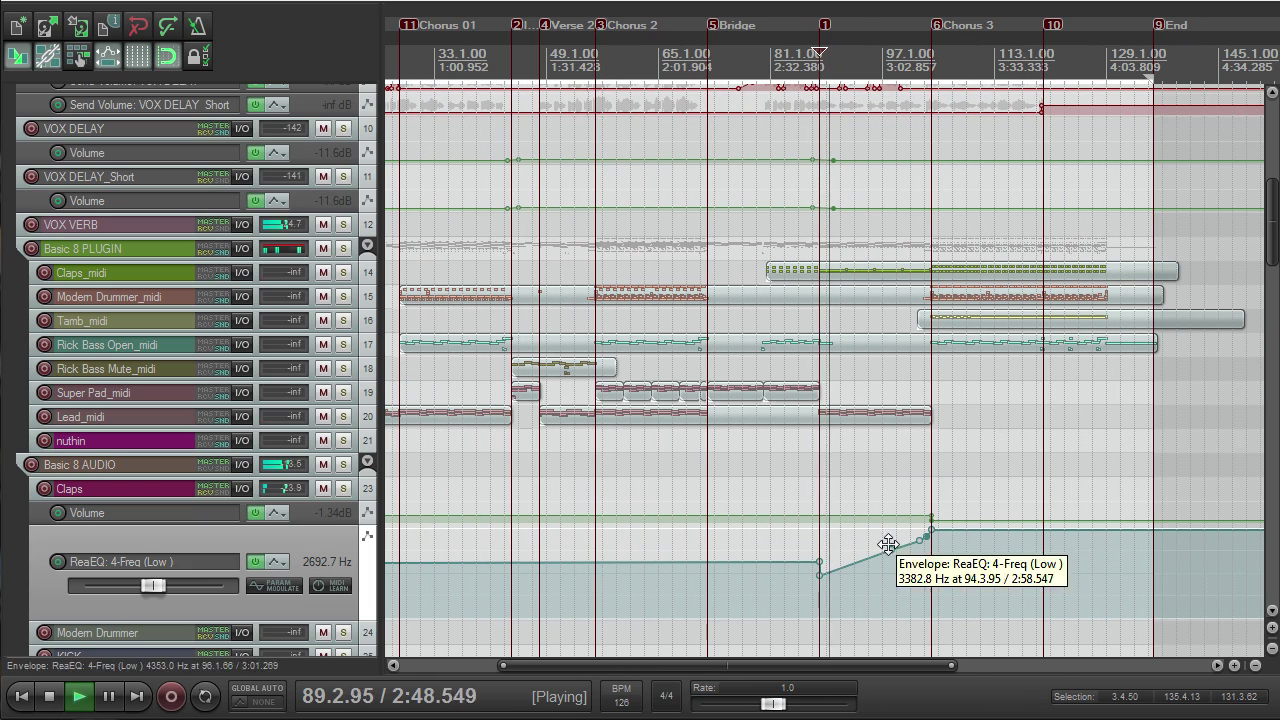
key("space")
Step: Enlarge the Jeff Vocals track with its two VOX DELAY send lanes and examine the send automation in Verse 1
left_click_drag(278, 502, 293, 537)
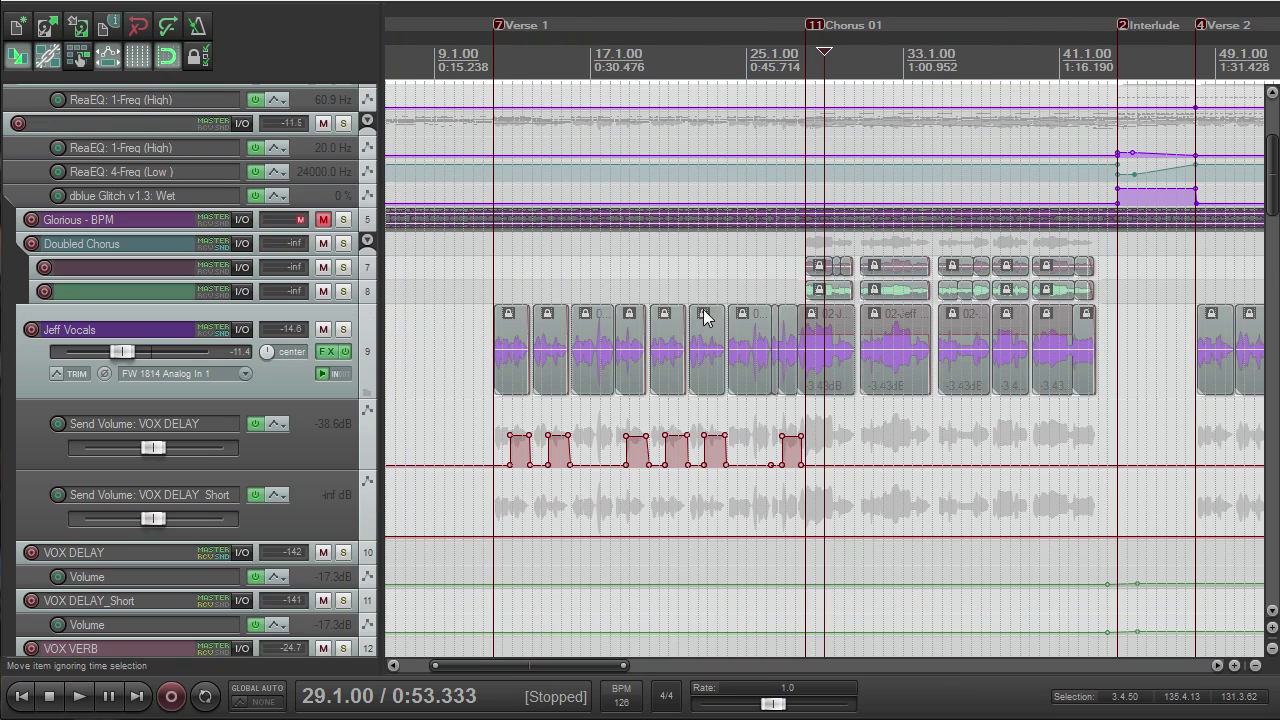
scroll(834, 293, "up", 3)
scroll(875, 299, "down", 2)
scroll(1075, 165, "down", 15)
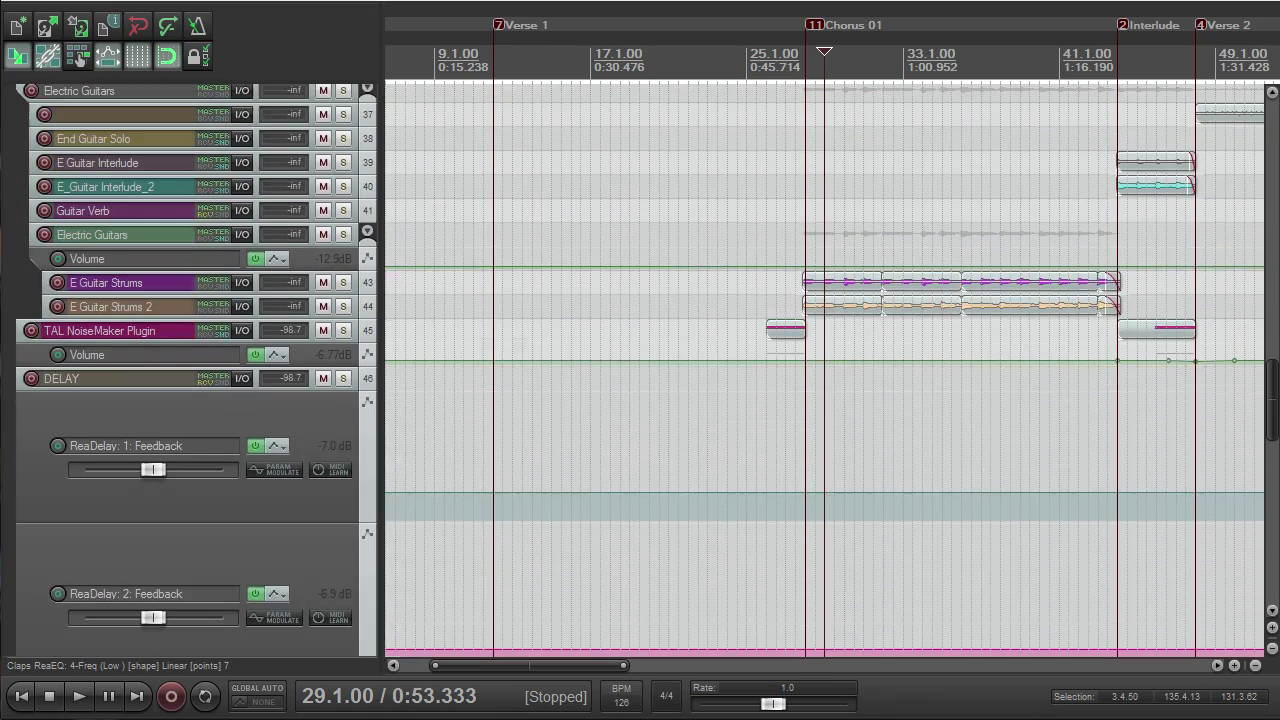
scroll(1228, 172, "up", 15)
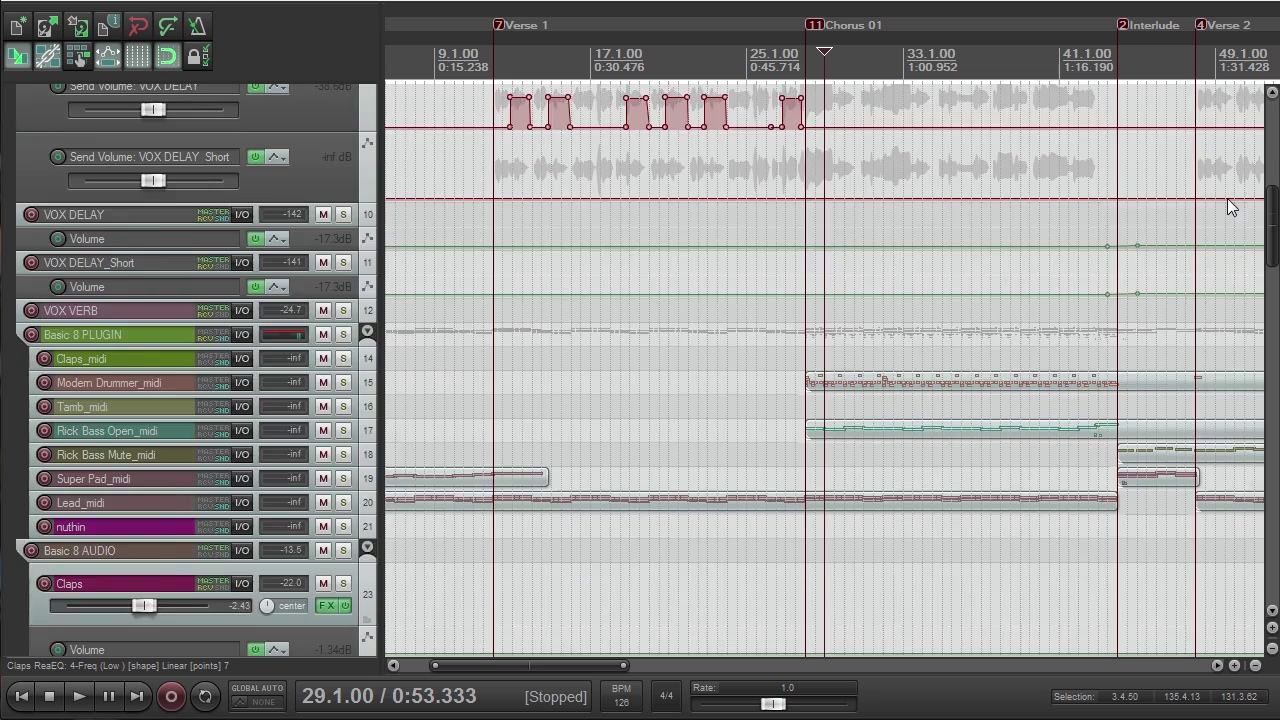
Step: Inspect the ReaComp, ReaTune, ReaEQ and SPITFISH effects in the effects chain of vocals track 9
scroll(1228, 172, "down", 3)
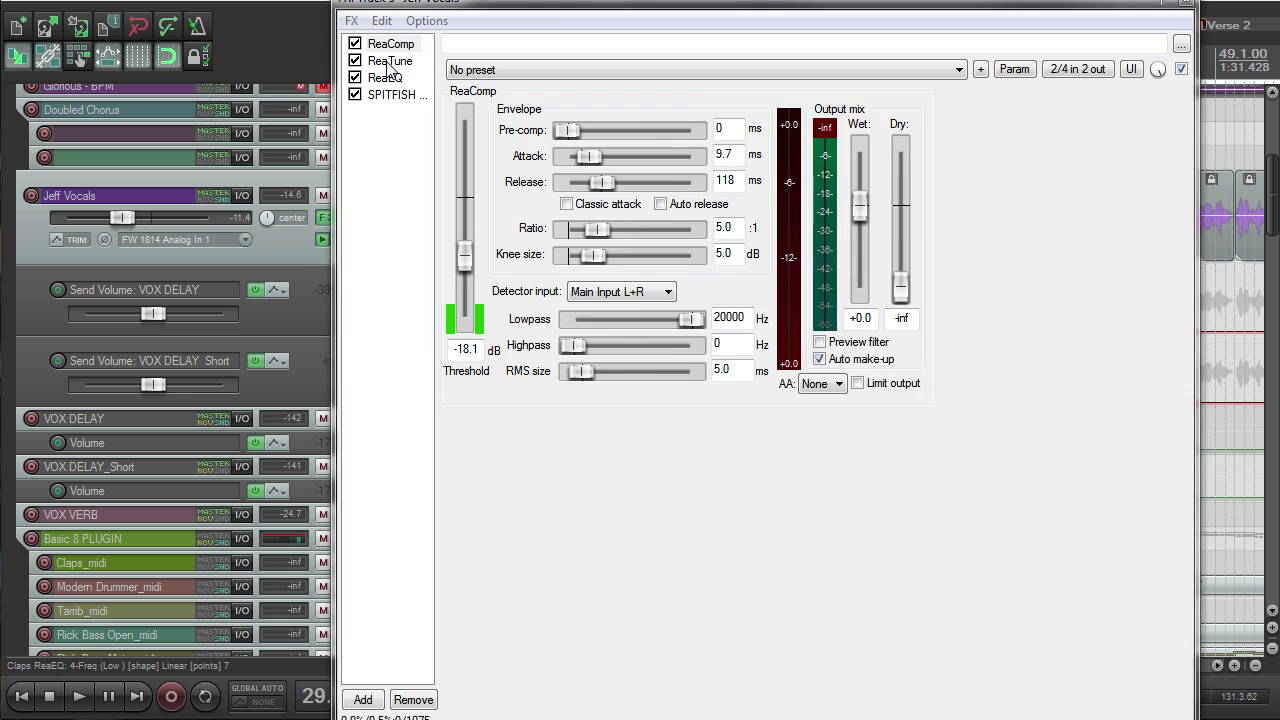
left_click(387, 60)
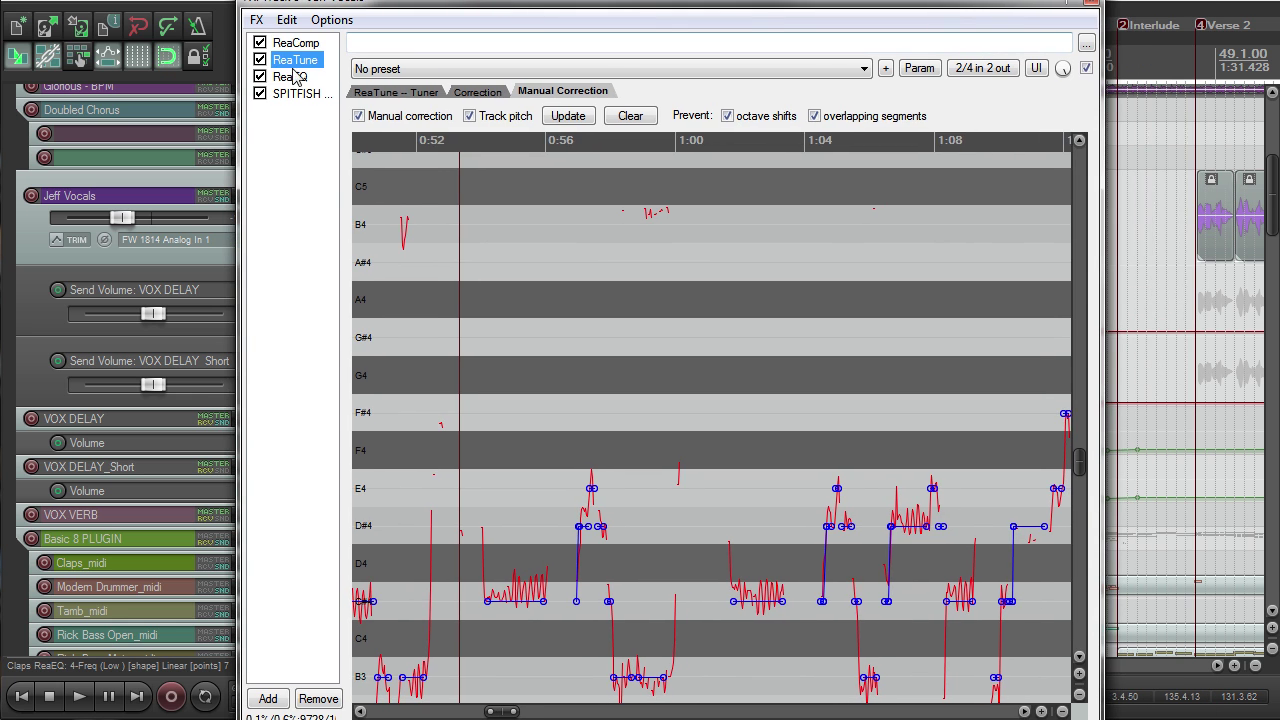
left_click(385, 77)
left_click(395, 94)
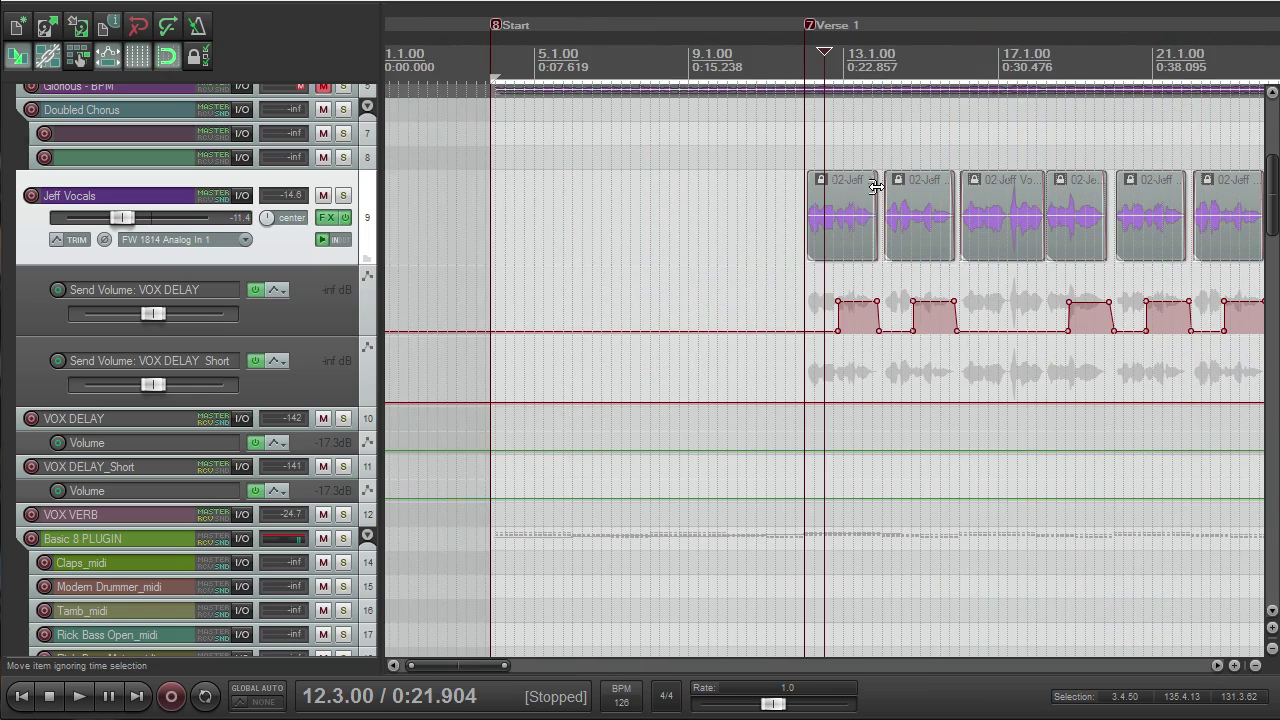
Step: Examine the vocal's two delay send envelopes across the song and place the edit cursor at 119.1.00, just before marker 10
scroll(867, 238, "up", 4)
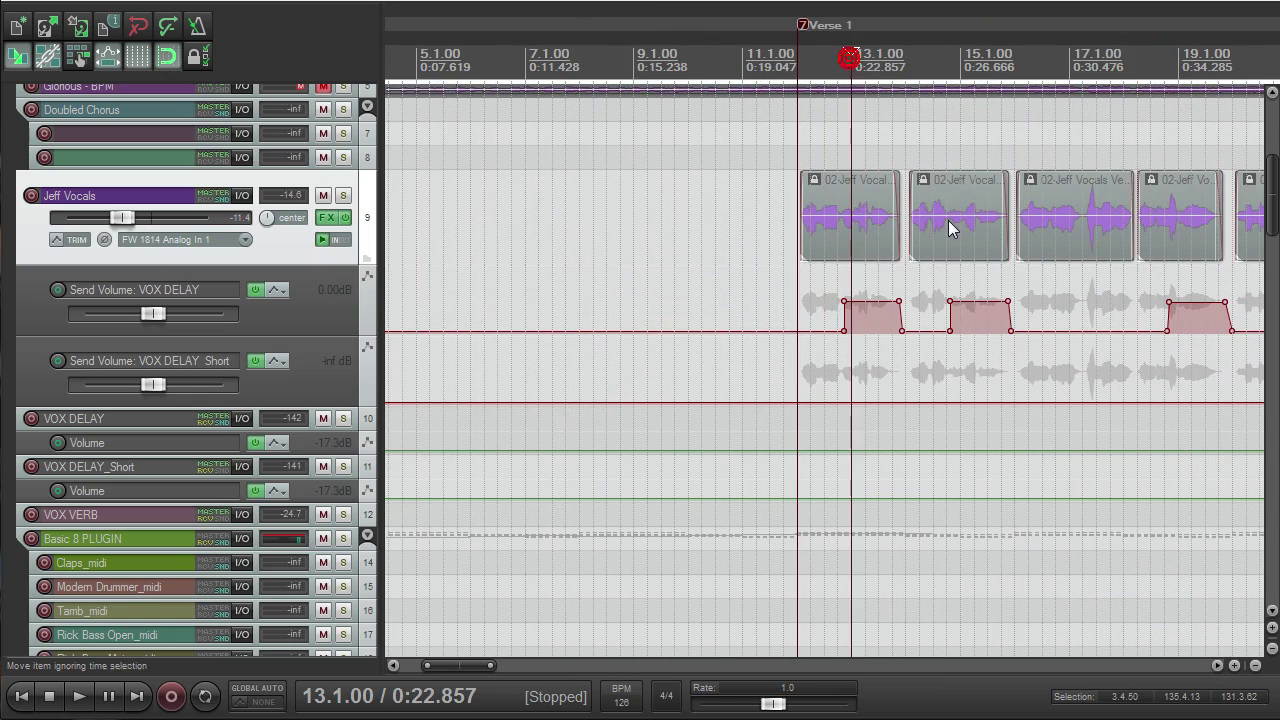
scroll(960, 224, "down", 8)
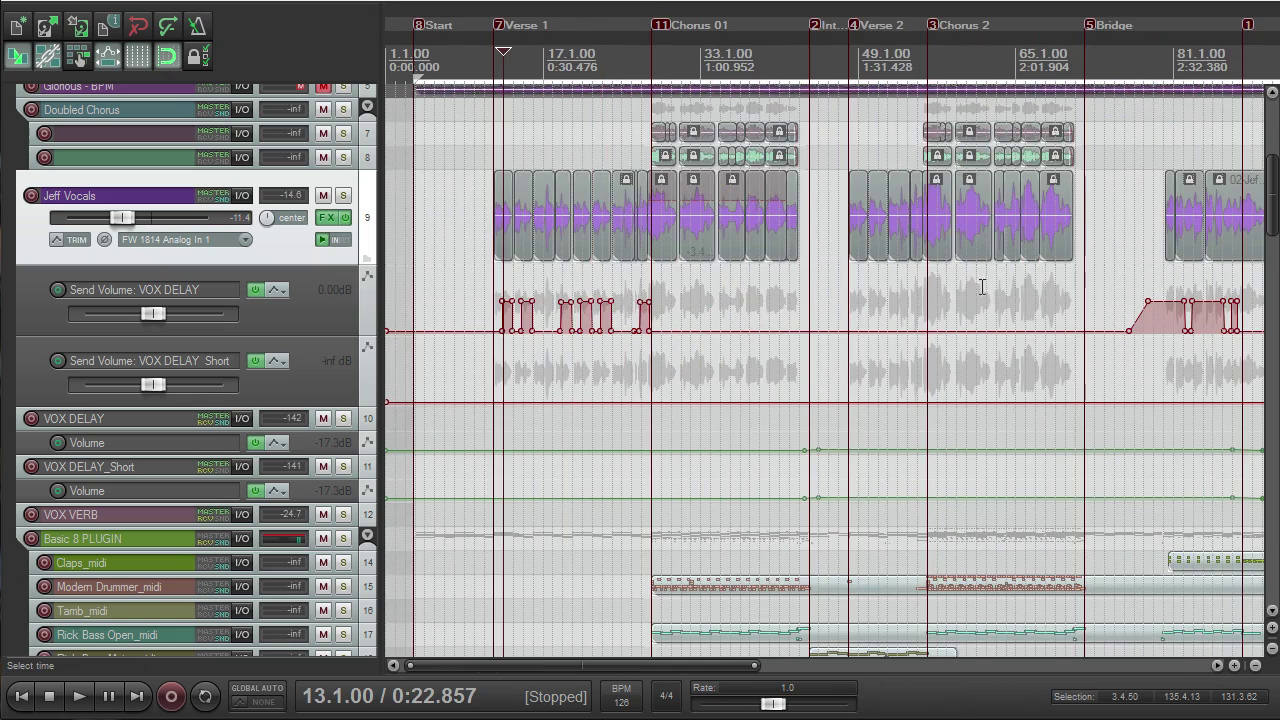
scroll(981, 287, "down", 3)
left_click(975, 287)
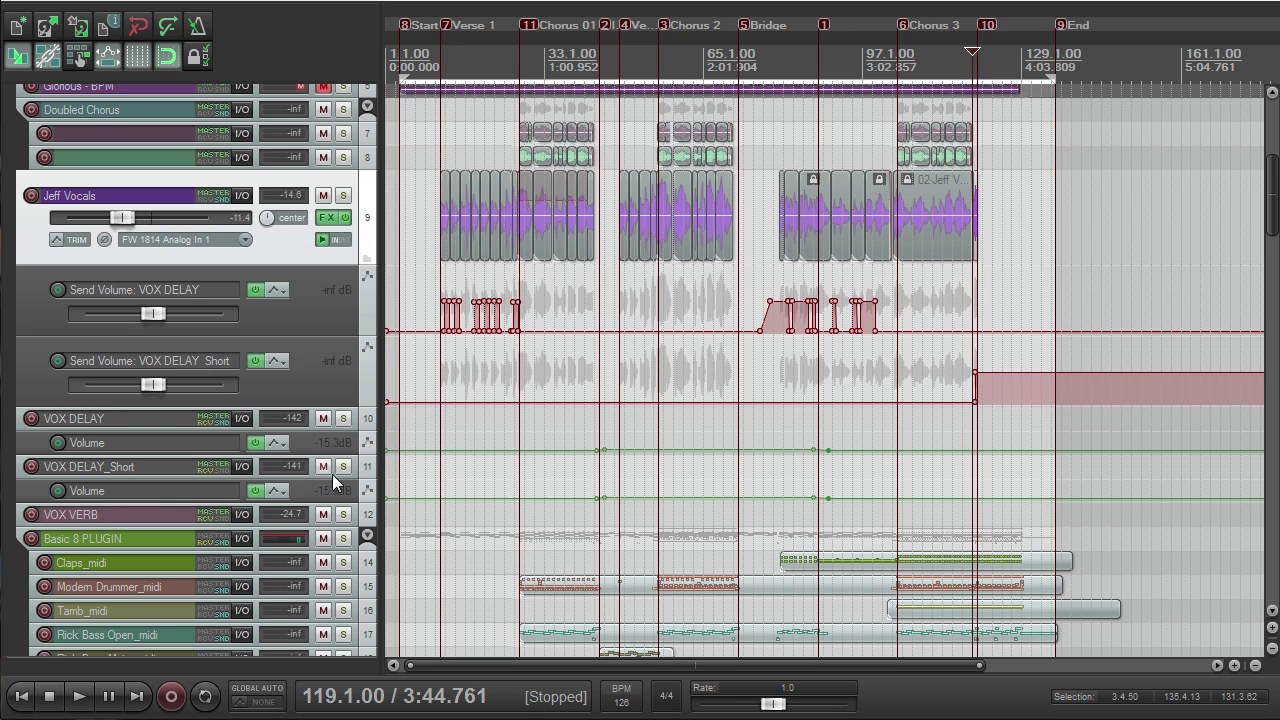
Step: Enlarge the Volume envelope lanes of VOX DELAY and VOX DELAY_Short and examine their automation across the song
left_click_drag(333, 501, 313, 635)
left_click_drag(329, 453, 329, 610)
scroll(746, 483, "down", 4)
scroll(790, 463, "up", 6)
left_click_drag(1268, 209, 1267, 271)
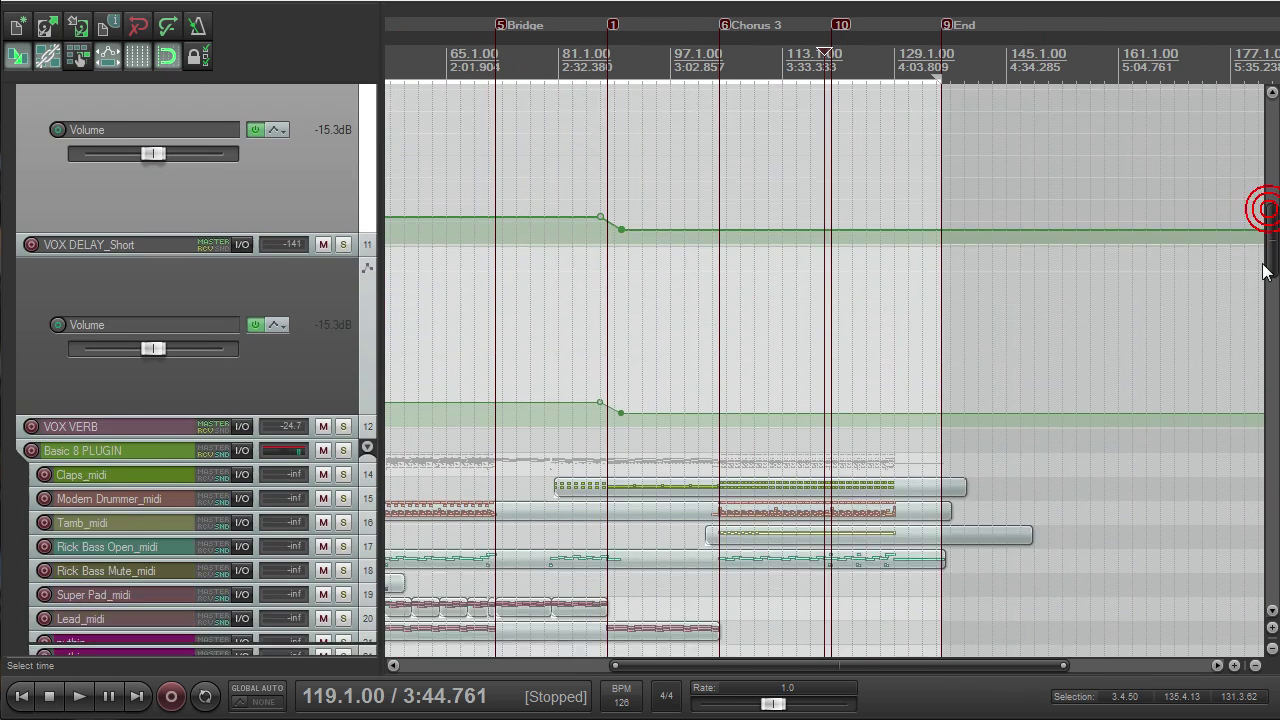
scroll(623, 271, "down", 1)
scroll(639, 290, "down", 2)
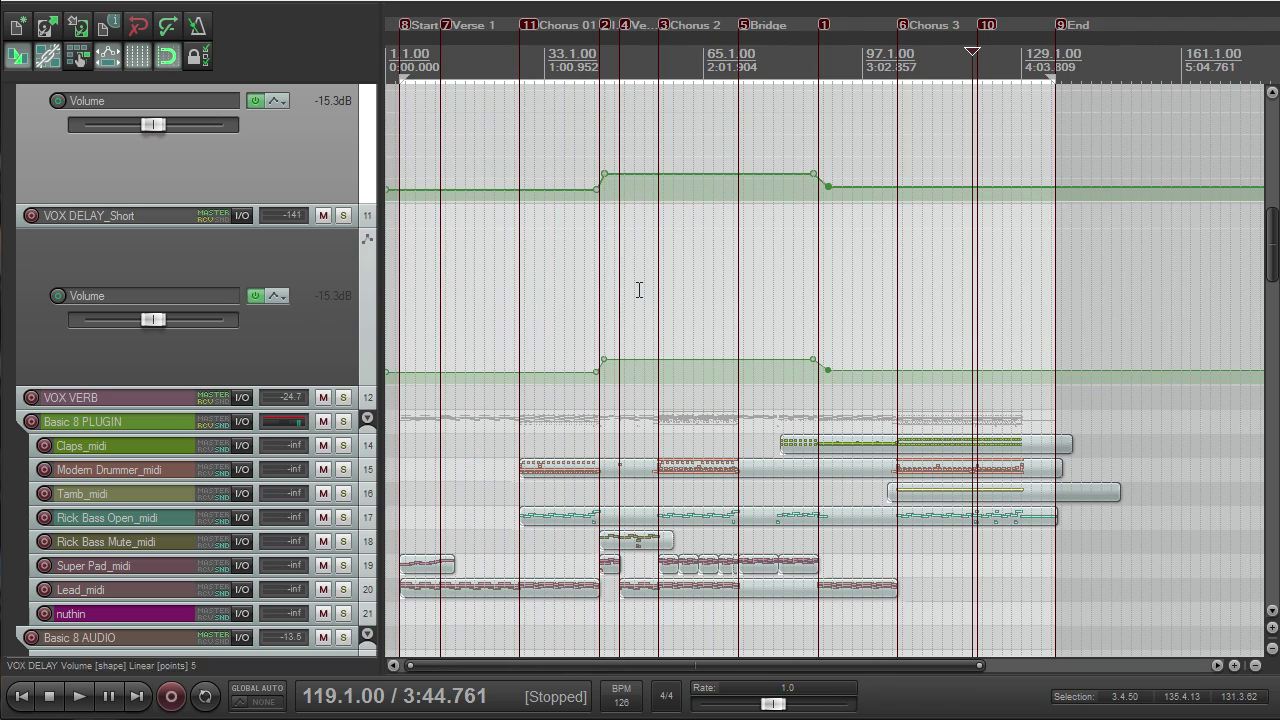
Step: Examine the Basic 8 PLUGIN MIDI items and the Claps track's envelopes between the Start and End markers
left_click_drag(1270, 268, 1270, 294)
scroll(897, 314, "down", 4)
scroll(898, 315, "up", 5)
scroll(898, 315, "down", 3)
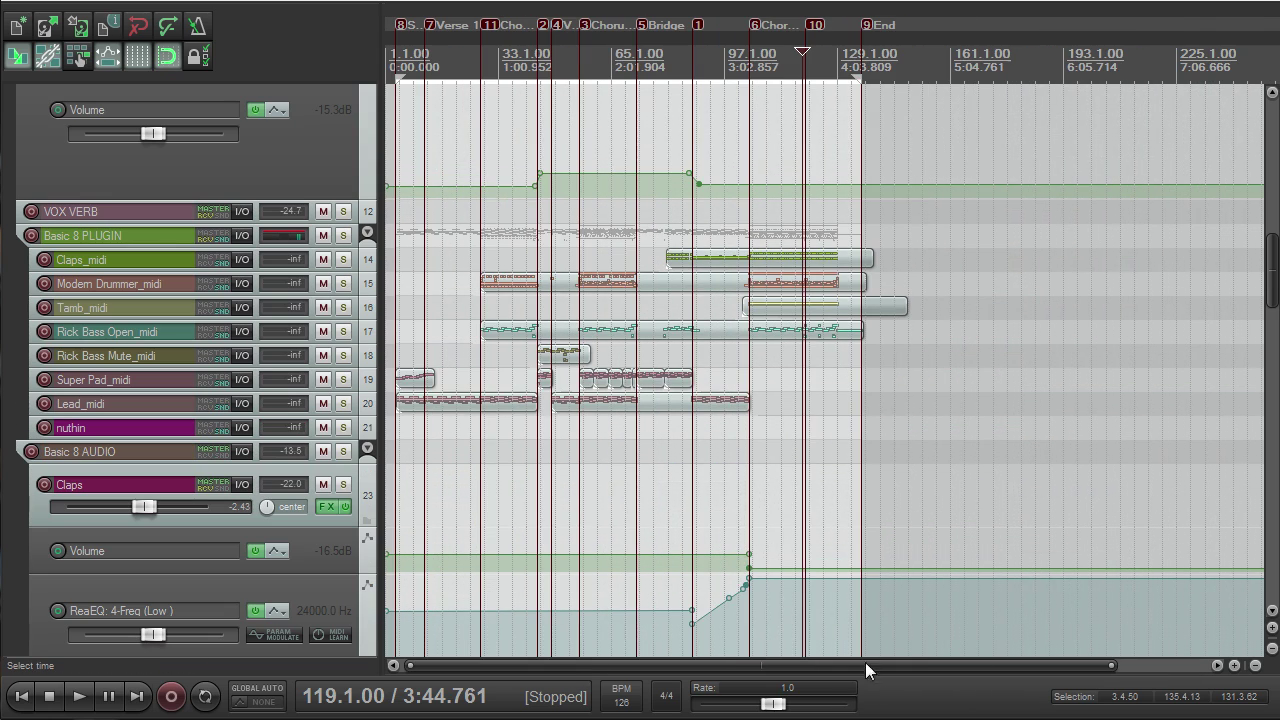
scroll(700, 466, "up", 1)
scroll(697, 446, "up", 4)
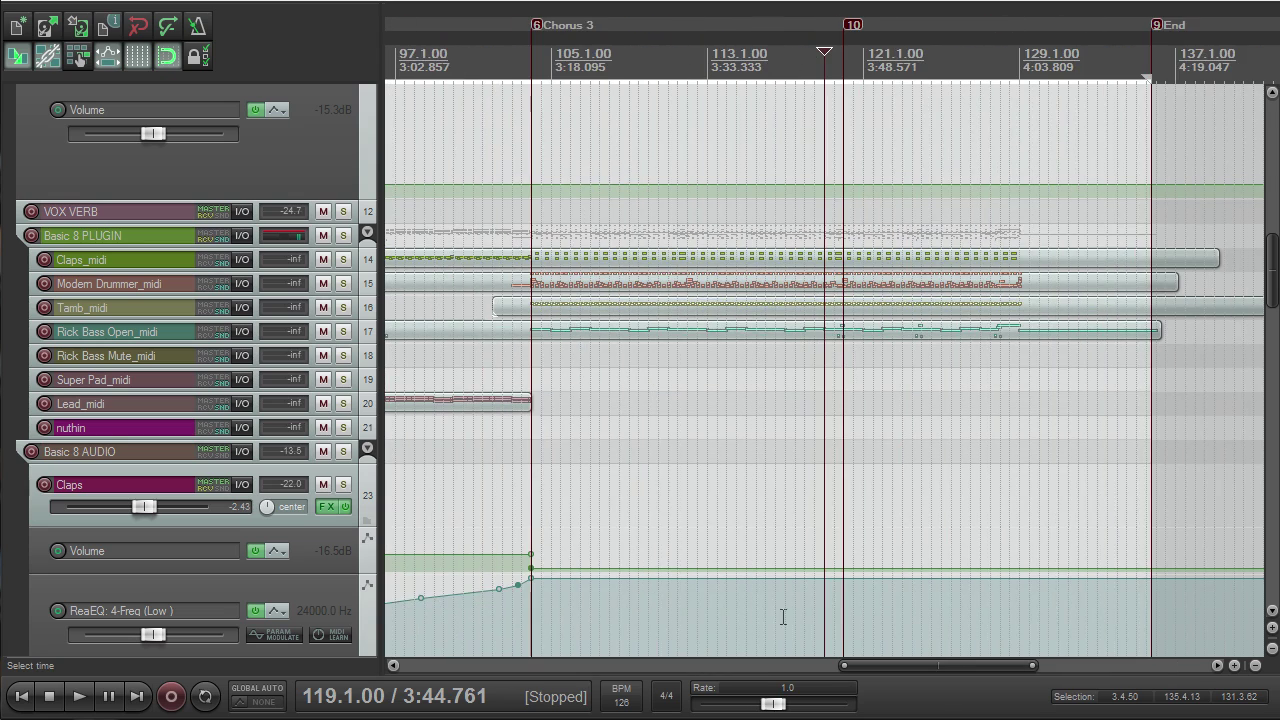
left_click_drag(856, 665, 427, 678)
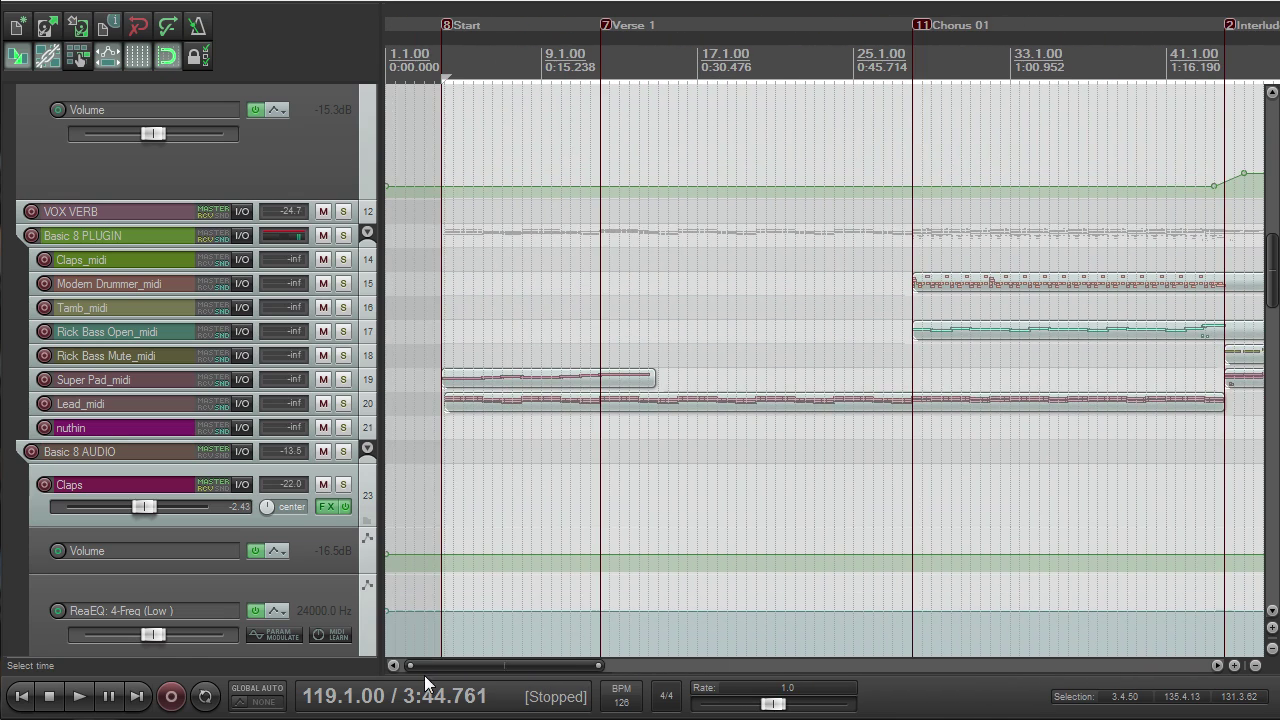
scroll(687, 589, "down", 1)
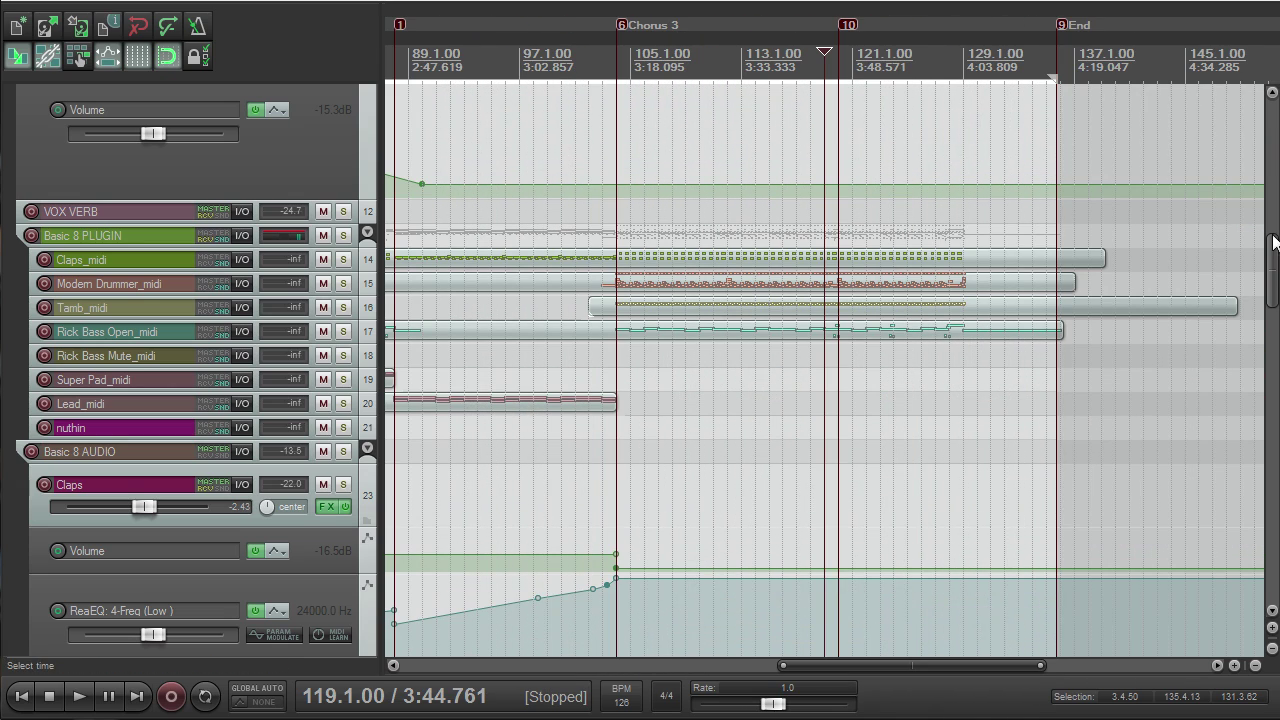
Step: Enlarge all track heights and look through the Kontakt 8_2 MIDI and Kontakt_8_2 Audio tracks down to MEGA VERB
scroll(1268, 300, "down", 10)
scroll(1214, 460, "down", 8)
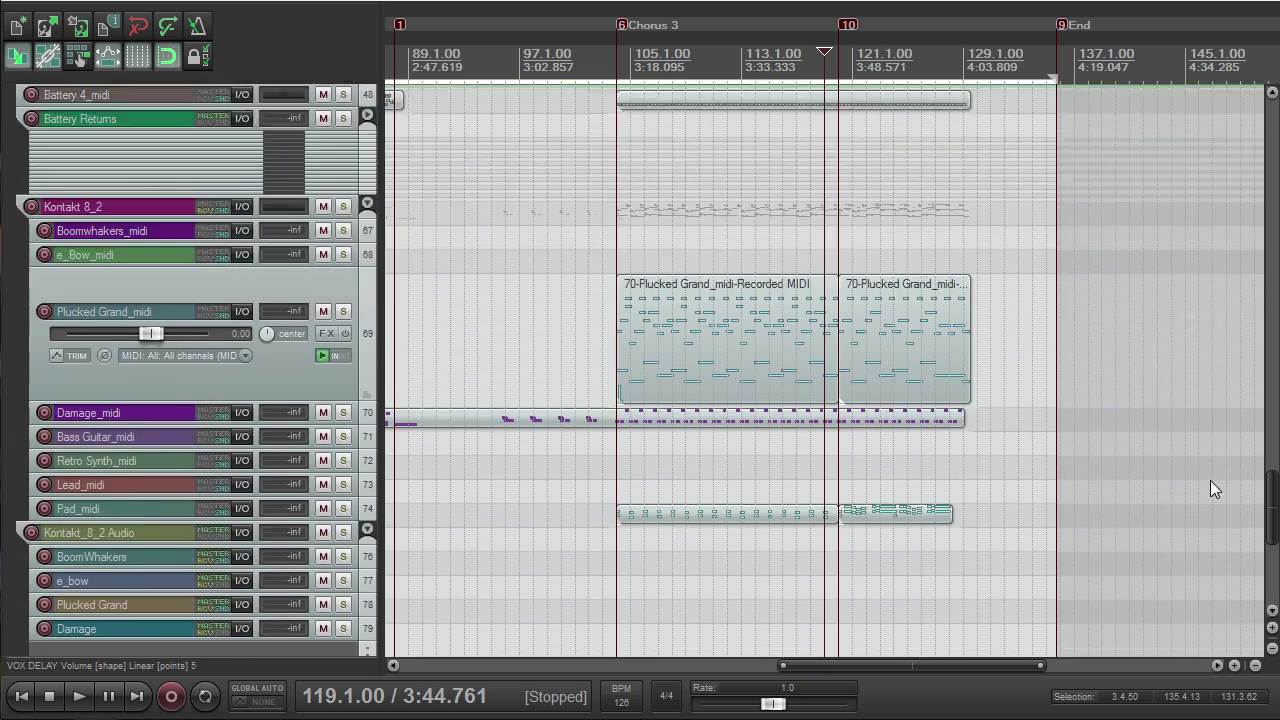
scroll(15, 404, "up", 4)
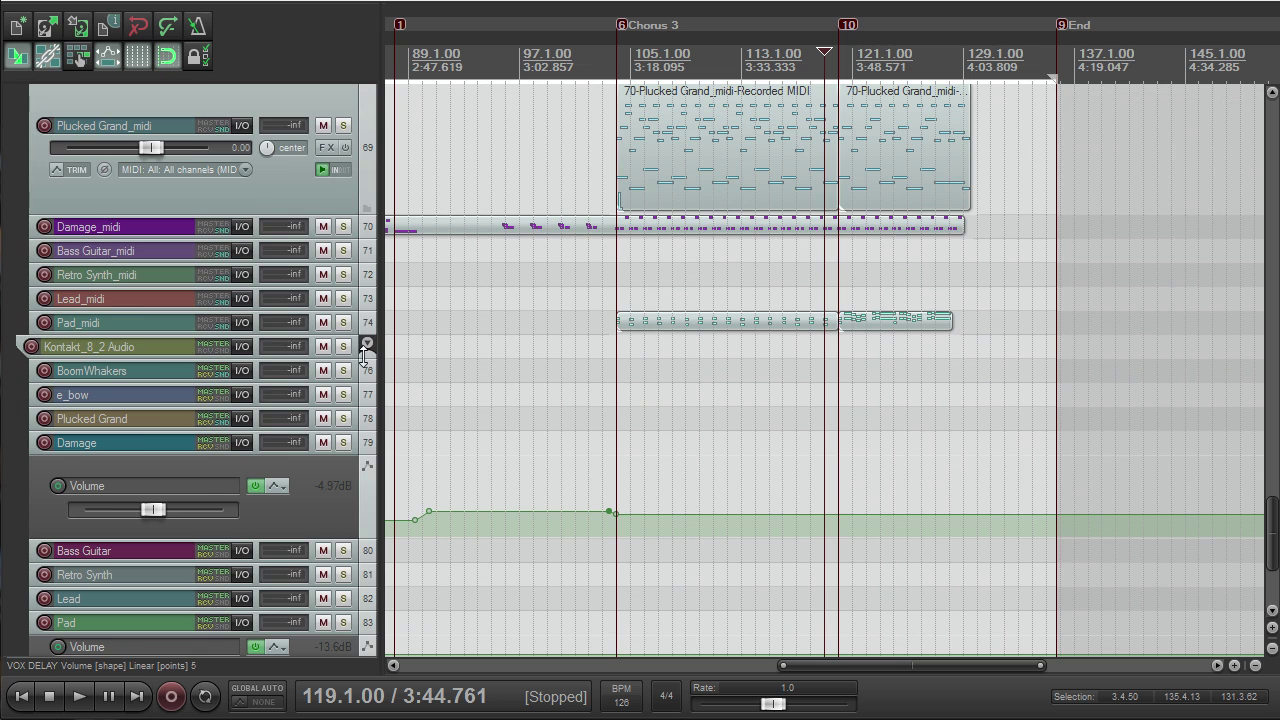
scroll(374, 380, "up", 4)
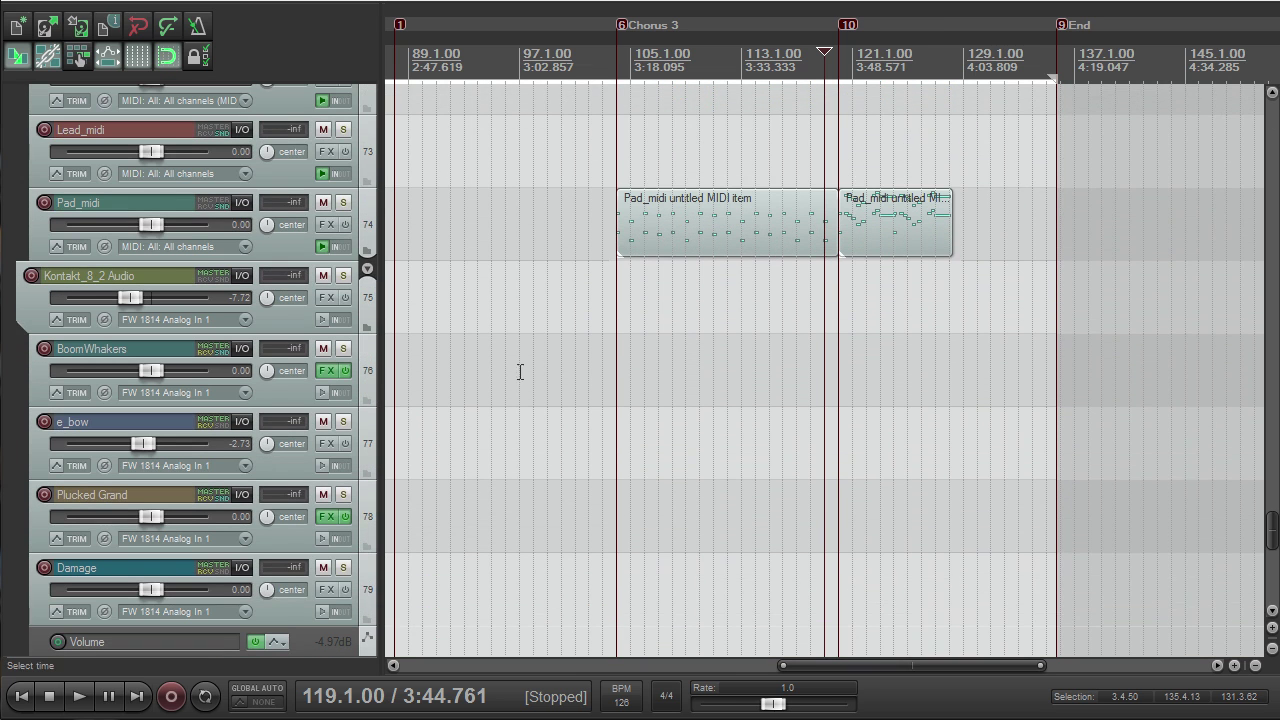
scroll(535, 372, "down", 6)
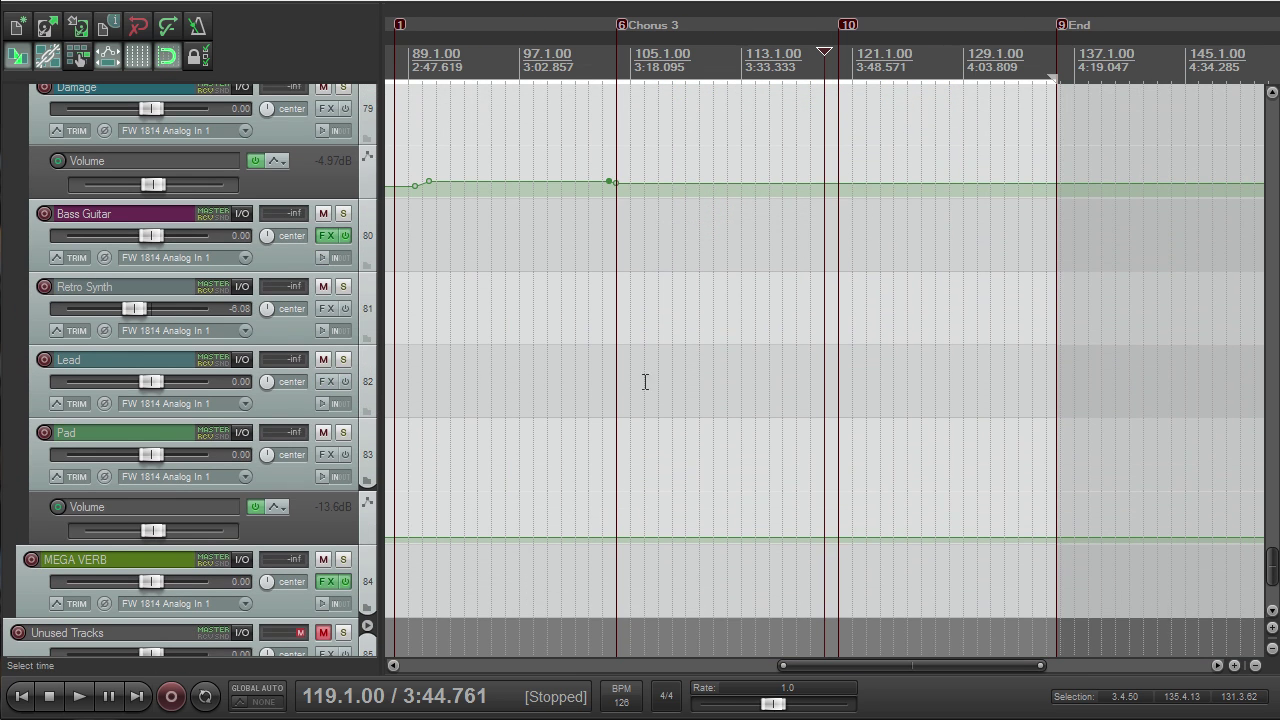
left_click_drag(1274, 562, 1231, 455)
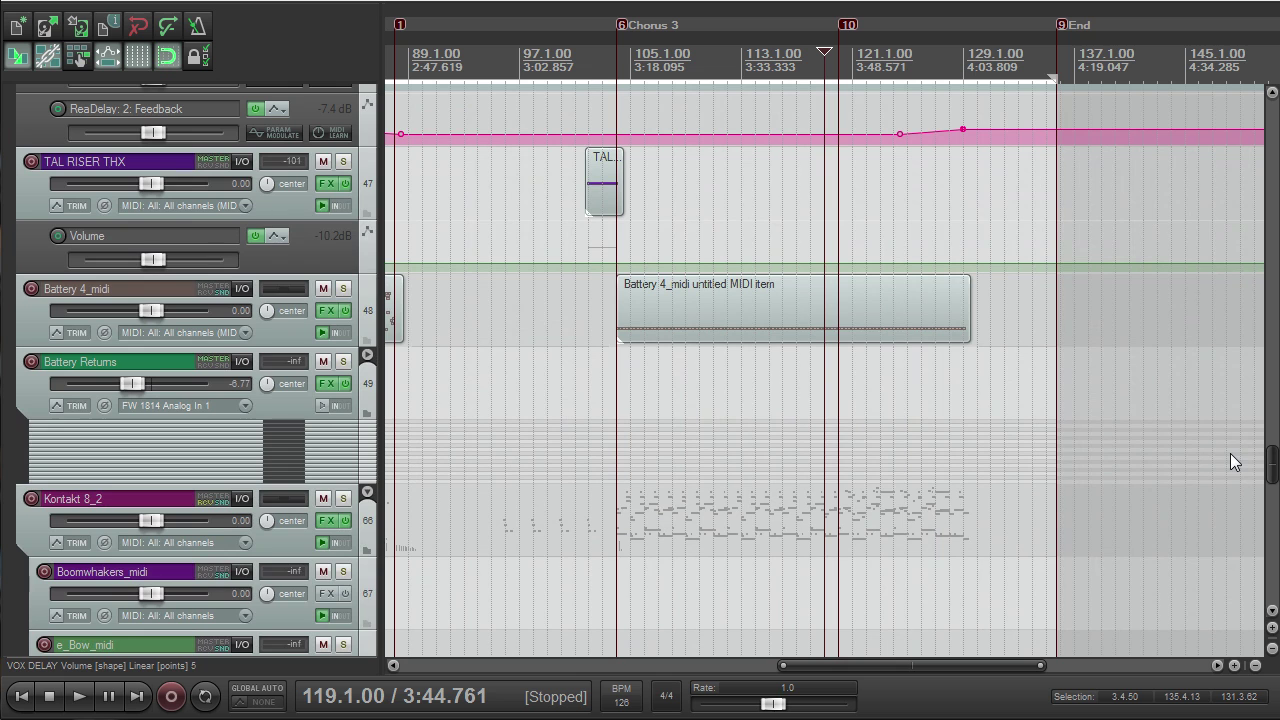
Step: Cycle the Battery Returns folder through its full, small and compact views to show its B4 return tracks, ending on compact
left_click(368, 354)
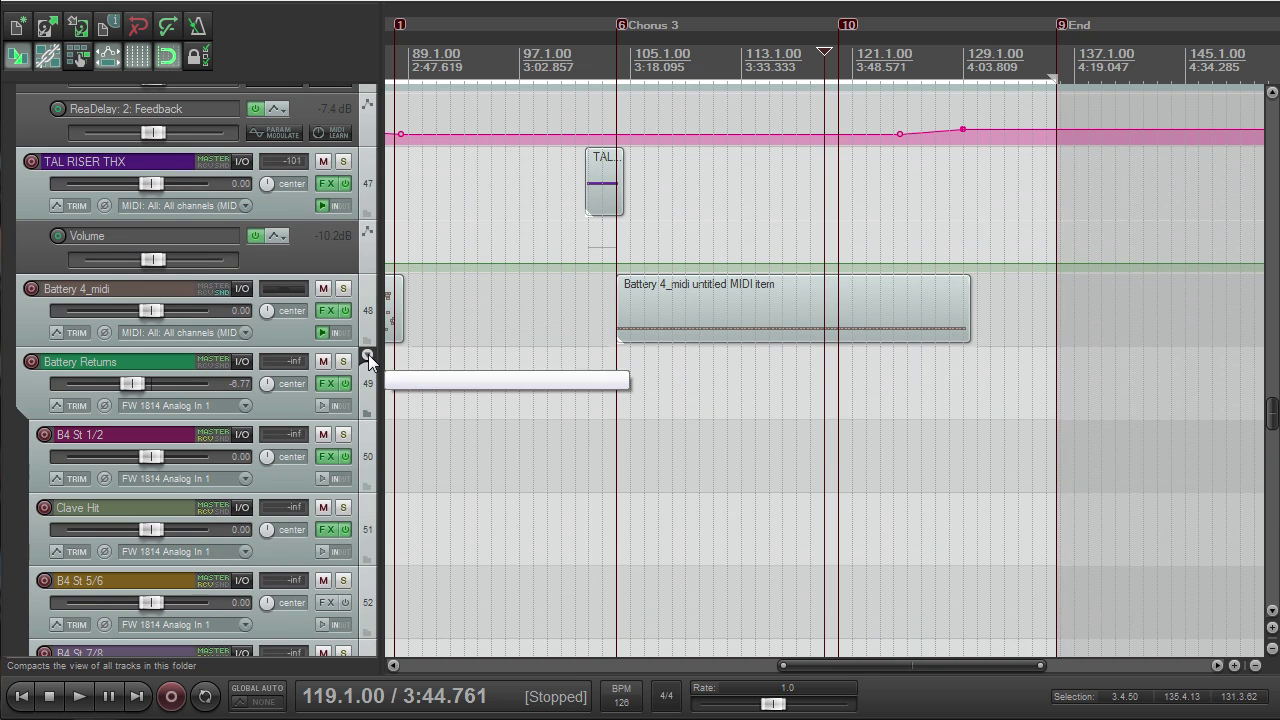
left_click(368, 354)
left_click(368, 354)
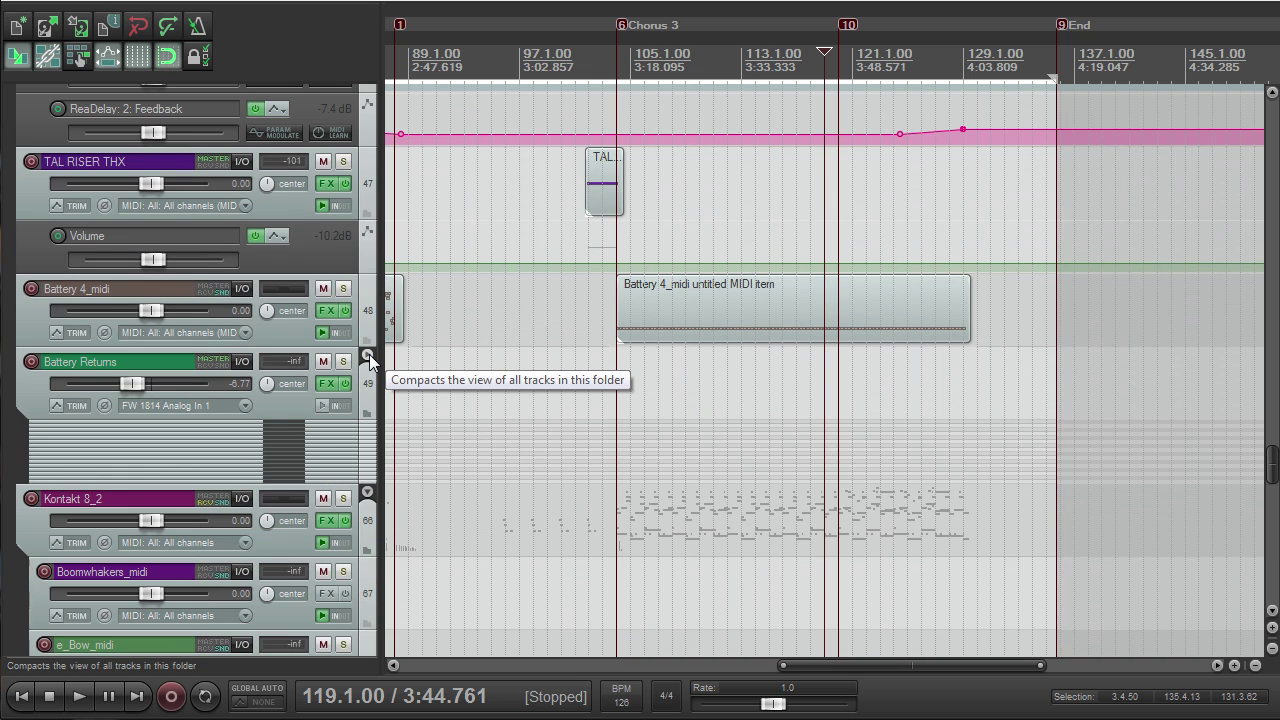
left_click(368, 355)
left_click(369, 354)
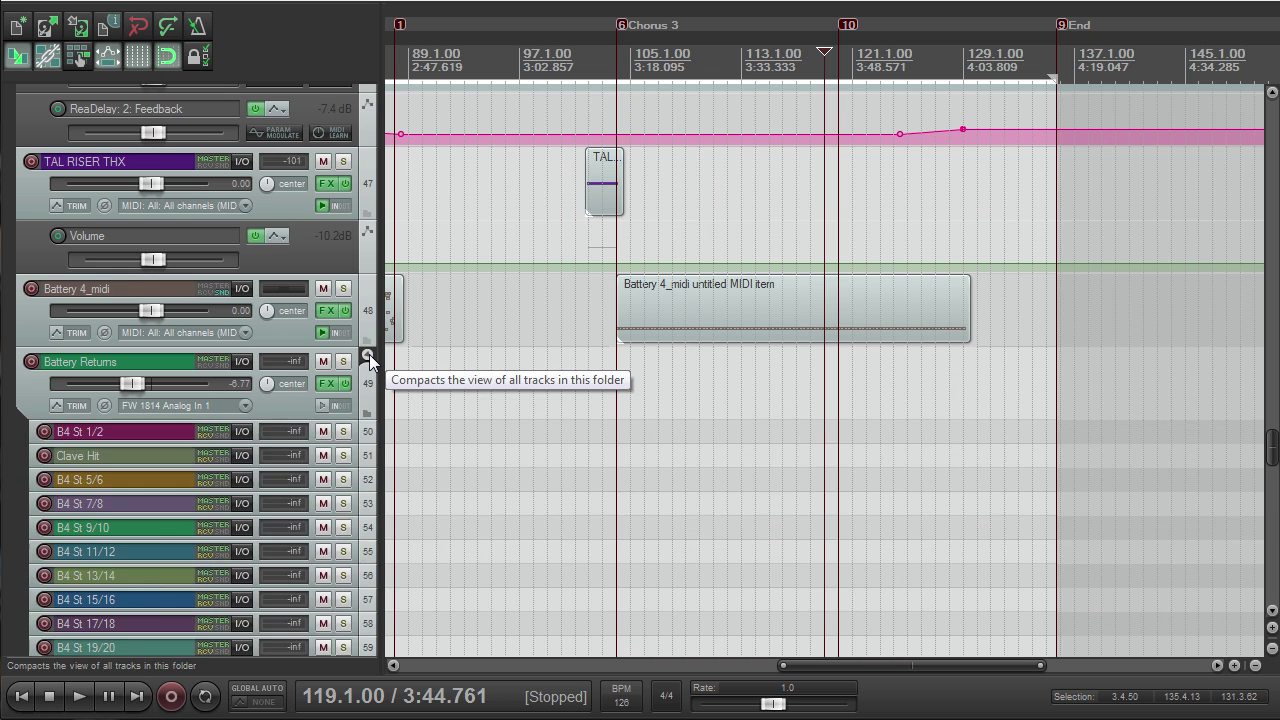
left_click(369, 354)
Step: Go past the Electric Guitars folder to the master track, open its effects chain, show ReaEQ and widen the effects list
left_click_drag(1272, 462, 1256, 409)
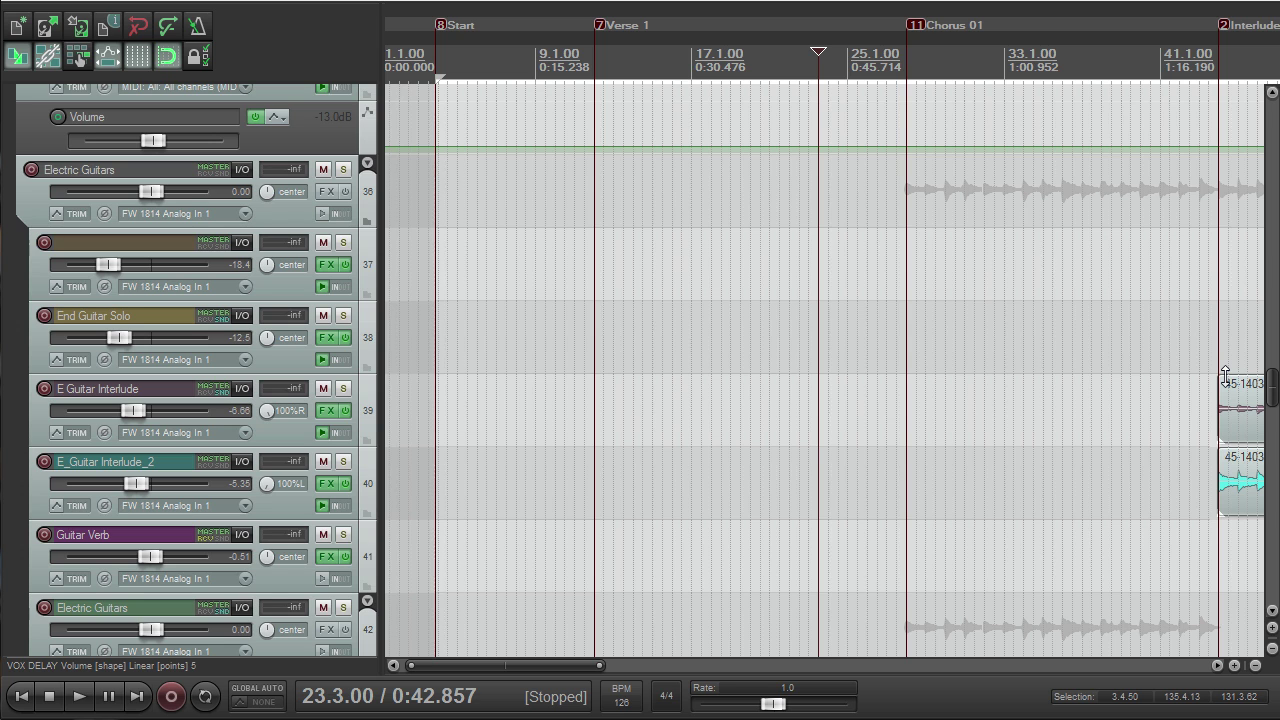
left_click_drag(1270, 382, 1270, 530)
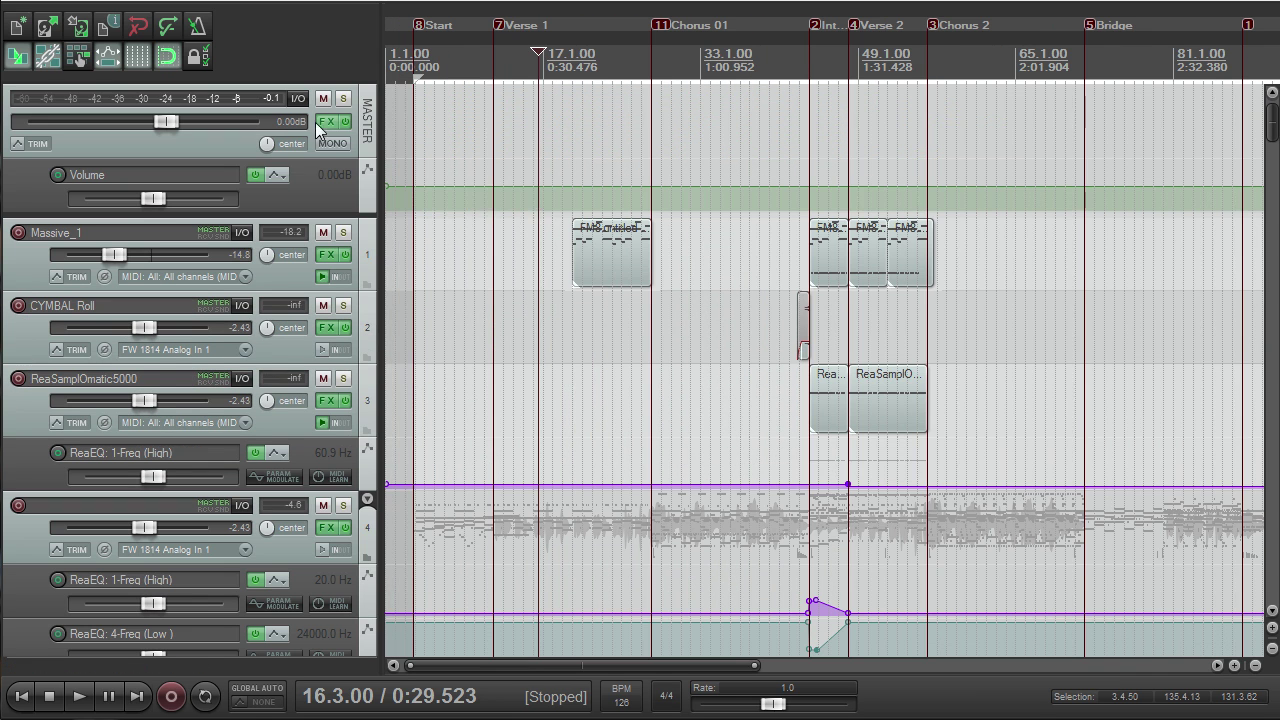
left_click(316, 122)
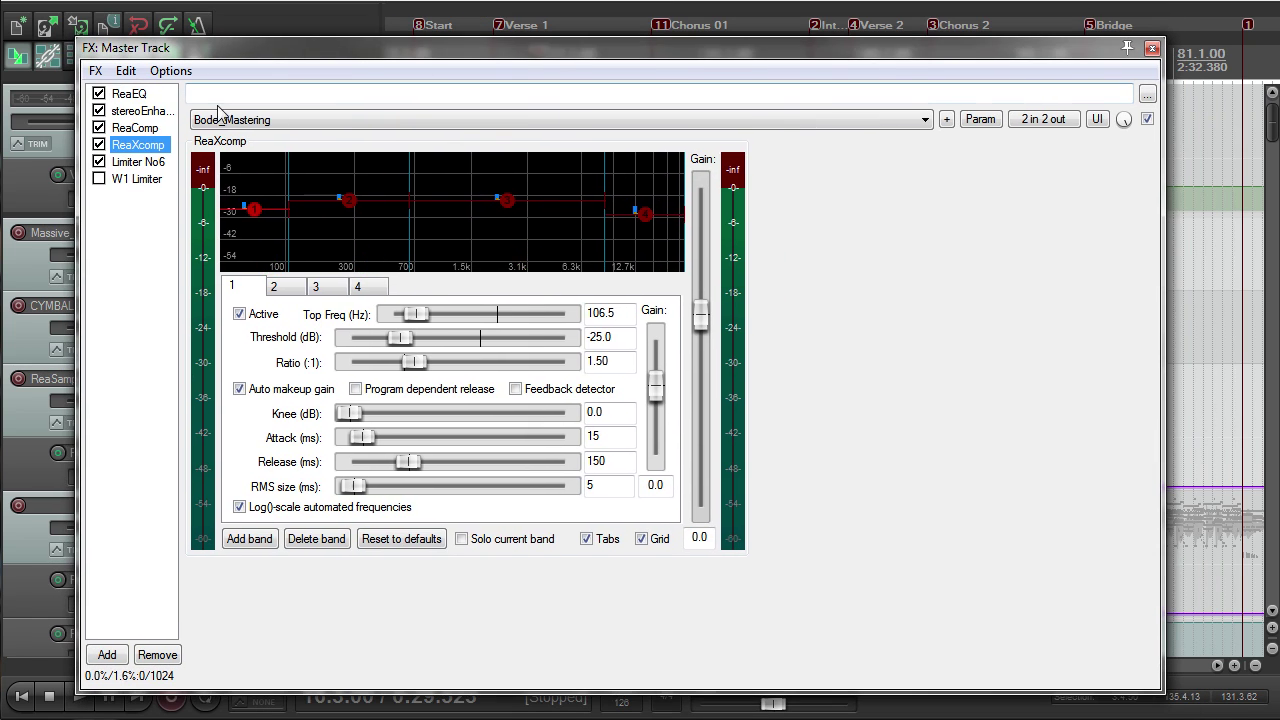
left_click(129, 93)
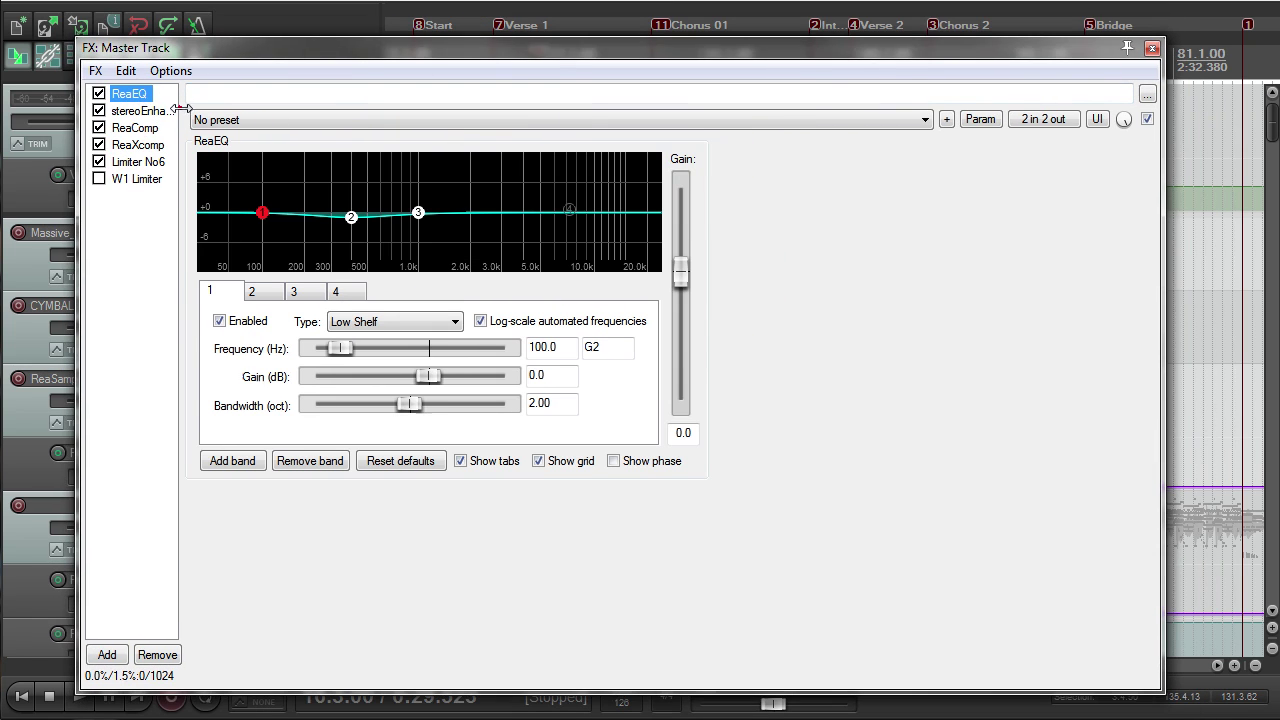
left_click_drag(183, 108, 284, 118)
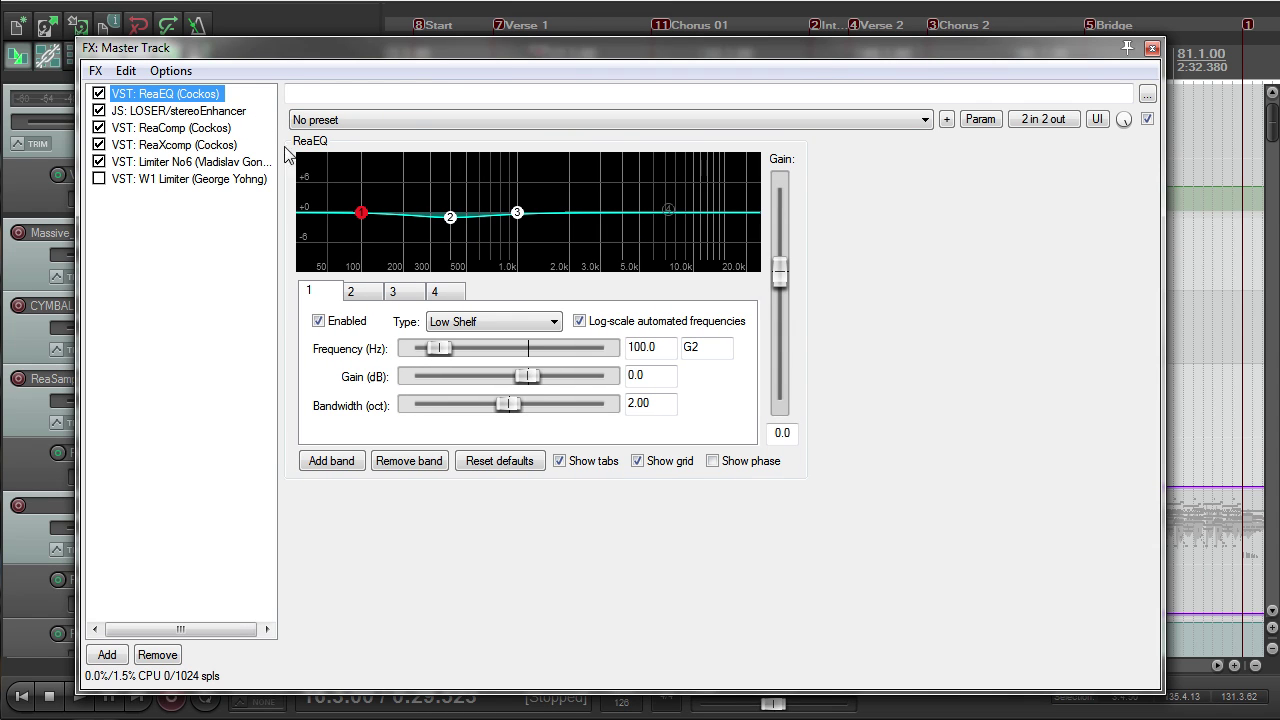
Step: Inspect the stereoEnhancer's Width Low, Crossover and Width High settings on the master track and reposition the effects window
left_click(211, 112)
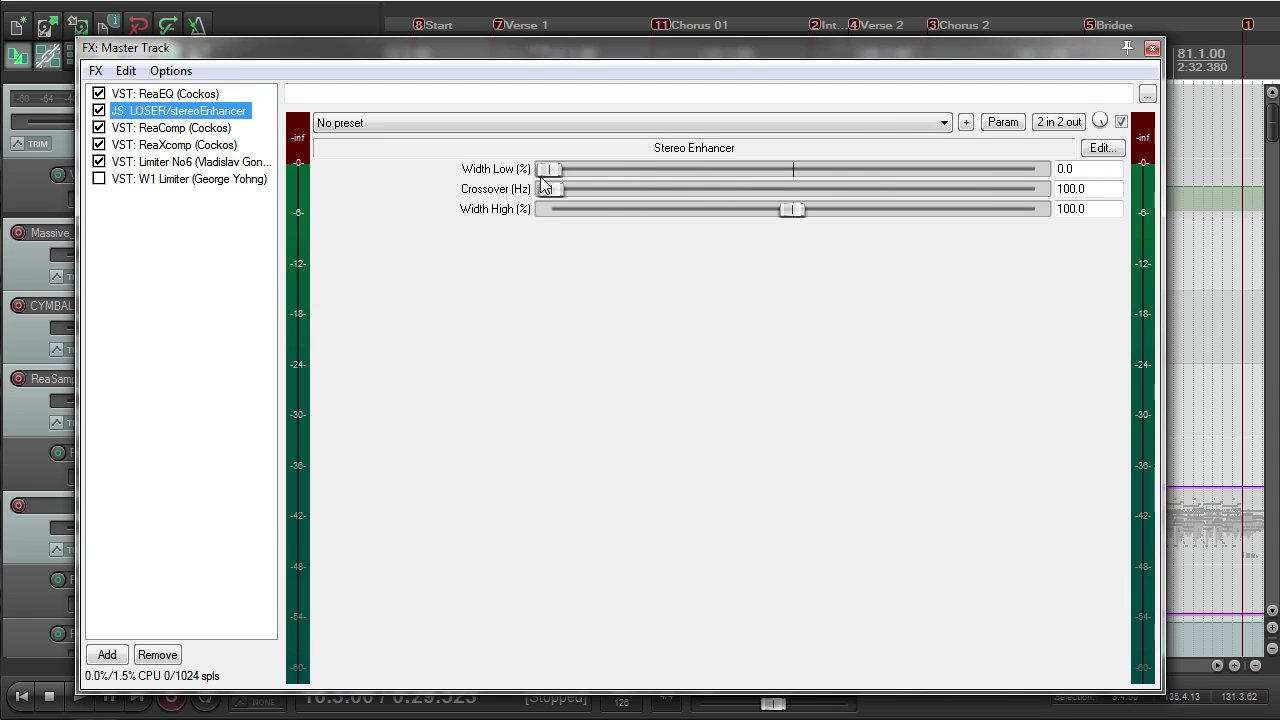
mouse_move(547, 176)
left_mouse_down()
mouse_move(800, 176)
mouse_move(537, 190)
left_mouse_up()
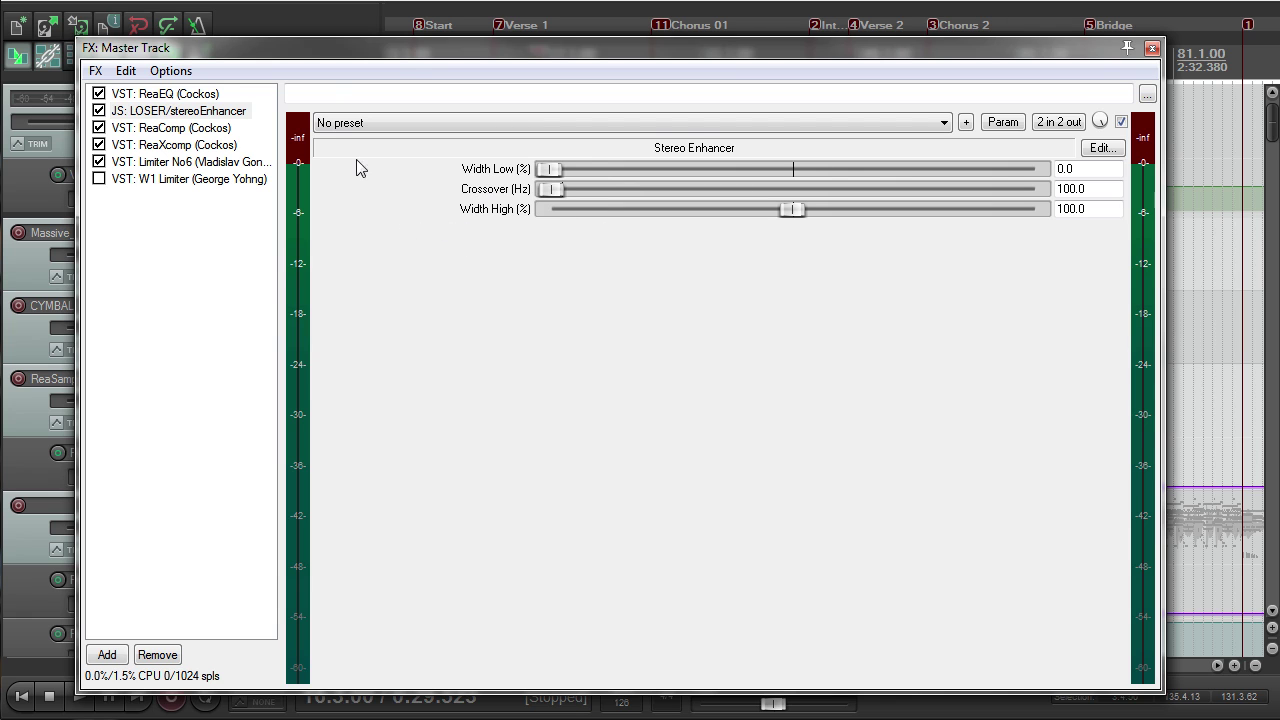
left_click_drag(420, 57, 448, 57)
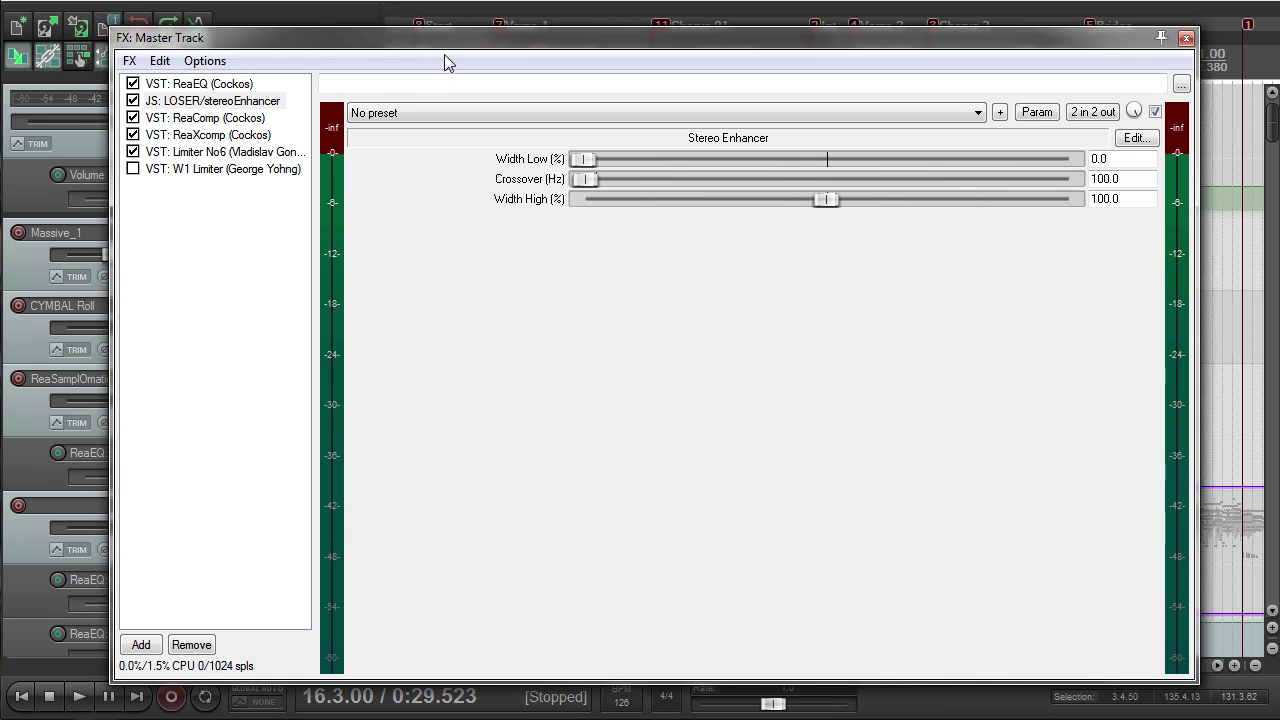
Step: Show the master's ReaComp with its Master Bus Glue preset and play the mix from 64.1.00 in Chorus 2
left_click(250, 117)
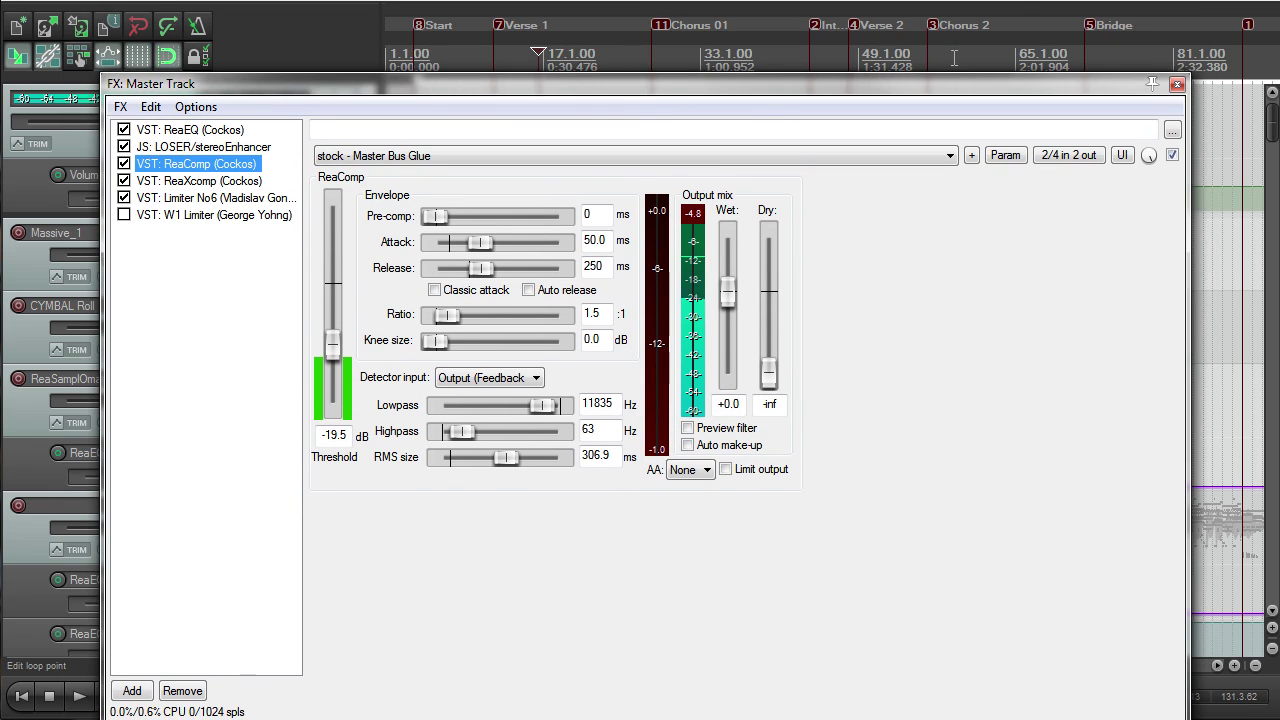
left_click(1006, 55)
key("space")
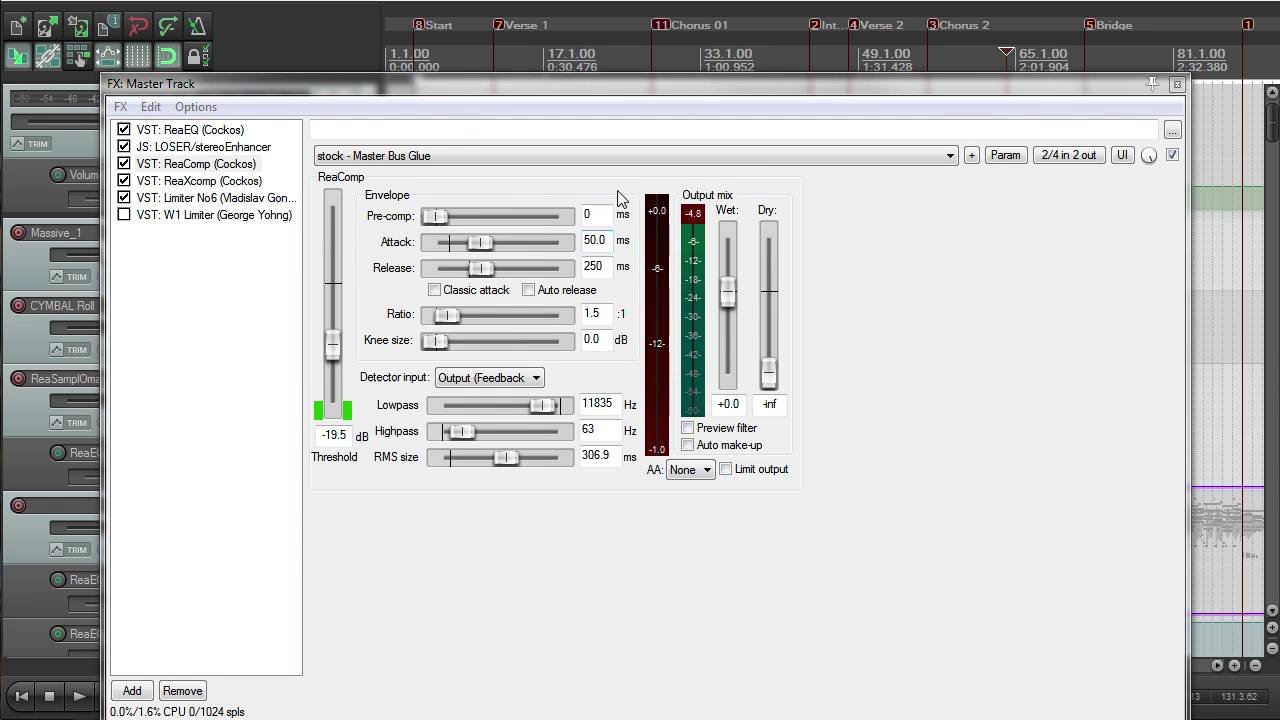
Step: Shrink and reposition the master effects window, and show the ReaXcomp multiband compressor with its Bode_Mastering preset
left_click(285, 180)
left_click_drag(563, 86, 526, 65)
left_click_drag(1186, 683, 903, 587)
left_click_drag(628, 38, 809, 64)
left_click(403, 170)
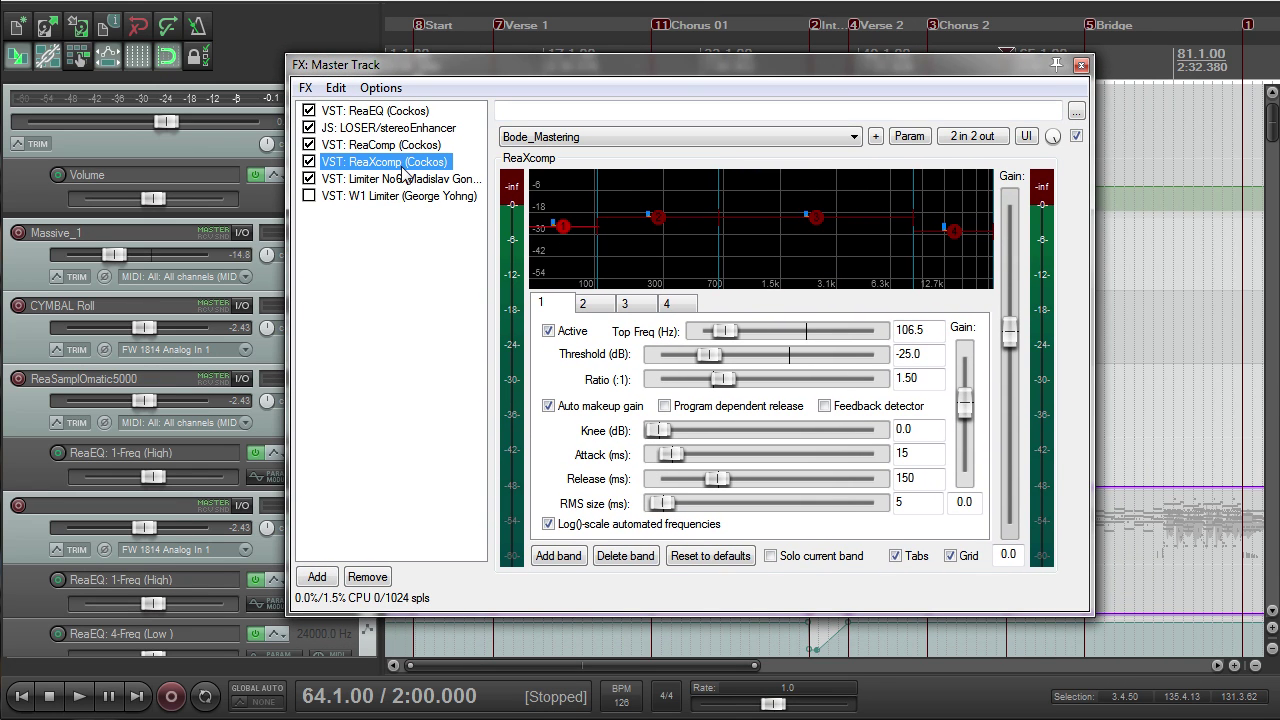
Step: Compare the mix from 64.1.00 with ReaXcomp bypassed and active, re-enabling it during playback
left_click(309, 179)
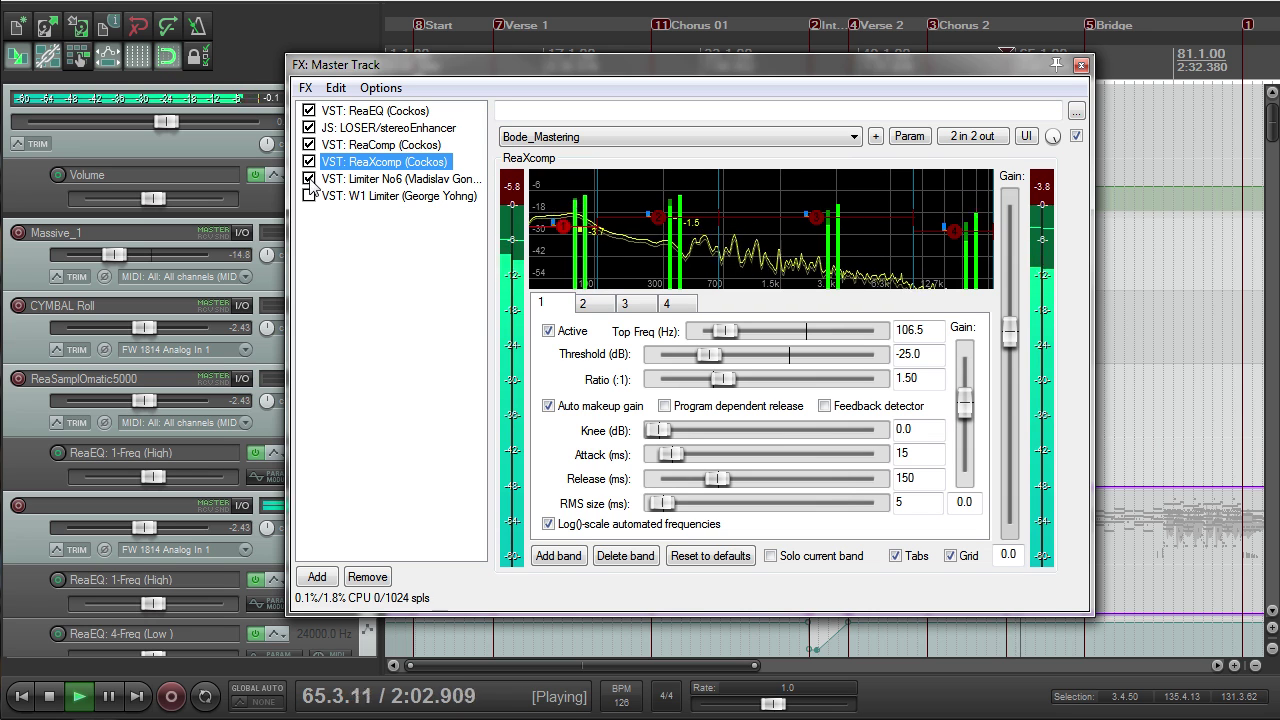
key("space")
left_click(309, 161)
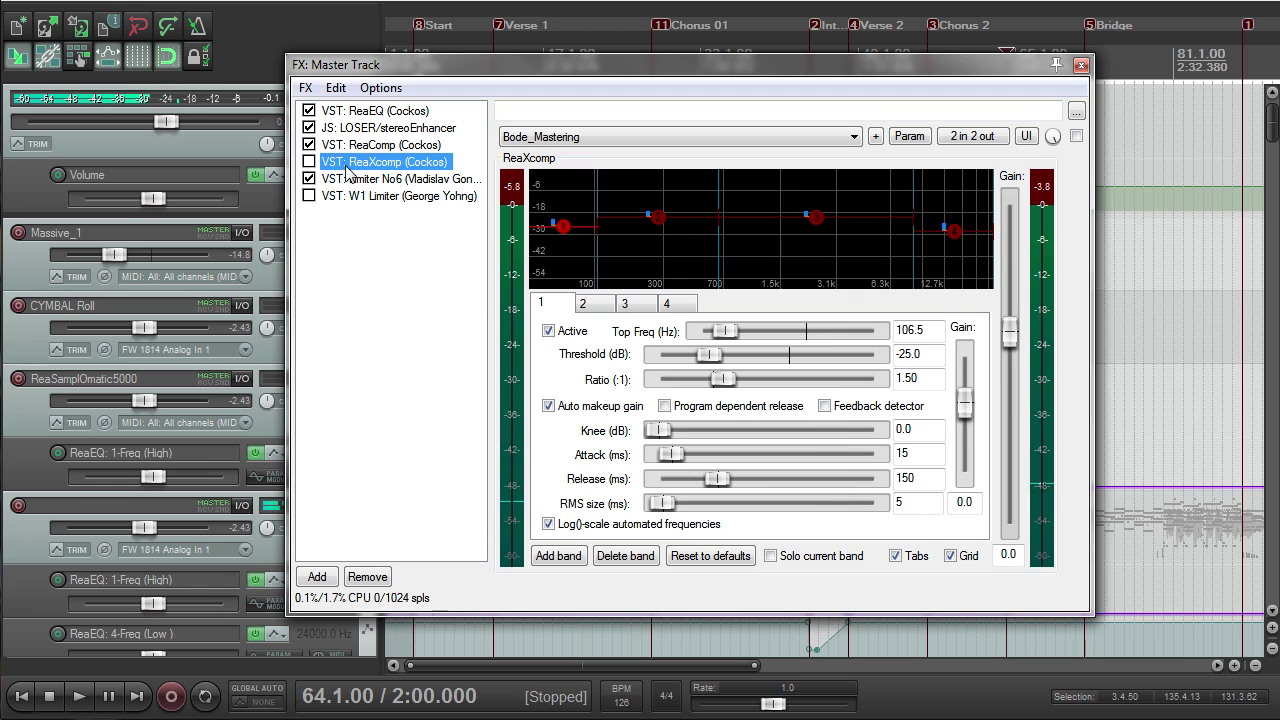
key("space")
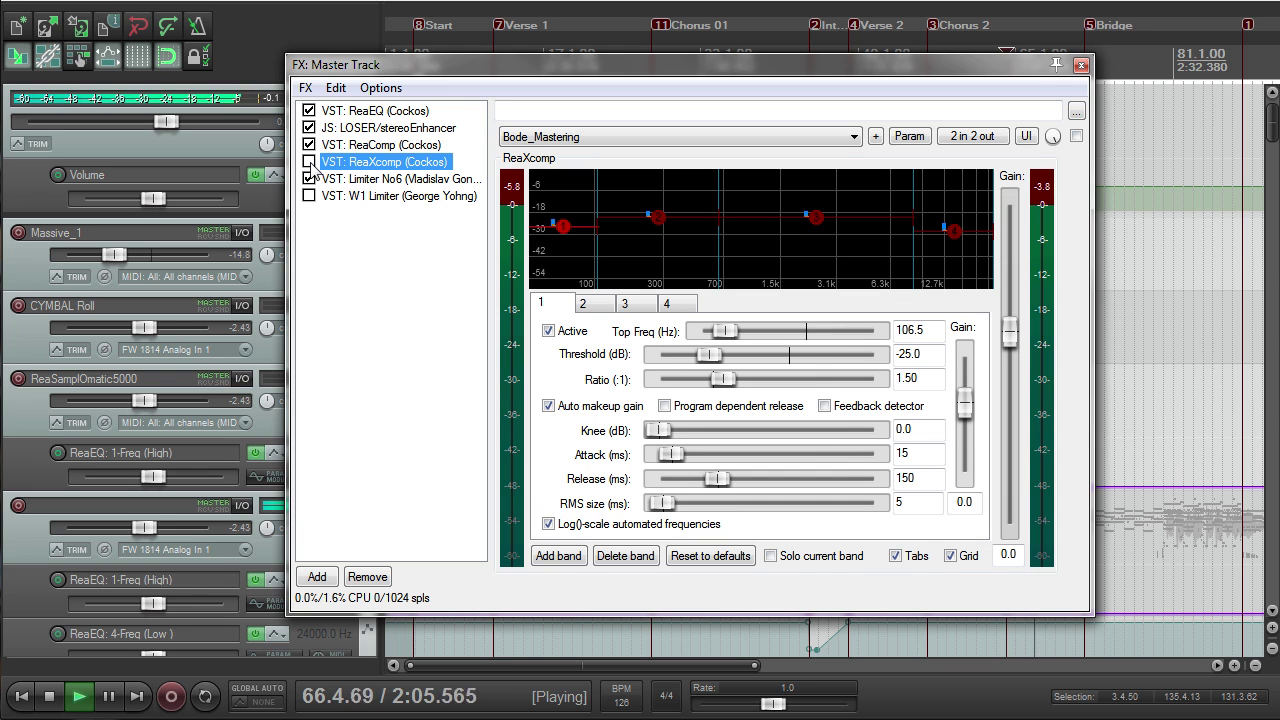
left_click(309, 162)
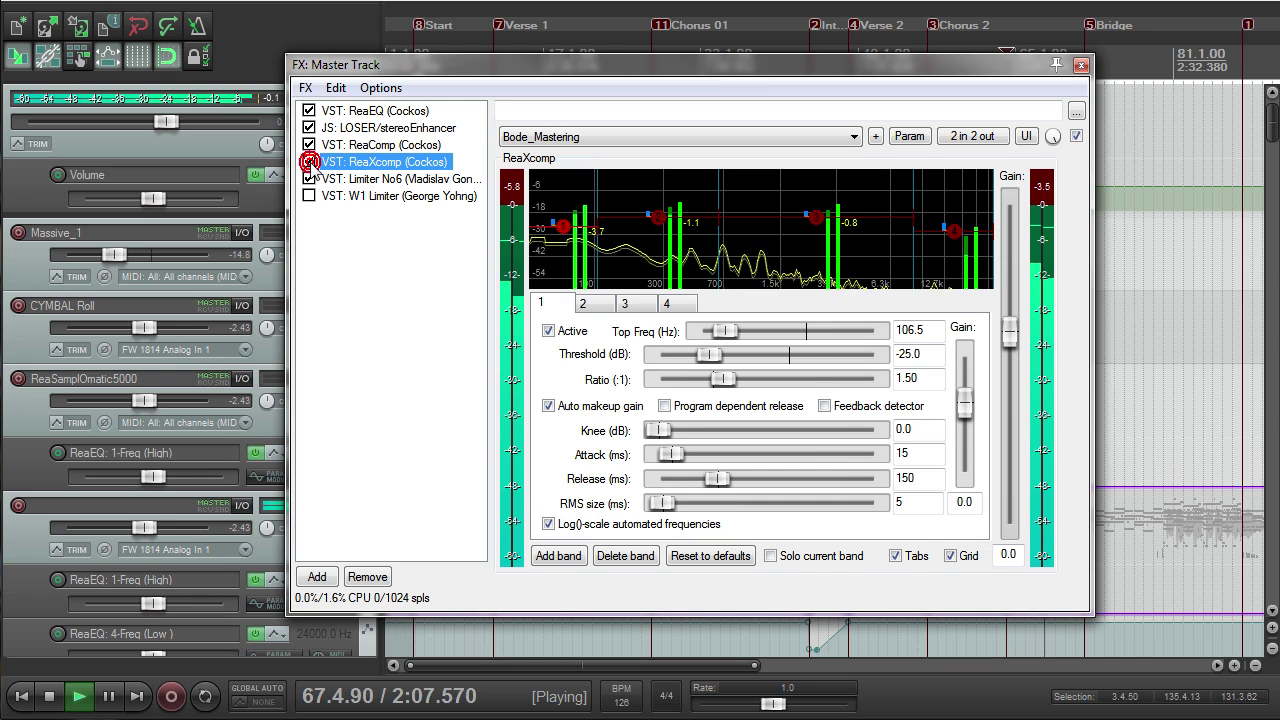
Step: Switch ReaXcomp off and on repeatedly during playback to hear its effect, leave it enabled and stop playback
left_click(309, 162)
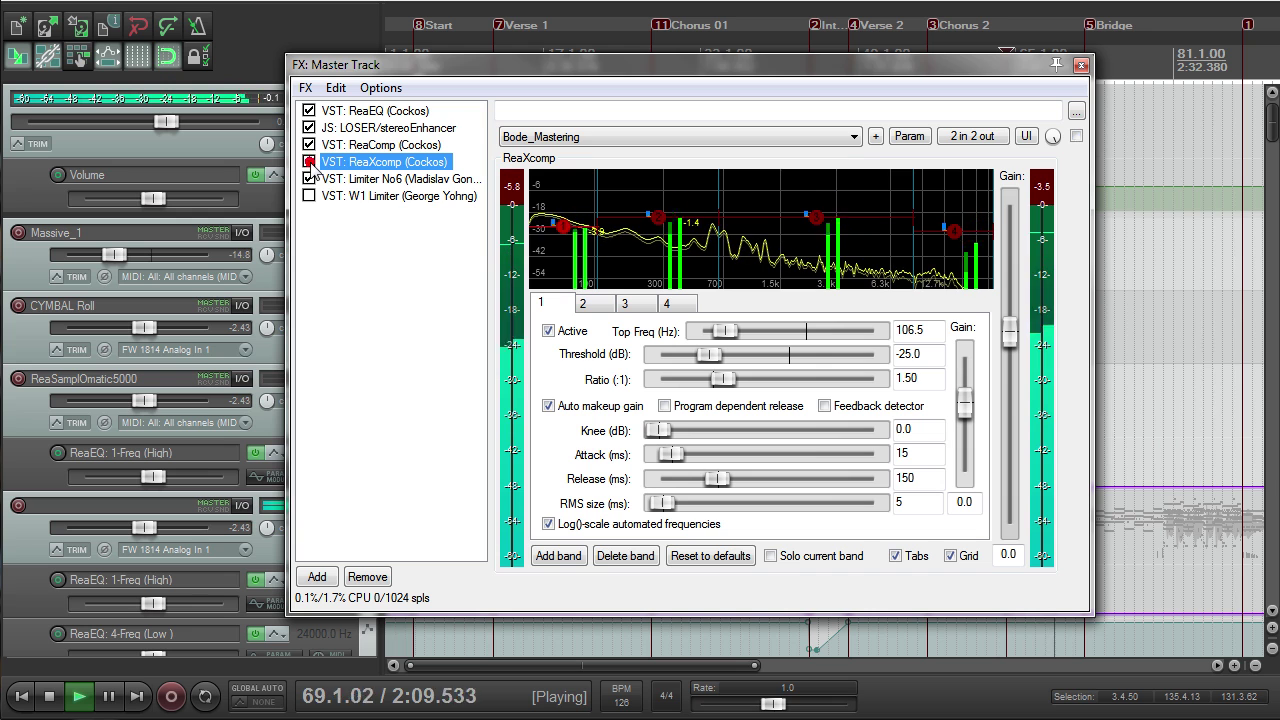
left_click(309, 162)
left_click(310, 162)
left_click(310, 162)
key("space")
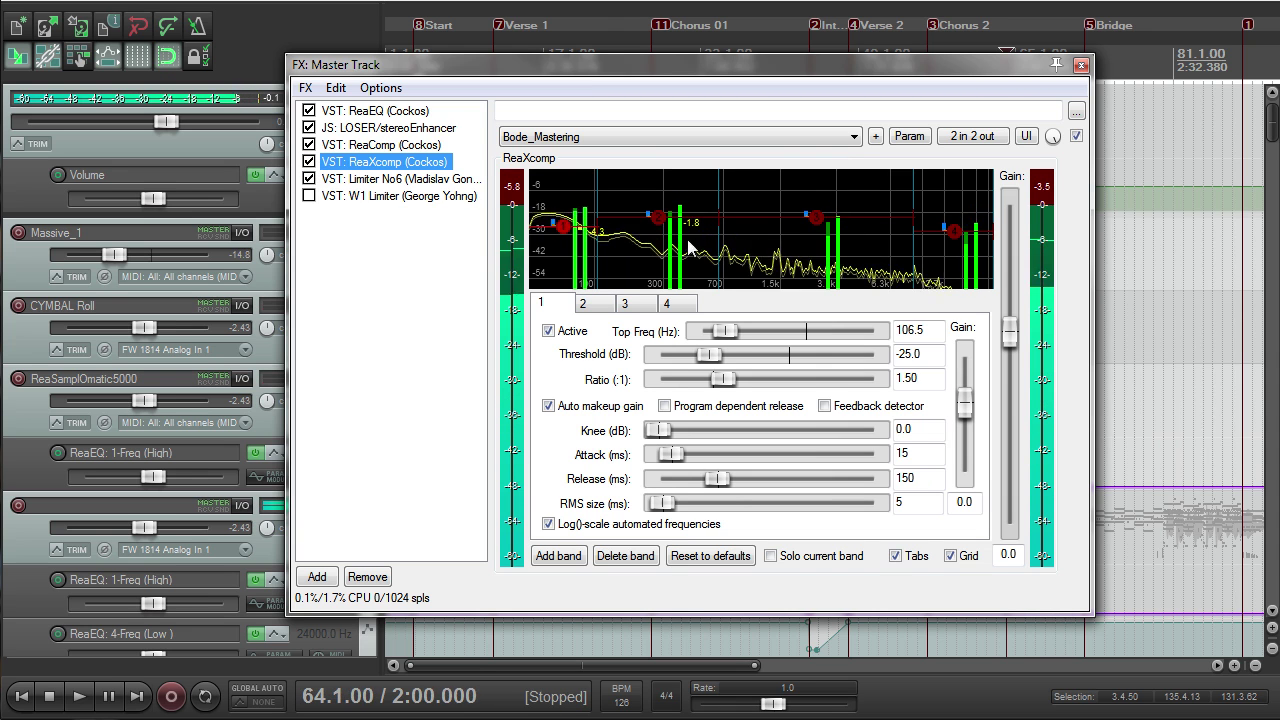
Step: Move the master effects window and inspect the settings of ReaXcomp's four bands, returning to band 1
left_click_drag(785, 65, 734, 40)
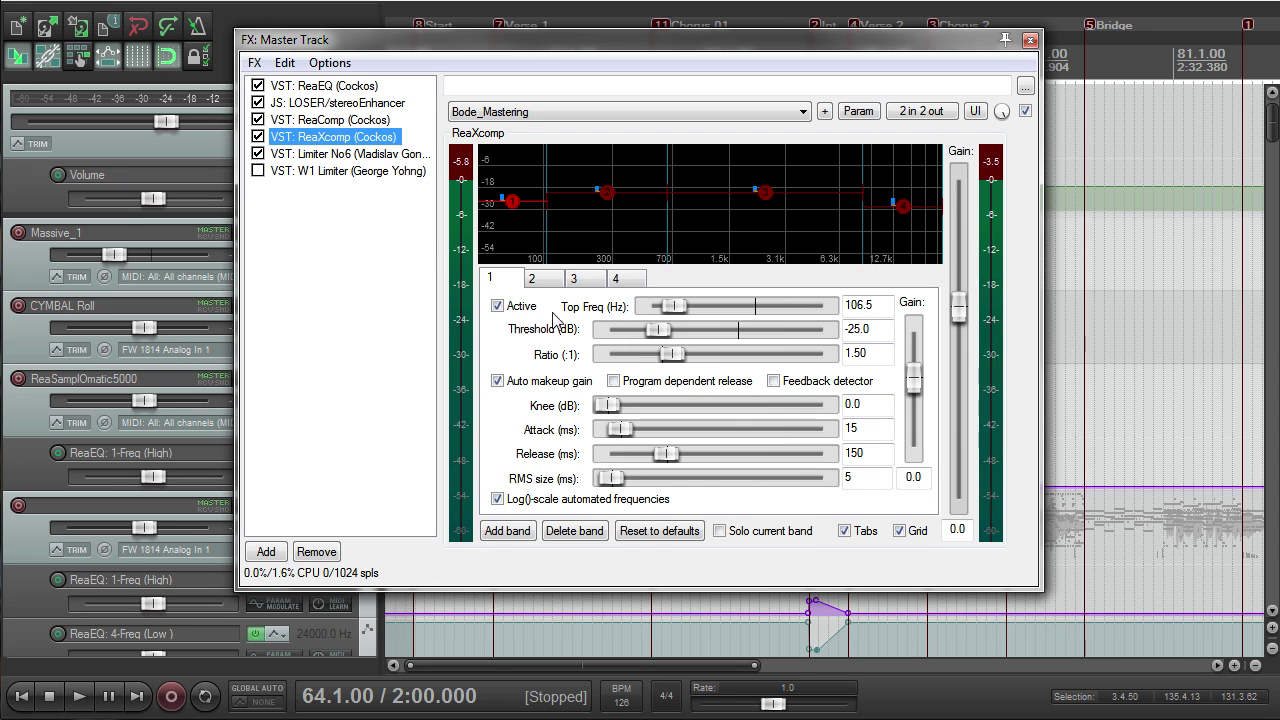
left_click(578, 278)
left_click(618, 278)
left_click(538, 279)
left_click(578, 280)
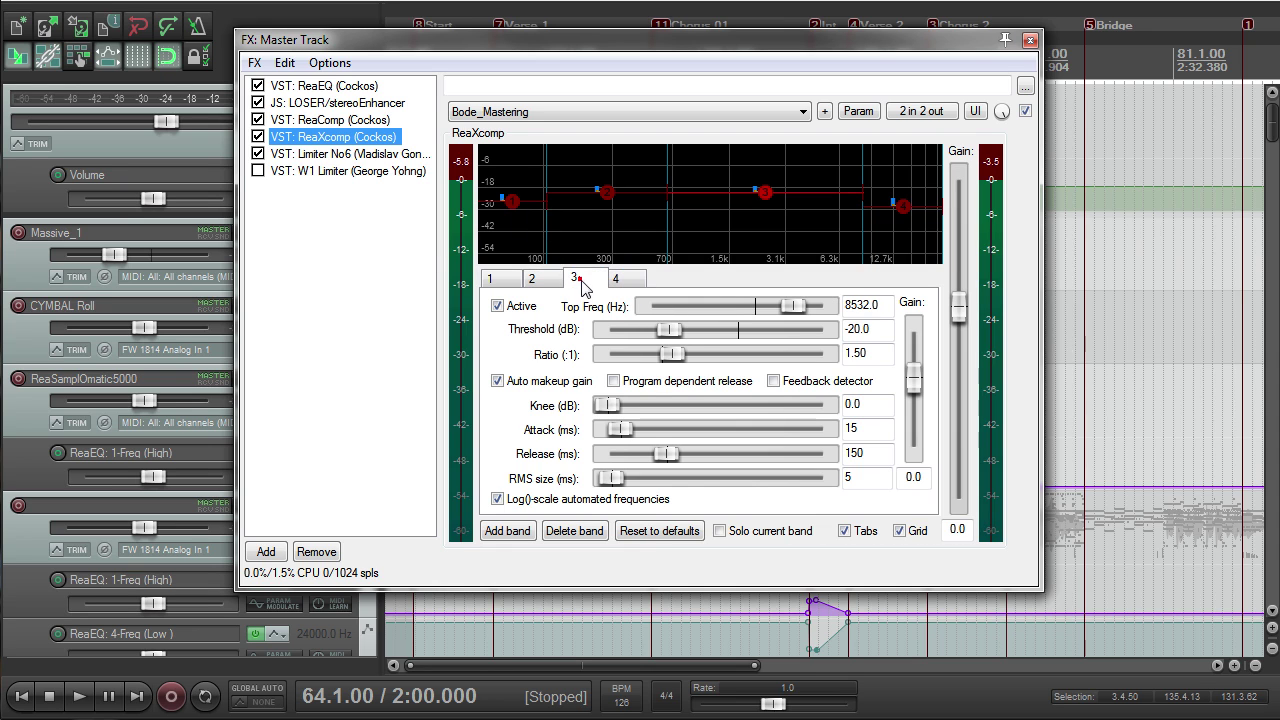
left_click(619, 278)
left_click(512, 281)
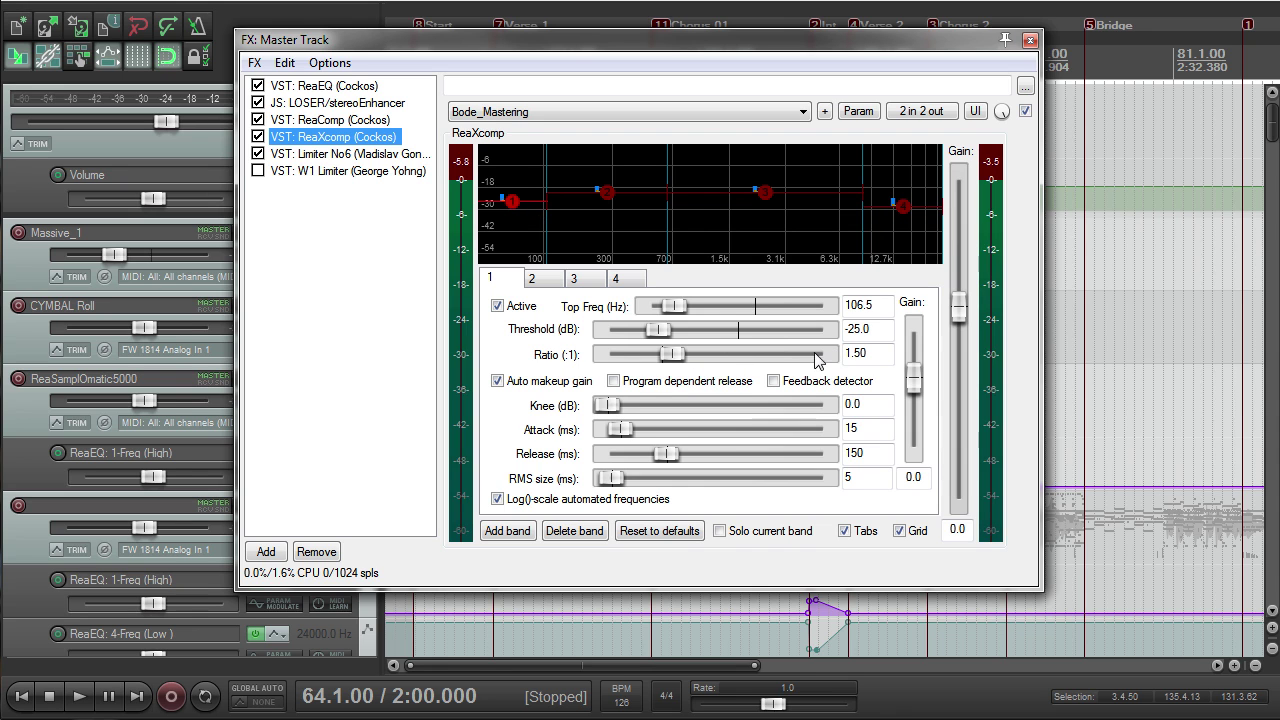
Step: Play the mix several times from 64.1.00 to observe ReaXcomp's gain reduction in each band, stopping playback at the end
key("space")
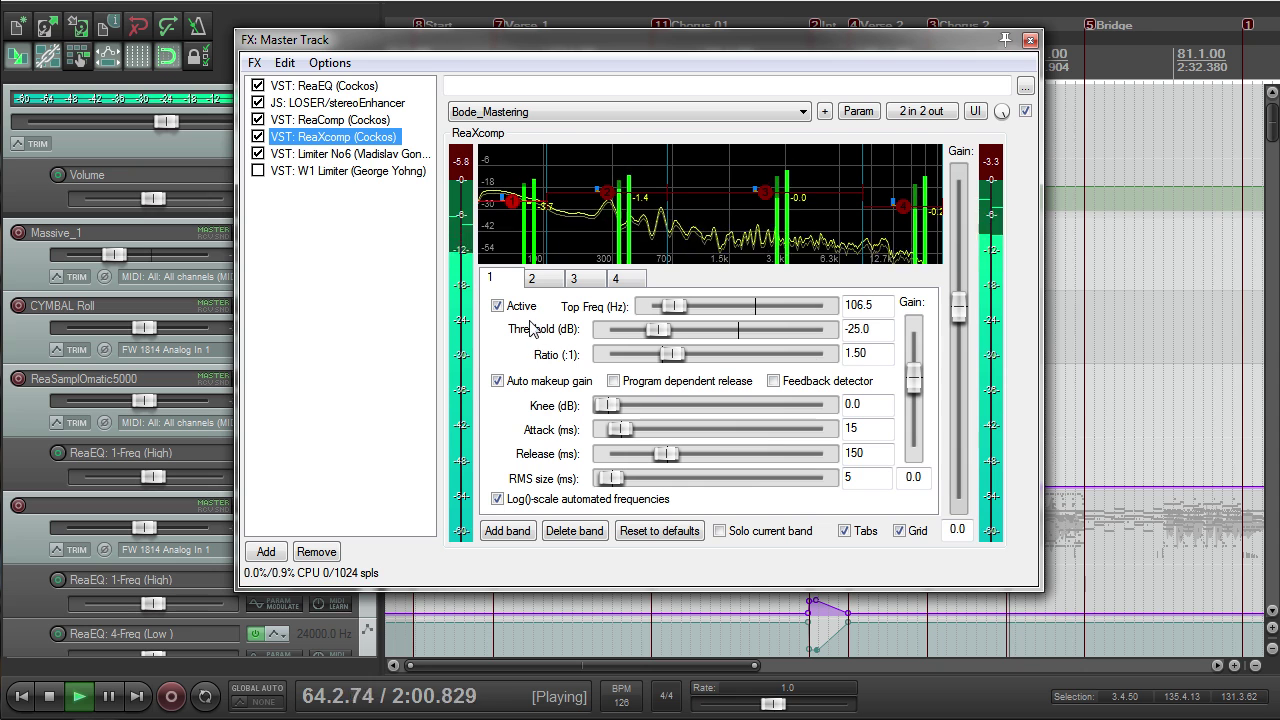
key("space")
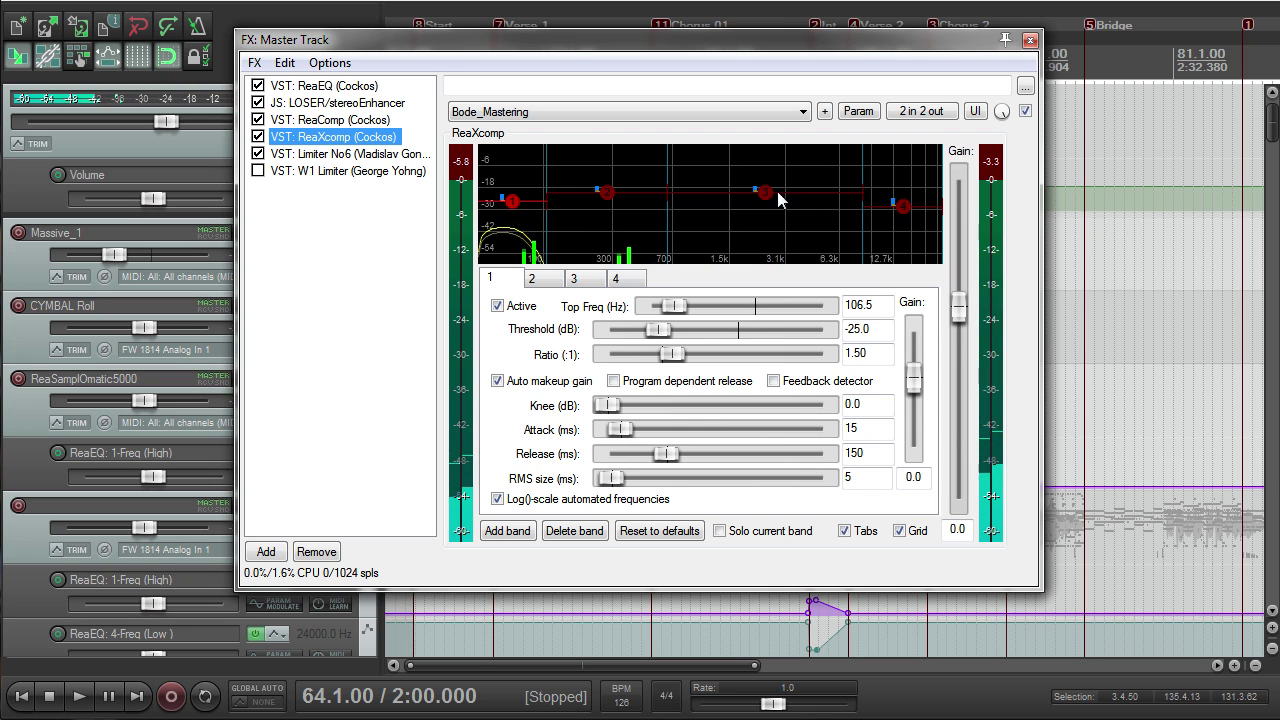
key("space")
key("space")
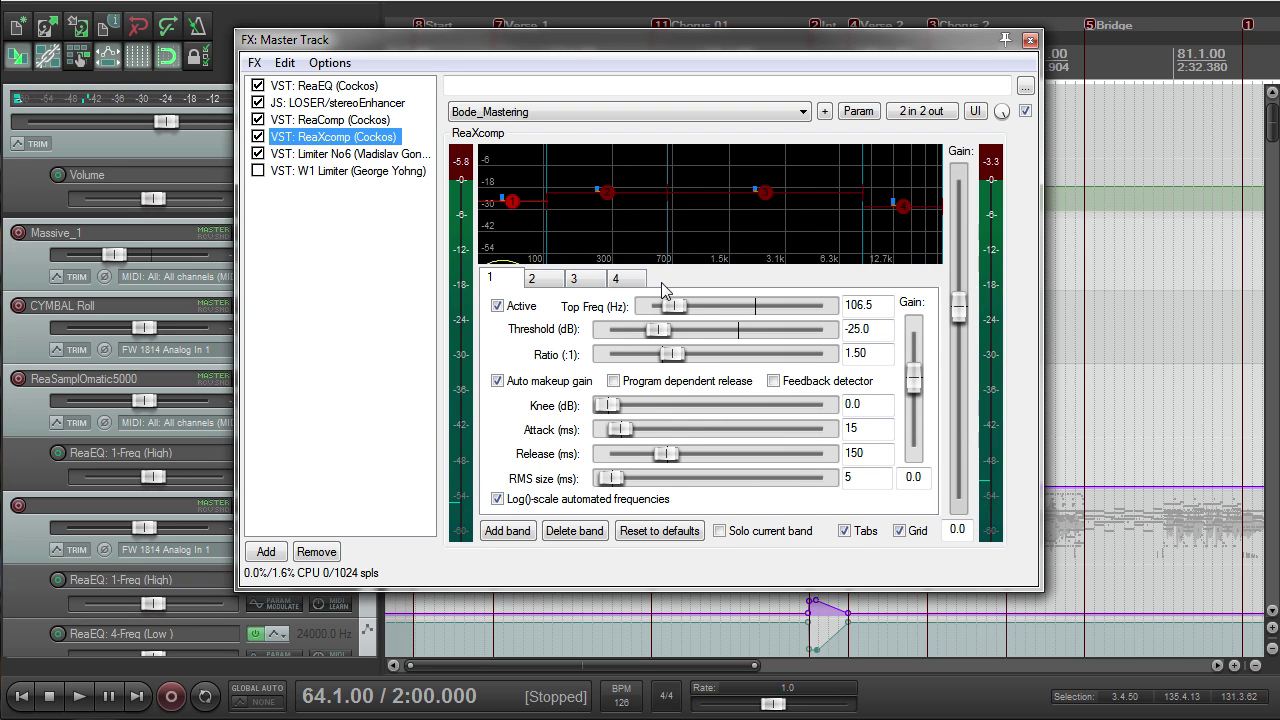
key("space")
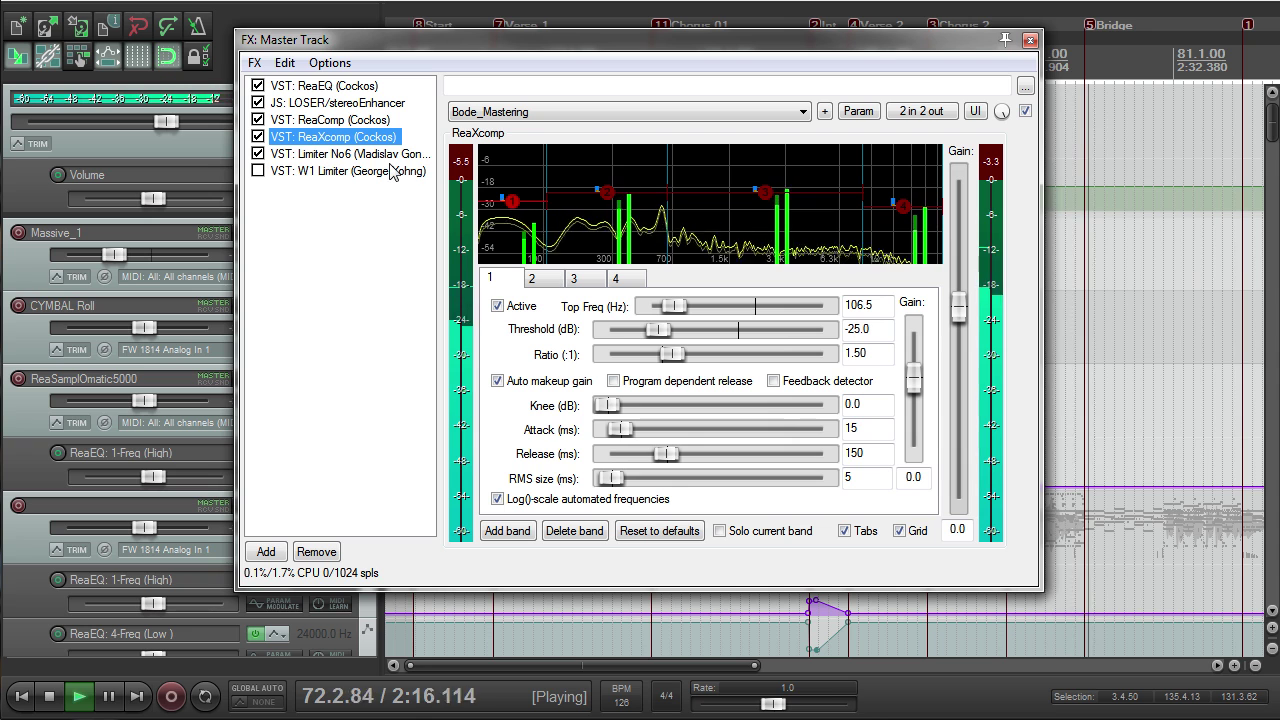
key("space")
Step: Show Limiter No6 with its BASIC MASTERINT preset, and widen the effects list and window to fit the full names and controls
left_click(383, 157)
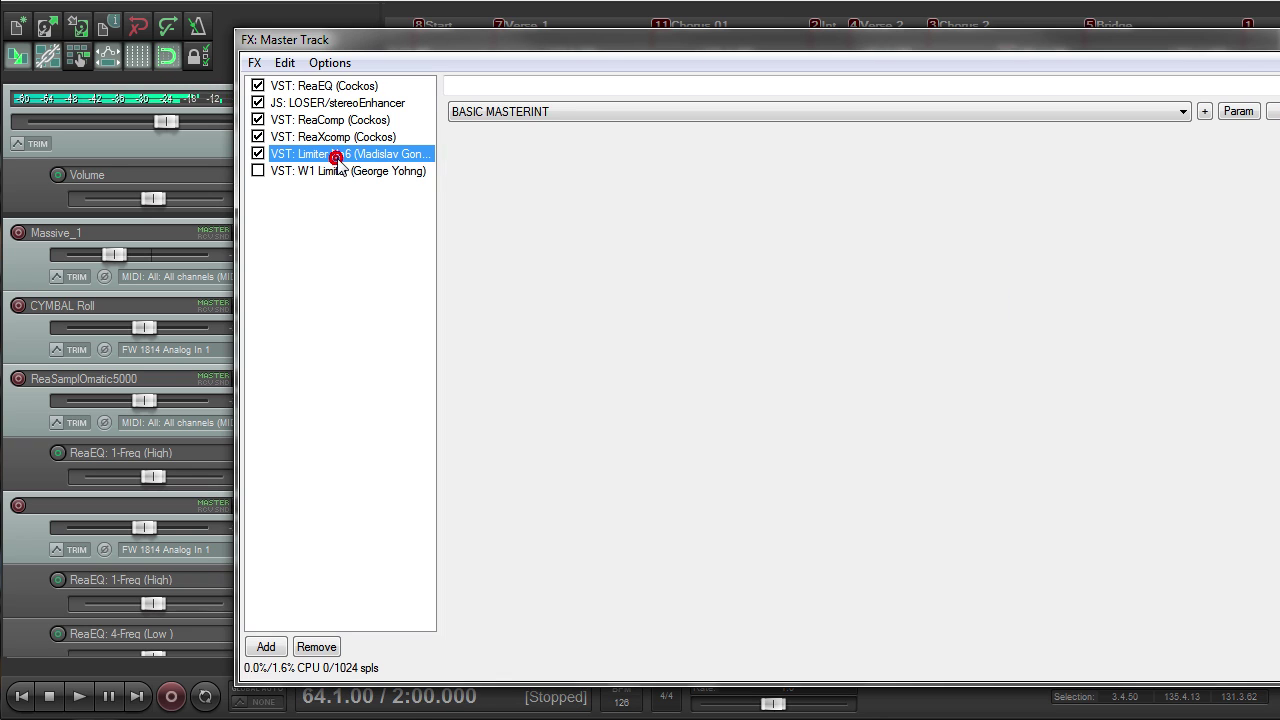
left_click_drag(620, 39, 432, 19)
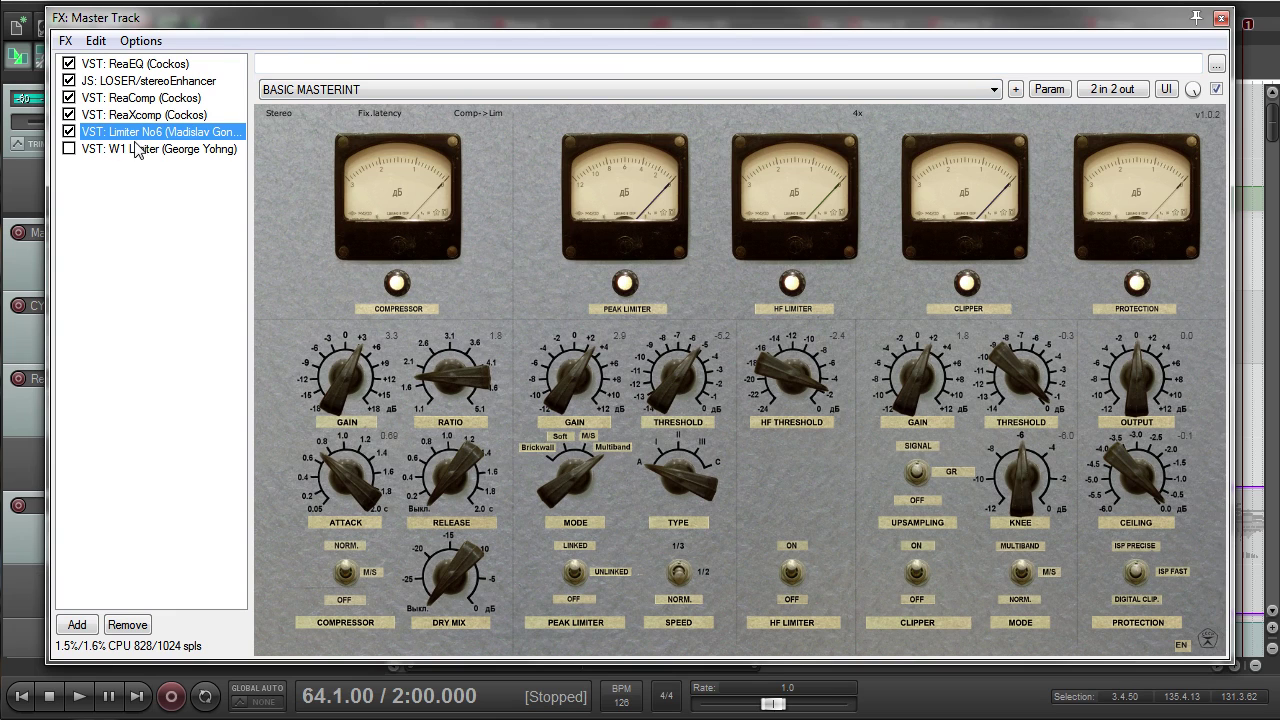
left_click_drag(250, 137, 278, 137)
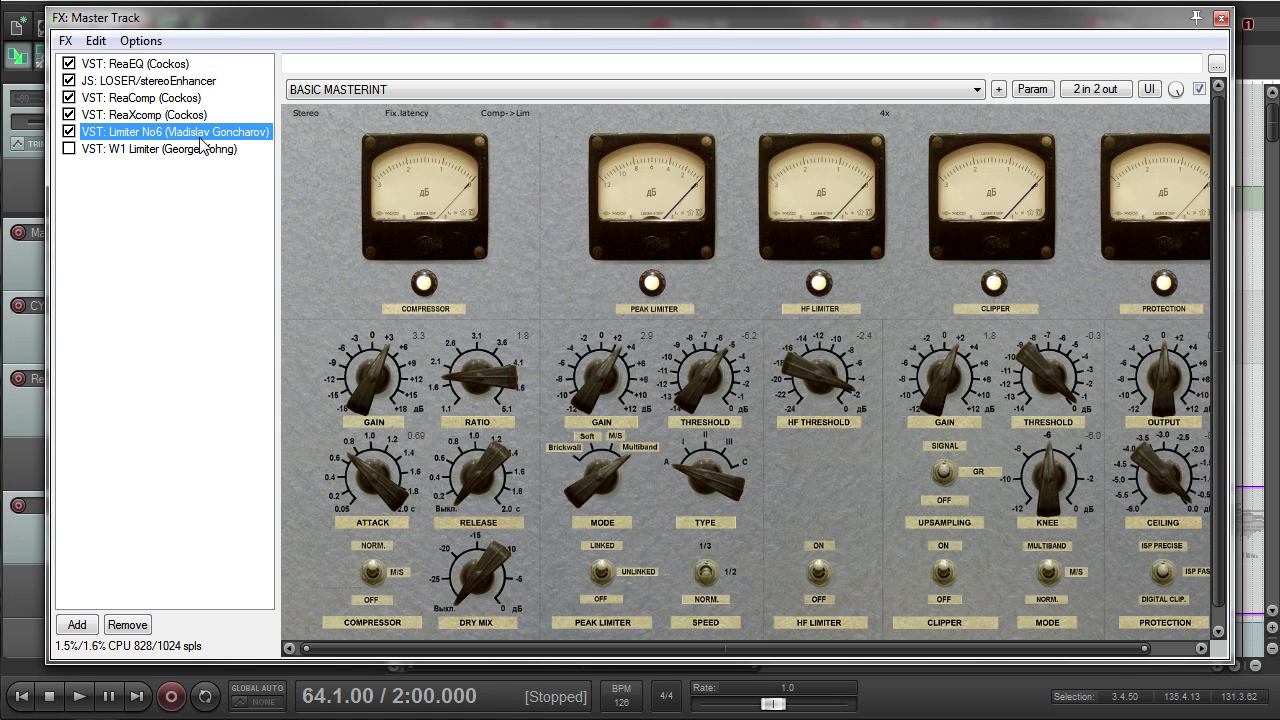
mouse_move(385, 28)
left_mouse_down()
mouse_move(331, 11)
mouse_move(372, 34)
left_mouse_up()
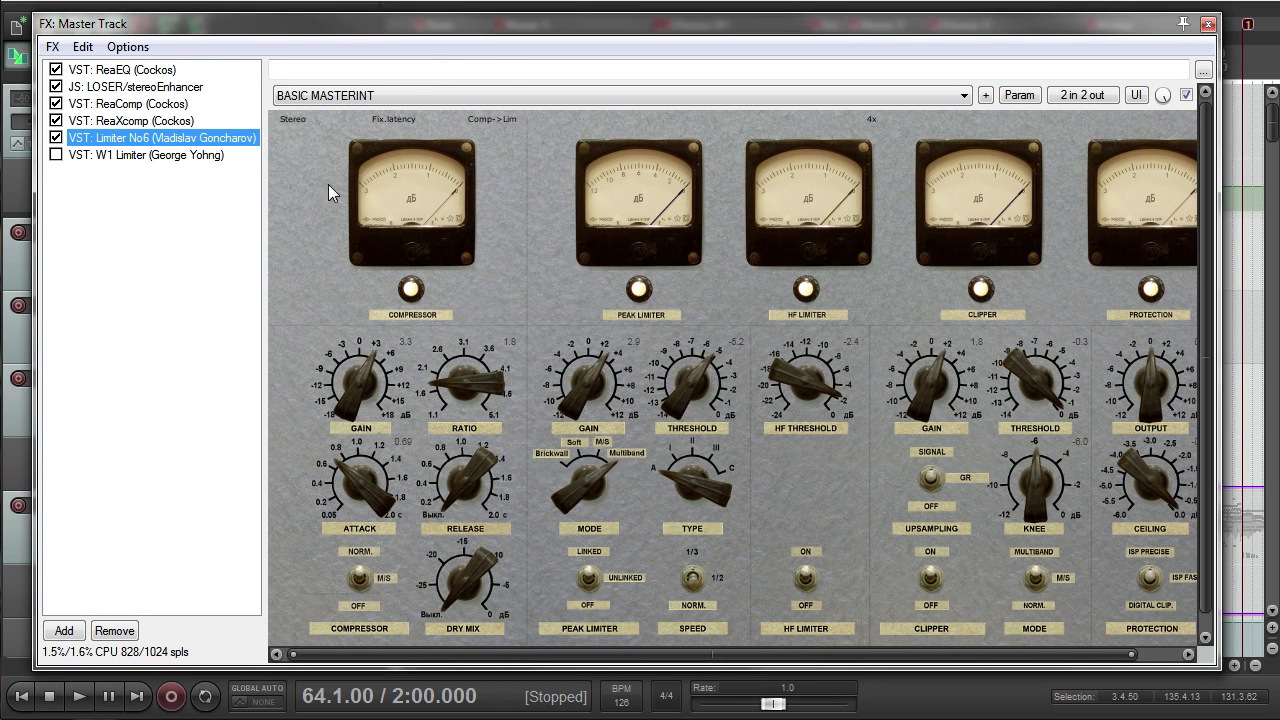
left_click_drag(1216, 252, 1248, 252)
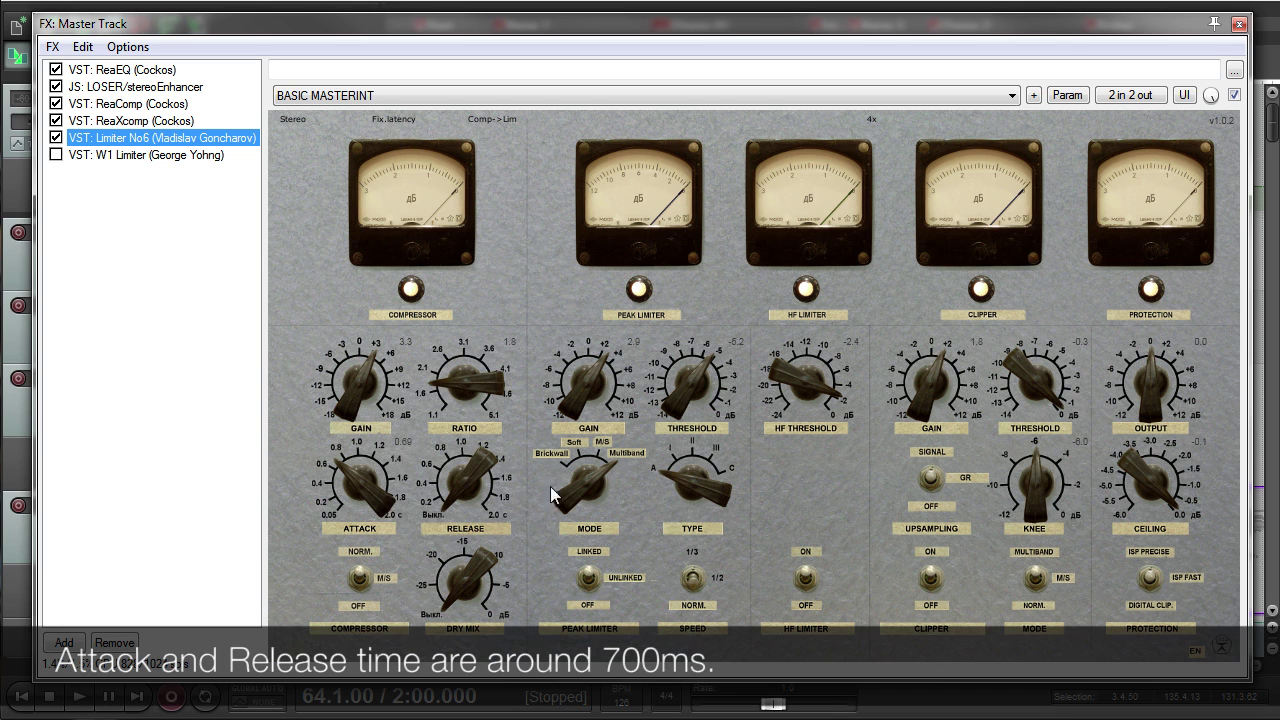
Step: Play the mix repeatedly from 64.1.00 to observe Limiter No6's compressor and peak limiter meters, stopping playback at the end
key("space")
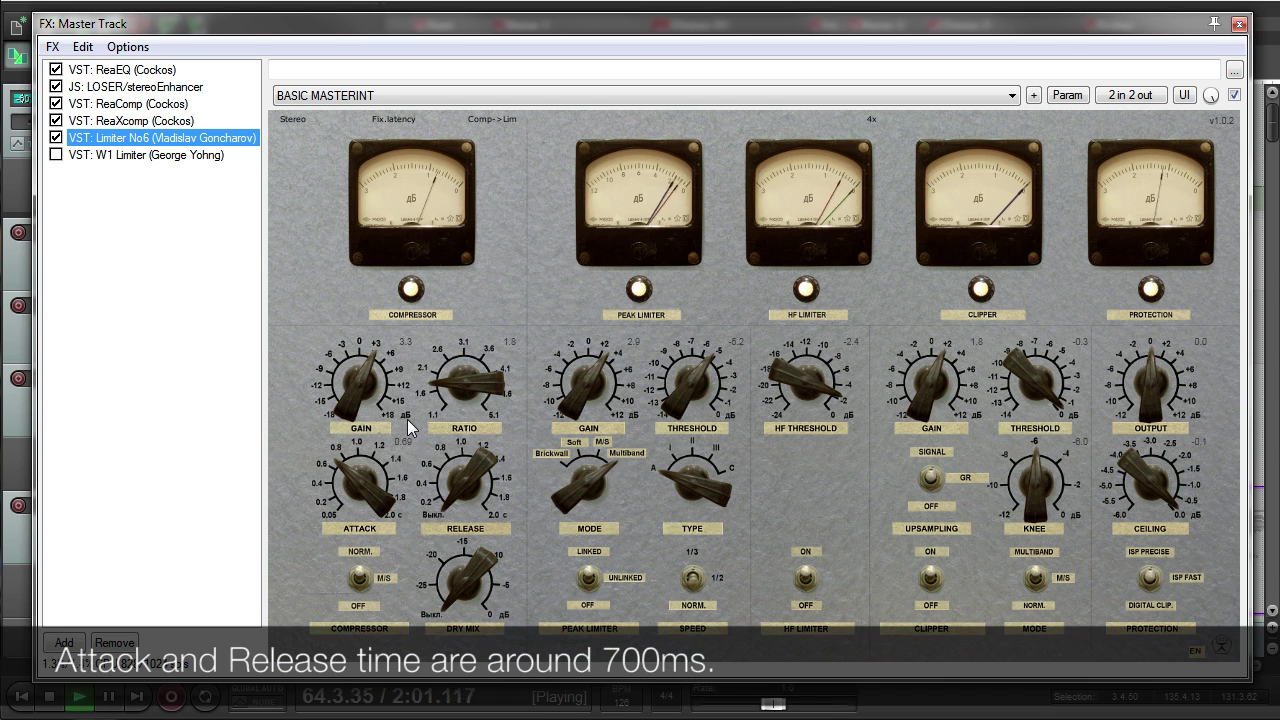
key("space")
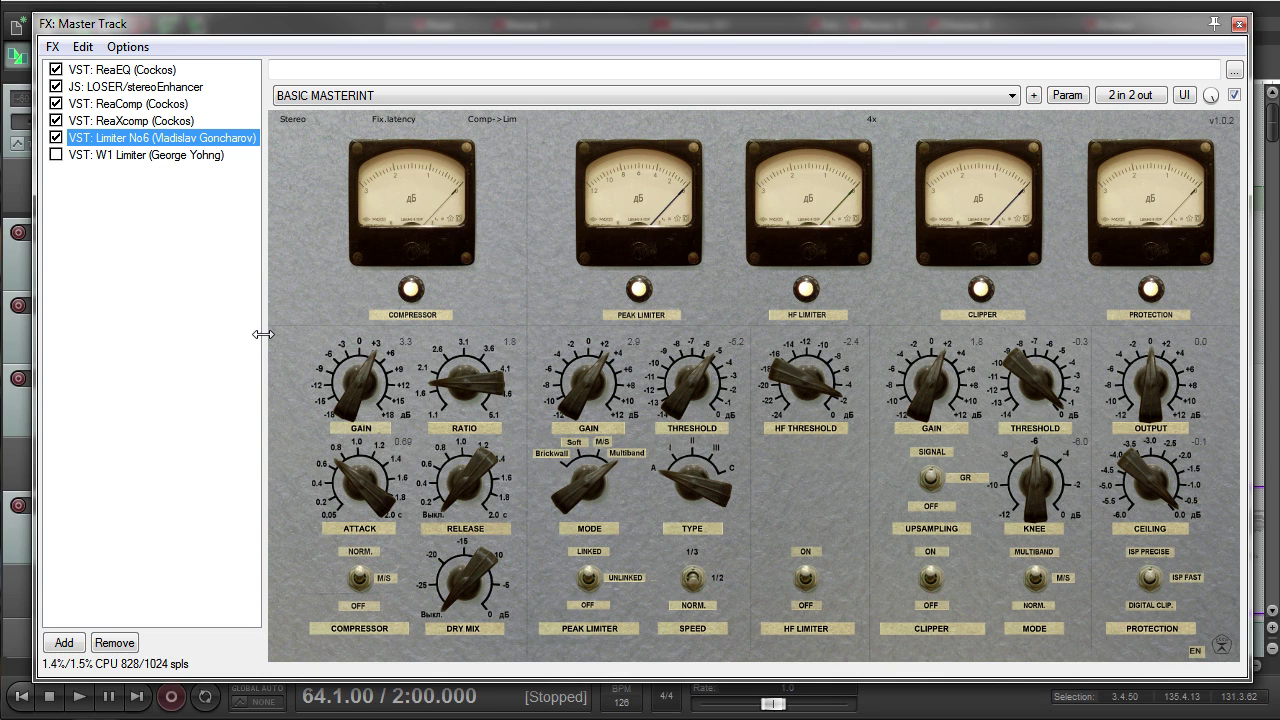
key("space")
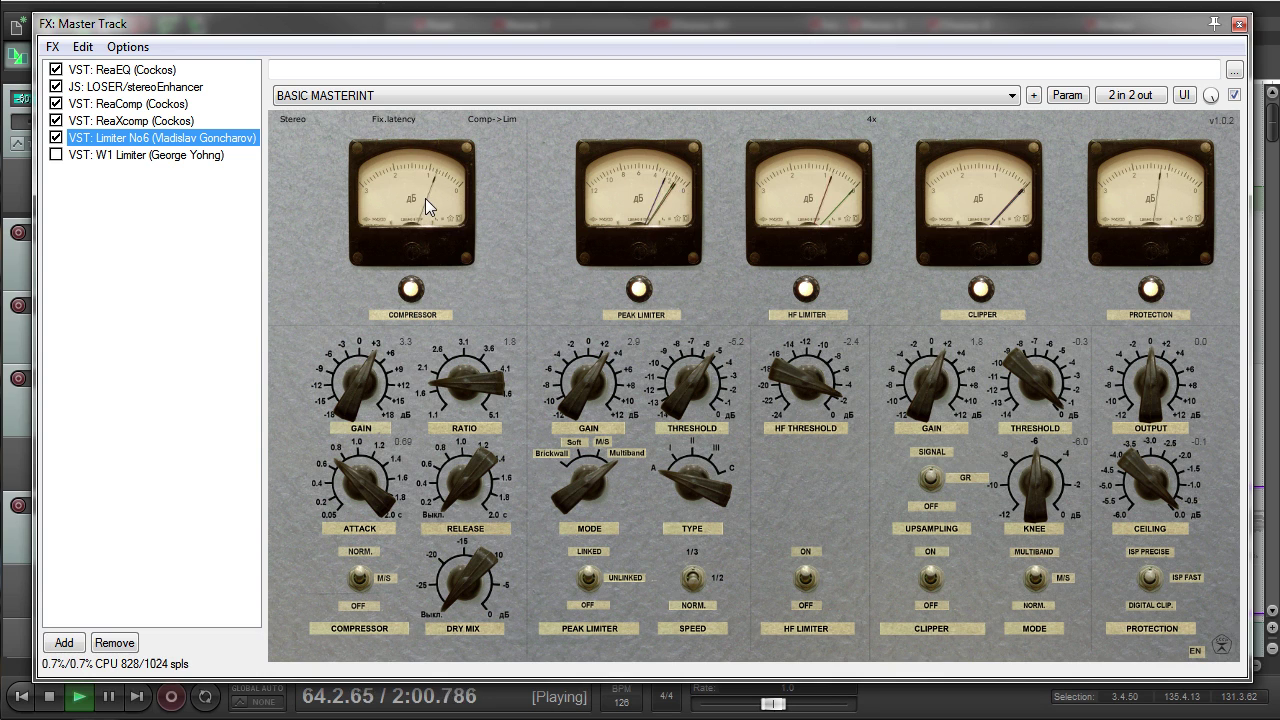
key("space")
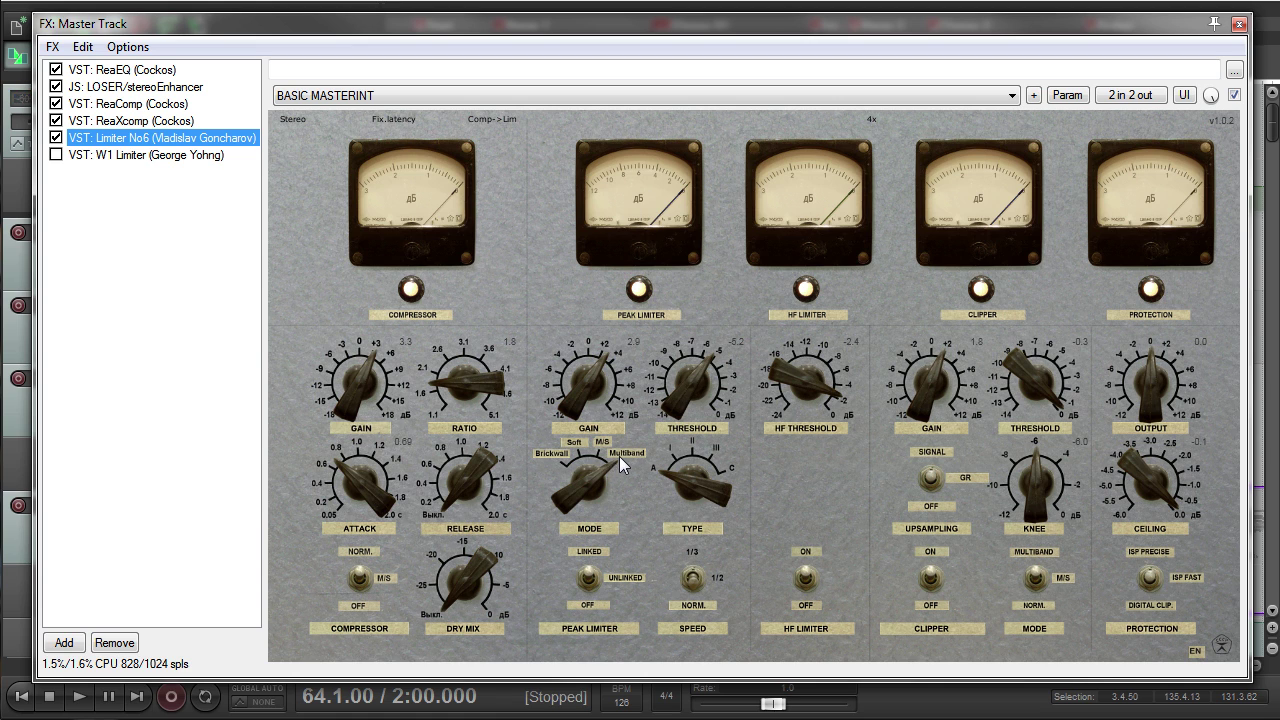
key("space")
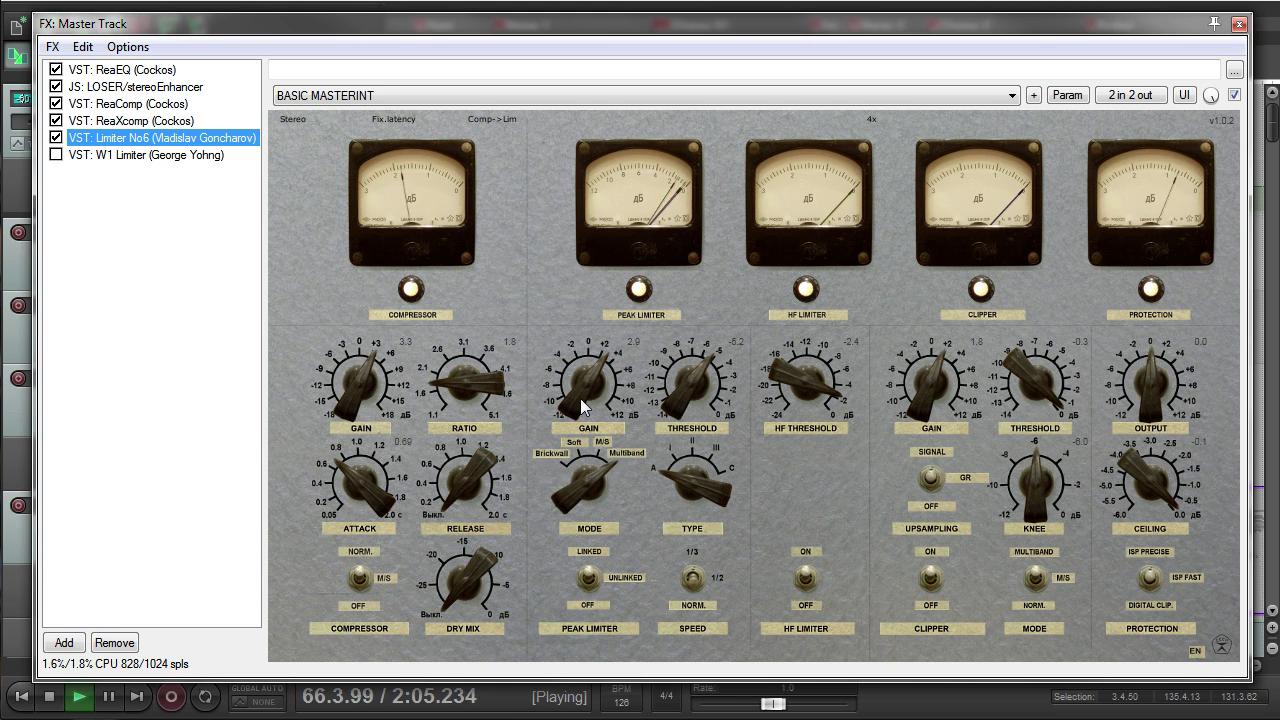
key("space")
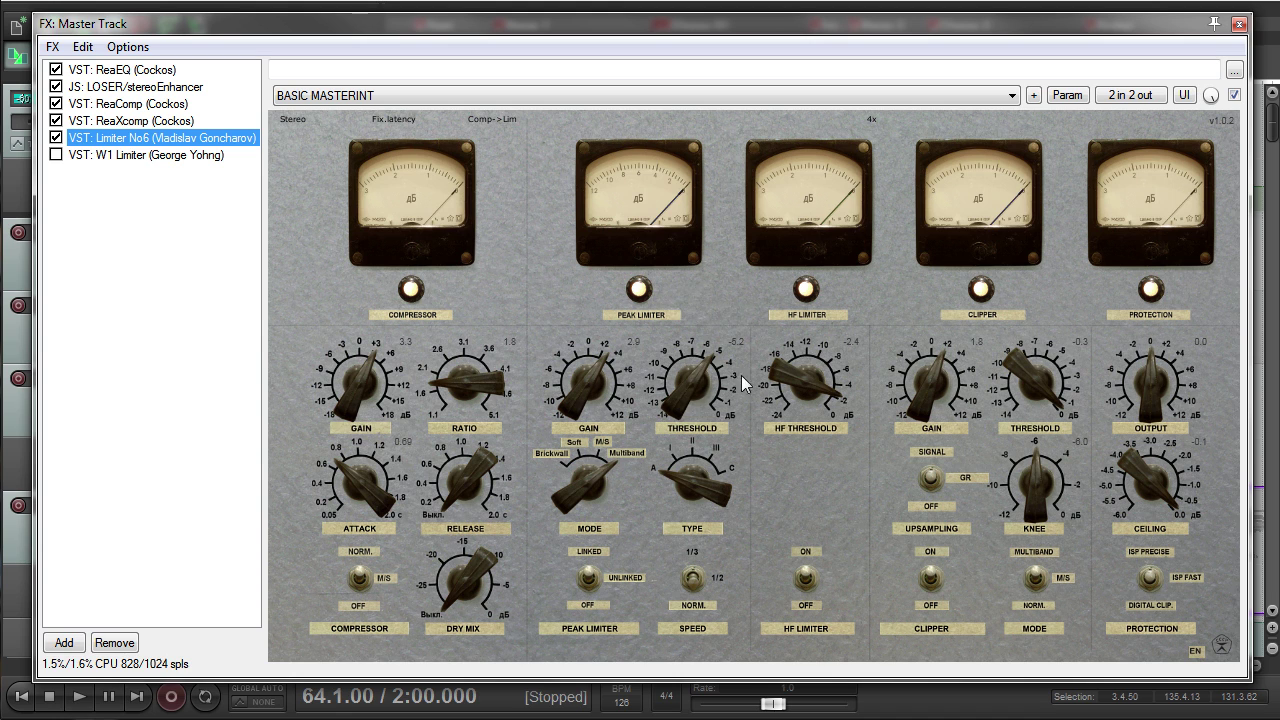
Step: During playback, reset Limiter No6's peak limiter threshold to 0.0, readjust it to -5.1 and stop the mix
key("space")
double_click(684, 396)
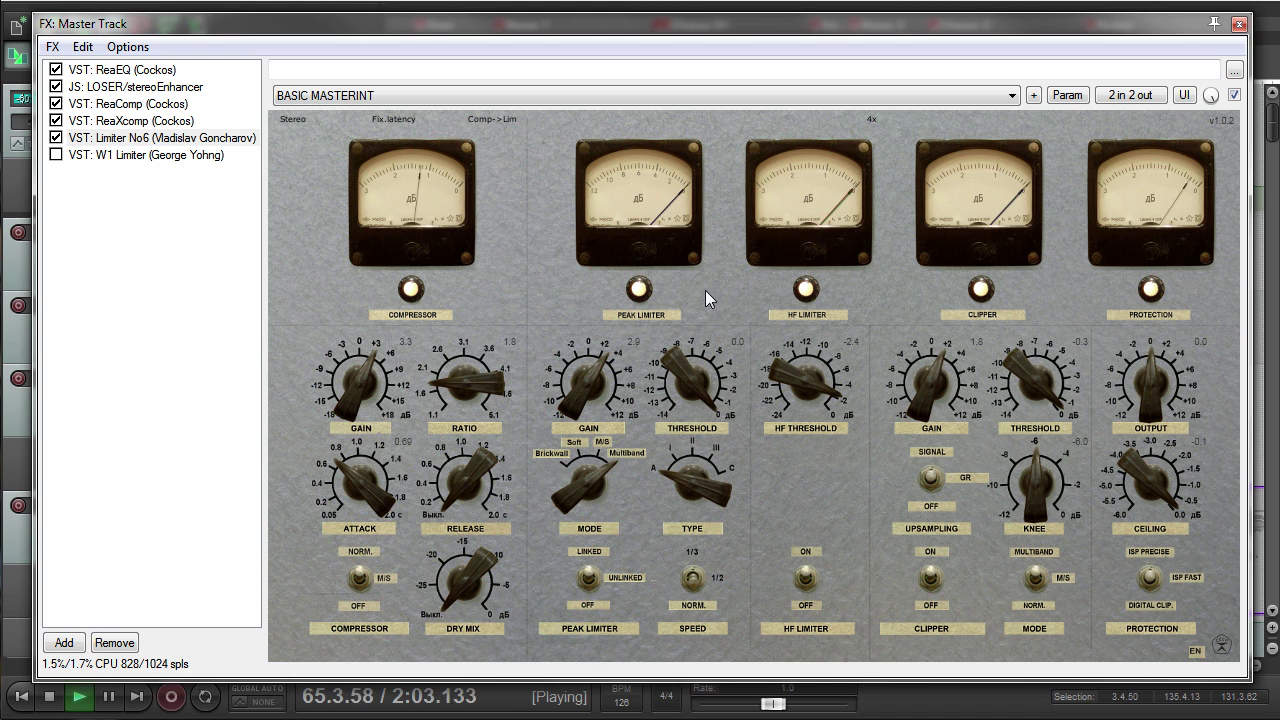
left_click_drag(682, 364, 692, 444)
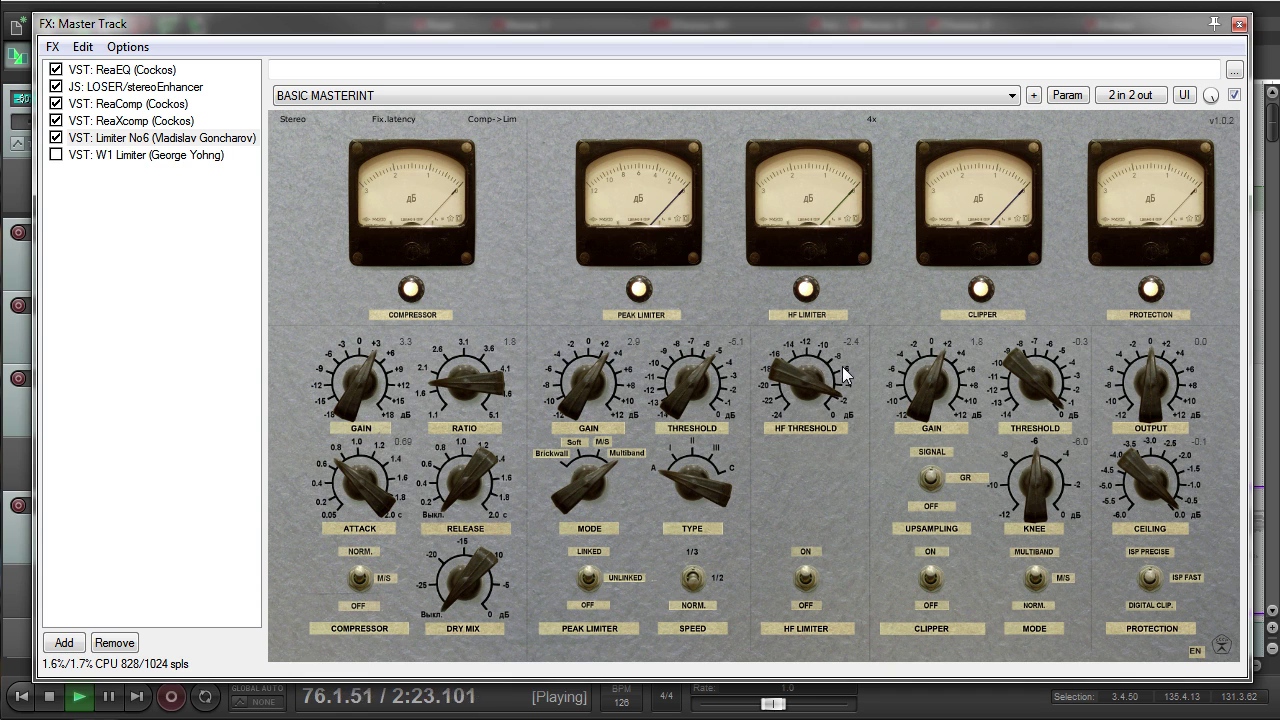
key("space")
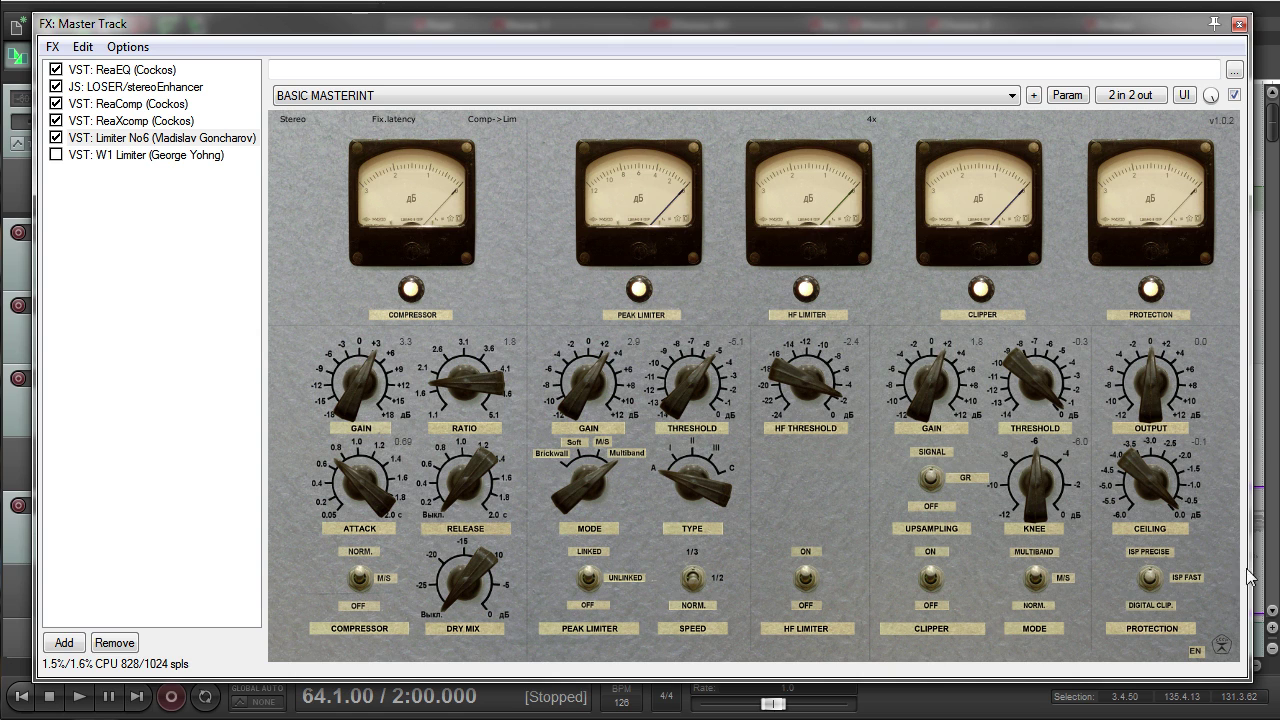
Step: Play the mix while raising Limiter No6's clipper gain to 8.3, stop playback and bring the gain down to 2.3
key("space")
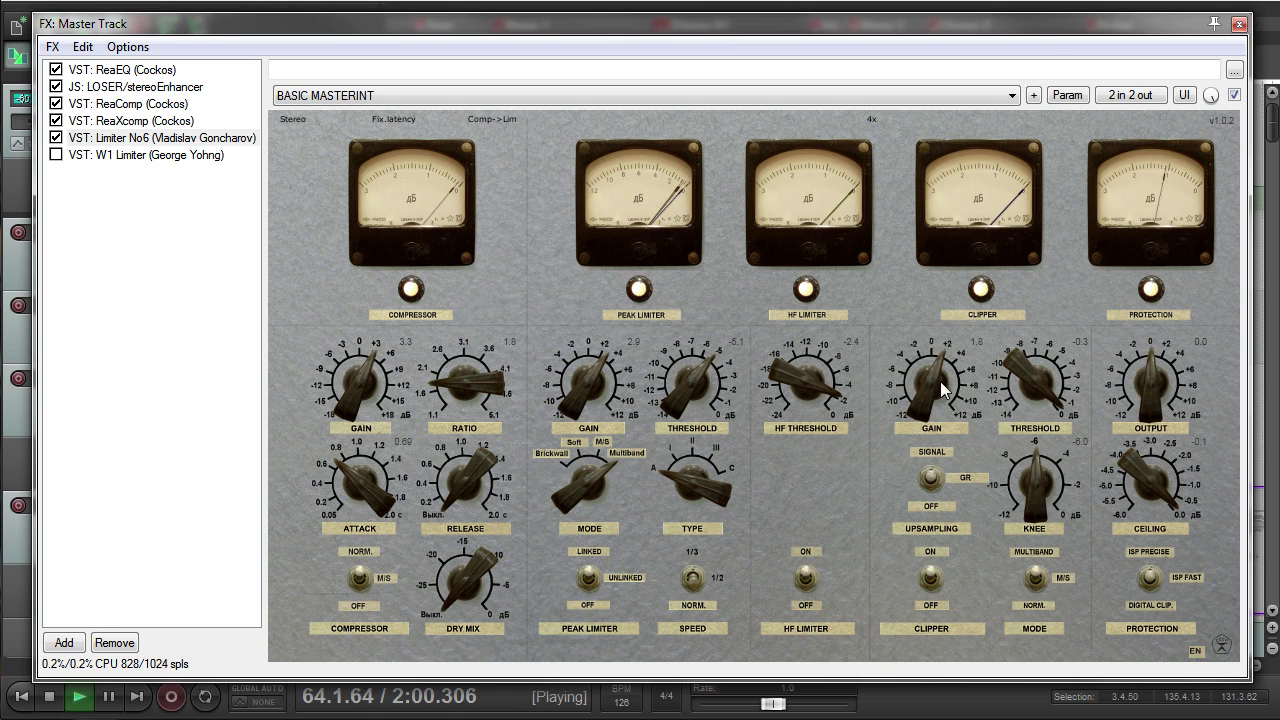
key("space")
key("space")
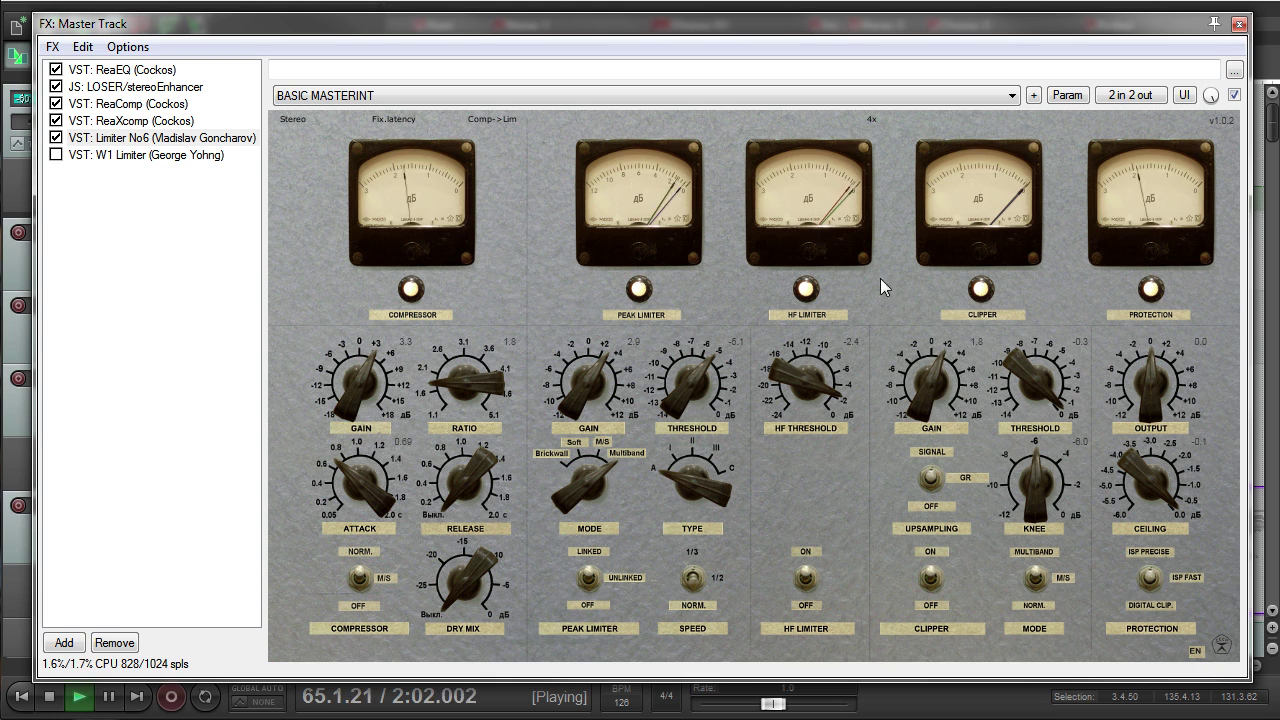
left_click_drag(927, 408, 929, 349)
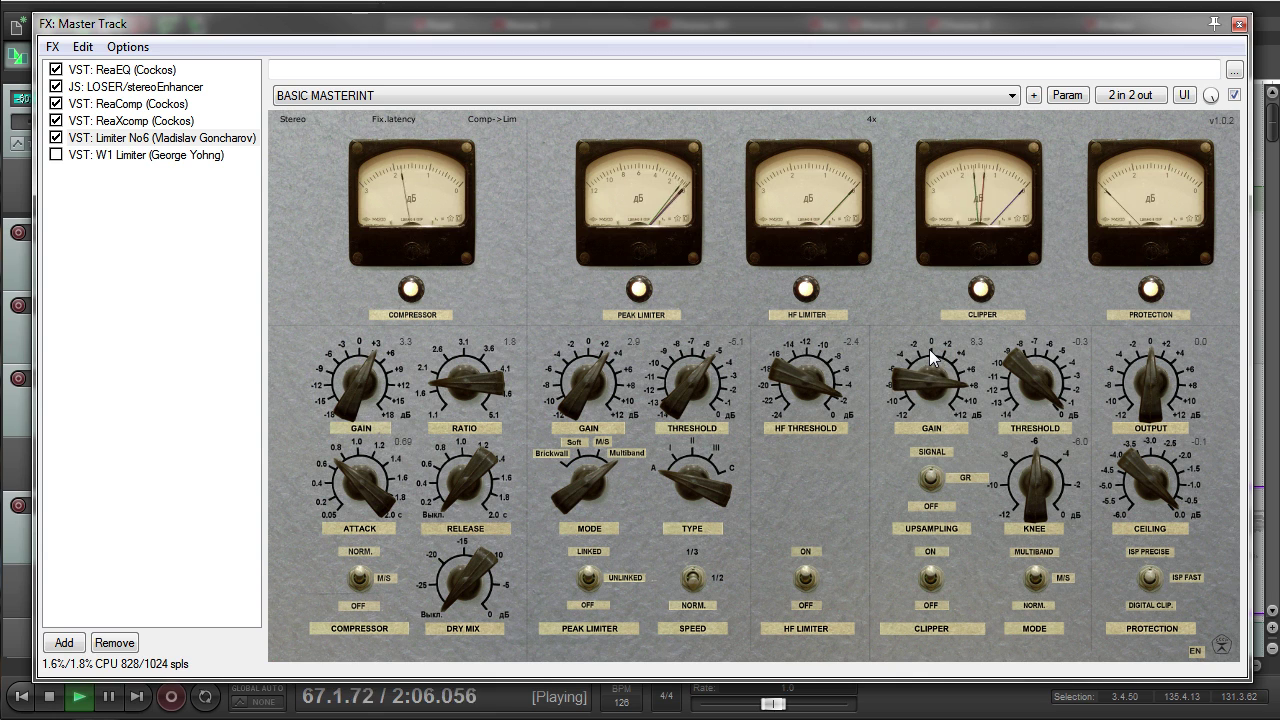
key("space")
left_click_drag(917, 366, 925, 425)
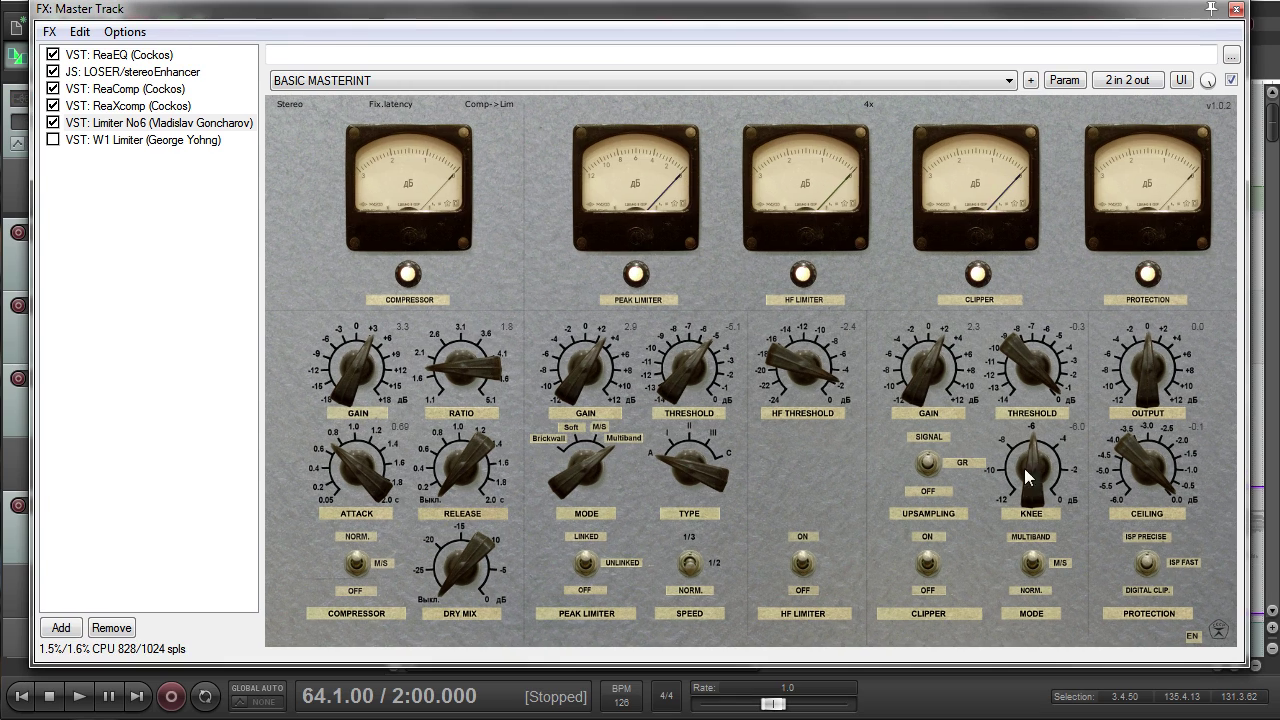
mouse_move(294, 20)
left_mouse_down()
mouse_move(410, 128)
mouse_move(384, 2)
mouse_move(269, 46)
mouse_move(280, 33)
mouse_move(326, 34)
mouse_move(313, 33)
left_mouse_up()
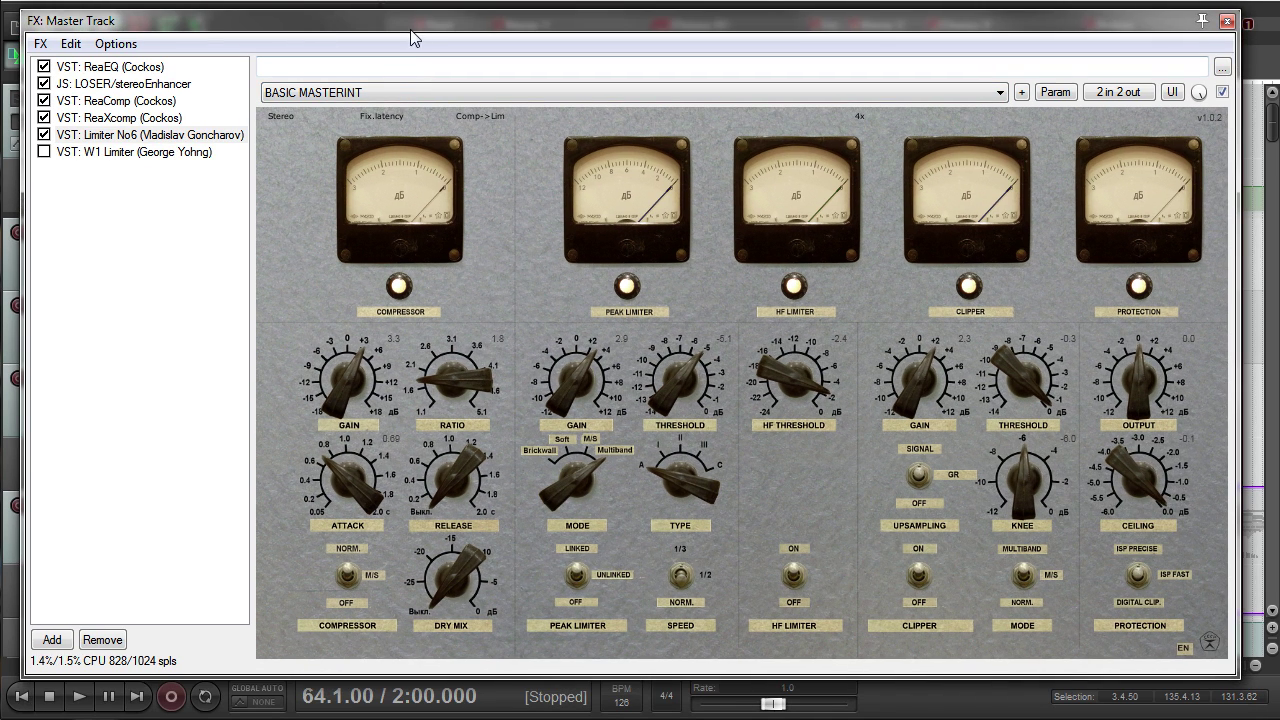
mouse_move(413, 23)
left_mouse_down()
mouse_move(425, 34)
mouse_move(415, 23)
left_mouse_up()
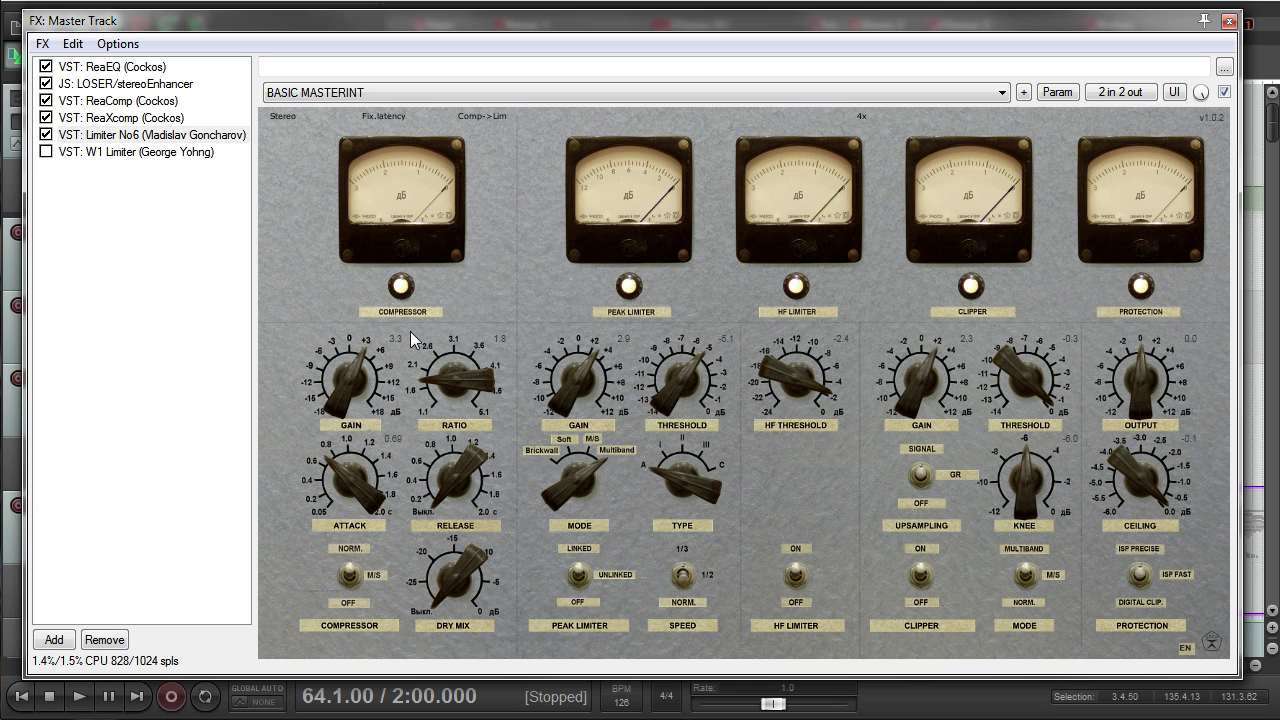
mouse_move(388, 26)
left_mouse_down()
mouse_move(400, 25)
mouse_move(337, 71)
mouse_move(314, 34)
mouse_move(384, 33)
left_mouse_up()
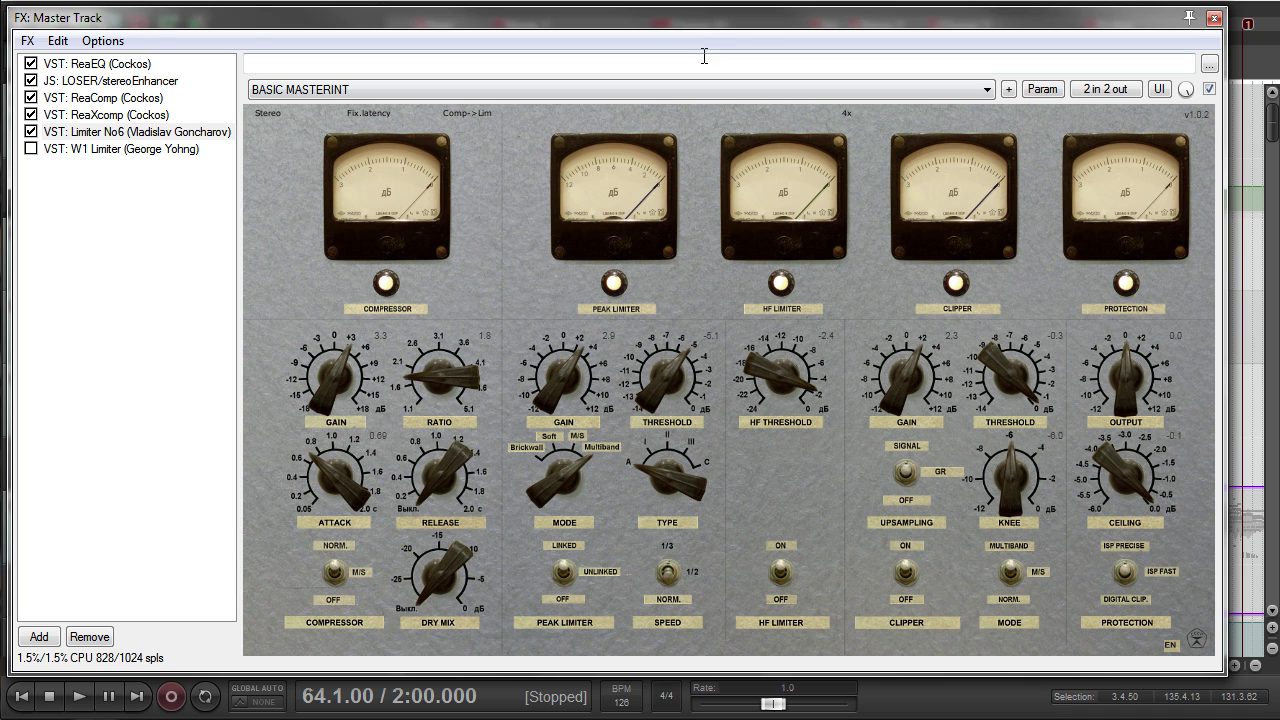
left_click_drag(728, 15, 763, 29)
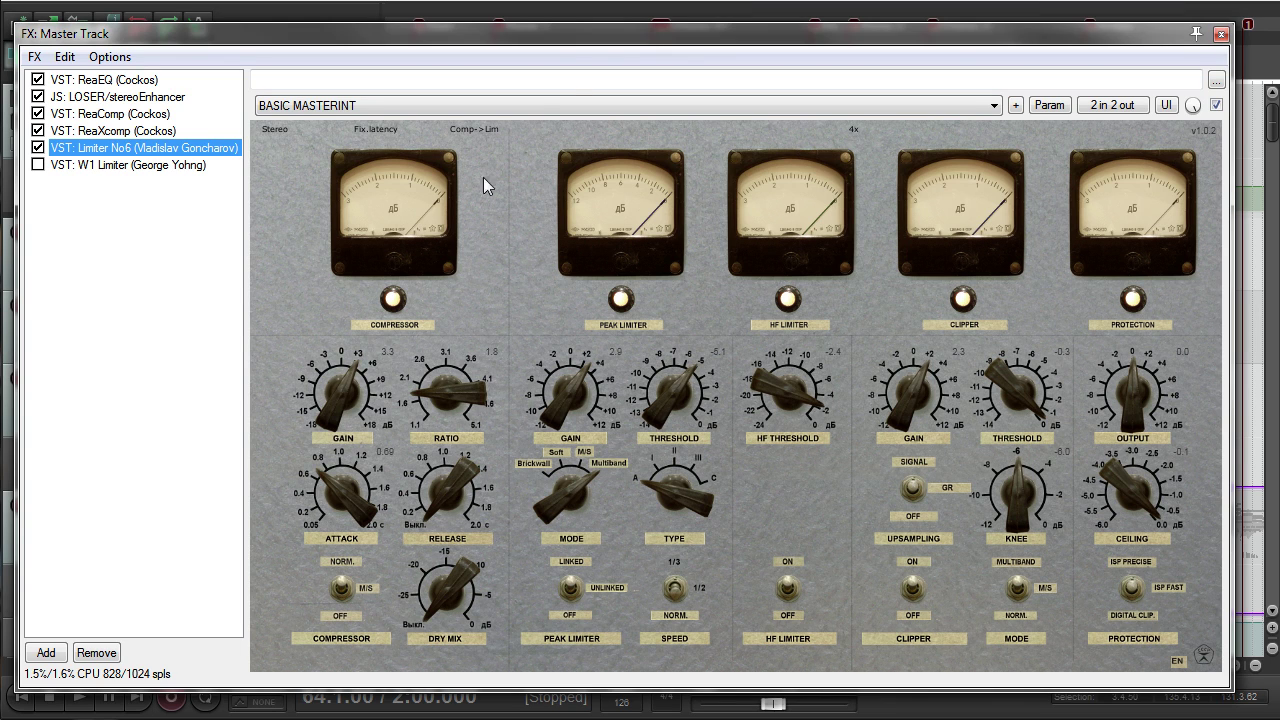
mouse_move(594, 39)
left_mouse_down()
mouse_move(612, 42)
mouse_move(669, 187)
mouse_move(613, 35)
left_mouse_up()
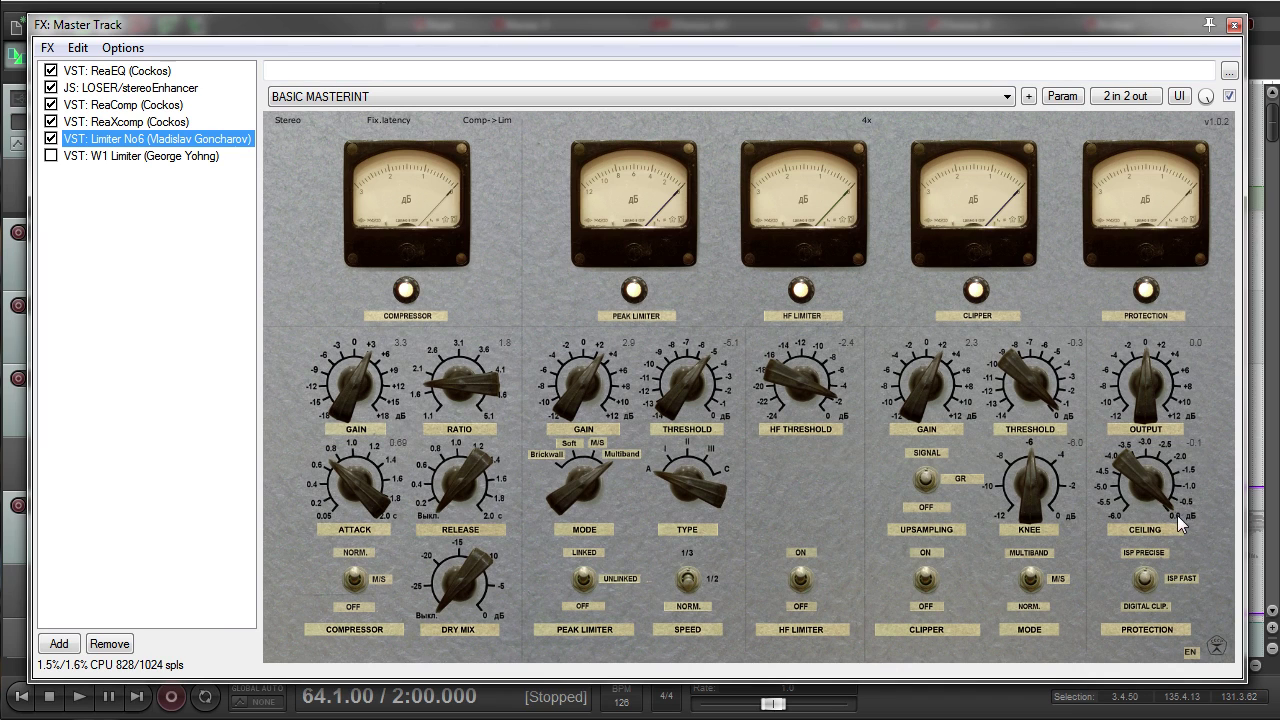
mouse_move(701, 28)
left_mouse_down()
mouse_move(707, 180)
mouse_move(697, 60)
mouse_move(684, 224)
mouse_move(703, 26)
mouse_move(704, 41)
left_mouse_up()
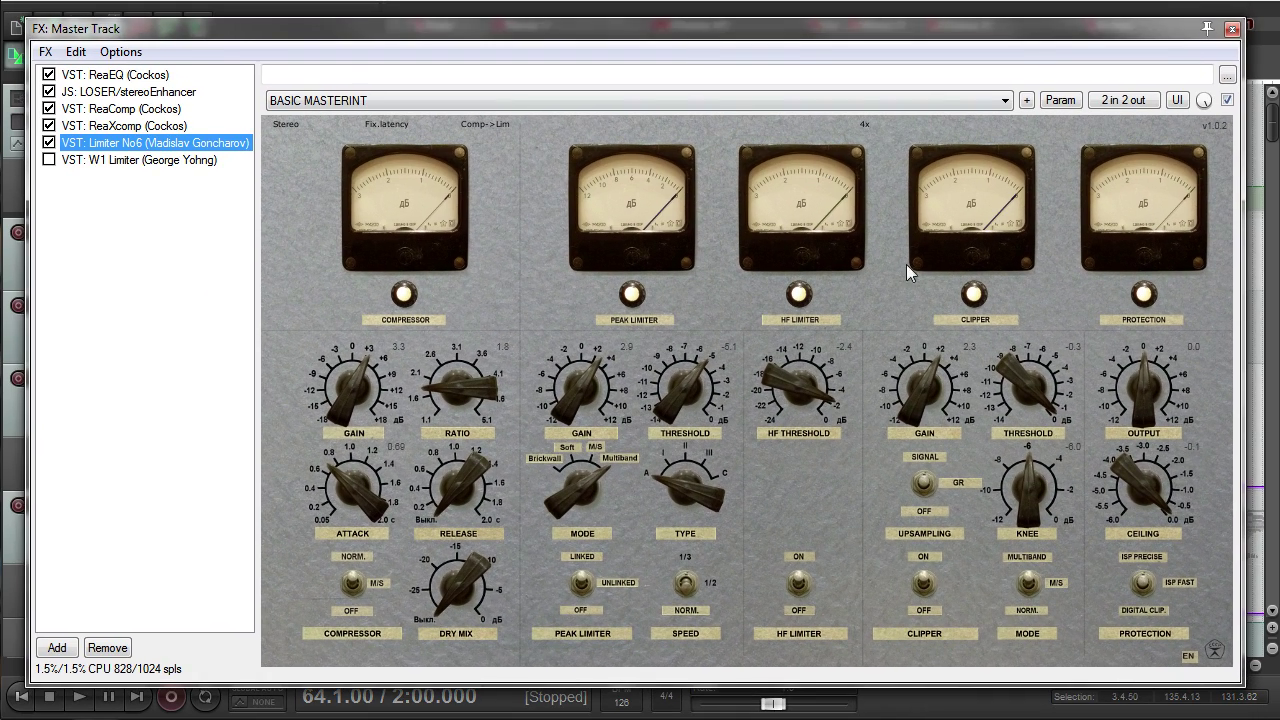
Step: Show the bypassed W1 Limiter's Threshold, Ceiling and Release settings on the master track and reposition the effects window
left_click(150, 160)
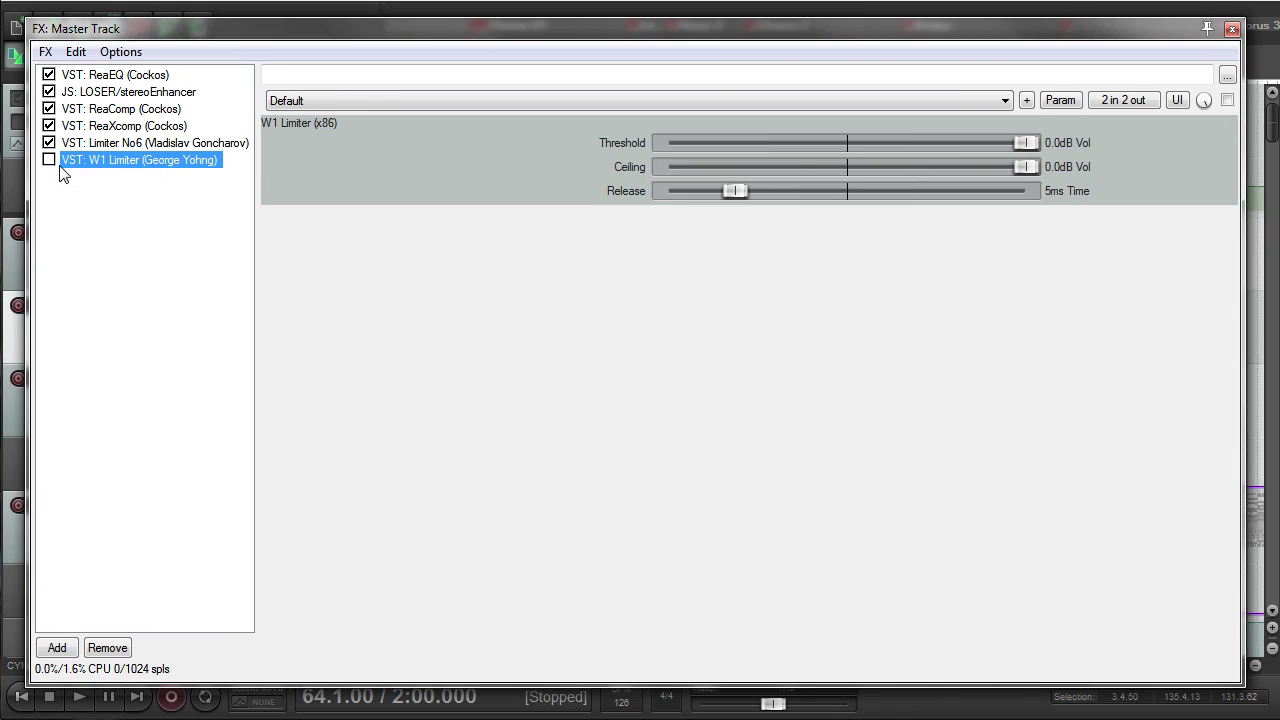
left_click_drag(349, 37, 338, 31)
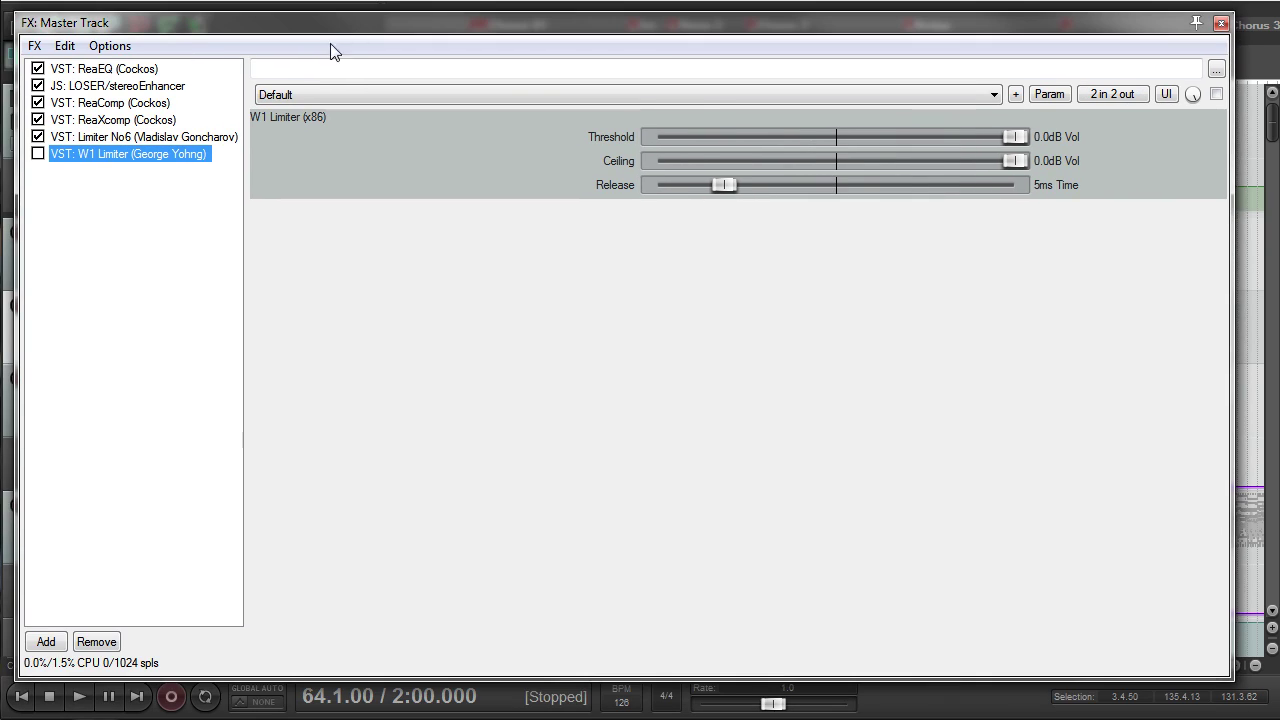
Step: Switch between Limiter No6 and the W1 Limiter in the master track's effects chain to compare their controls
left_click(140, 137)
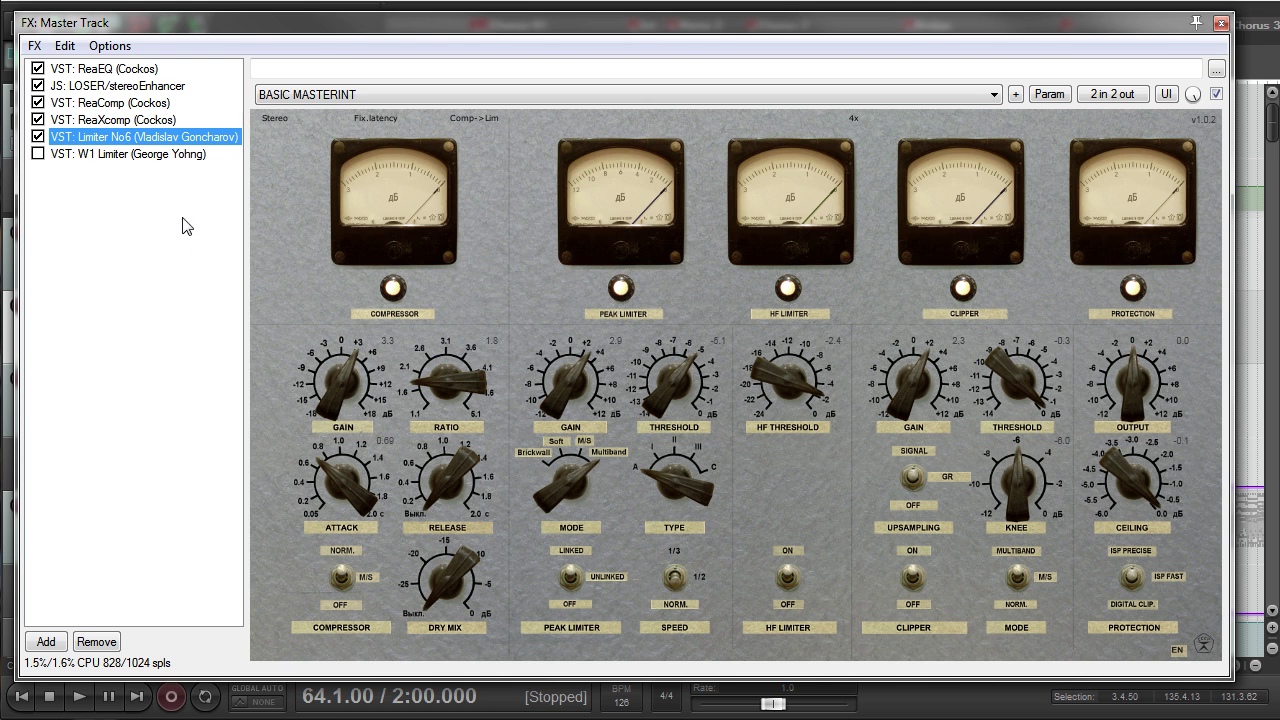
left_click(130, 156)
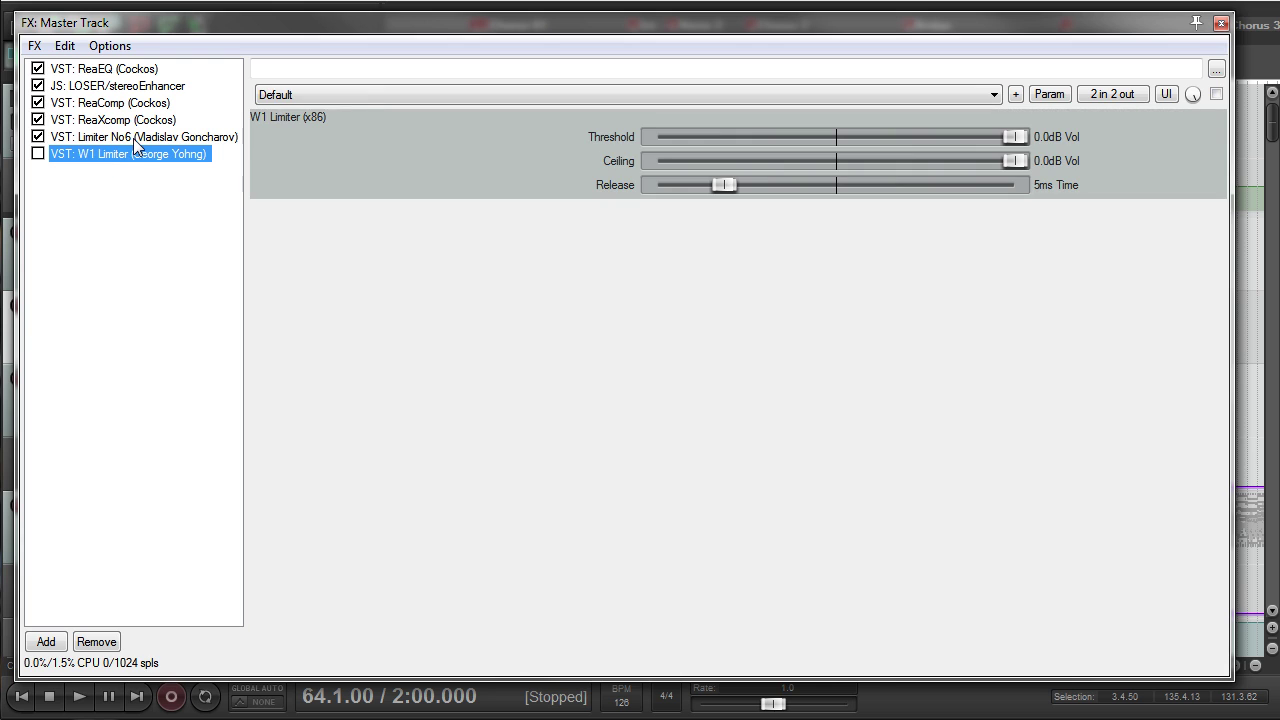
left_click(136, 140)
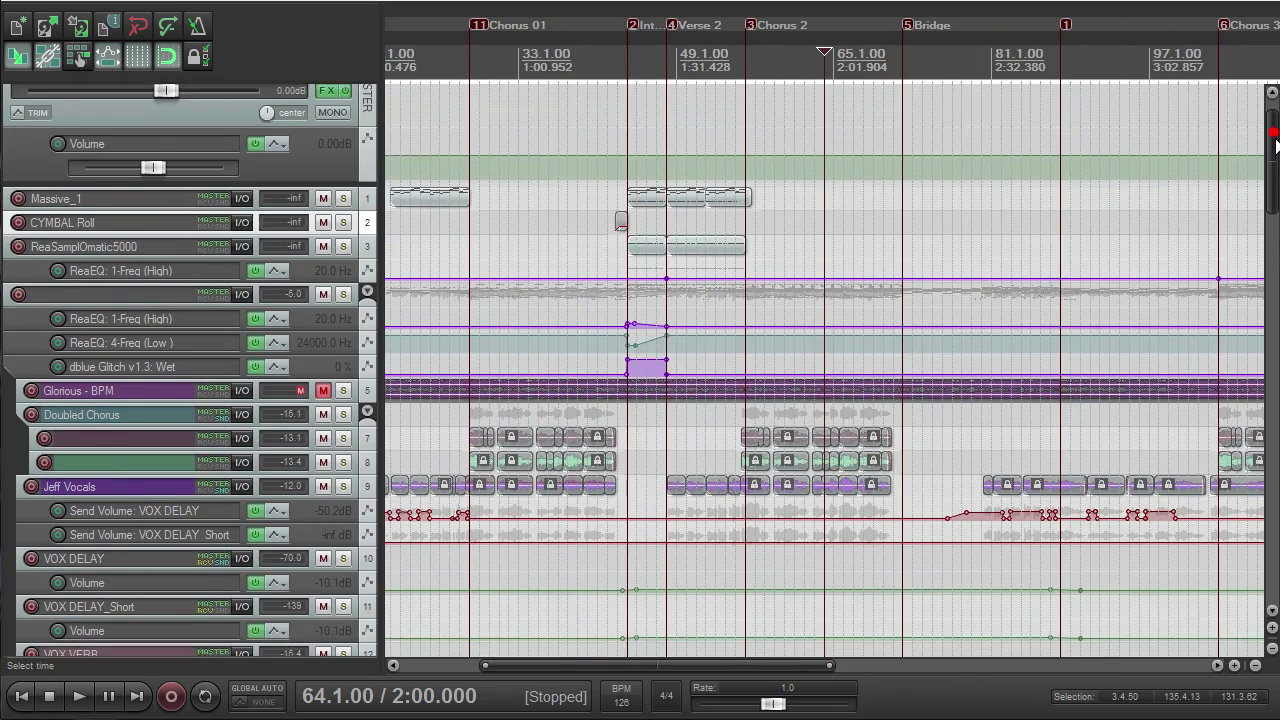
Step: Reopen the master track's effects chain and review the settings of ReaXcomp, ReaComp and Limiter No6
left_click_drag(1271, 135, 1207, 122)
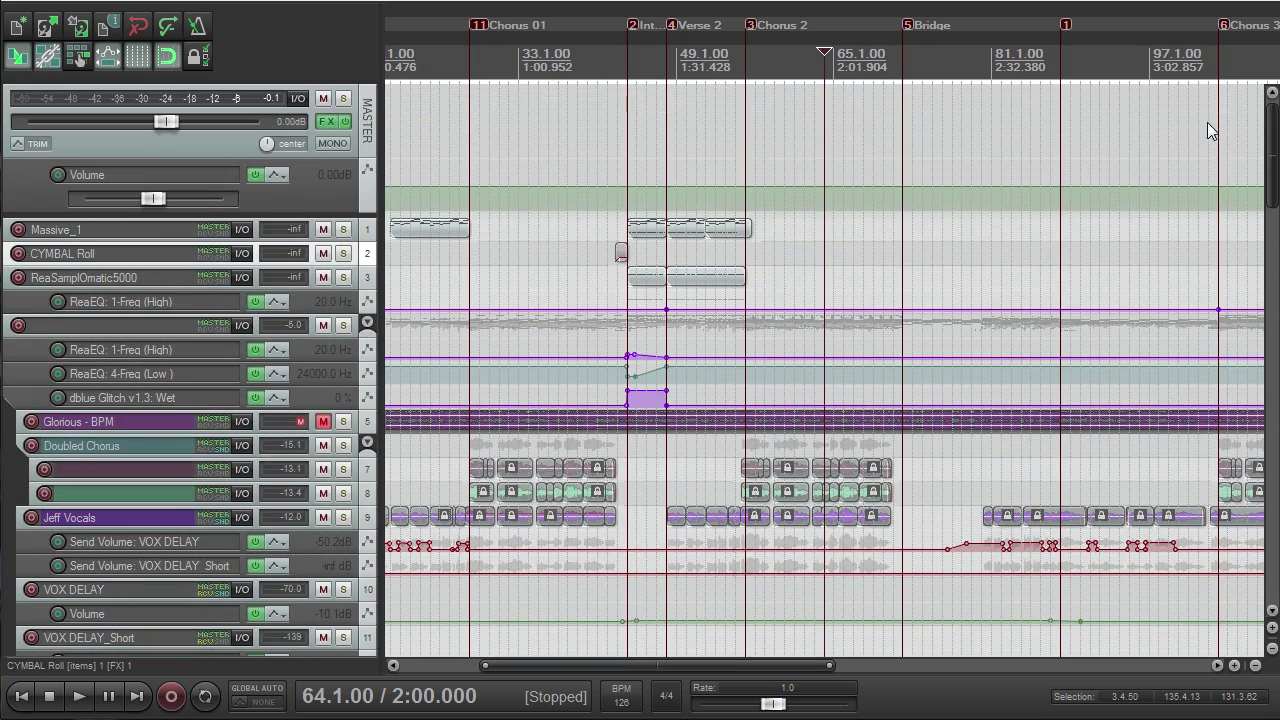
left_click(330, 122)
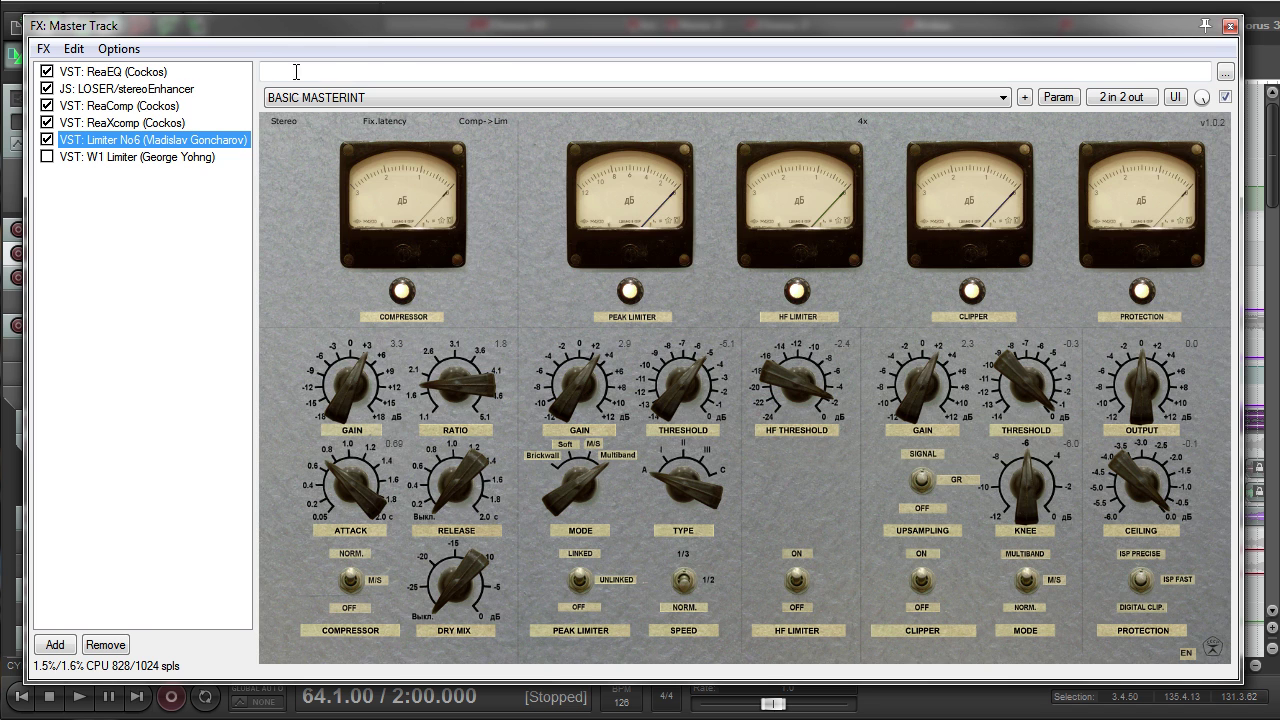
left_click(138, 89)
left_click(157, 122)
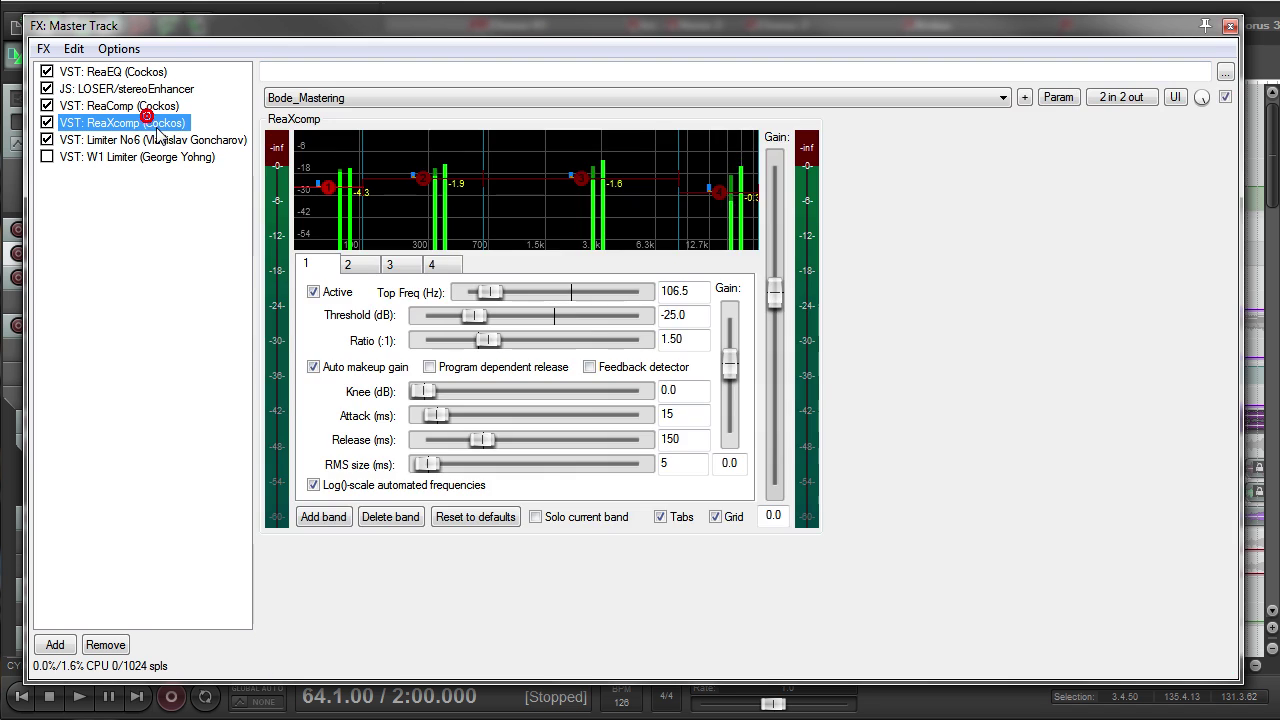
left_click(155, 105)
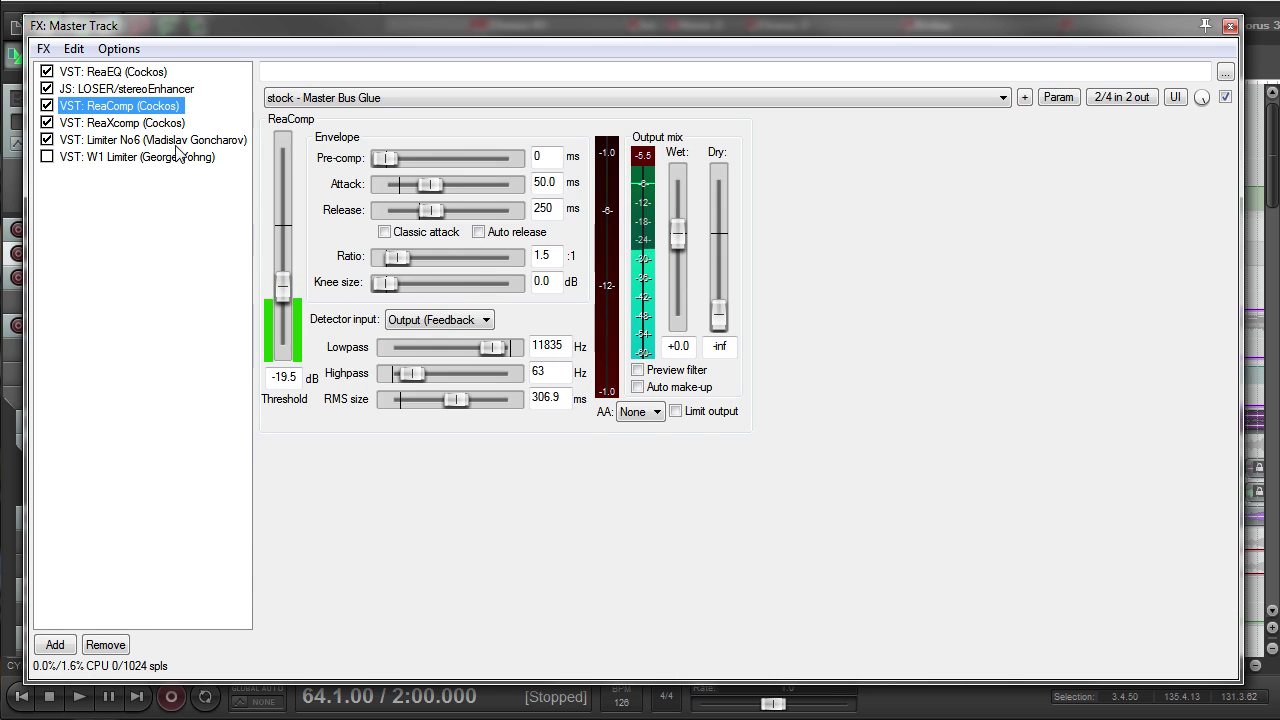
left_click(177, 139)
left_click(178, 122)
left_click(180, 134)
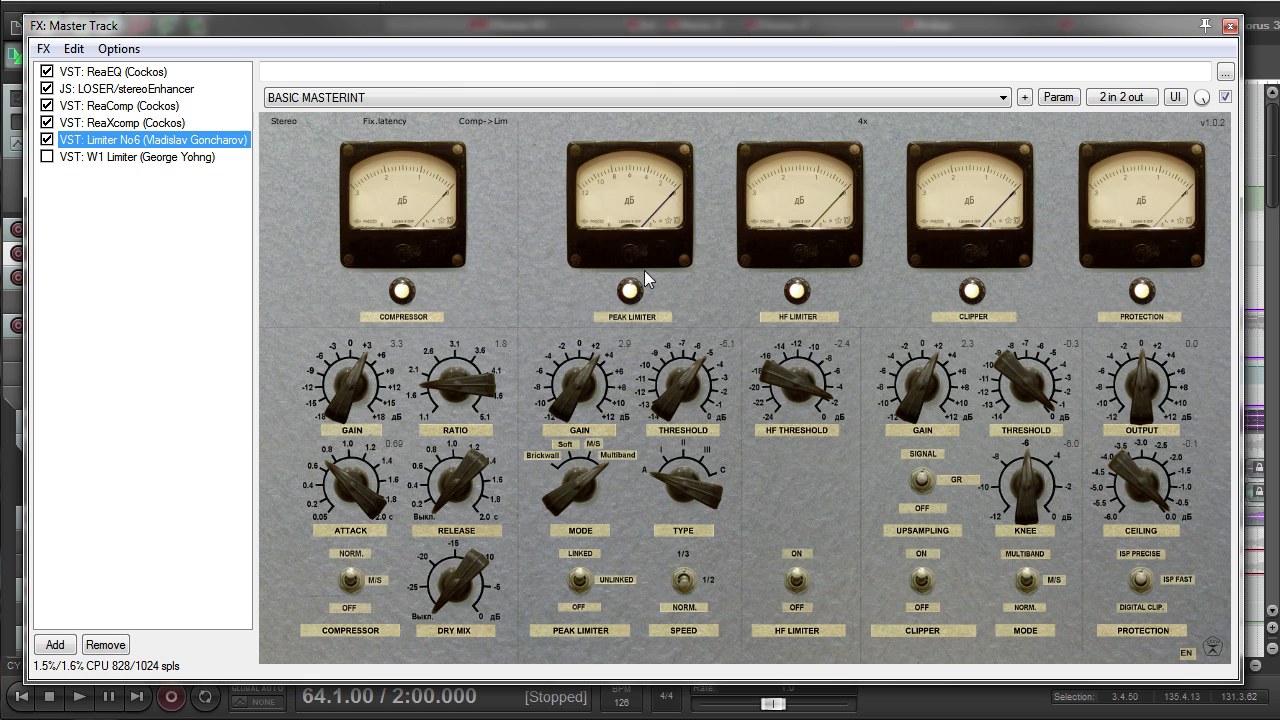
Step: Close the master track's effects window and select the master Volume envelope
left_click(1231, 25)
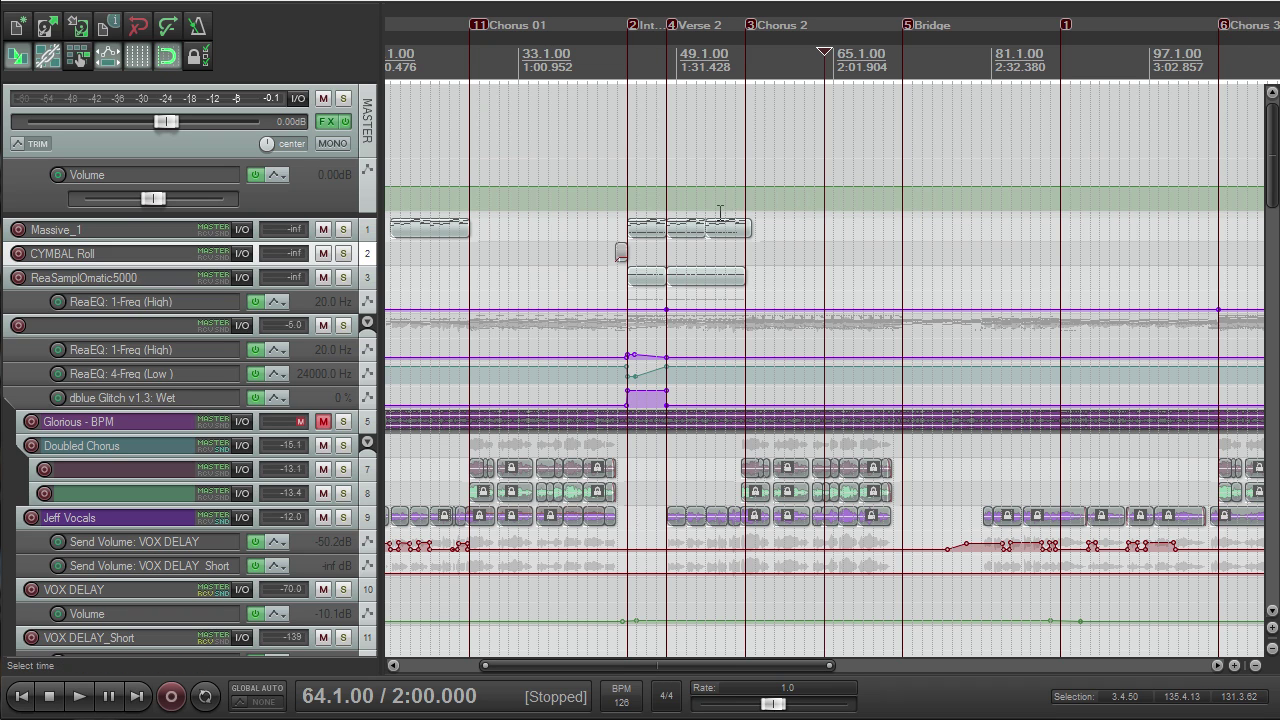
left_click(332, 190)
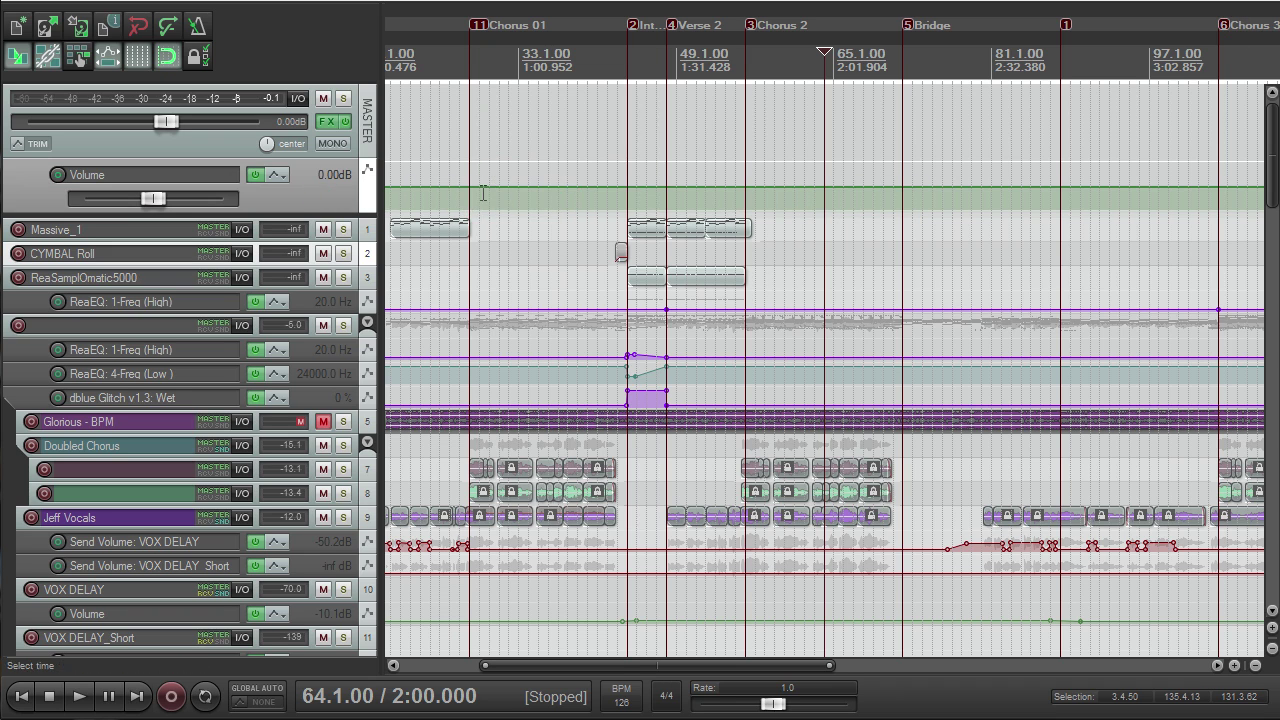